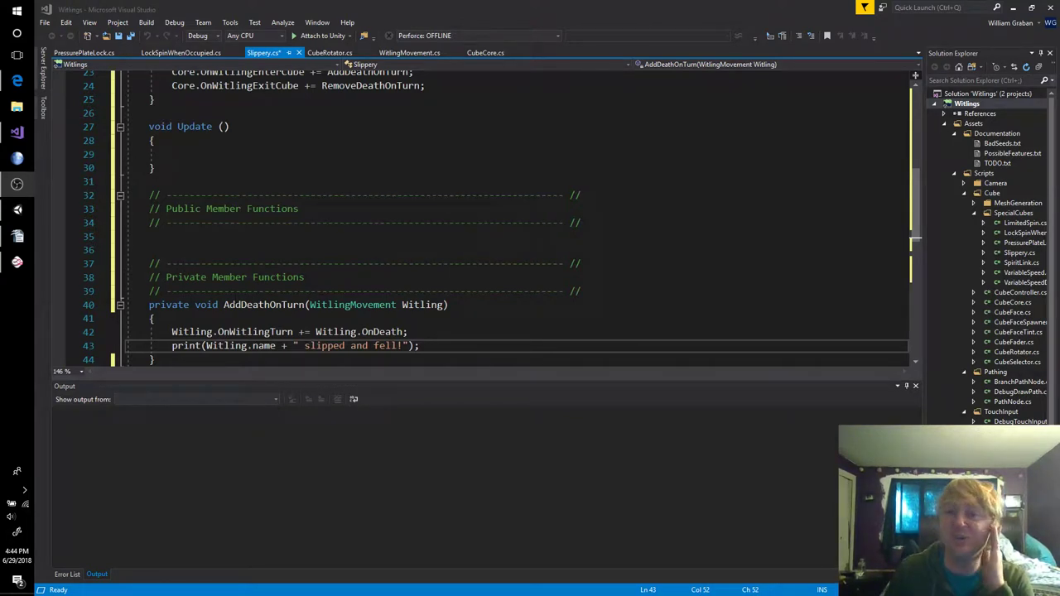
# Save the edited Slippery.cs script and switch windows toward the Unity editor
pyautogui.click(581, 221)
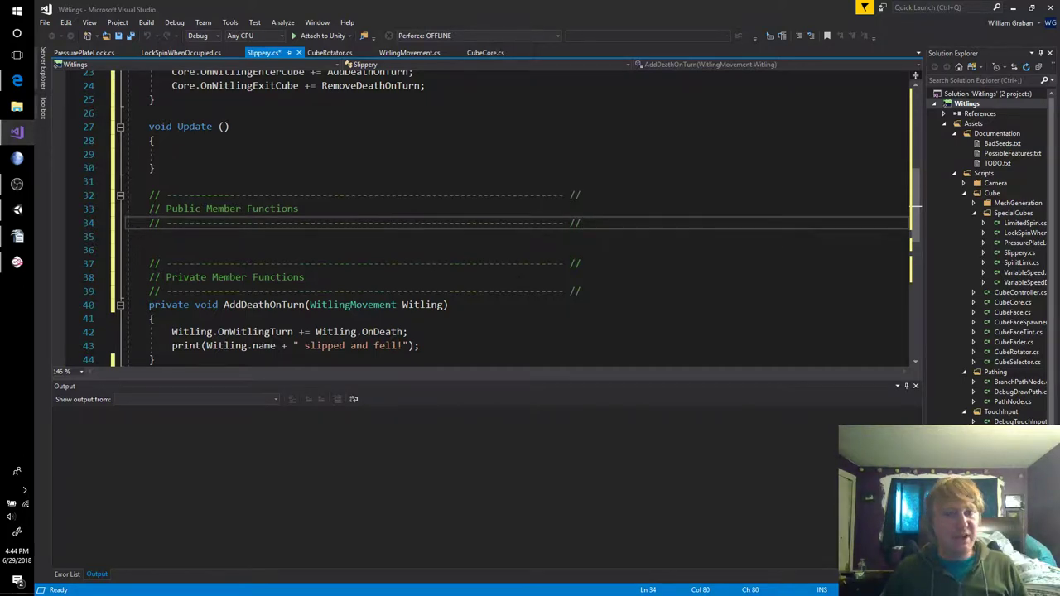
pyautogui.scroll(4, 455, 300)
pyautogui.hotkey('ctrl', 's')
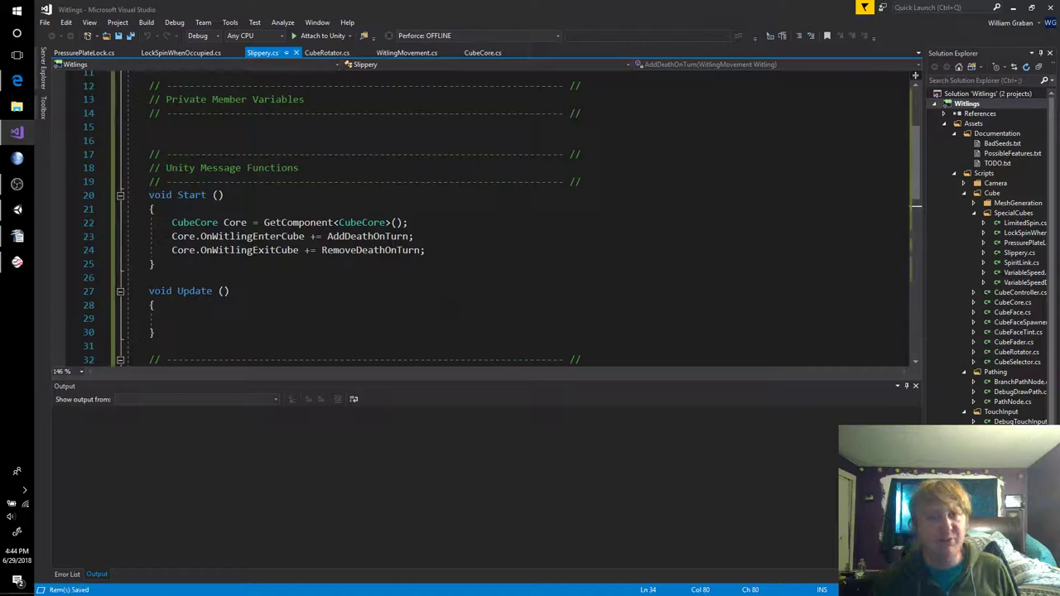
pyautogui.hotkey('alt', 'Tab')
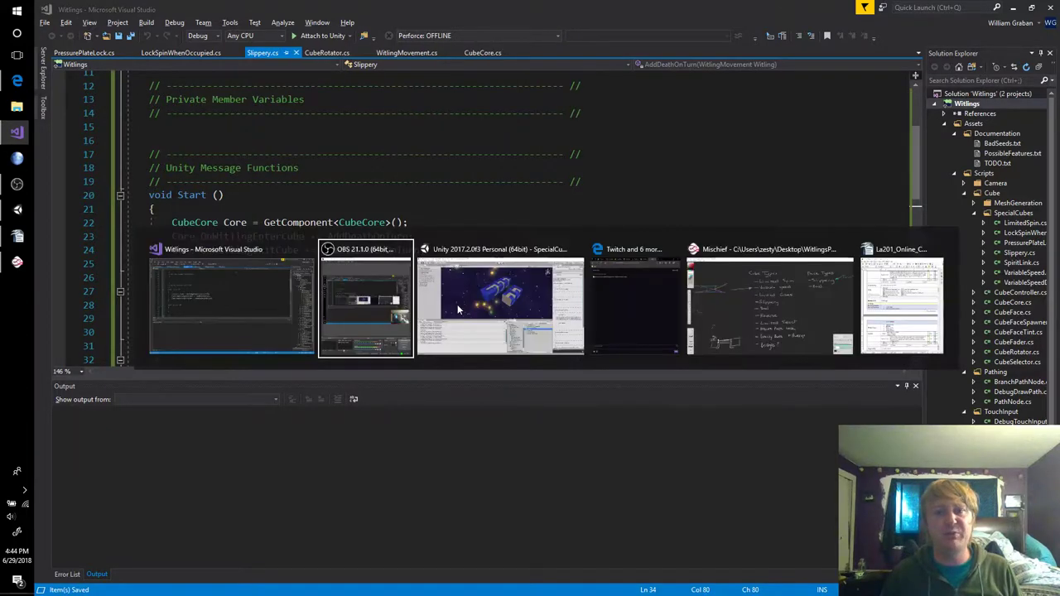
pyautogui.hotkey('alt', 'Tab')
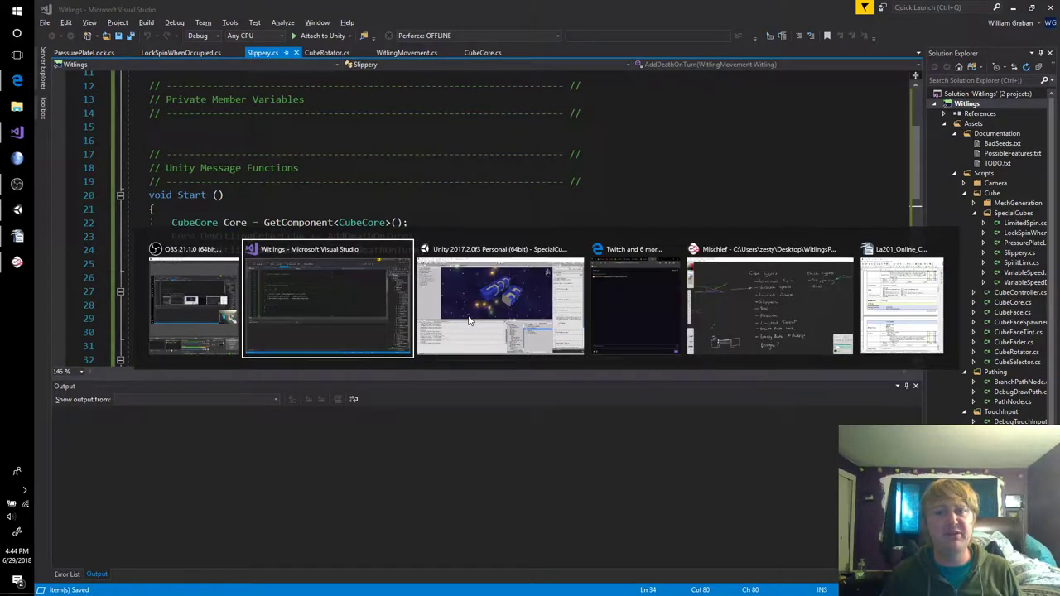
# Create a new C# script named DeathCube inside the SpecialCubes folder of the Project panel
pyautogui.click(468, 320)
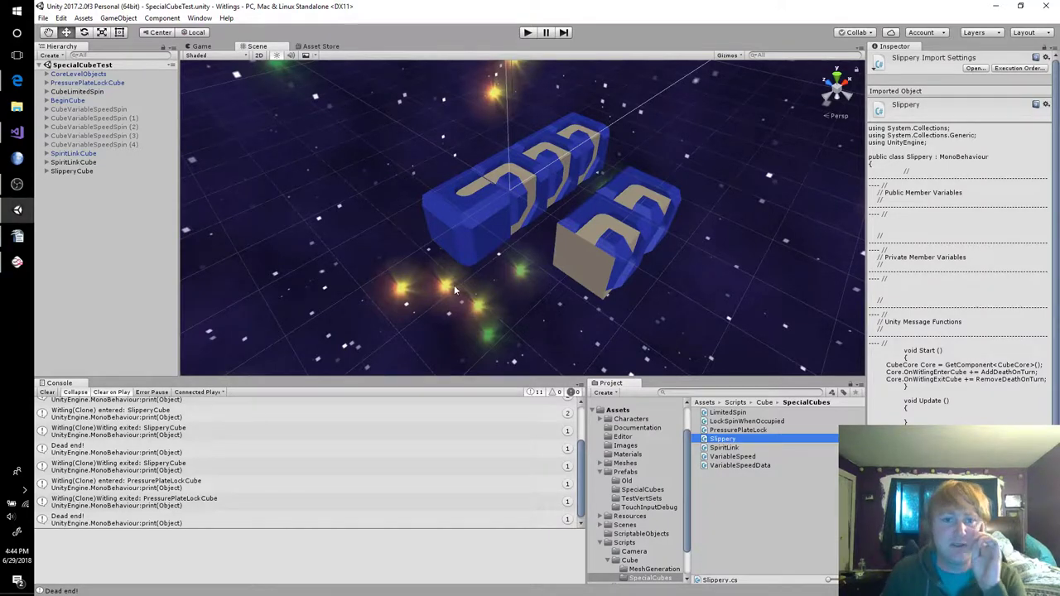
pyautogui.rightClick(745, 493)
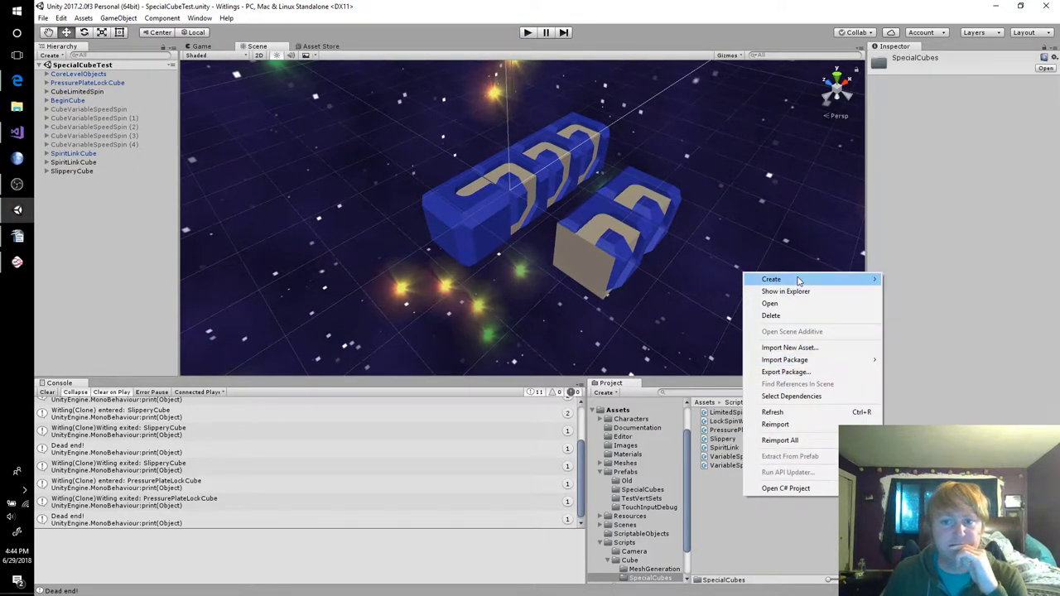
pyautogui.moveTo(797, 280)
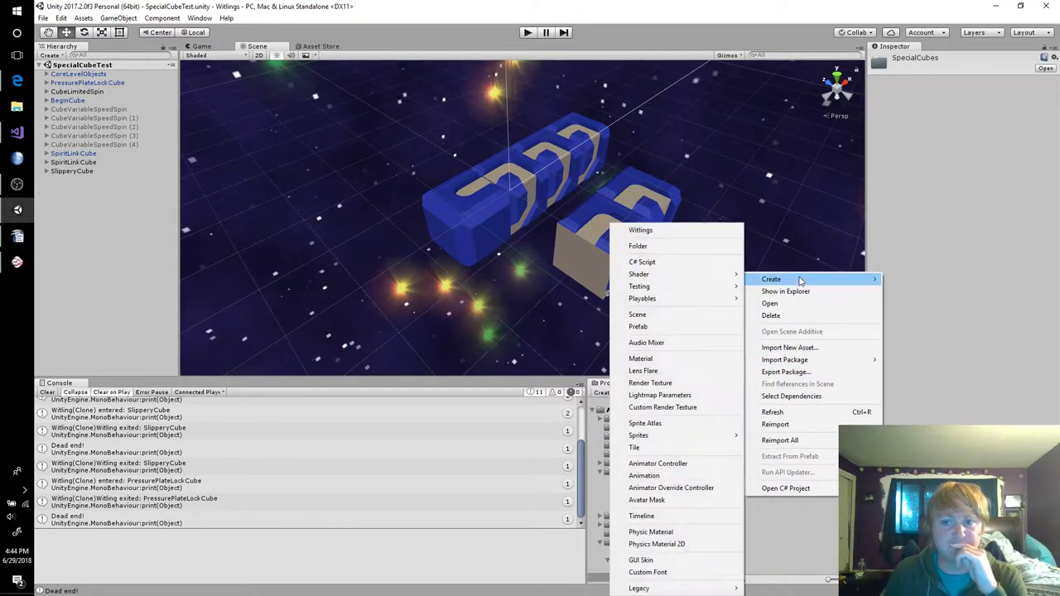
pyautogui.click(686, 262)
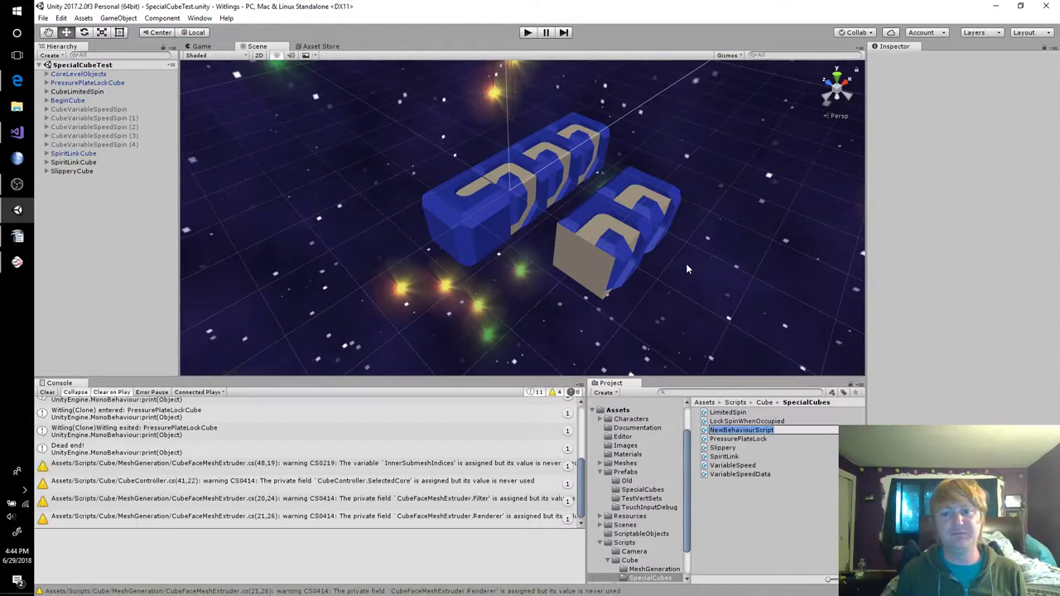
pyautogui.write('DeathCube')
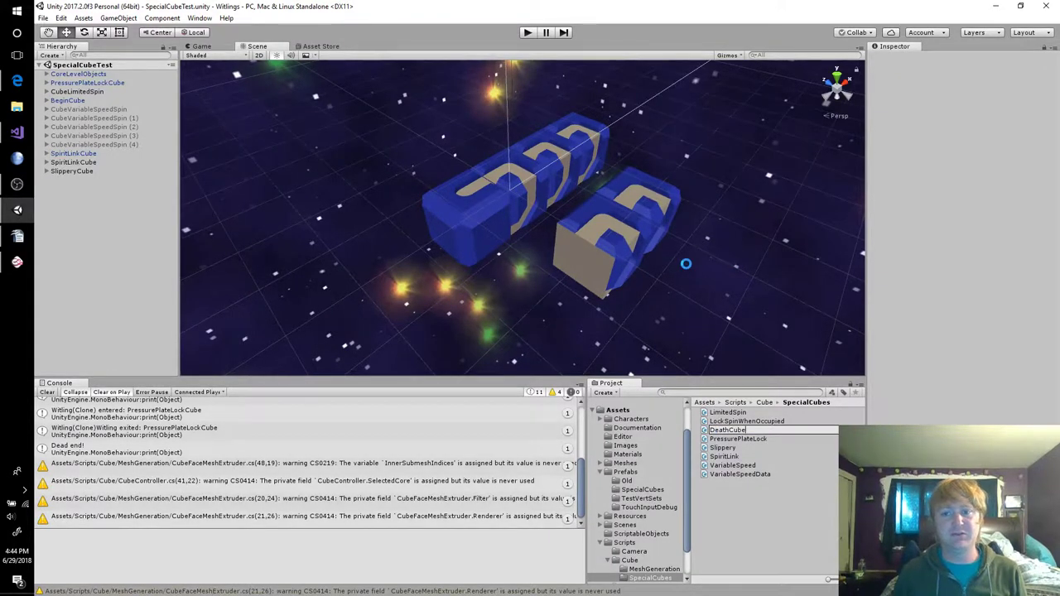
pyautogui.press('Return')
pyautogui.click(526, 184)
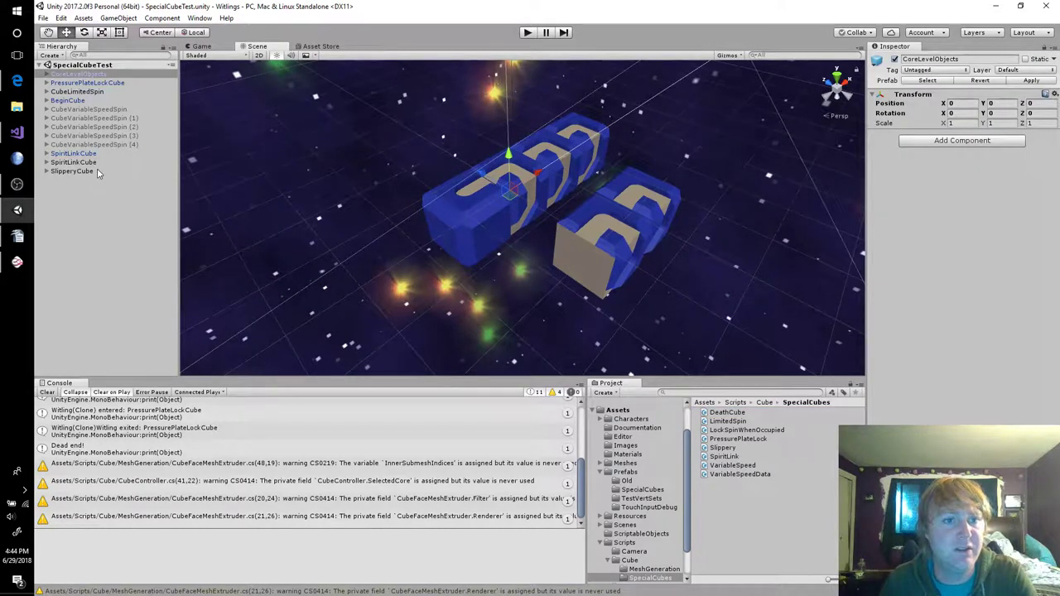
# Lift SlipperyCube out of the cube chain and save it as a prefab in Prefabs/SpecialCubes
pyautogui.click(97, 170)
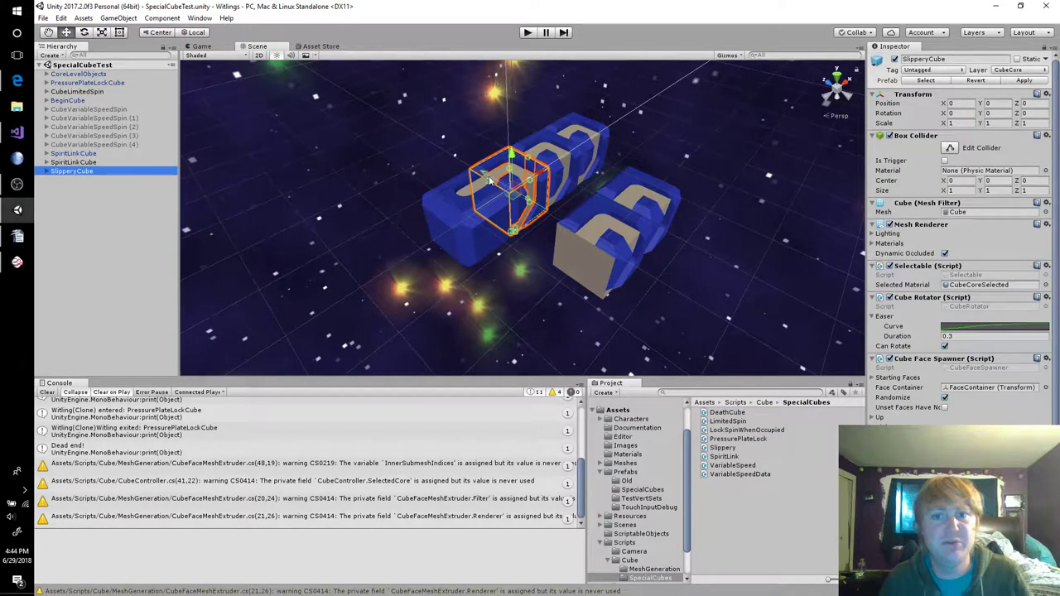
pyautogui.moveTo(476, 189); pyautogui.dragTo(414, 149)
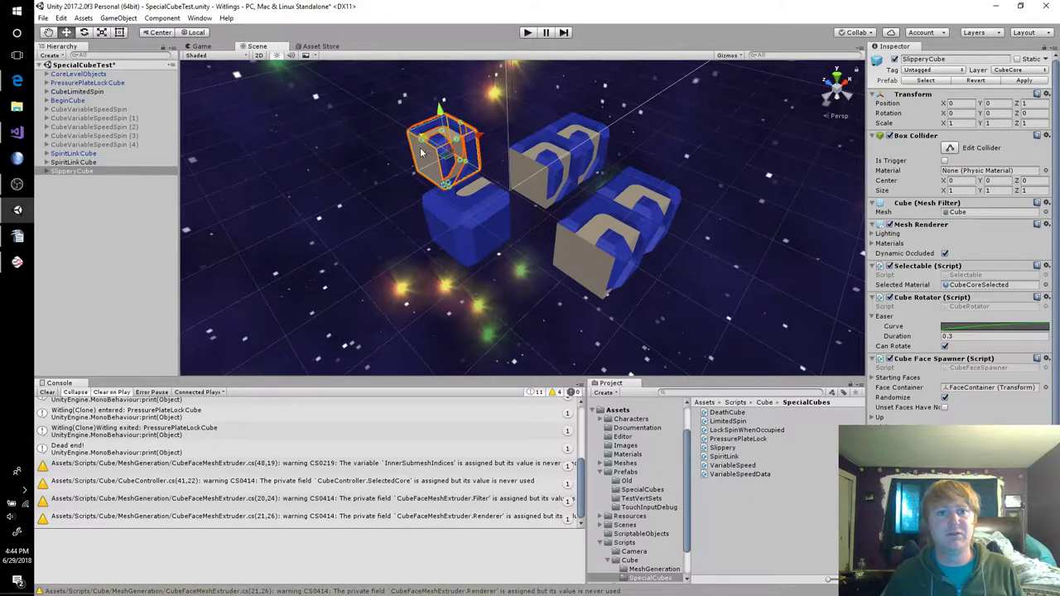
pyautogui.click(634, 472)
pyautogui.click(647, 499)
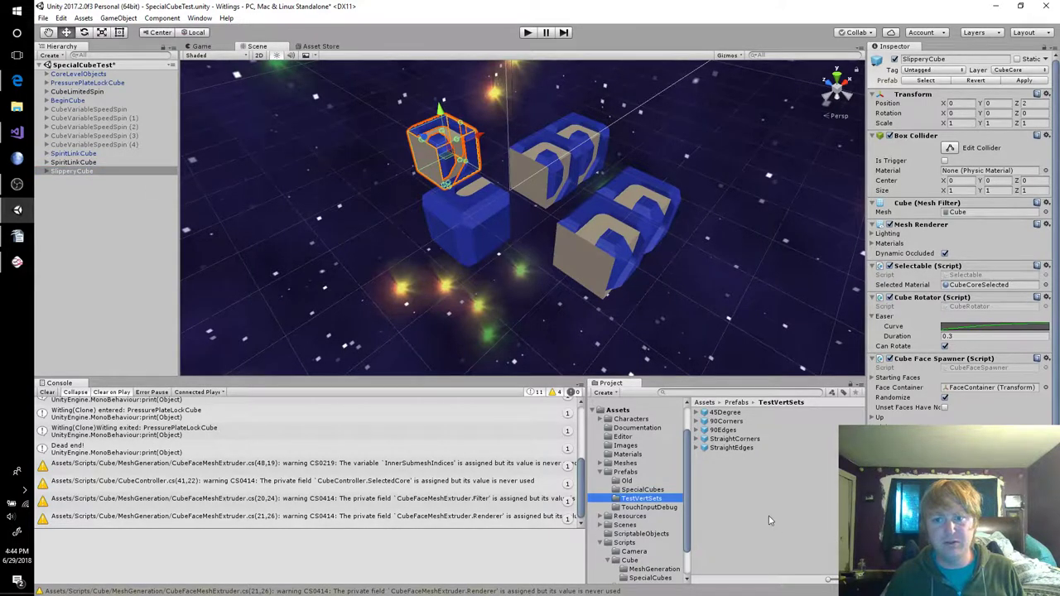
pyautogui.moveTo(768, 520); pyautogui.dragTo(768, 520)
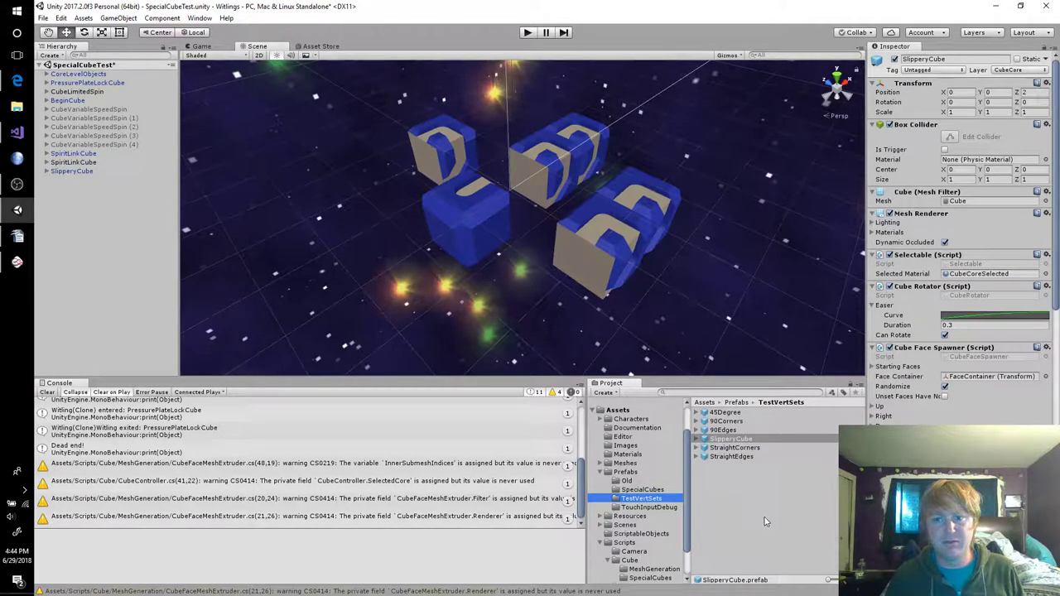
pyautogui.moveTo(732, 440); pyautogui.dragTo(647, 492)
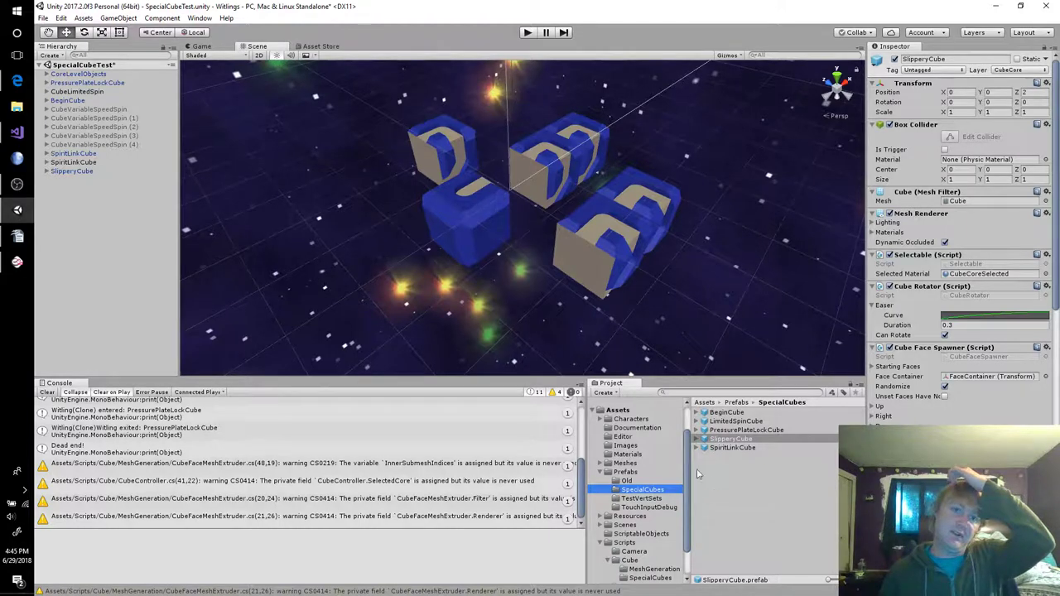
pyautogui.click(633, 472)
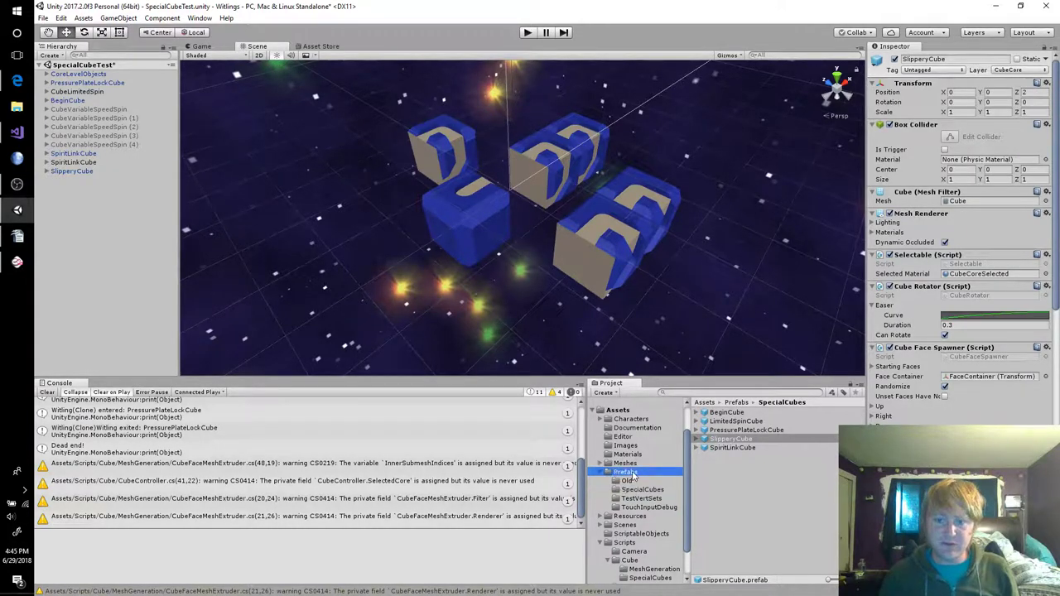
# Add a Cube prefab instance to the scene and rename it DeathCube
pyautogui.click(718, 466)
pyautogui.moveTo(722, 470); pyautogui.dragTo(111, 316)
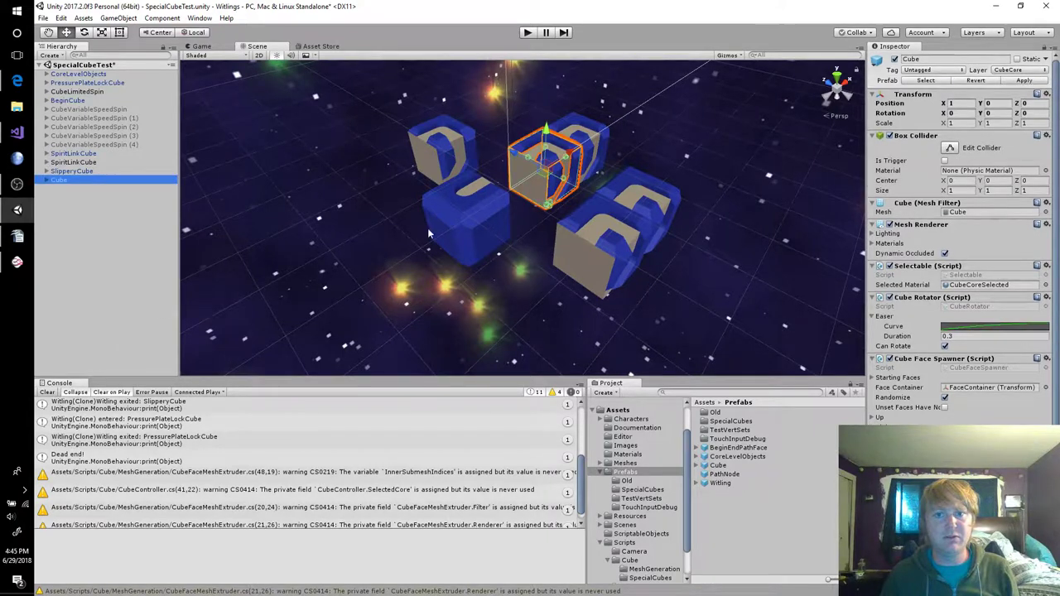
pyautogui.click(542, 175)
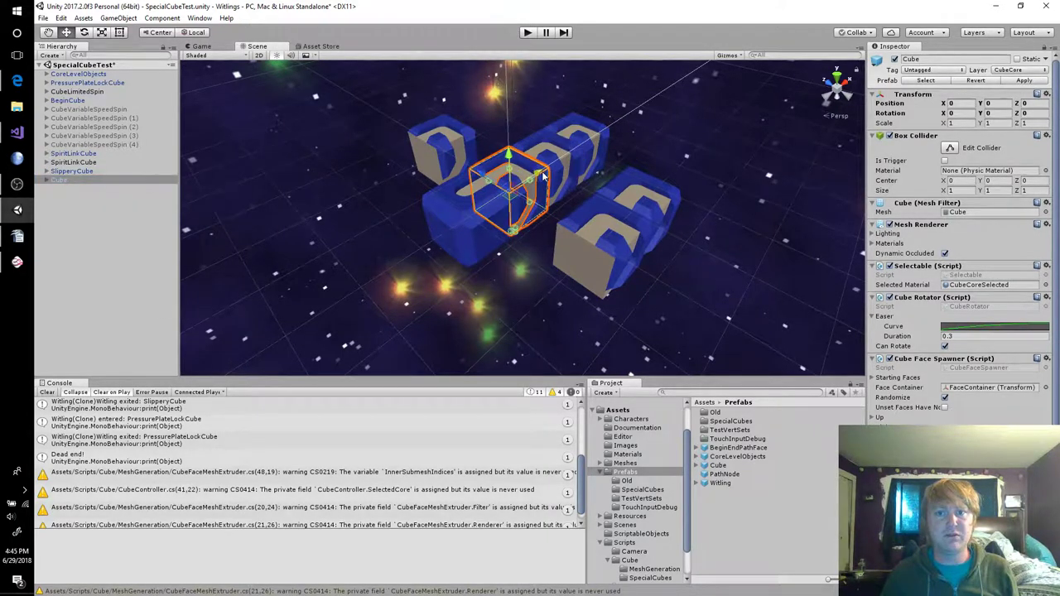
pyautogui.click(125, 179)
pyautogui.write('DeathCube')
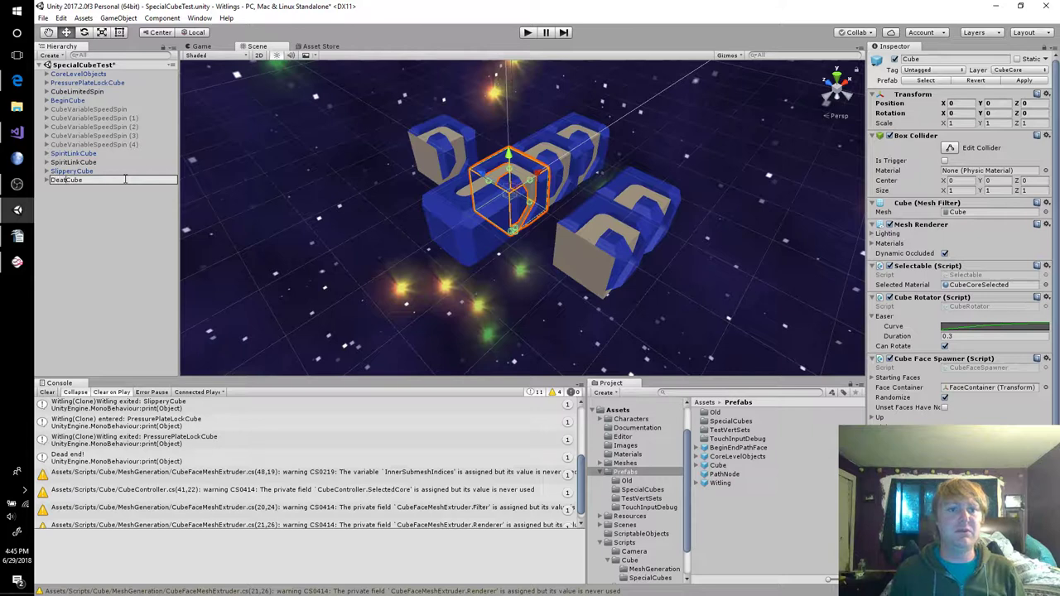
pyautogui.press('Return')
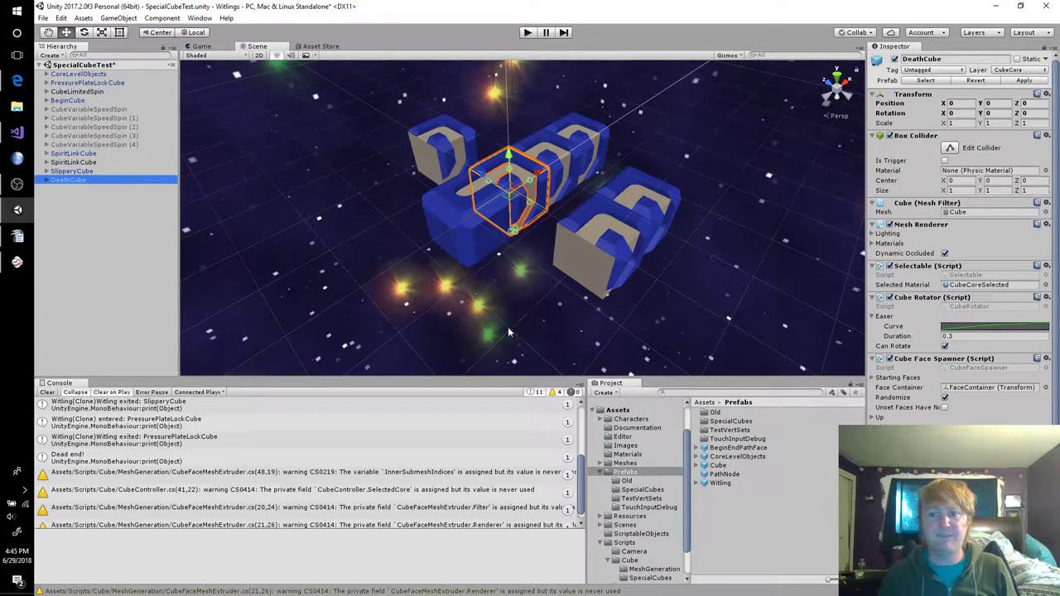
# Accept breaking the cube's prefab connection and open DeathCube.cs from SpecialCubes for editing
pyautogui.scroll(-5, 960, 248)
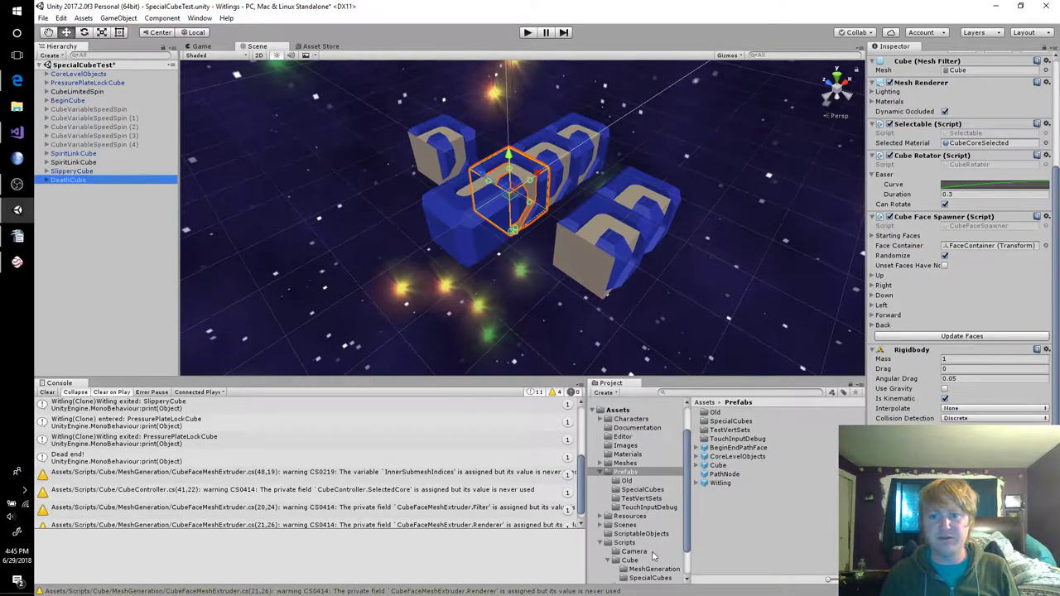
pyautogui.click(649, 577)
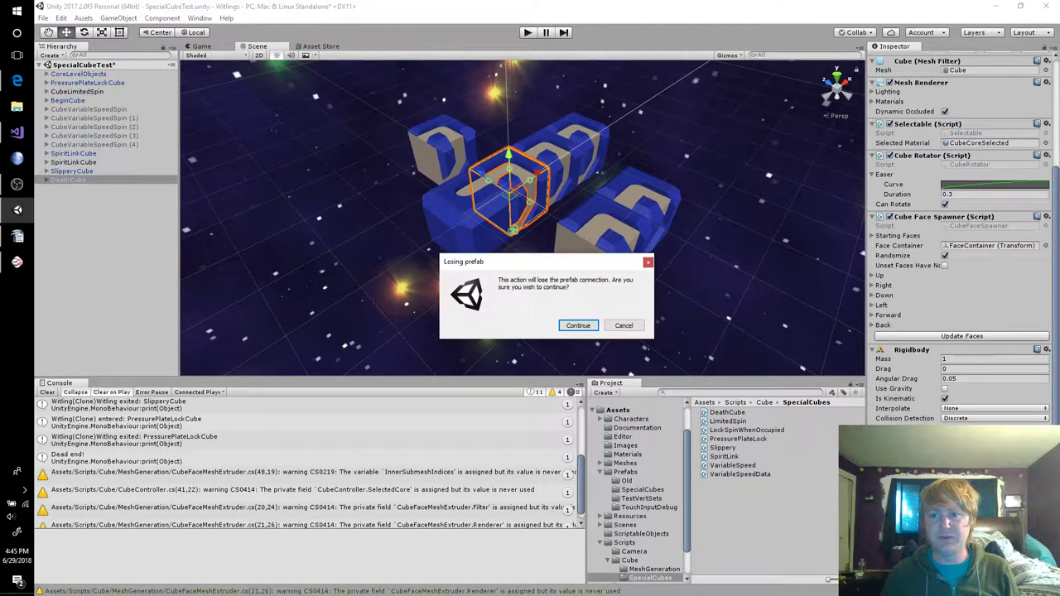
pyautogui.click(576, 326)
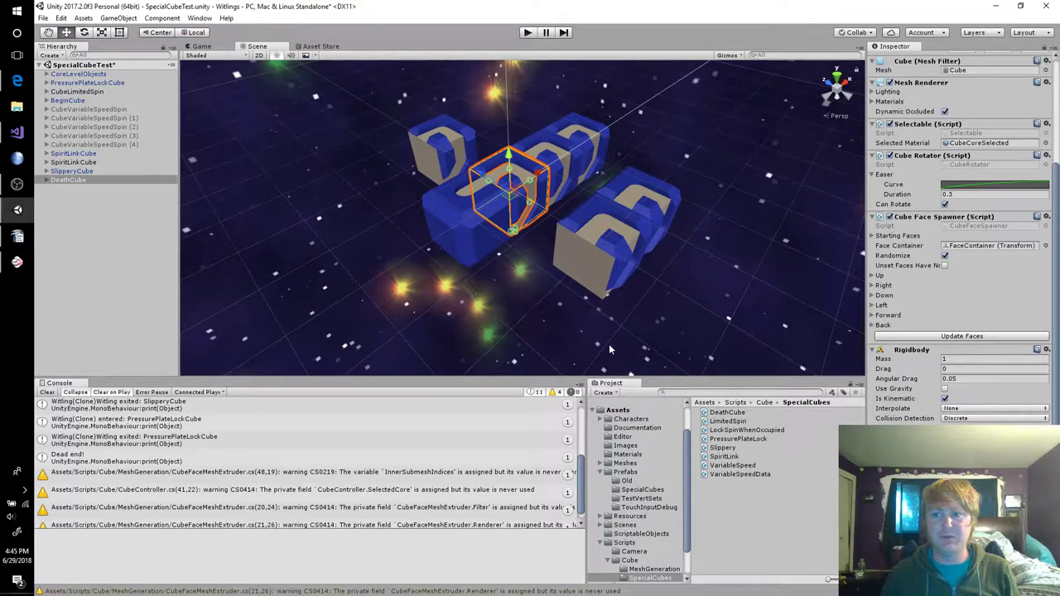
pyautogui.doubleClick(726, 412)
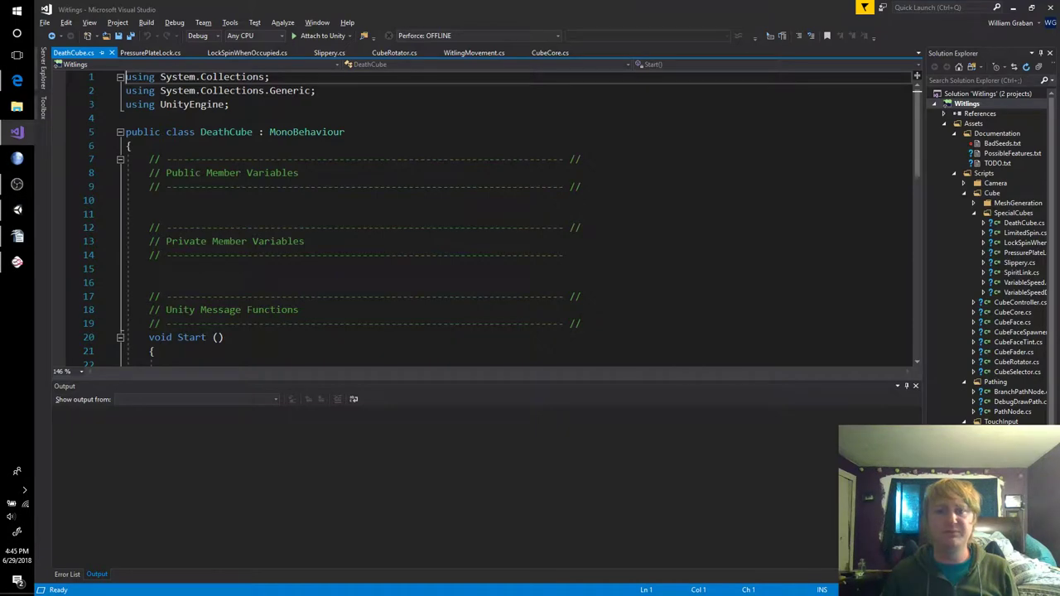
# Append // to close the line 14 divider, then review DeathCube.cs's Start and Update sections
pyautogui.click(588, 241)
pyautogui.click(589, 255)
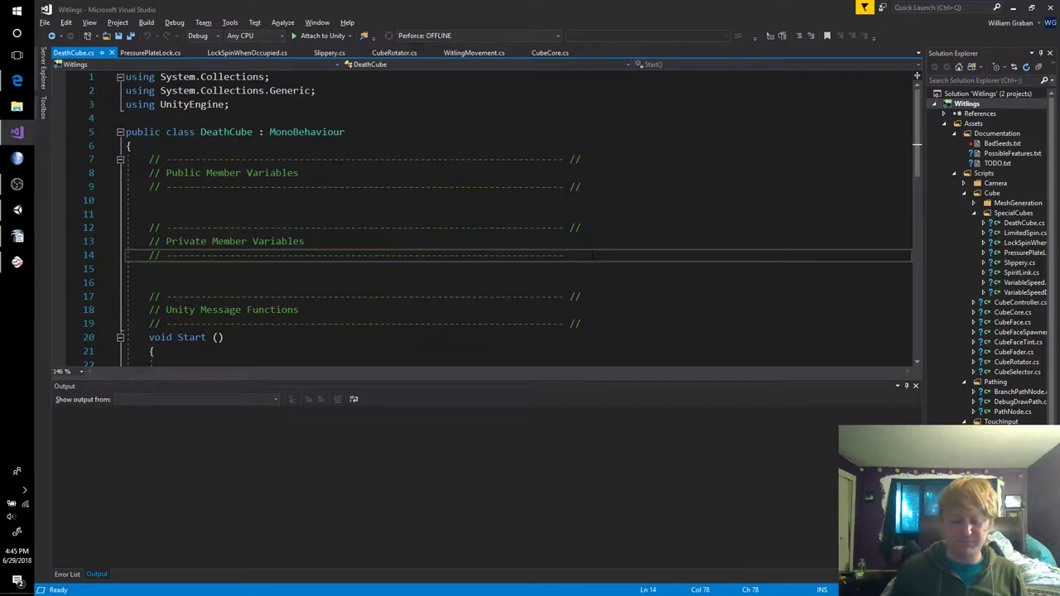
pyautogui.write('//')
pyautogui.press('Up')
pyautogui.press('Up')
pyautogui.press('Up')
pyautogui.press('Up')
pyautogui.press('Up')
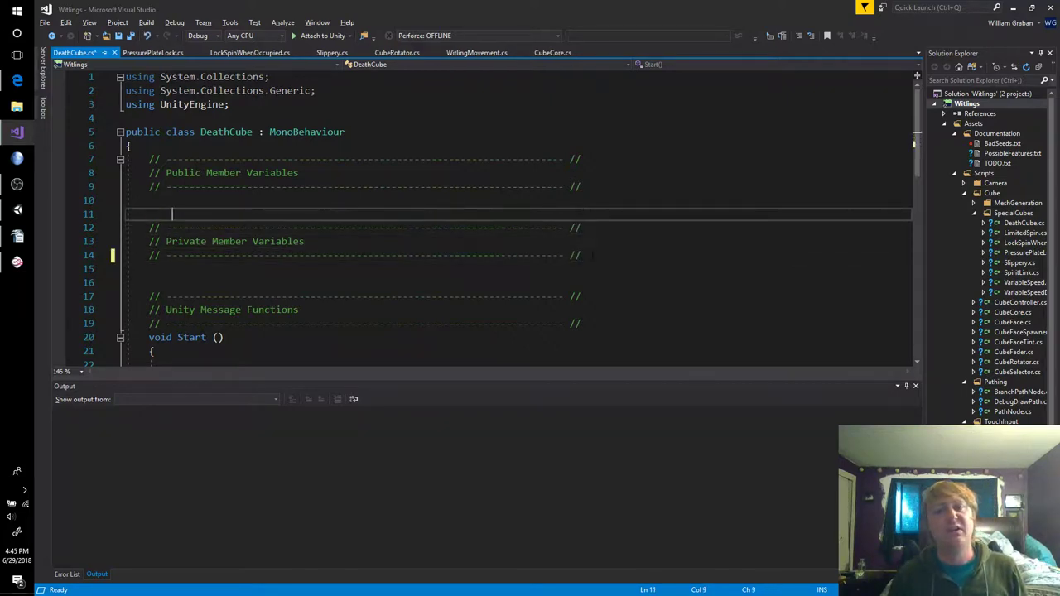
pyautogui.press('Up')
pyautogui.press('Up')
pyautogui.press('Up')
pyautogui.press('Down')
pyautogui.press('Down')
pyautogui.press('Down')
pyautogui.press('Down')
pyautogui.press('Down')
pyautogui.press('Down')
pyautogui.press('Down')
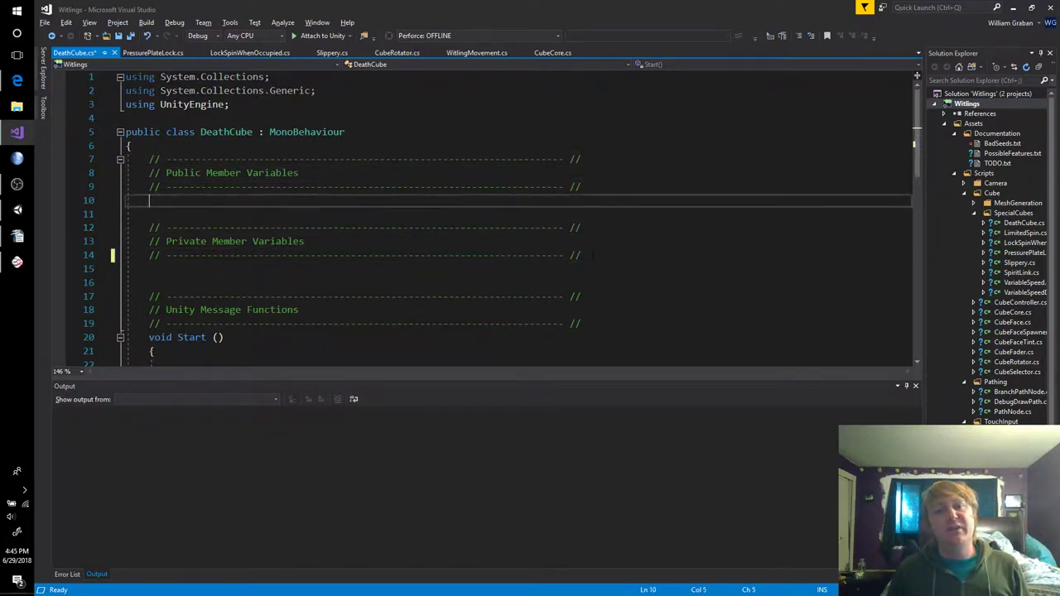
pyautogui.press('Down')
pyautogui.press('Down')
pyautogui.press('Down')
pyautogui.press('Down')
pyautogui.press('Down')
pyautogui.press('Down')
pyautogui.press('Down')
pyautogui.press('Down')
pyautogui.press('Down')
pyautogui.press('Down')
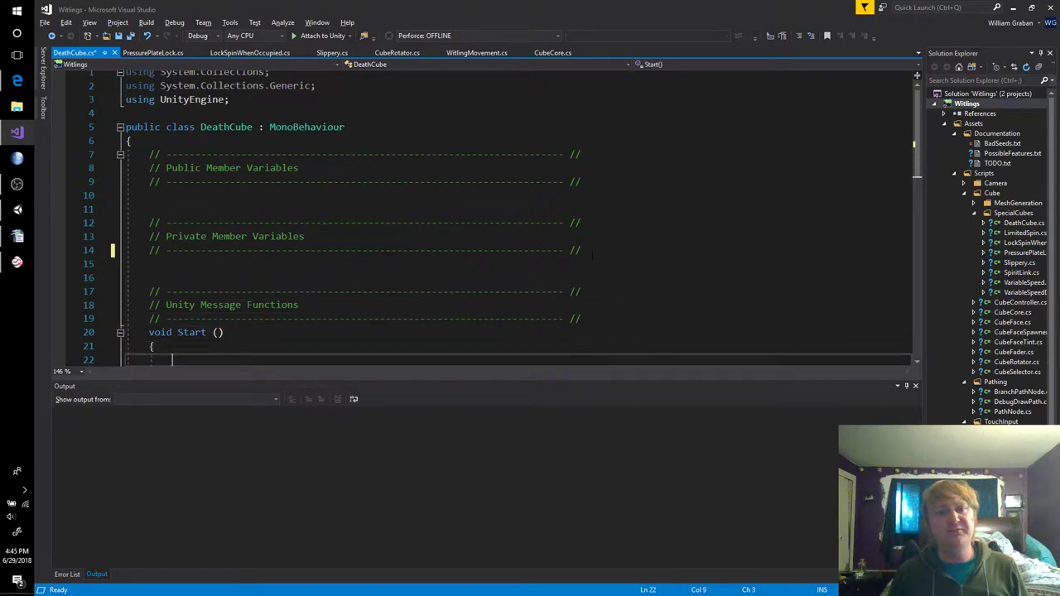
pyautogui.press('Up')
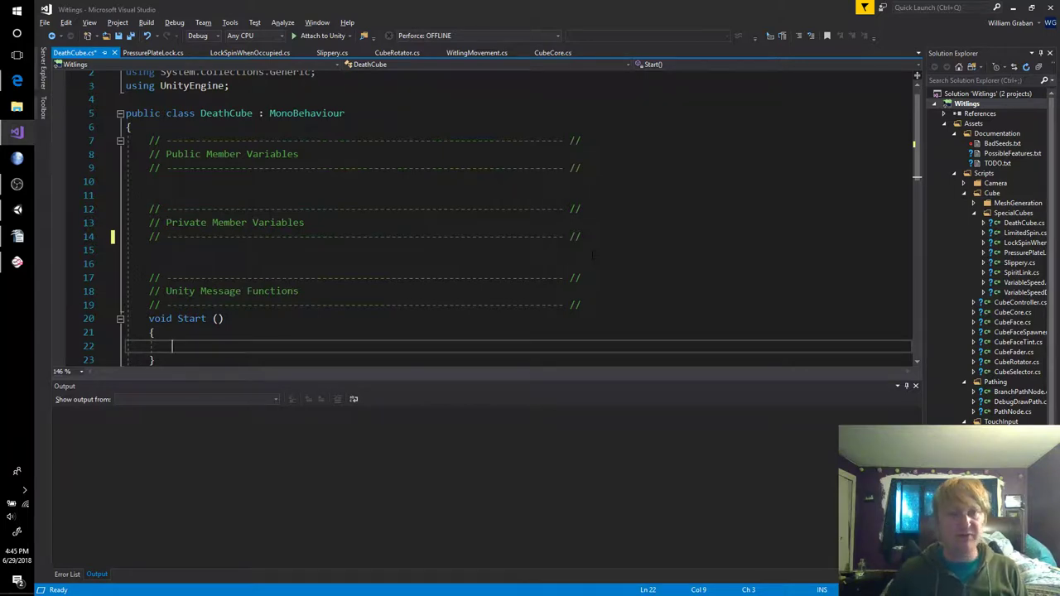
pyautogui.scroll(-6, 591, 255)
# Write a private KillWitling(WitlingMovement Witling) method whose body calls Witling.OnDeath()
pyautogui.click(339, 318)
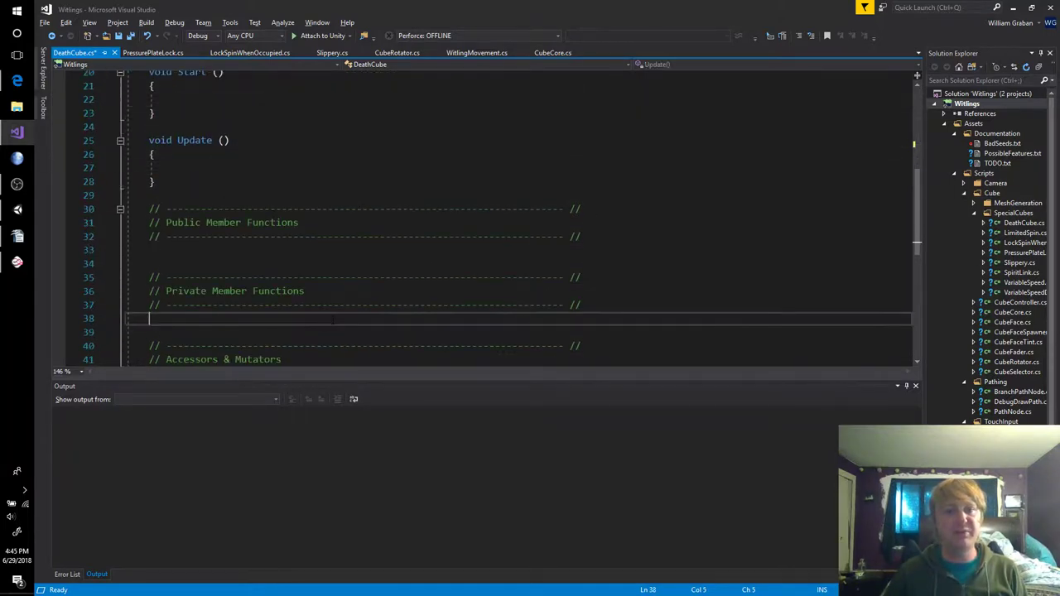
pyautogui.write('private void ')
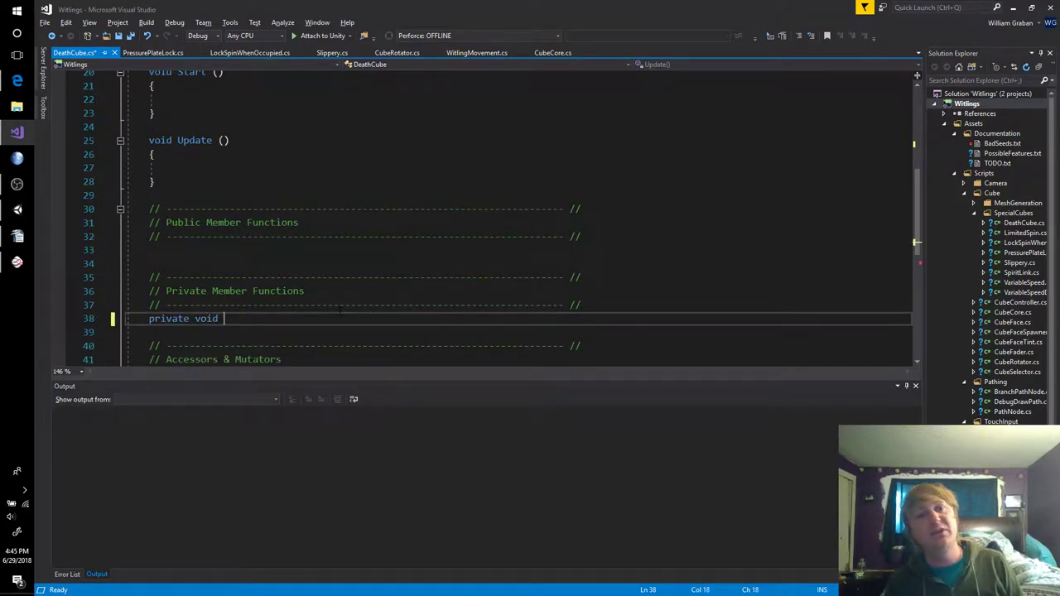
pyautogui.write('Kill')
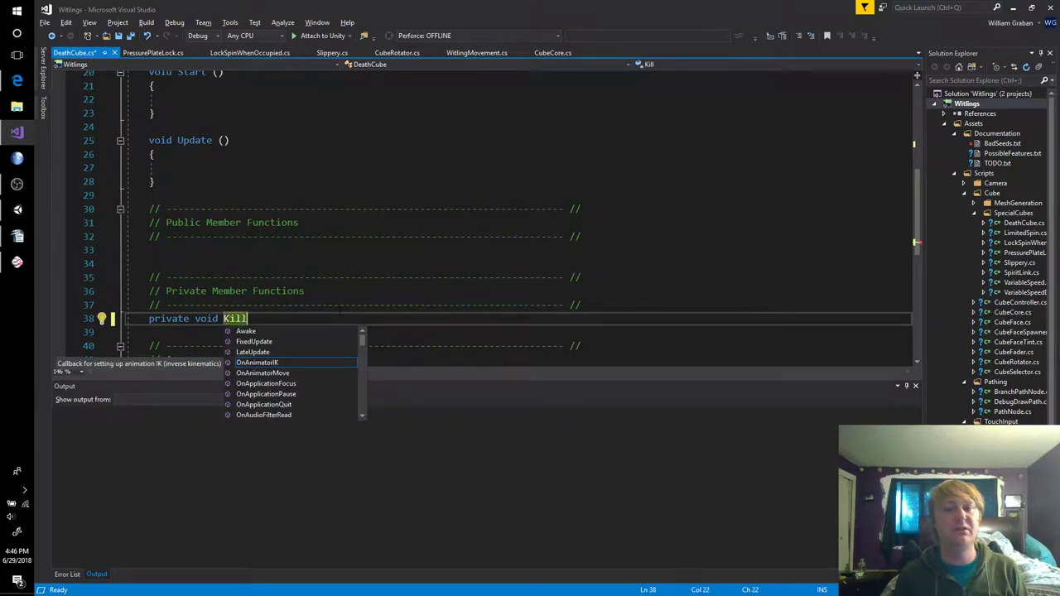
pyautogui.write('Witling(W')
pyautogui.write('itlingMovement')
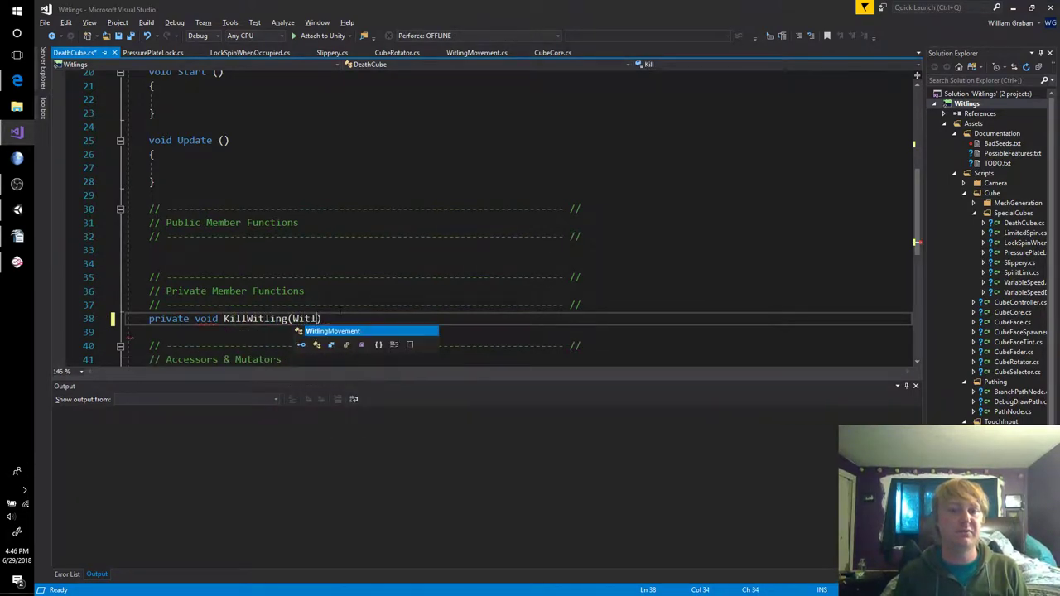
pyautogui.write(' Witling)')
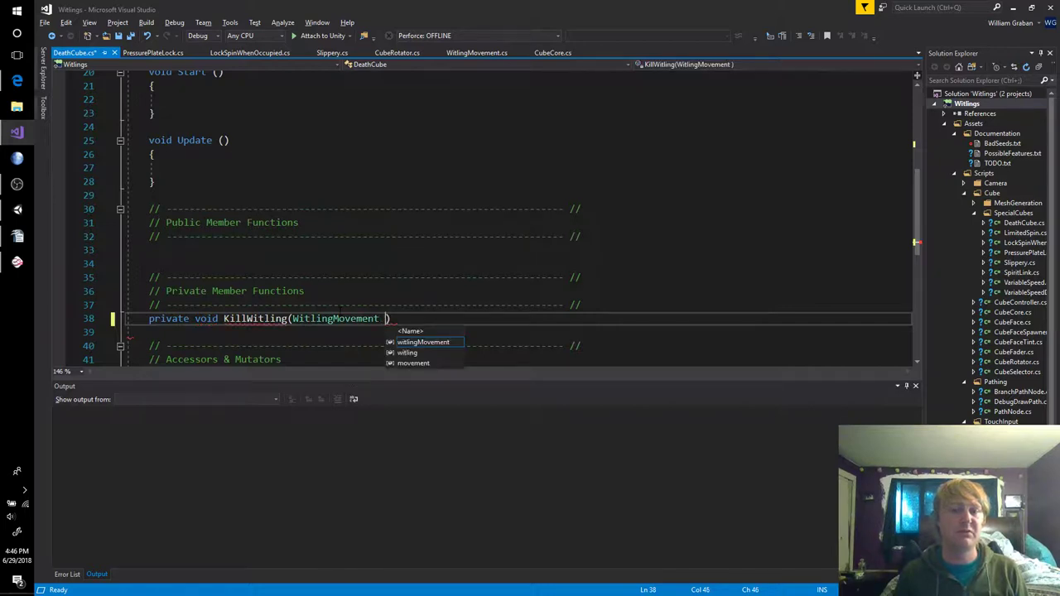
pyautogui.press('Return')
pyautogui.write('{')
pyautogui.press('Return')
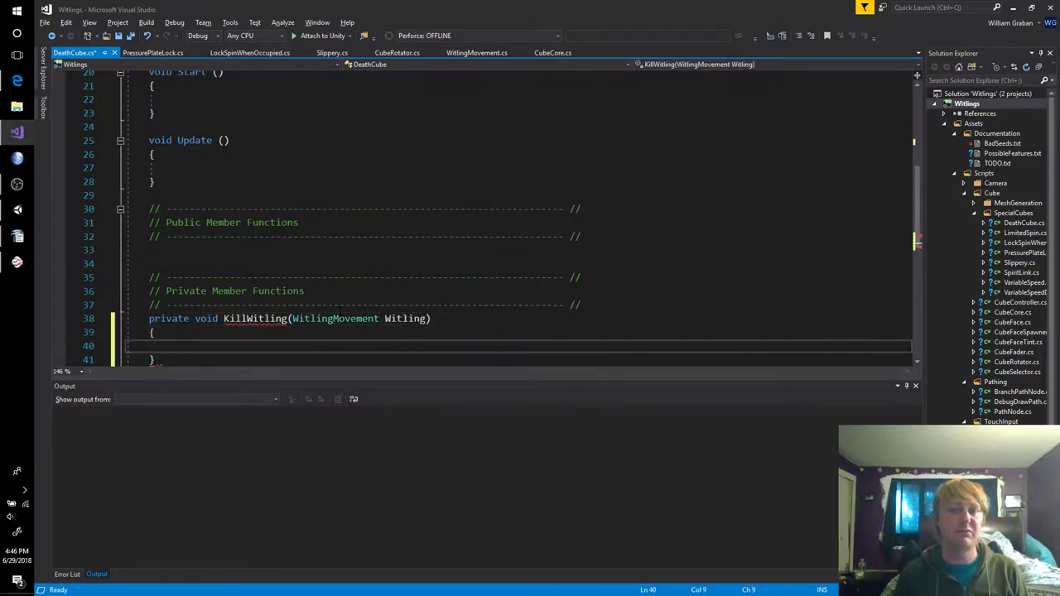
pyautogui.hotkey('ctrl', 's')
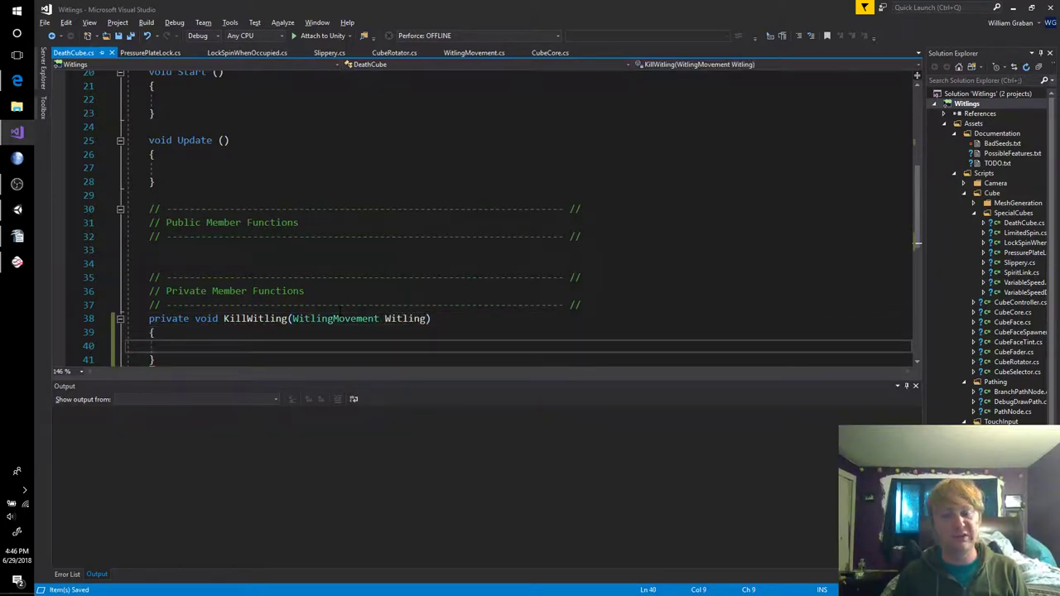
pyautogui.write('Witling.On')
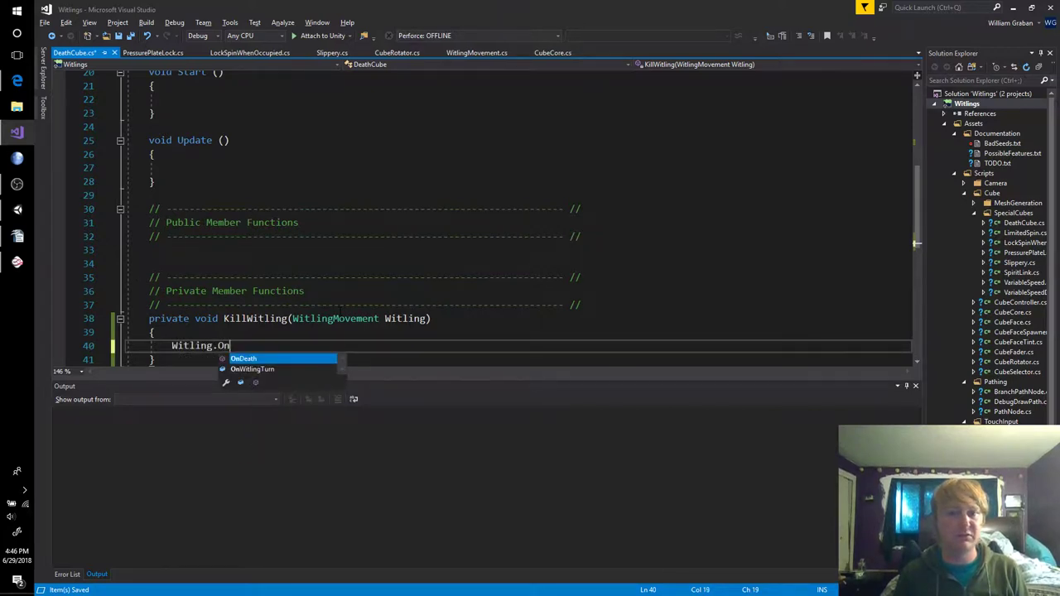
pyautogui.write('Death(')
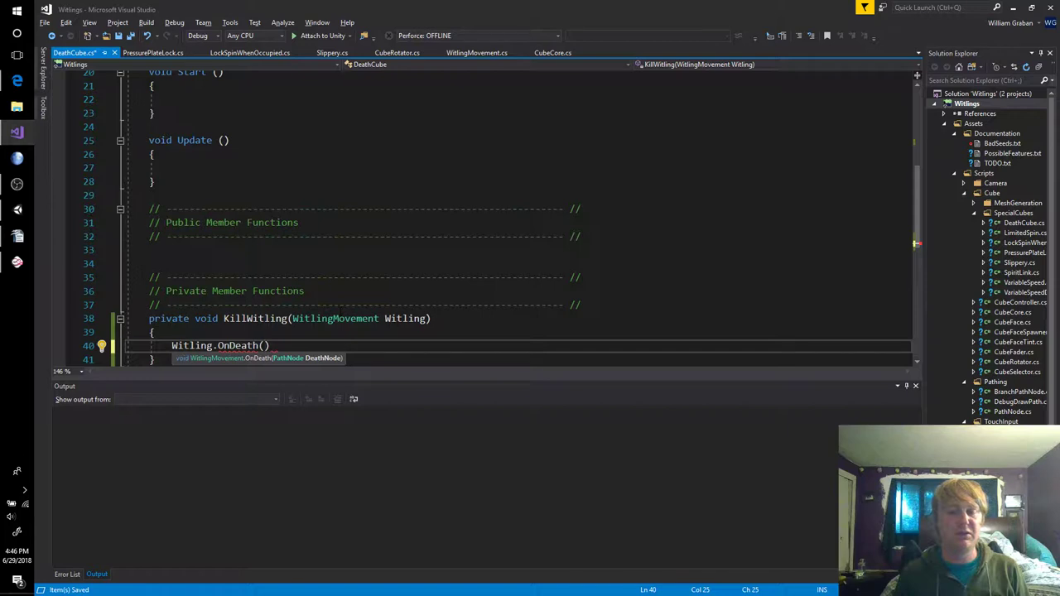
pyautogui.write('Witling')
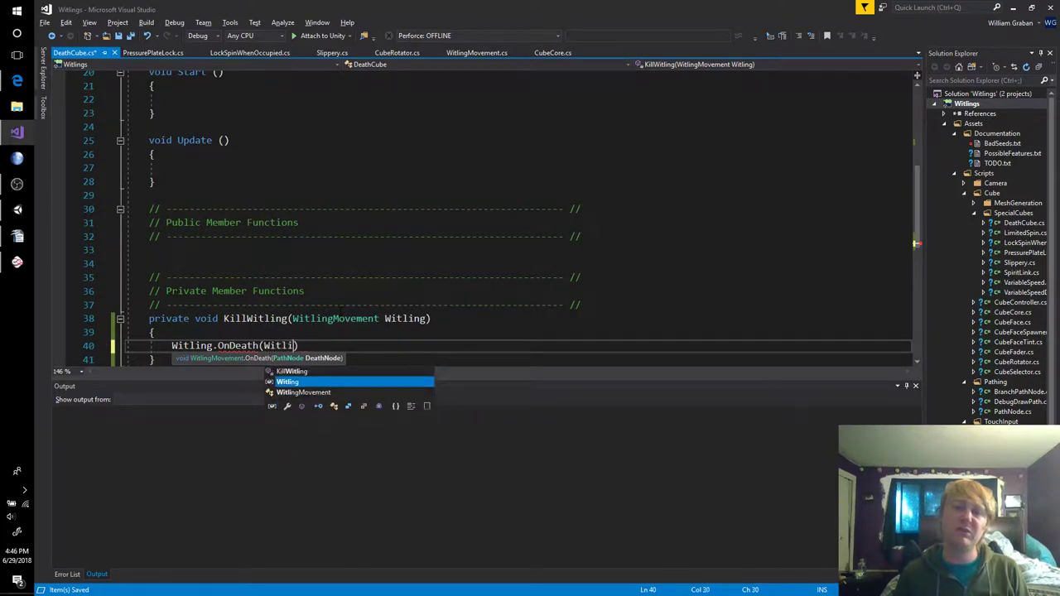
pyautogui.write('.')
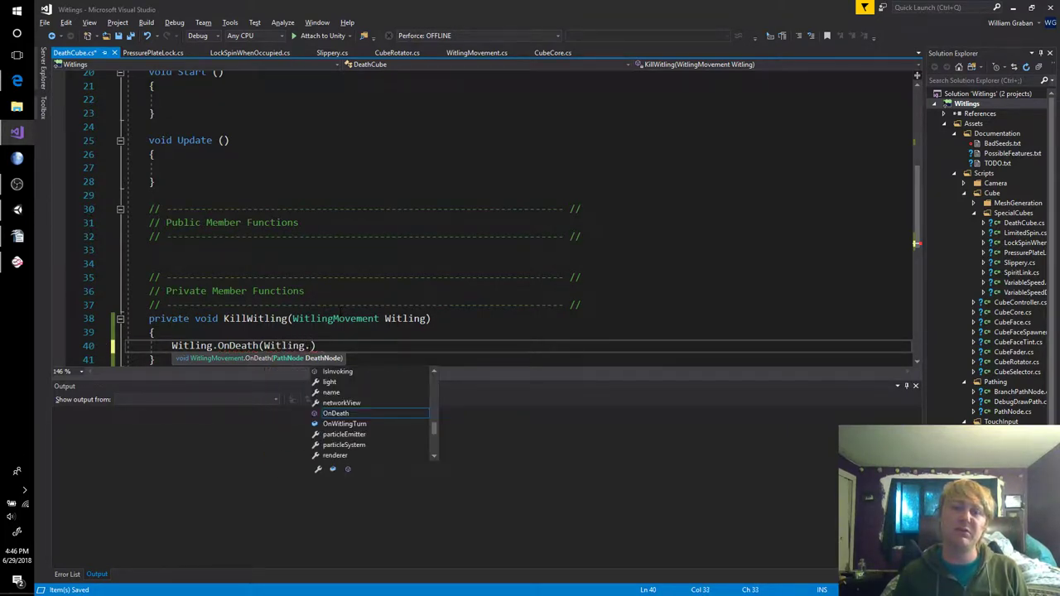
pyautogui.write('Tar')
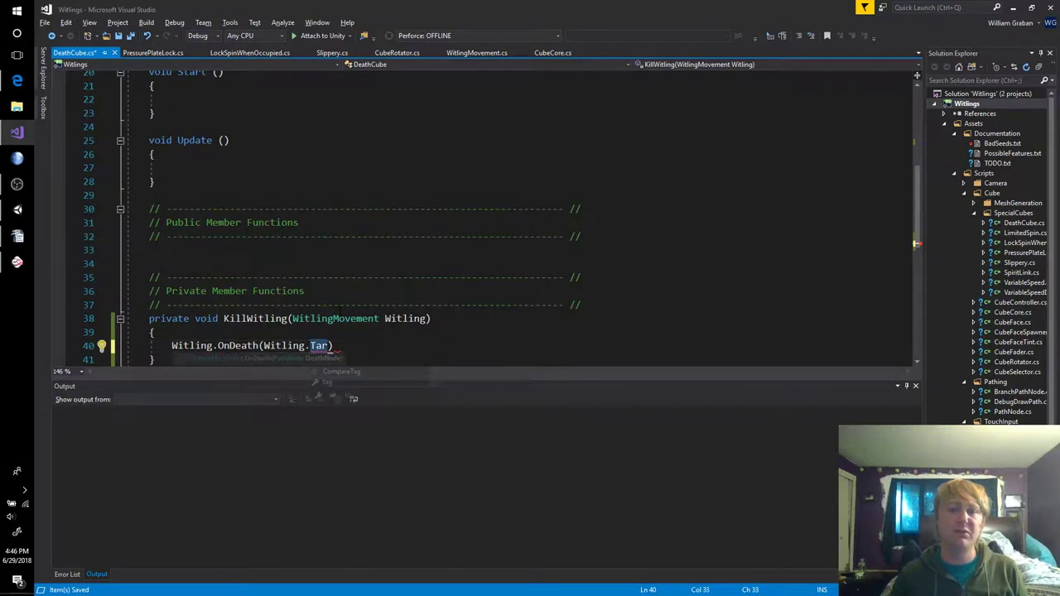
pyautogui.hotkey('ctrl', 'shift', 'Left')
pyautogui.hotkey('ctrl', 'shift', 'Left')
pyautogui.hotkey('ctrl', 'shift', 'Left')
pyautogui.press('BackSpace')
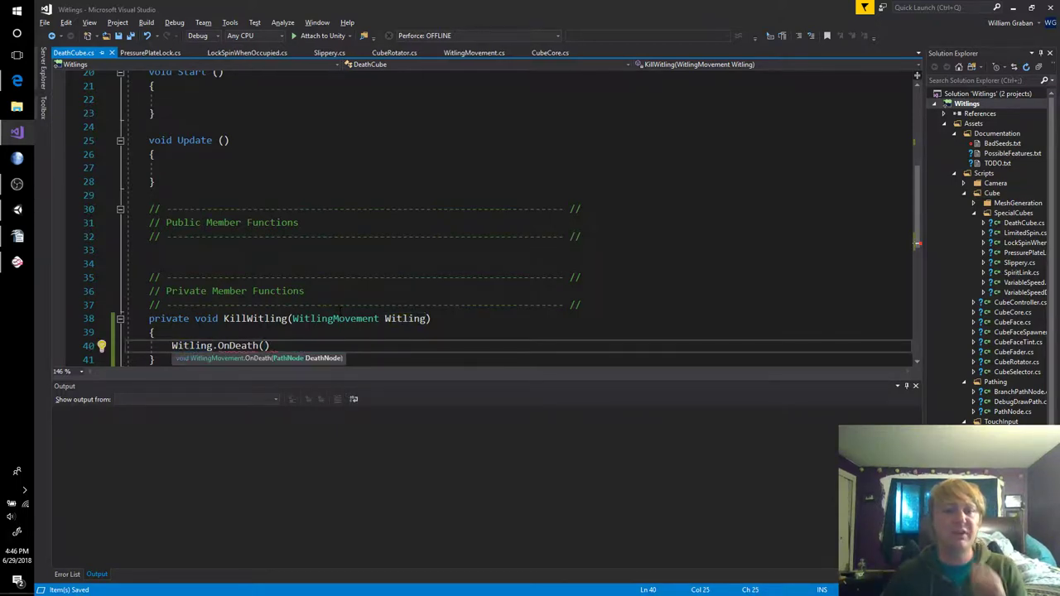
# Review Slippery.cs's AddDeathOnTurn, where Witling.OnDeath is subscribed to OnWitlingTurn
pyautogui.click(329, 54)
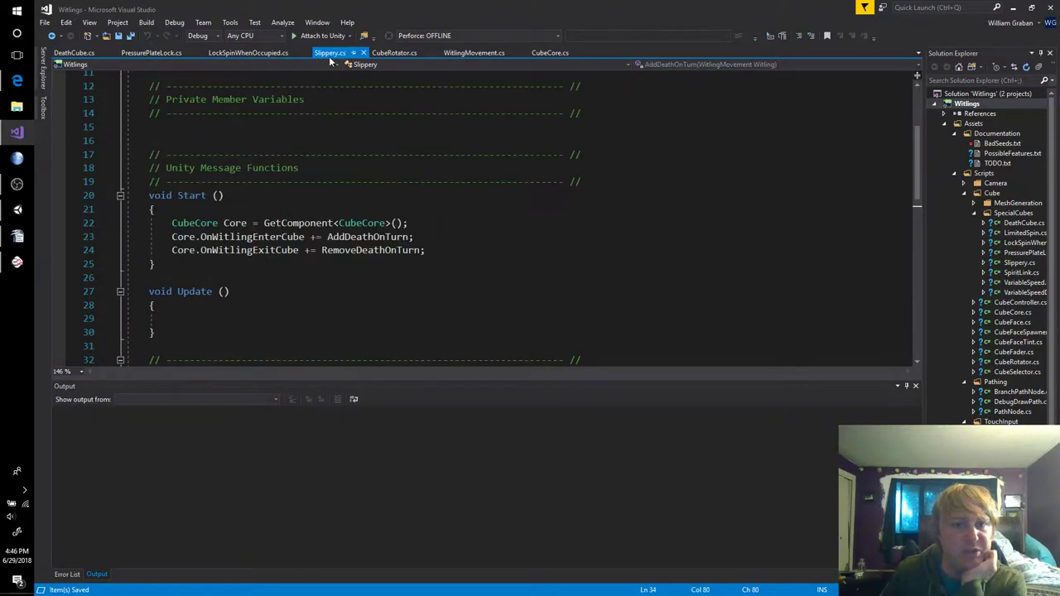
pyautogui.scroll(-5, 406, 286)
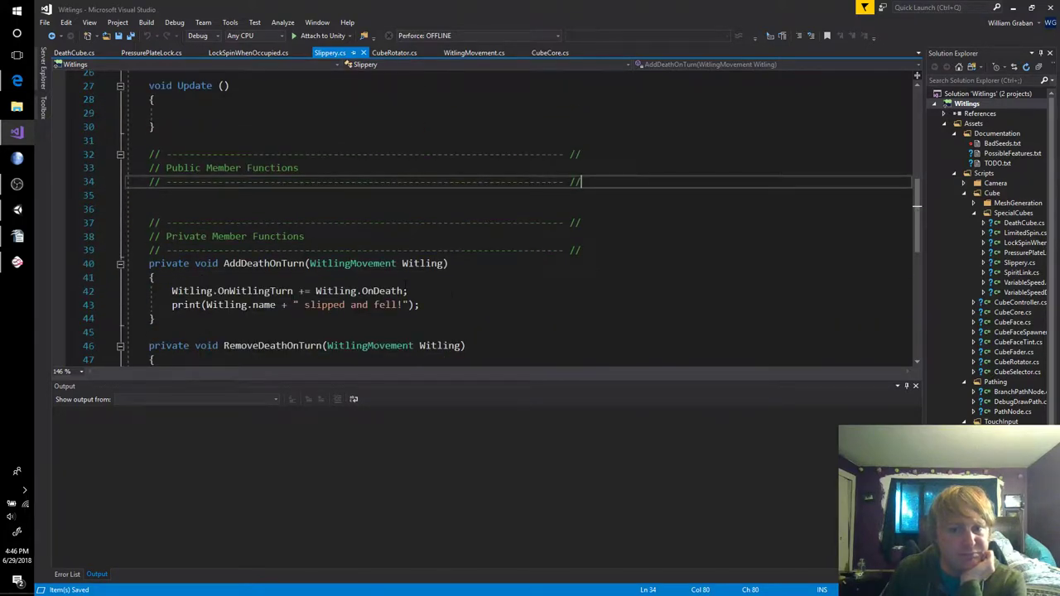
pyautogui.click(456, 290)
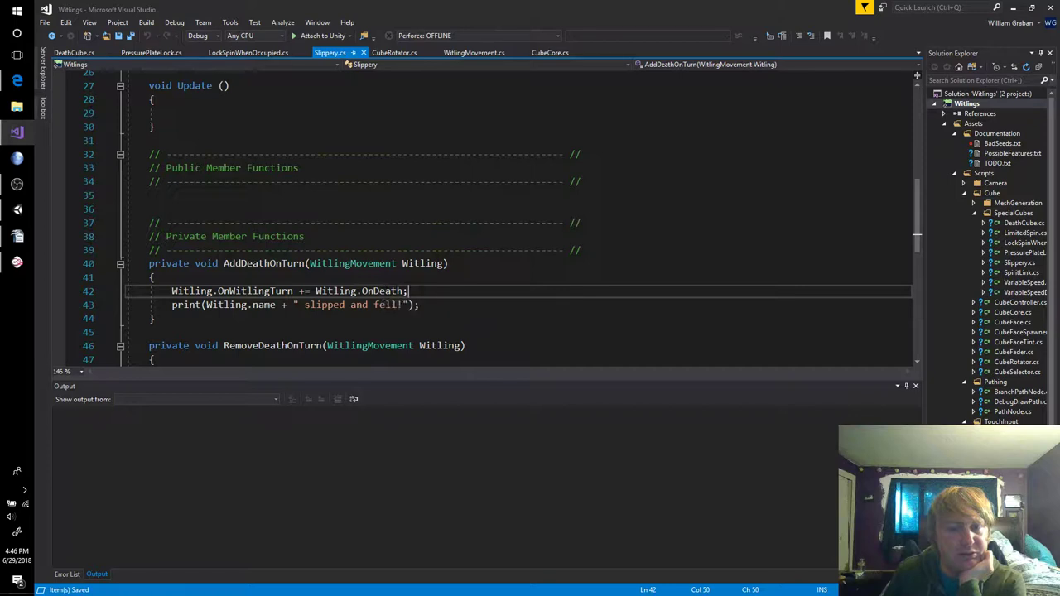
pyautogui.scroll(-2, 440, 292)
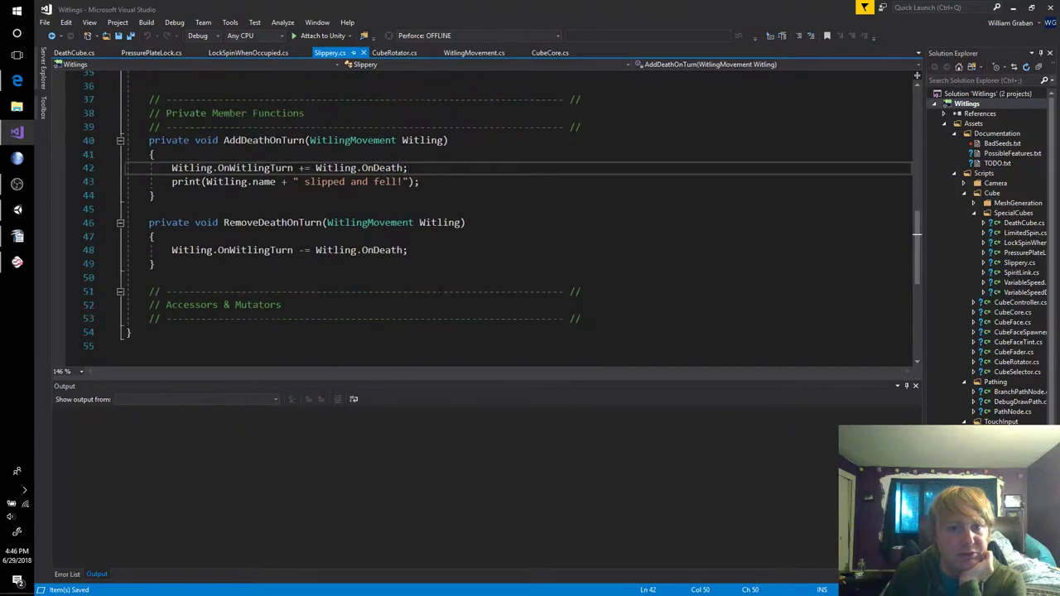
pyautogui.scroll(1, 441, 291)
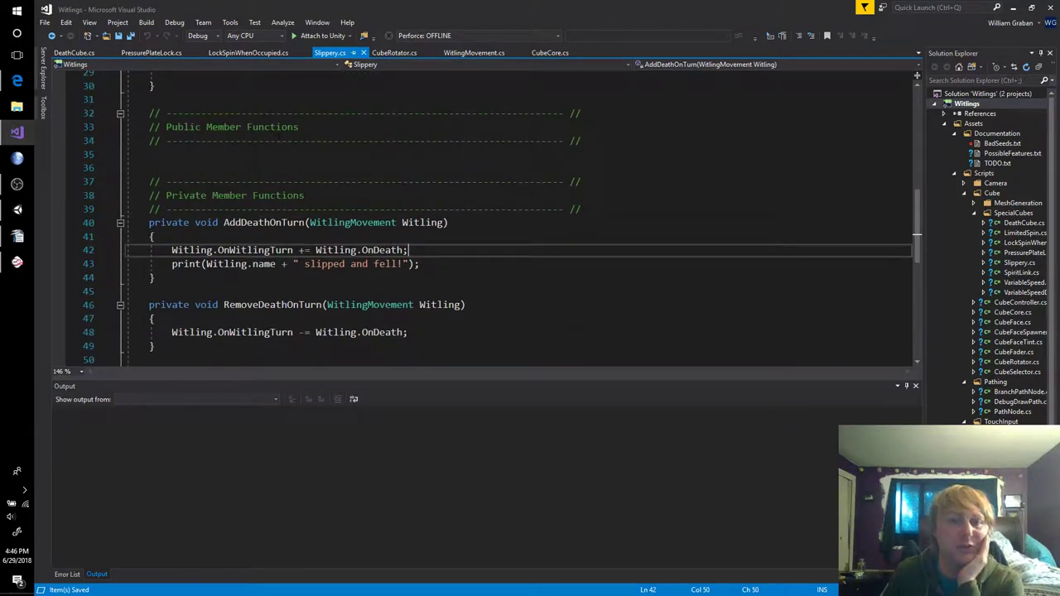
# In DeathCube.cs, clear the Witling.OnDeath() call out of KillWitling's body
pyautogui.click(75, 53)
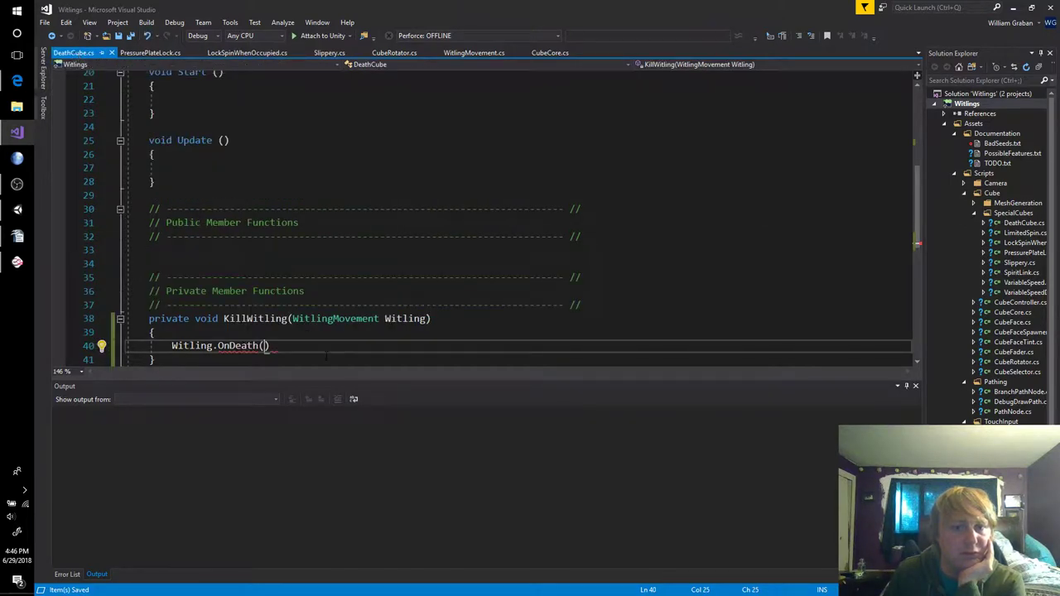
pyautogui.press('BackSpace')
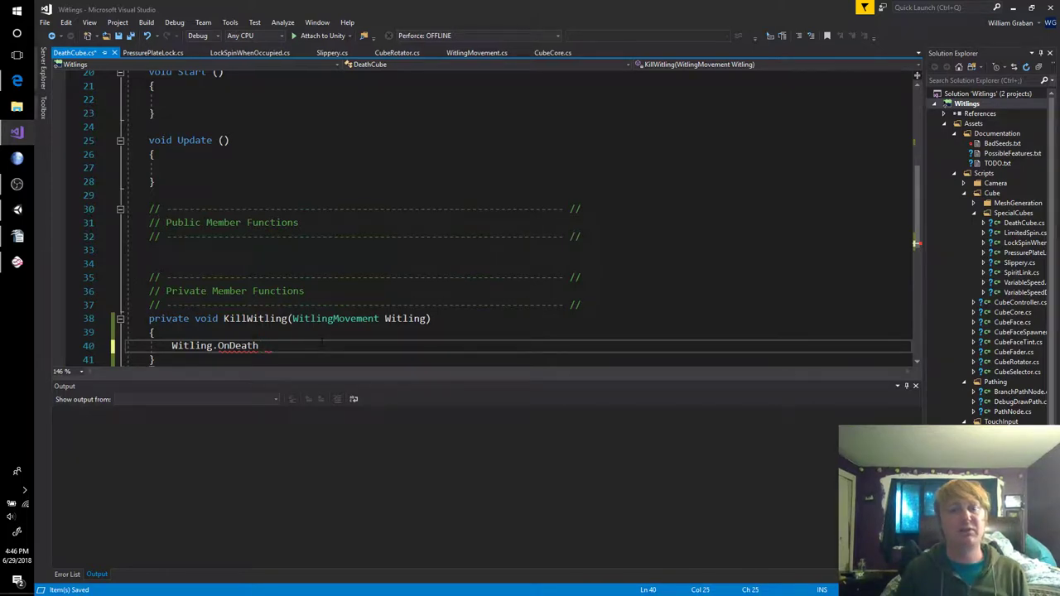
pyautogui.press('BackSpace')
pyautogui.hotkey('ctrl', 'shift', 'Left')
pyautogui.press('BackSpace')
pyautogui.hotkey('ctrl', 'space')
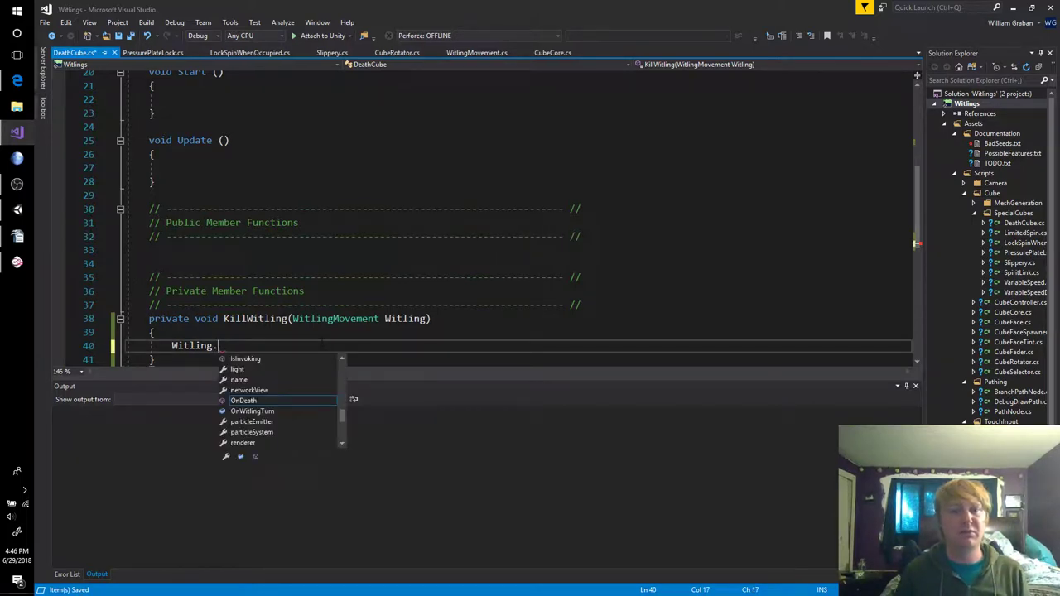
pyautogui.write('Ent')
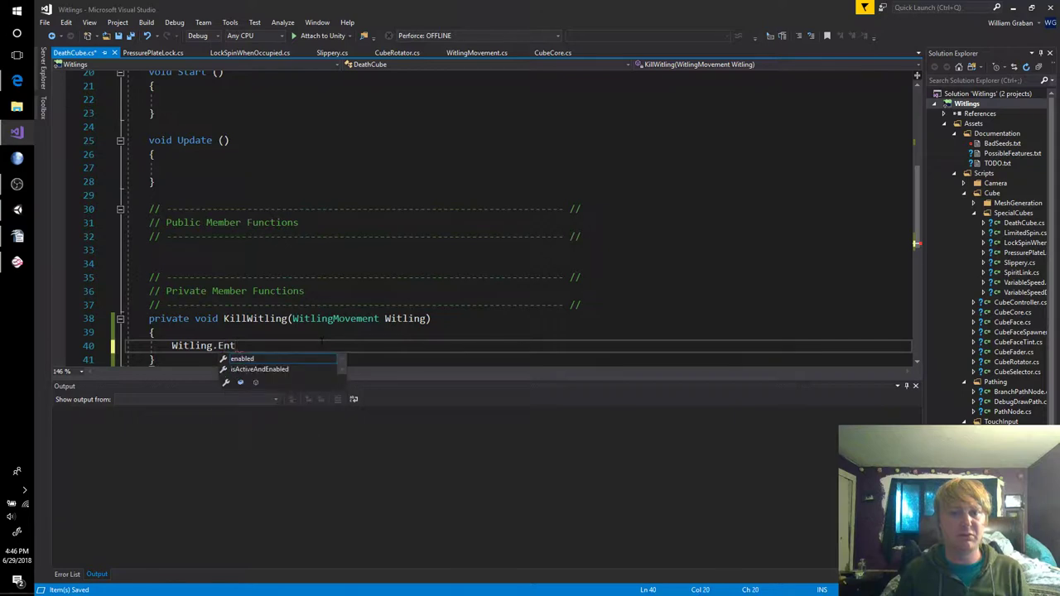
pyautogui.press('BackSpace')
pyautogui.press('BackSpace')
pyautogui.press('BackSpace')
pyautogui.press('Escape')
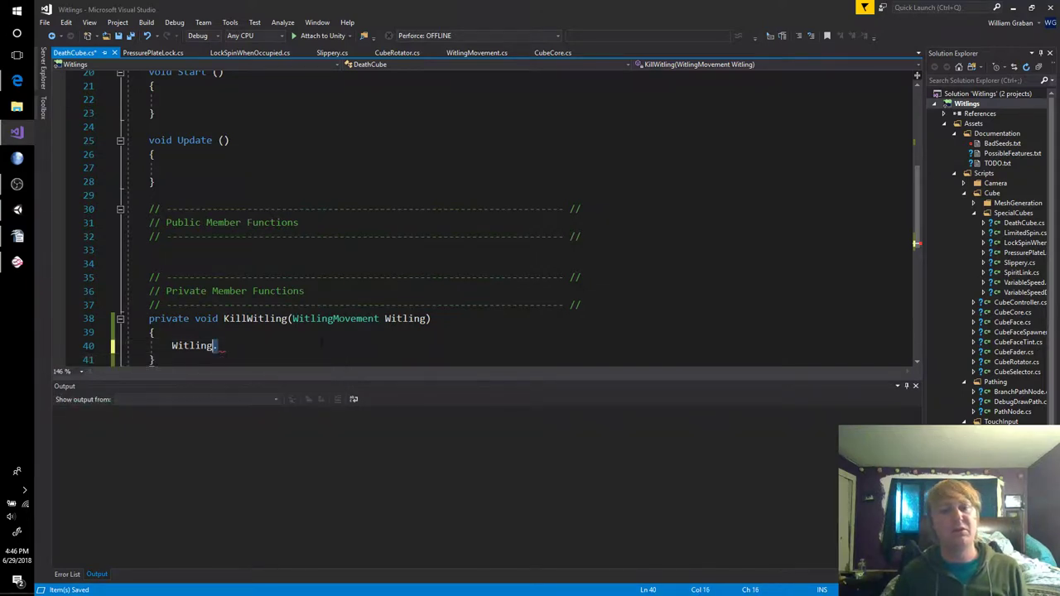
pyautogui.press('Home')
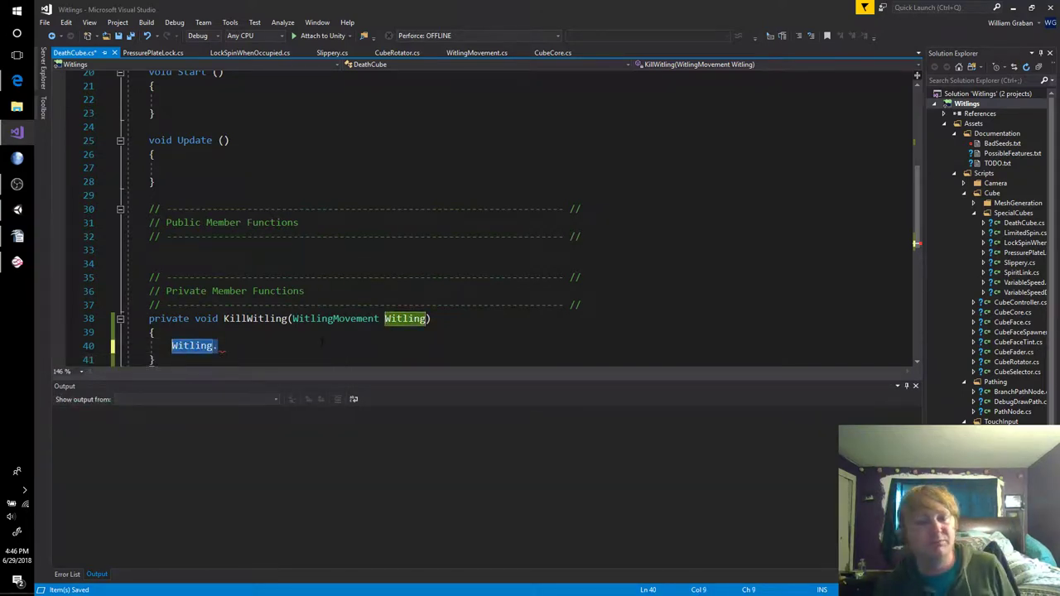
pyautogui.hotkey('ctrl', 'Right')
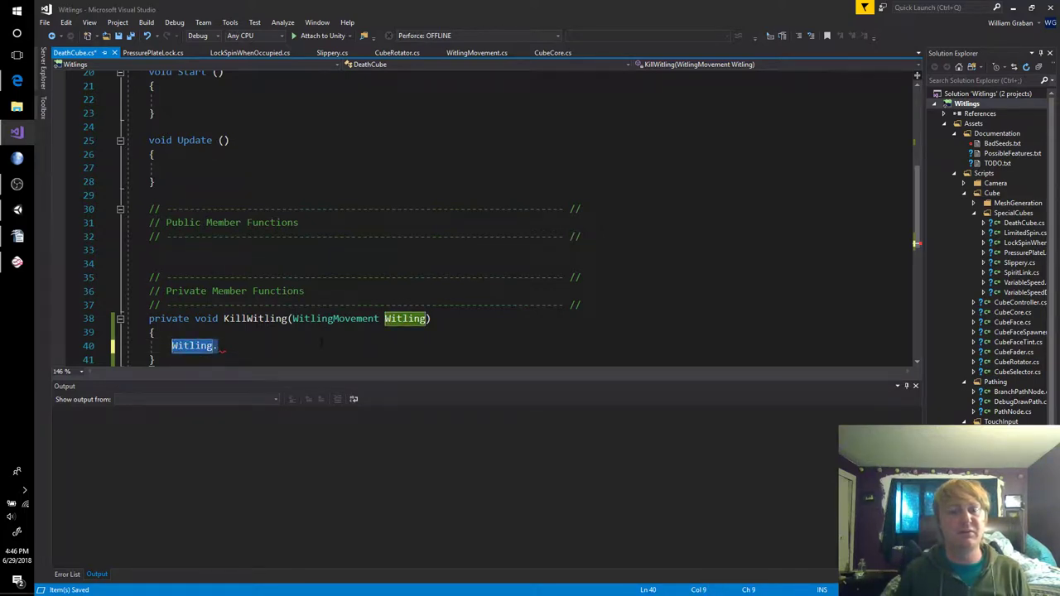
pyautogui.write('Cube')
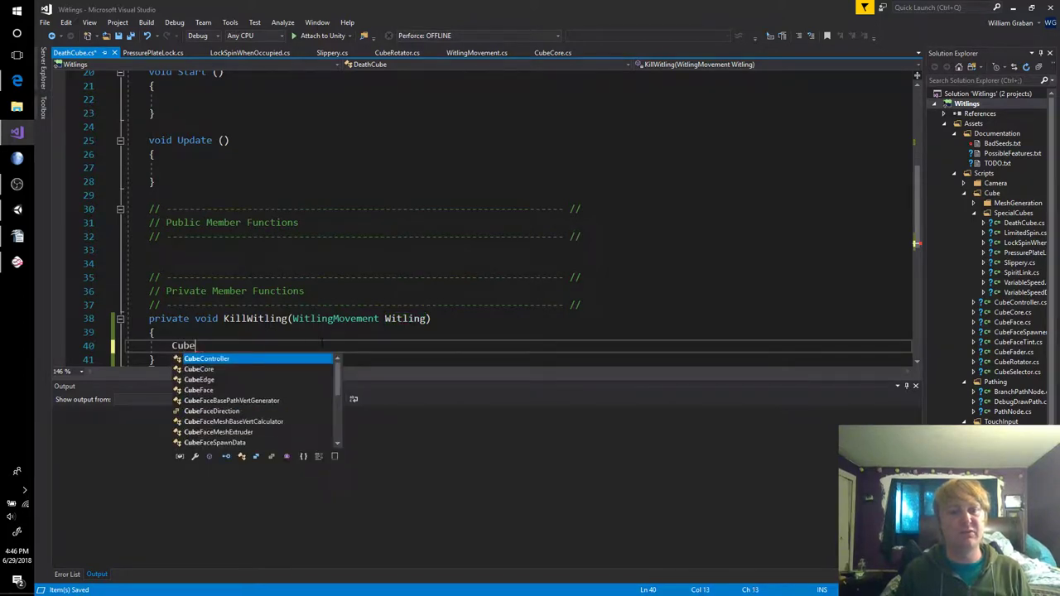
pyautogui.press('BackSpace')
pyautogui.press('BackSpace')
pyautogui.press('BackSpace')
pyautogui.press('BackSpace')
# Write GetComponent<CubeCore>().OnWitlingEnterCube += Witling.OnDeath; inside KillWitling
pyautogui.write('GetComponent')
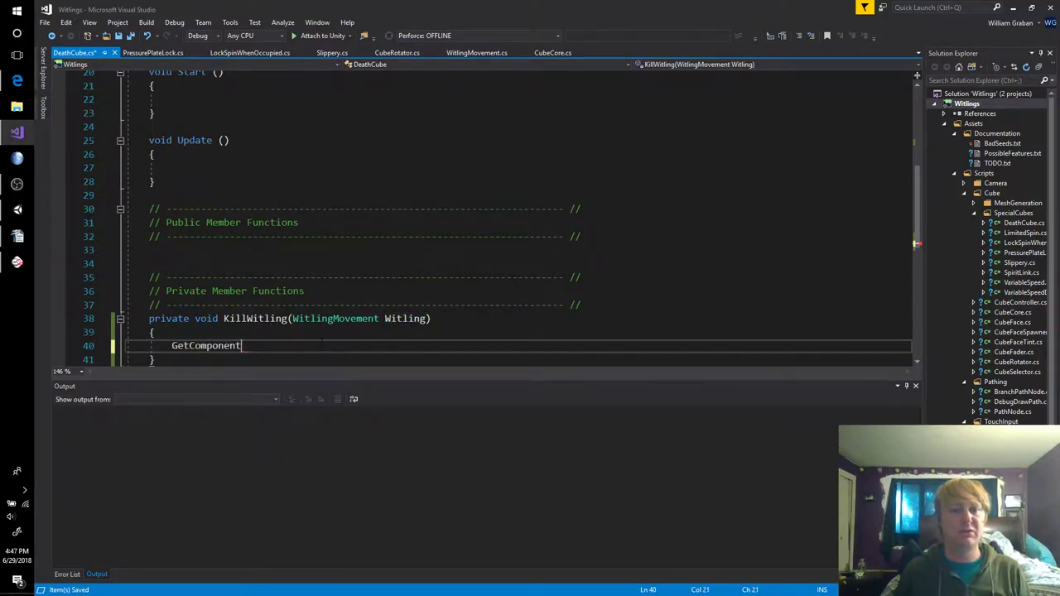
pyautogui.write('<CubeCore>().On')
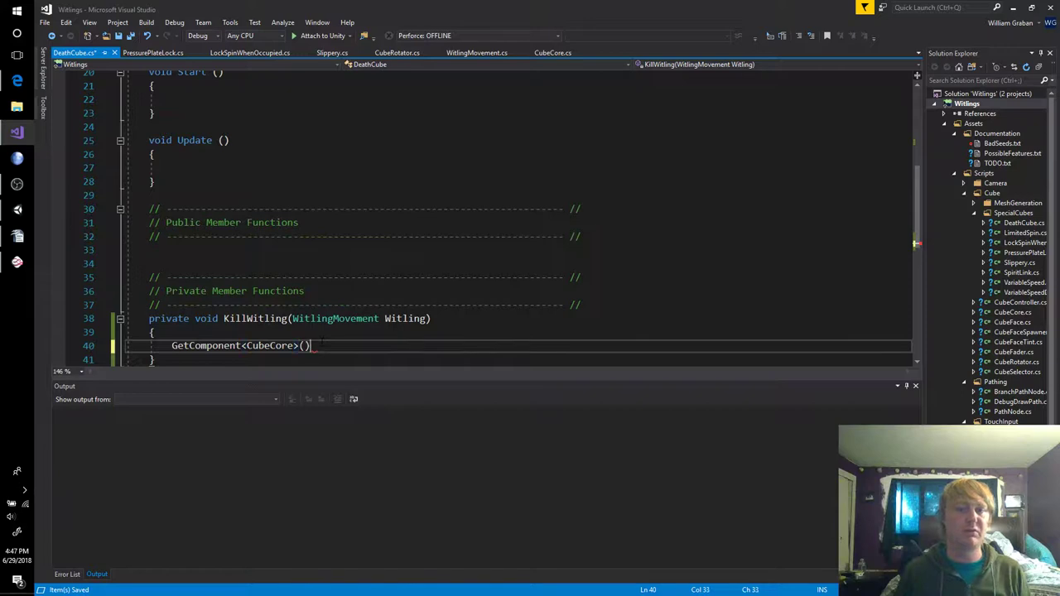
pyautogui.press('Tab')
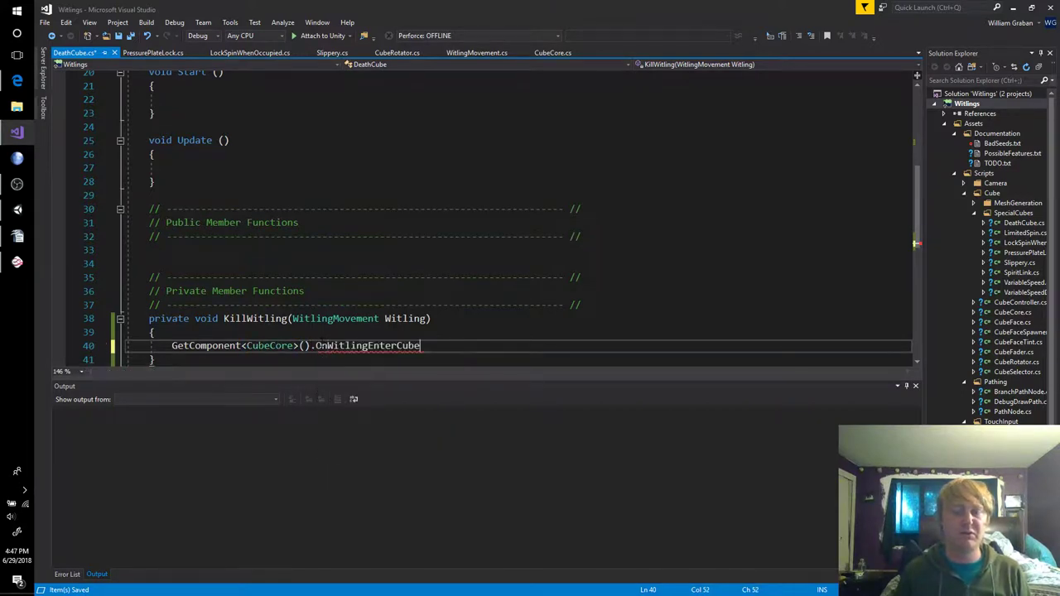
pyautogui.write('++')
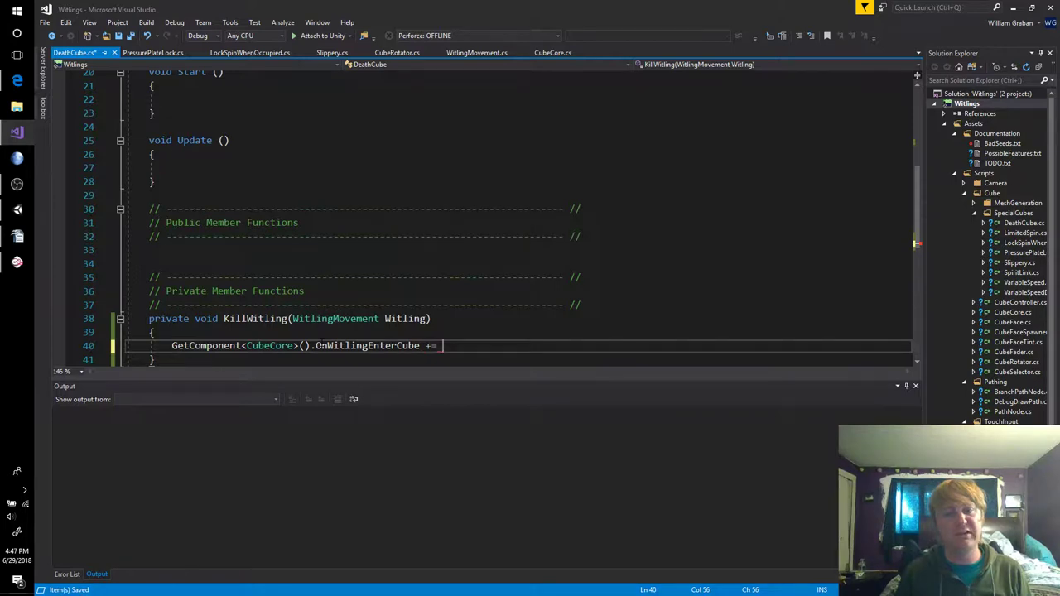
pyautogui.write('Witlin')
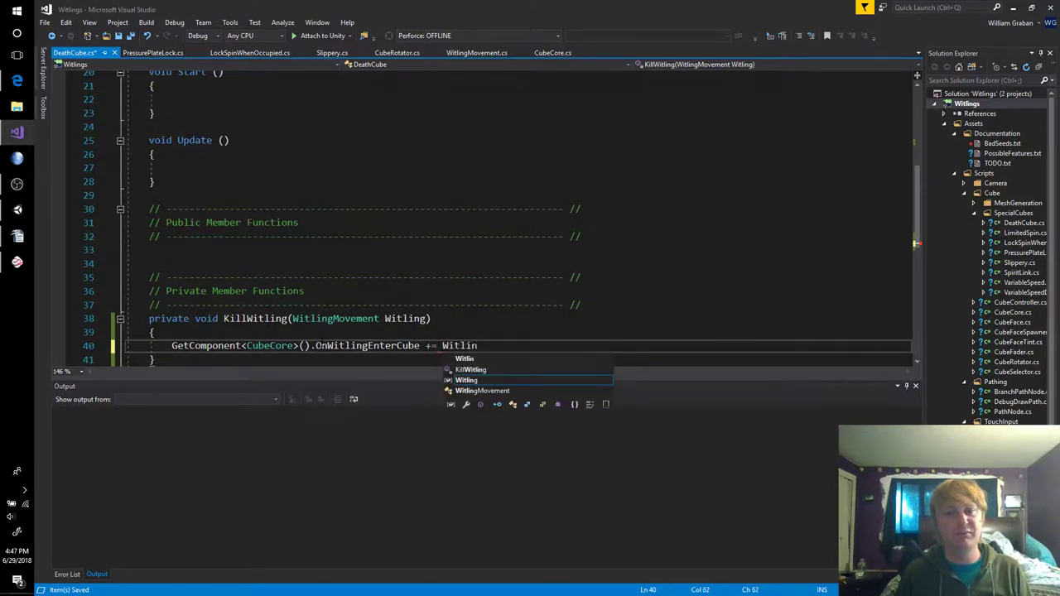
pyautogui.write('g.OnDeath;')
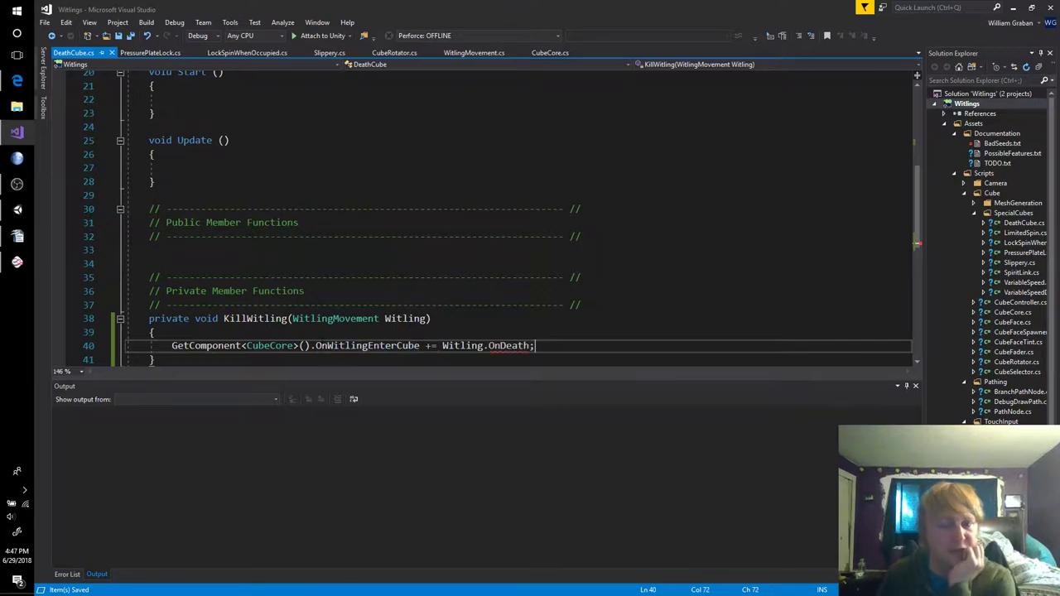
pyautogui.scroll(-2, 502, 231)
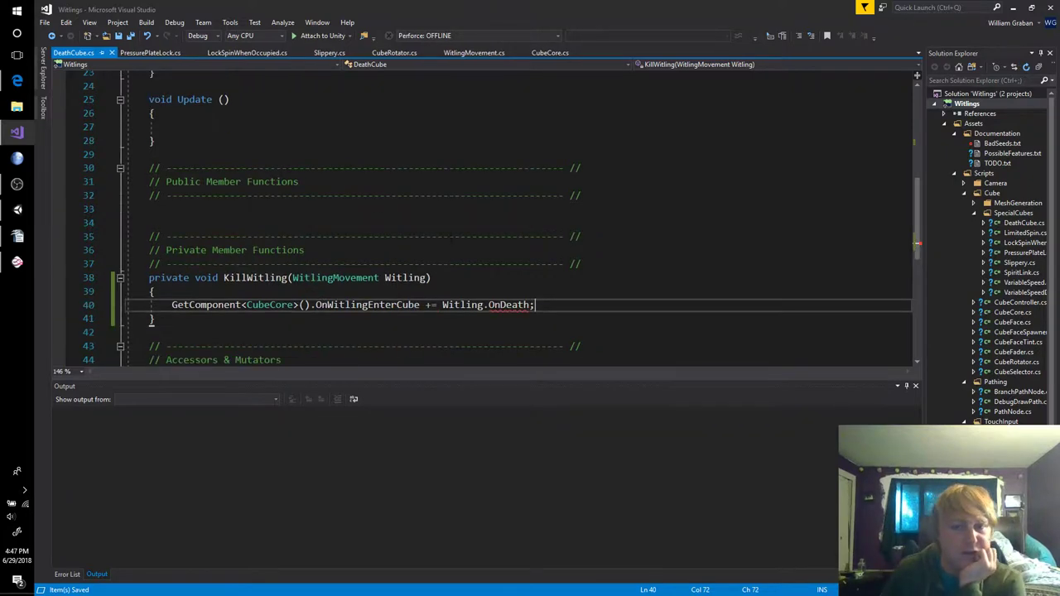
pyautogui.moveTo(409, 263)
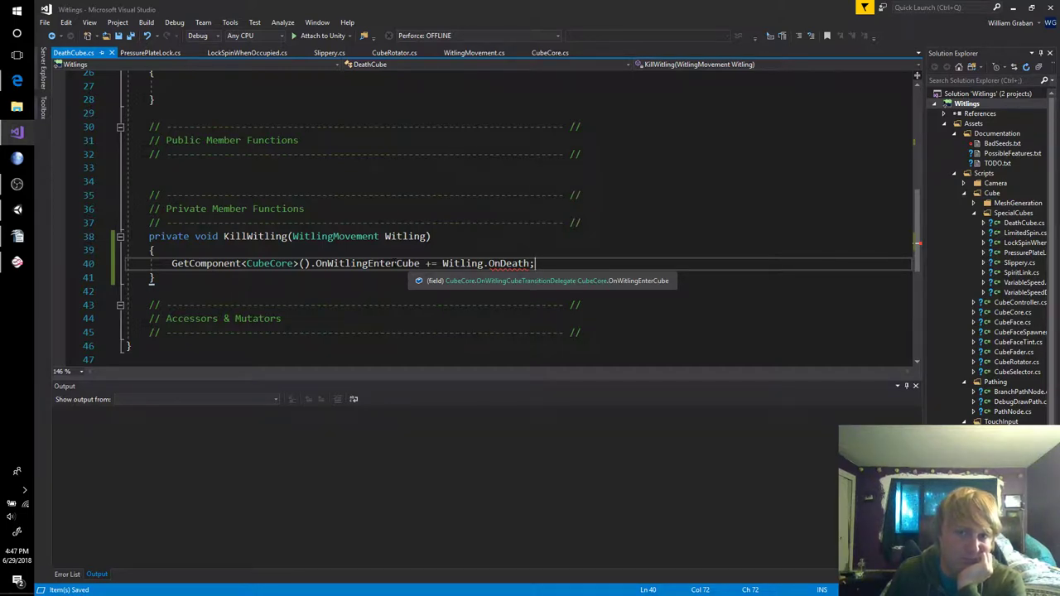
# Move the GetComponent<CubeCore>().OnWitlingEnterCube reference from KillWitling into Start()
pyautogui.moveTo(420, 263); pyautogui.dragTo(171, 264)
pyautogui.hotkey('ctrl', 'c')
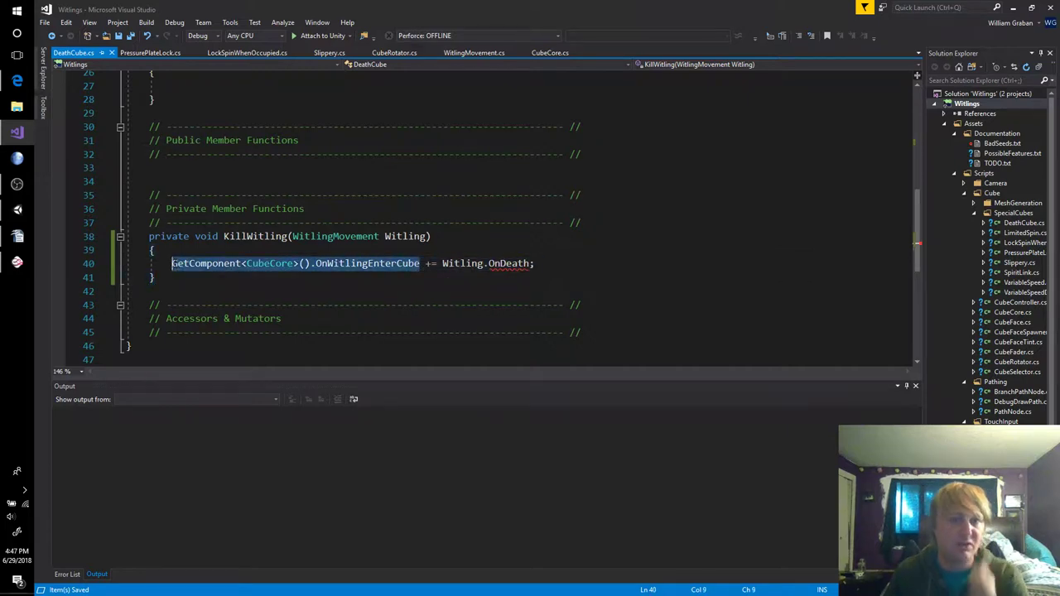
pyautogui.scroll(3, 497, 223)
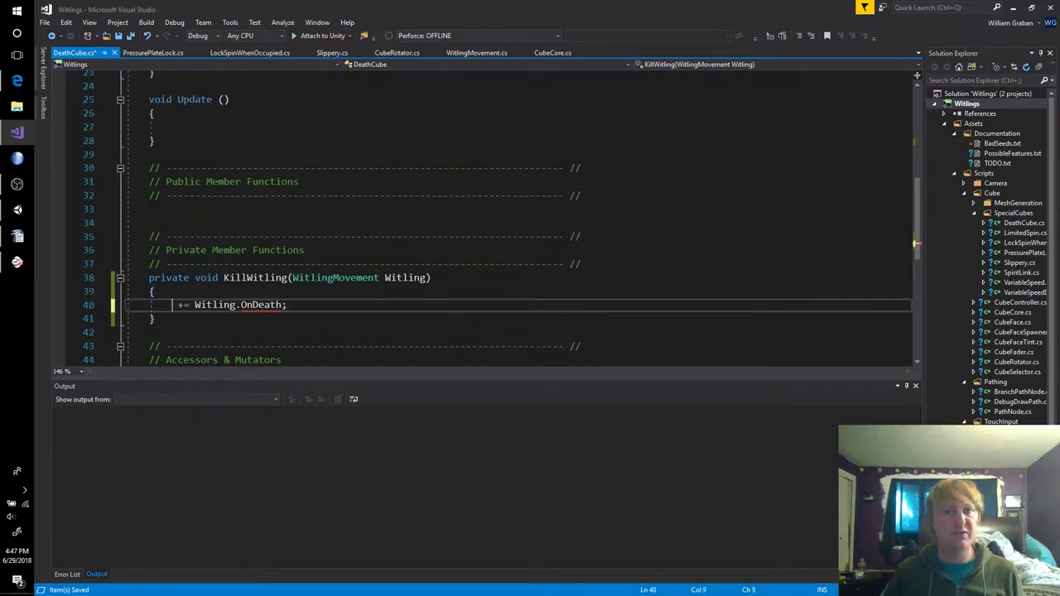
pyautogui.click(172, 141)
pyautogui.hotkey('ctrl', 'v')
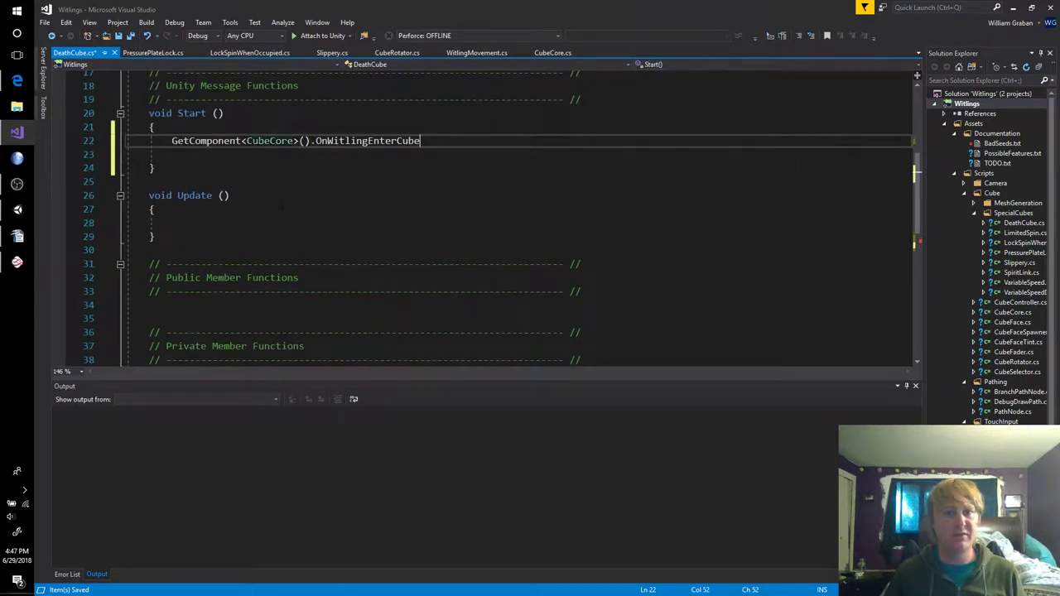
pyautogui.write('(')
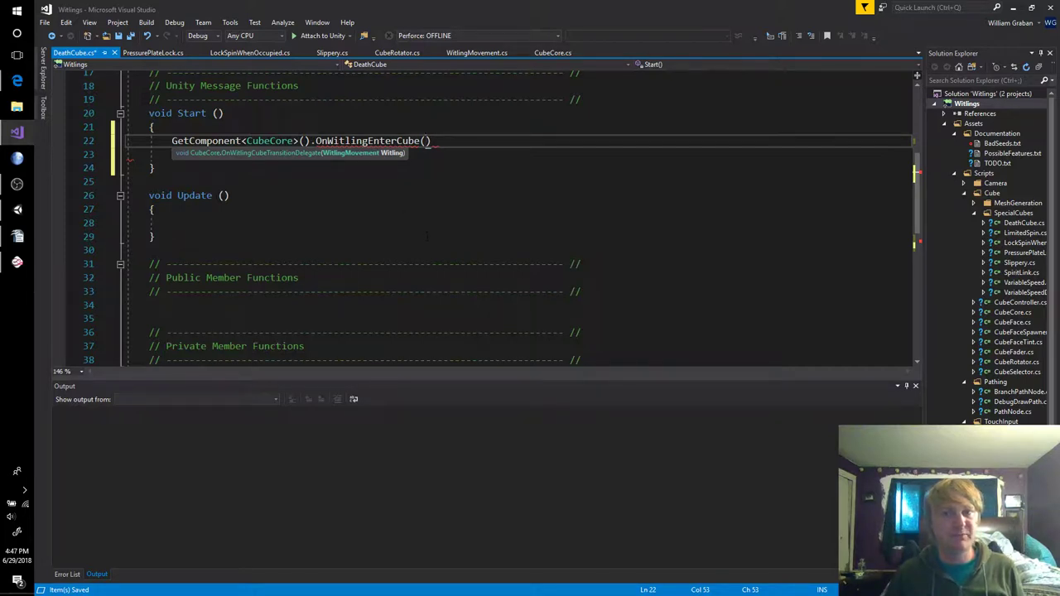
pyautogui.press('BackSpace')
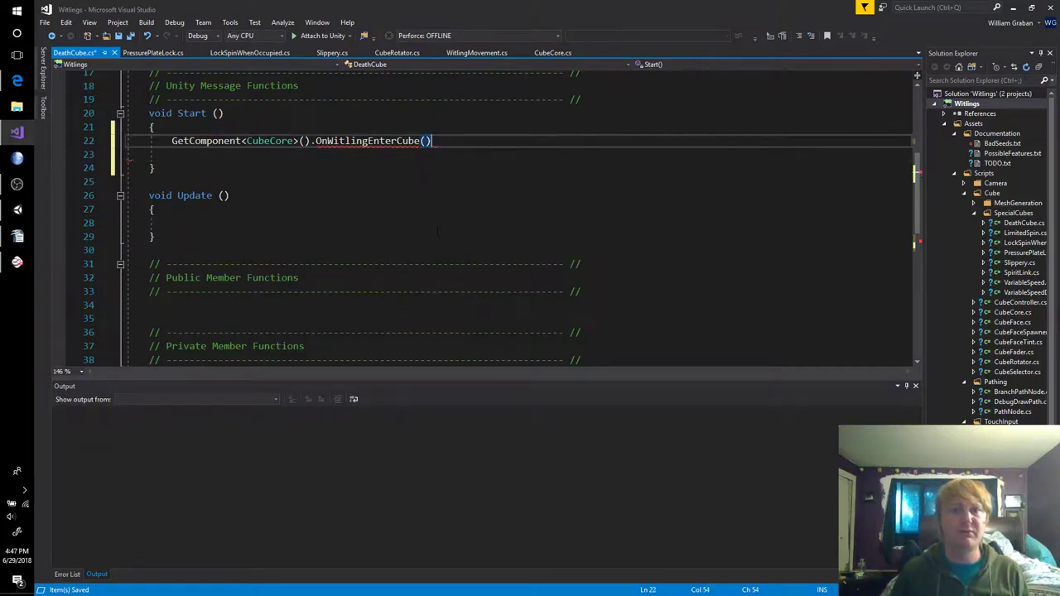
# Complete the Start() statement as OnWitlingEnterCube += KillWitling; and save DeathCube.cs
pyautogui.write('++ = Kill')
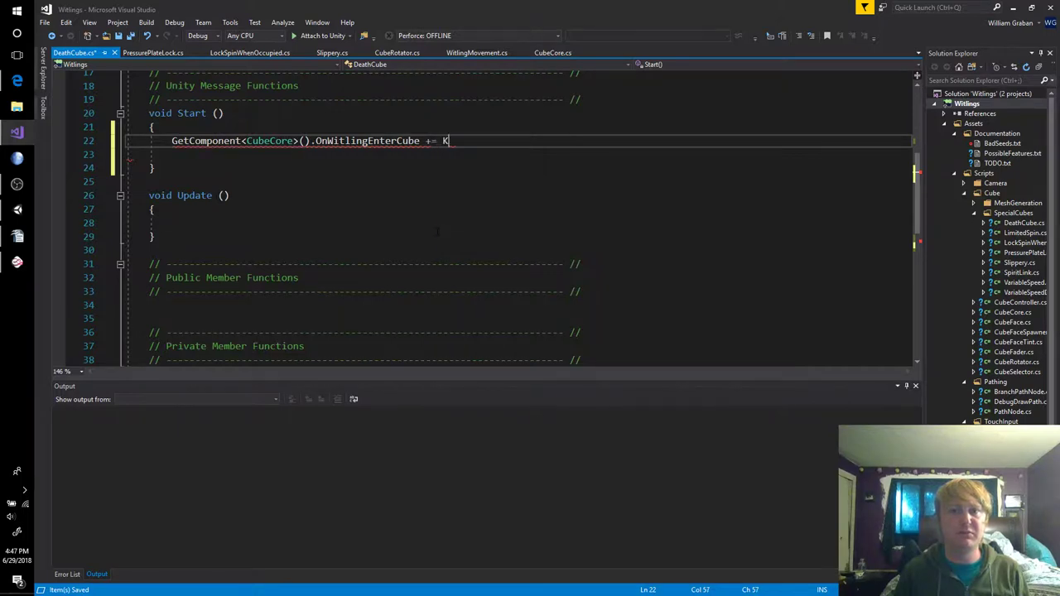
pyautogui.press('Return')
pyautogui.hotkey('shift', 'Home')
pyautogui.press('BackSpace')
pyautogui.press('BackSpace')
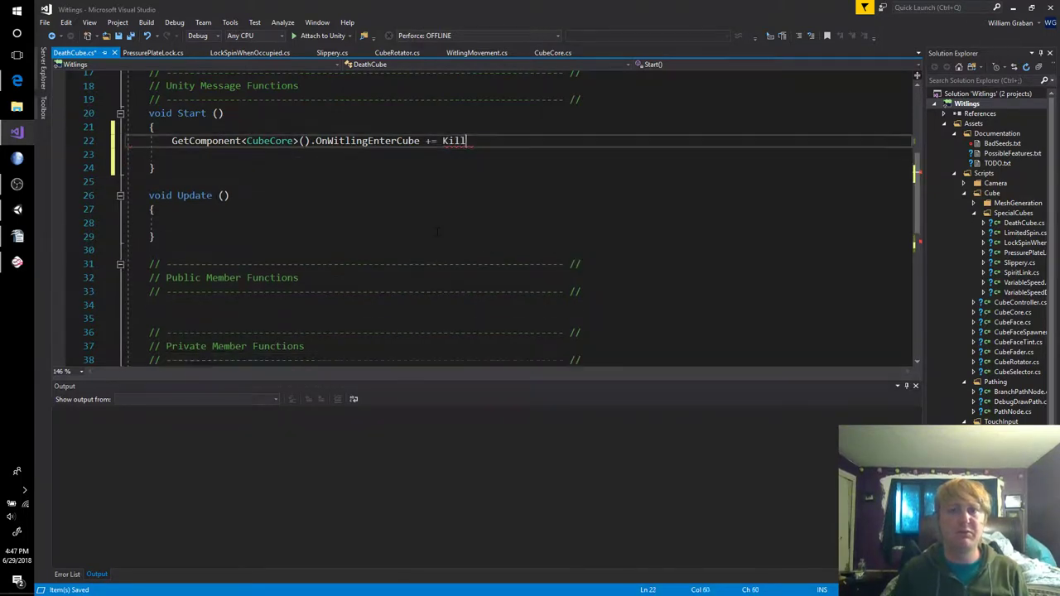
pyautogui.write('Witling')
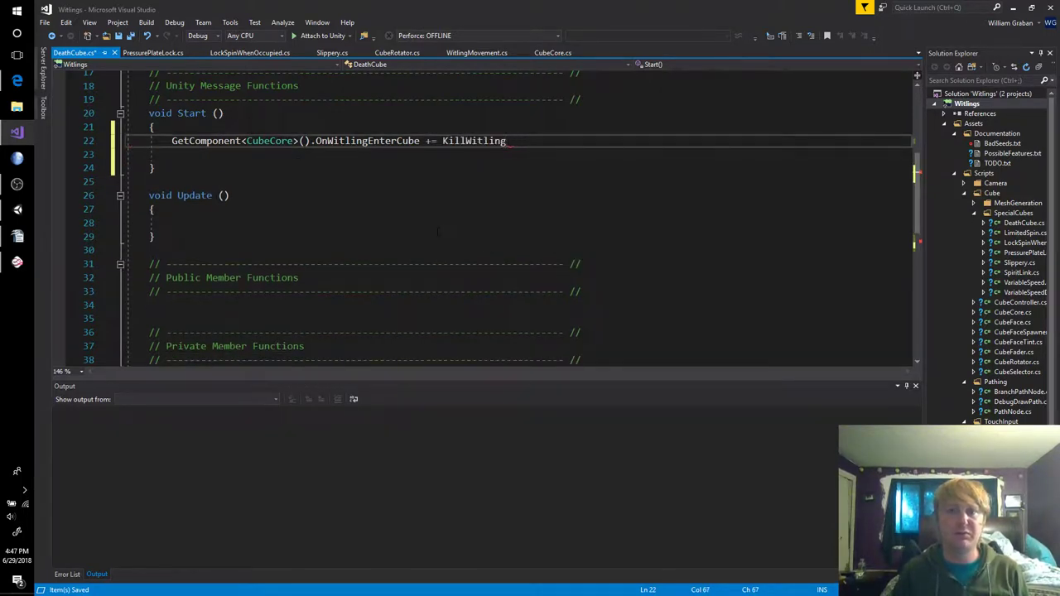
pyautogui.write(';')
pyautogui.hotkey('ctrl', '.')
pyautogui.press('Return')
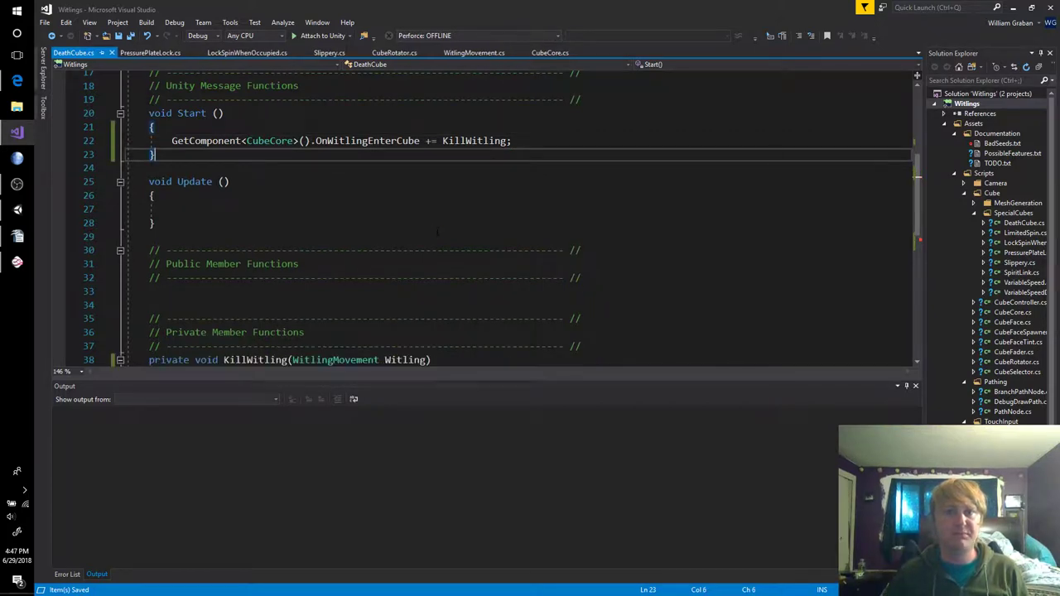
pyautogui.scroll(-2, 437, 232)
# Replace line 40's leftover += Witling.OnDeath; with Witling.Die(); and save
pyautogui.moveTo(334, 308); pyautogui.dragTo(177, 304)
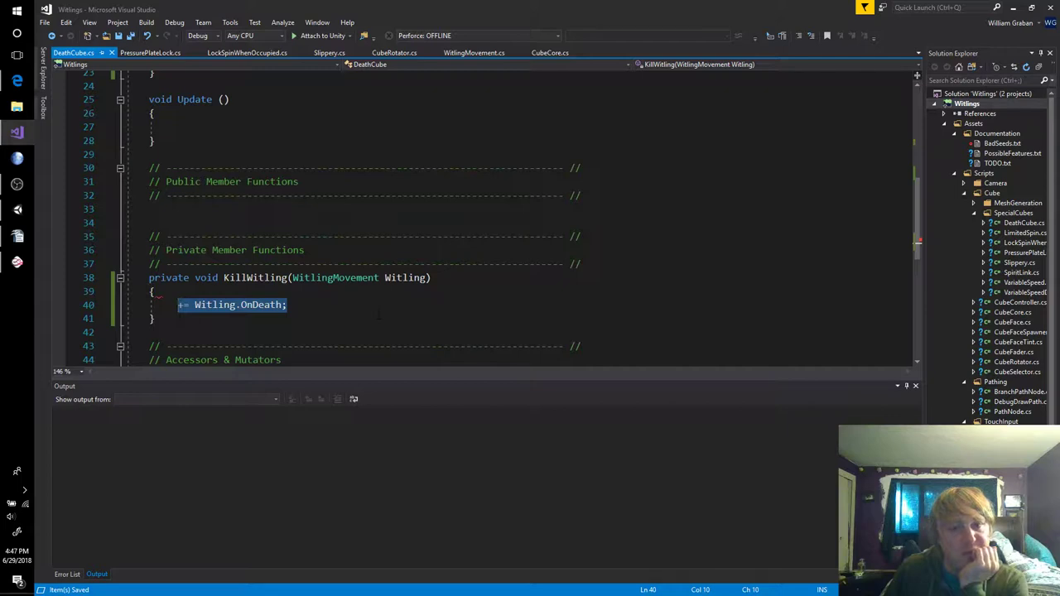
pyautogui.scroll(2, 379, 316)
pyautogui.scroll(-3, 425, 258)
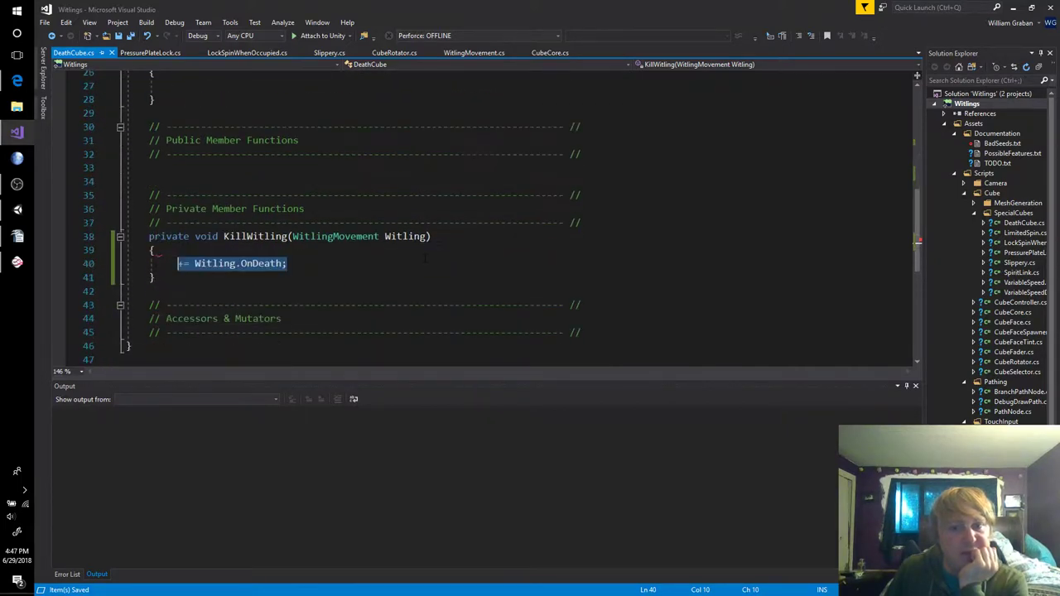
pyautogui.write('Wit')
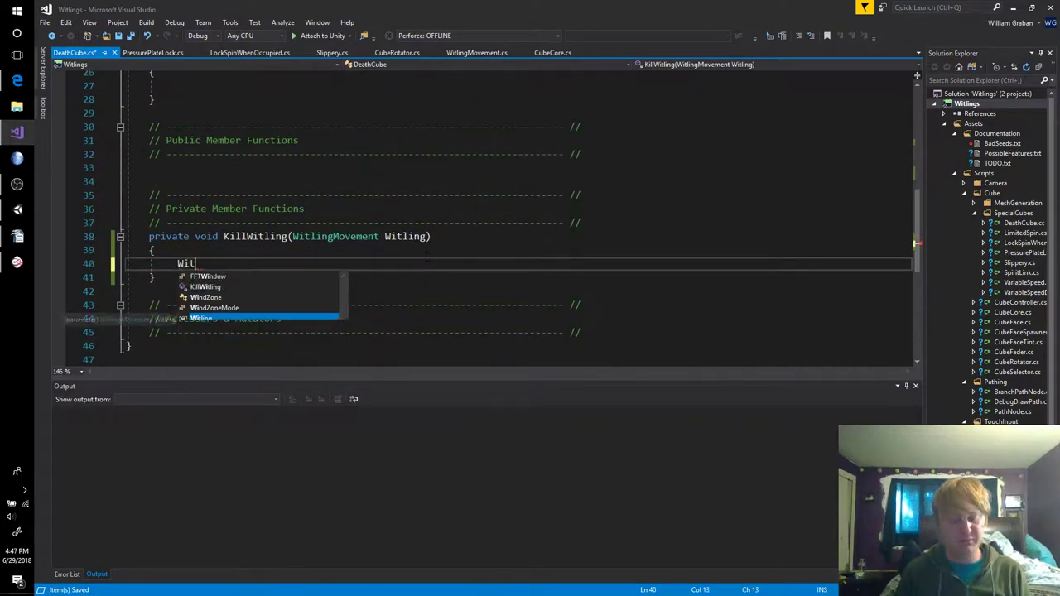
pyautogui.write('ling.On')
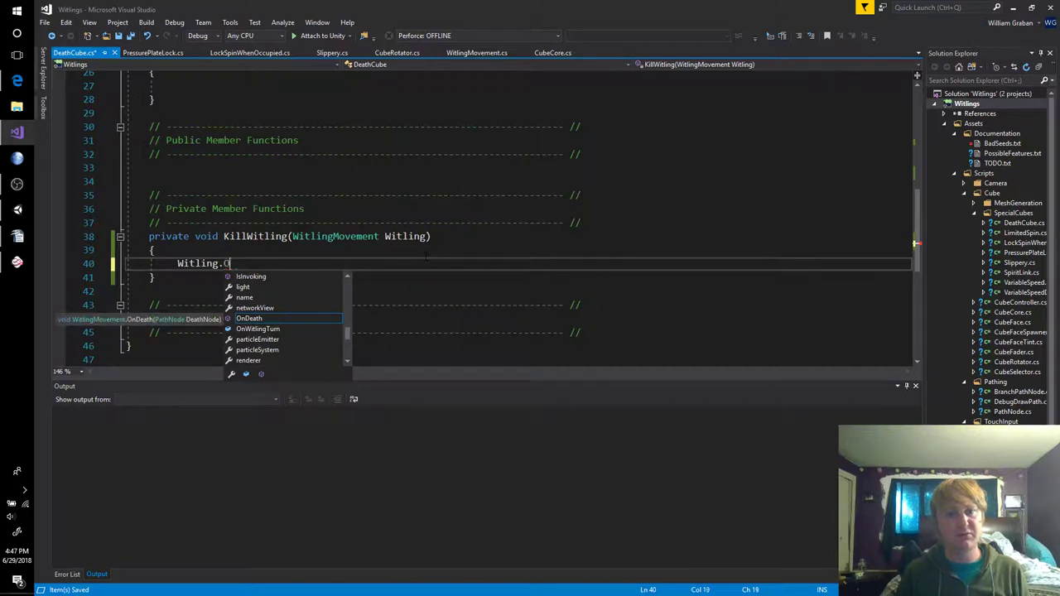
pyautogui.press('BackSpace')
pyautogui.press('BackSpace')
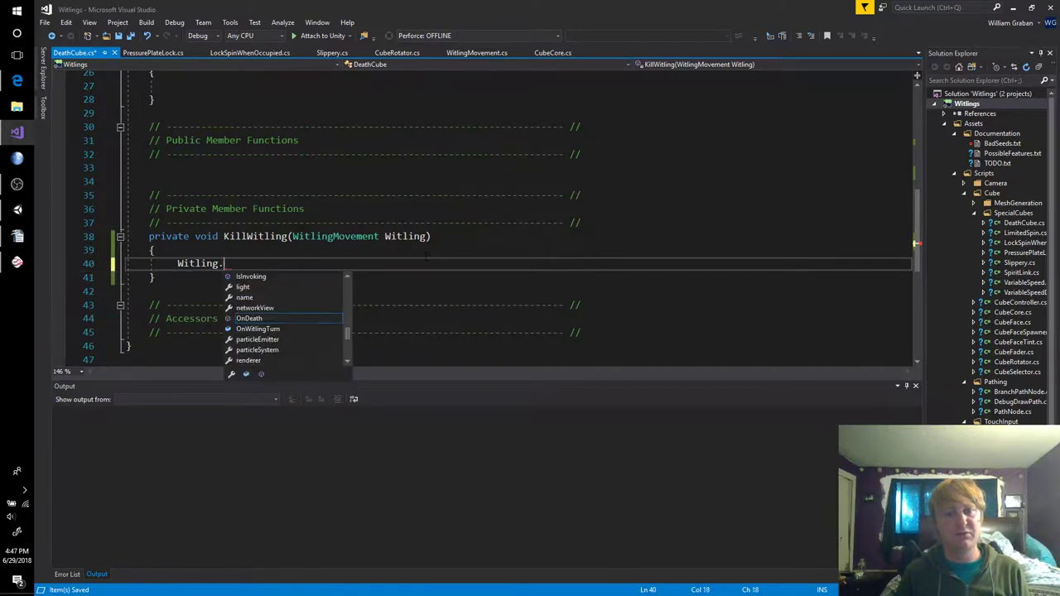
pyautogui.write('Die();')
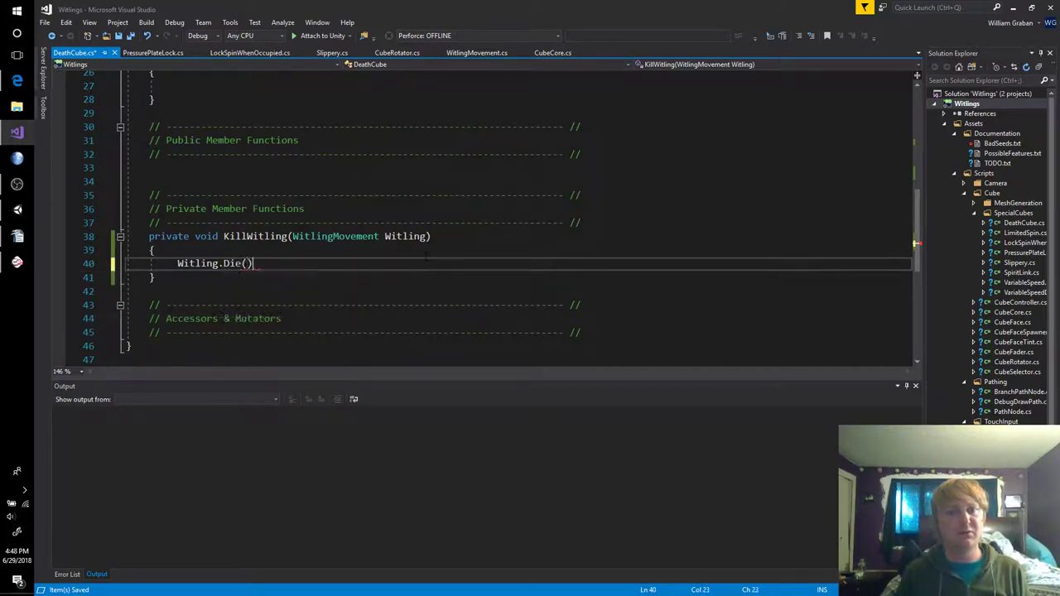
pyautogui.hotkey('ctrl', 's')
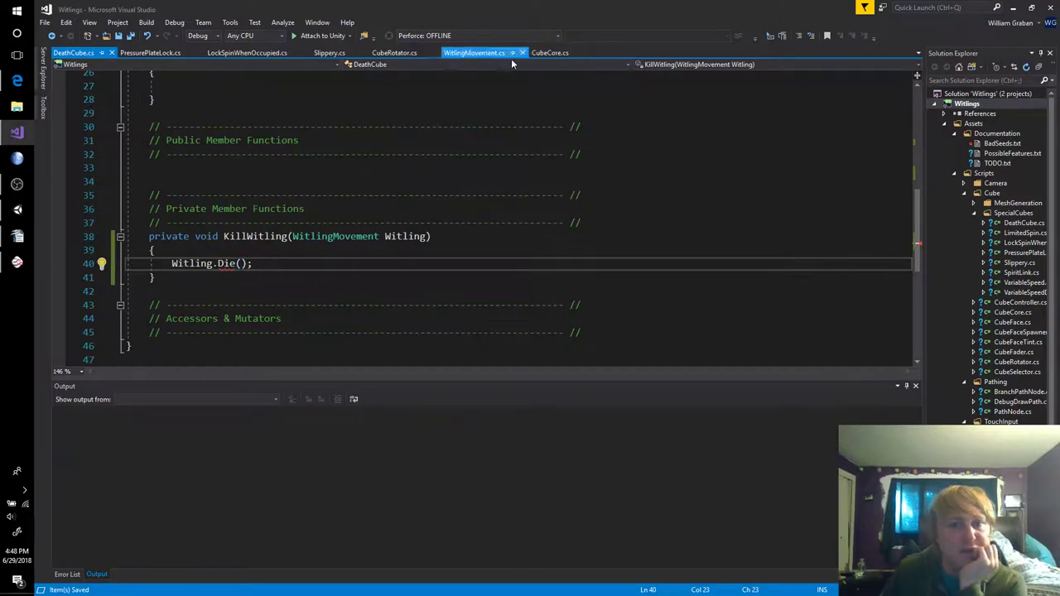
# Add a public Die() method calling OnDeath(TargetNode) below OnDeath in WitlingMovement.cs
pyautogui.click(472, 53)
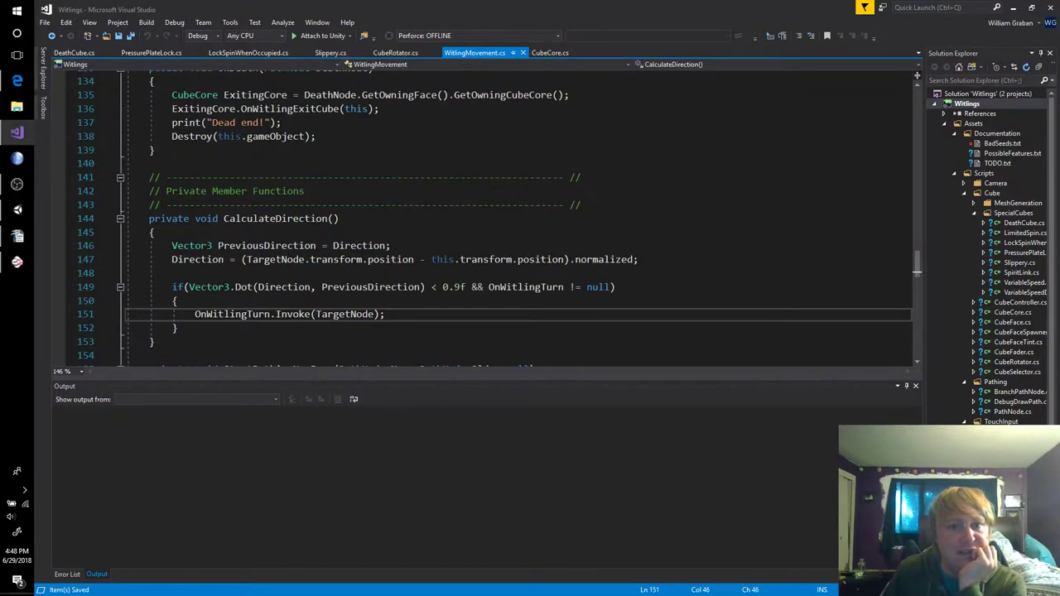
pyautogui.scroll(4, 496, 222)
pyautogui.click(228, 314)
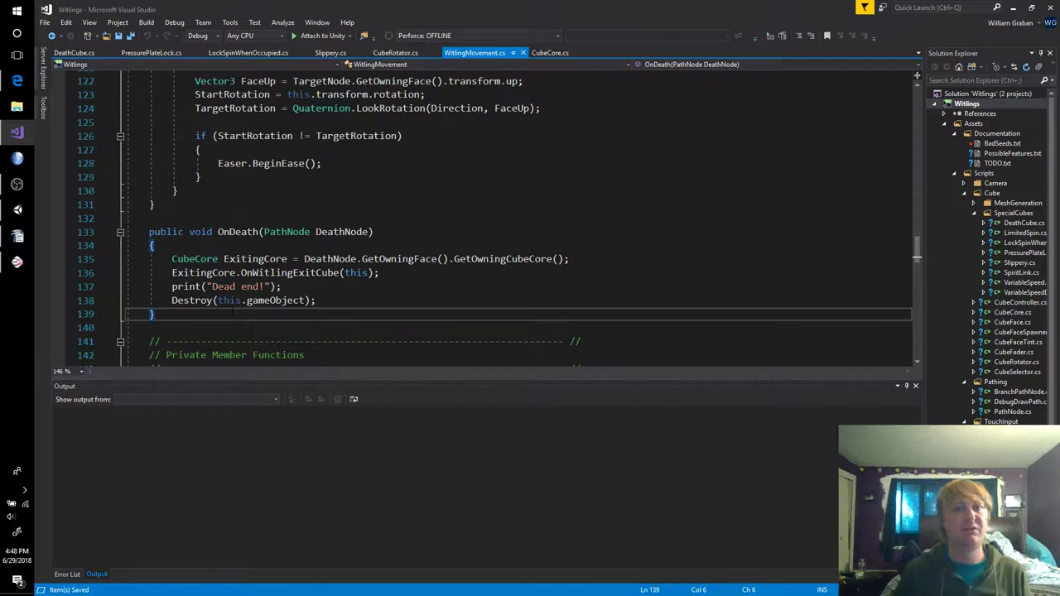
pyautogui.press('Return')
pyautogui.press('Return')
pyautogui.write('public v')
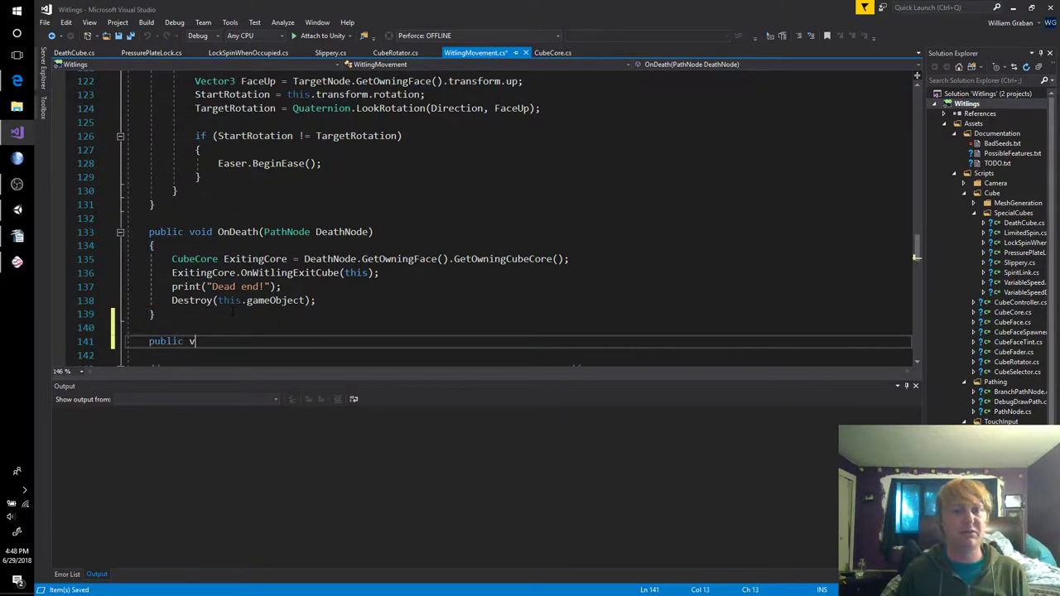
pyautogui.write('oid Die()')
pyautogui.press('Return')
pyautogui.write('{')
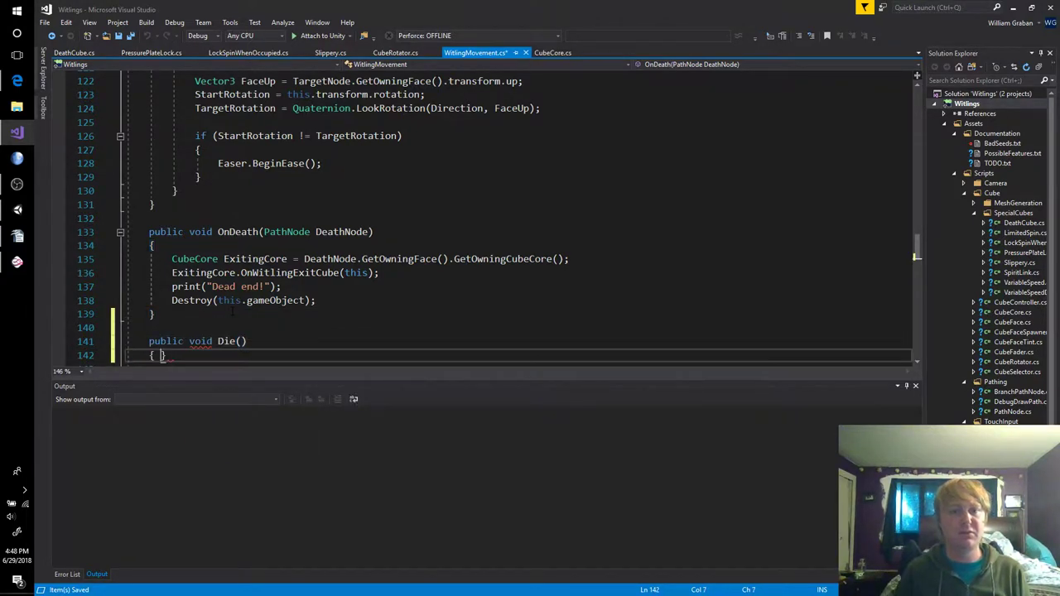
pyautogui.press('Return')
pyautogui.write('OnDeath(Ta')
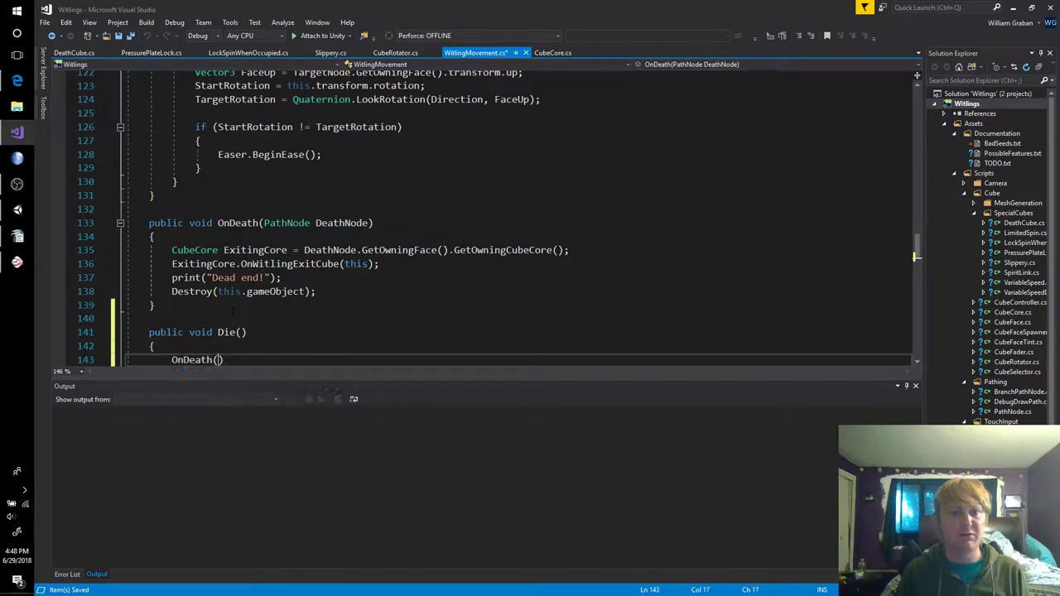
pyautogui.write('rgetNode);')
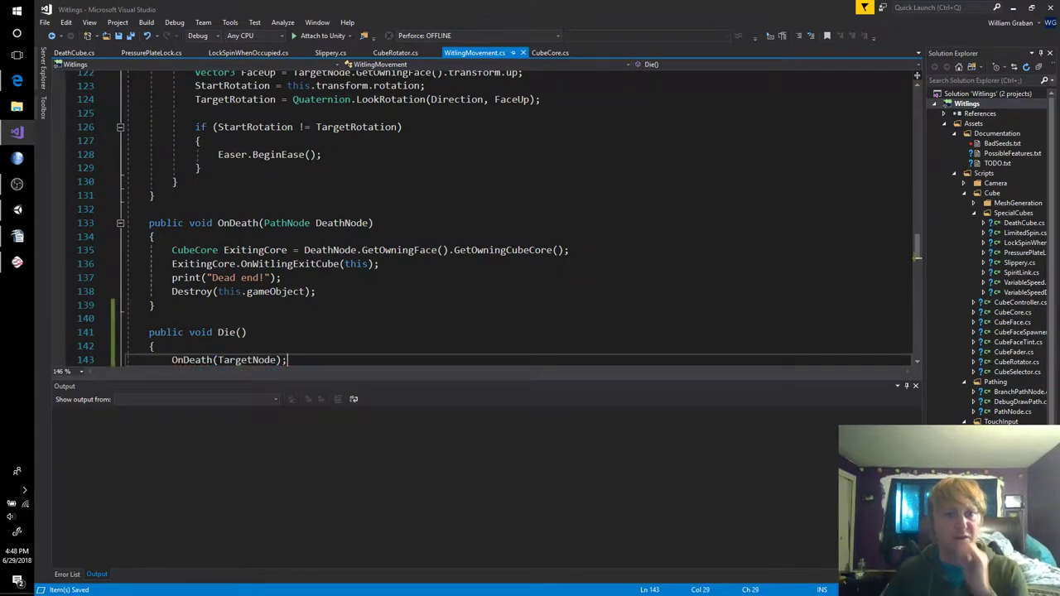
pyautogui.scroll(-2, 232, 311)
pyautogui.click(313, 292)
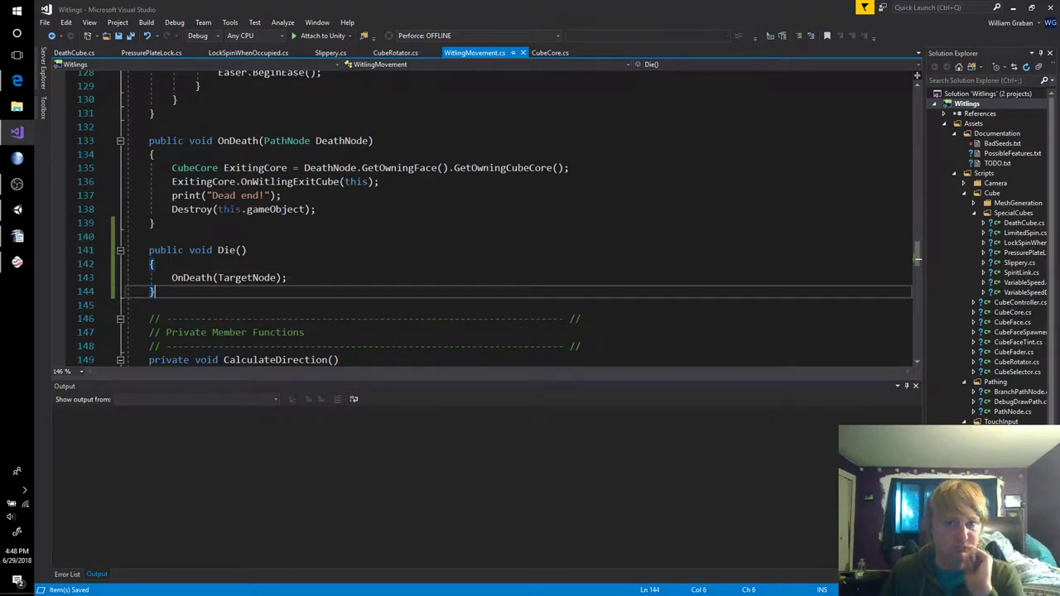
# In KillWitling, print Witling.gameObject.name + " entered a death cube!" before Witling.Die()
pyautogui.click(87, 54)
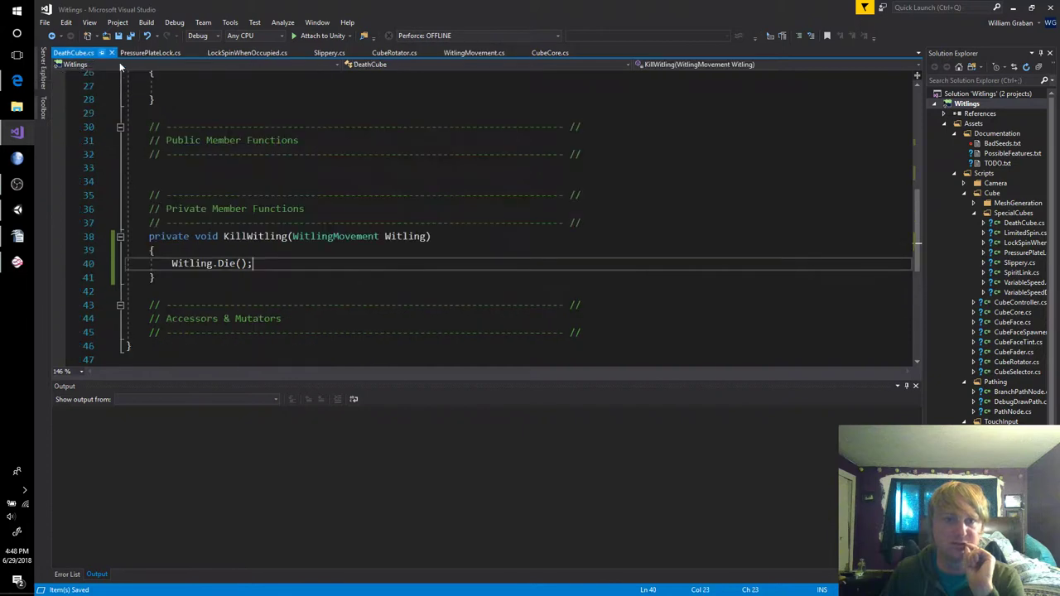
pyautogui.scroll(1, 285, 312)
pyautogui.scroll(4, 284, 312)
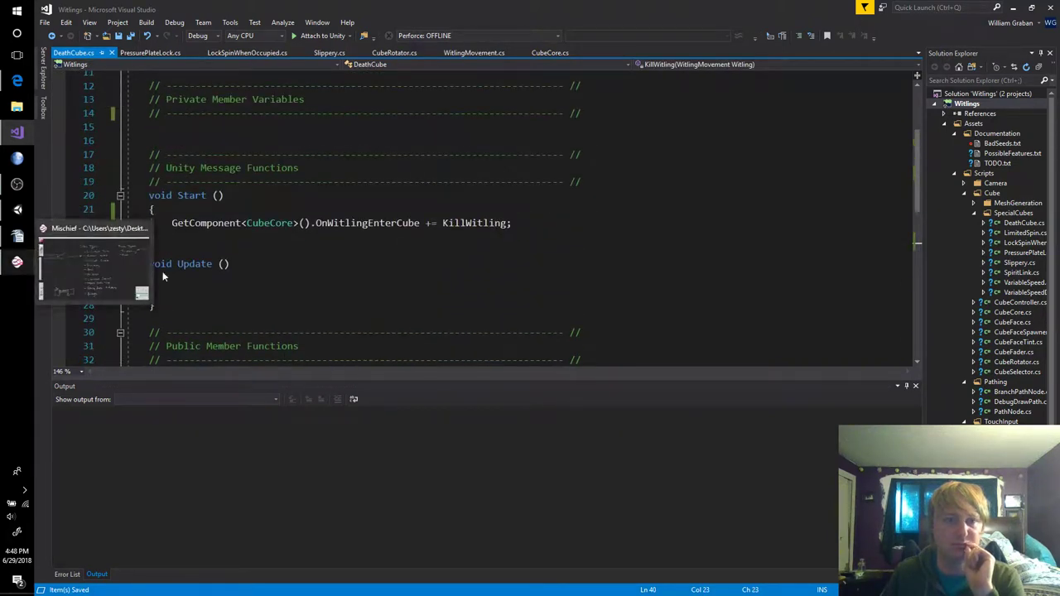
pyautogui.scroll(-3, 317, 284)
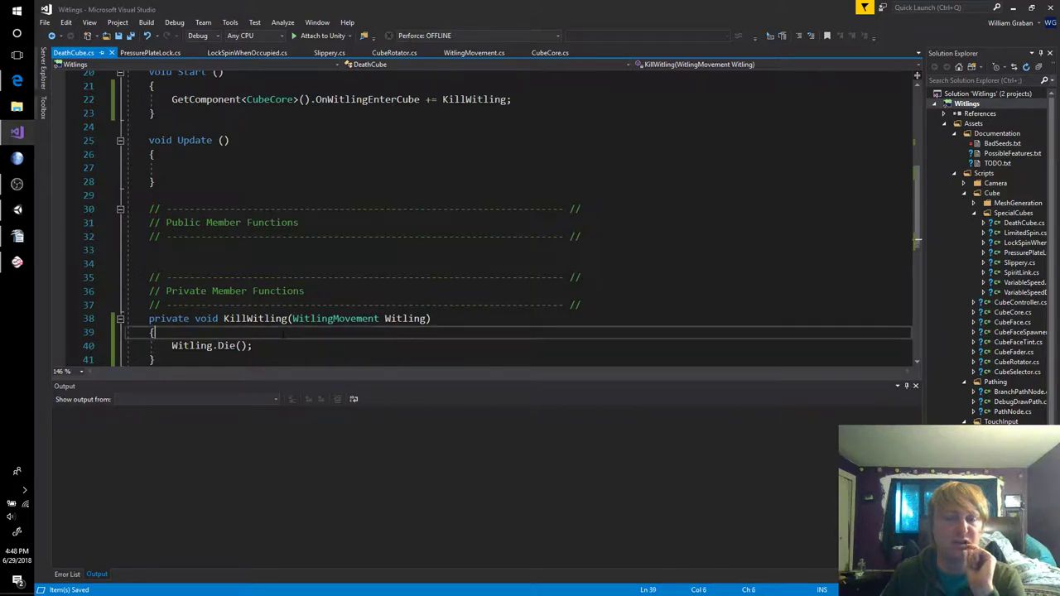
pyautogui.hotkey('ctrl', 'Return')
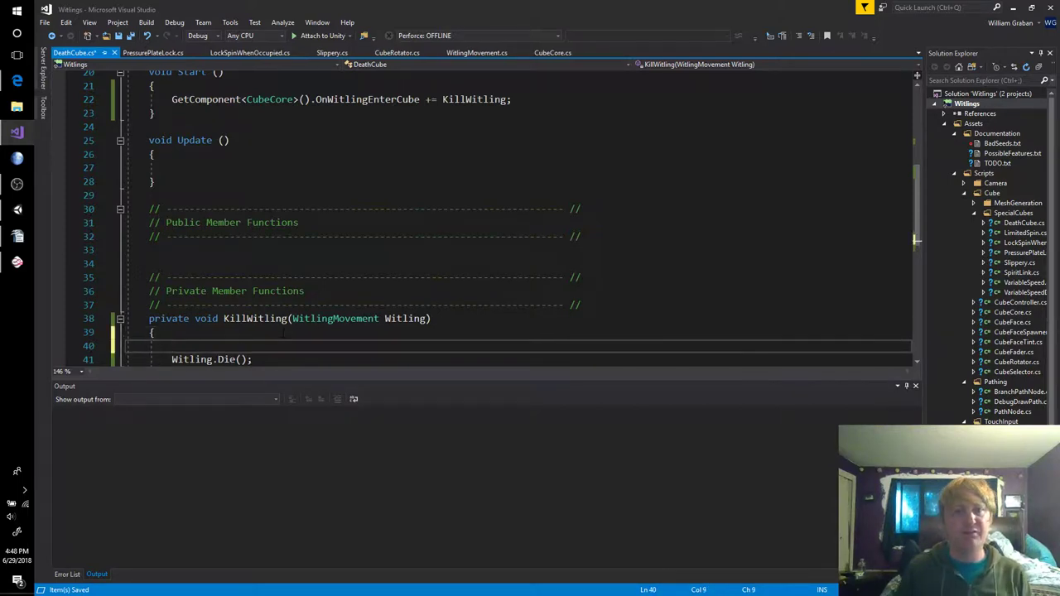
pyautogui.write('print(Witling')
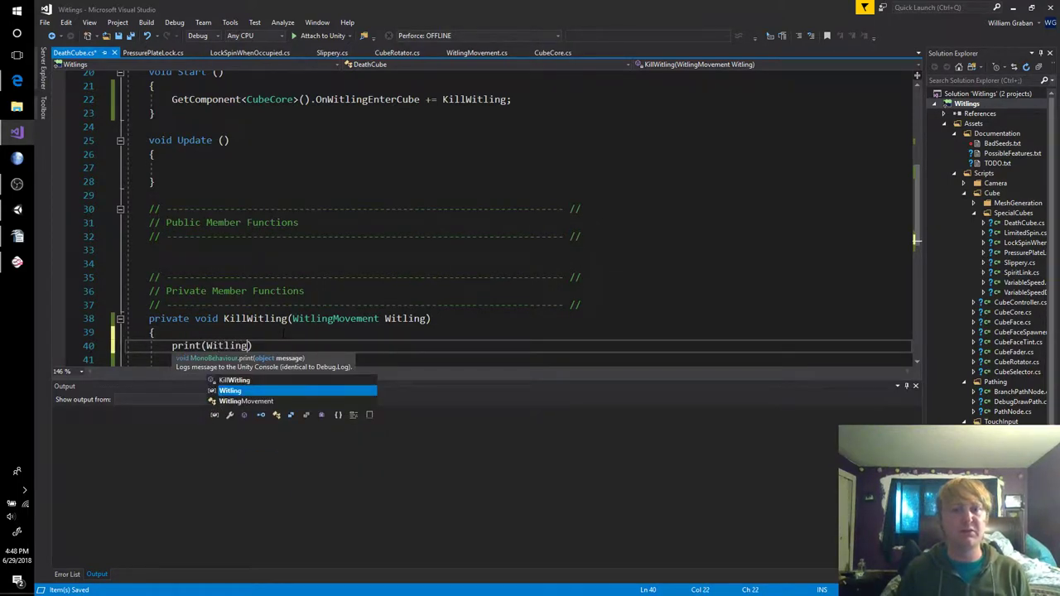
pyautogui.write('.gameObject.name')
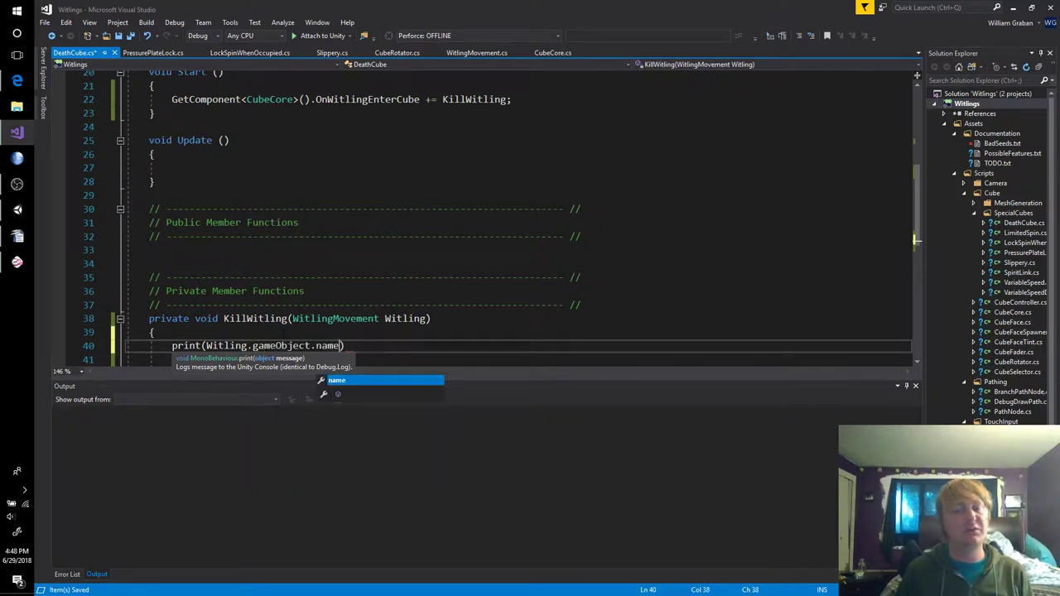
pyautogui.write(' + " e')
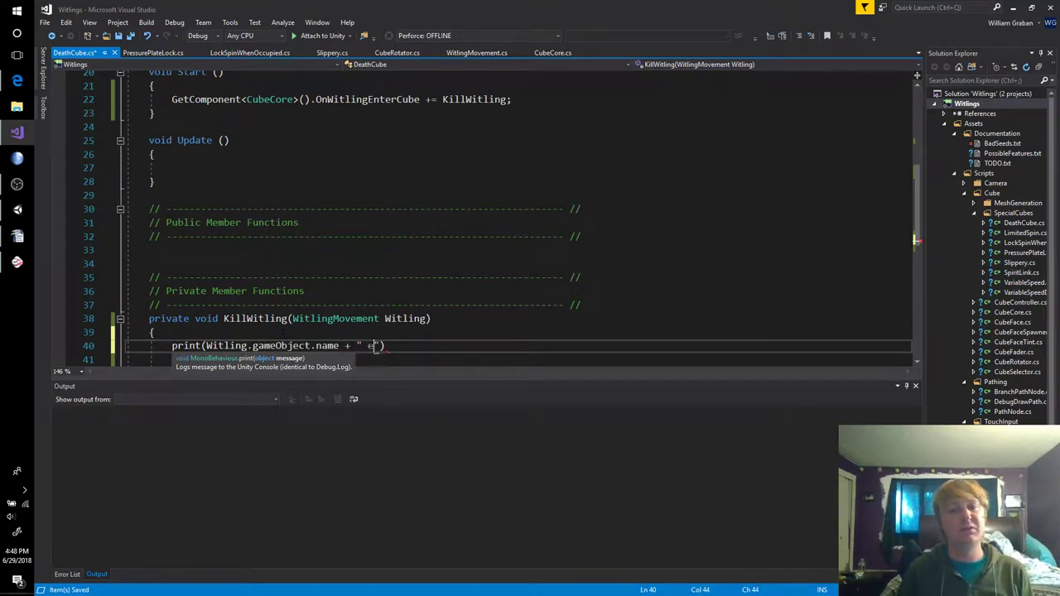
pyautogui.write('ntered a dea')
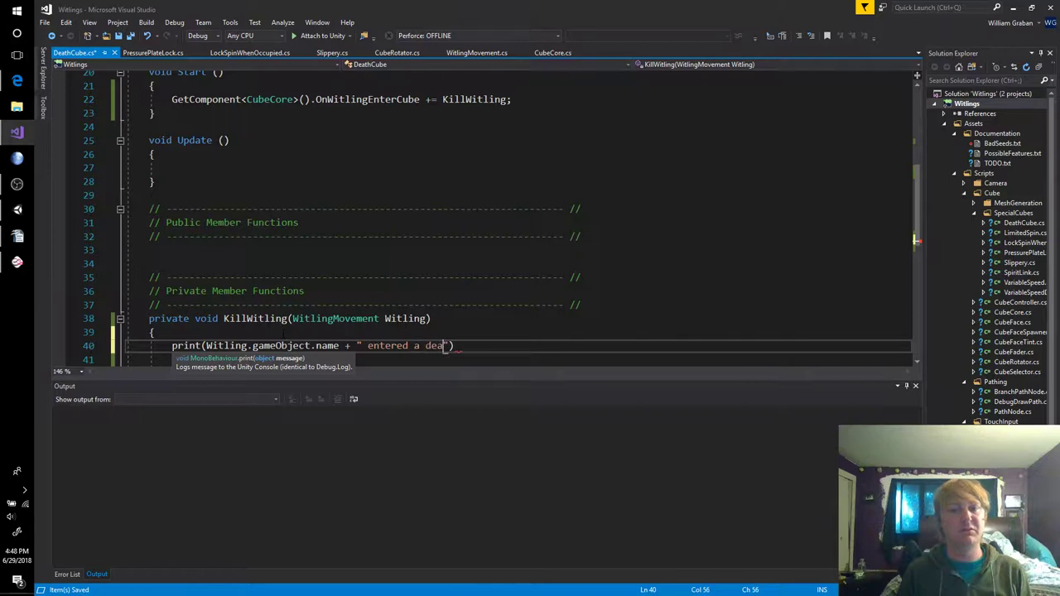
pyautogui.write('th cubde!')
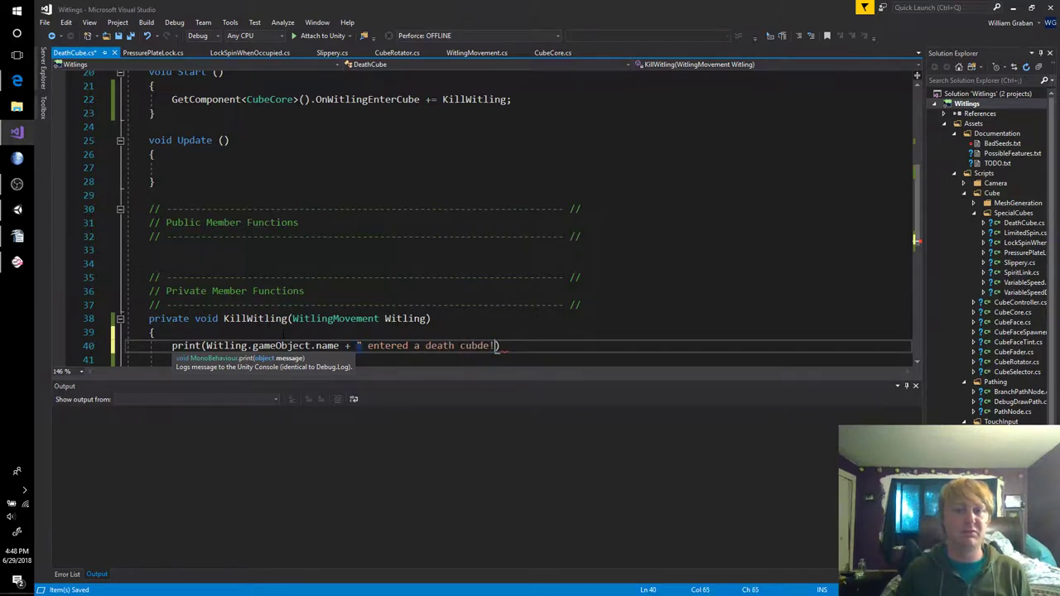
pyautogui.press('BackSpace')
pyautogui.press('BackSpace')
pyautogui.press('BackSpace')
pyautogui.write('e!");')
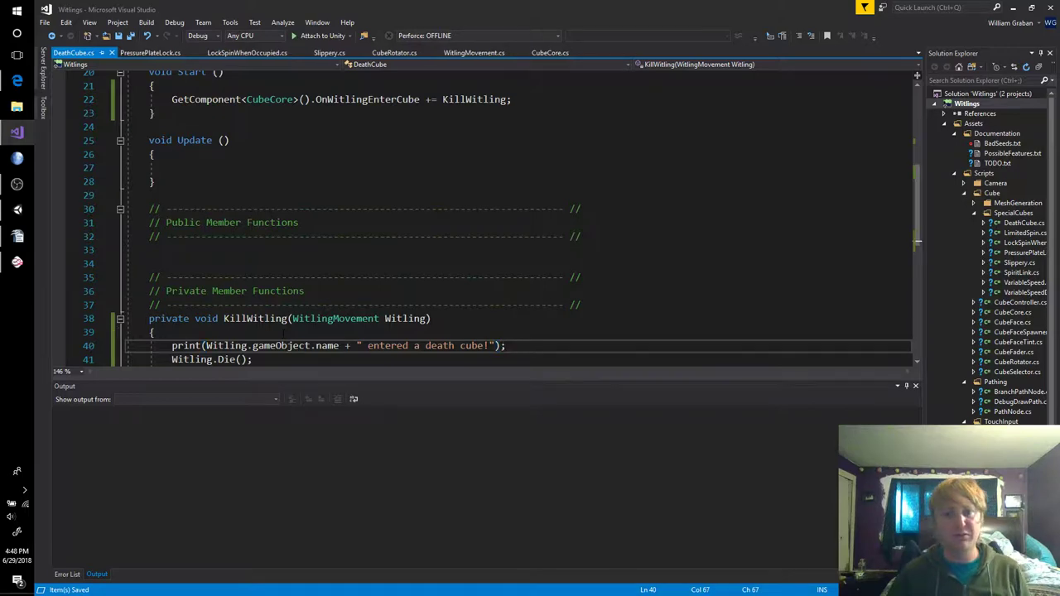
pyautogui.hotkey('alt', 'Tab')
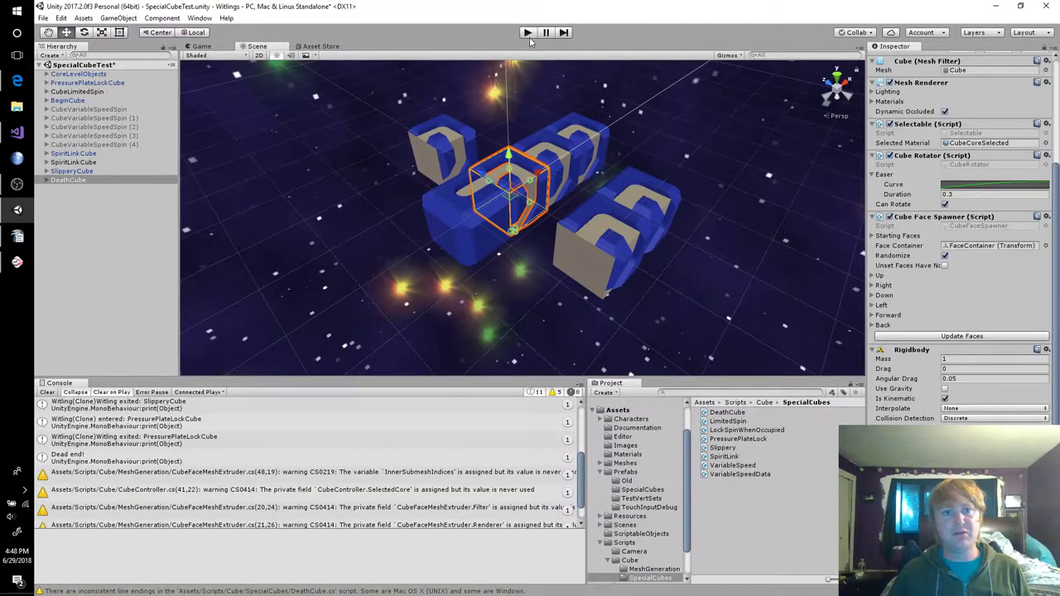
# Add a Cube Face Tint component to the DeathCube object
pyautogui.click(46, 182)
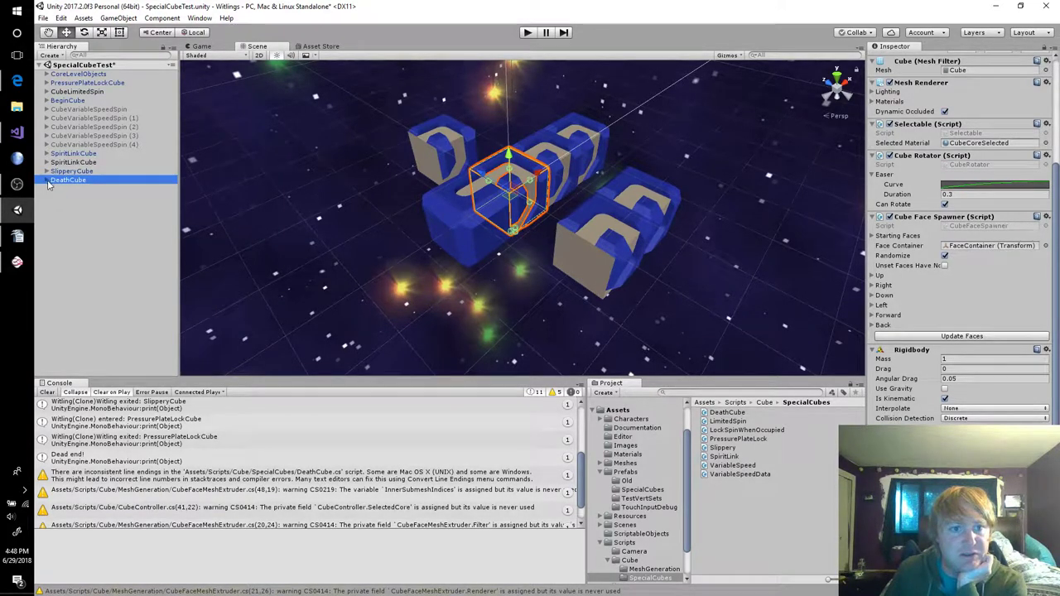
pyautogui.click(47, 180)
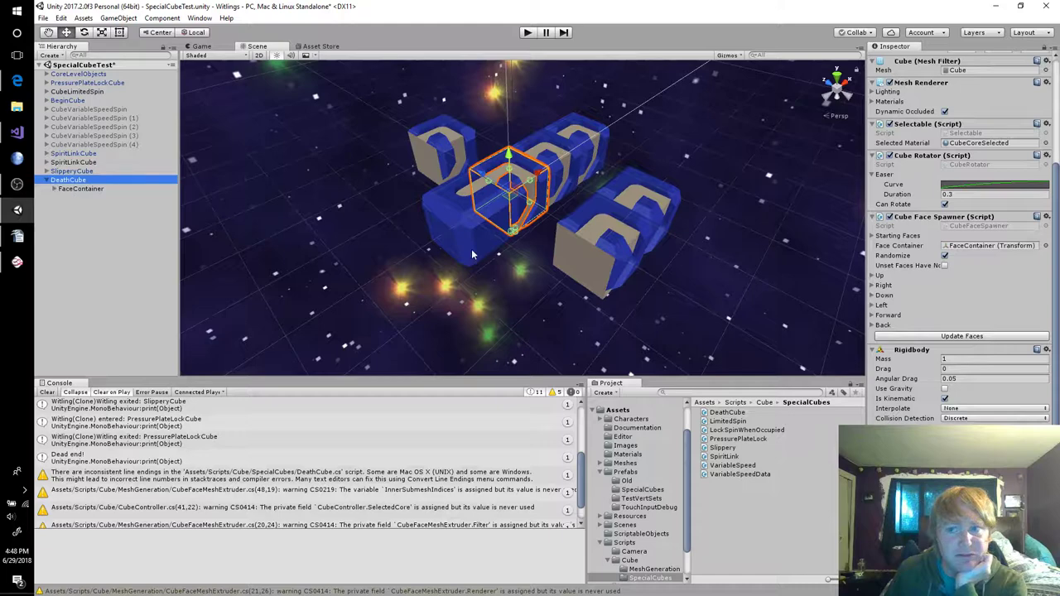
pyautogui.scroll(-1, 942, 412)
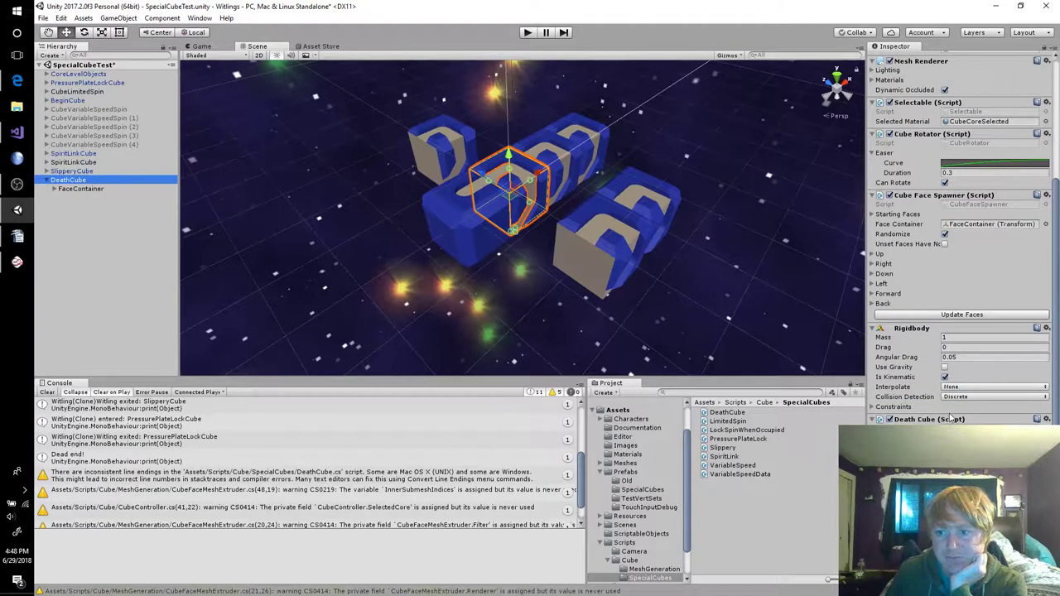
pyautogui.scroll(5, 961, 414)
pyautogui.scroll(-5, 969, 412)
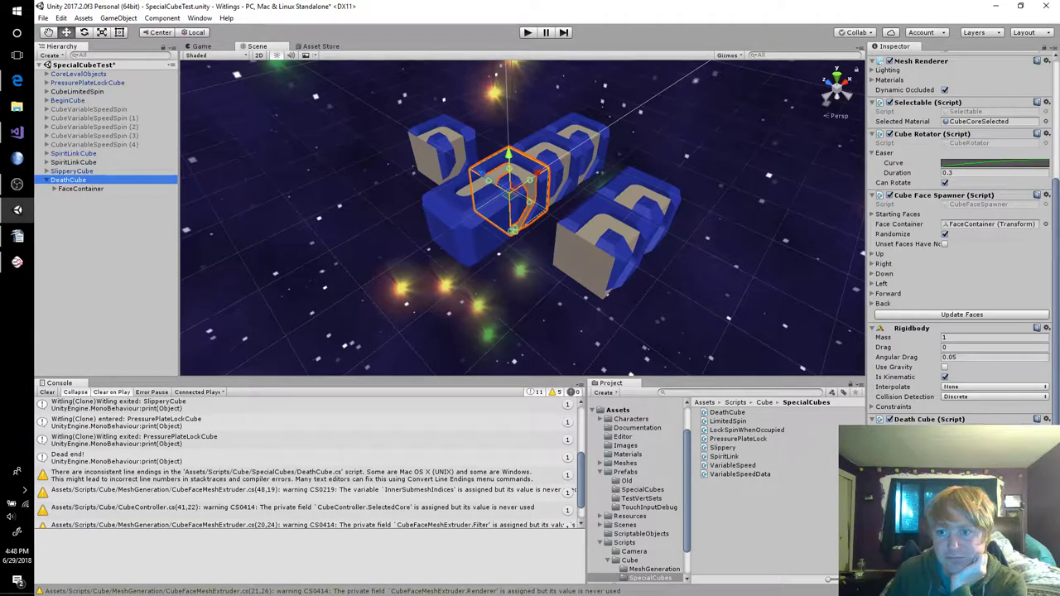
pyautogui.hotkey('ctrl', 'shift', 'a')
pyautogui.write('Sliptint')
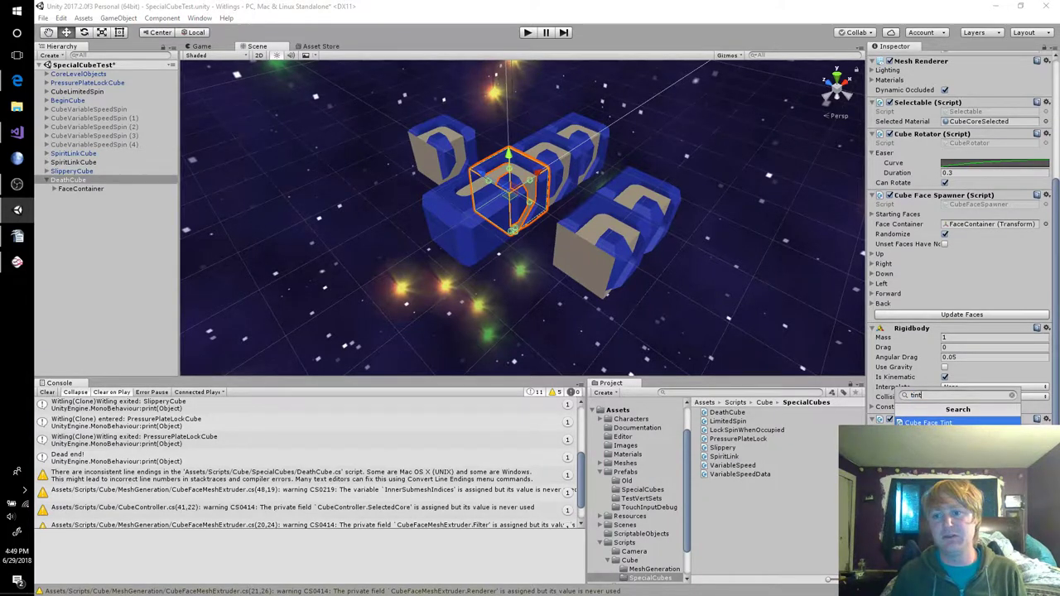
pyautogui.press('Return')
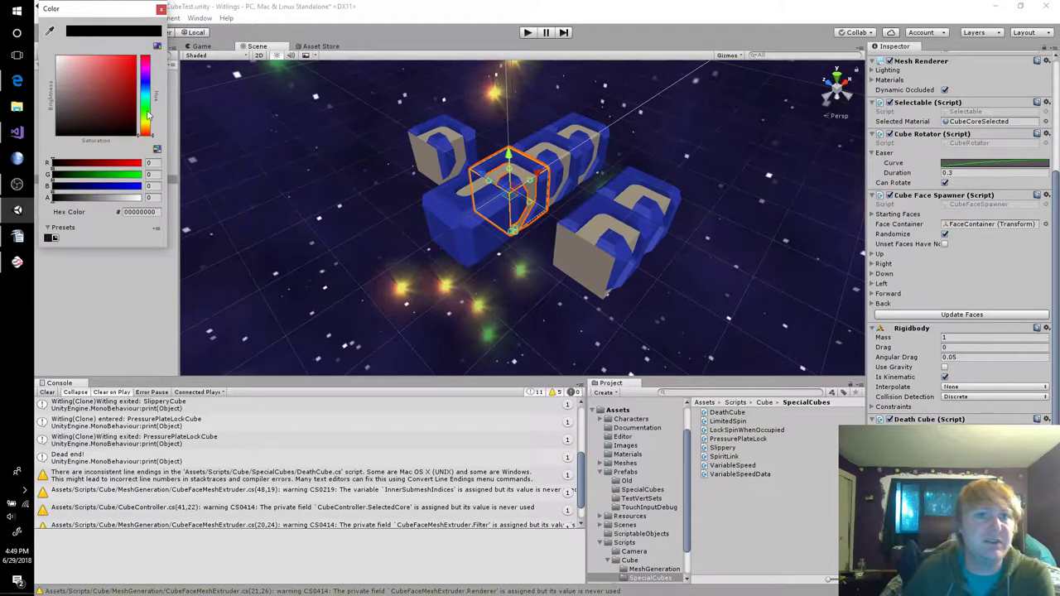
# Set the tint colour to opaque dark red 5C0000FF and enter play mode
pyautogui.click(128, 107)
pyautogui.click(135, 109)
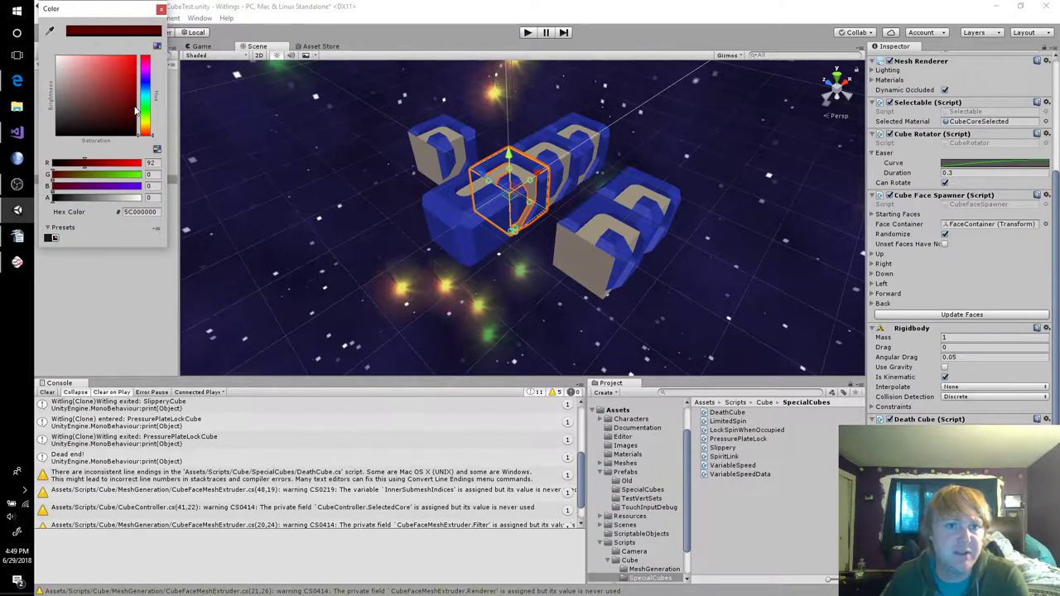
pyautogui.moveTo(125, 198); pyautogui.dragTo(159, 199)
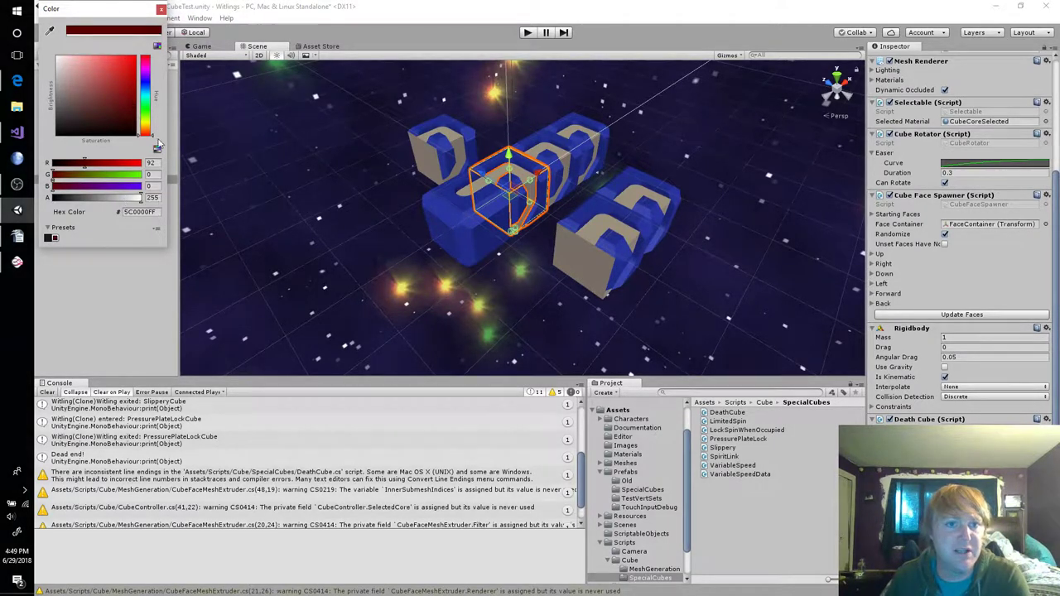
pyautogui.click(161, 10)
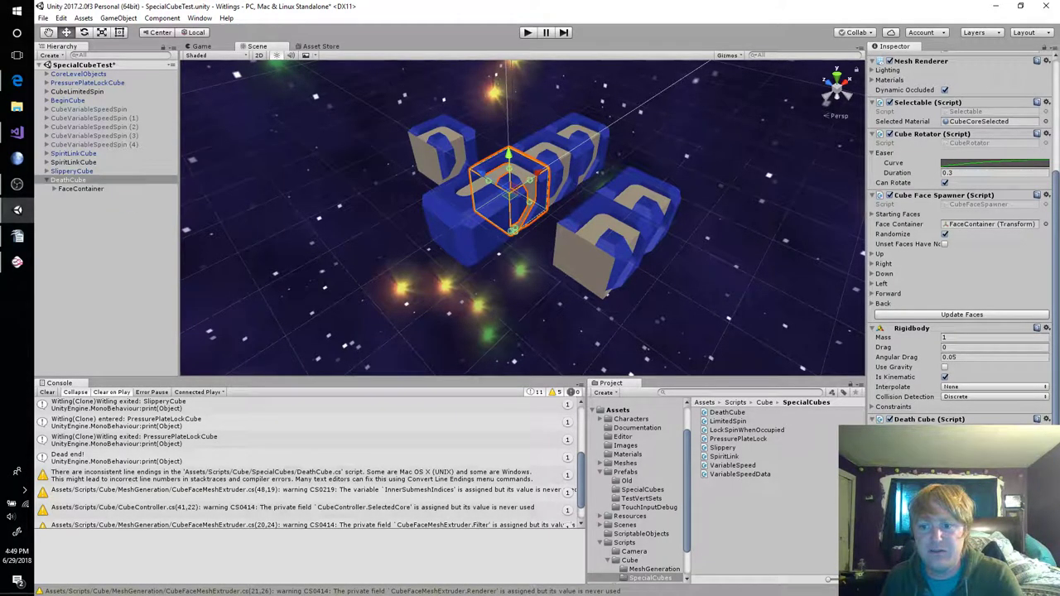
pyautogui.click(525, 37)
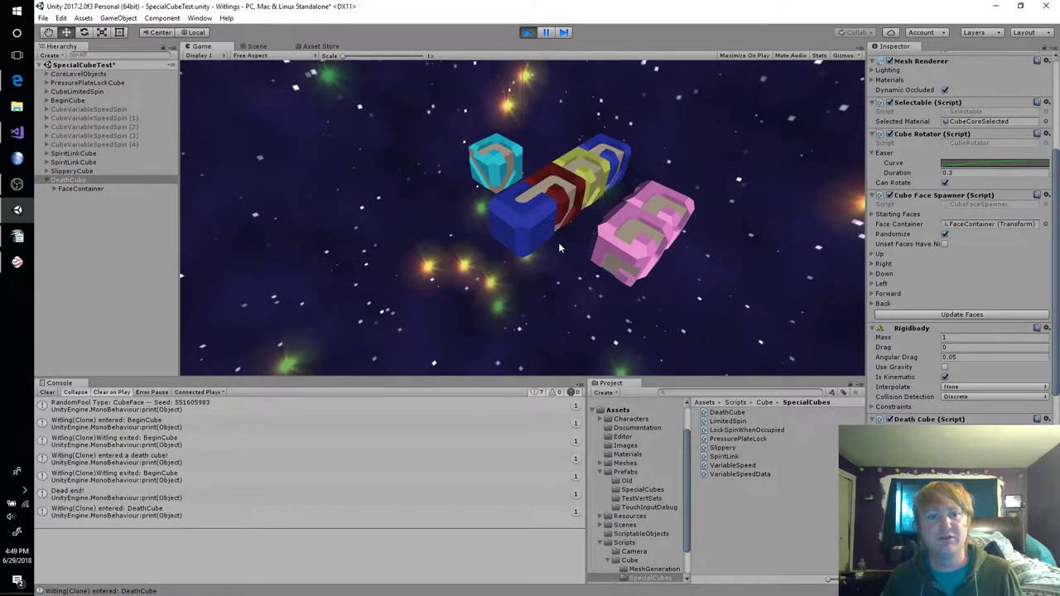
# Inspect the Console stack traces for the death cube and "Dead end!" messages
pyautogui.doubleClick(165, 515)
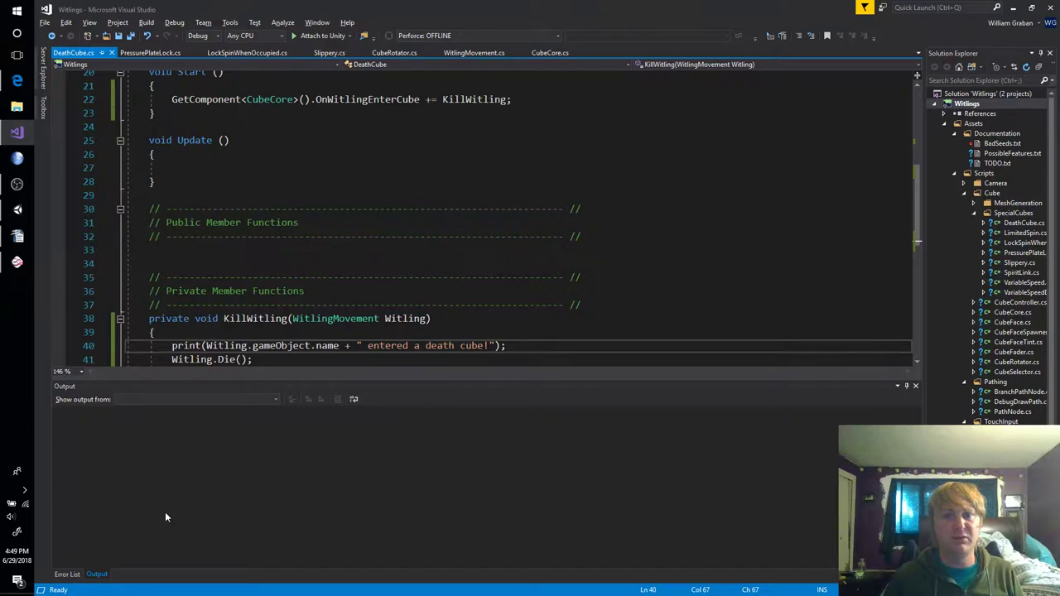
pyautogui.hotkey('alt', 'Tab')
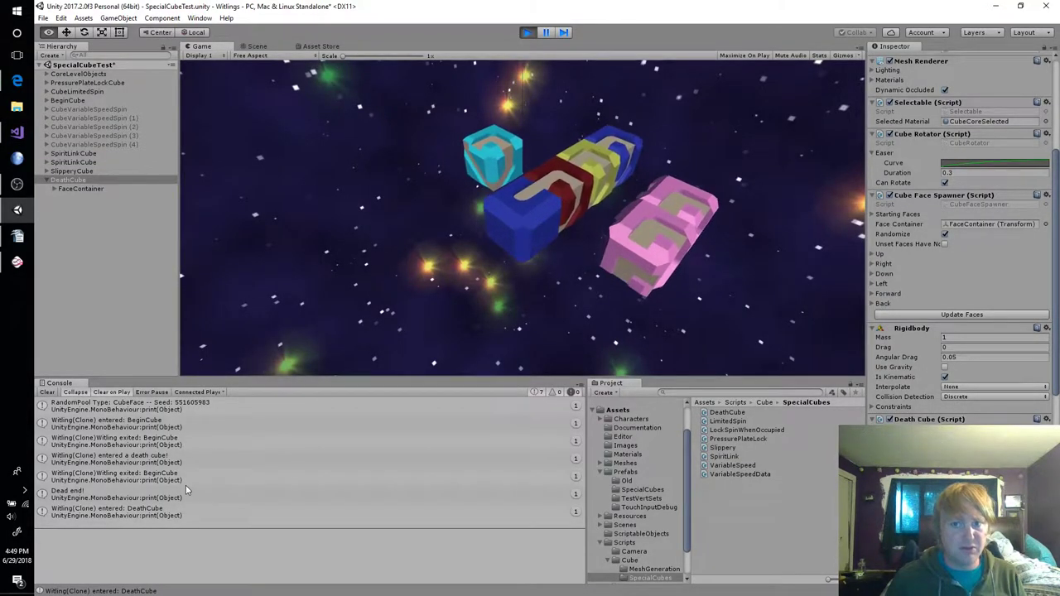
pyautogui.click(176, 497)
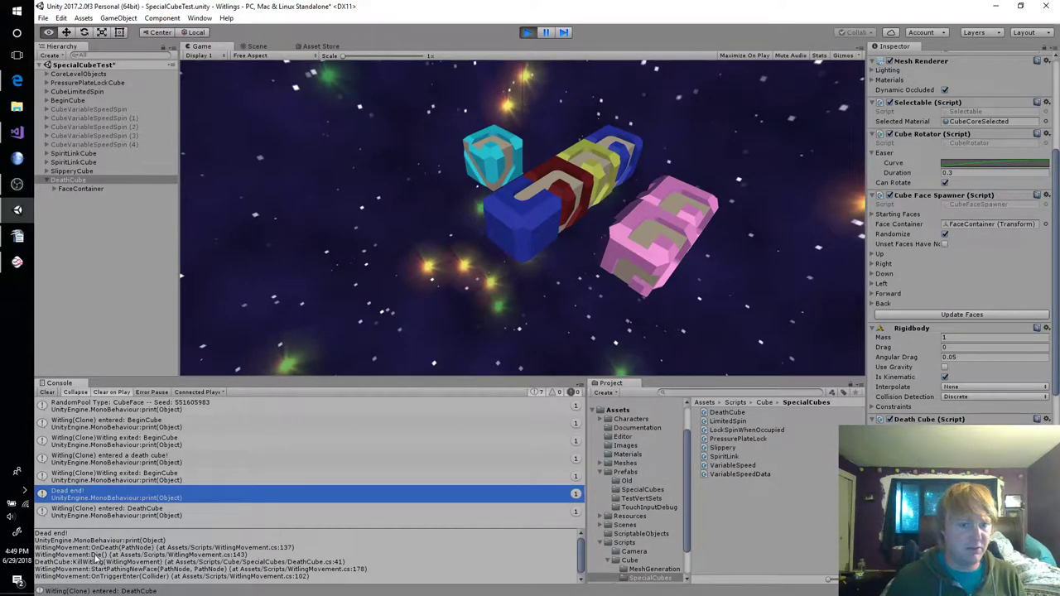
pyautogui.click(149, 461)
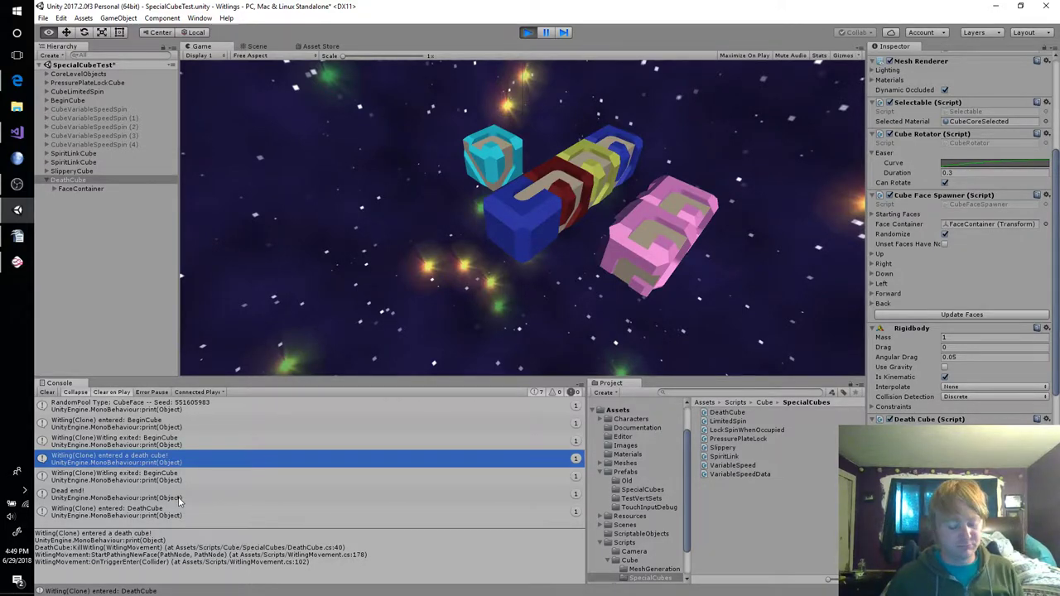
# Delete the print("Dead end!"); line from OnDeath in WitlingMovement.cs
pyautogui.hotkey('alt', 'Tab')
pyautogui.scroll(-2, 380, 207)
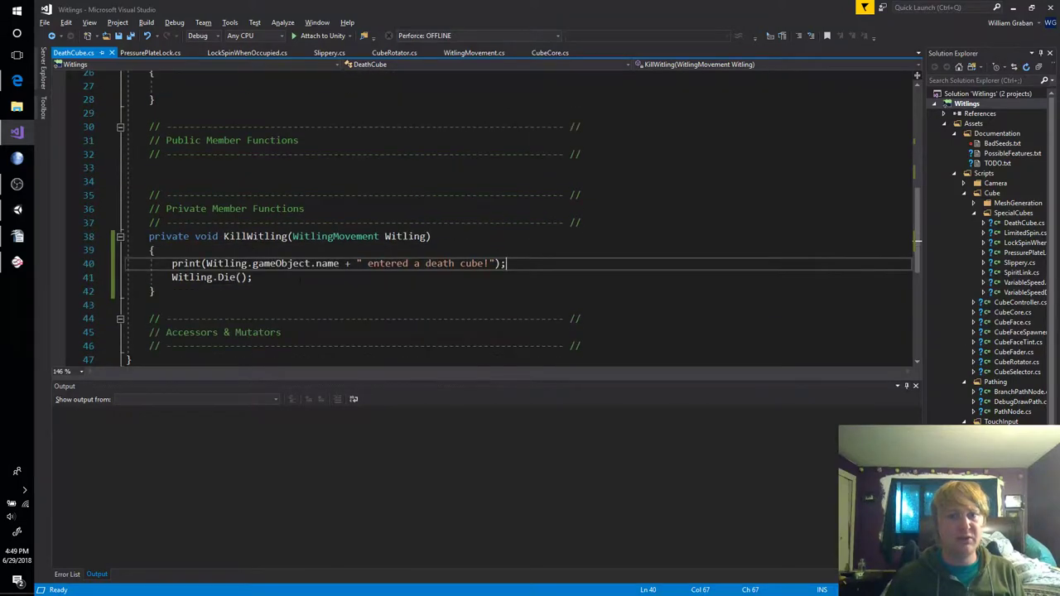
pyautogui.scroll(4, 381, 166)
pyautogui.click(474, 52)
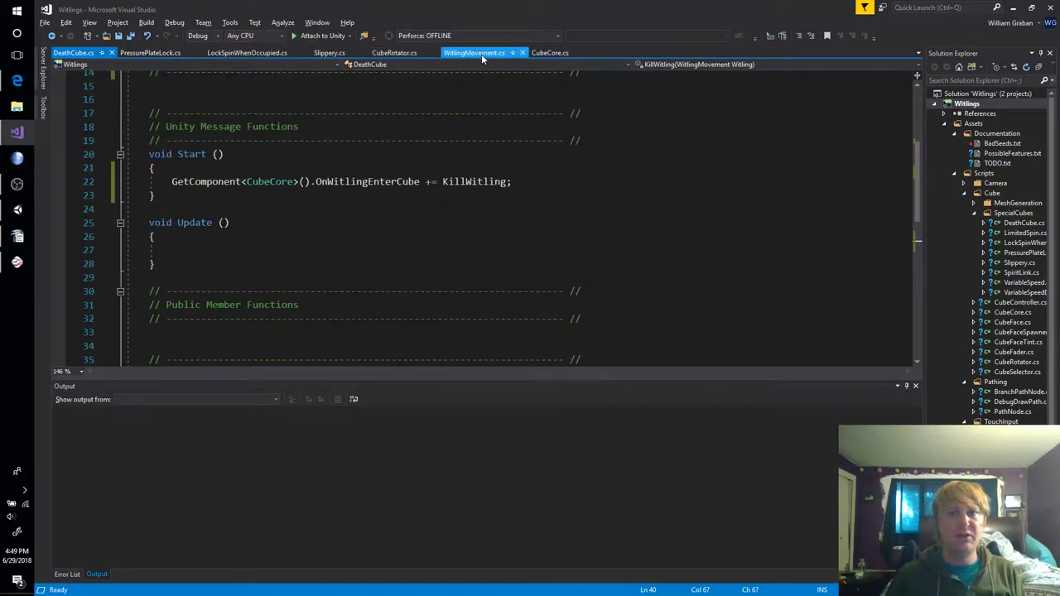
pyautogui.click(308, 196)
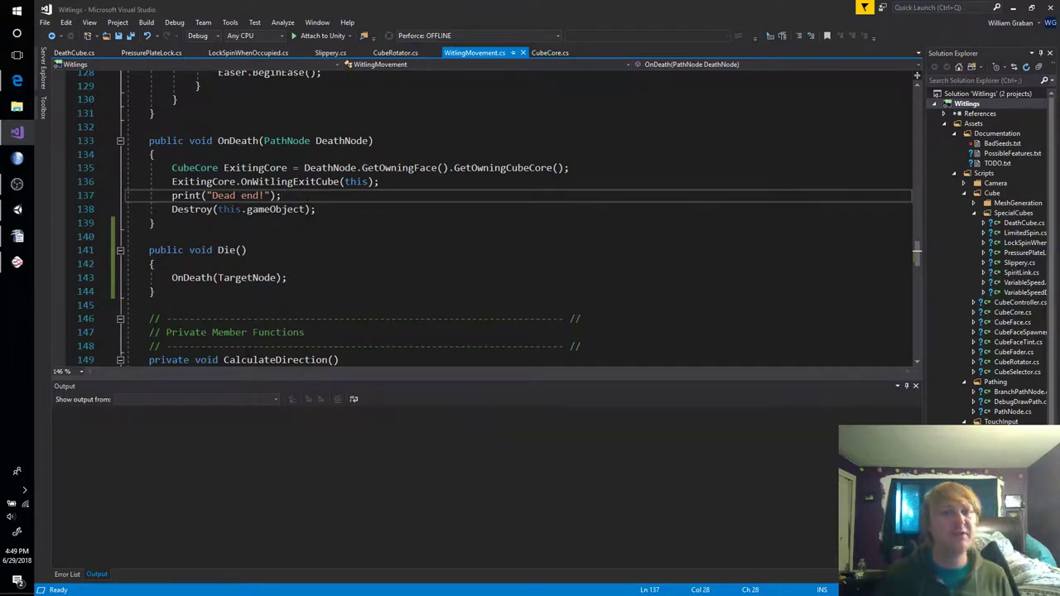
pyautogui.hotkey('ctrl', 'x')
pyautogui.hotkey('alt', 'Tab')
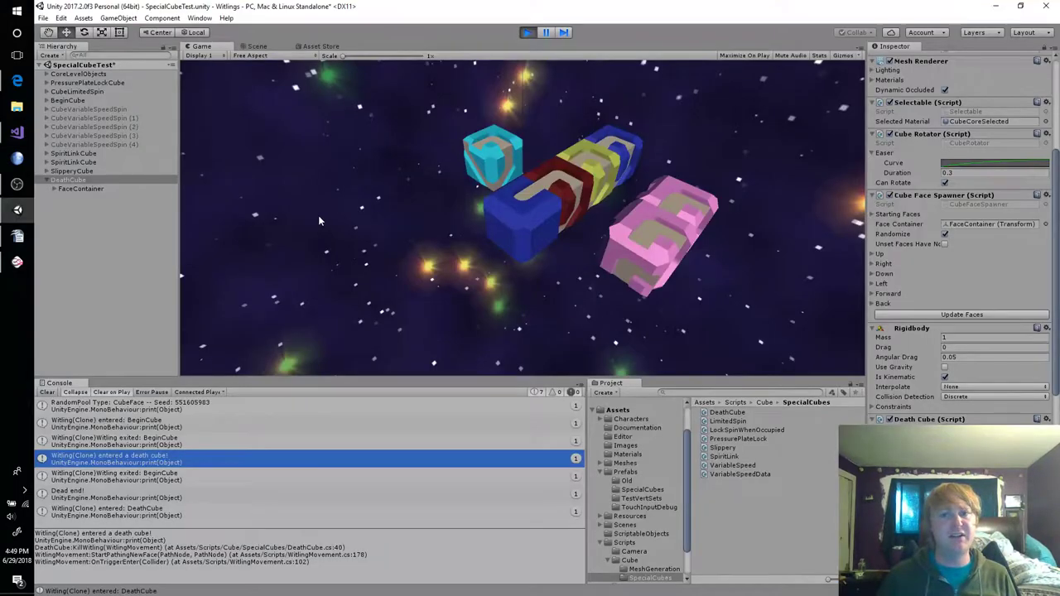
# Stop play mode and save DeathCube as a prefab in Prefabs/SpecialCubes
pyautogui.click(527, 32)
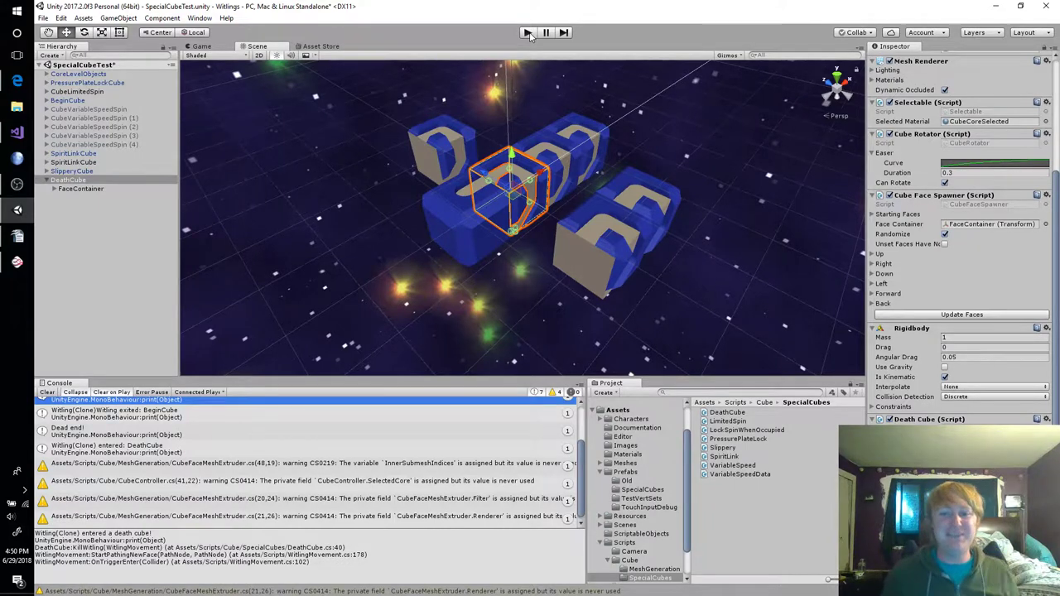
pyautogui.click(642, 489)
pyautogui.moveTo(76, 186); pyautogui.dragTo(753, 530)
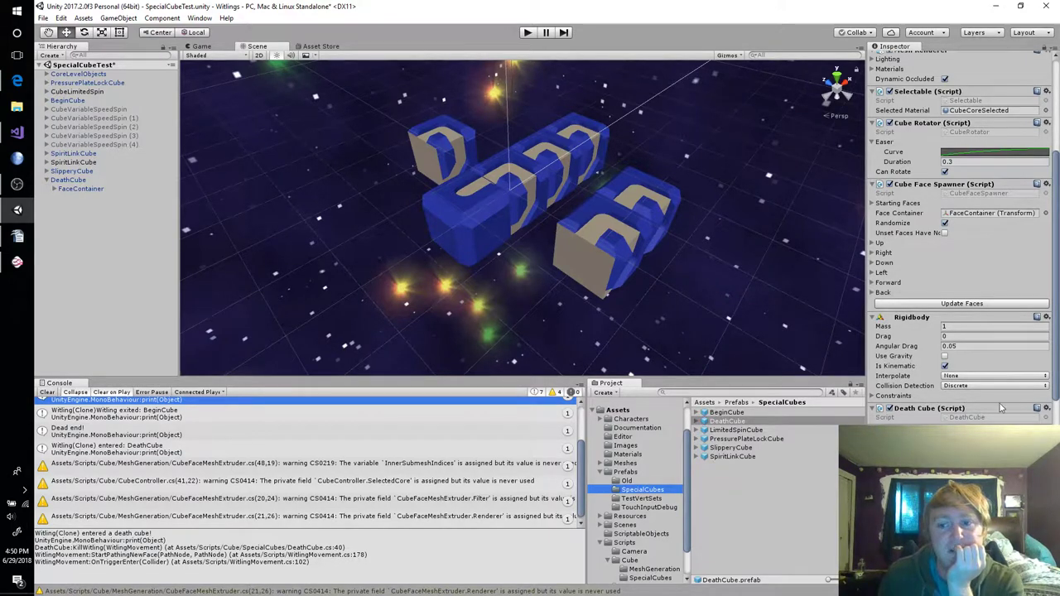
# Clear the Console and move the scene's DeathCube to the top-left cube spot
pyautogui.scroll(-4, 1001, 408)
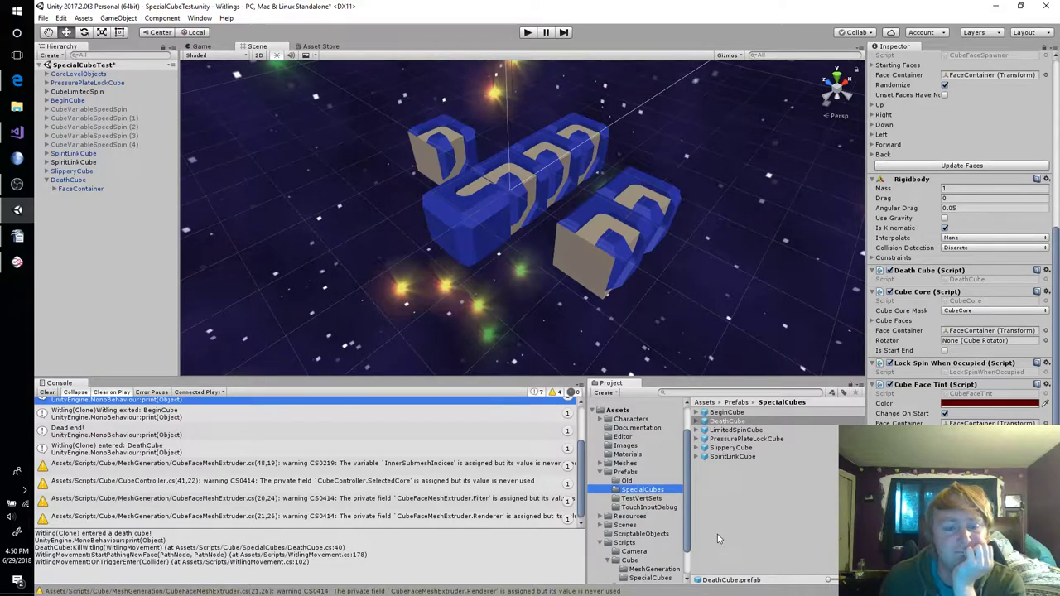
pyautogui.click(48, 393)
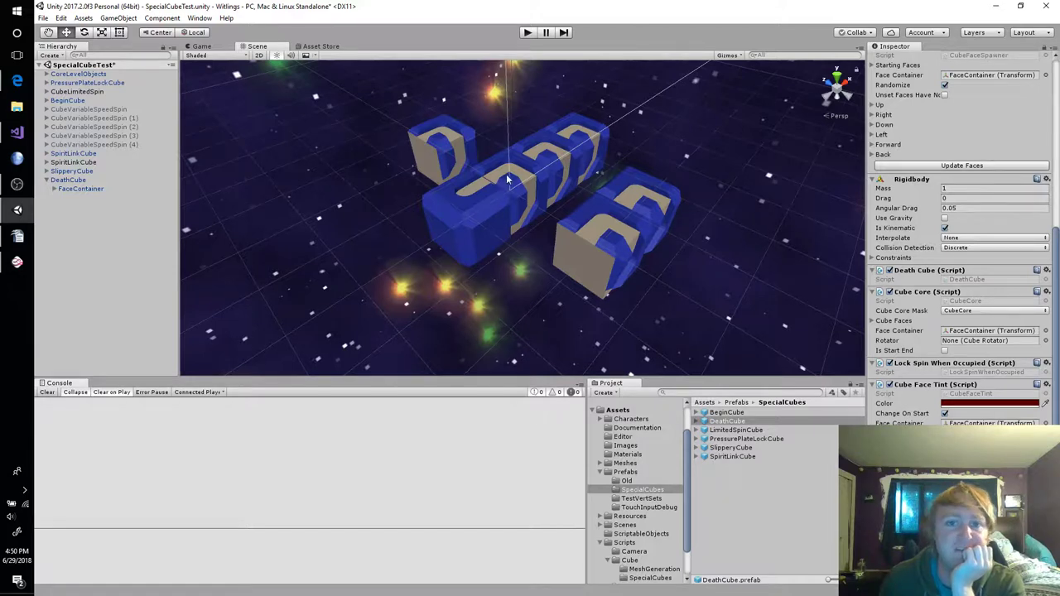
pyautogui.click(103, 181)
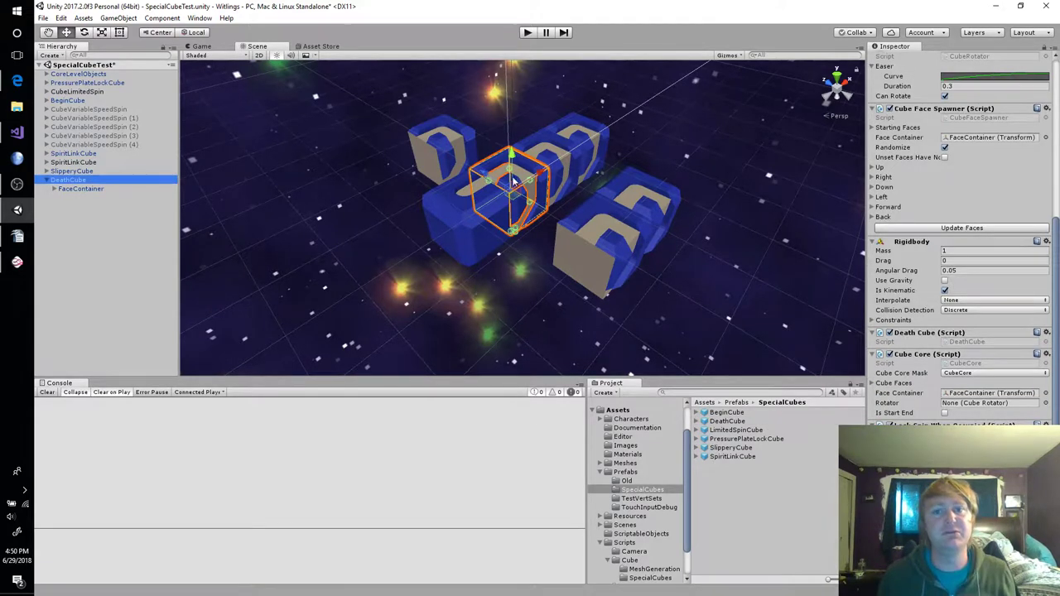
pyautogui.moveTo(487, 178); pyautogui.dragTo(508, 122)
# Place a new Cube from the Prefabs folder into the middle row gap
pyautogui.click(625, 471)
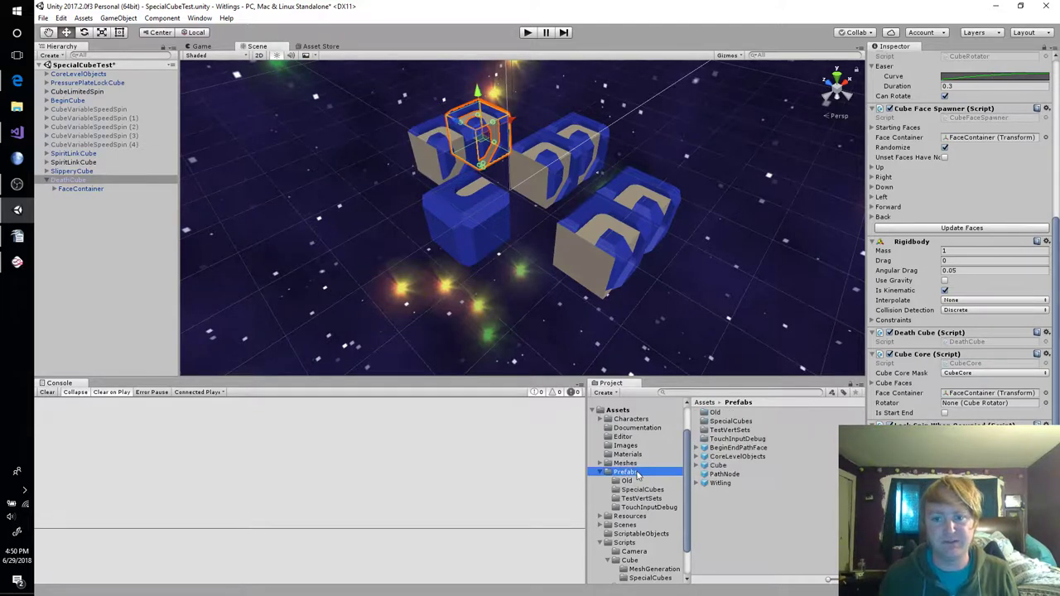
pyautogui.moveTo(718, 466); pyautogui.dragTo(133, 281)
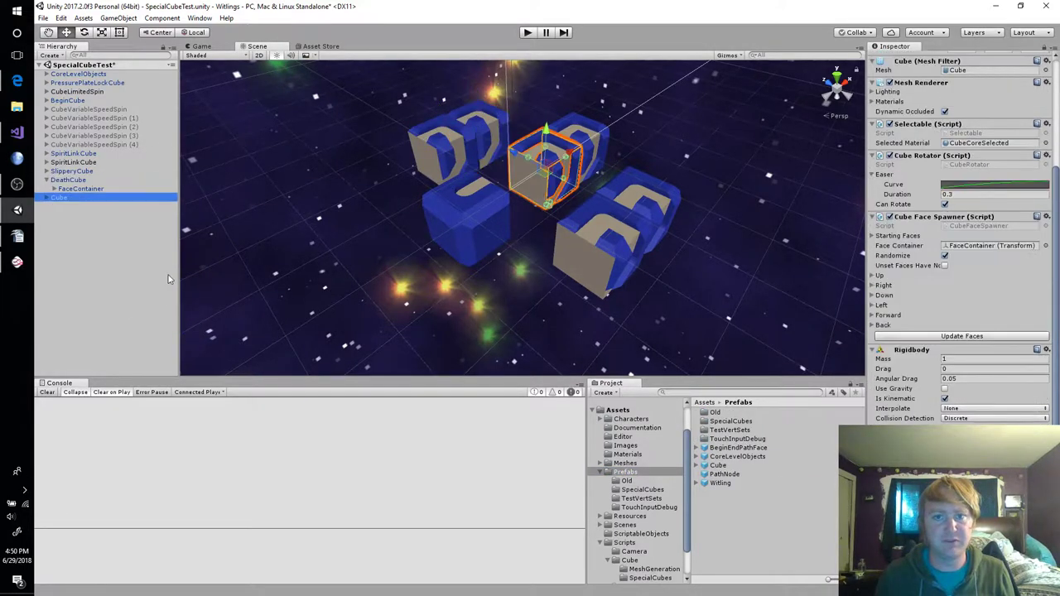
pyautogui.moveTo(568, 154); pyautogui.dragTo(531, 181)
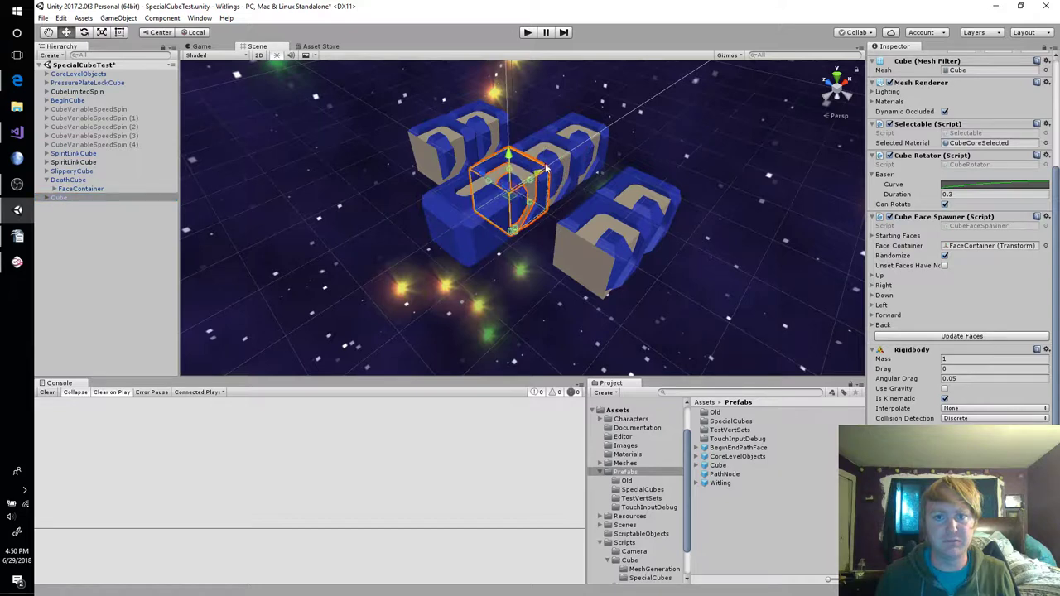
# Rename the new Cube to ReverseSpinCube in the Hierarchy
pyautogui.click(127, 199)
pyautogui.click(130, 196)
pyautogui.press('Home')
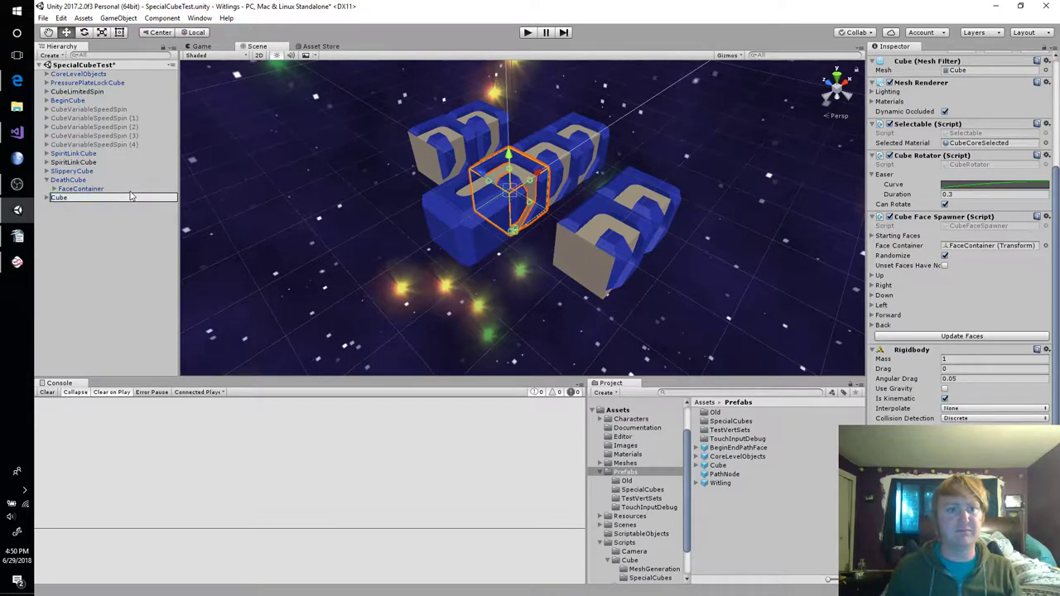
pyautogui.write('Reverse')
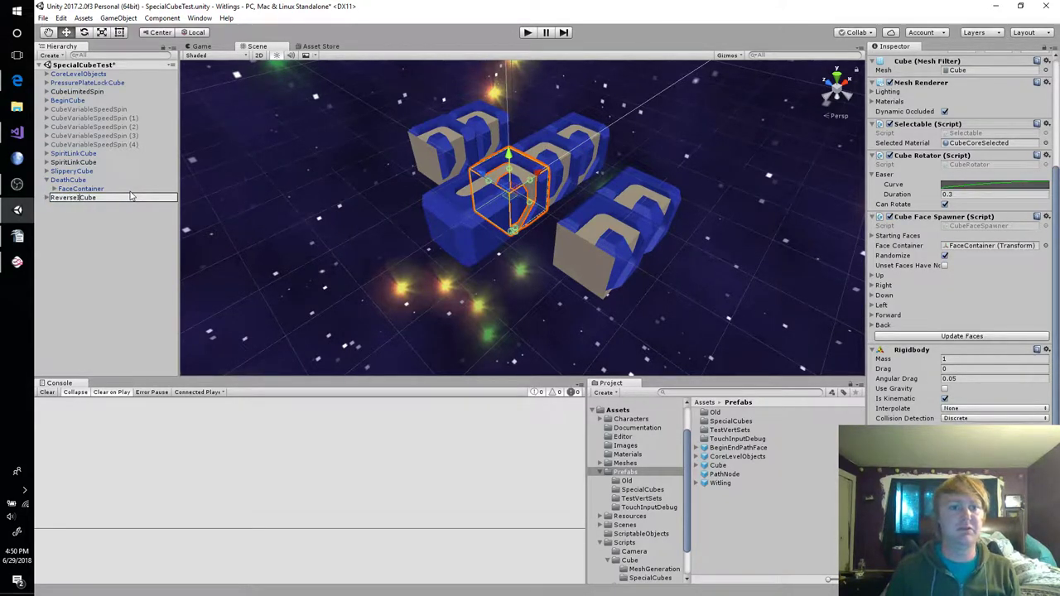
pyautogui.write('Spin')
pyautogui.press('Return')
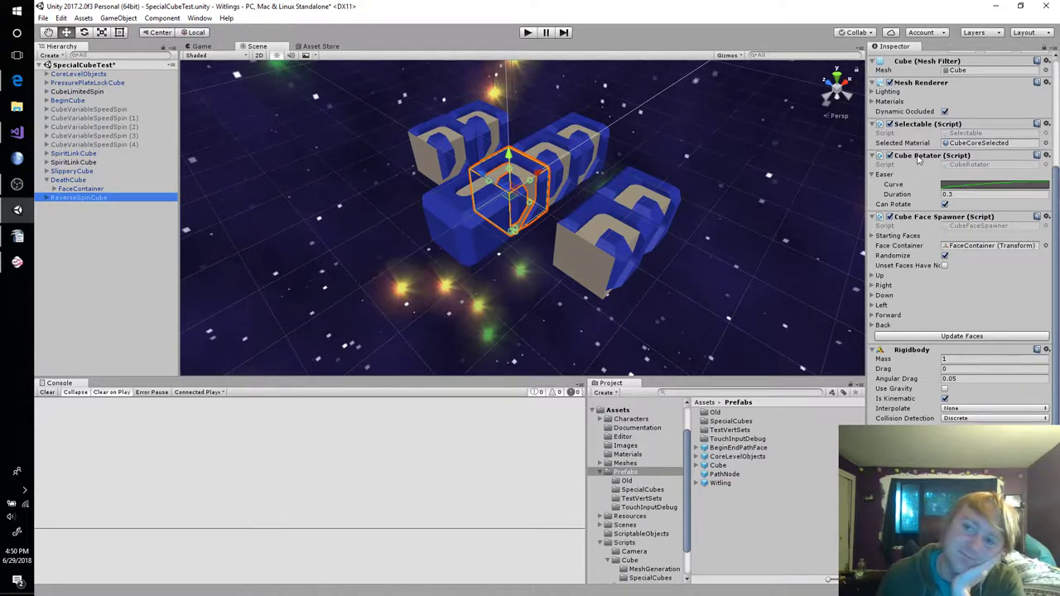
# Open CubeRotator.cs and review its RotateBy and can-rotate logic
pyautogui.doubleClick(990, 166)
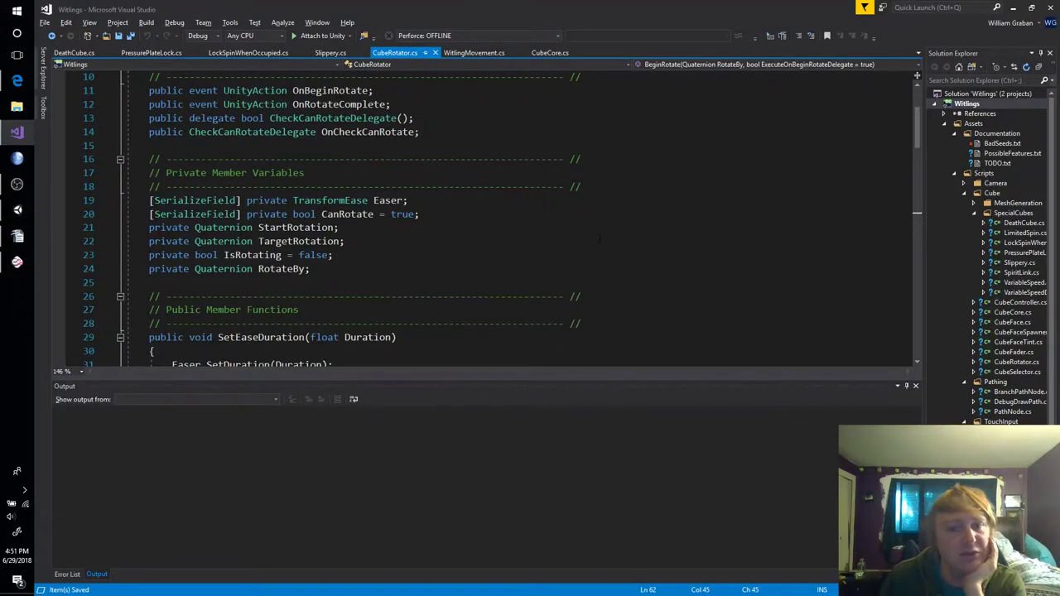
pyautogui.scroll(-6, 600, 239)
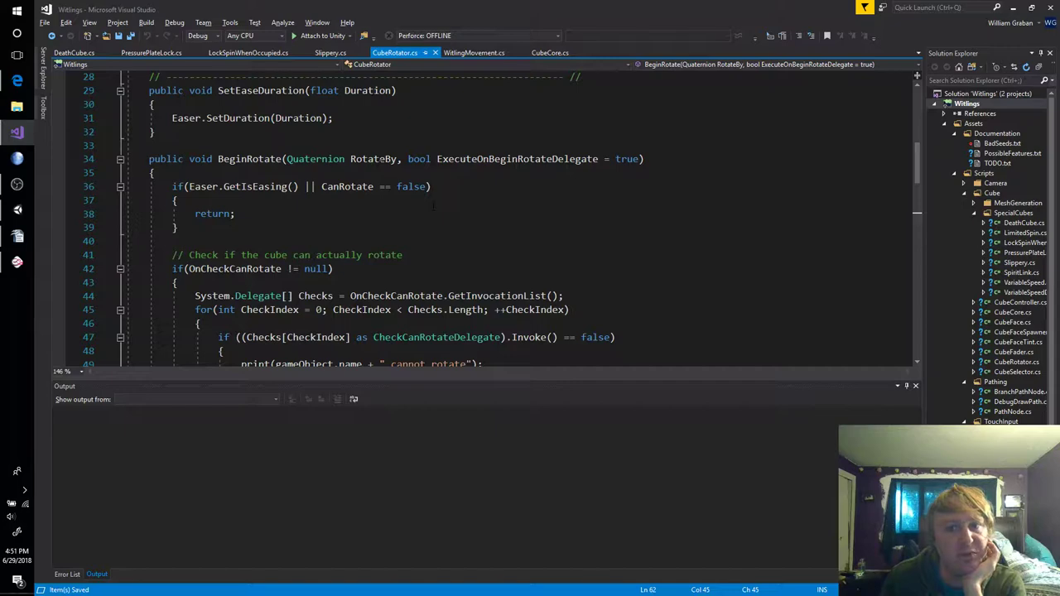
pyautogui.click(379, 162)
pyautogui.click(450, 188)
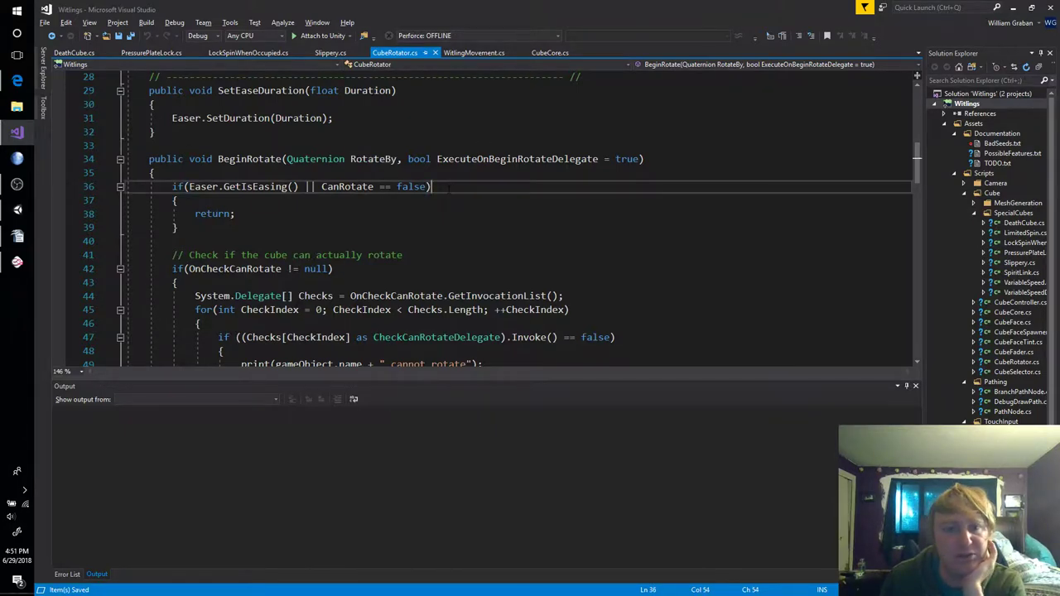
pyautogui.scroll(-5, 426, 280)
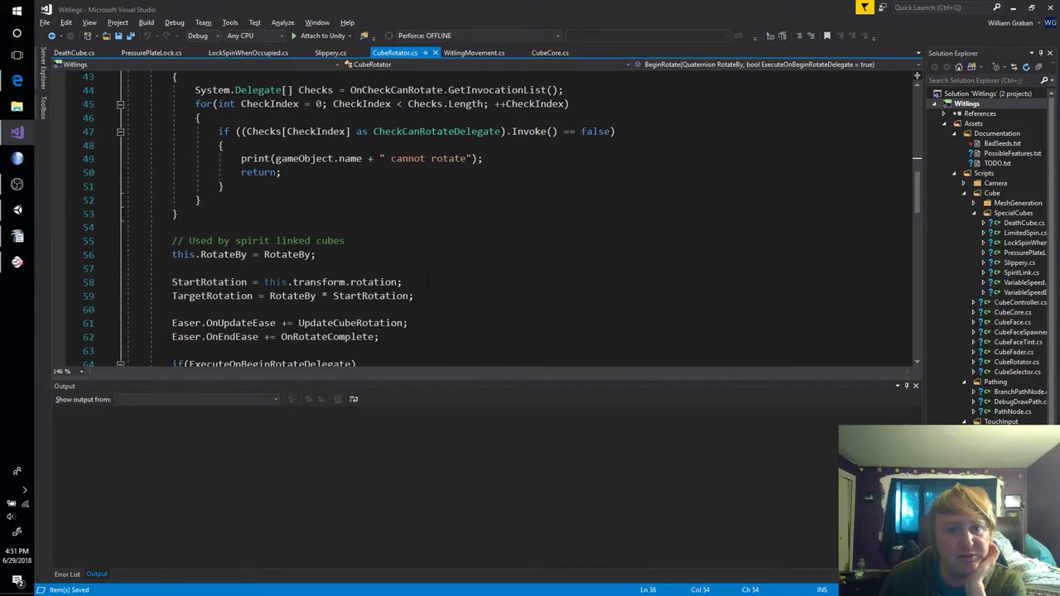
pyautogui.scroll(-5, 427, 281)
pyautogui.scroll(-10, 427, 281)
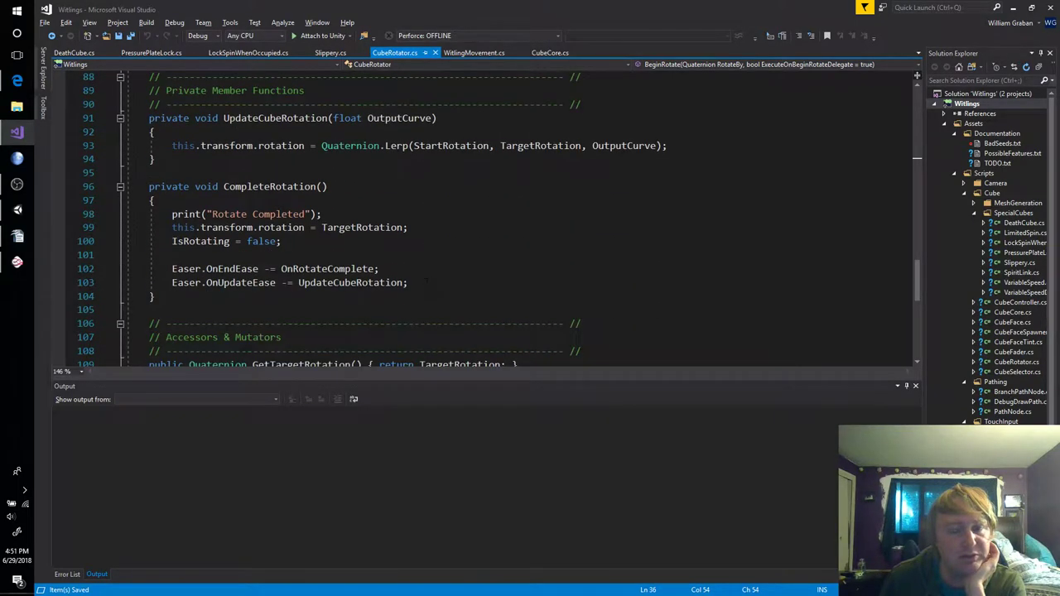
pyautogui.scroll(-5, 427, 282)
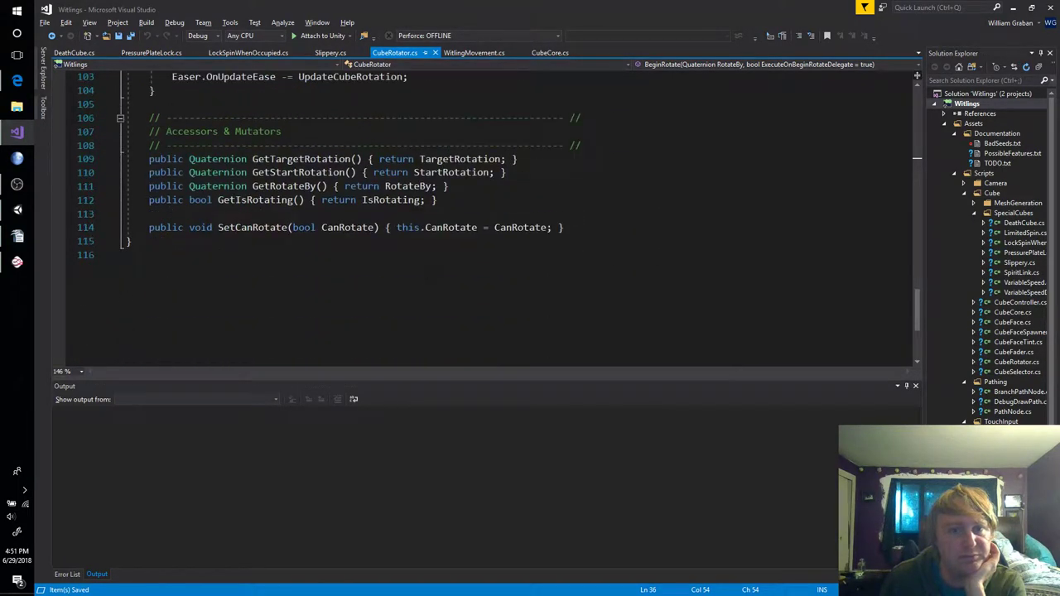
pyautogui.scroll(5, 428, 283)
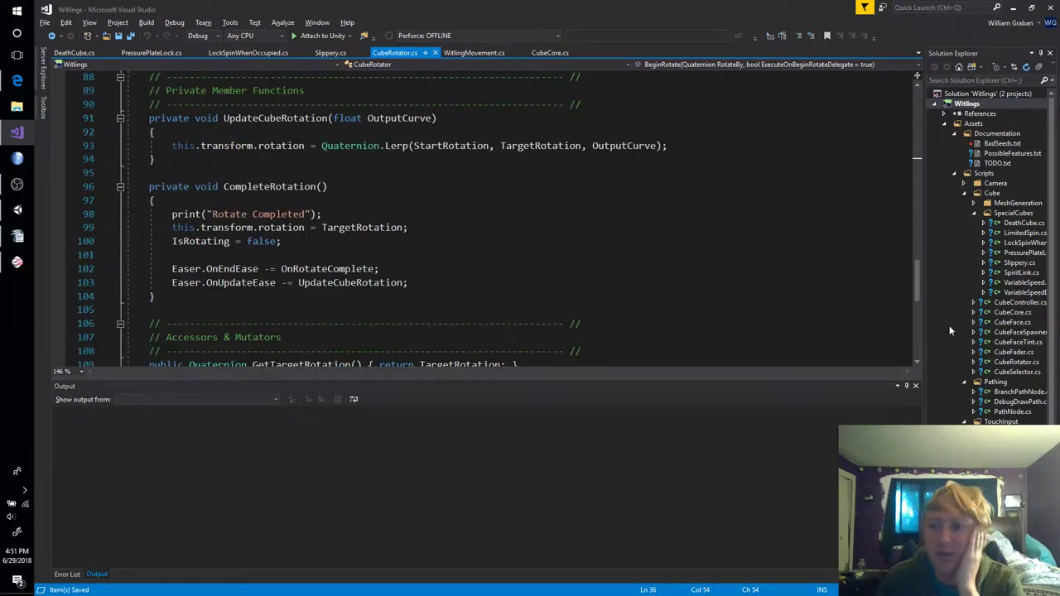
# Open CubeController.cs and select the TestSwipe call on line 72 in Update
pyautogui.doubleClick(1016, 302)
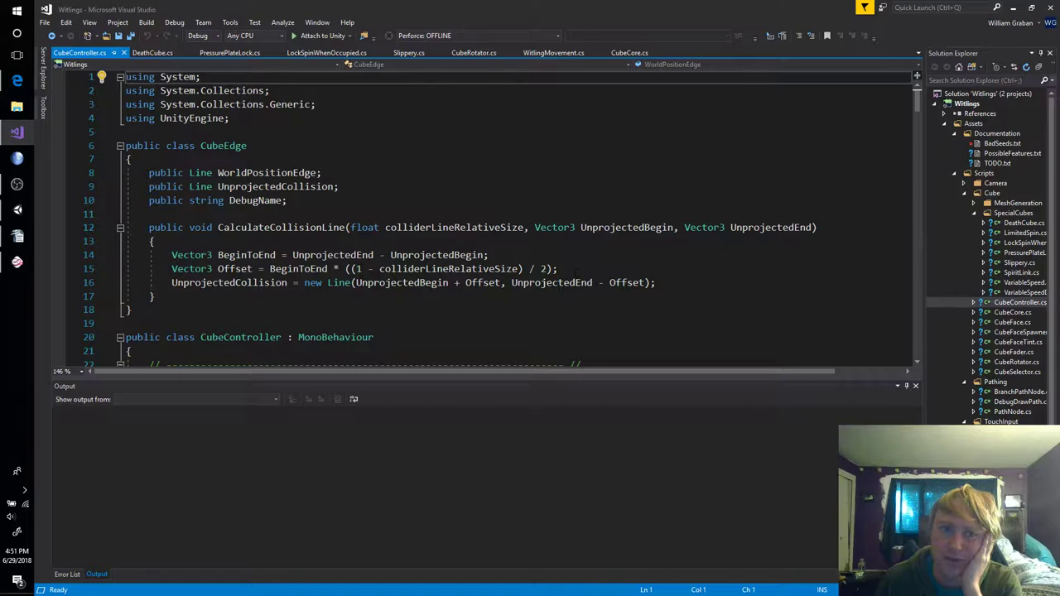
pyautogui.scroll(-13, 575, 274)
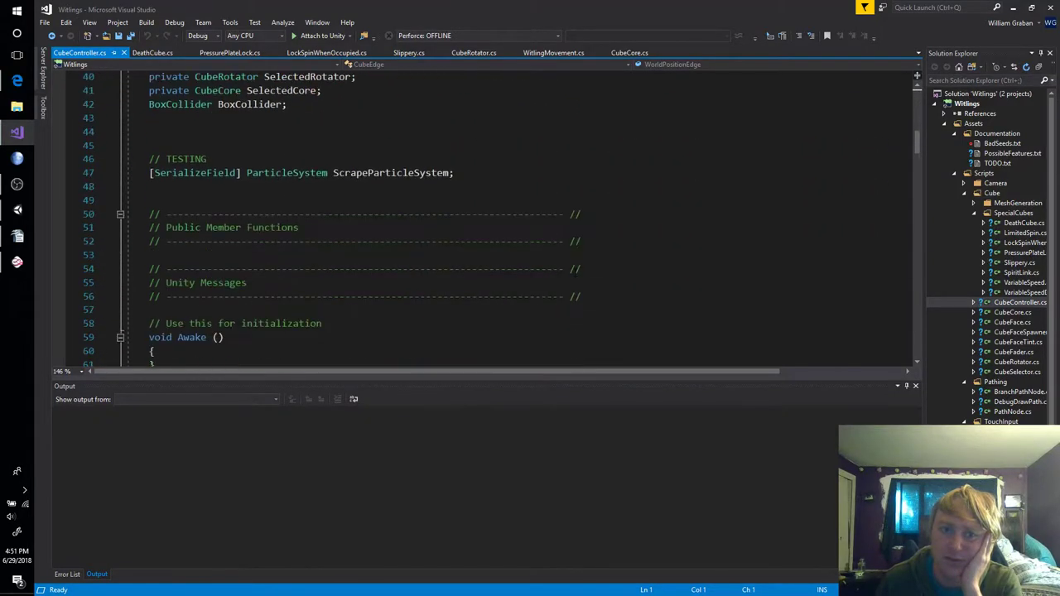
pyautogui.scroll(-7, 575, 273)
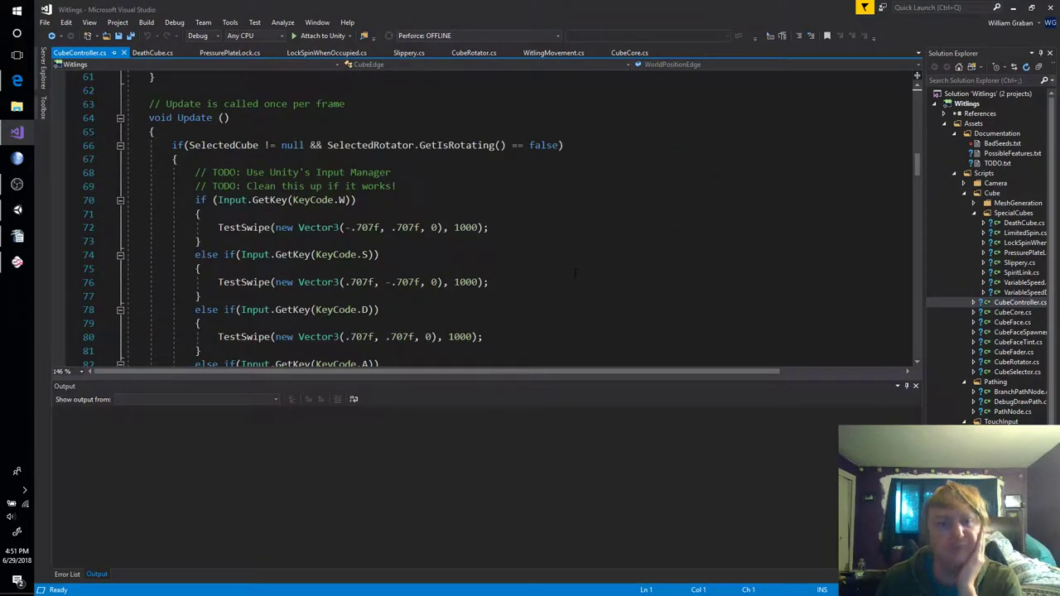
pyautogui.moveTo(253, 229)
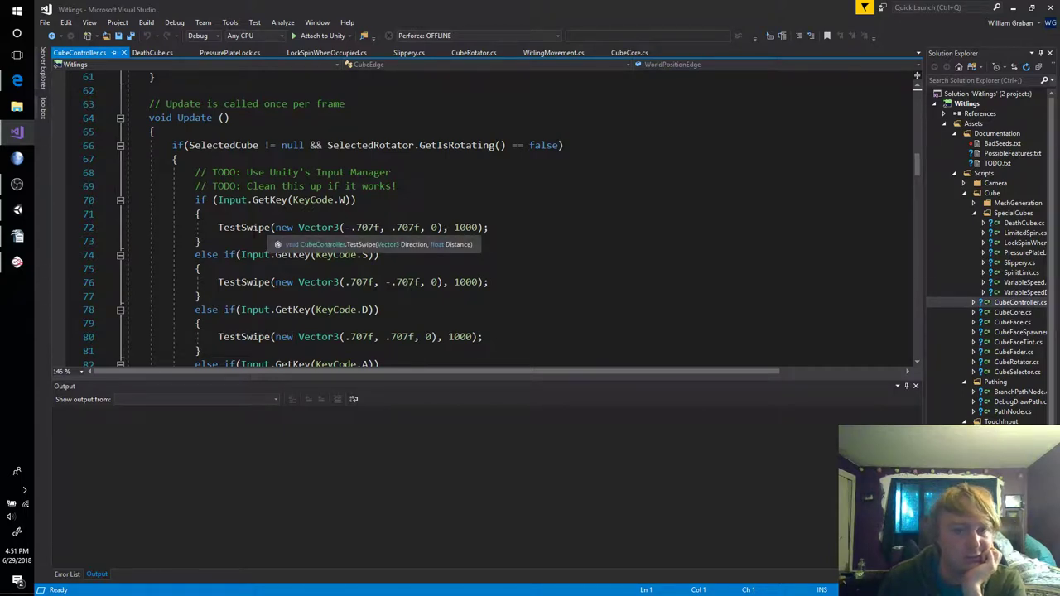
pyautogui.click(275, 227)
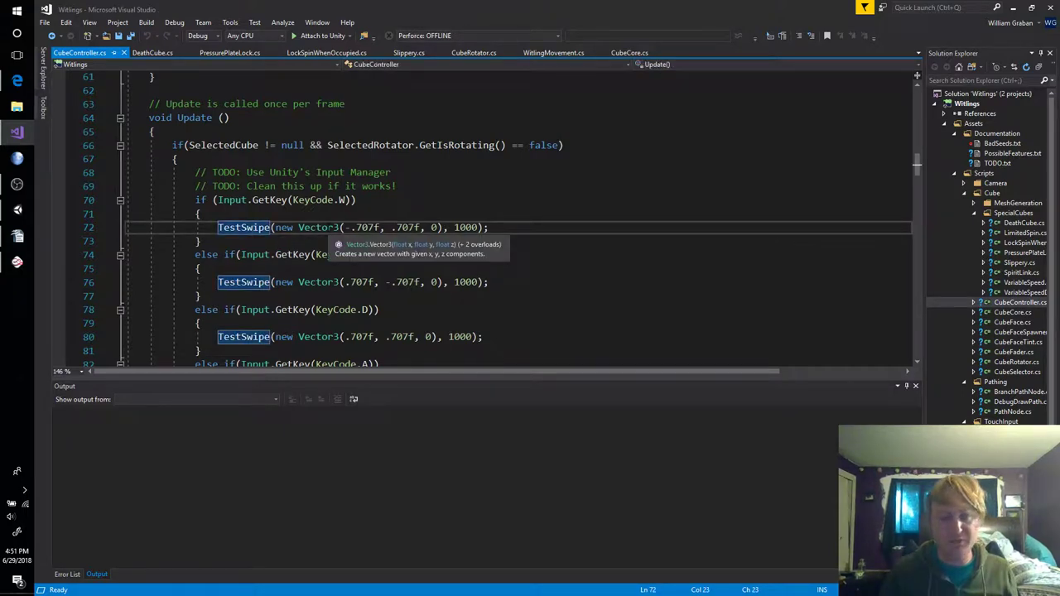
# Find all TestSwipe references and go to MouseController's AverageDelta call, landing on empty line 99
pyautogui.hotkey('shift', 'F12')
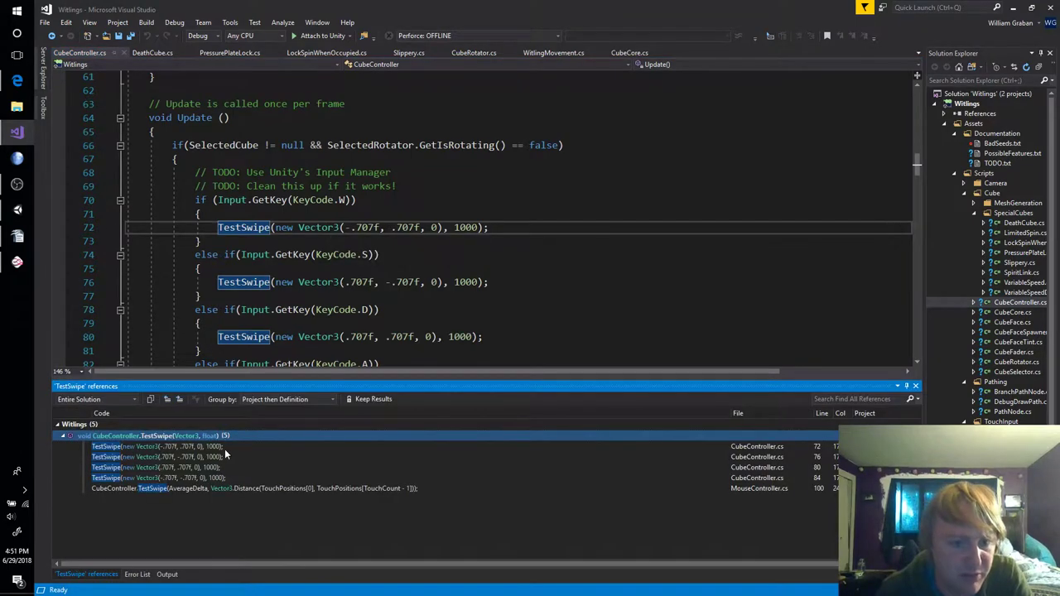
pyautogui.doubleClick(228, 487)
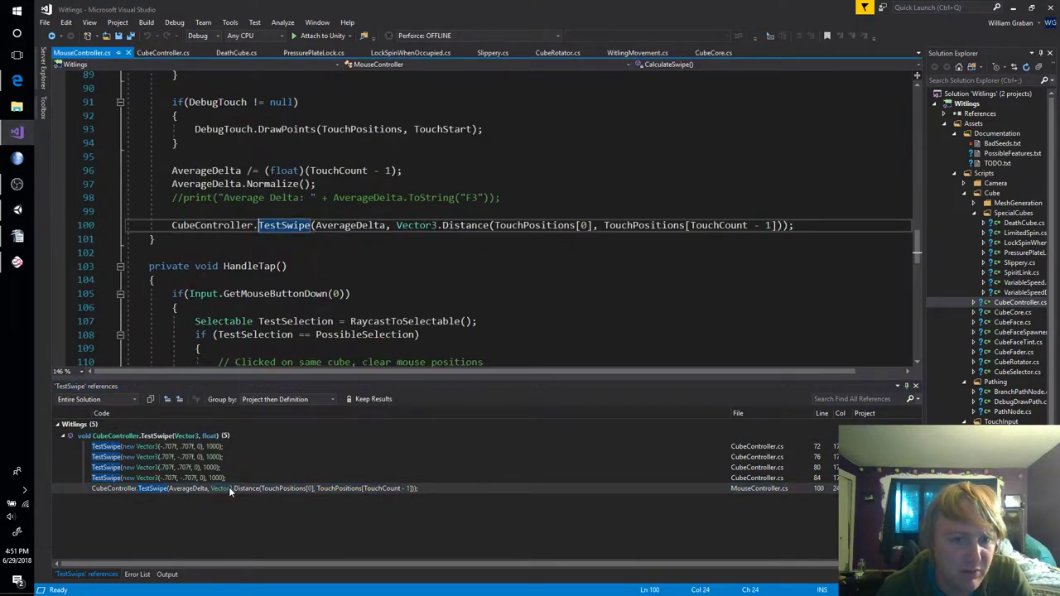
pyautogui.press('End')
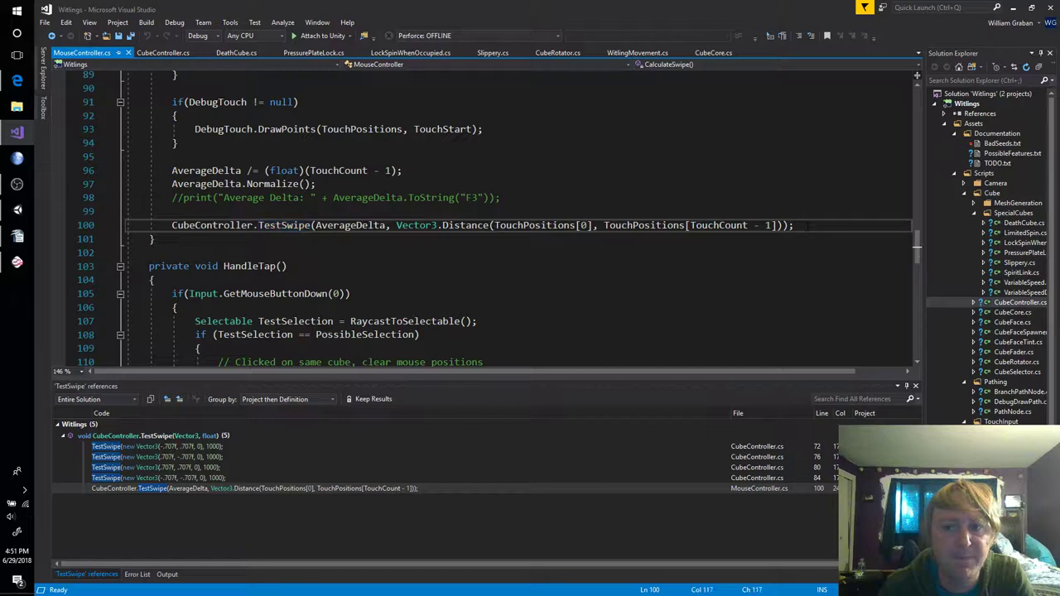
pyautogui.scroll(1, 456, 302)
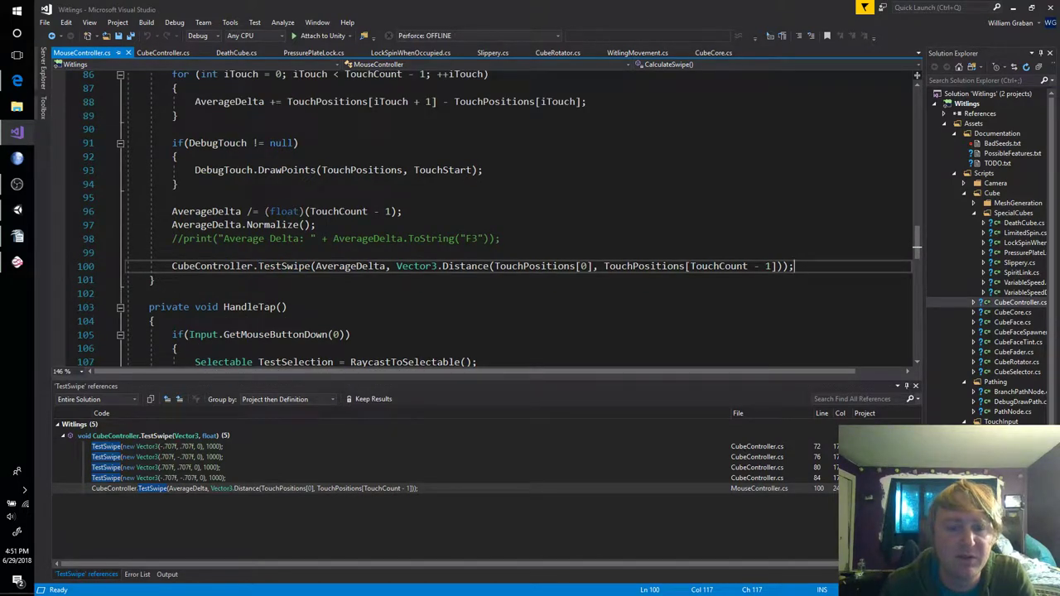
pyautogui.press('Up')
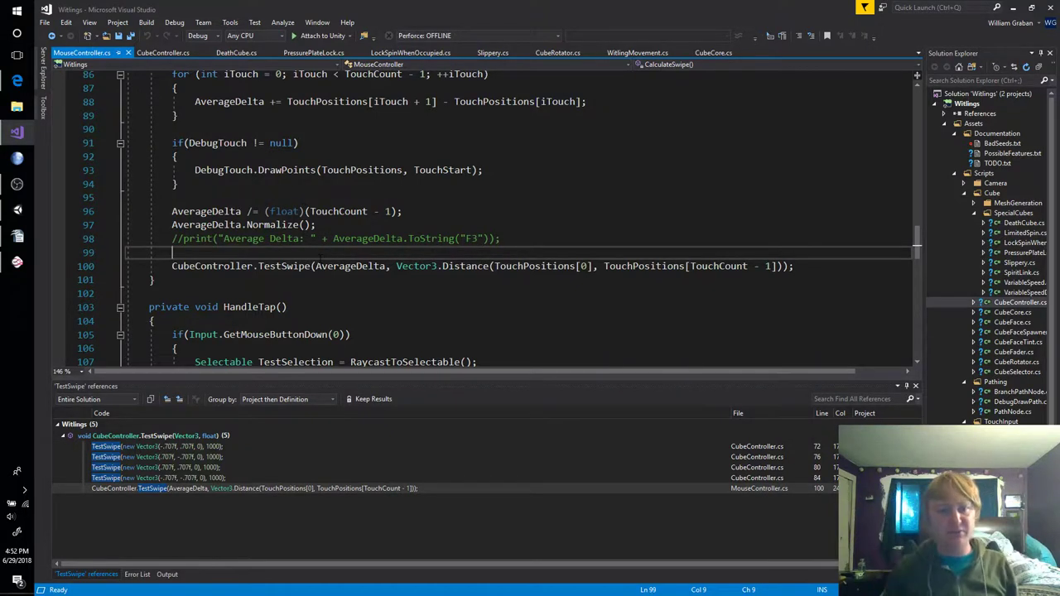
# Add a two-line NOTE comment suggesting a more elegant solution, save, and begin an if( below
pyautogui.press('Return')
pyautogui.write('// N')
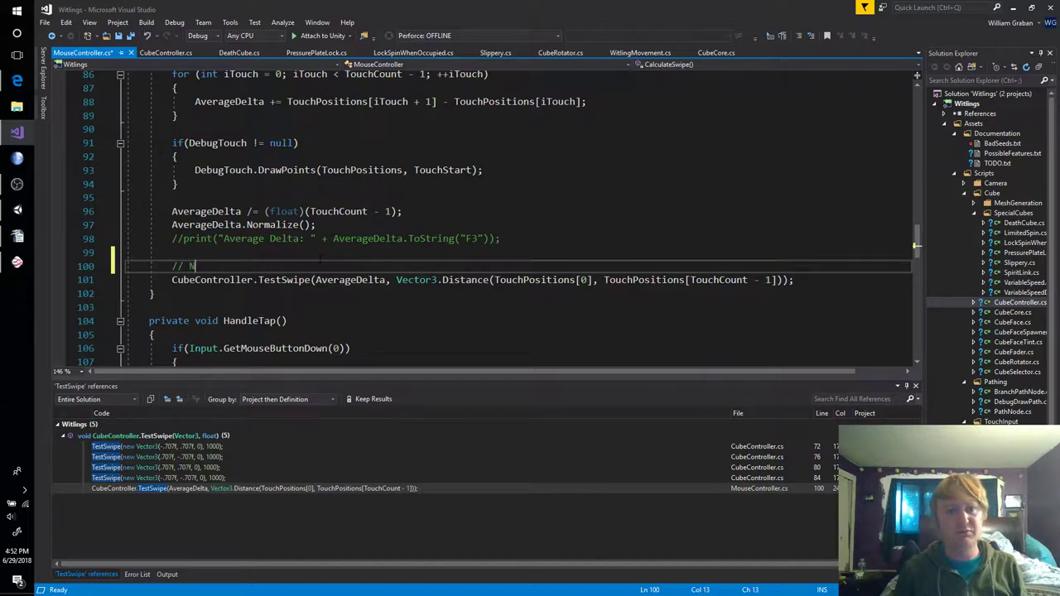
pyautogui.write('OTE: If ')
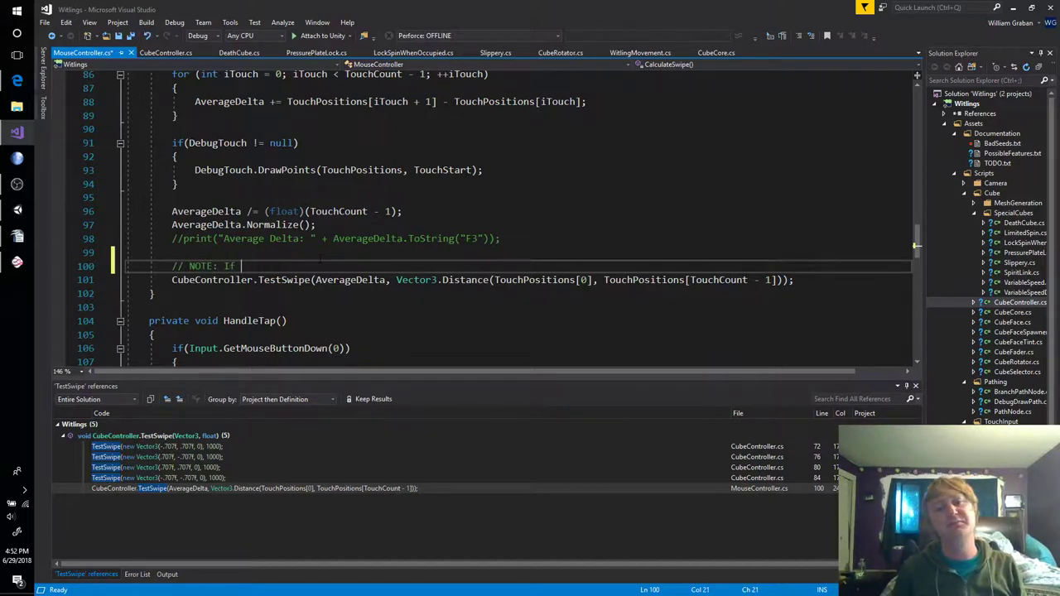
pyautogui.write('other cube type')
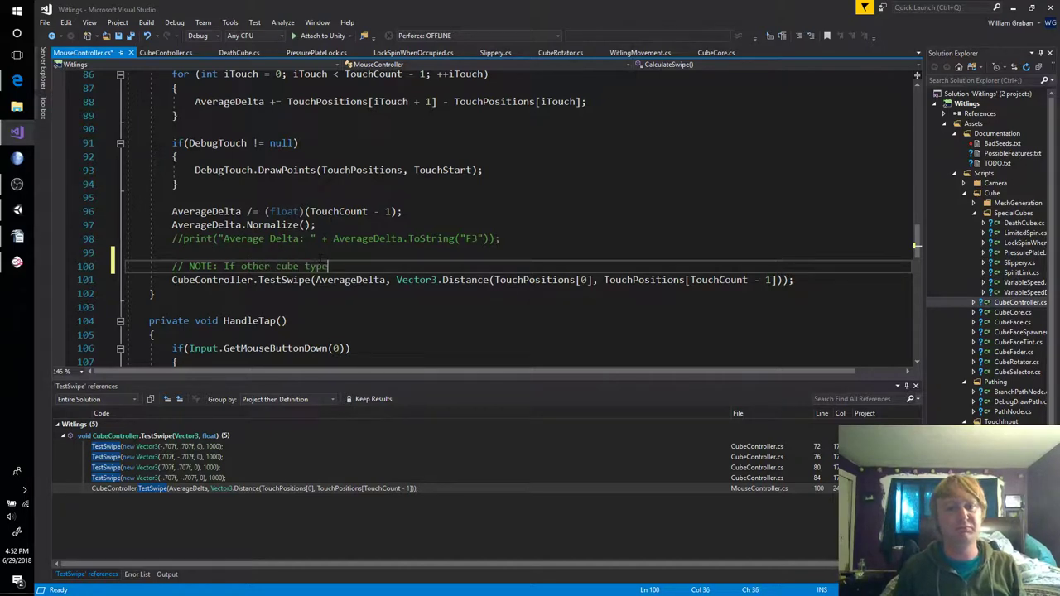
pyautogui.write('s are designed that')
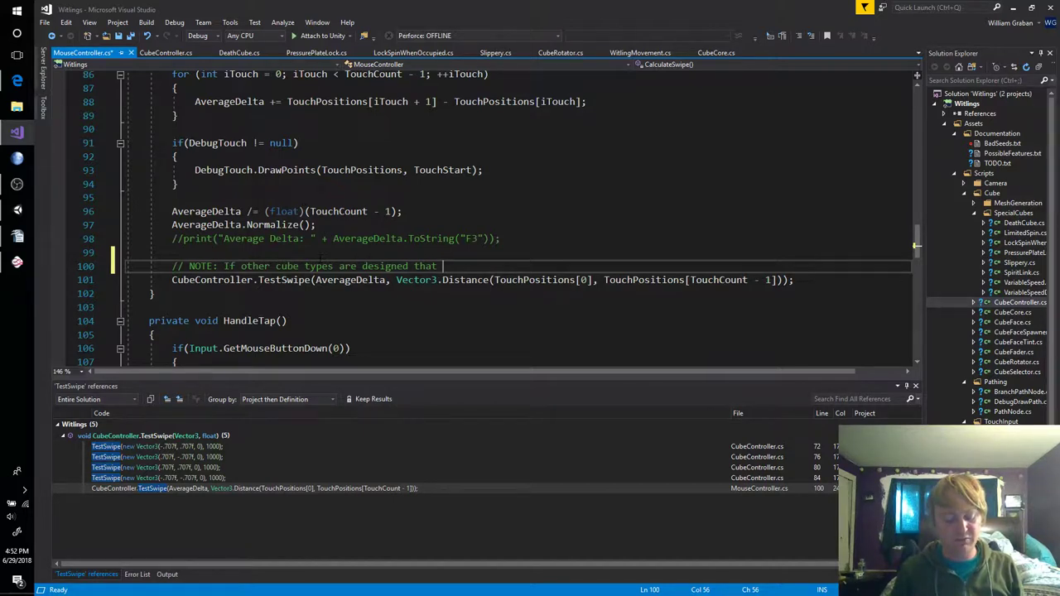
pyautogui.write('mo')
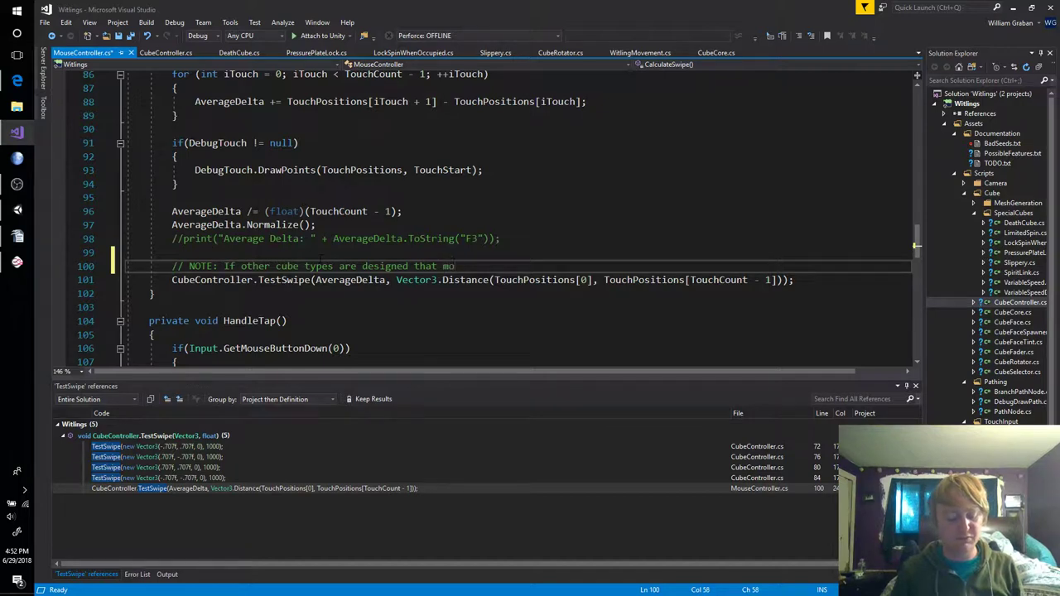
pyautogui.write('dify user input')
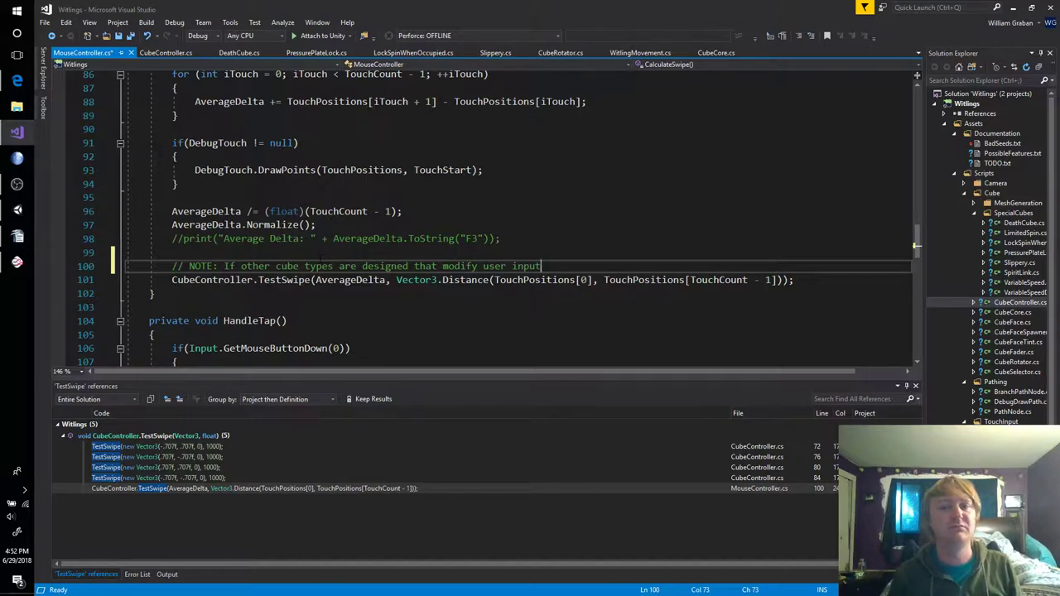
pyautogui.write(', consider')
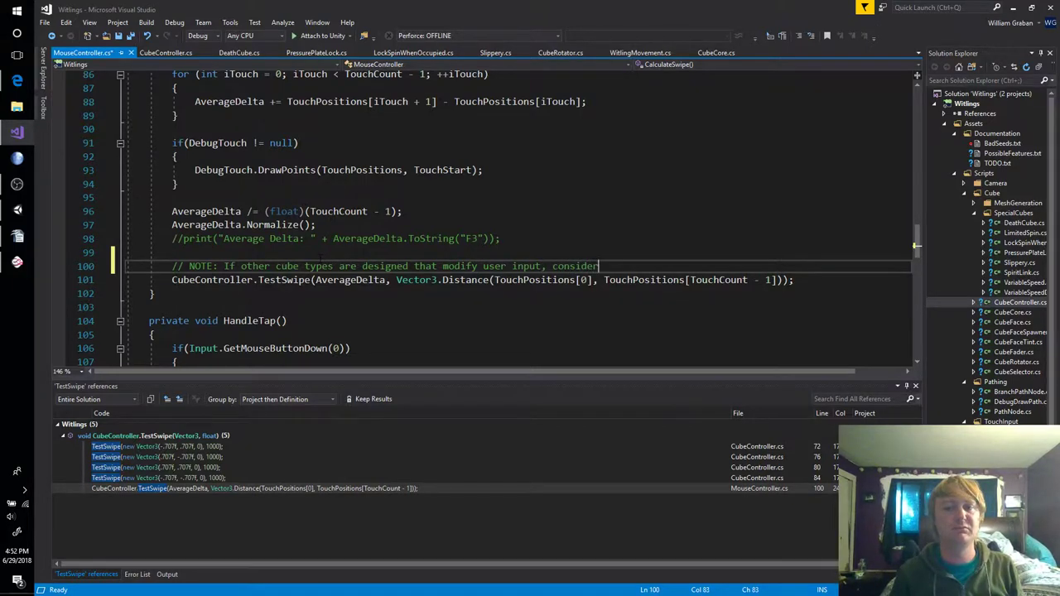
pyautogui.press('Return')
pyautogui.write('// a m')
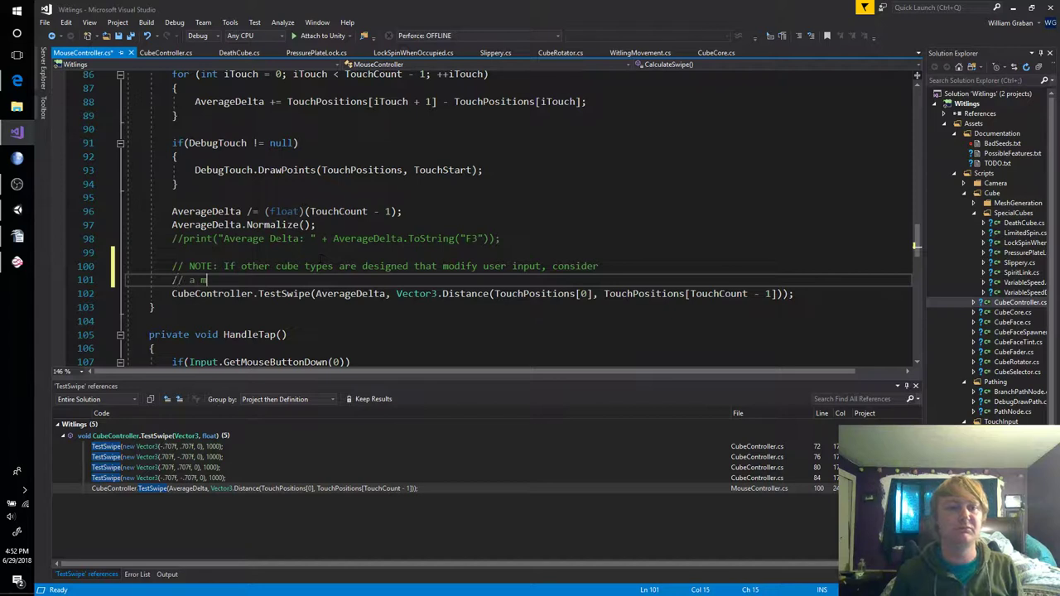
pyautogui.write('ore elegant solution')
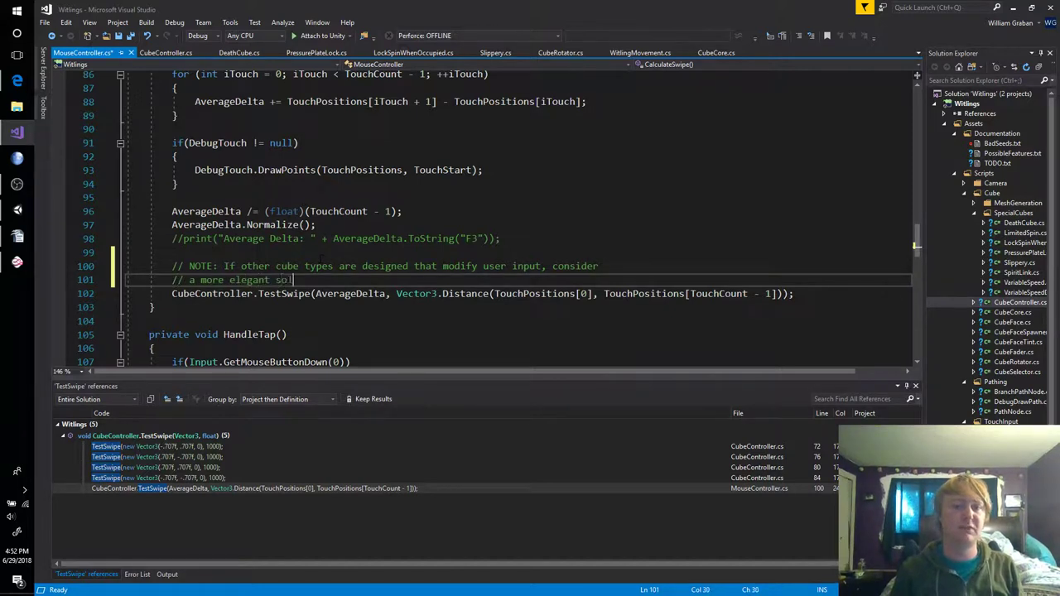
pyautogui.hotkey('ctrl', 's')
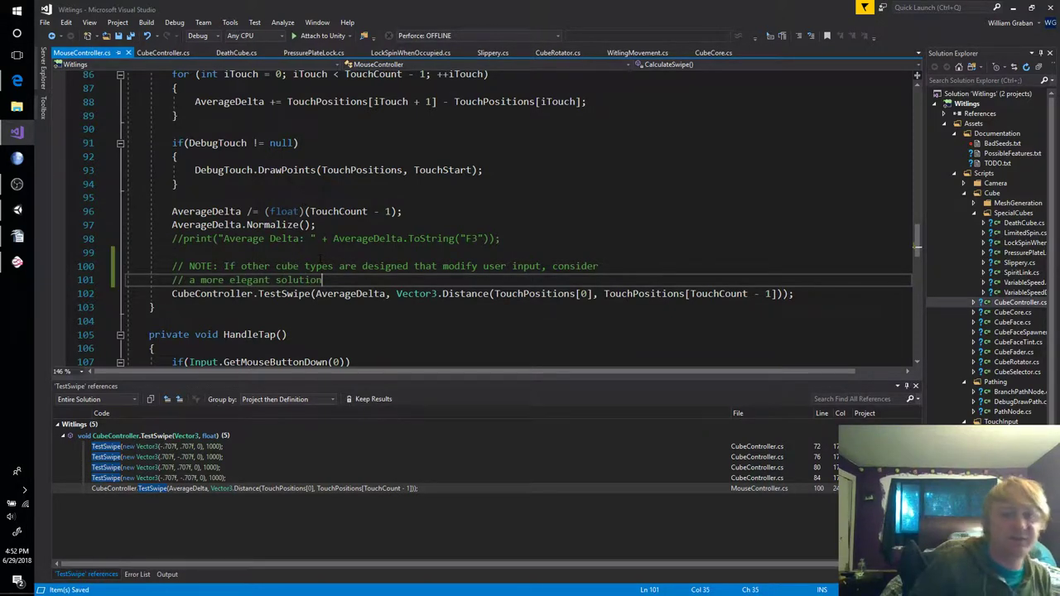
pyautogui.press('Return')
pyautogui.write('if(')
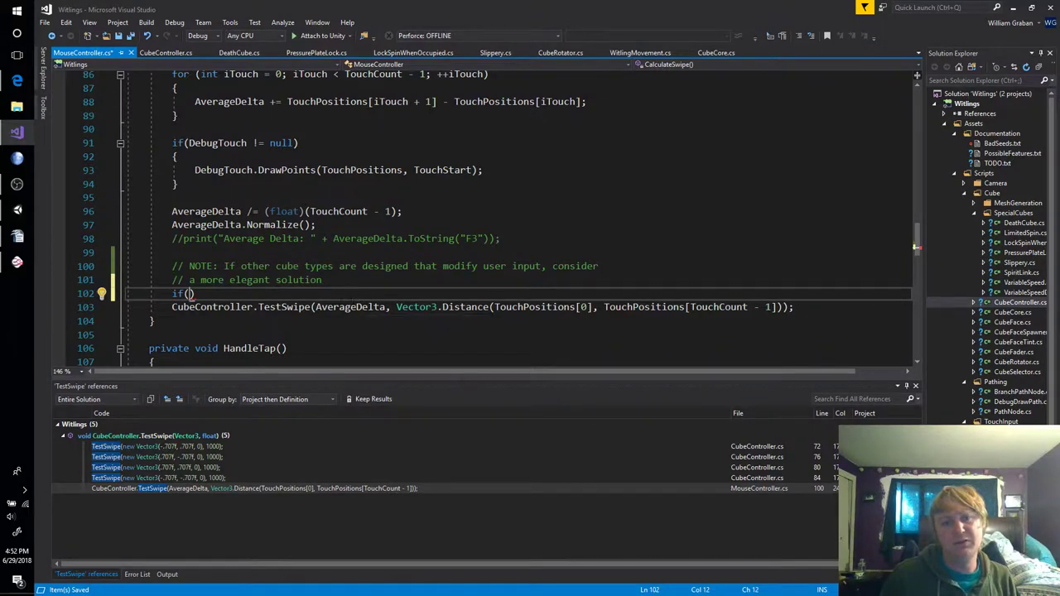
# Write the condition if(GetComponent<ReverseSpin>() != null)
pyautogui.write('GetCompone')
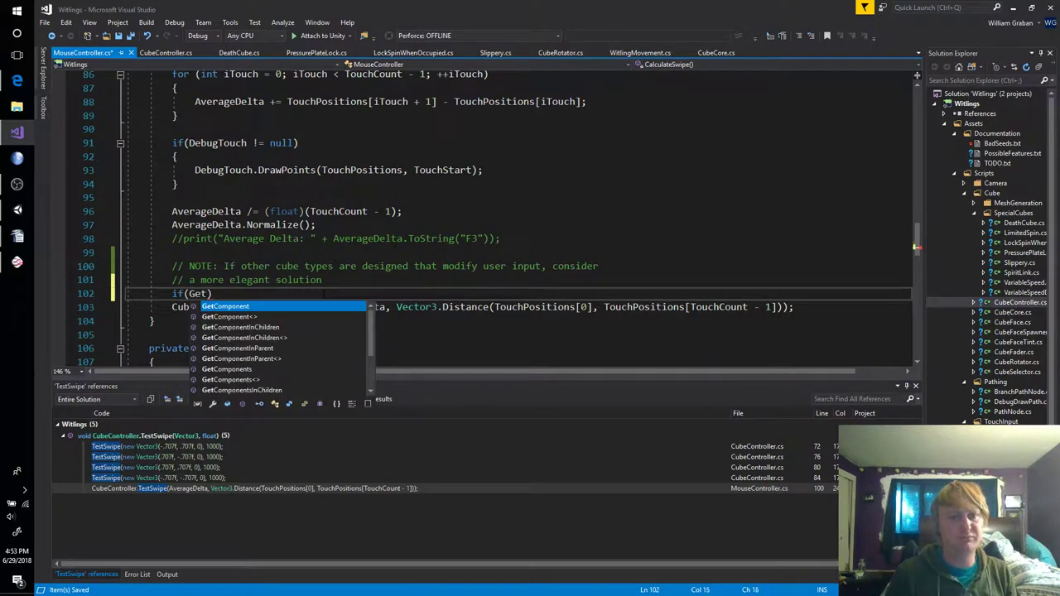
pyautogui.write('nt<Reverse')
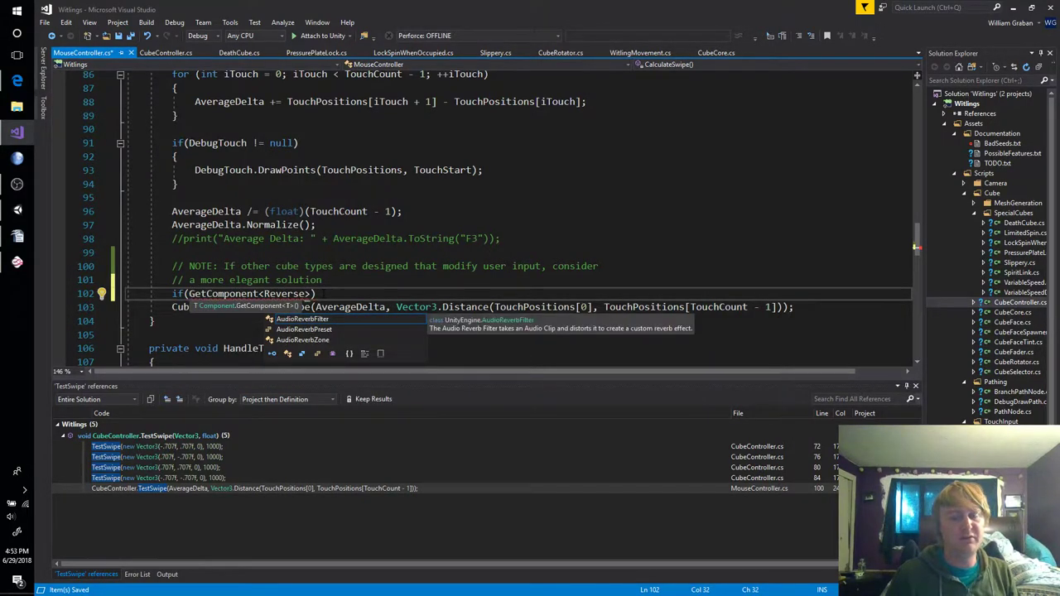
pyautogui.write('CubeSpin>')
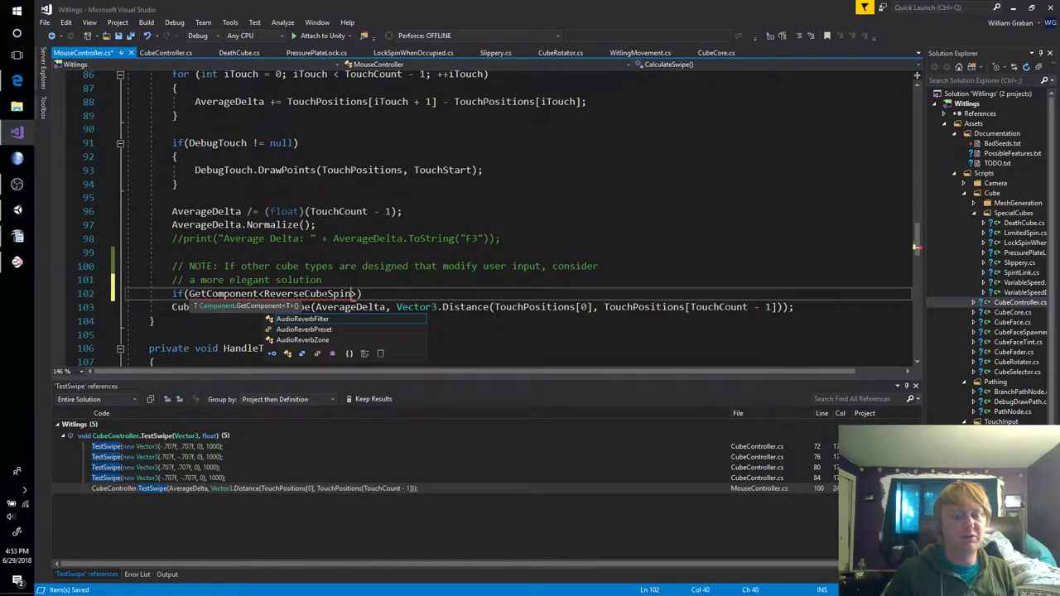
pyautogui.write('()')
pyautogui.hotkey('alt', 'Tab')
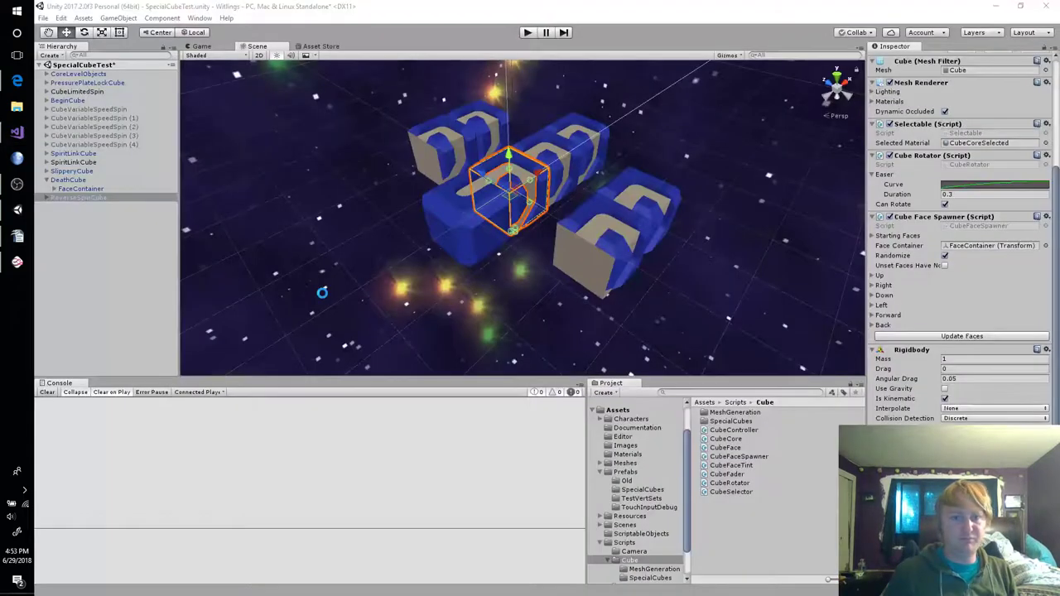
pyautogui.hotkey('alt', 'Tab')
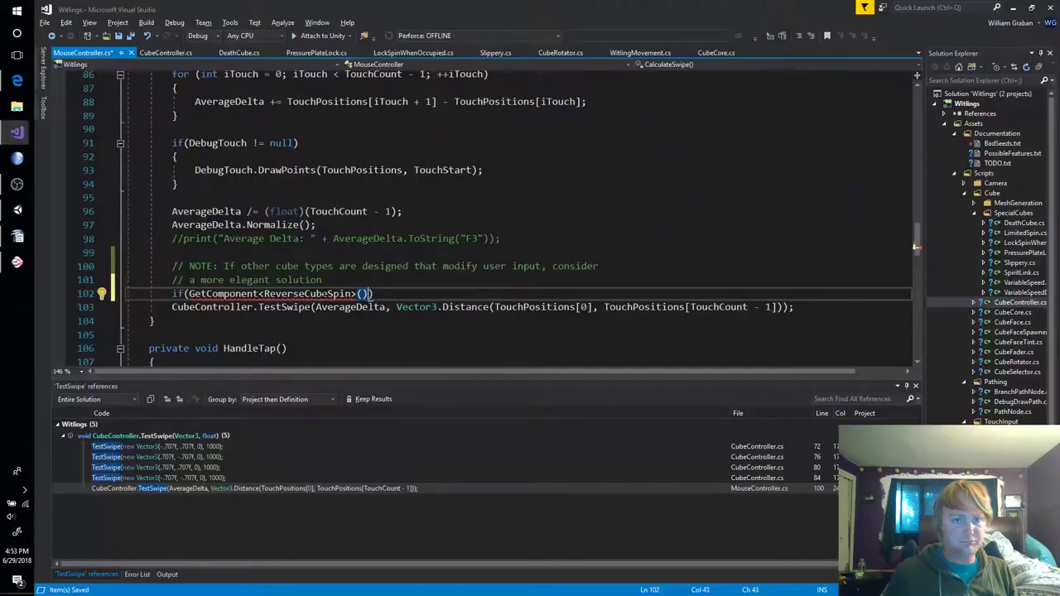
pyautogui.click(331, 294)
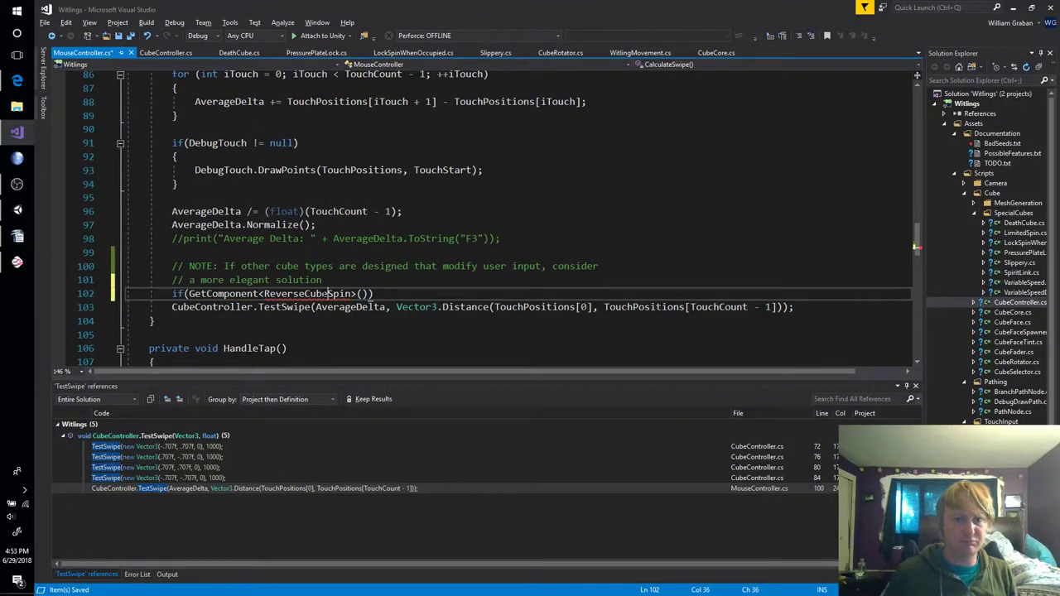
pyautogui.press('BackSpace')
pyautogui.press('BackSpace')
pyautogui.press('BackSpace')
pyautogui.press('BackSpace')
pyautogui.press('Right')
pyautogui.press('Right')
pyautogui.press('Right')
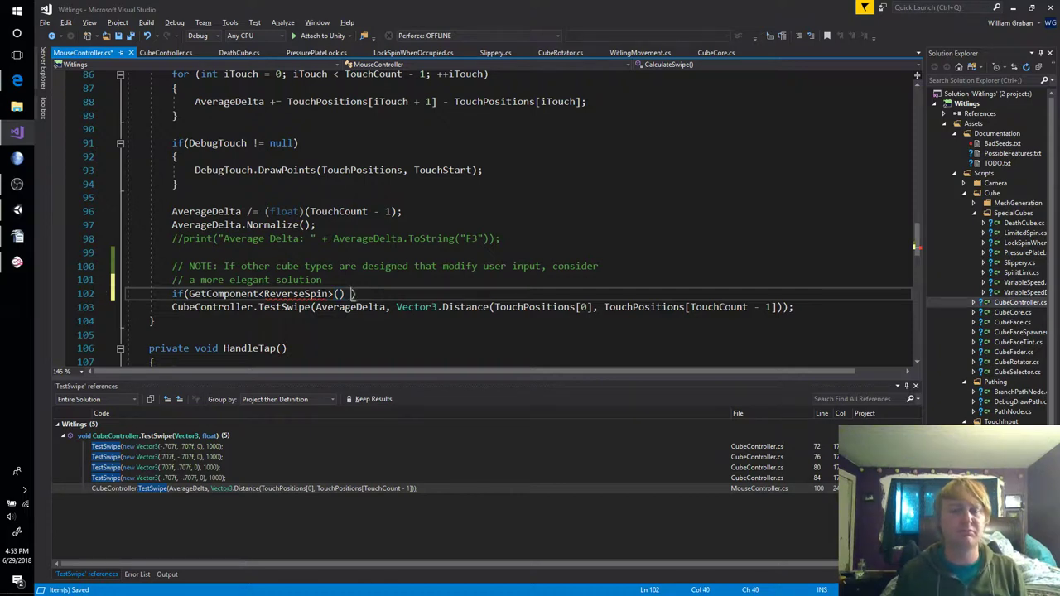
pyautogui.write('!= null')
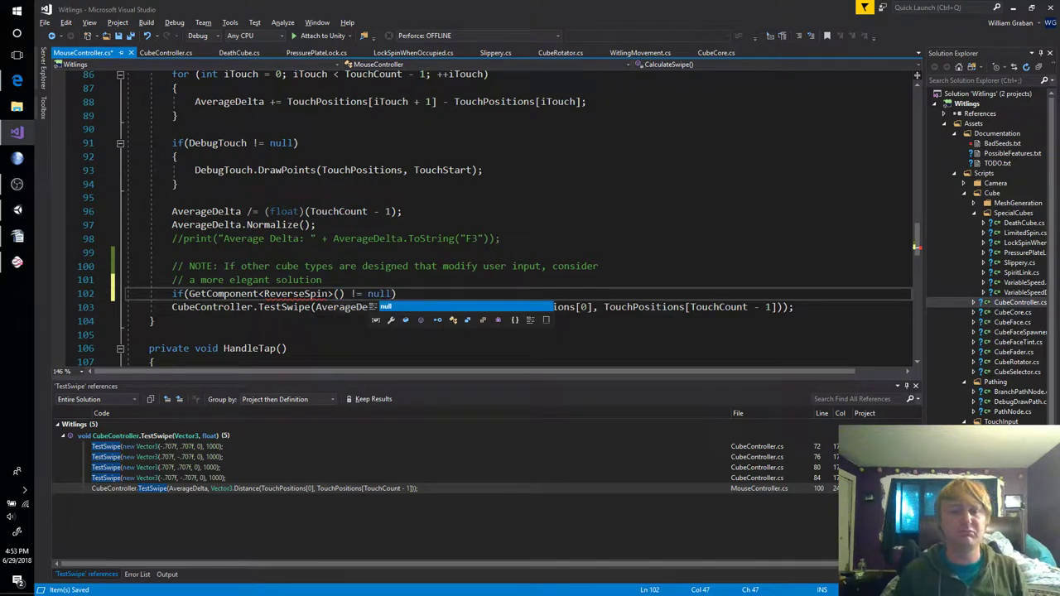
pyautogui.press('Escape')
# Fill the if block with a TestSwipe call passing -AverageDelta
pyautogui.press('Return')
pyautogui.write('{')
pyautogui.press('Return')
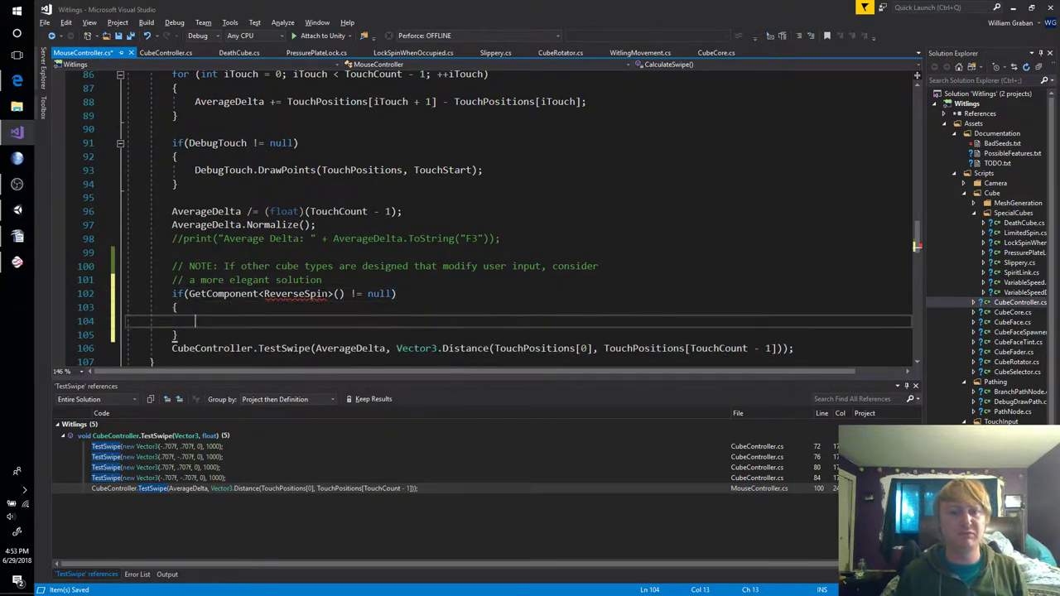
pyautogui.click(374, 348)
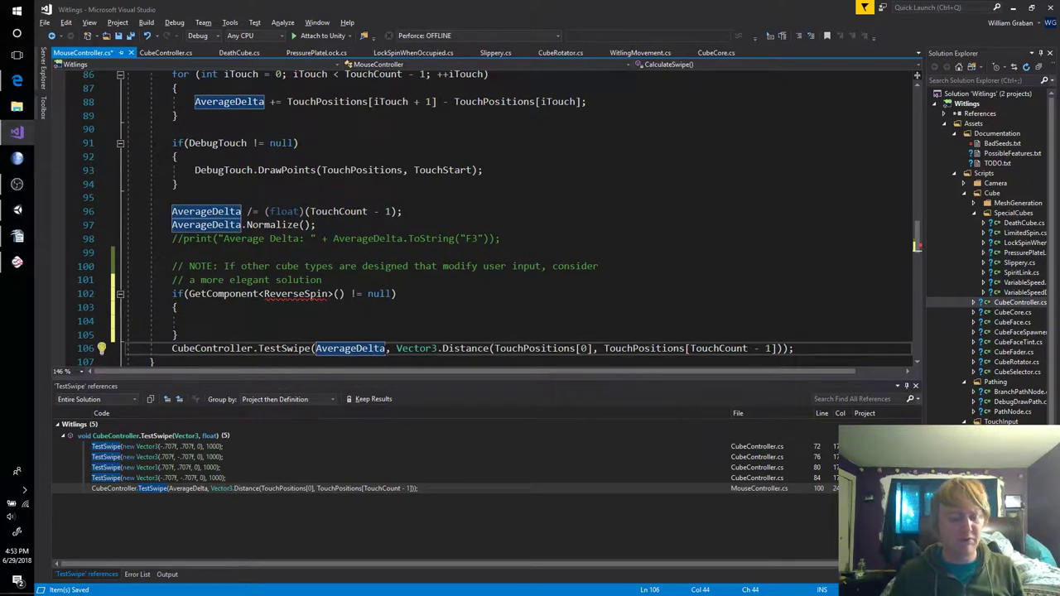
pyautogui.hotkey('ctrl', 'c')
pyautogui.press('Up')
pyautogui.press('Up')
pyautogui.hotkey('ctrl', 'v')
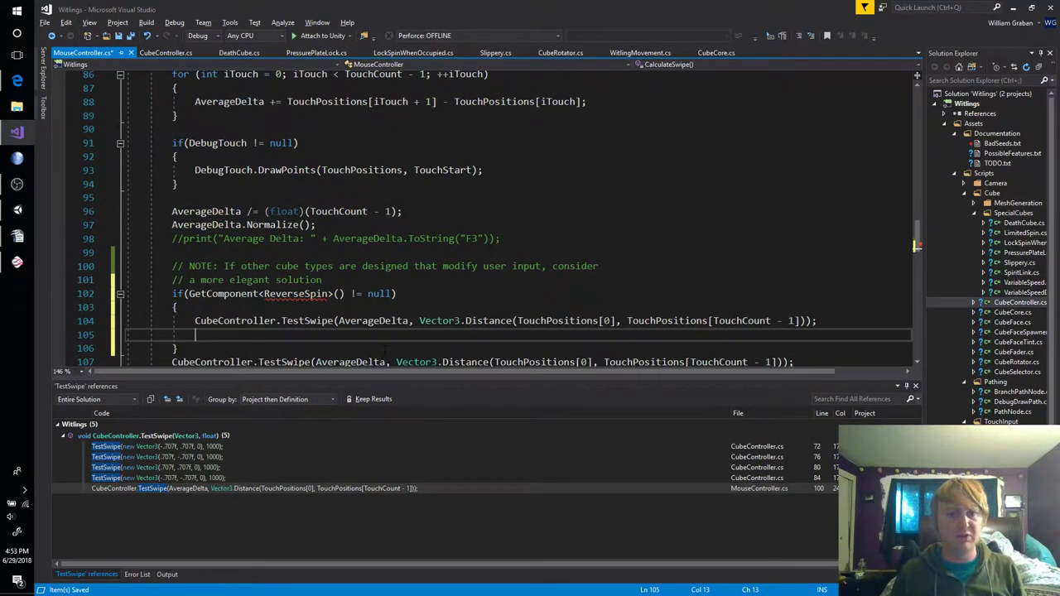
pyautogui.hotkey('ctrl', 'shift', 'l')
pyautogui.press('Up')
pyautogui.hotkey('ctrl', 'Right')
pyautogui.hotkey('ctrl', 'Right')
pyautogui.hotkey('ctrl', 'Right')
pyautogui.hotkey('ctrl', 'Right')
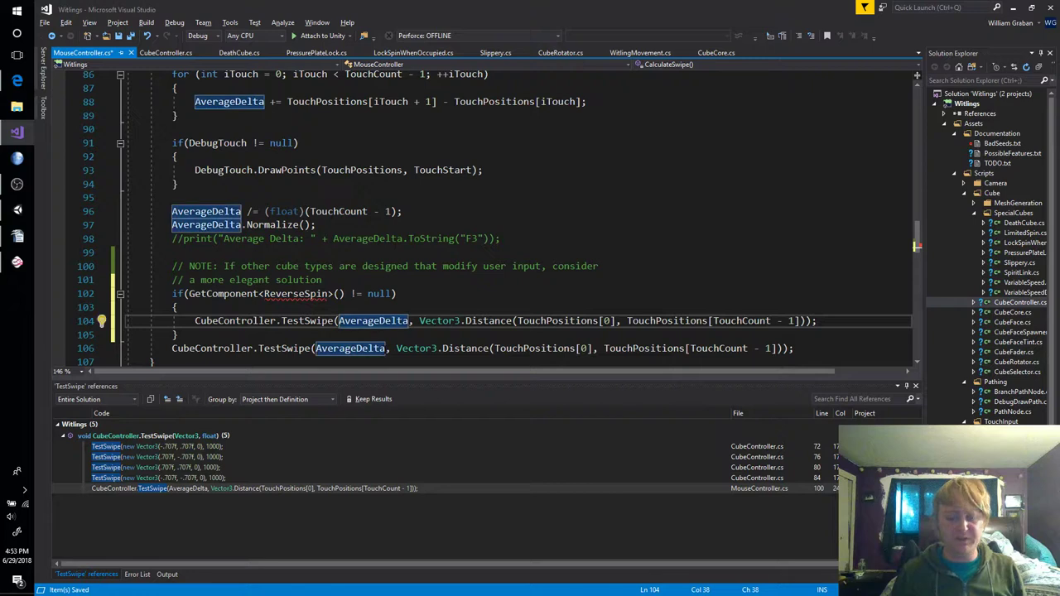
pyautogui.write('-')
# Add an else block and move the original TestSwipe(AverageDelta) call into it
pyautogui.press('Down')
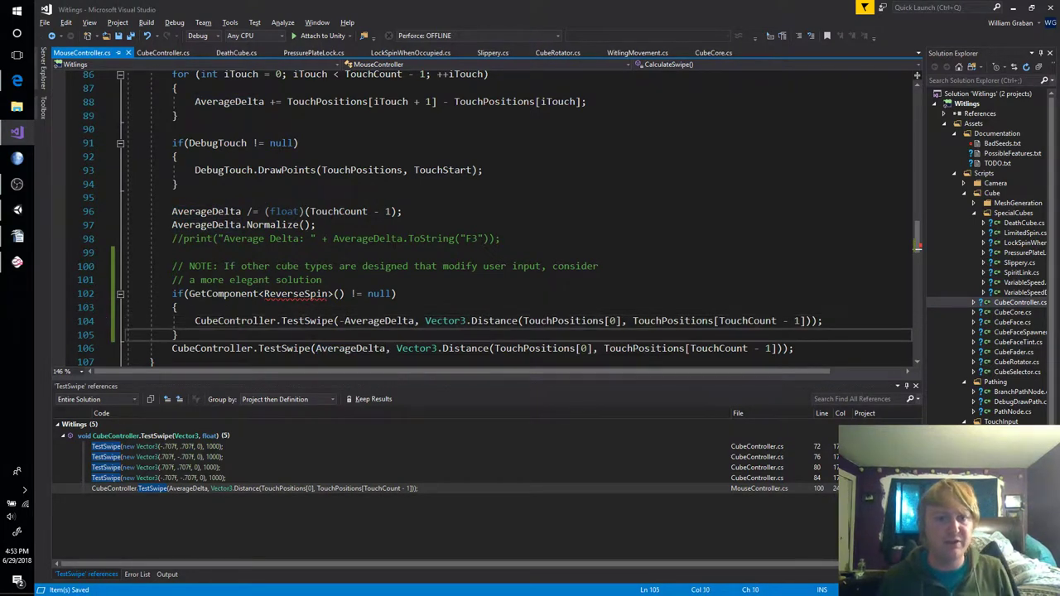
pyautogui.press('Return')
pyautogui.write('else')
pyautogui.press('Return')
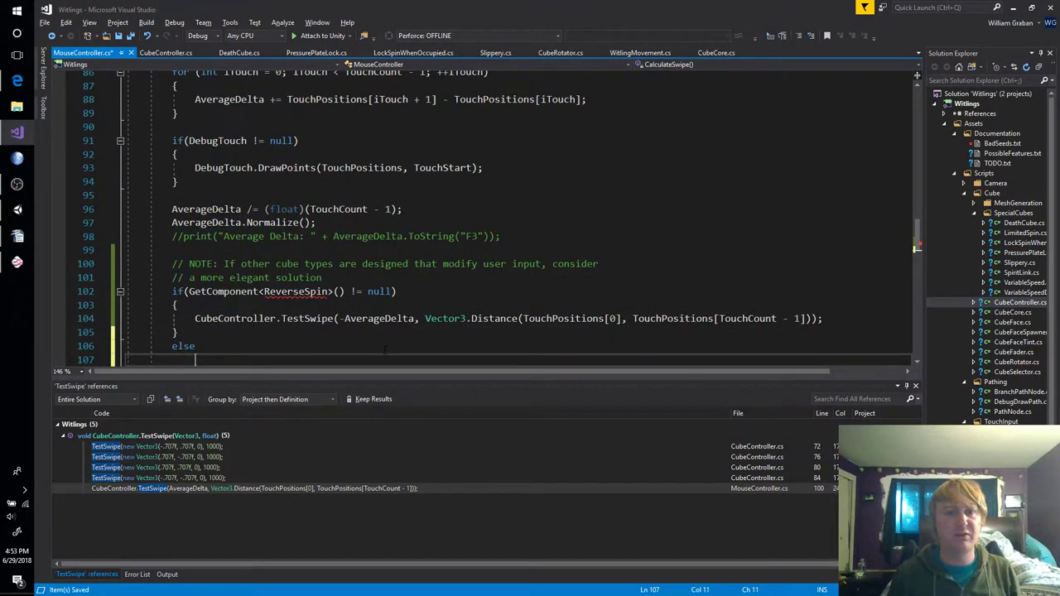
pyautogui.write('{')
pyautogui.press('Return')
pyautogui.press('Return')
pyautogui.write('}')
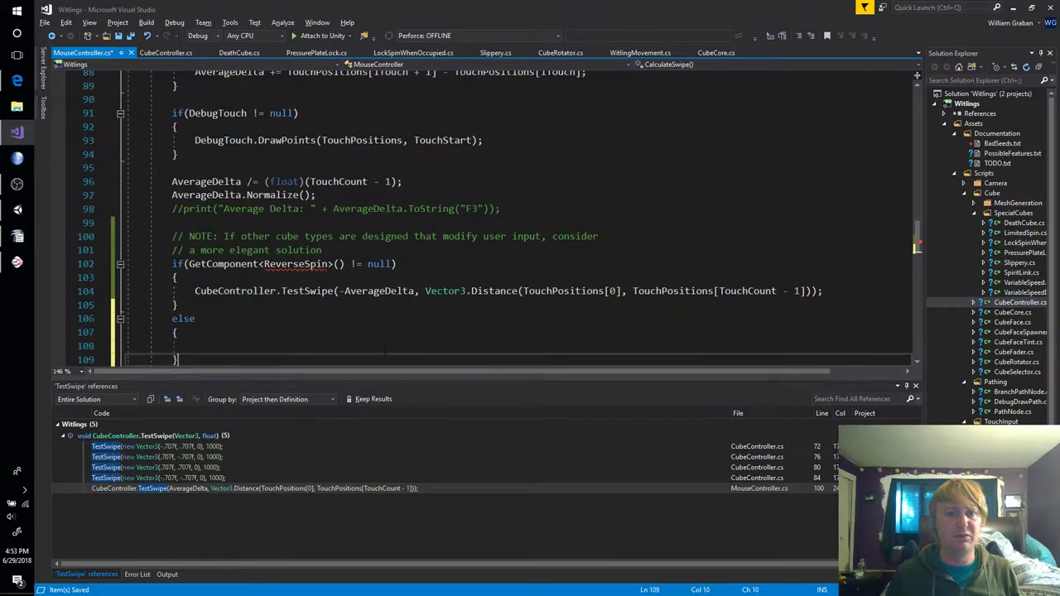
pyautogui.scroll(-3, 384, 349)
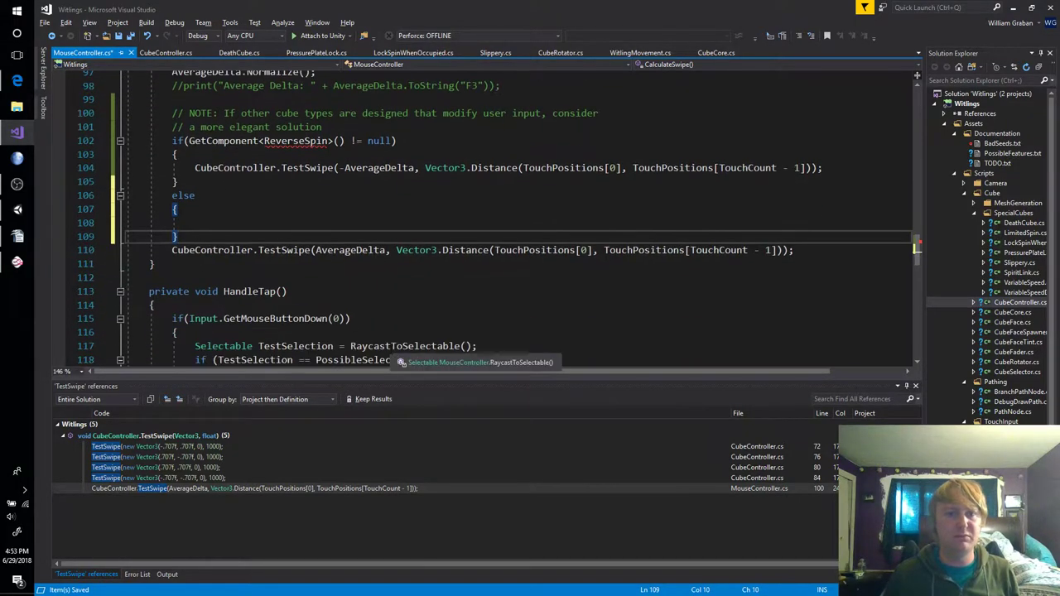
pyautogui.click(172, 249)
pyautogui.hotkey('alt', 'Up')
pyautogui.hotkey('alt', 'Up')
pyautogui.press('Home')
pyautogui.press('Tab')
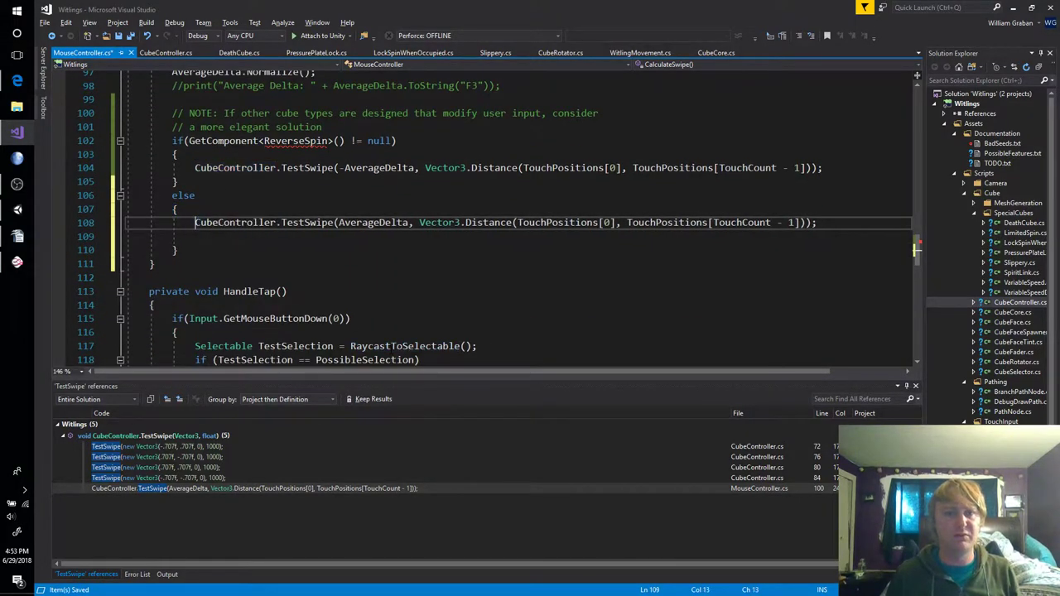
pyautogui.press('Down')
pyautogui.hotkey('ctrl', 'shift', 'l')
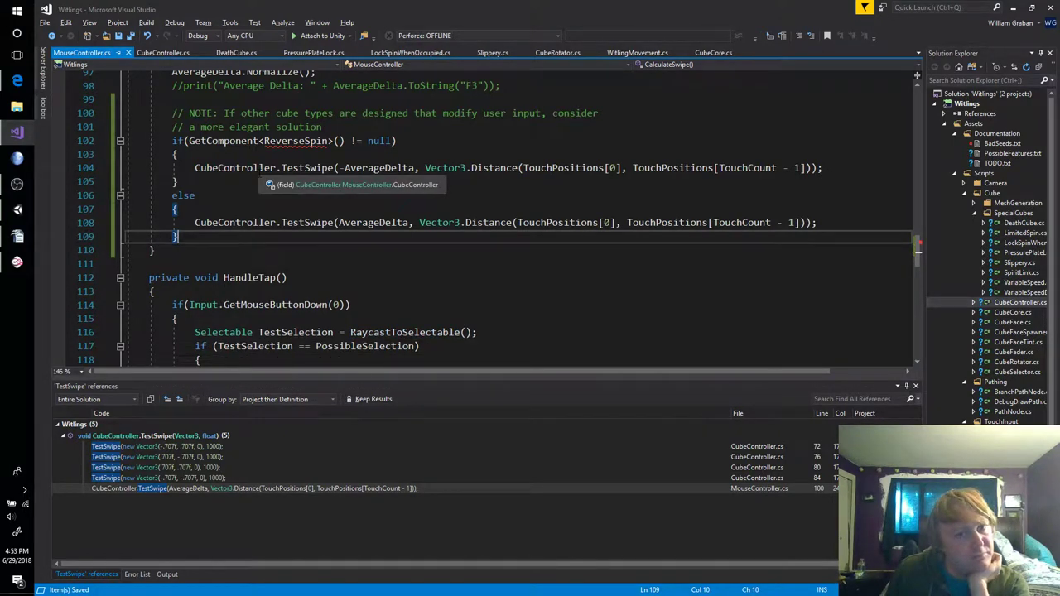
# Place the caret before GetComponent on line 102 of MouseController.cs, removing stray typed letters
pyautogui.click(188, 141)
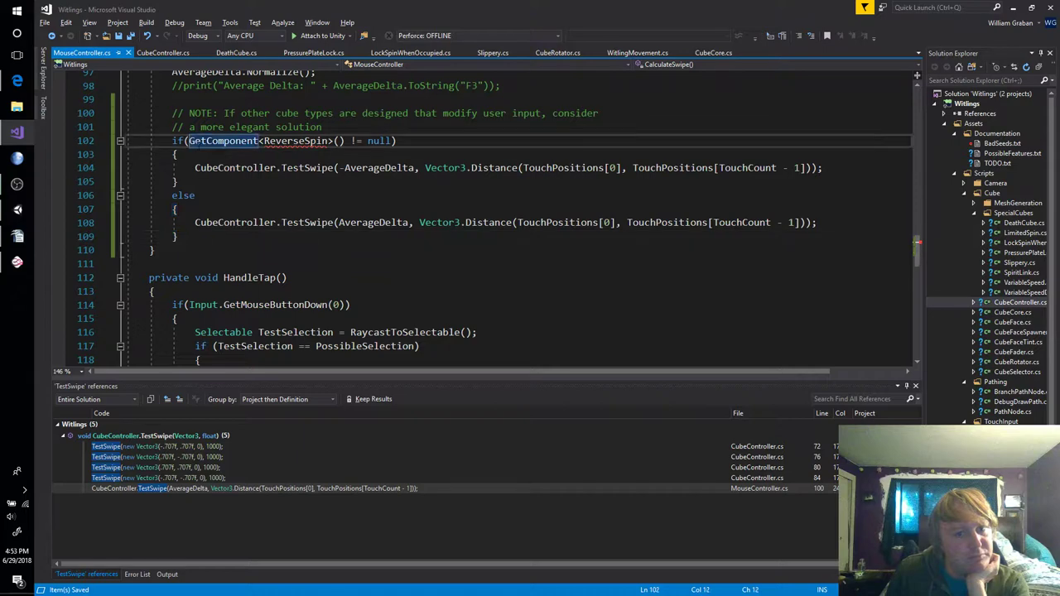
pyautogui.scroll(7, 513, 224)
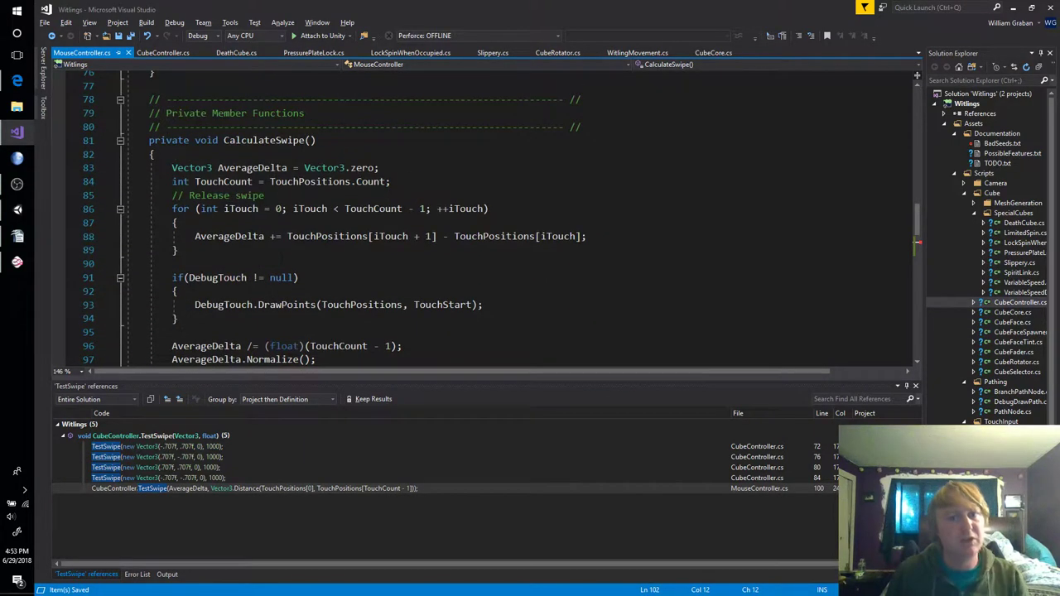
pyautogui.write('Cur')
pyautogui.press('BackSpace')
pyautogui.press('BackSpace')
pyautogui.press('BackSpace')
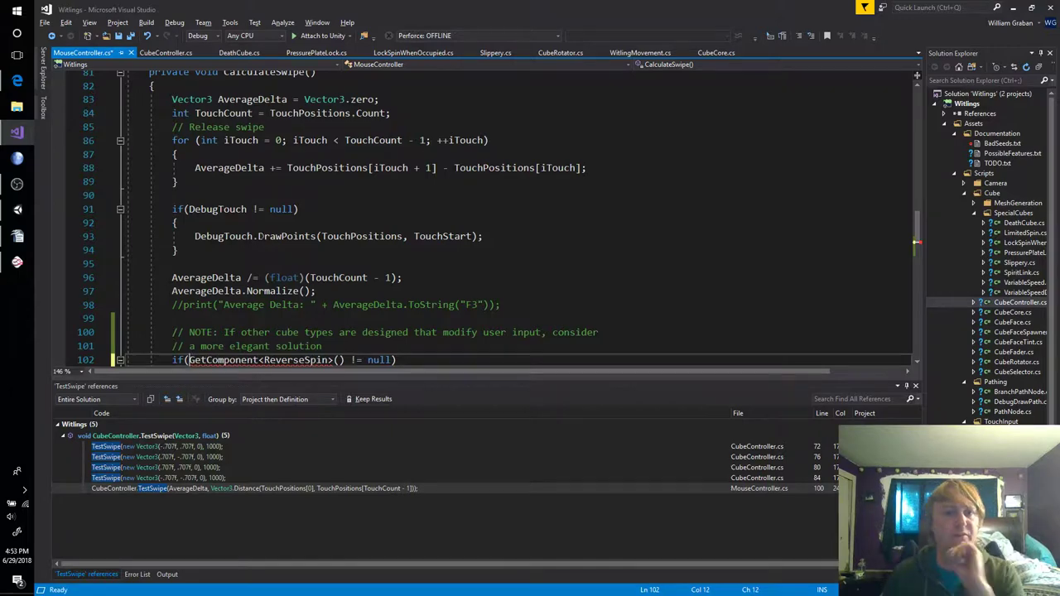
pyautogui.scroll(19, 282, 258)
pyautogui.scroll(5, 264, 236)
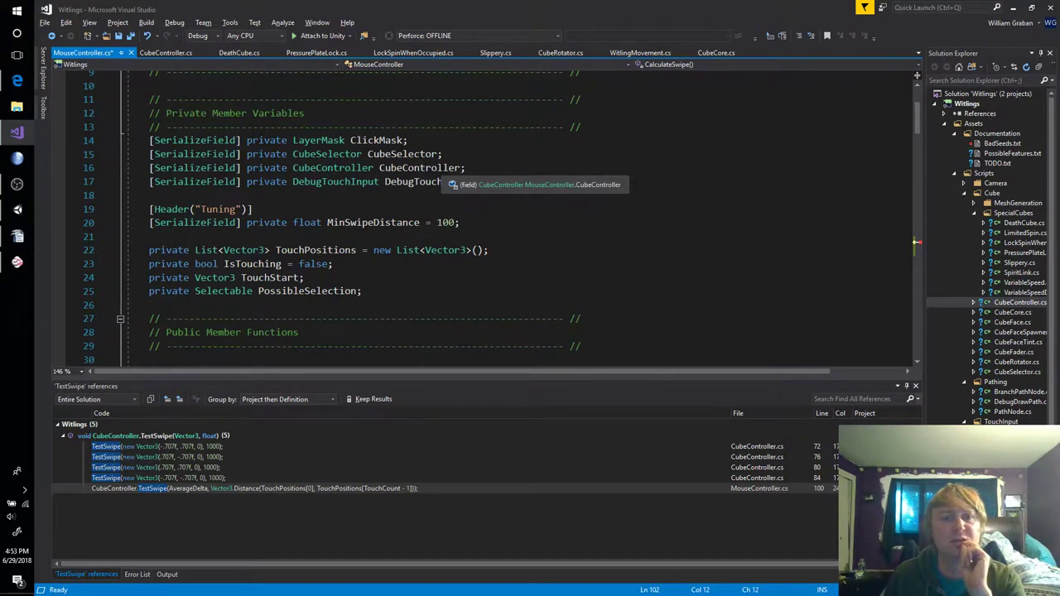
pyautogui.scroll(-20, 498, 316)
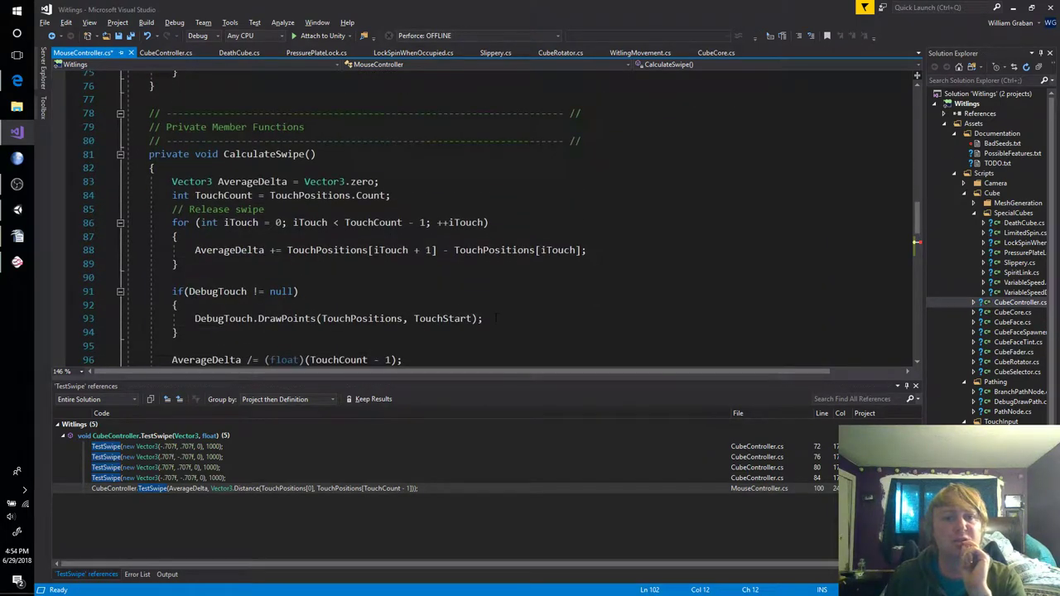
# Inspect the SelectedCube null check in CubeController.cs's TestSwipe method
pyautogui.click(161, 53)
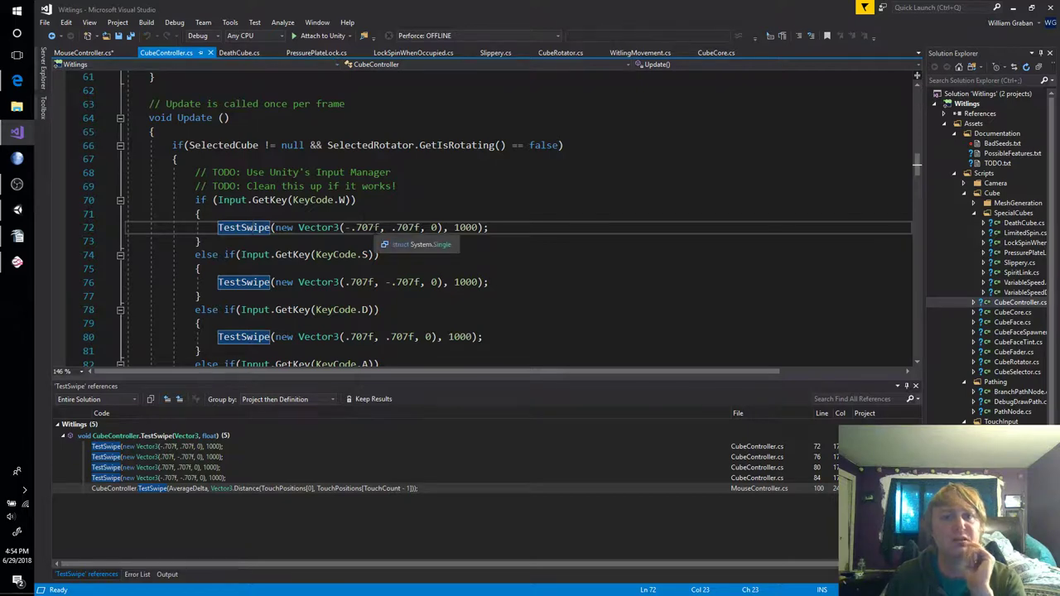
pyautogui.scroll(-5, 388, 236)
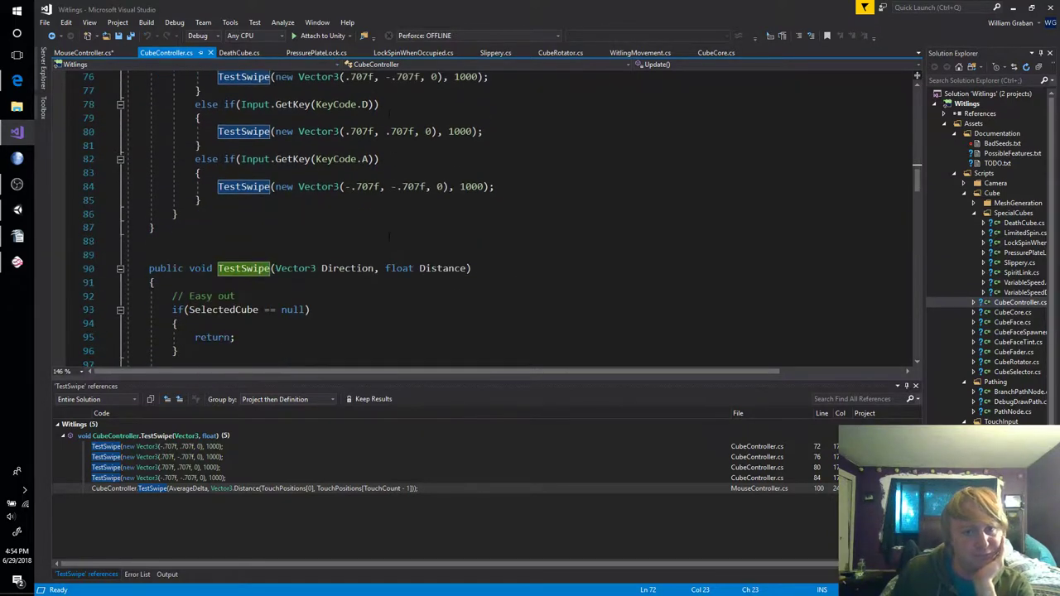
pyautogui.scroll(-2, 388, 237)
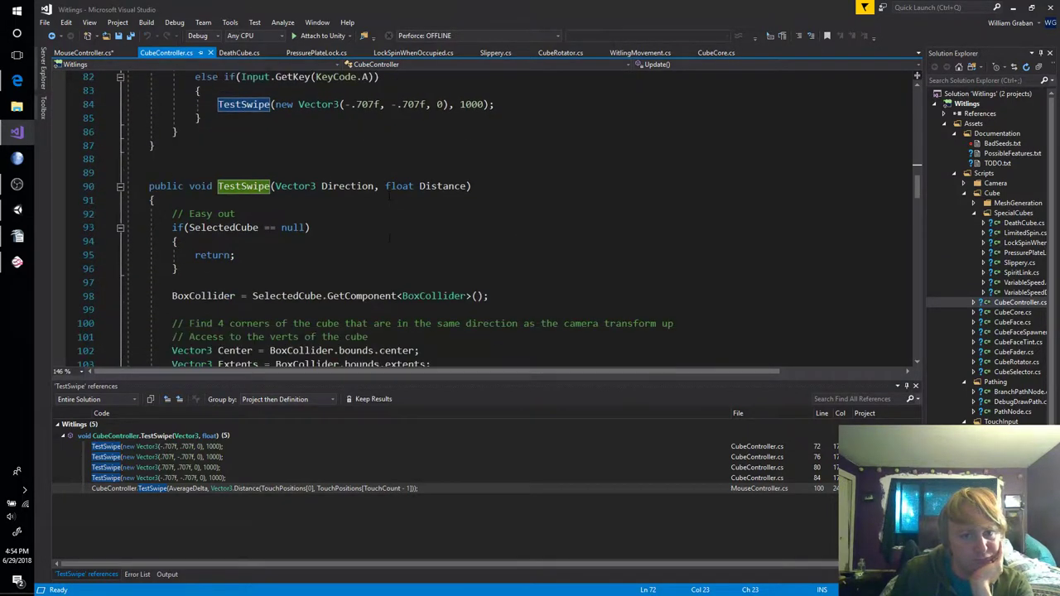
pyautogui.click(235, 228)
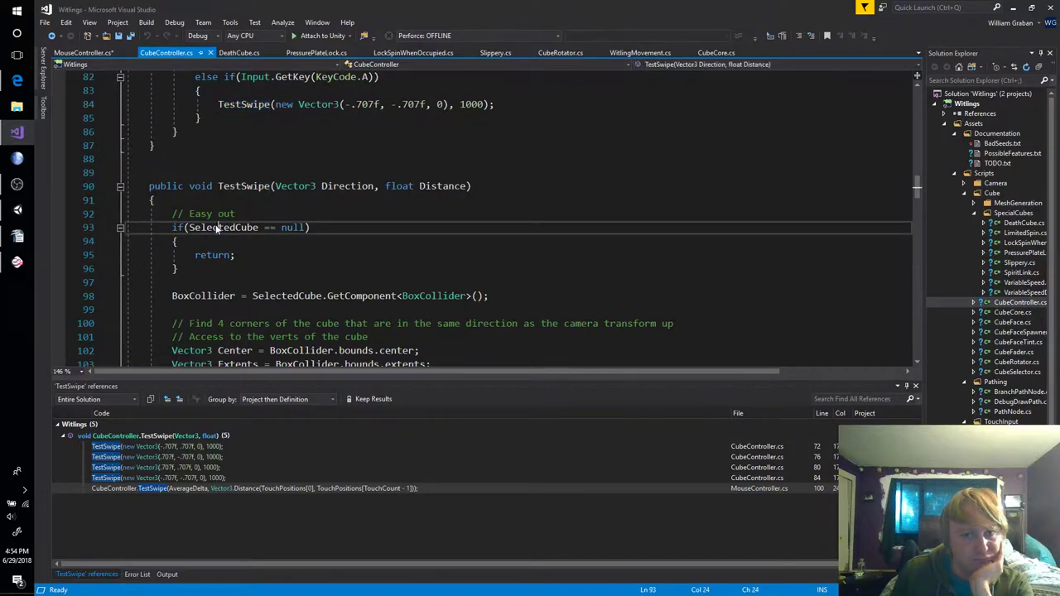
# Back in MouseController.cs, begin typing 'CubeController.Sele' before GetComponent on line 102
pyautogui.click(84, 53)
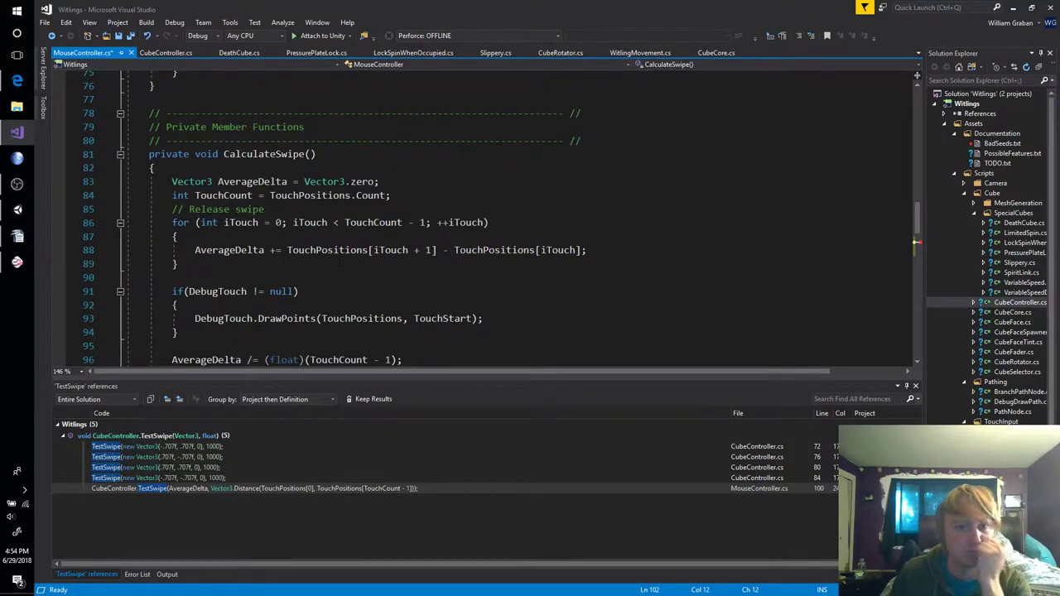
pyautogui.scroll(-6, 496, 215)
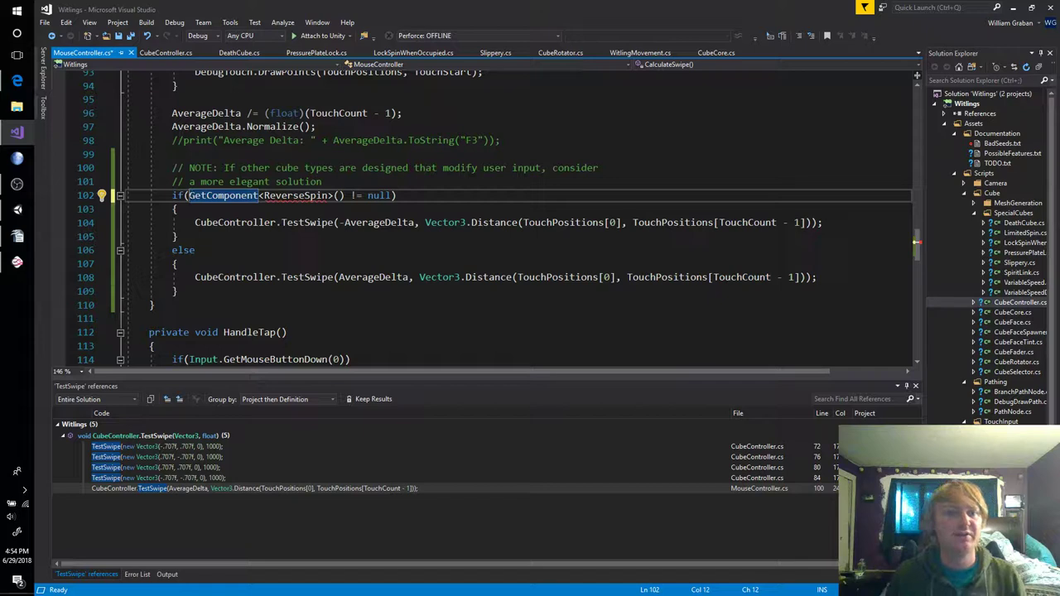
pyautogui.write('CubeCo')
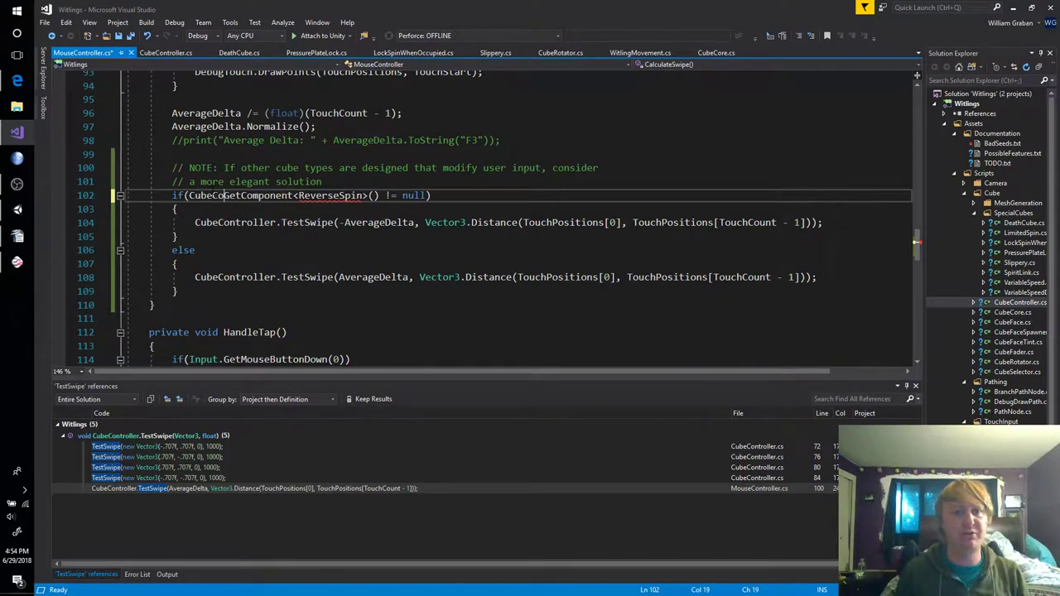
pyautogui.write('ntroller.')
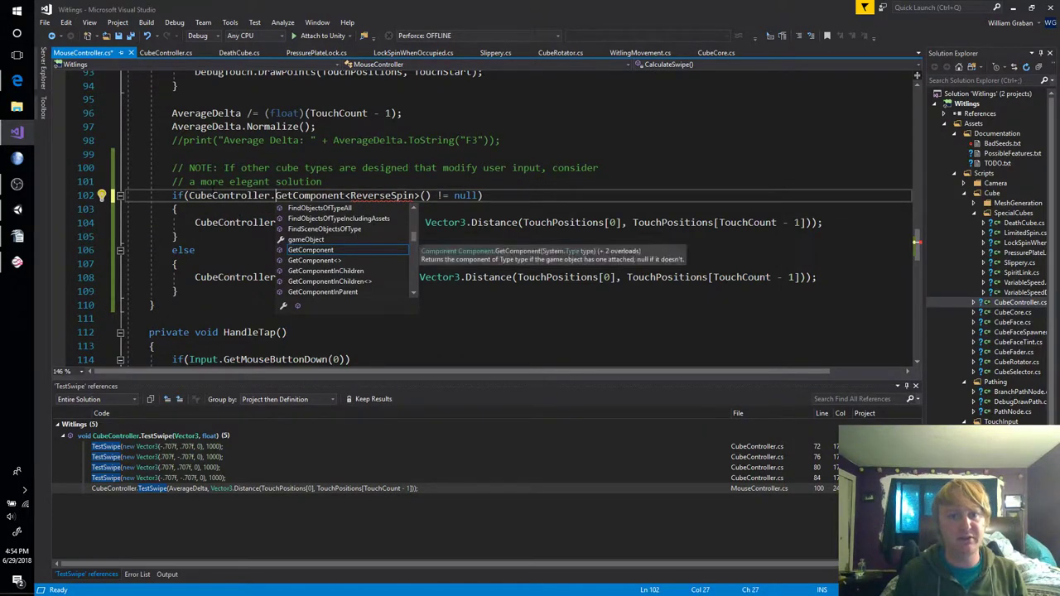
pyautogui.write('Sele')
# Complete line 102 as CubeController.GetSelectedCube().GetComponent<ReverseSpin>() and bring up CubeController.cs
pyautogui.press('BackSpace')
pyautogui.press('BackSpace')
pyautogui.press('BackSpace')
pyautogui.press('BackSpace')
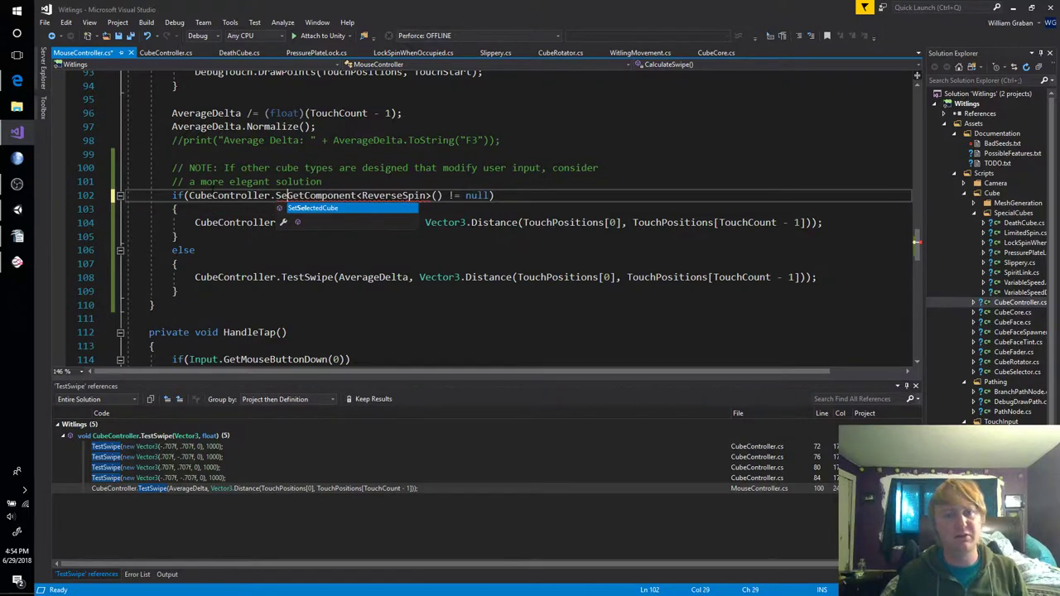
pyautogui.write('GetSelectedC')
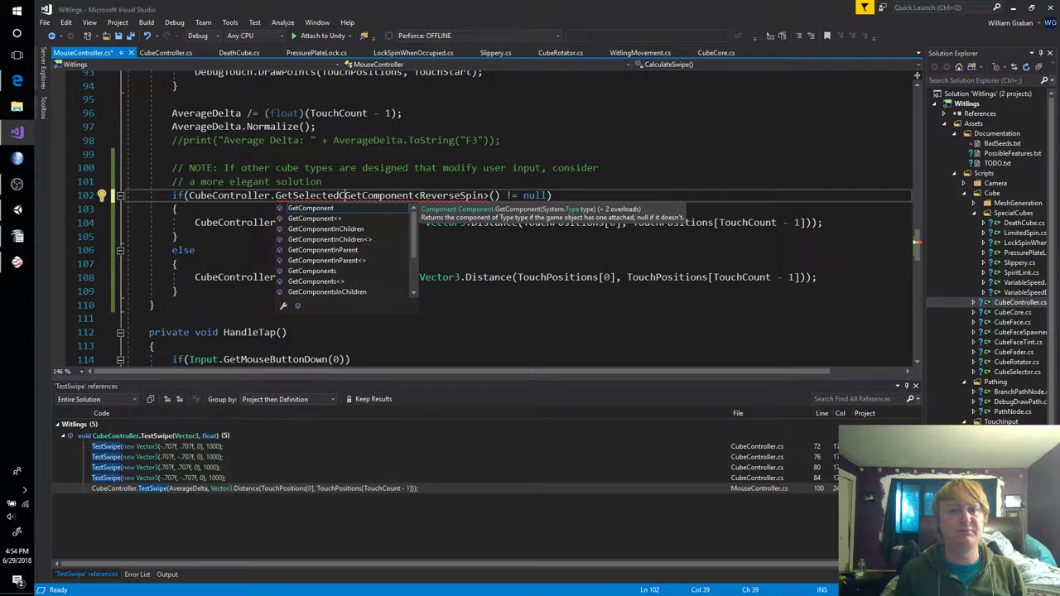
pyautogui.write('ube().')
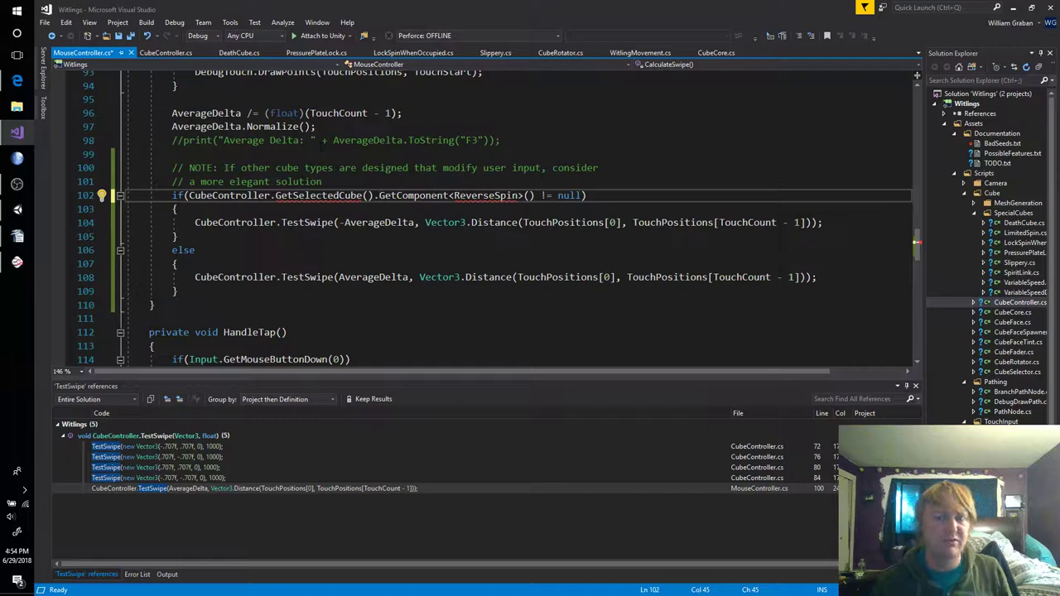
pyautogui.click(166, 52)
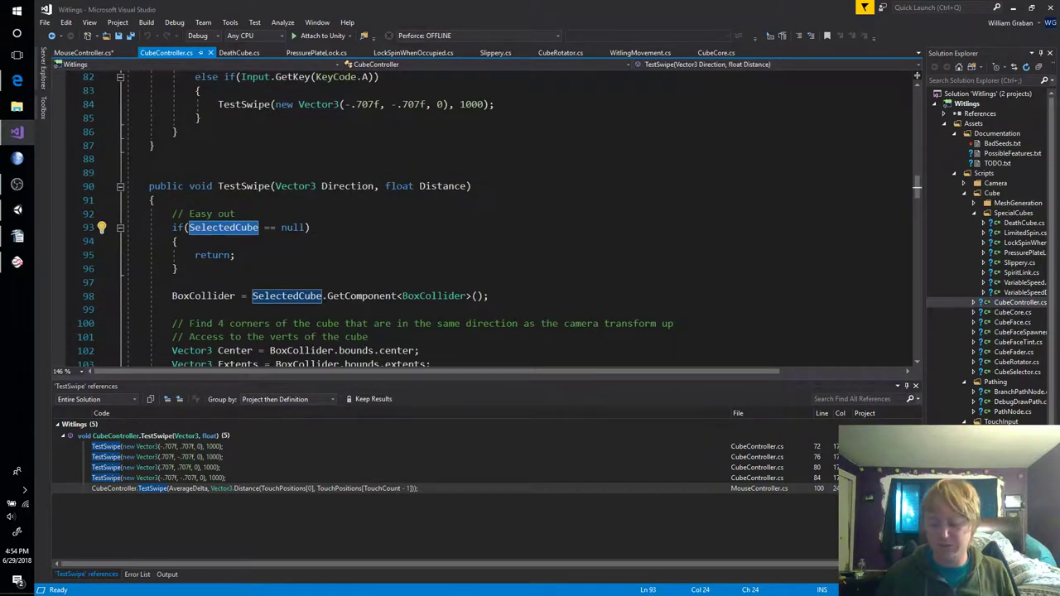
# Add 'public Transform GetSelectedCube() { return SelectedCube; }' at the end of CubeController.cs and save
pyautogui.hotkey('ctrl', 'End')
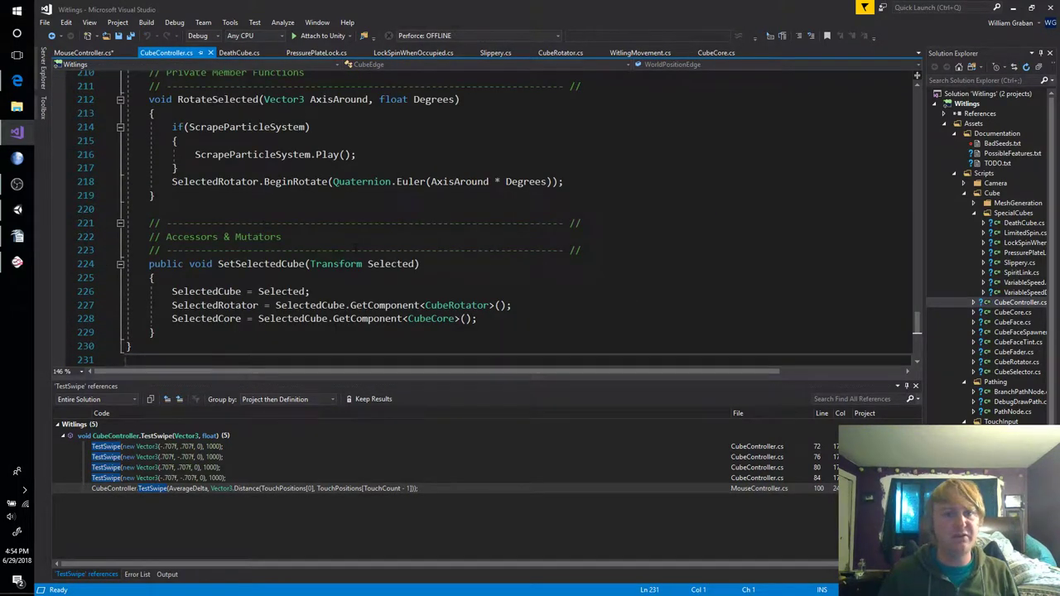
pyautogui.click(259, 331)
pyautogui.press('Return')
pyautogui.press('Return')
pyautogui.write('p')
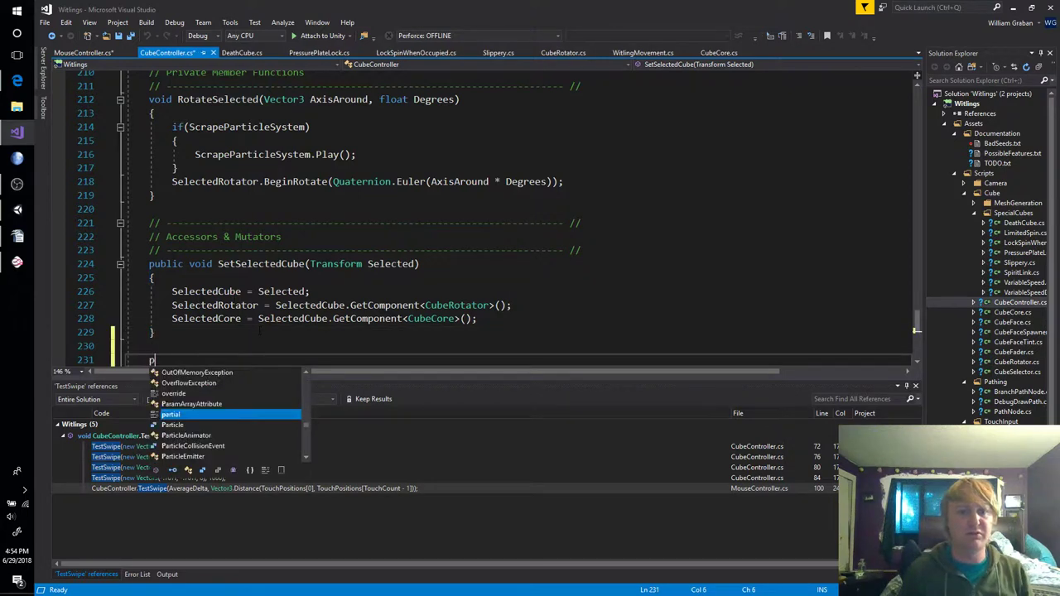
pyautogui.write('ublic Sel')
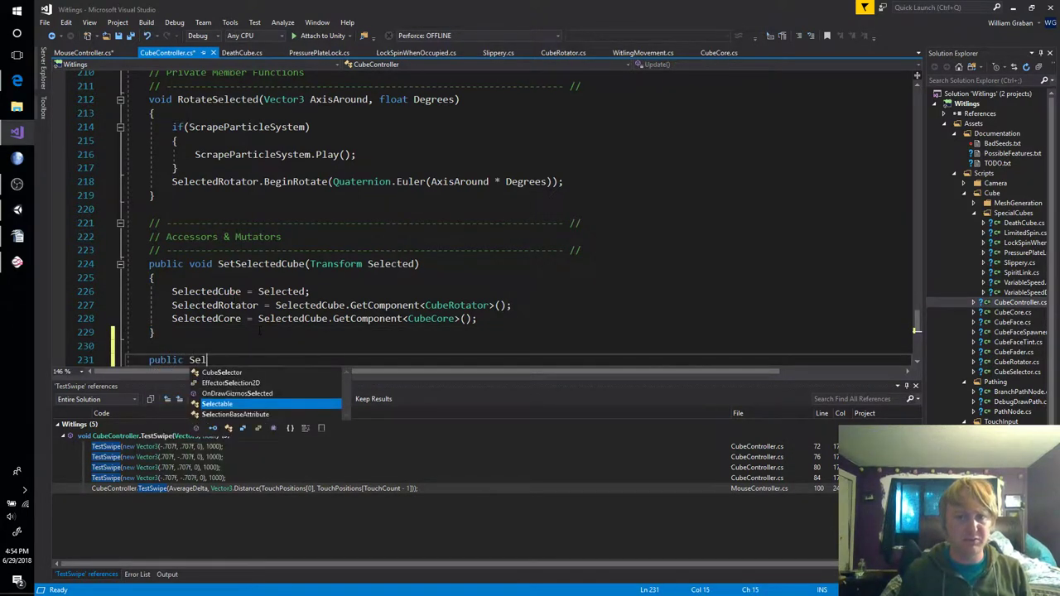
pyautogui.write('ecte')
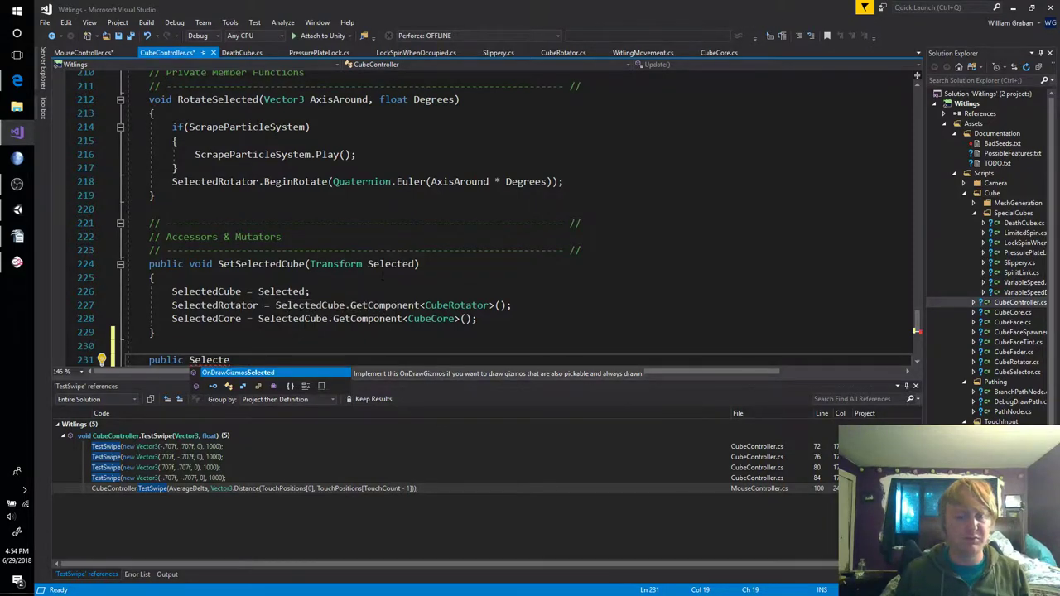
pyautogui.hotkey('ctrl', 'shift', 'Left')
pyautogui.write('Transform G3e')
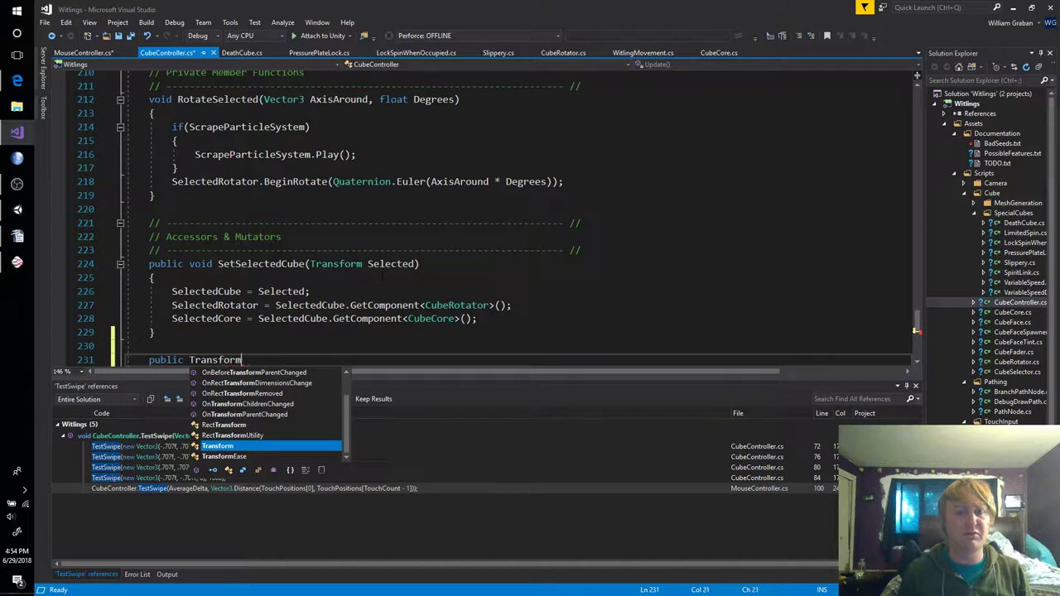
pyautogui.press('BackSpace')
pyautogui.press('BackSpace')
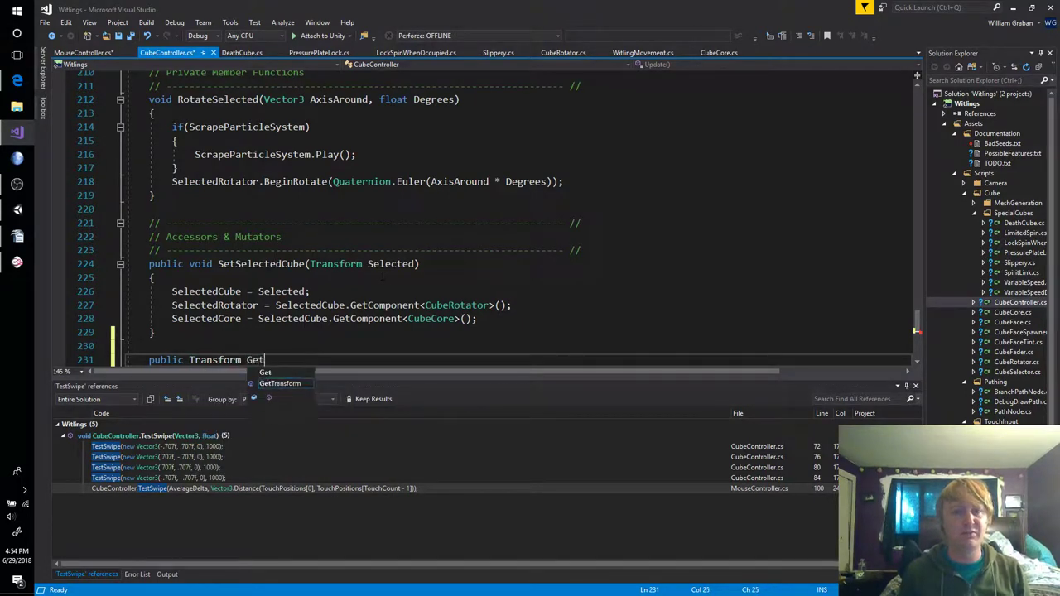
pyautogui.write('etSelectedCube() { r')
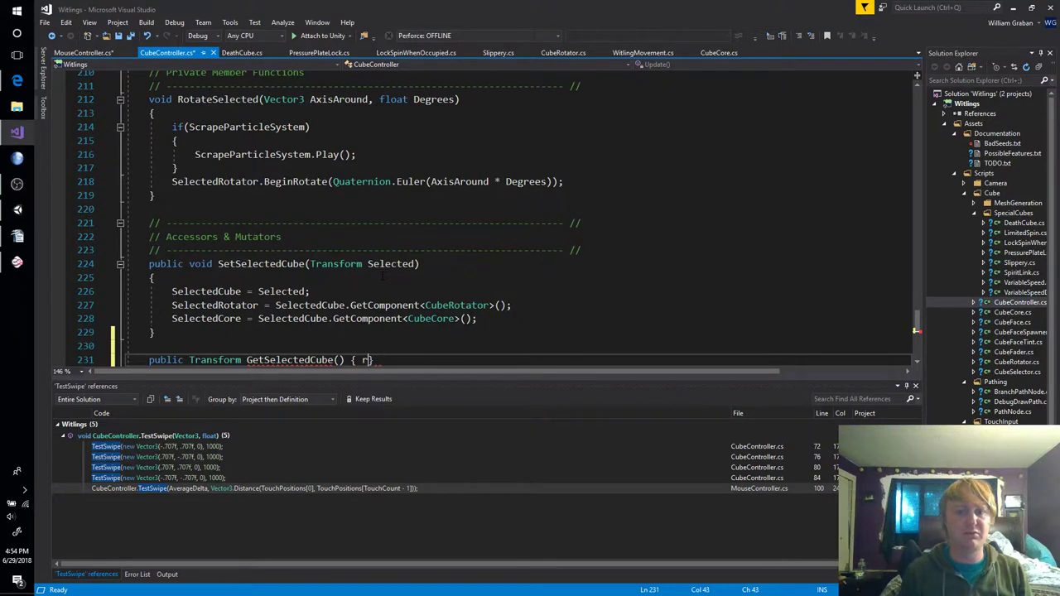
pyautogui.write('eturn ')
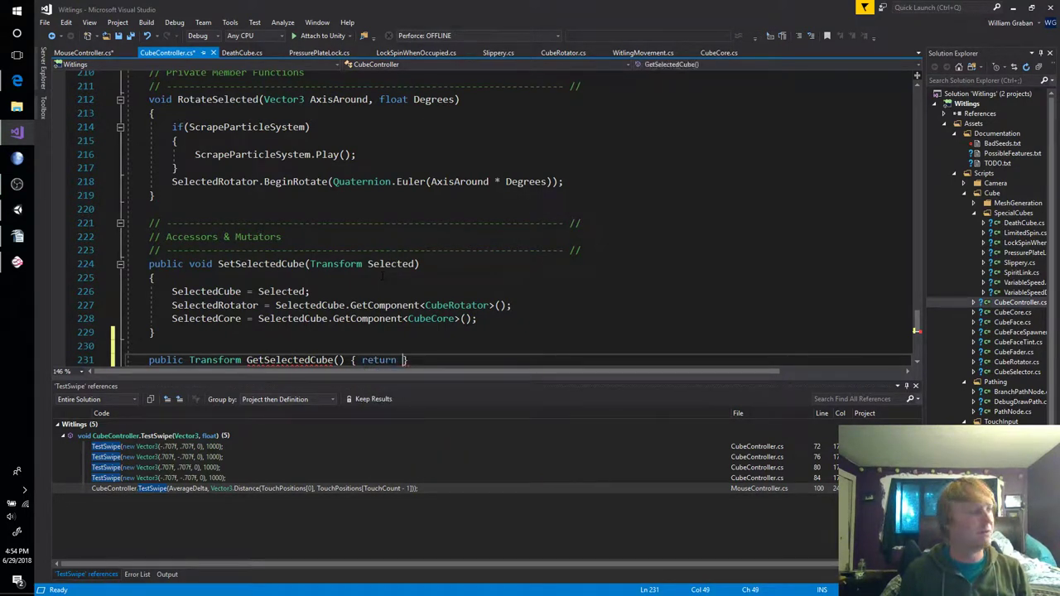
pyautogui.write(' SelectedCu')
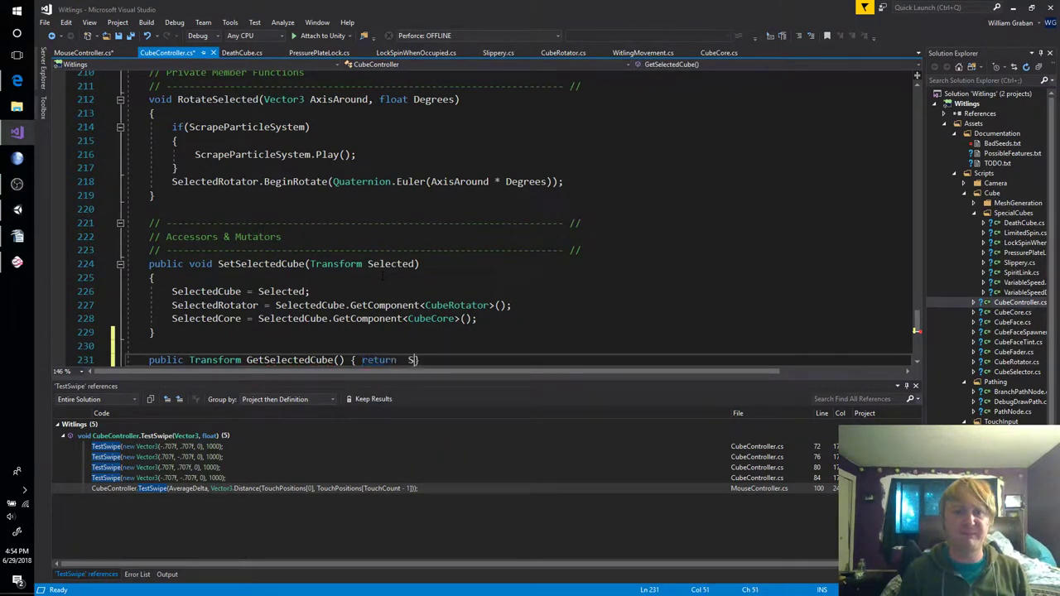
pyautogui.write(';')
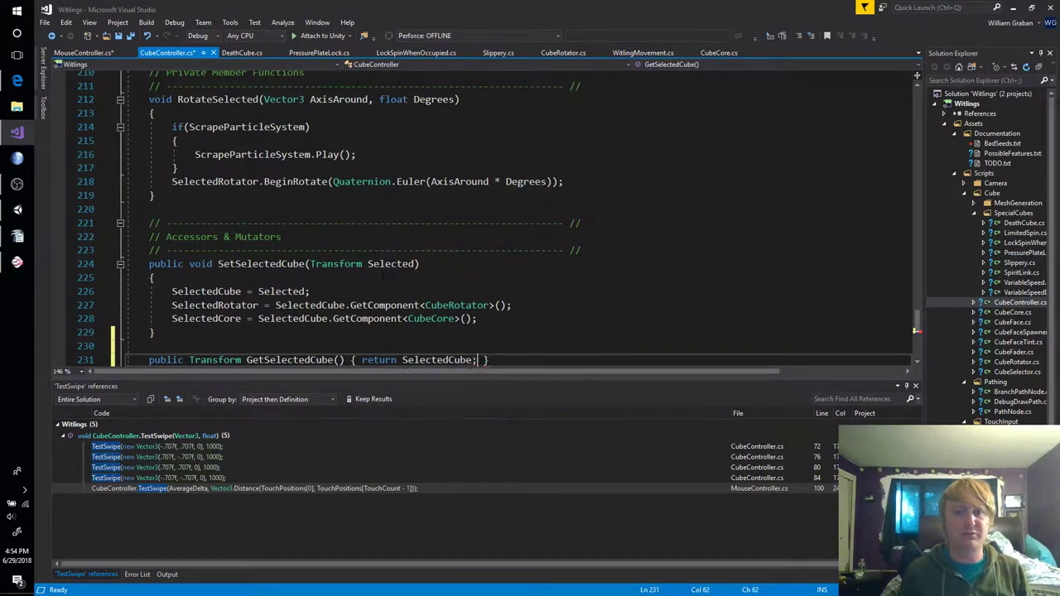
pyautogui.hotkey('ctrl', 's')
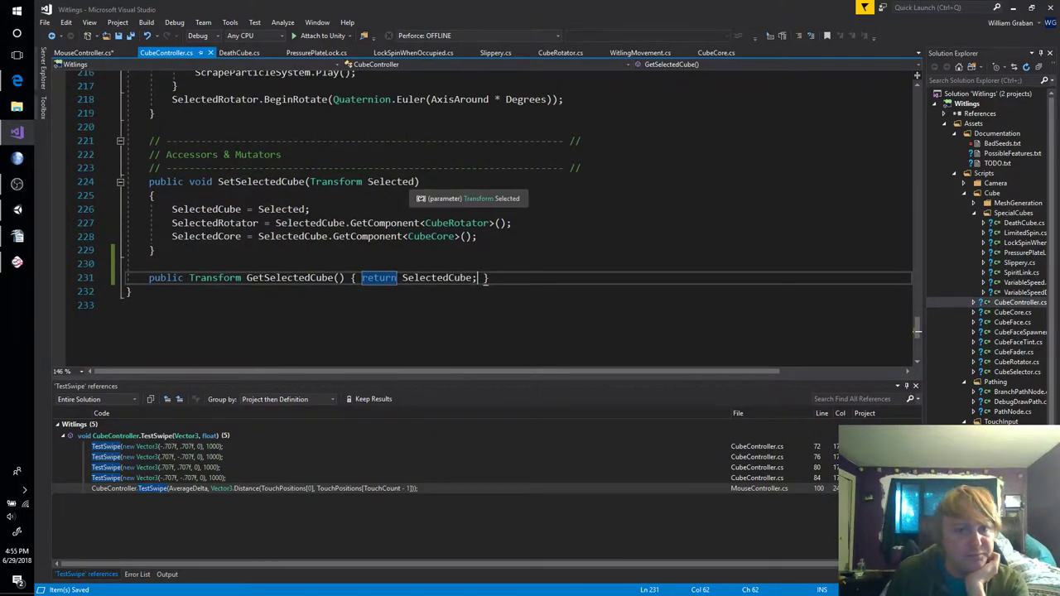
# Save MouseController.cs and switch over to Unity
pyautogui.click(91, 53)
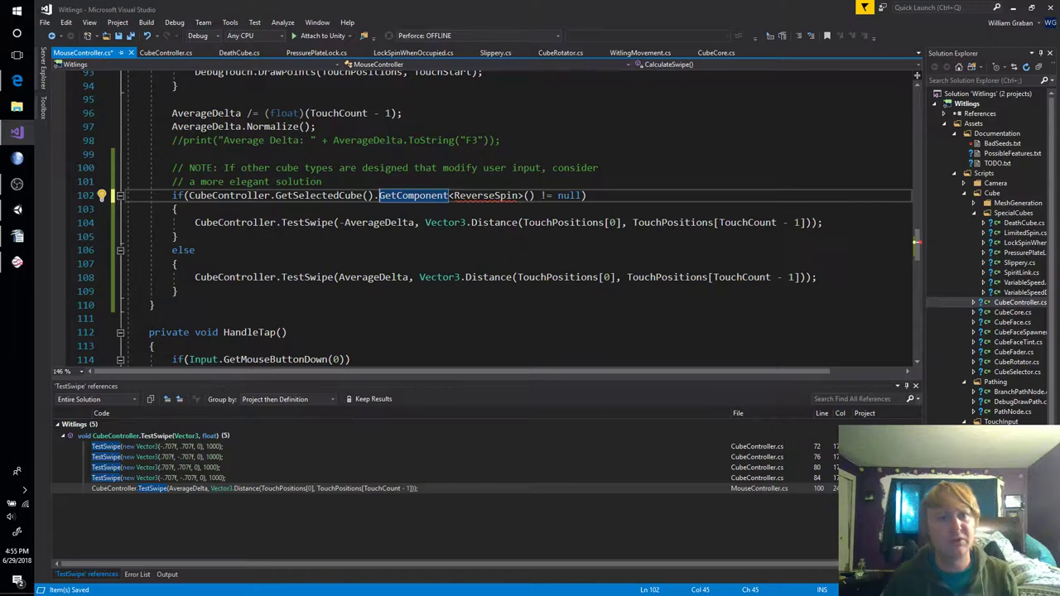
pyautogui.hotkey('ctrl', 's')
pyautogui.hotkey('alt', 'Tab')
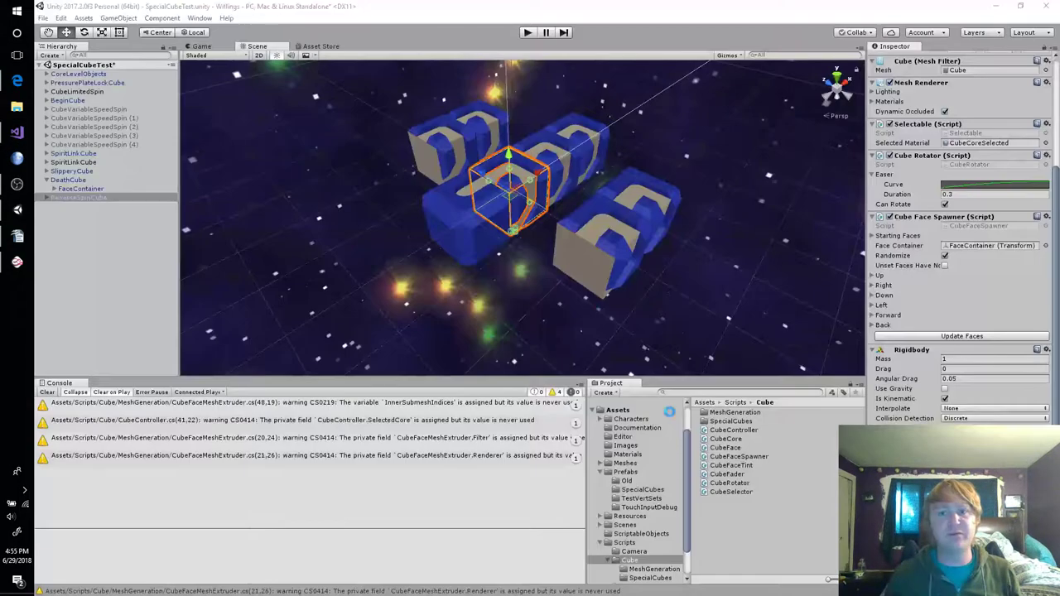
# Create a new C# script named ReverseSpin in the Cube scripts folder
pyautogui.rightClick(741, 519)
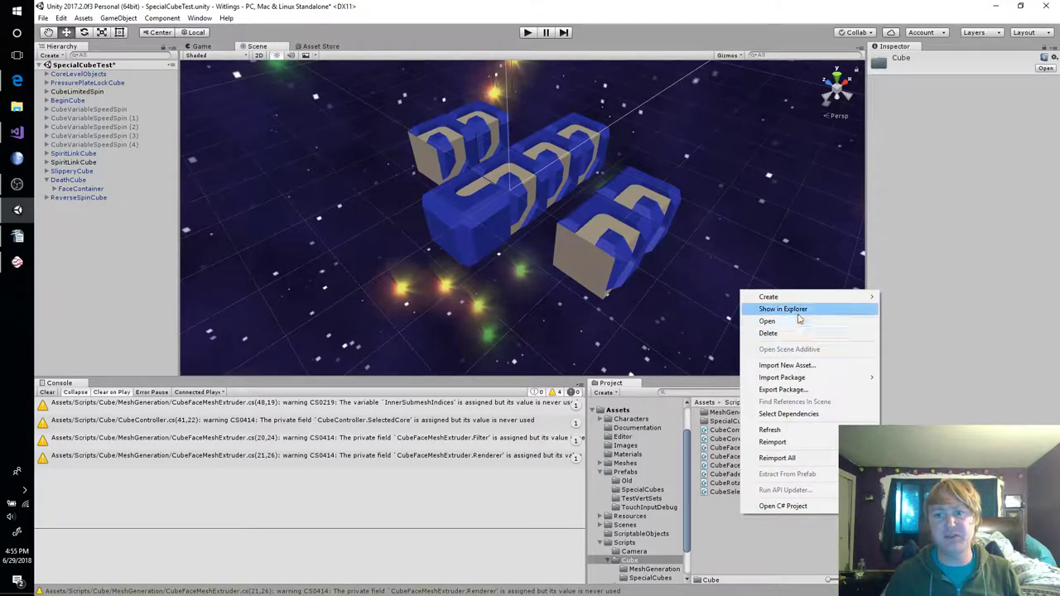
pyautogui.moveTo(770, 298)
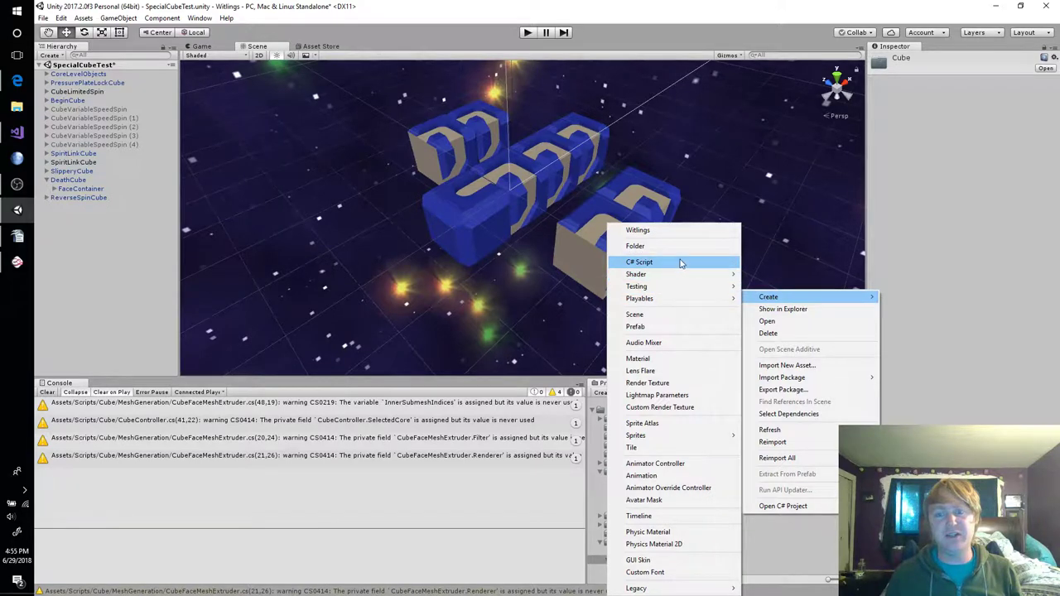
pyautogui.click(680, 262)
pyautogui.write('Rever')
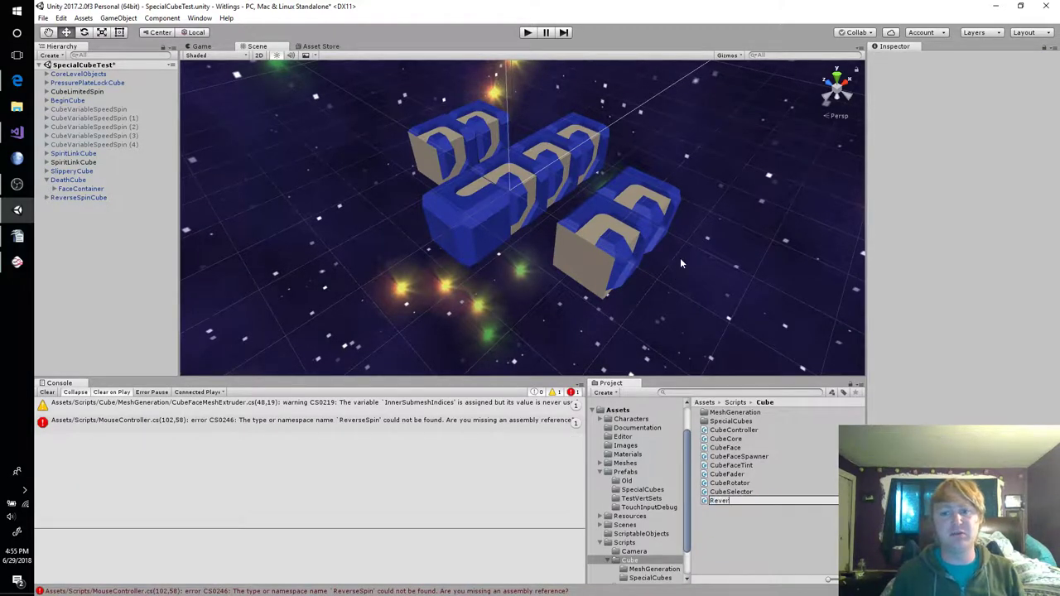
pyautogui.write('seSpin')
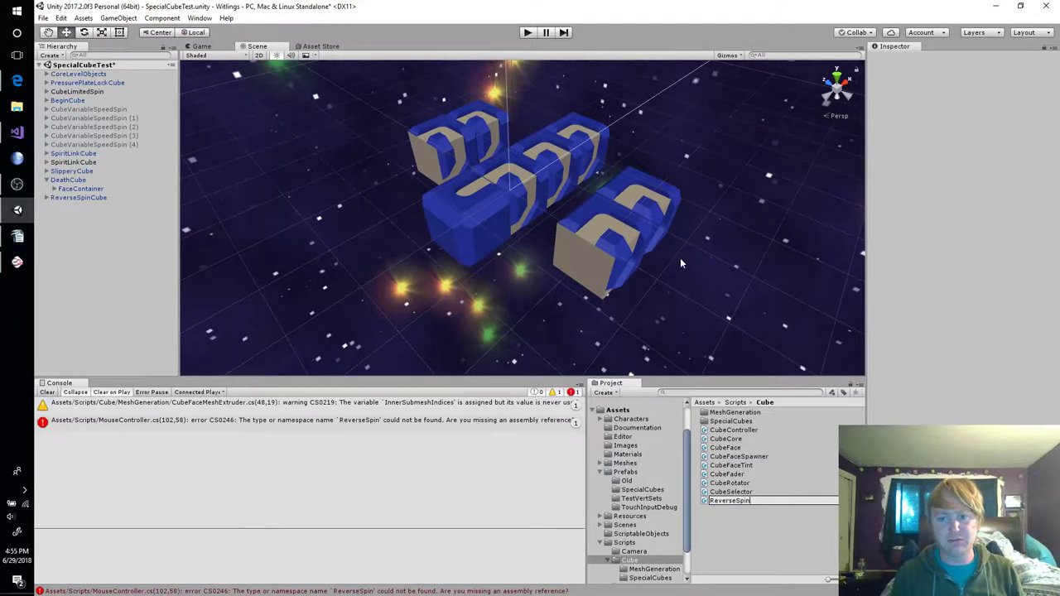
pyautogui.press('Return')
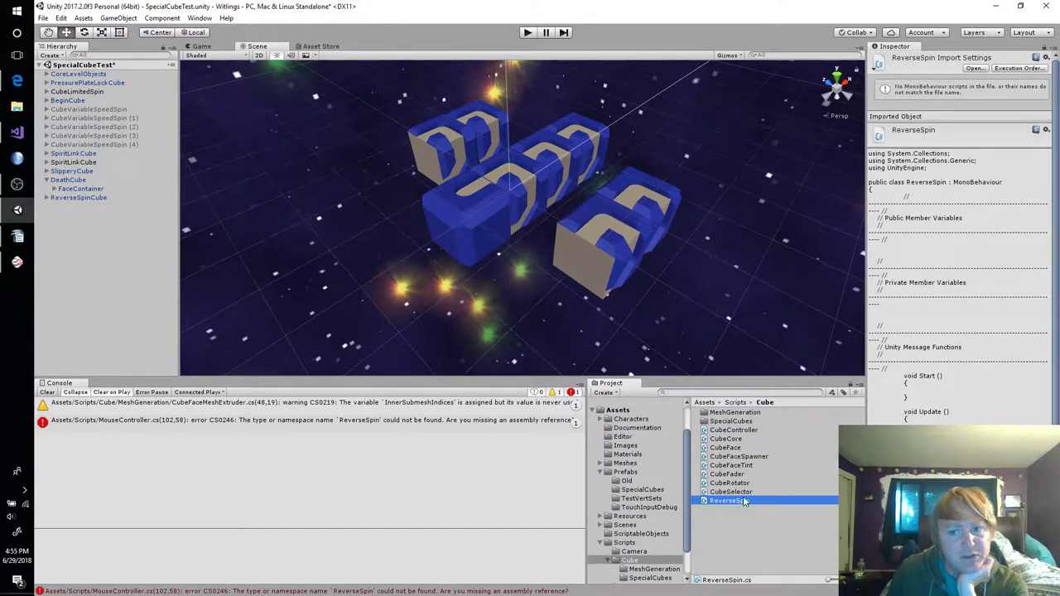
# Move the accidentally relocated CubeSelector script from SpecialCubes back into the Cube folder
pyautogui.moveTo(743, 502); pyautogui.dragTo(731, 424)
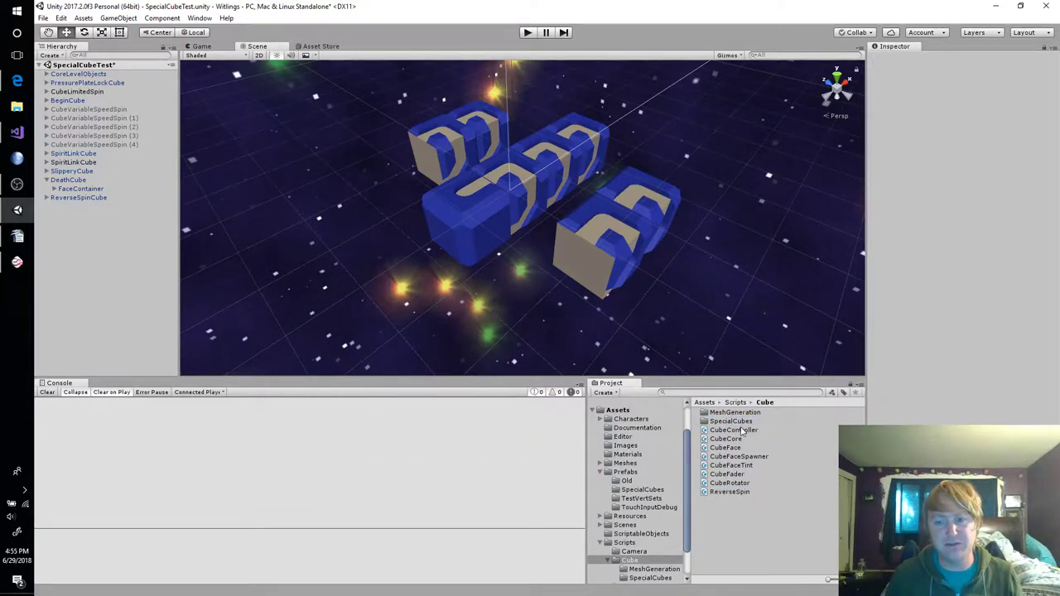
pyautogui.doubleClick(732, 422)
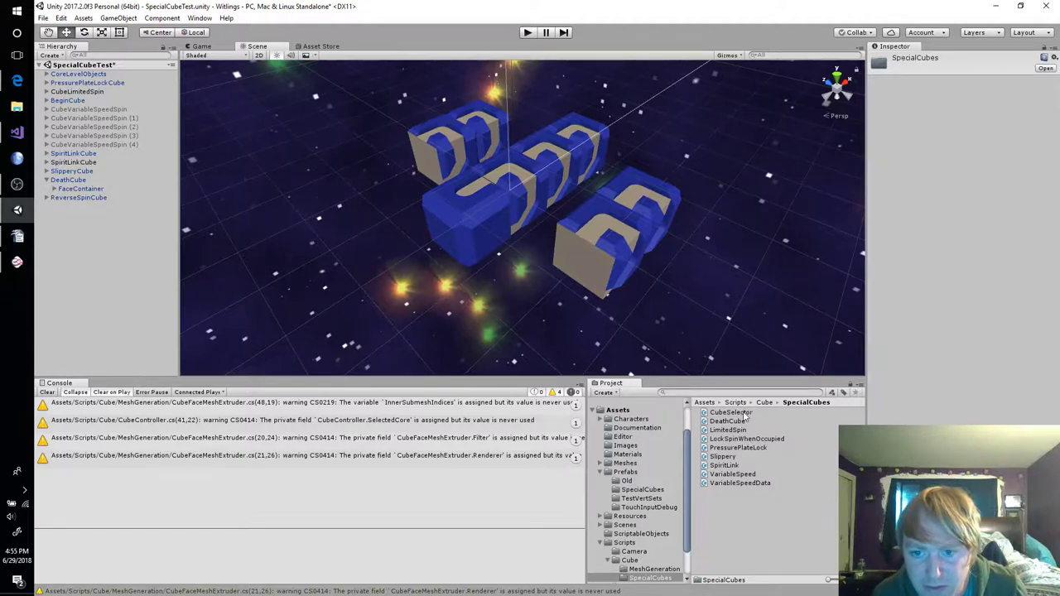
pyautogui.click(743, 412)
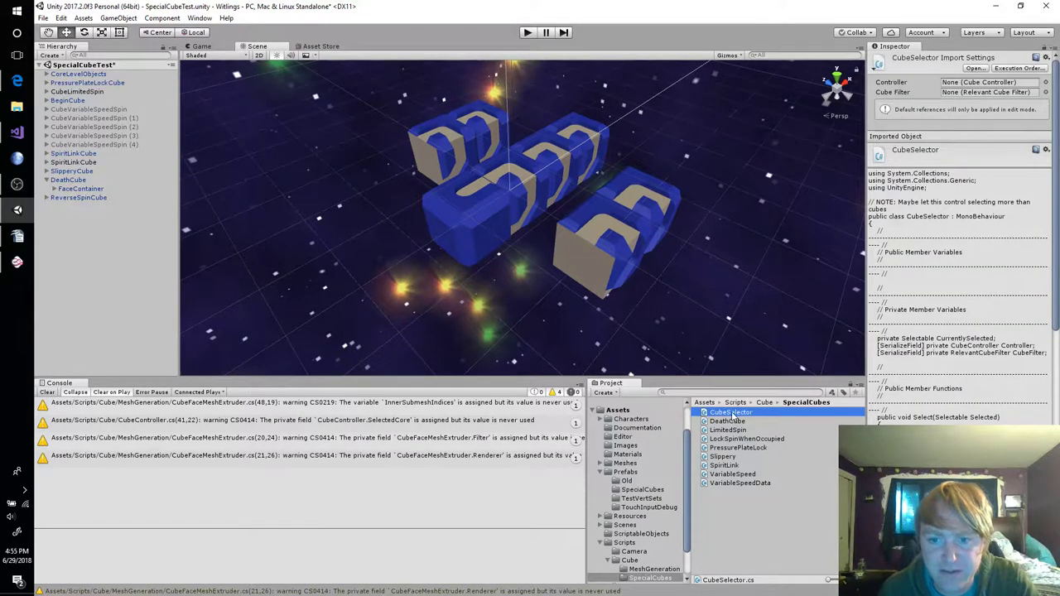
pyautogui.scroll(-3, 687, 476)
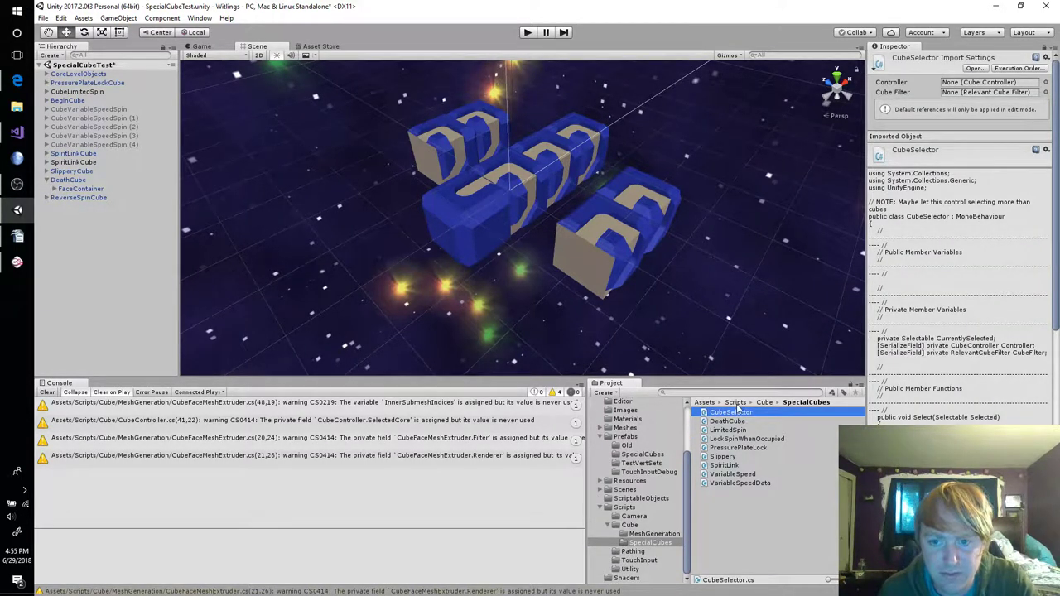
pyautogui.moveTo(737, 414); pyautogui.dragTo(634, 526)
# Move ReverseSpin into SpecialCubes, confirm it arrived, and select ReverseSpinCube
pyautogui.click(641, 527)
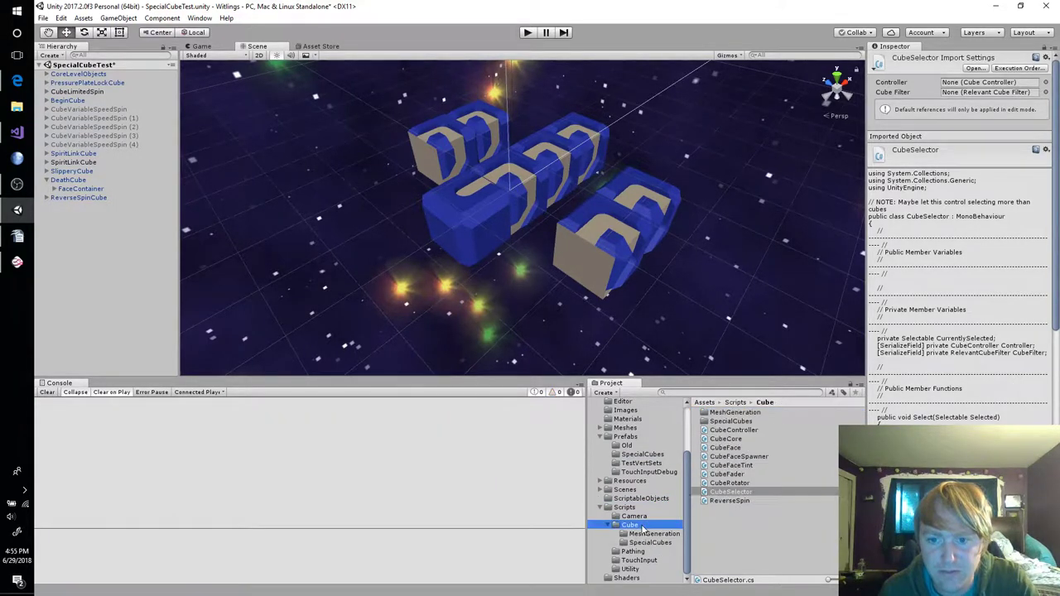
pyautogui.click(733, 501)
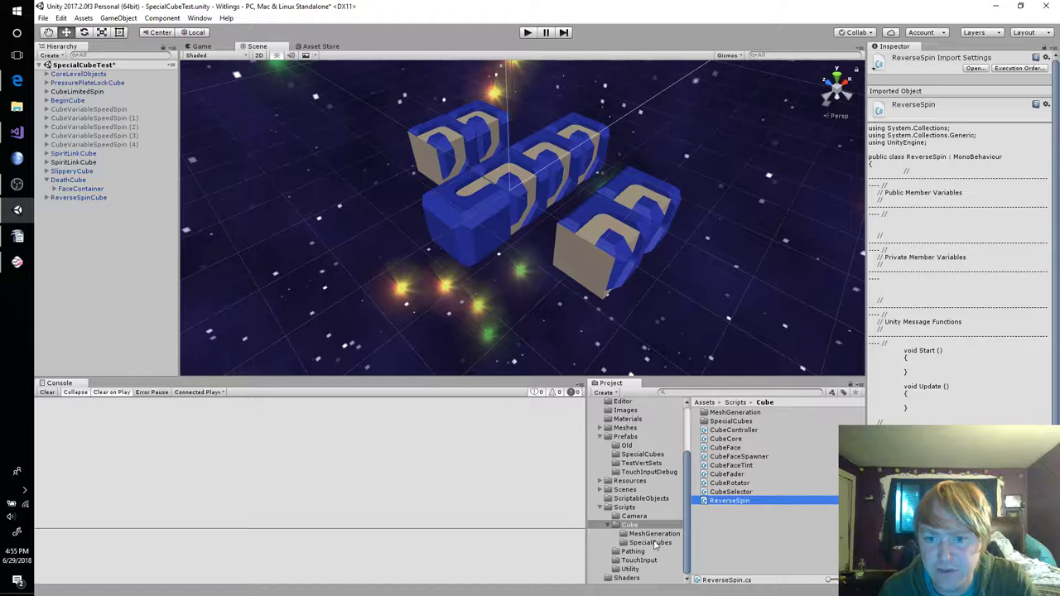
pyautogui.click(654, 543)
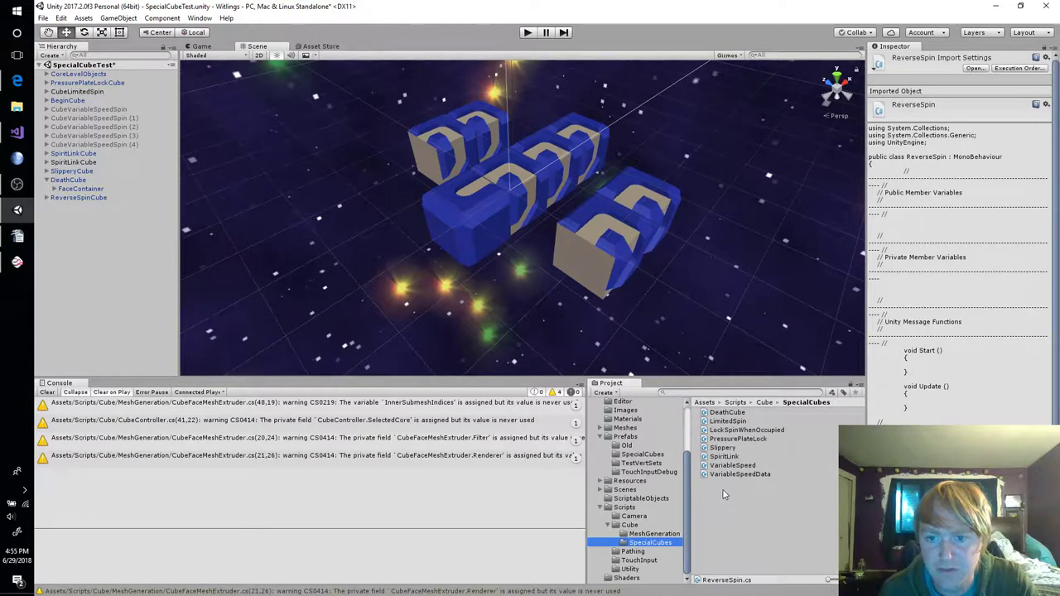
pyautogui.click(629, 525)
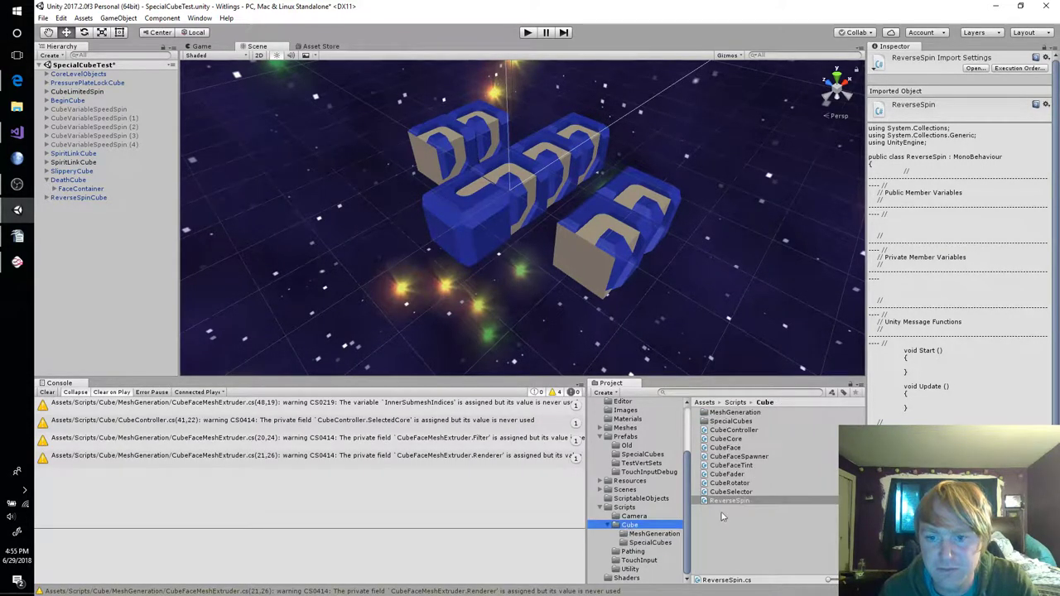
pyautogui.click(733, 500)
pyautogui.moveTo(728, 501); pyautogui.dragTo(647, 547)
pyautogui.click(647, 545)
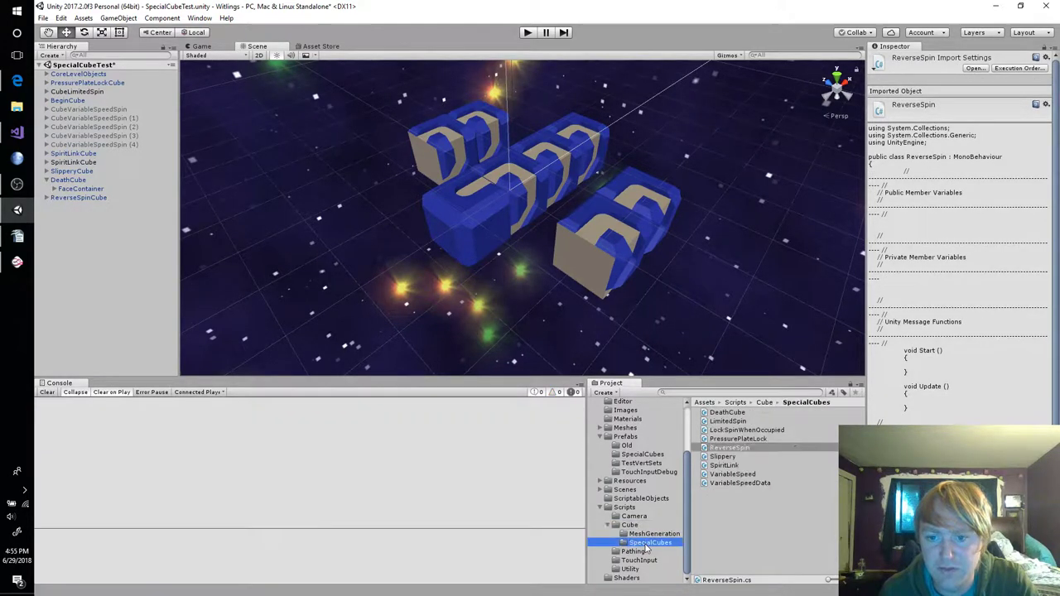
pyautogui.click(94, 198)
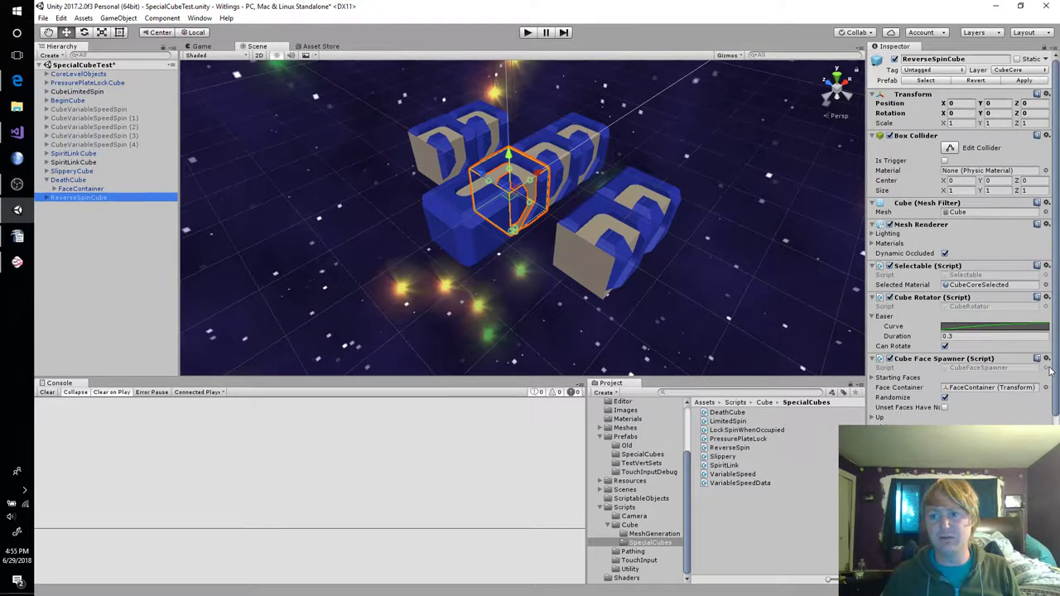
# Add the Reverse Spin script to ReverseSpinCube via the component search 'rev'
pyautogui.scroll(-5, 1045, 377)
pyautogui.hotkey('ctrl', 'shift', 'a')
pyautogui.write('rev')
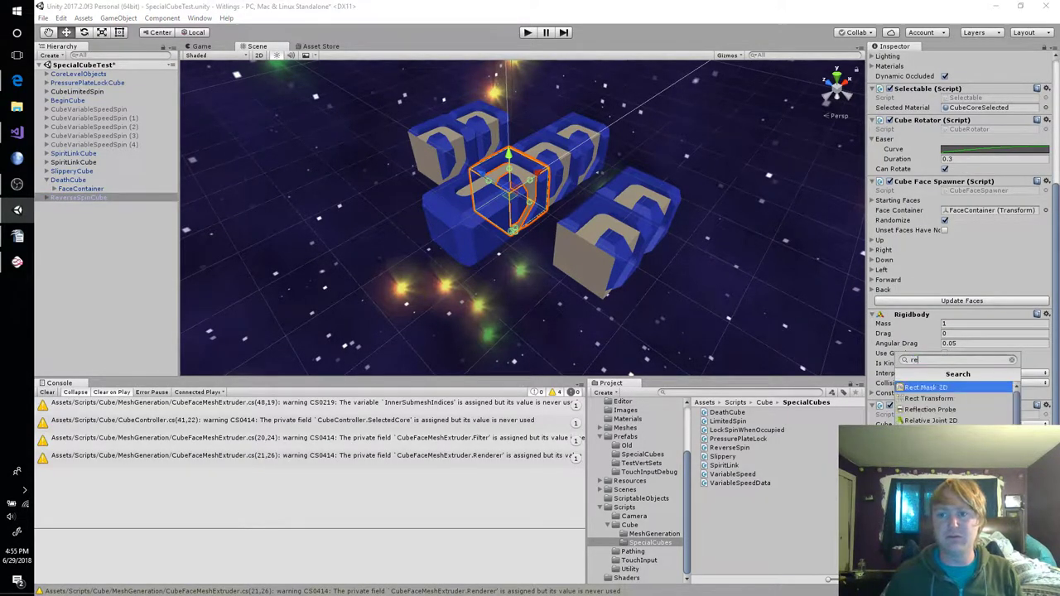
pyautogui.click(925, 388)
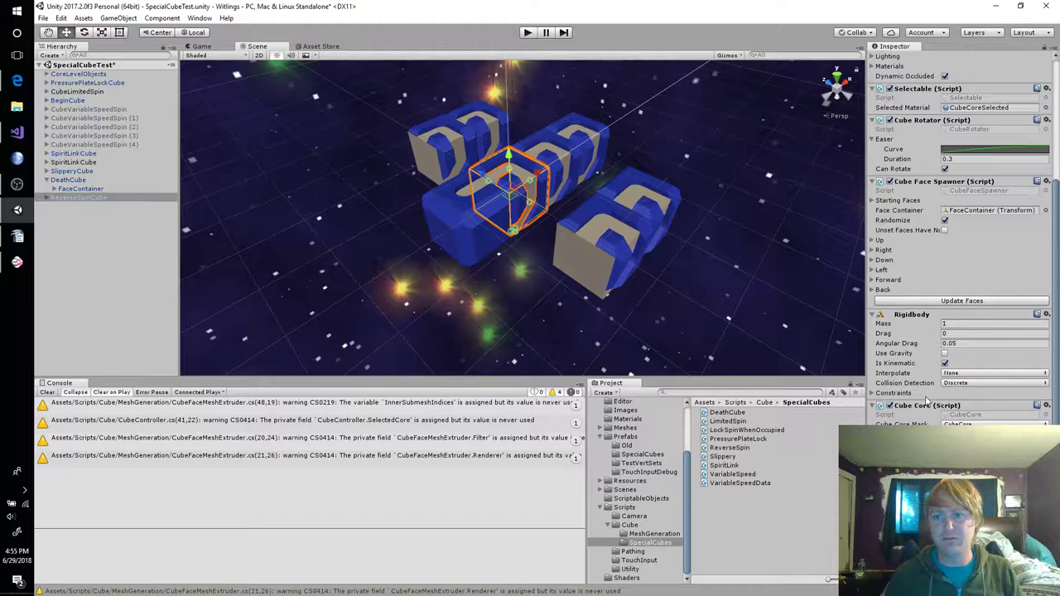
# Enter play mode and swipe the blue cube and the whole assembly to test rotation
pyautogui.click(527, 32)
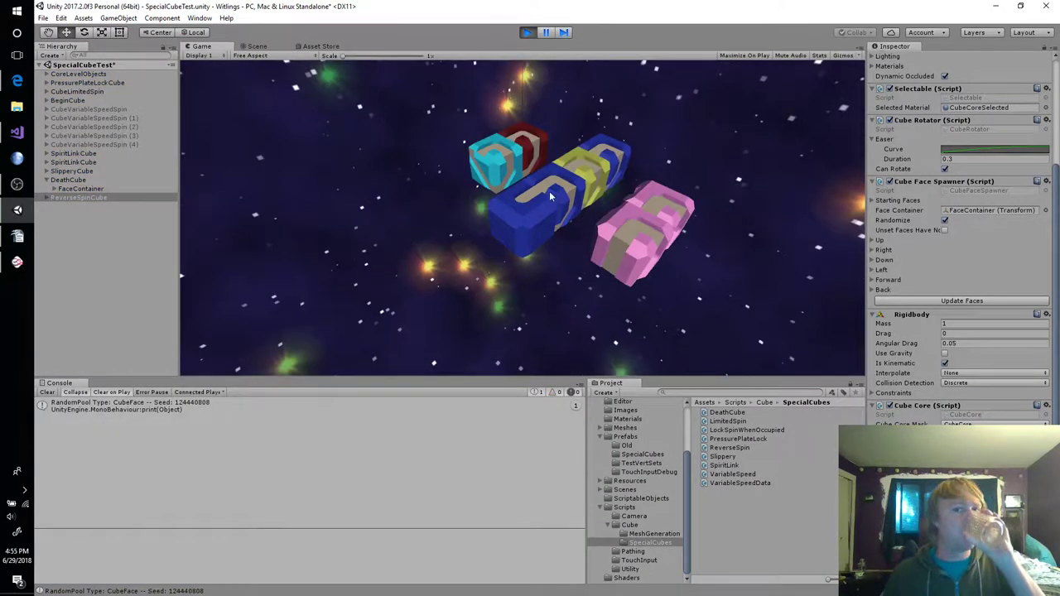
pyautogui.click(524, 207)
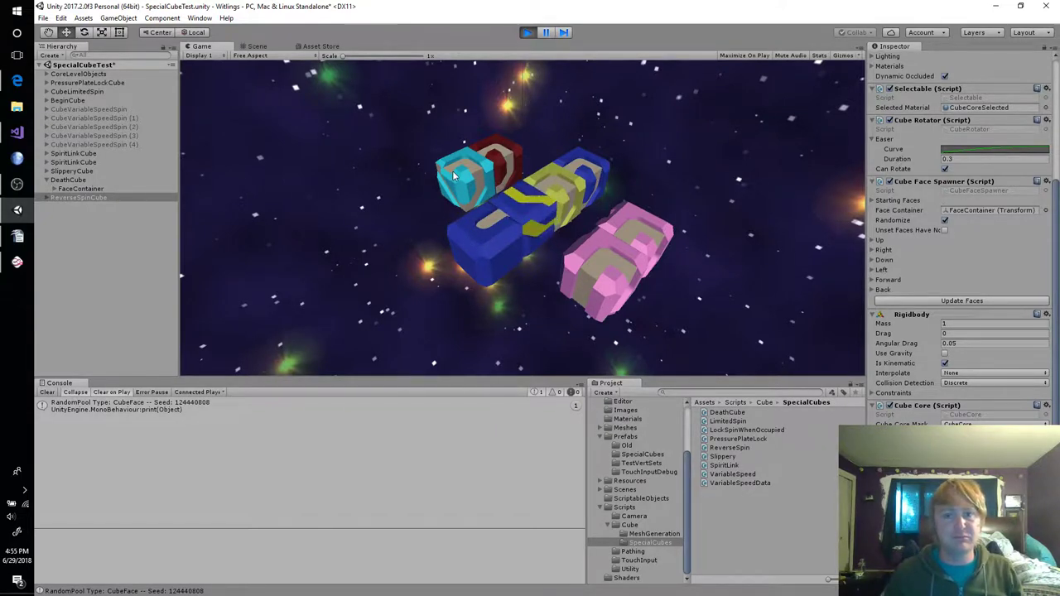
pyautogui.click(502, 216)
pyautogui.click(501, 216)
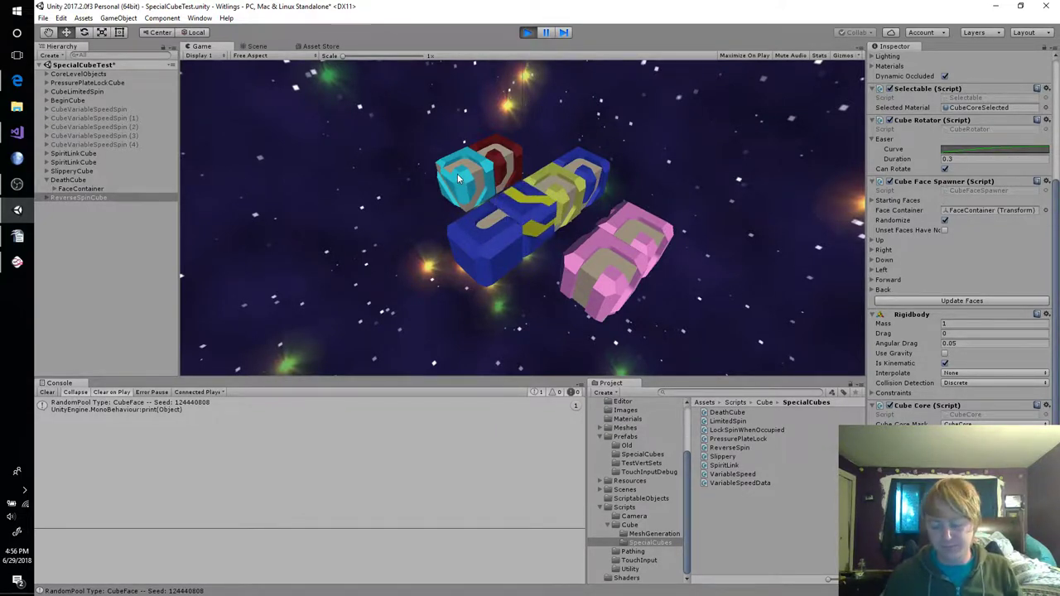
pyautogui.click(457, 178)
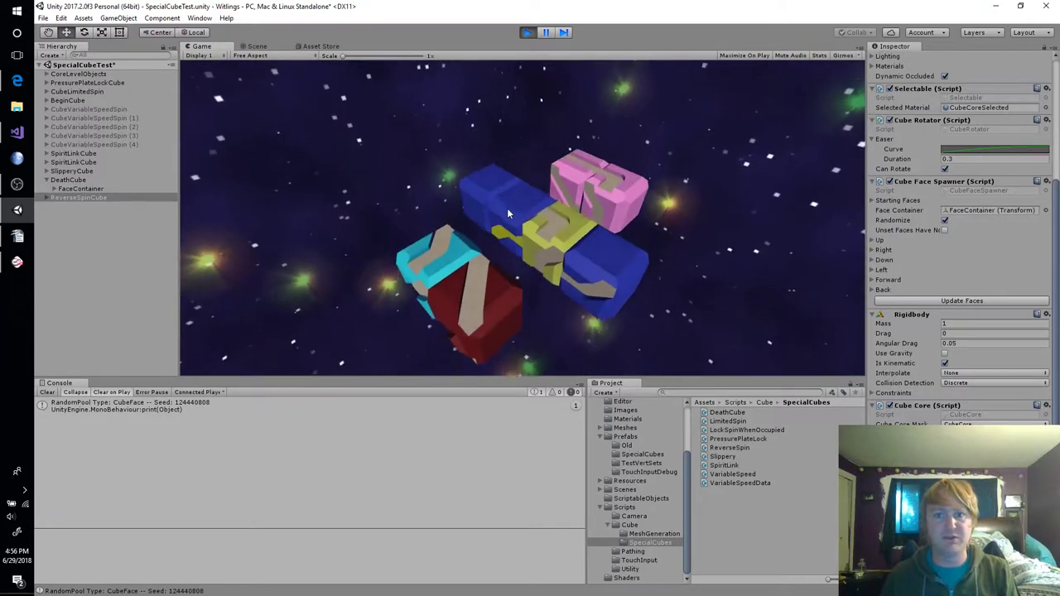
pyautogui.click(521, 204)
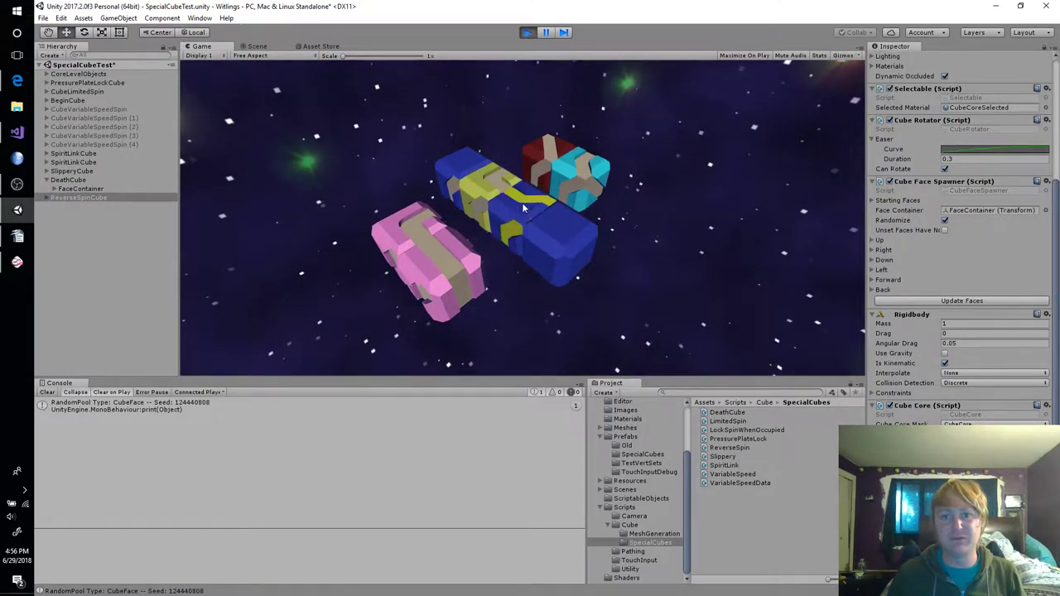
# Stop play mode, check the ReverseSpin line in MouseController.cs, and bring up the Mischief notes
pyautogui.click(527, 33)
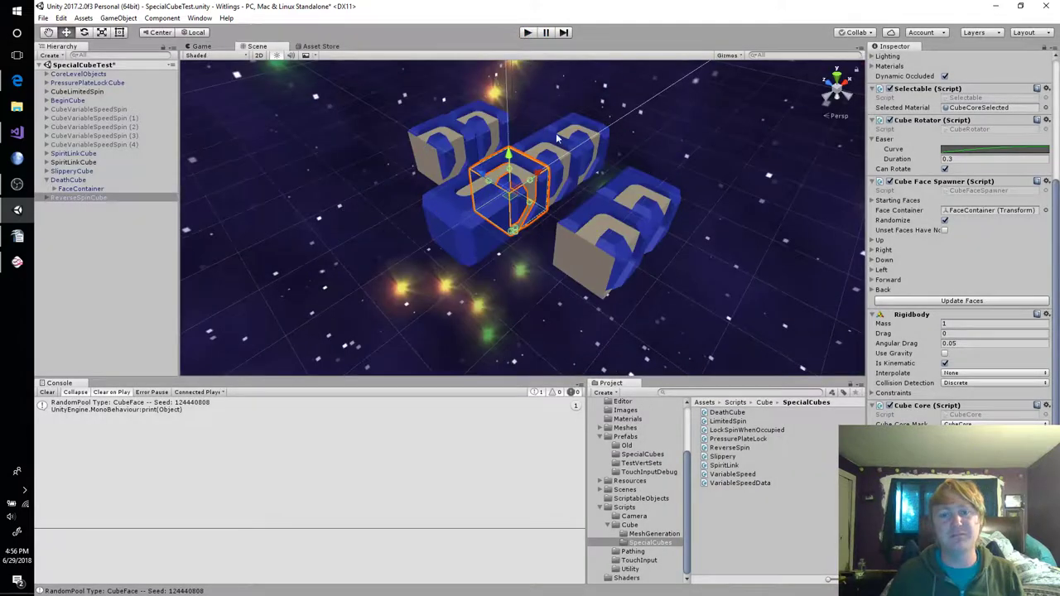
pyautogui.hotkey('alt', 'Tab')
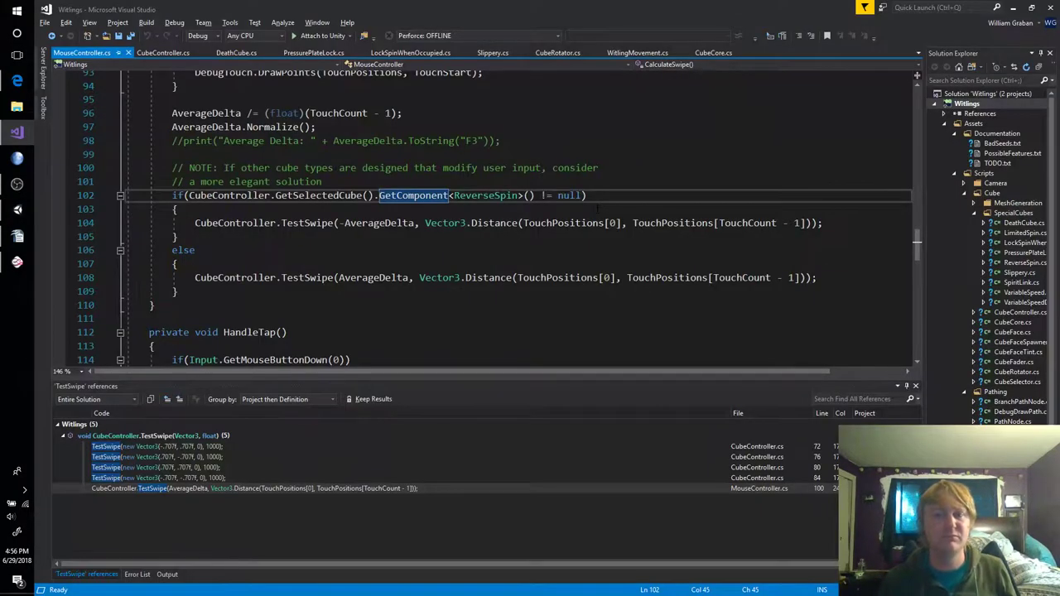
pyautogui.press('End')
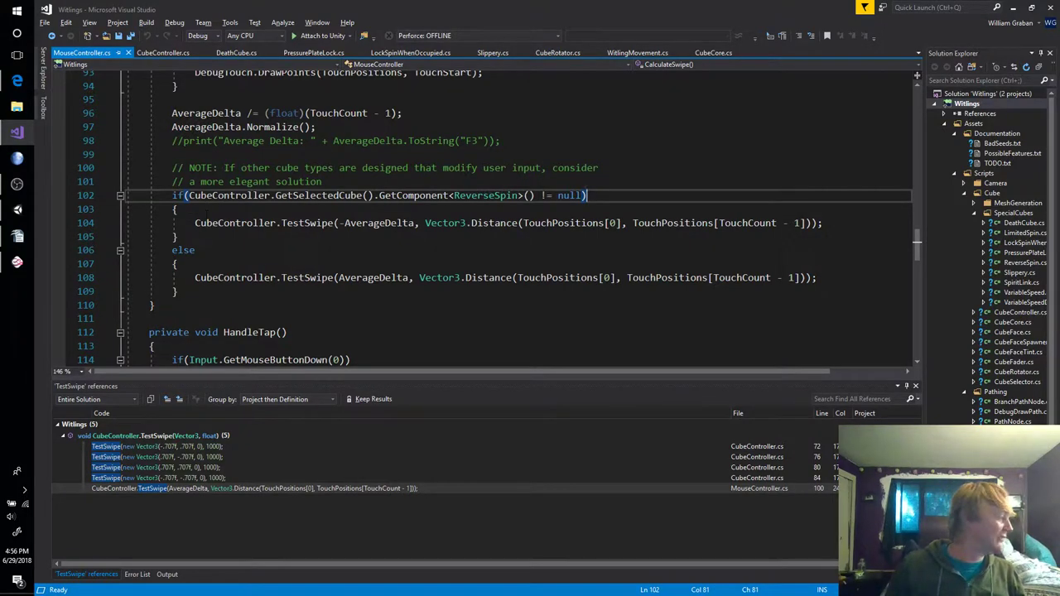
pyautogui.click(18, 262)
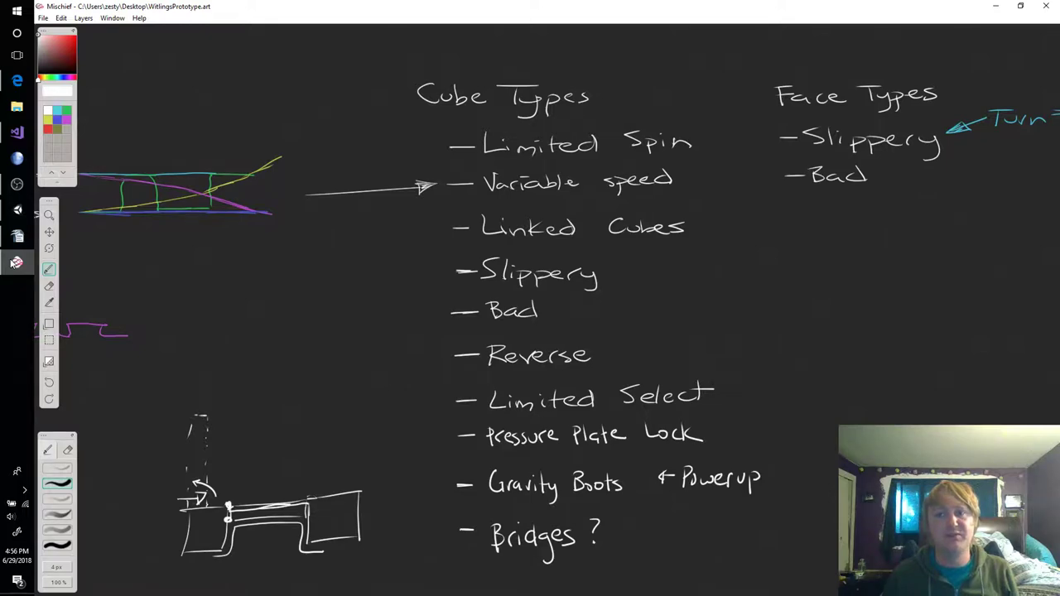
# Go from the Mischief Cube Types notes back to Visual Studio
pyautogui.click(16, 263)
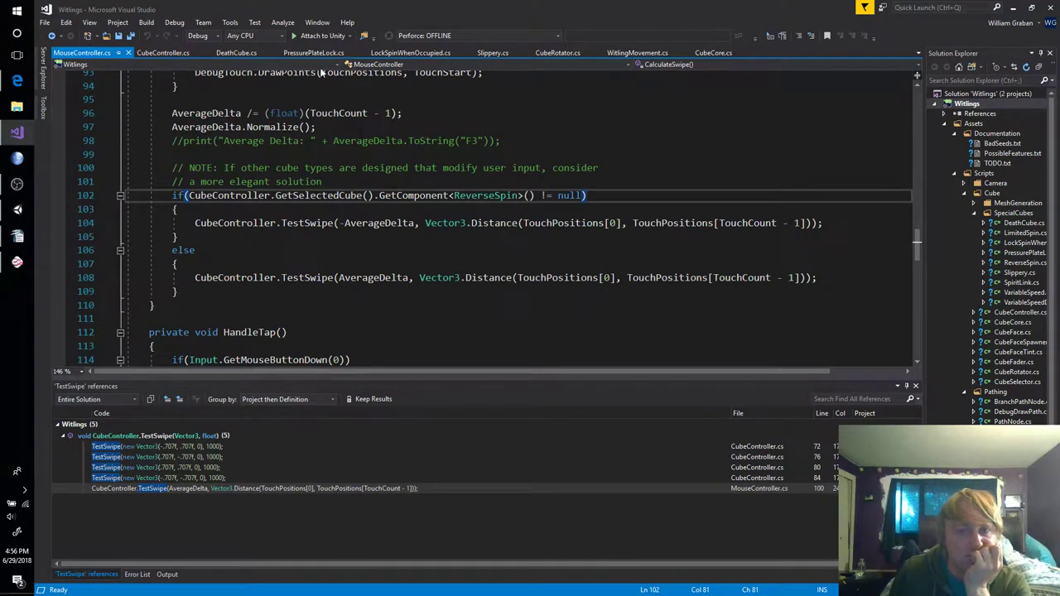
# Glance at PressurePlateLock.cs and CubeController.cs, then return to MouseController.cs
pyautogui.click(314, 52)
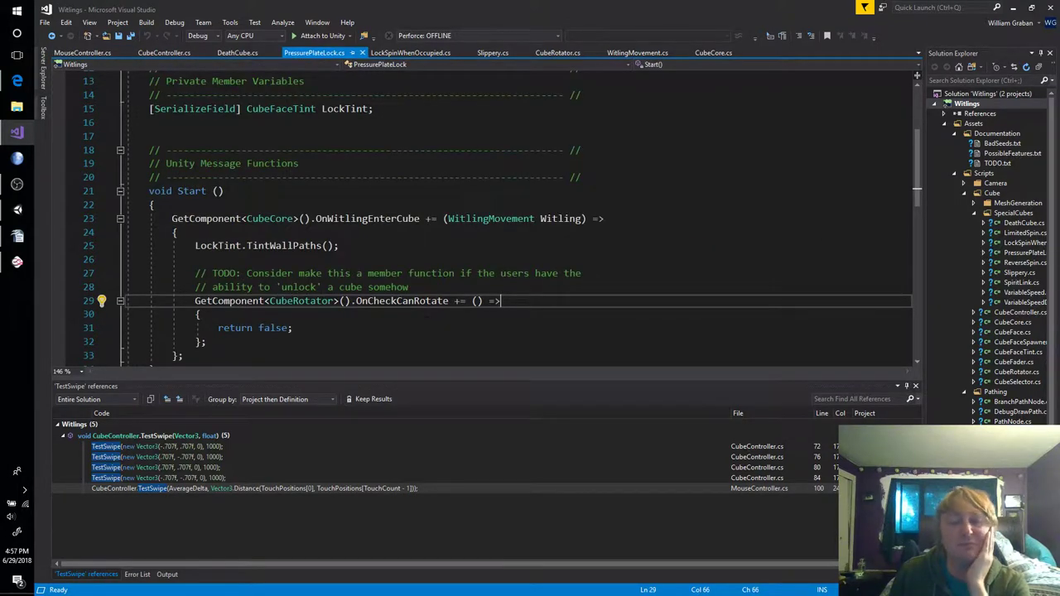
pyautogui.scroll(4, 411, 285)
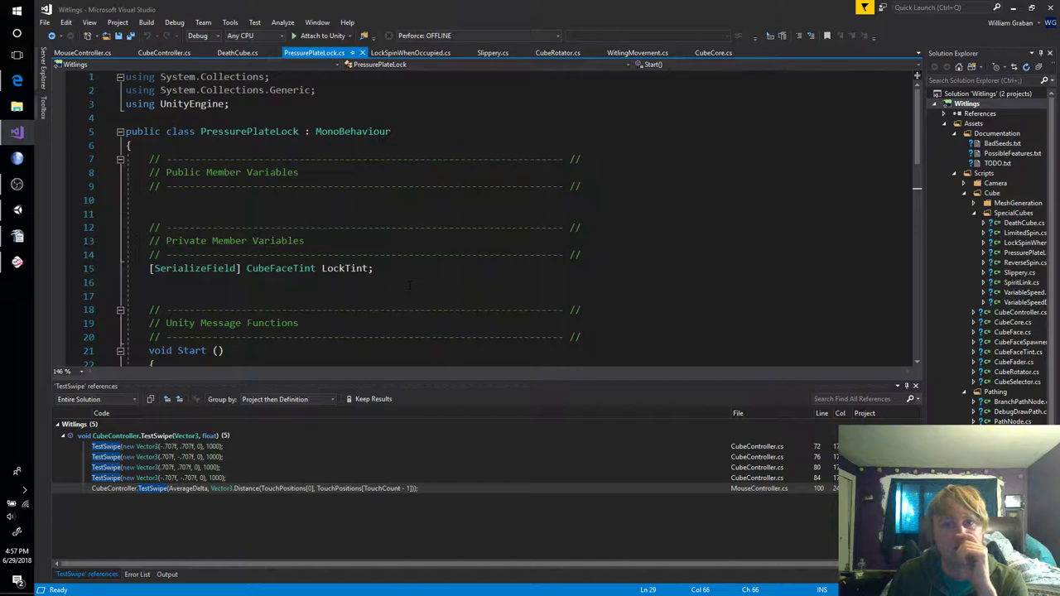
pyautogui.click(162, 56)
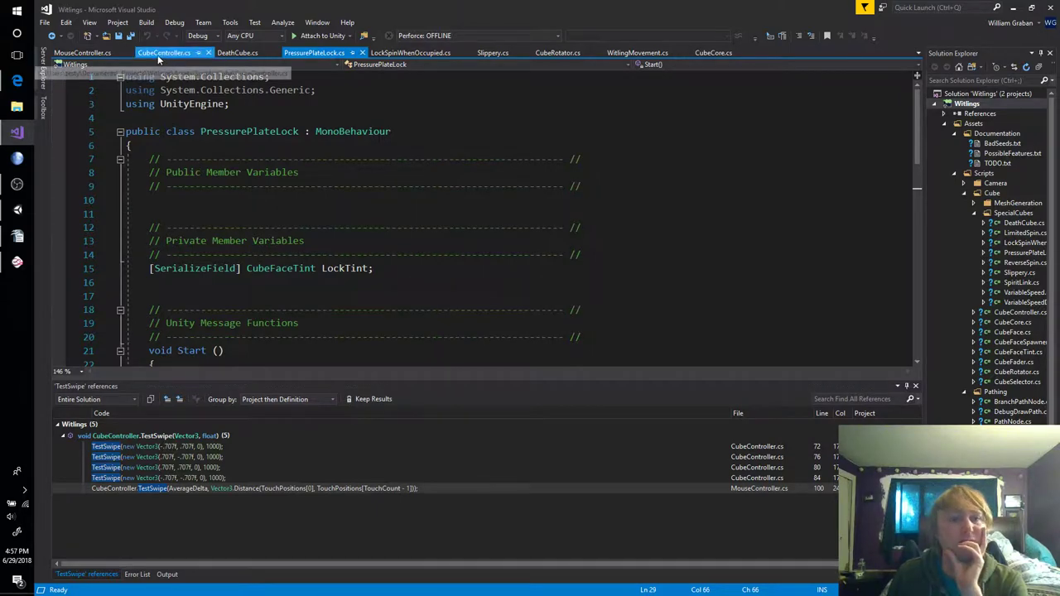
pyautogui.click(82, 53)
pyautogui.scroll(-3, 430, 293)
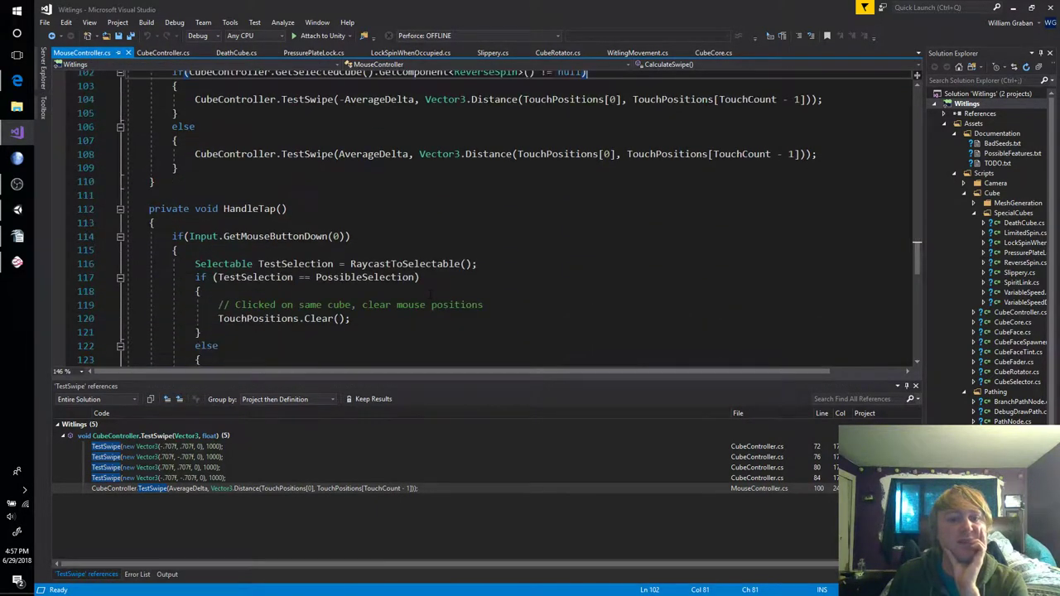
# Trace HandleTap's mouse-down, TestSelection and PossibleSelection lines, then go to Select's definition
pyautogui.click(354, 237)
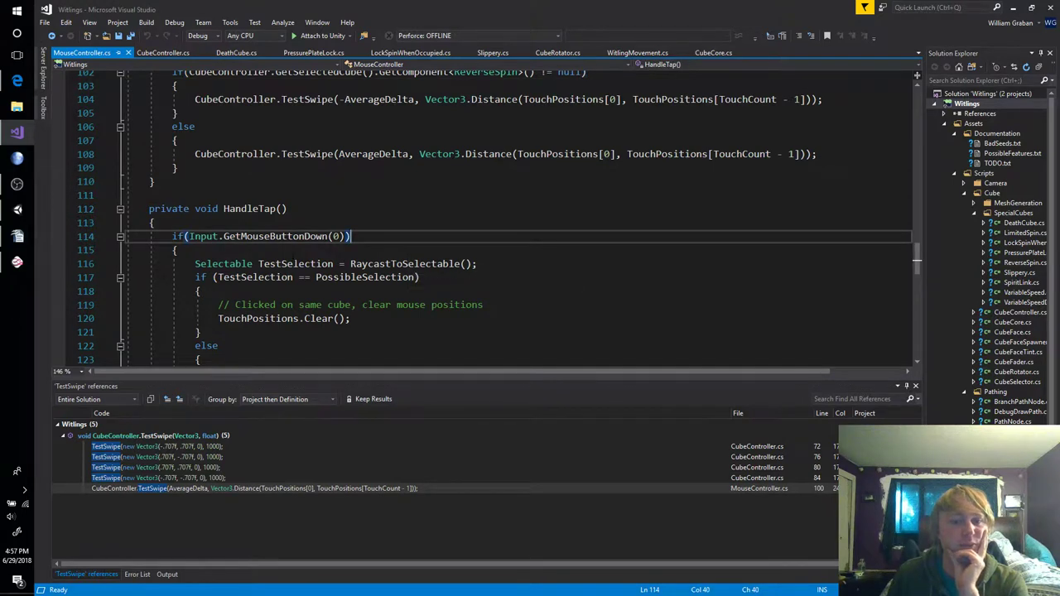
pyautogui.click(334, 263)
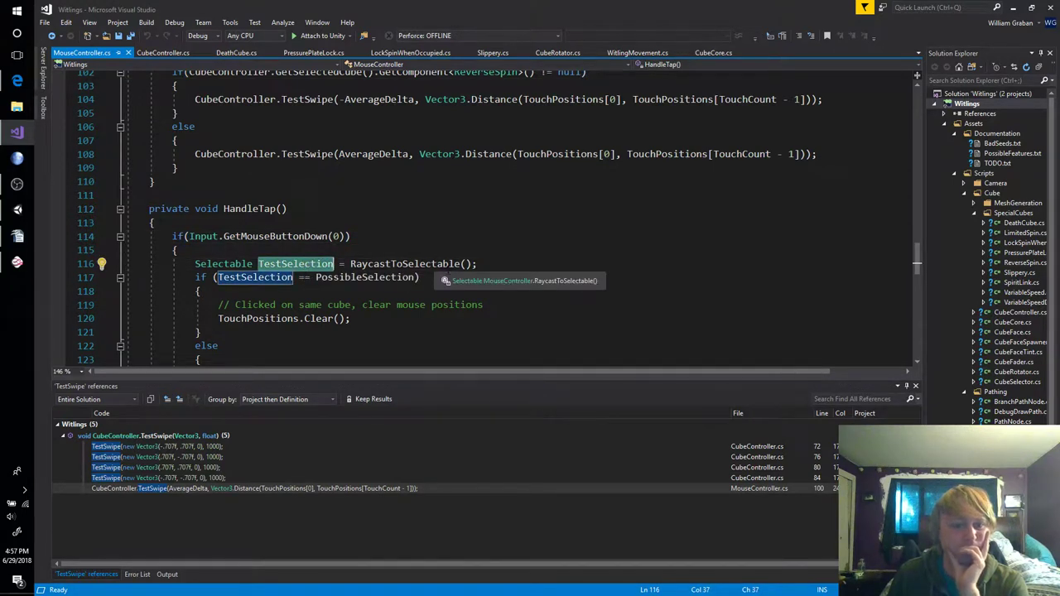
pyautogui.click(487, 304)
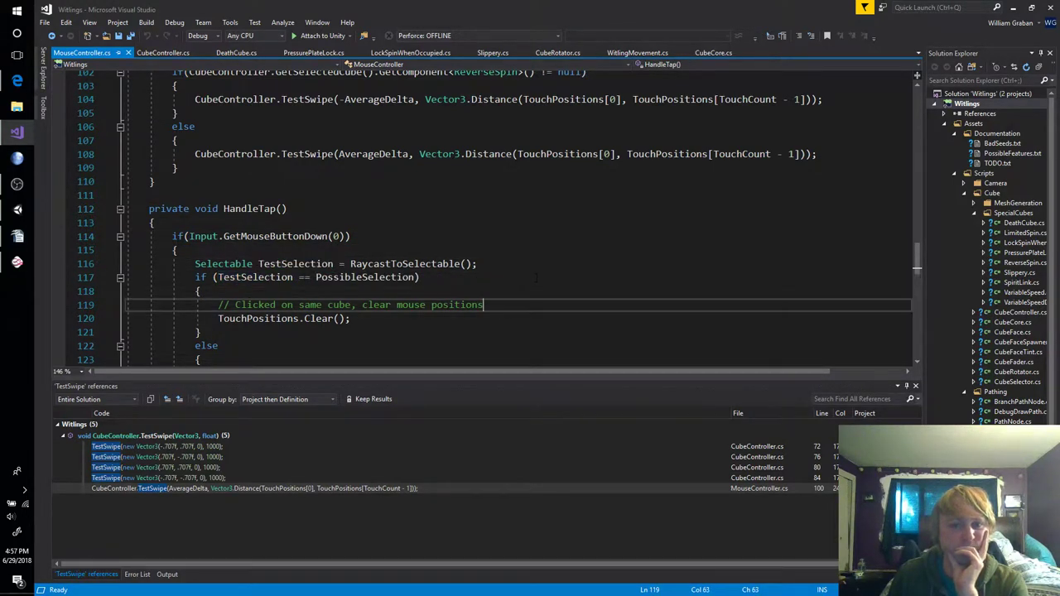
pyautogui.scroll(-4, 536, 286)
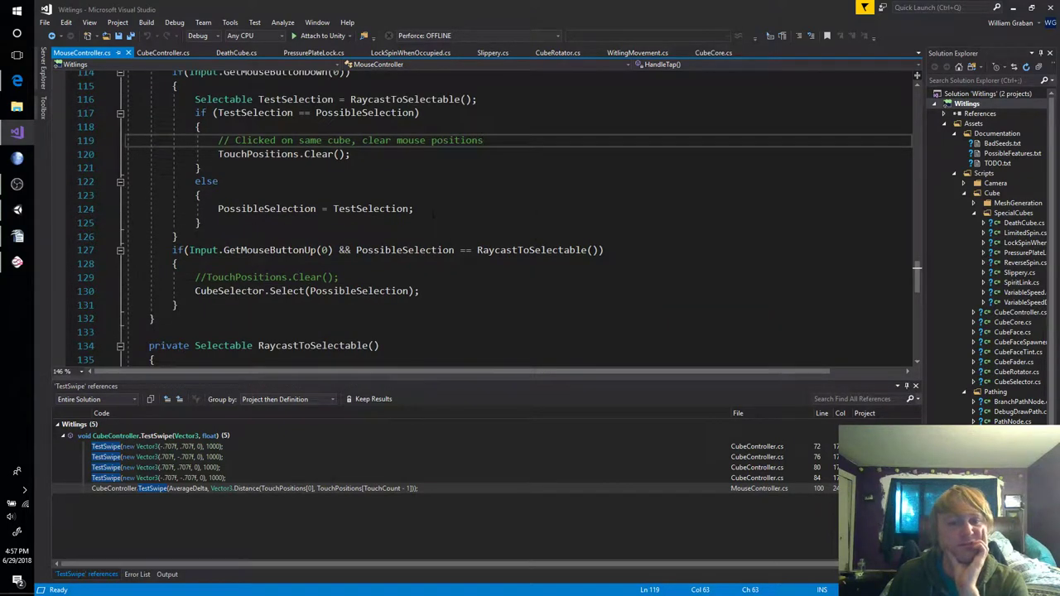
pyautogui.click(438, 209)
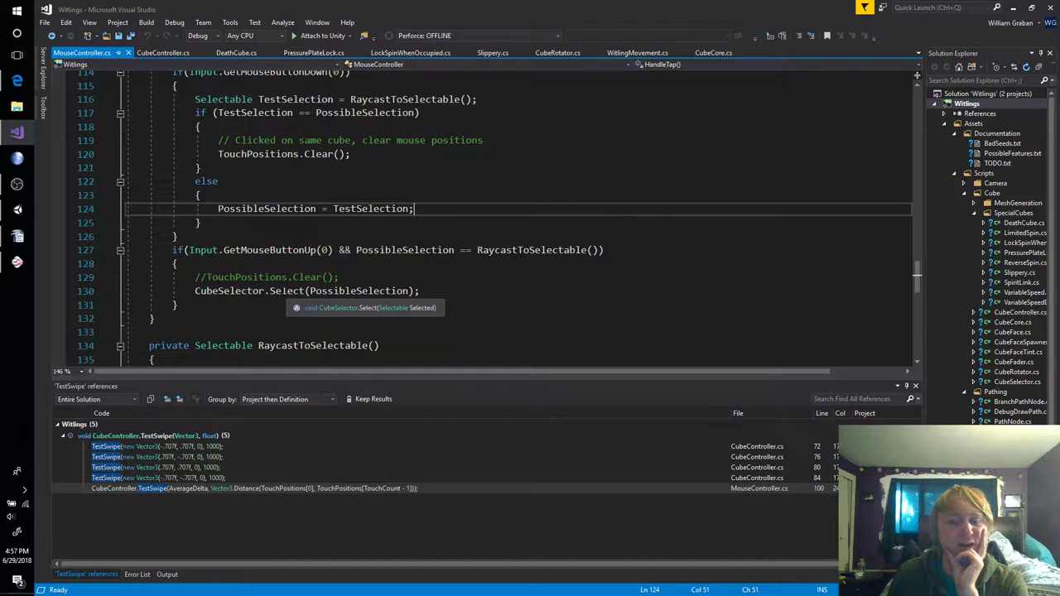
pyautogui.click(287, 290)
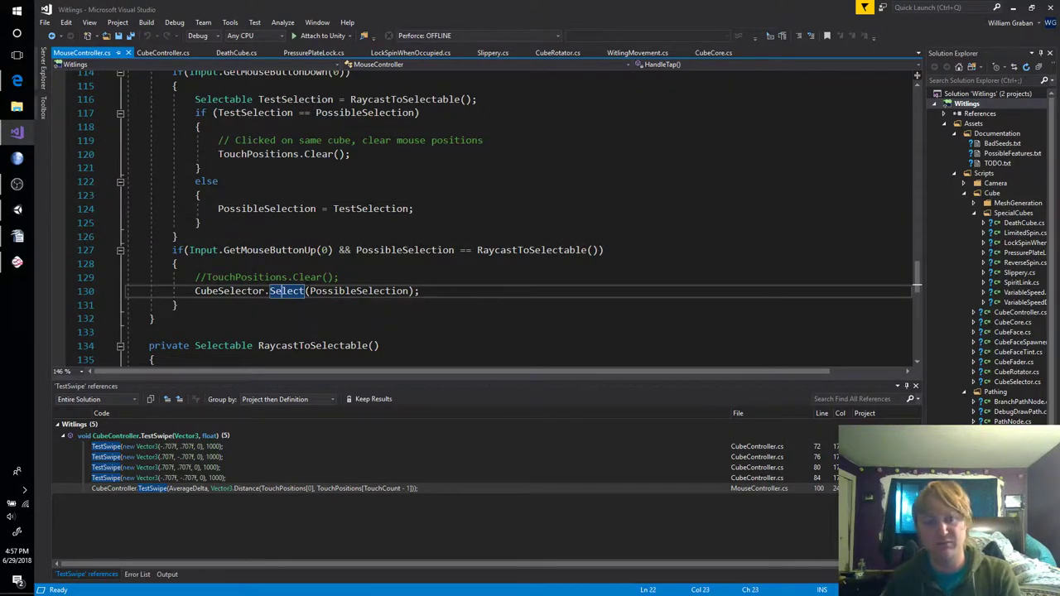
pyautogui.press('F12')
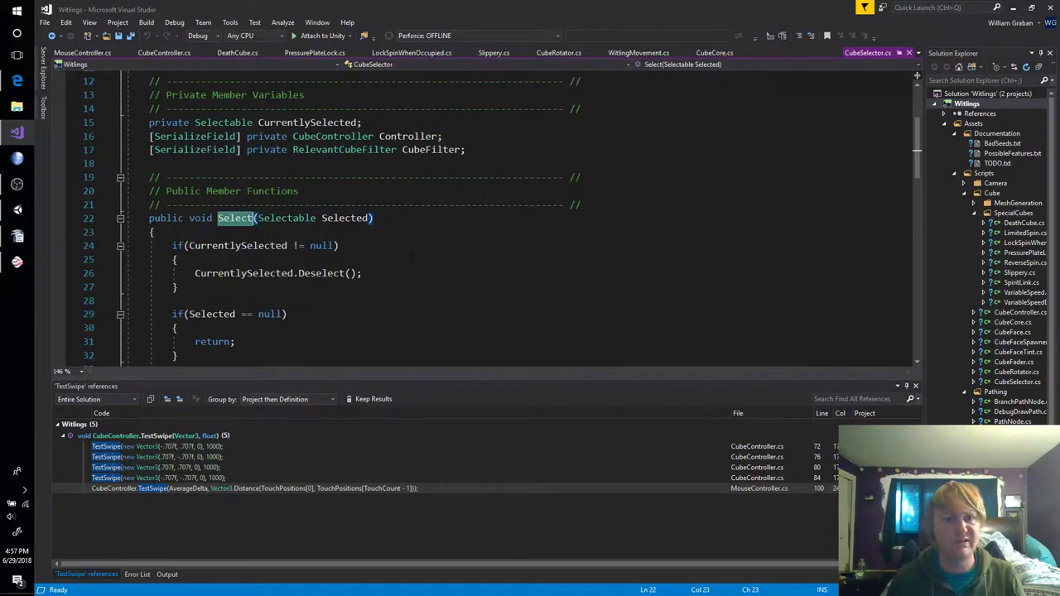
# Read through CubeSelector's Select method, placing the caret after the CurrentlySelected.Select call
pyautogui.scroll(-4, 412, 256)
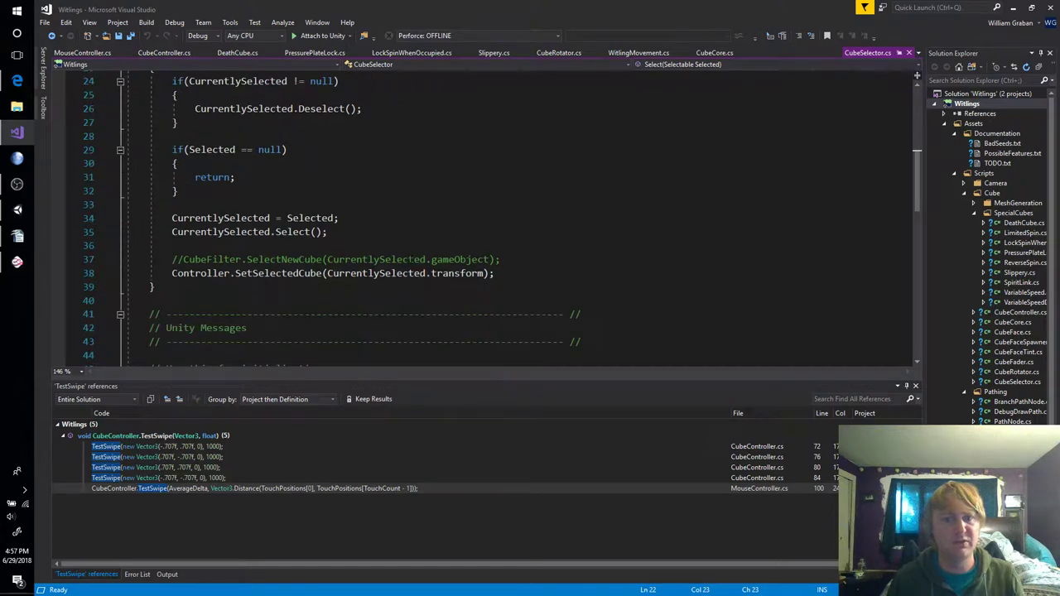
pyautogui.scroll(6, 408, 266)
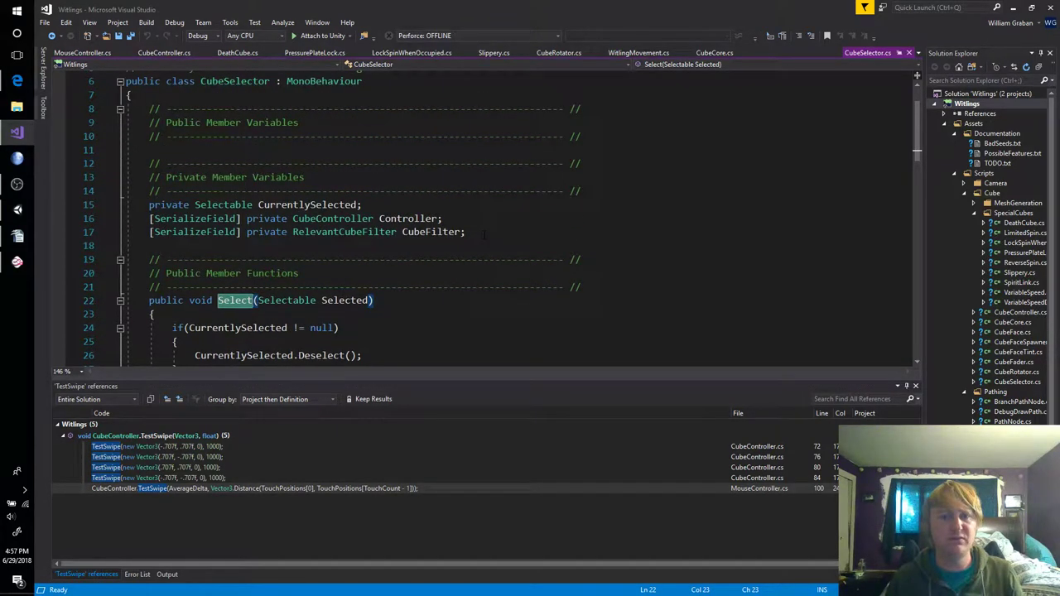
pyautogui.scroll(-4, 451, 305)
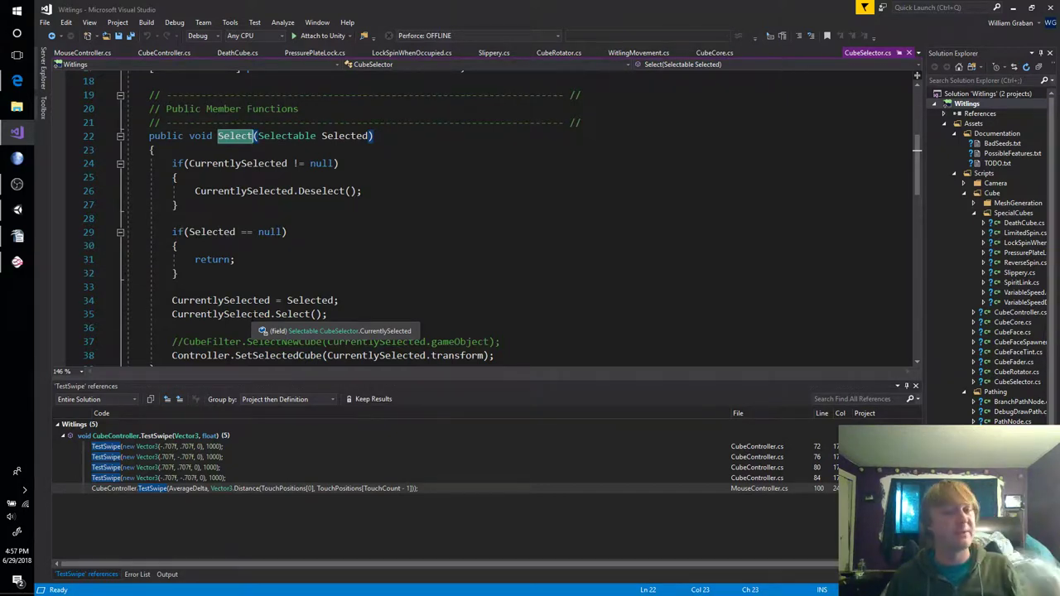
pyautogui.click(327, 314)
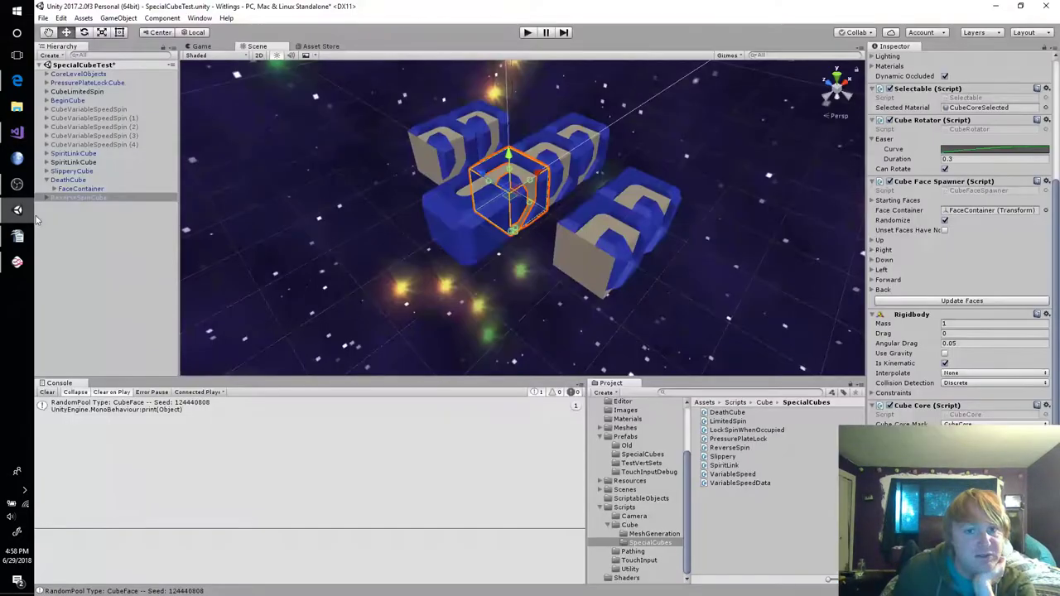
# Back in Unity, add the Reverse Spin script via the component search 'erse'
pyautogui.click(17, 209)
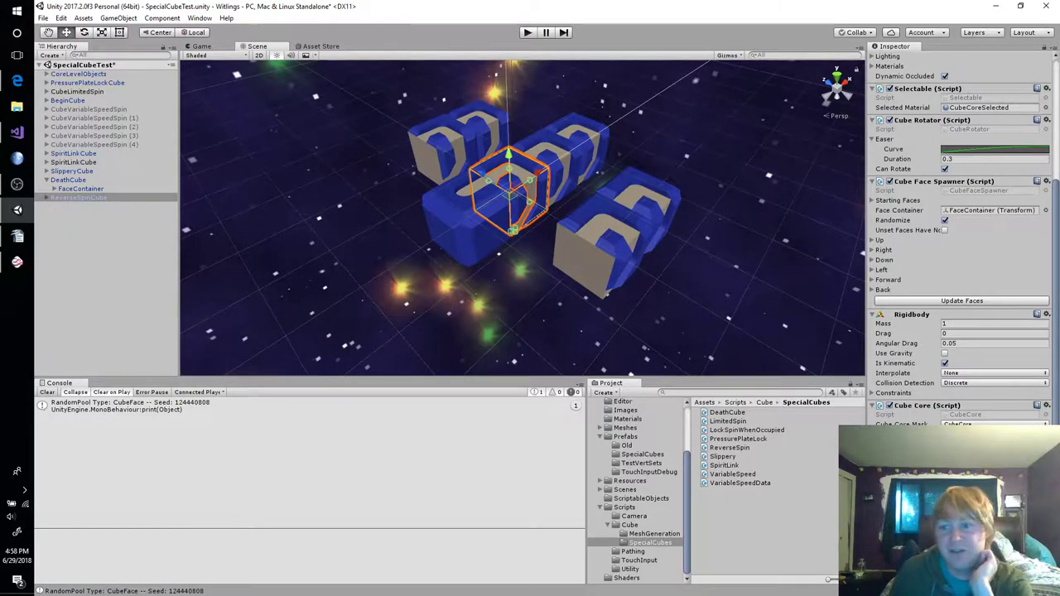
pyautogui.scroll(-1, 960, 497)
pyautogui.click(960, 567)
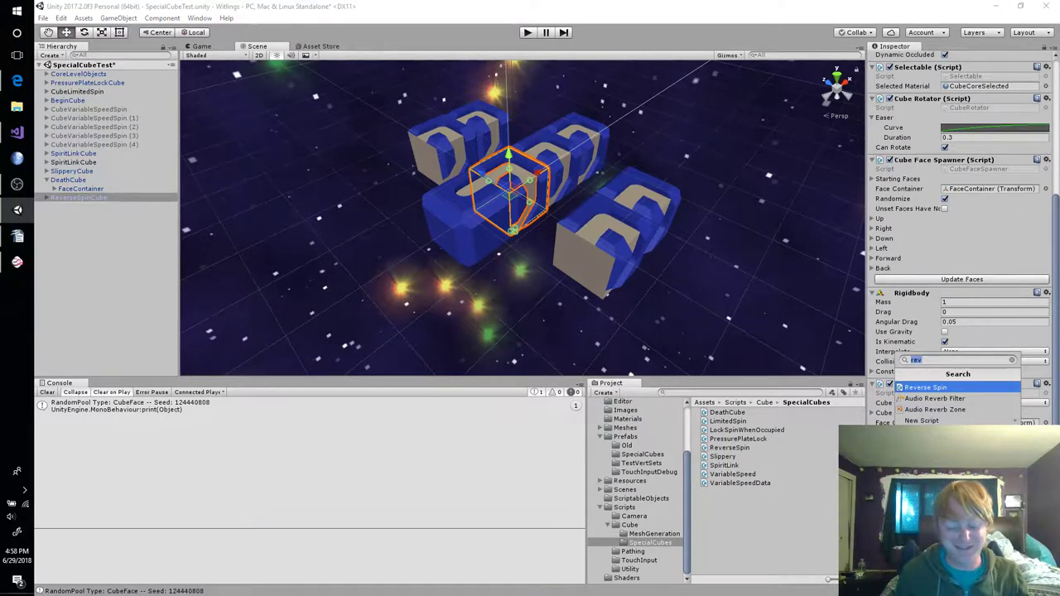
pyautogui.write('erse')
pyautogui.press('Return')
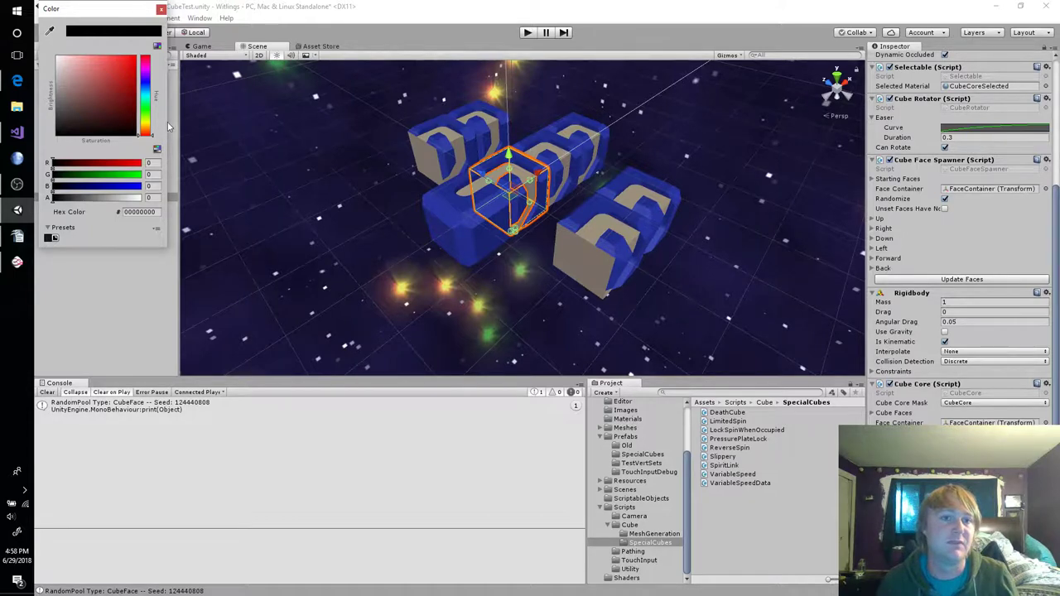
# Set ReverseSpinCube's tint colour to pink FD18C7 and close the colour picker
pyautogui.click(145, 71)
pyautogui.click(128, 66)
pyautogui.moveTo(128, 66); pyautogui.dragTo(126, 63)
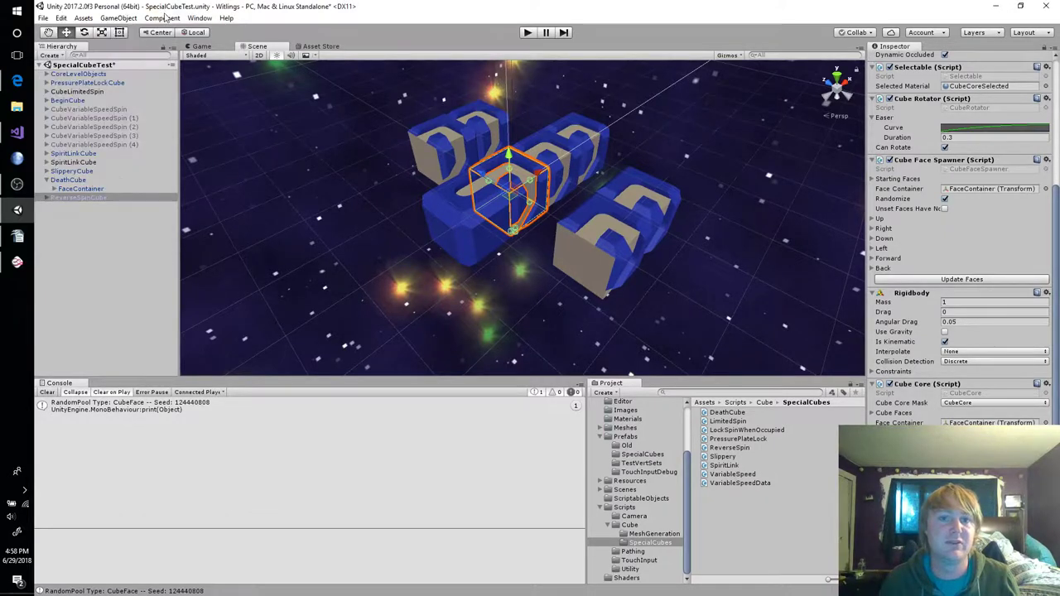
pyautogui.click(160, 10)
# Select the five variable-speed spin cubes and move them down-left out of the way
pyautogui.click(121, 109)
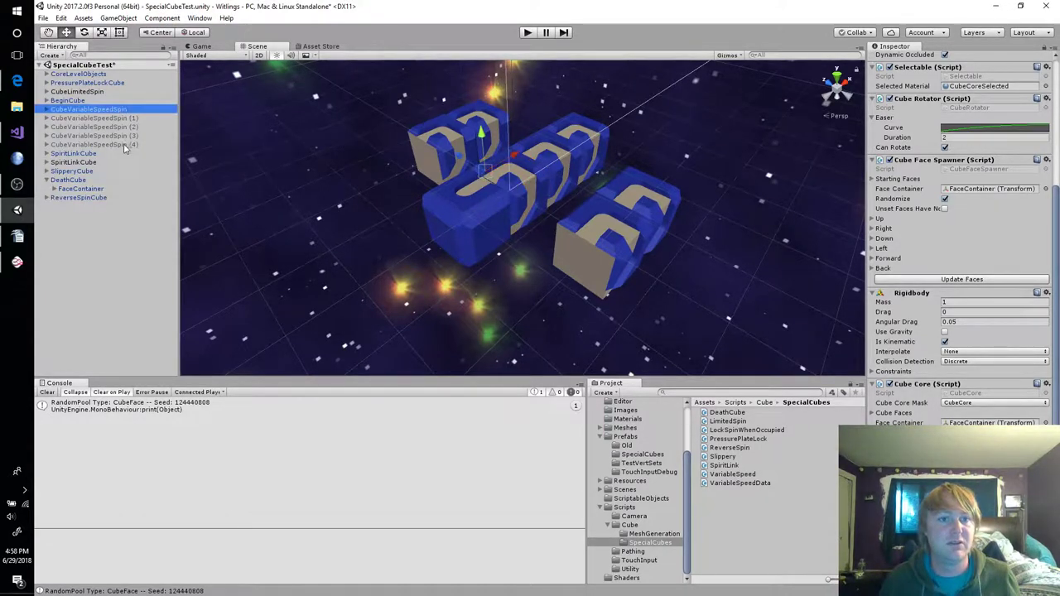
pyautogui.keyDown('shift'); pyautogui.click(126, 144); pyautogui.keyUp('shift')
pyautogui.scroll(5, 898, 153)
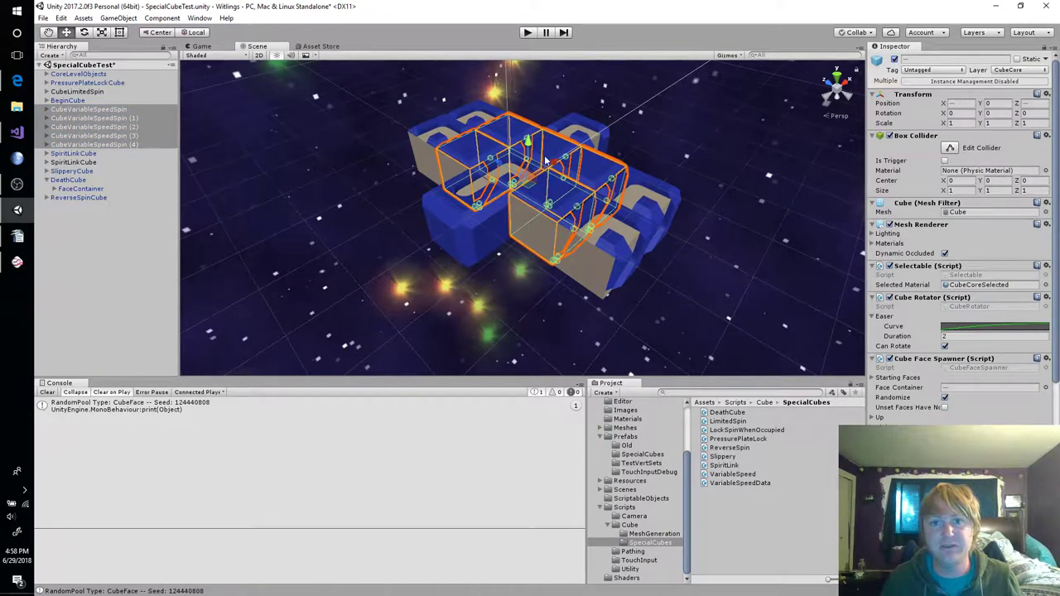
pyautogui.moveTo(545, 159); pyautogui.dragTo(433, 232)
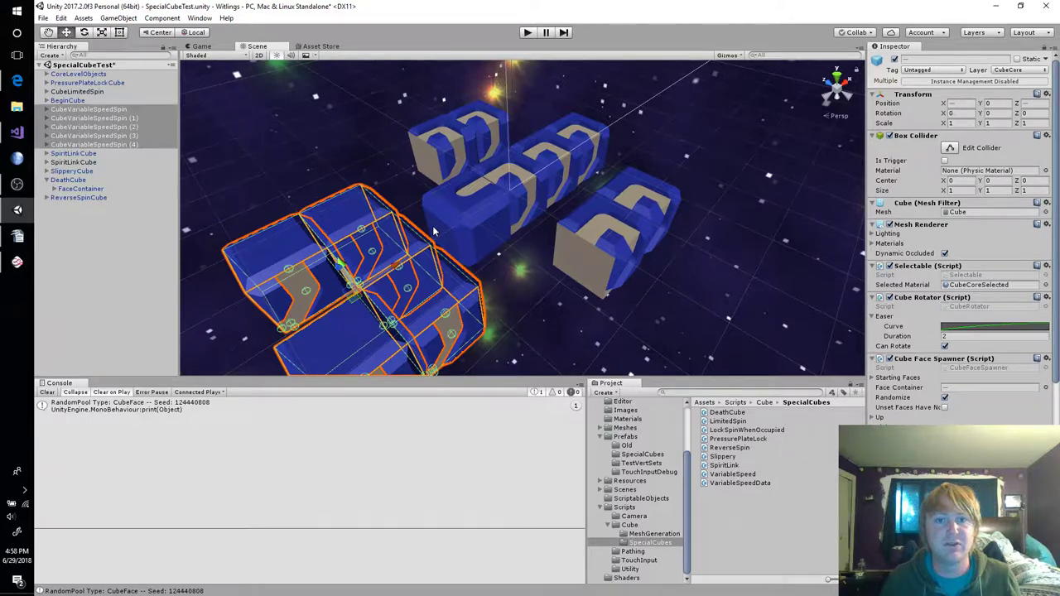
pyautogui.hotkey('ctrl', 'z')
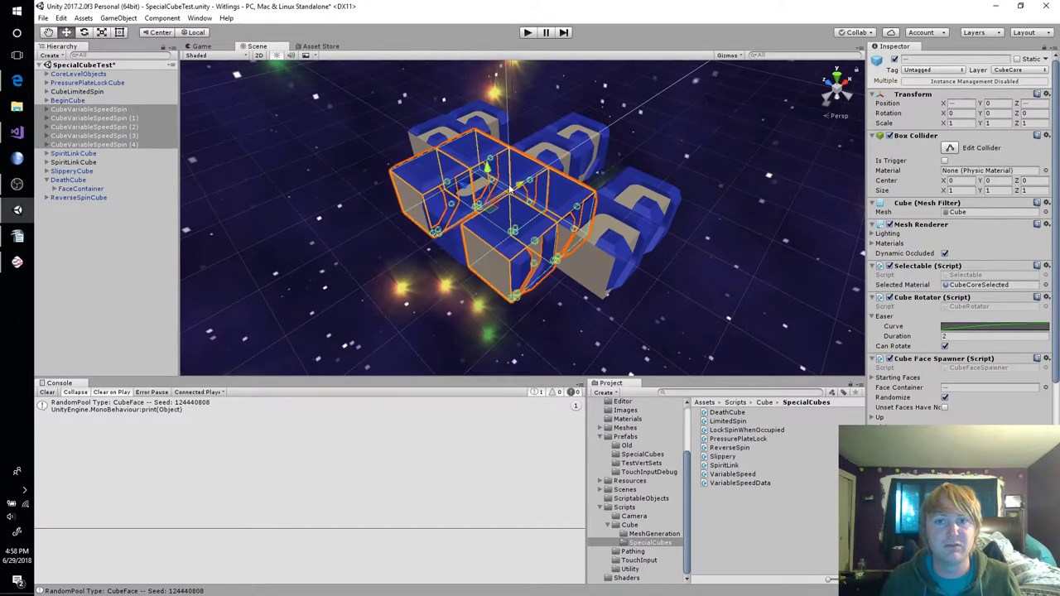
pyautogui.hotkey('ctrl', 'y')
pyautogui.moveTo(443, 233); pyautogui.dragTo(425, 252)
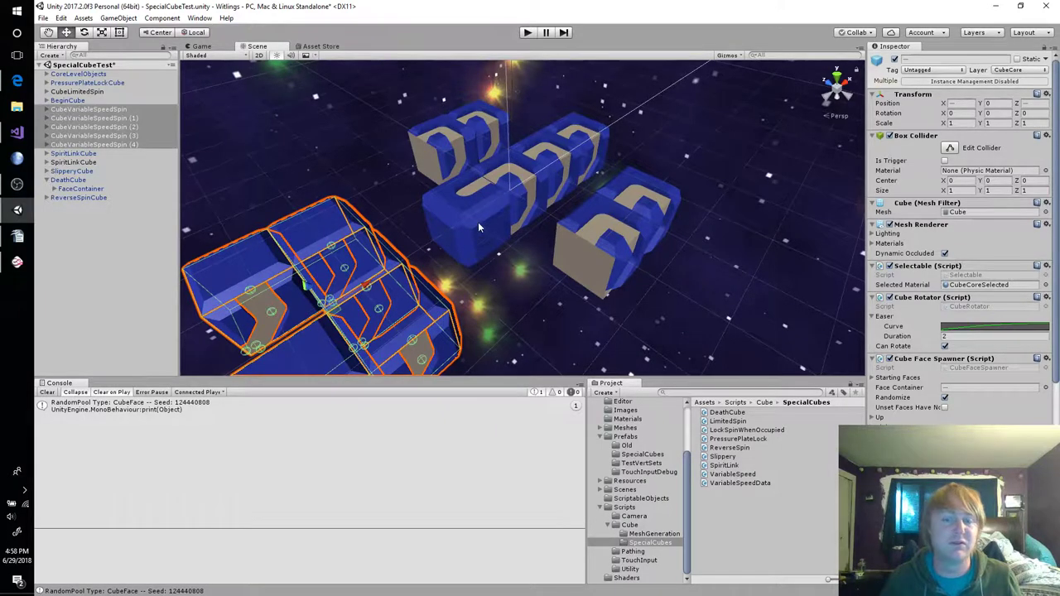
pyautogui.click(506, 280)
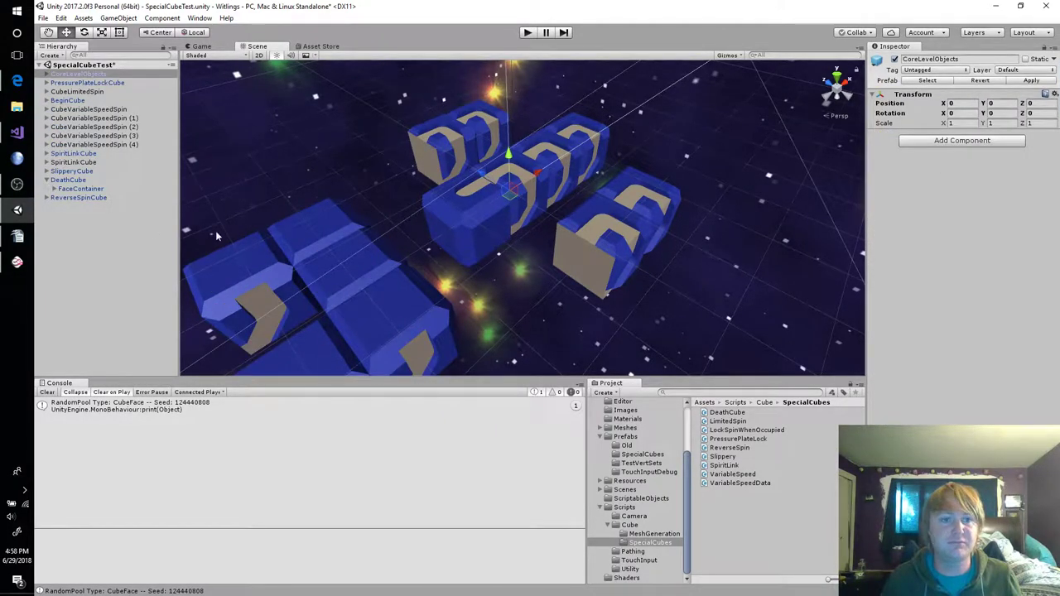
# Drag ReverseSpinCube into Assets/Prefabs/SpecialCubes to save it as a prefab
pyautogui.click(81, 199)
pyautogui.scroll(-5, 923, 367)
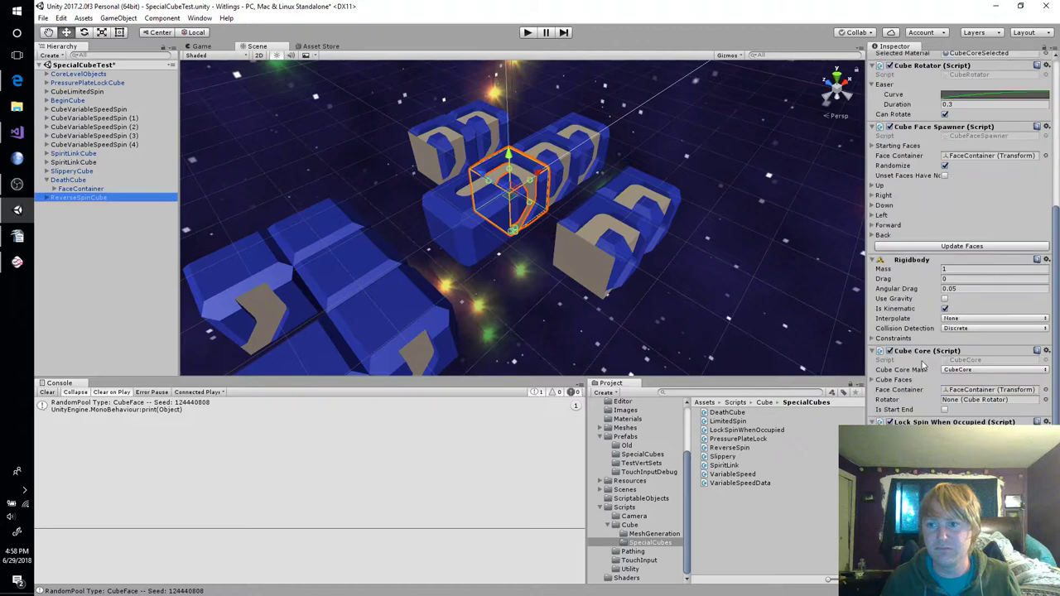
pyautogui.click(921, 403)
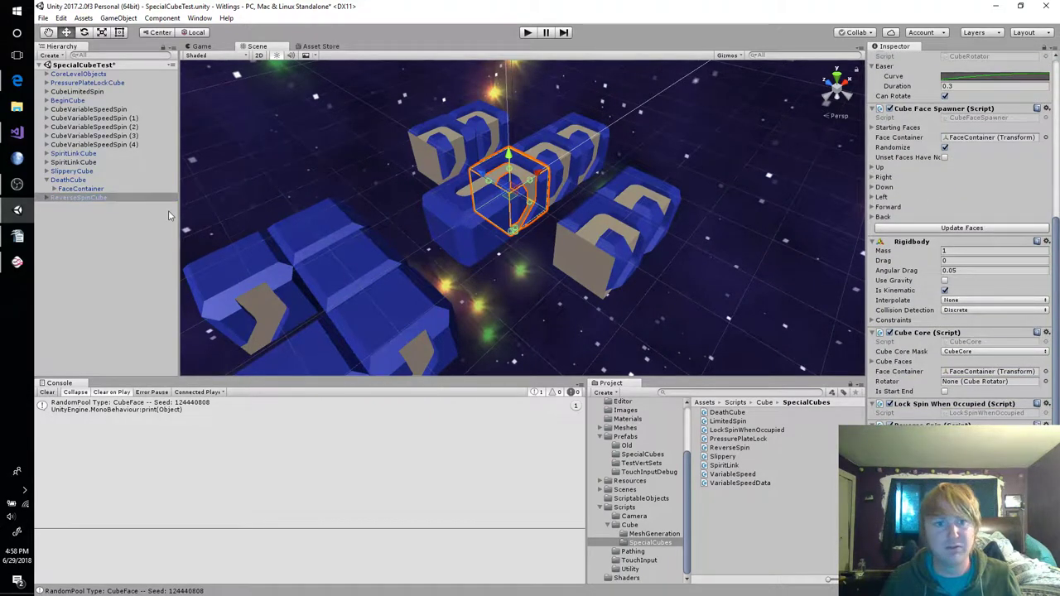
pyautogui.moveTo(52, 199); pyautogui.dragTo(91, 210)
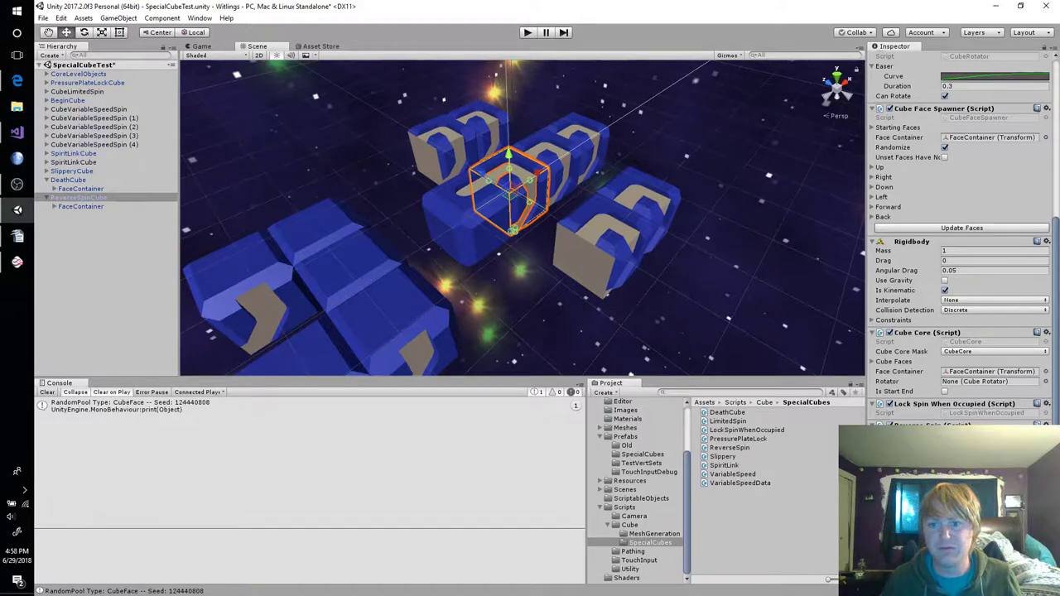
pyautogui.click(645, 456)
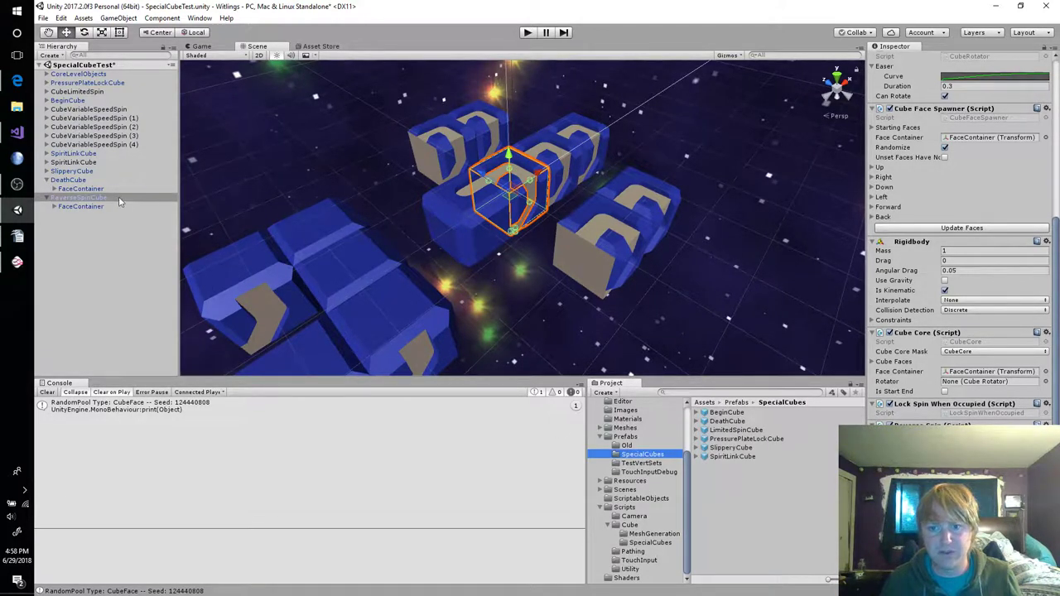
pyautogui.moveTo(102, 205); pyautogui.dragTo(766, 517)
# Start play mode and turn the middle-row pink-and-yellow cube several times
pyautogui.click(527, 33)
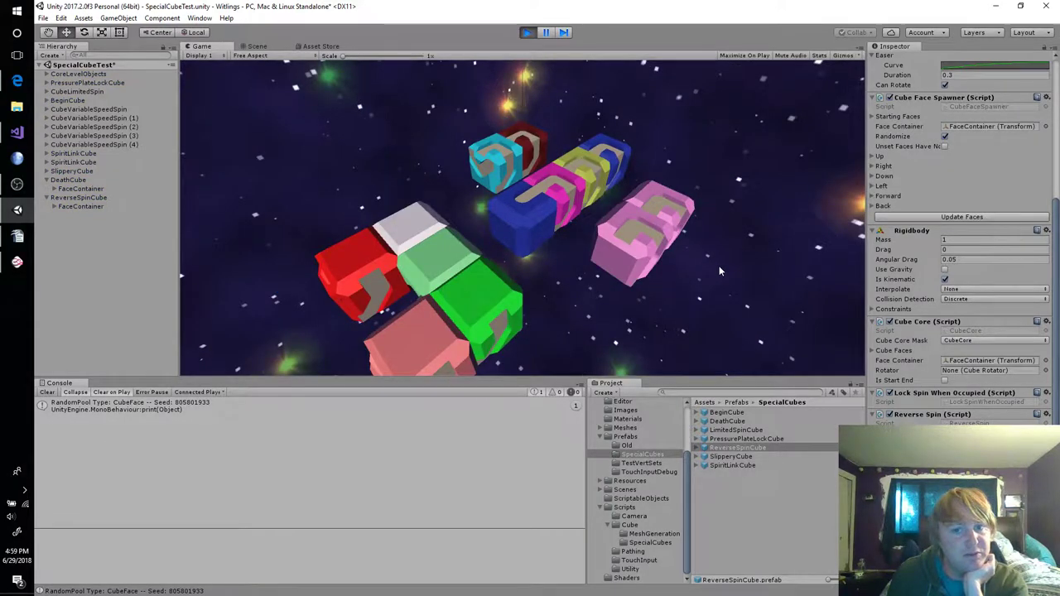
pyautogui.click(526, 212)
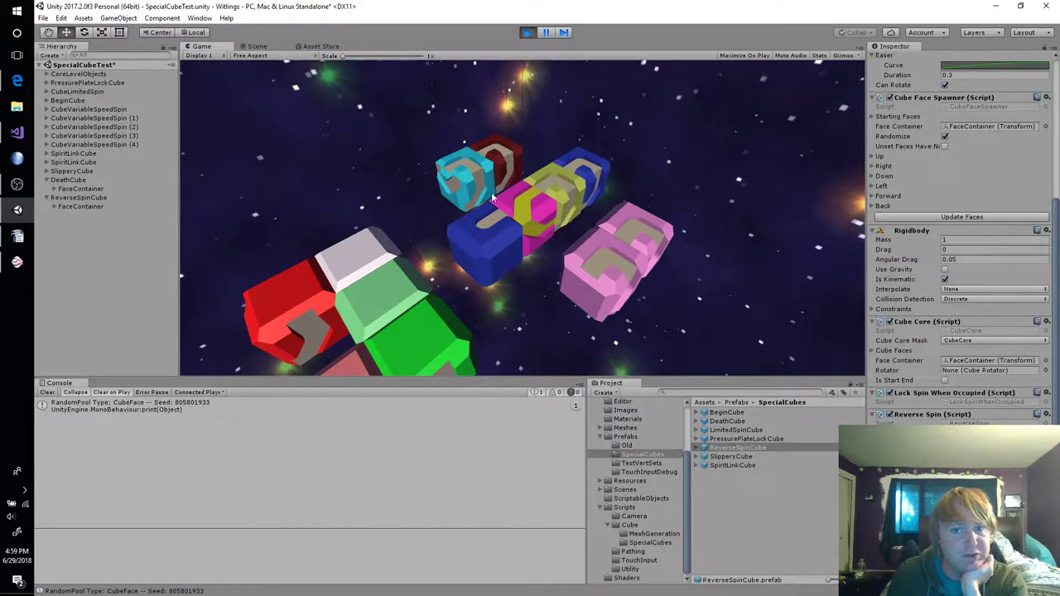
pyautogui.click(515, 207)
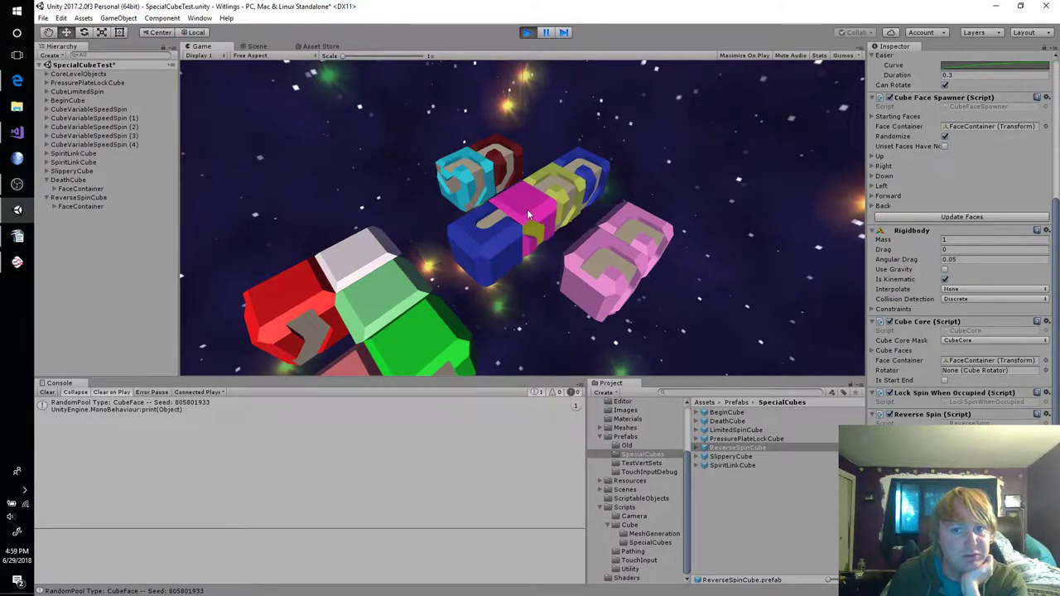
pyautogui.click(522, 251)
pyautogui.click(523, 252)
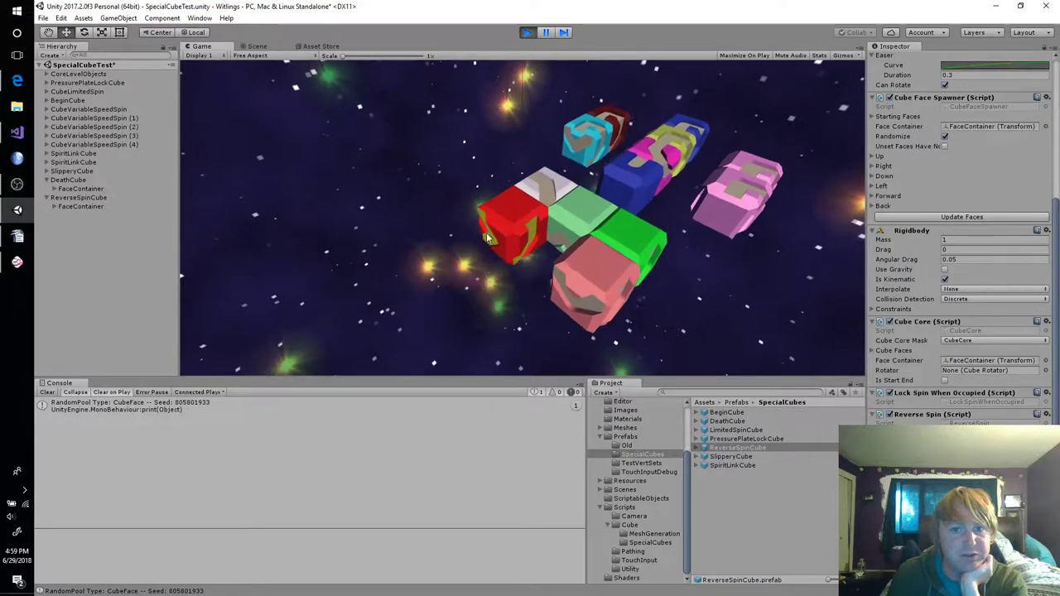
# Spin the white-and-yellow, salmon-pink and light-green cubes, bringing the front group nearer
pyautogui.click(525, 203)
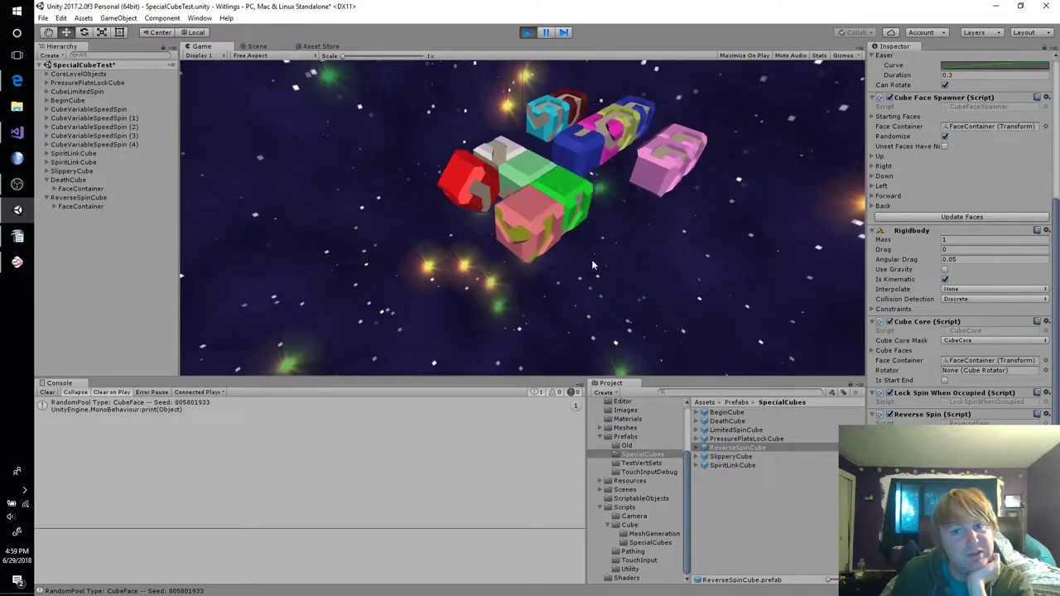
pyautogui.click(514, 199)
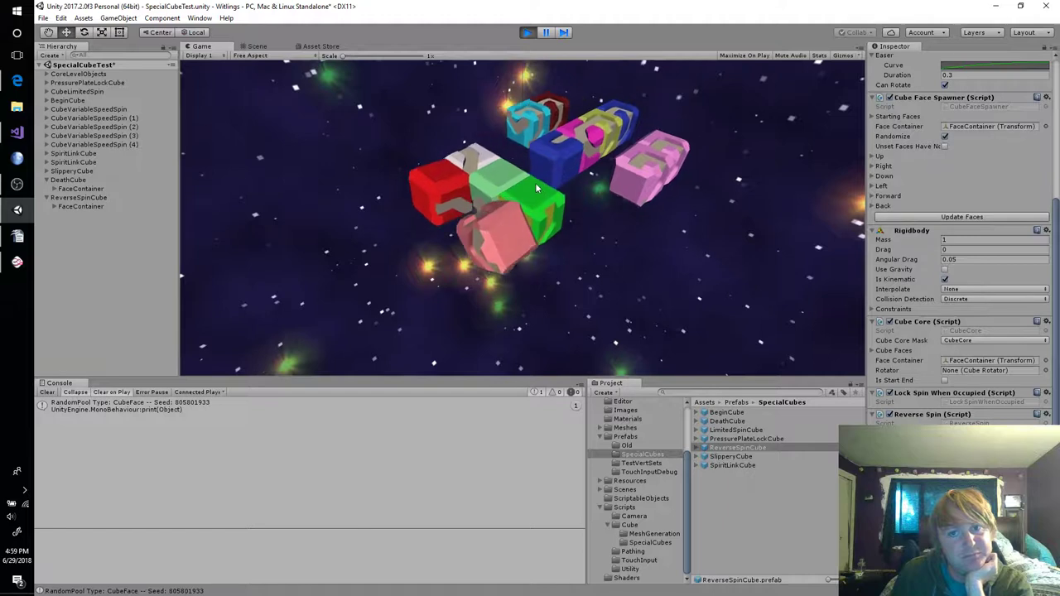
pyautogui.click(488, 192)
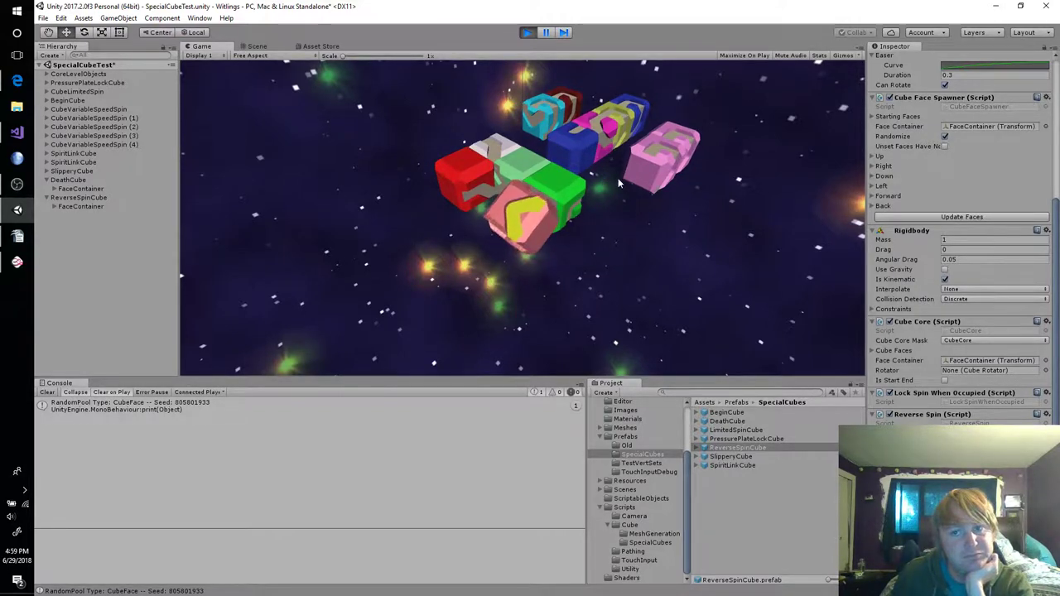
pyautogui.moveTo(606, 154); pyautogui.dragTo(531, 245)
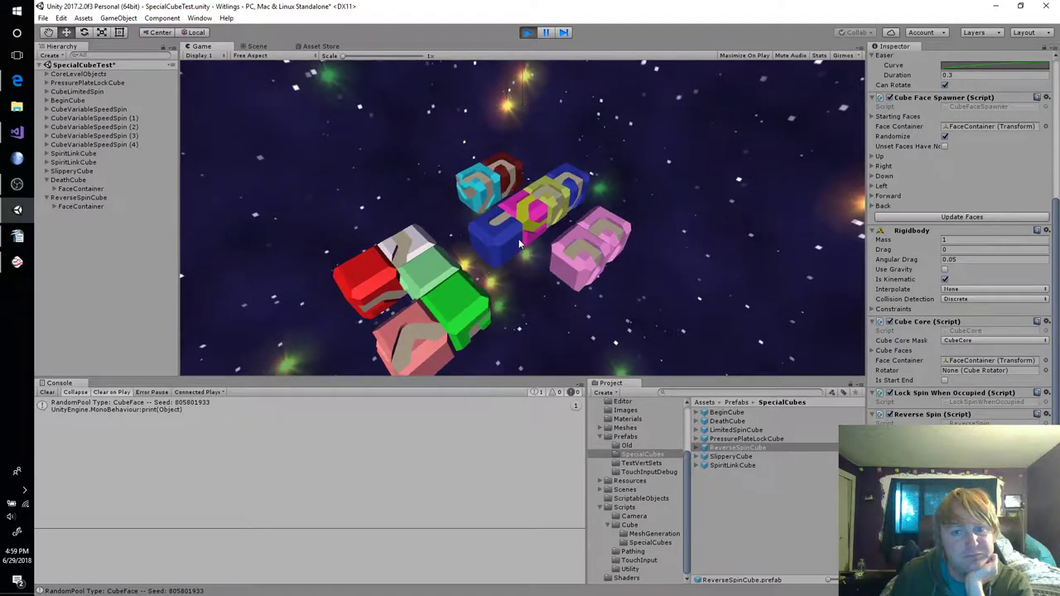
# Zoom and orbit the Game view camera to see the yellow and pink cubes side-on
pyautogui.scroll(5, 520, 243)
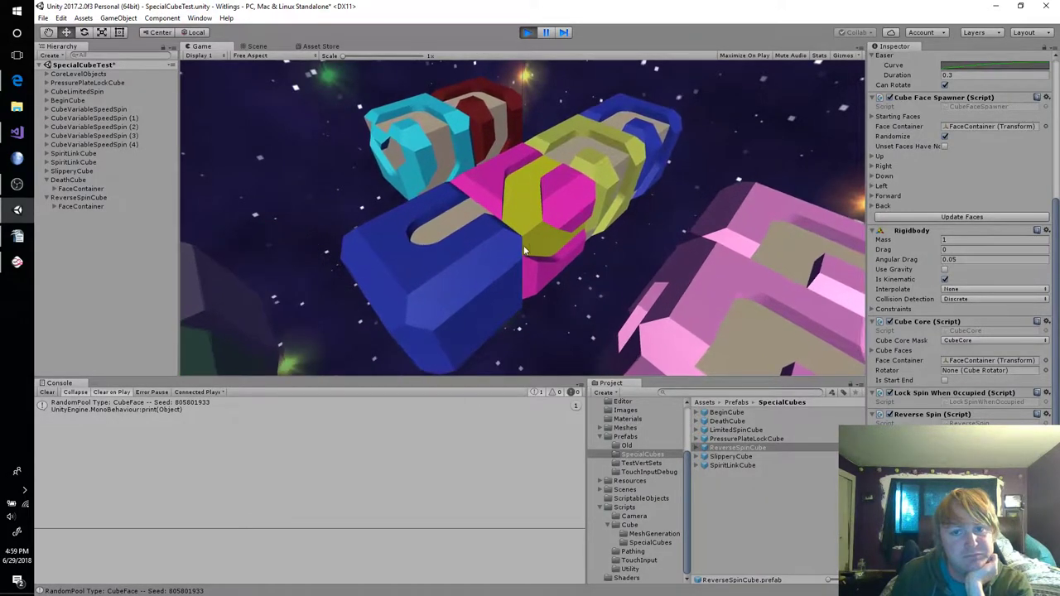
pyautogui.moveTo(523, 248); pyautogui.dragTo(525, 220)
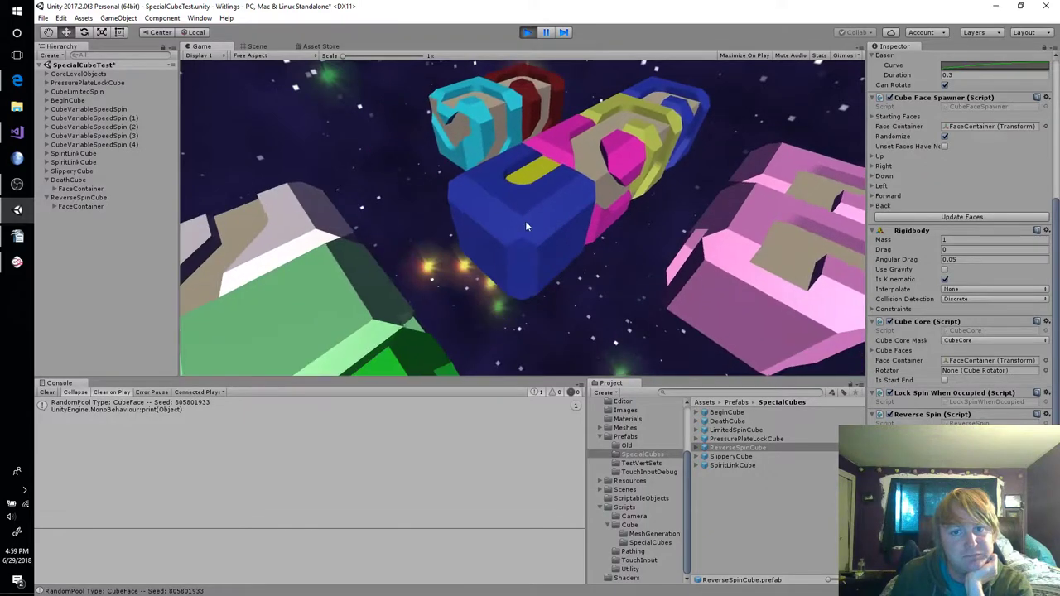
pyautogui.moveTo(584, 157); pyautogui.dragTo(516, 195)
pyautogui.moveTo(457, 267); pyautogui.dragTo(539, 207)
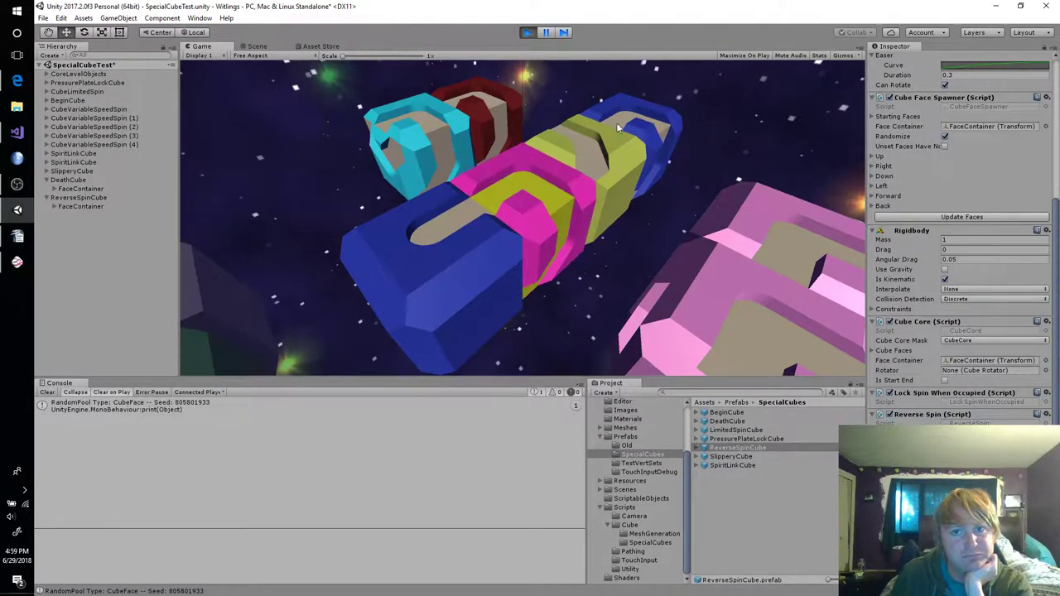
# Turn the middle-row magenta-and-yellow reverse-spin cube repeatedly to check its rotation direction
pyautogui.moveTo(532, 190); pyautogui.dragTo(631, 253)
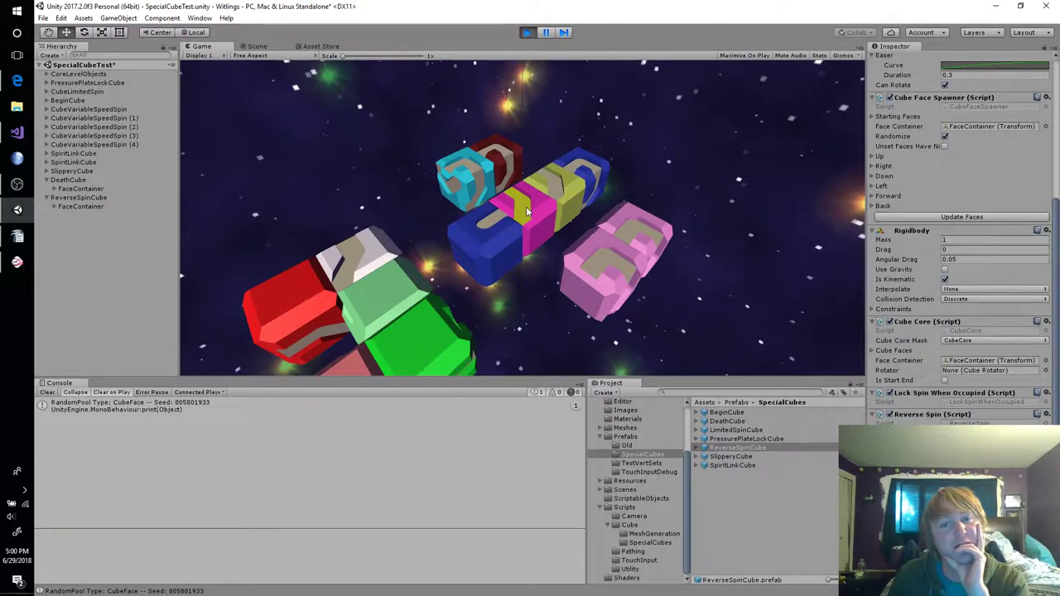
pyautogui.click(525, 206)
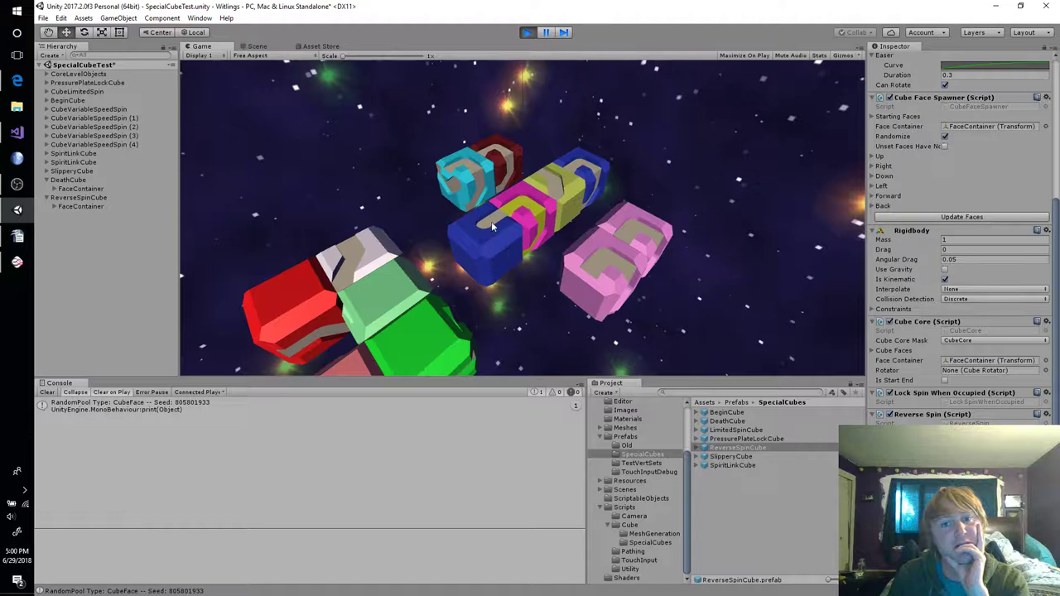
pyautogui.click(528, 206)
pyautogui.click(508, 214)
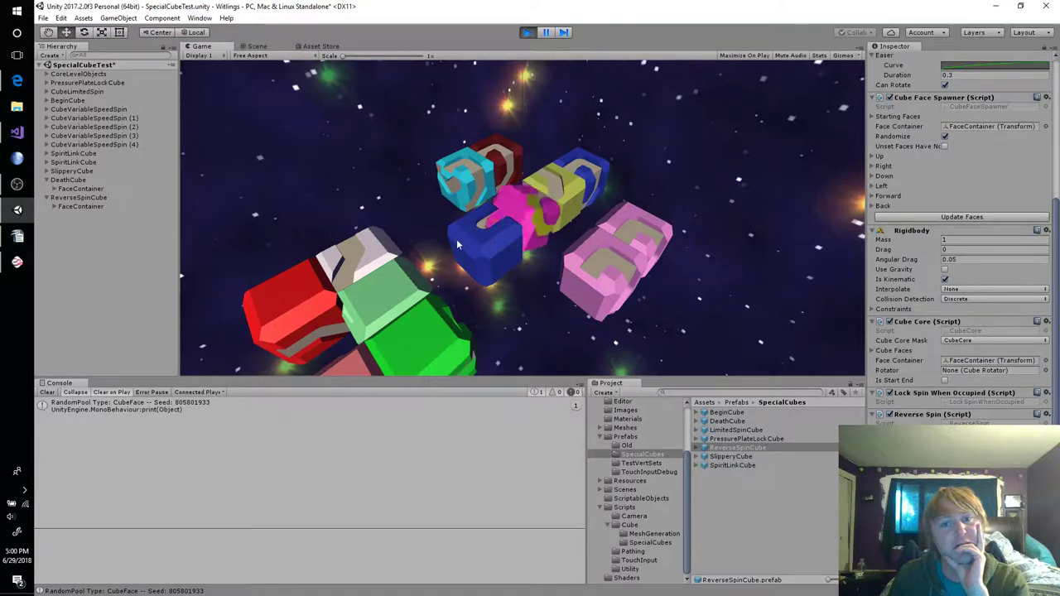
pyautogui.click(509, 210)
pyautogui.click(524, 200)
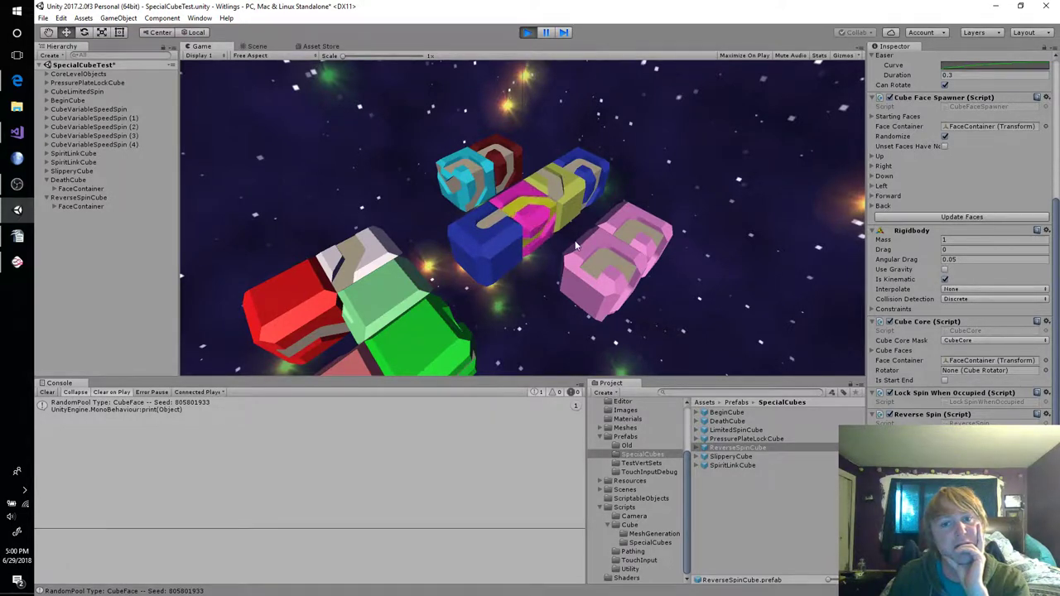
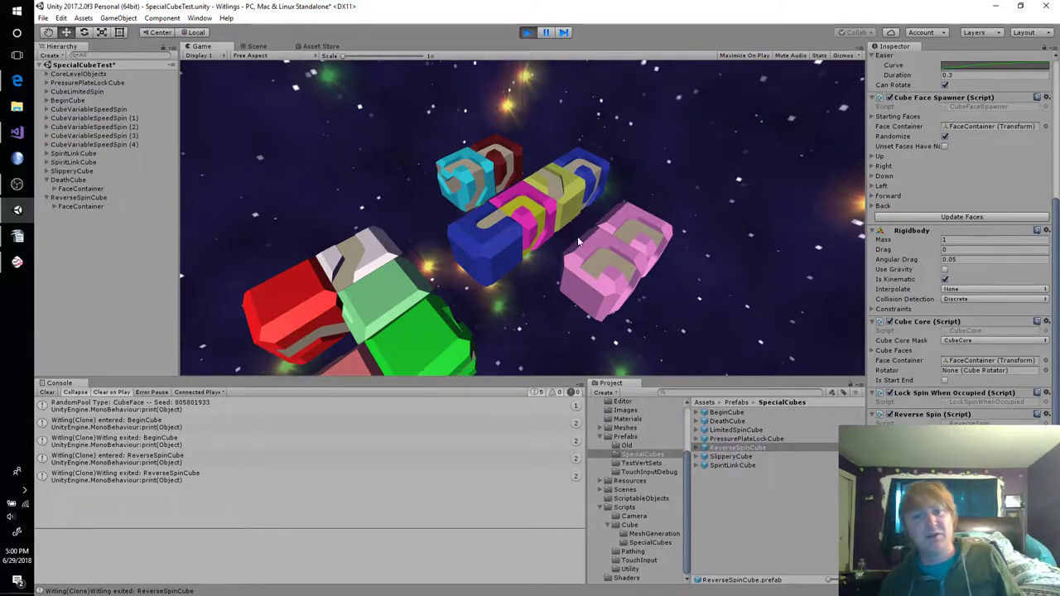
# Exit Play mode and open Selectable.cs in Visual Studio from the cube's Inspector
pyautogui.click(527, 33)
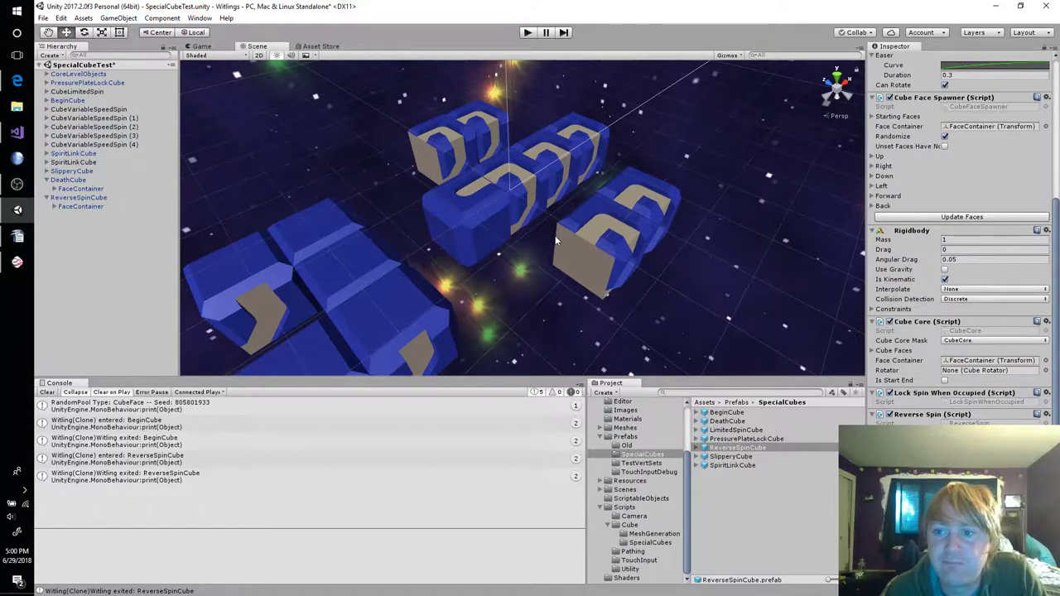
pyautogui.scroll(5, 951, 329)
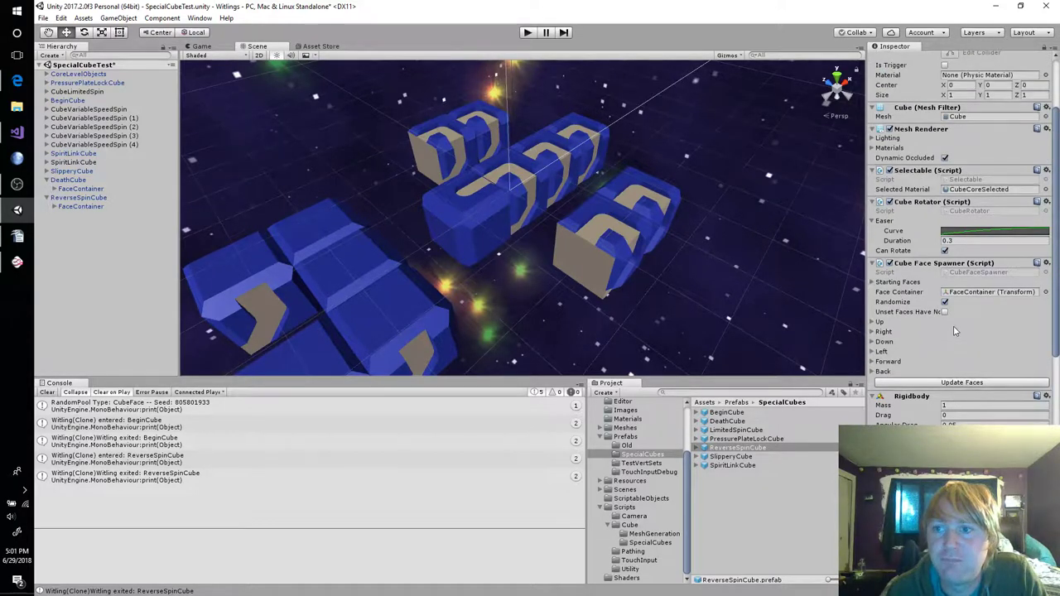
pyautogui.doubleClick(962, 180)
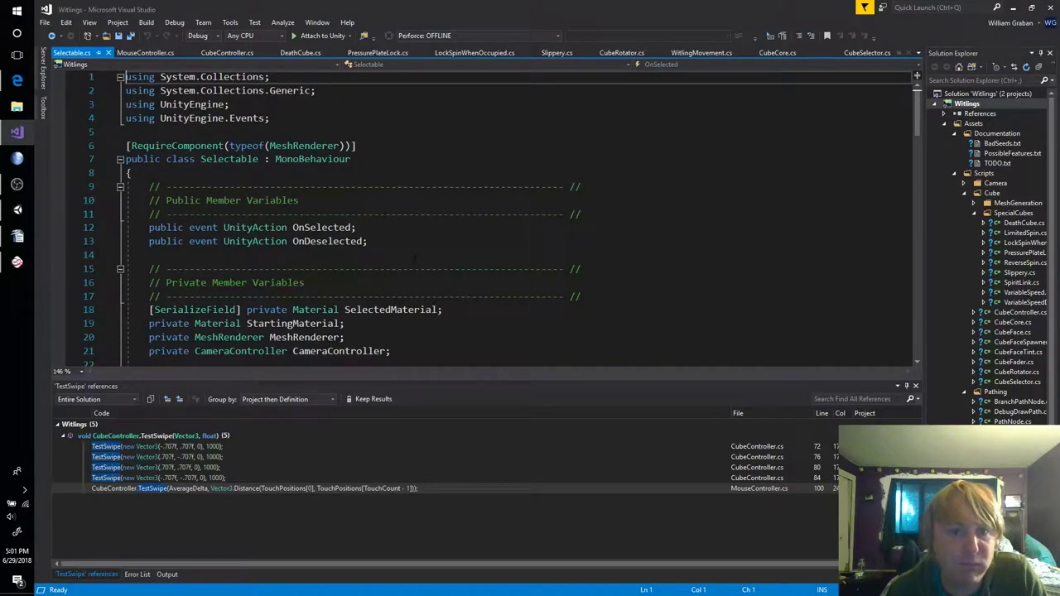
# Inspect the OnSelected event and the CameraEaseToSelectable line in Selectable.cs
pyautogui.doubleClick(323, 229)
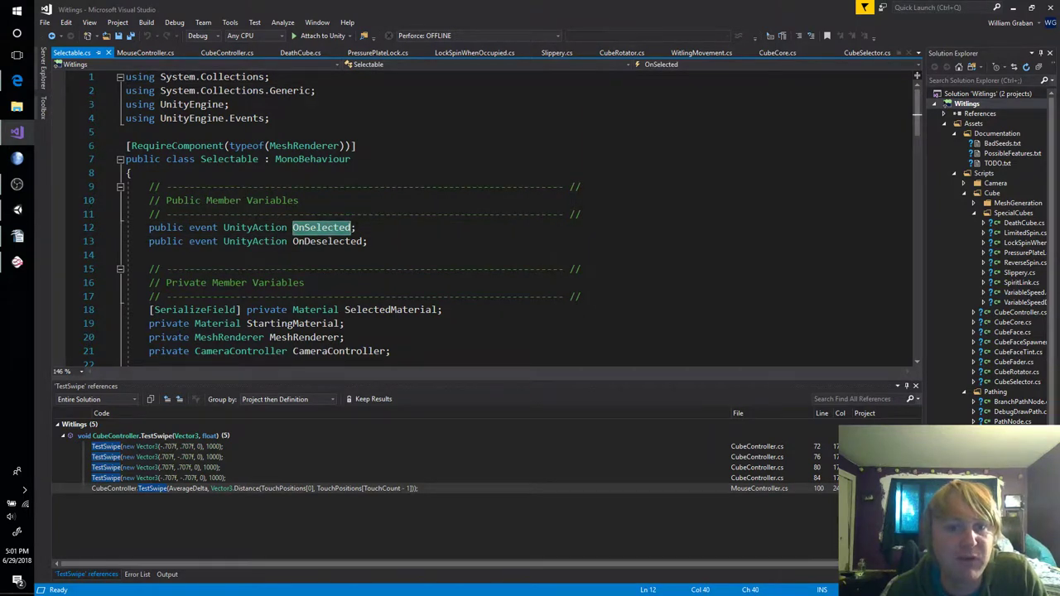
pyautogui.click(357, 227)
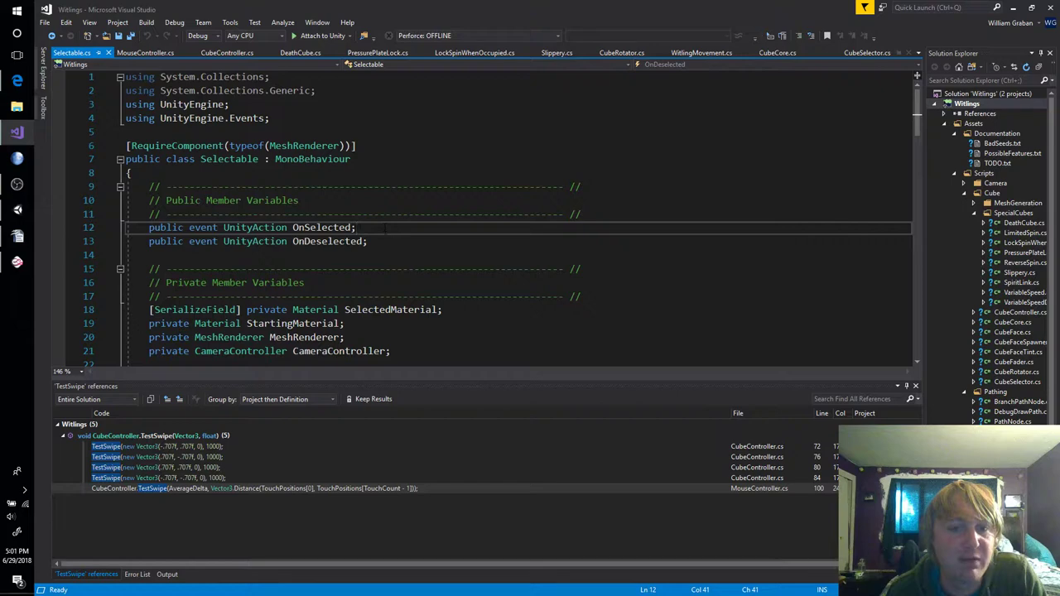
pyautogui.scroll(-5, 386, 228)
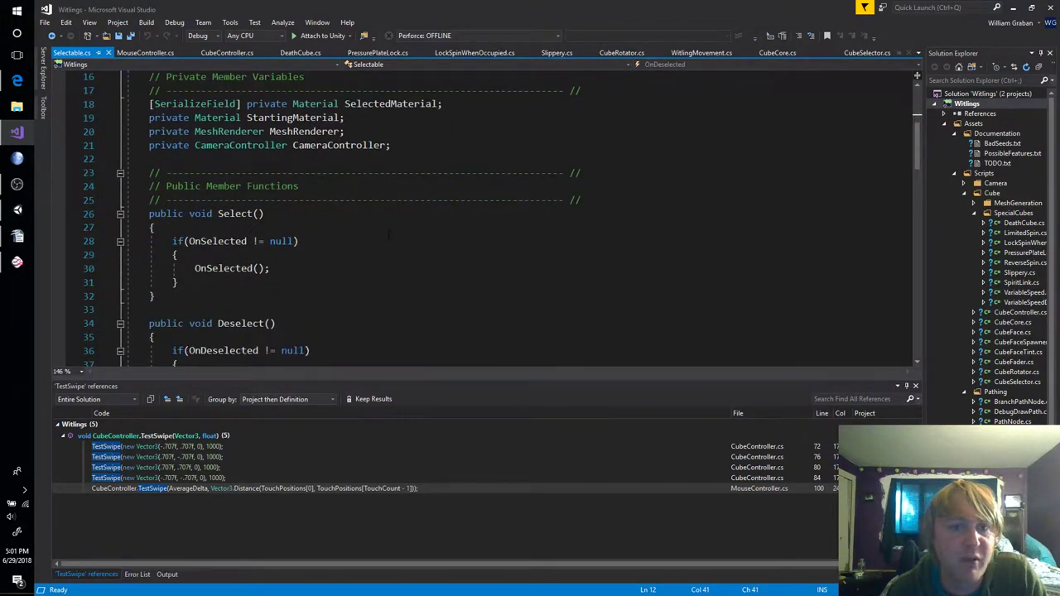
pyautogui.scroll(-7, 388, 235)
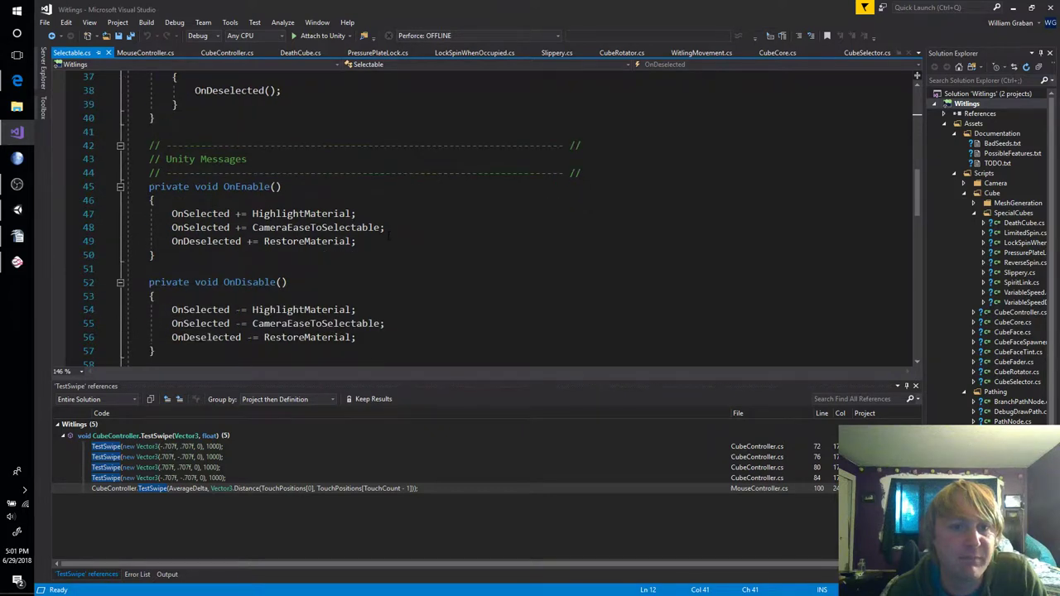
pyautogui.click(399, 242)
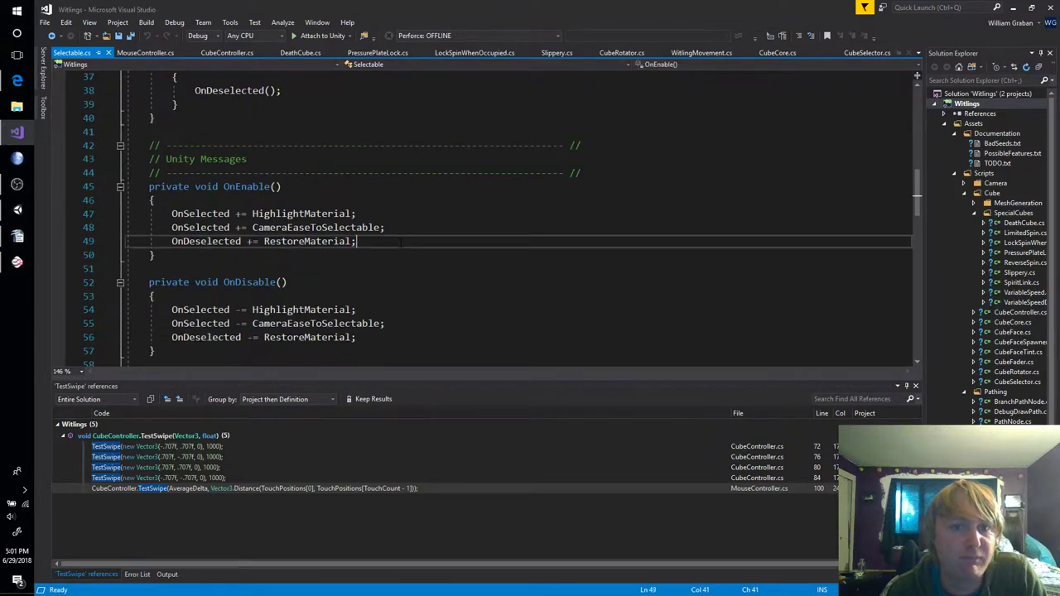
pyautogui.press('Up')
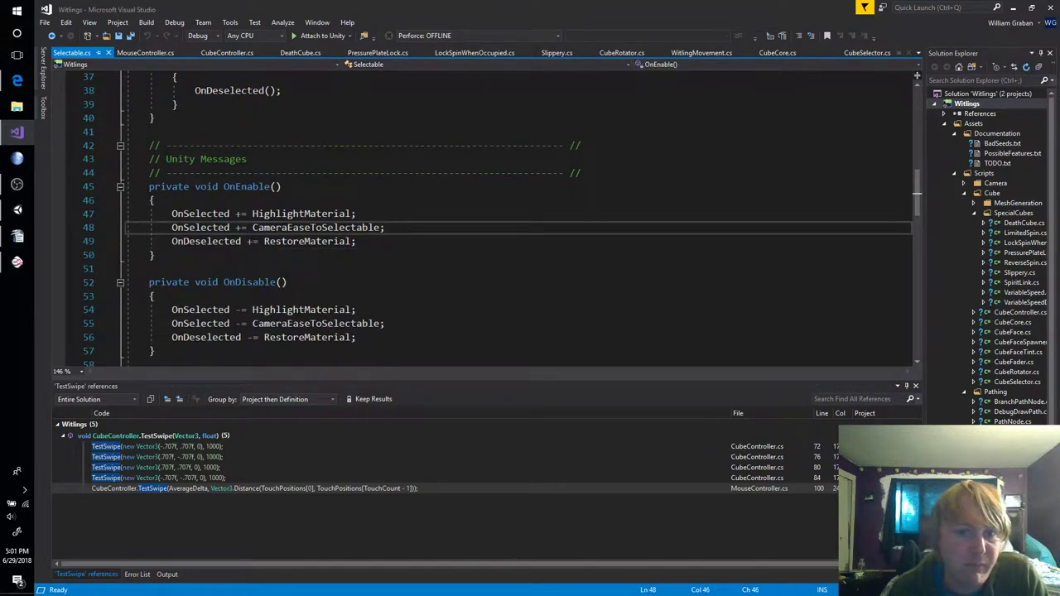
# Review the remaining handlers, including OnDeselected and OnEnable, then return to Unity
pyautogui.scroll(-4, 439, 240)
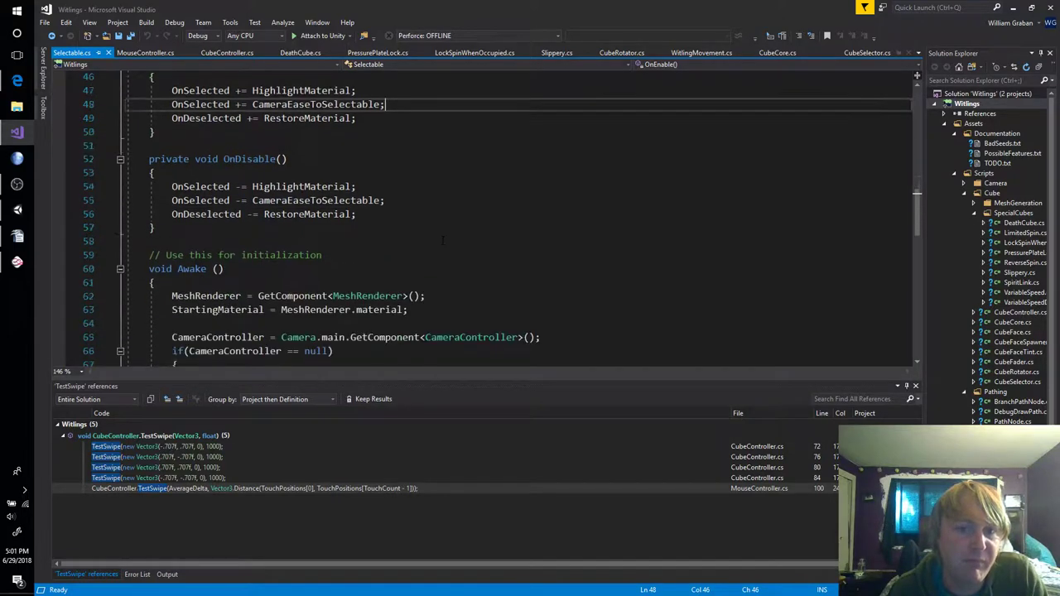
pyautogui.scroll(-3, 443, 241)
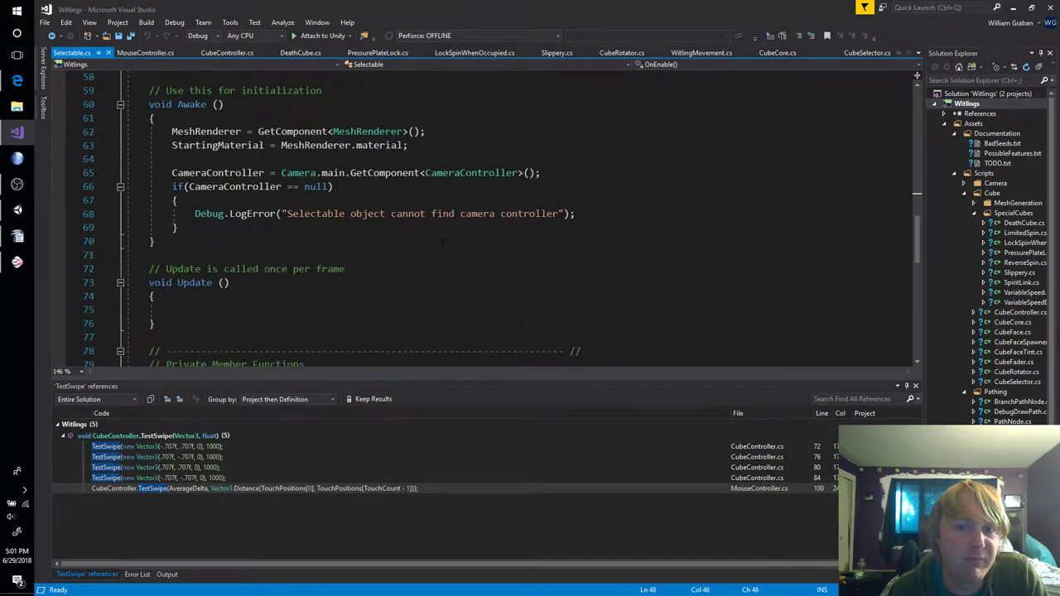
pyautogui.scroll(-4, 442, 241)
pyautogui.scroll(-3, 443, 243)
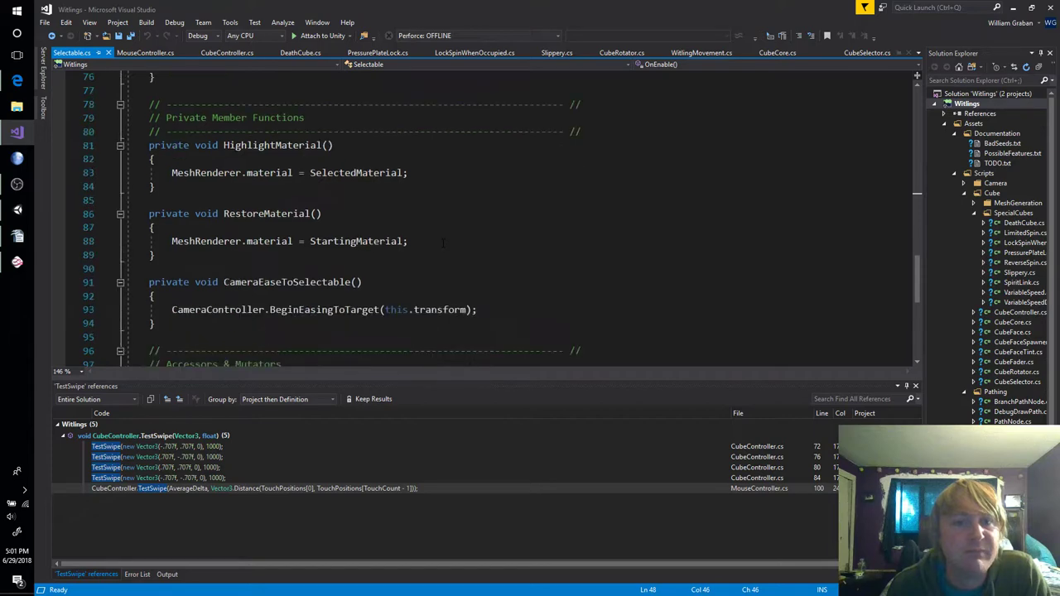
pyautogui.scroll(-2, 443, 248)
pyautogui.scroll(-2, 443, 253)
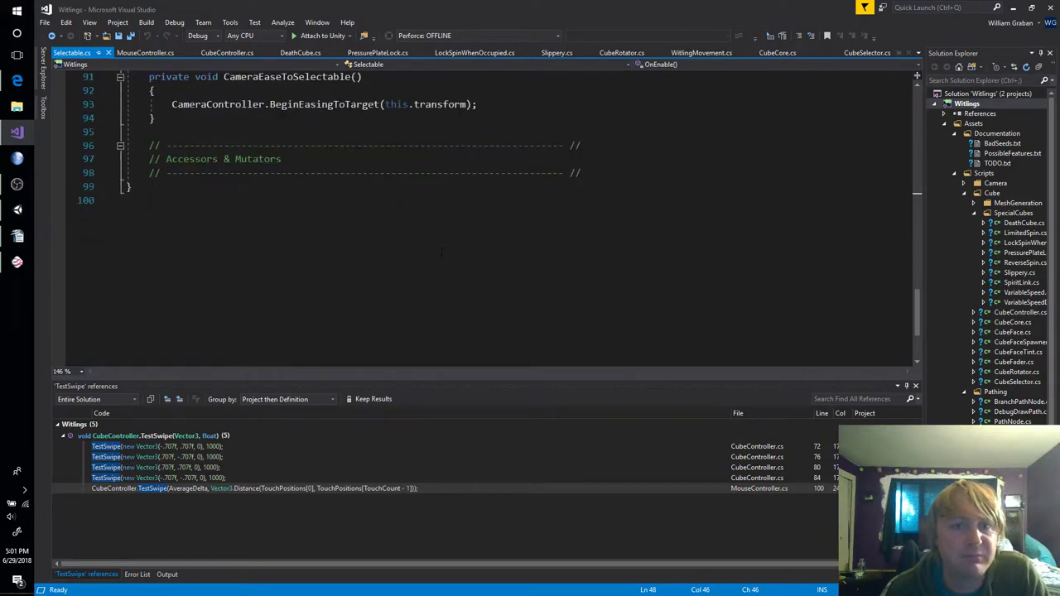
pyautogui.scroll(5, 443, 253)
pyautogui.scroll(15, 441, 254)
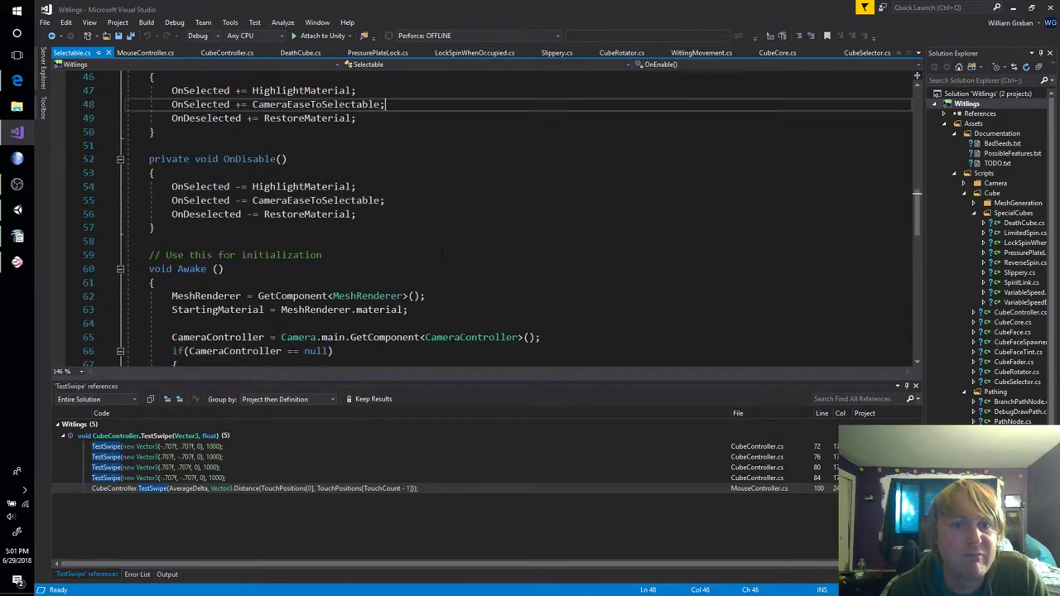
pyautogui.scroll(4, 441, 254)
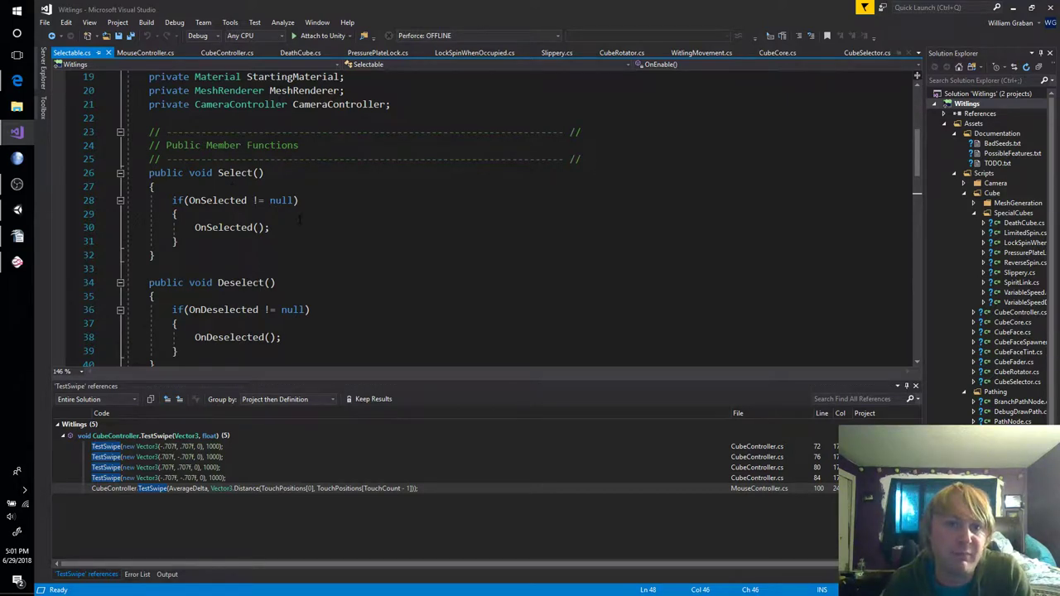
pyautogui.scroll(4, 303, 221)
pyautogui.scroll(-2, 306, 229)
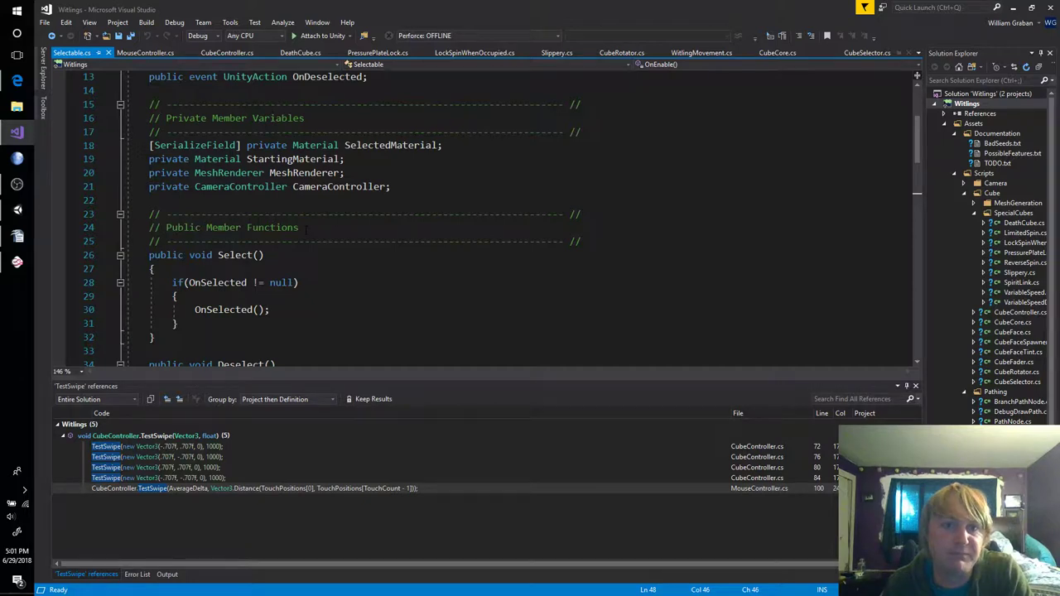
pyautogui.scroll(3, 305, 229)
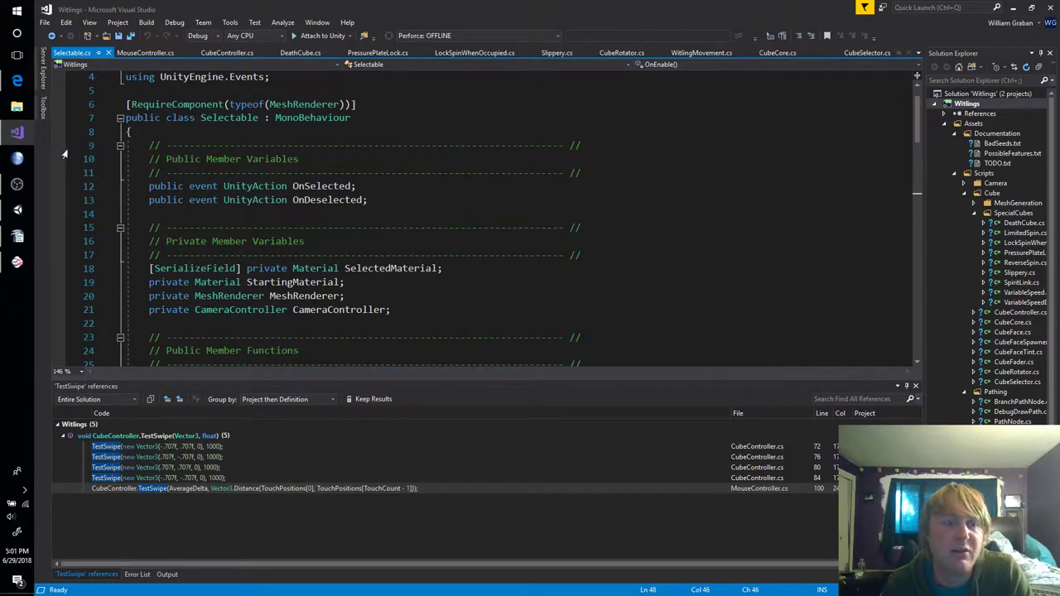
pyautogui.click(17, 210)
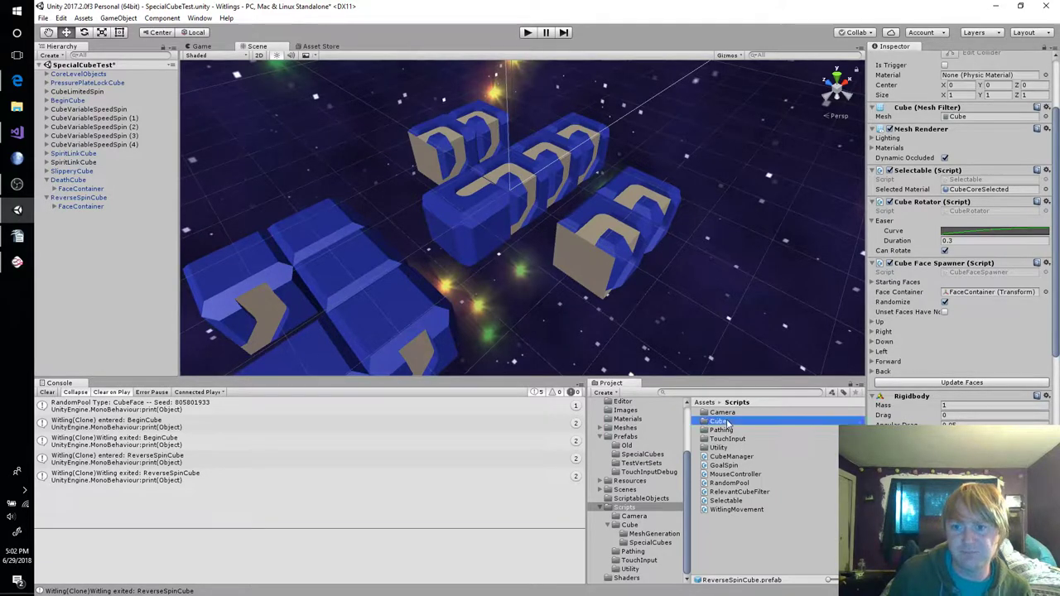
# Create a C# script named LimitedSelect in Scripts/Cube/SpecialCubes
pyautogui.doubleClick(725, 421)
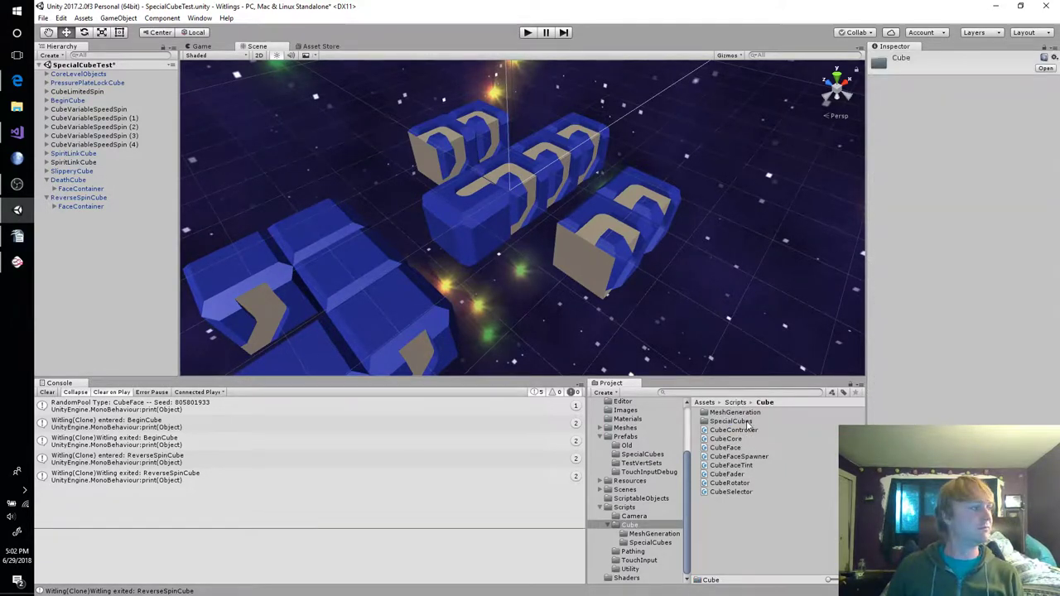
pyautogui.doubleClick(746, 421)
pyautogui.rightClick(748, 525)
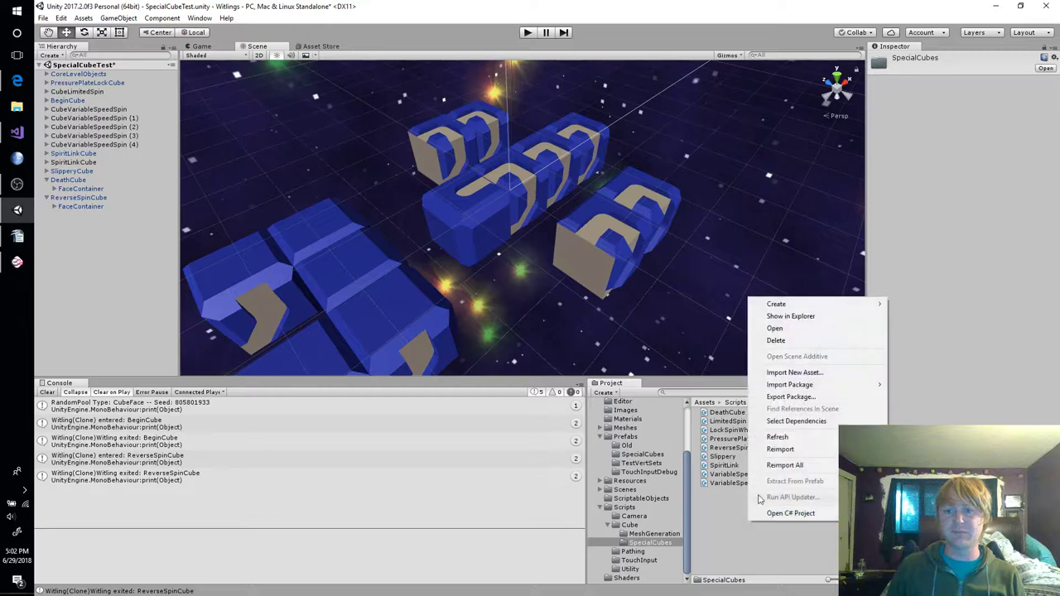
pyautogui.moveTo(771, 304)
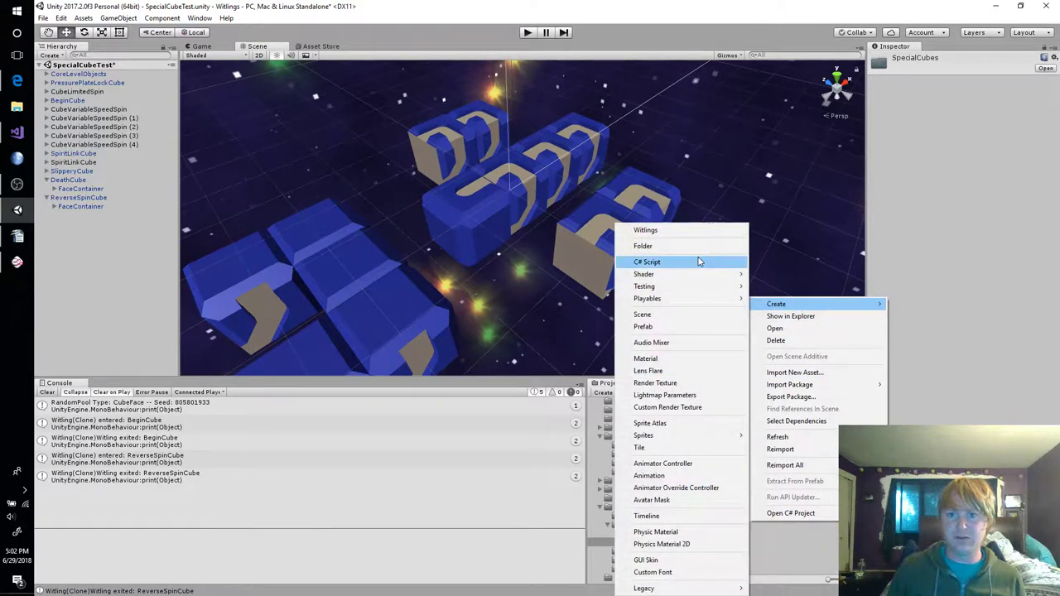
pyautogui.click(647, 262)
pyautogui.write('Li')
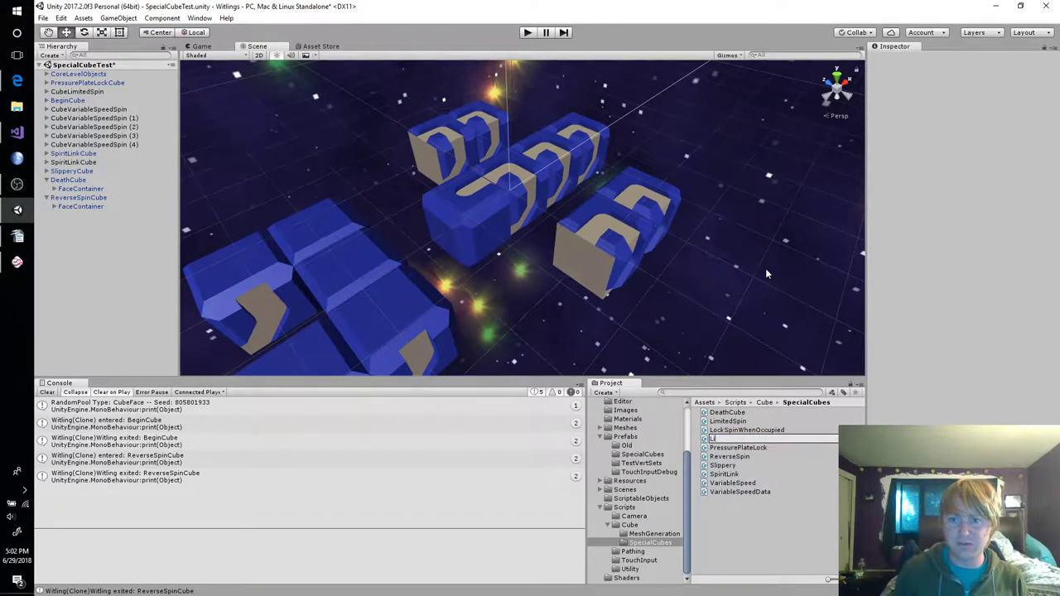
pyautogui.write('mitedSelect')
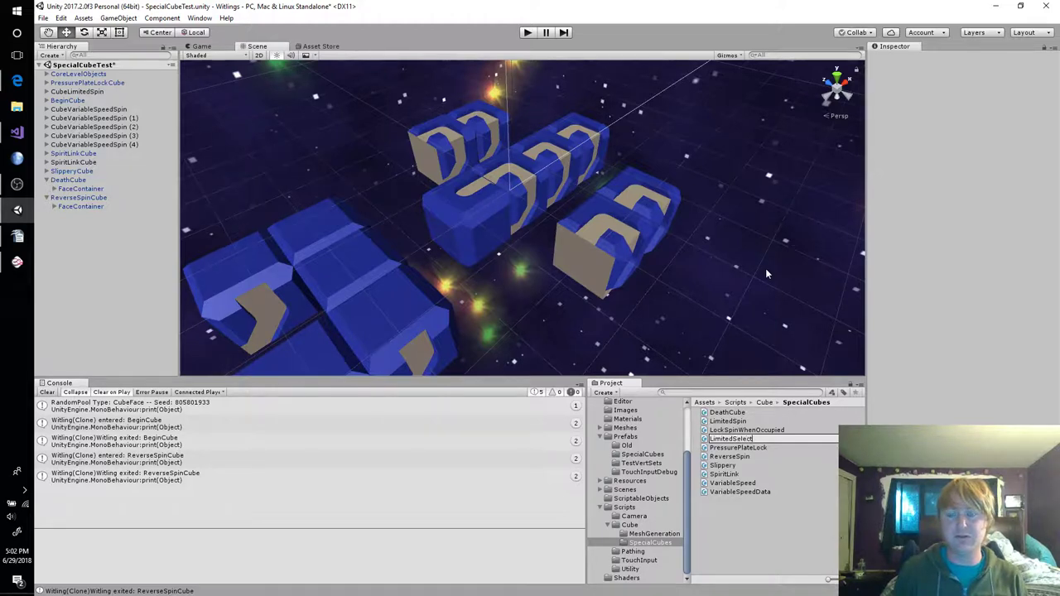
pyautogui.press('Return')
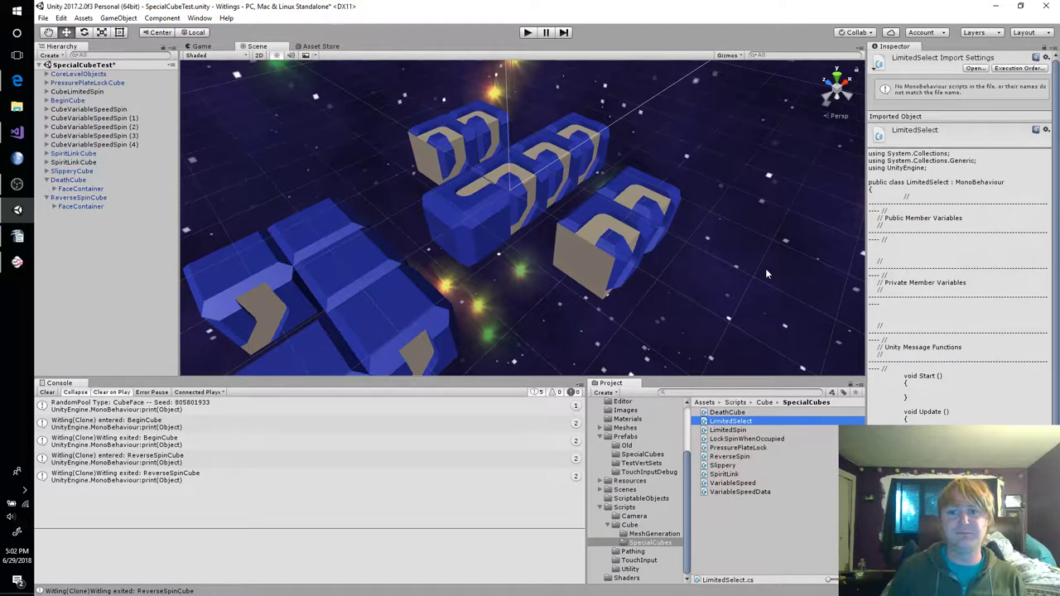
# Move ReverseSpinCube aside and place a Cube prefab instance in the gap at X 0
pyautogui.click(74, 198)
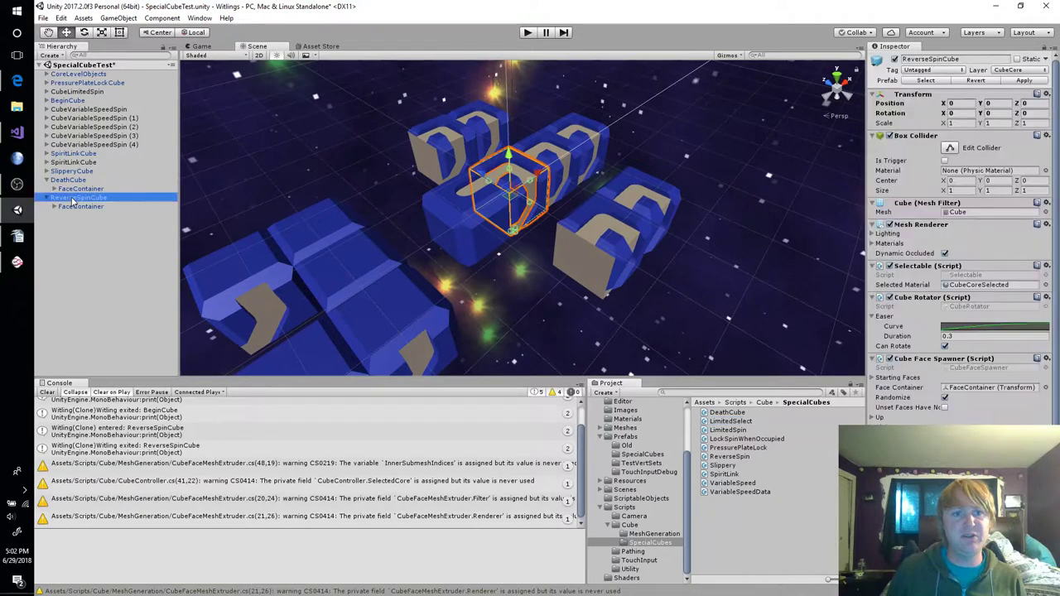
pyautogui.moveTo(480, 174); pyautogui.dragTo(673, 180)
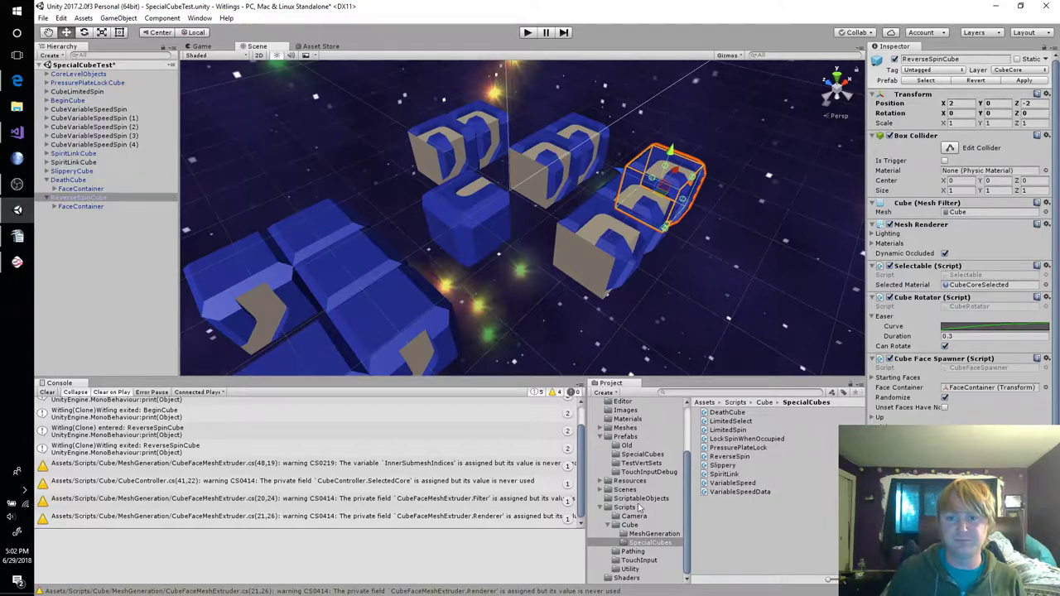
pyautogui.click(626, 436)
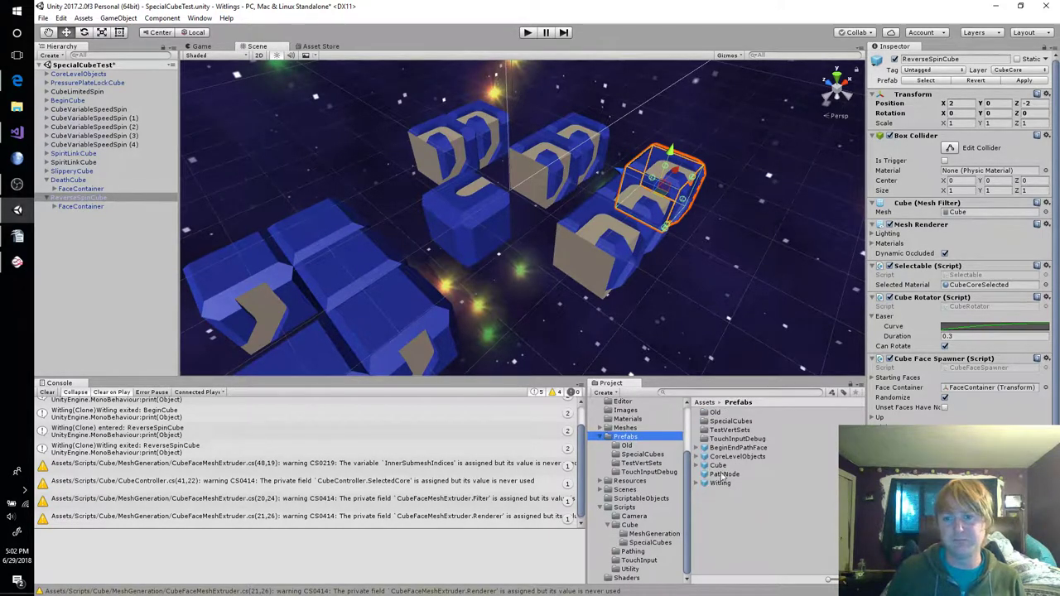
pyautogui.click(718, 467)
pyautogui.moveTo(721, 468); pyautogui.dragTo(135, 276)
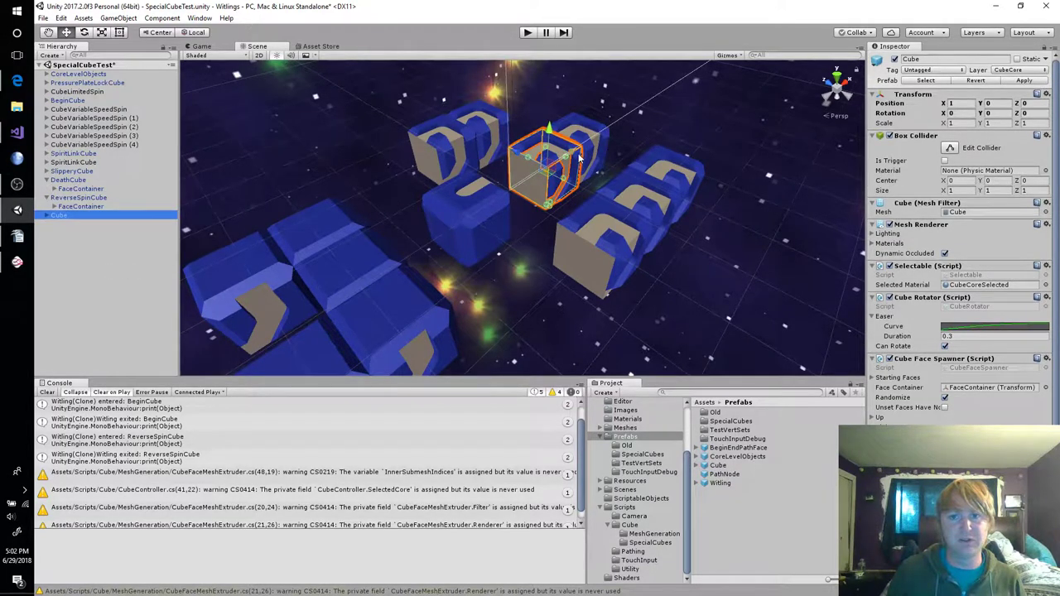
pyautogui.moveTo(579, 157); pyautogui.dragTo(542, 186)
# Rename the new cube to LimitedSelectCube
pyautogui.click(130, 216)
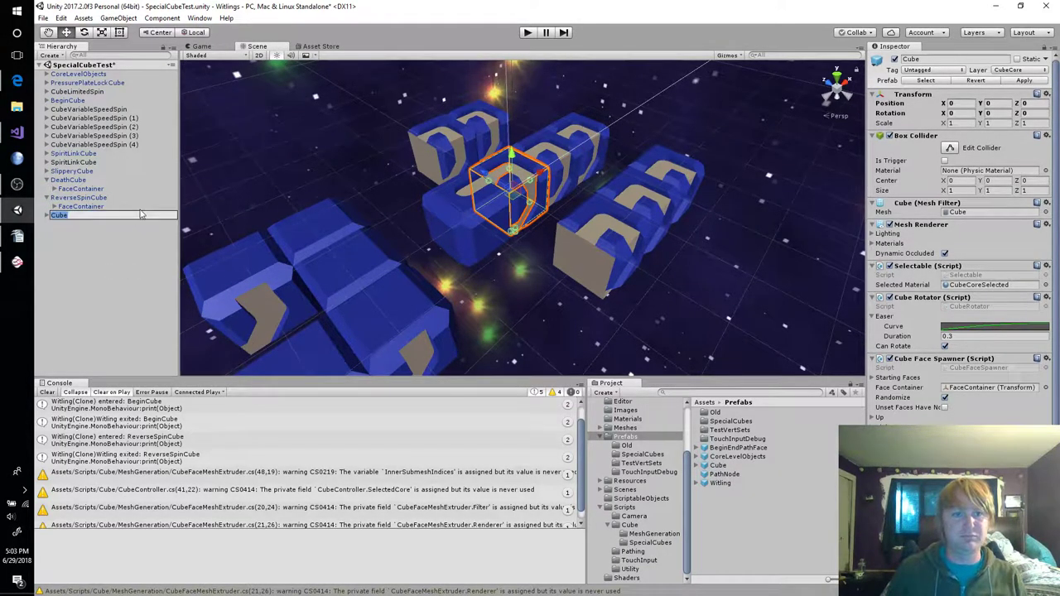
pyautogui.press('Home')
pyautogui.write('Limit')
pyautogui.write('edSelect')
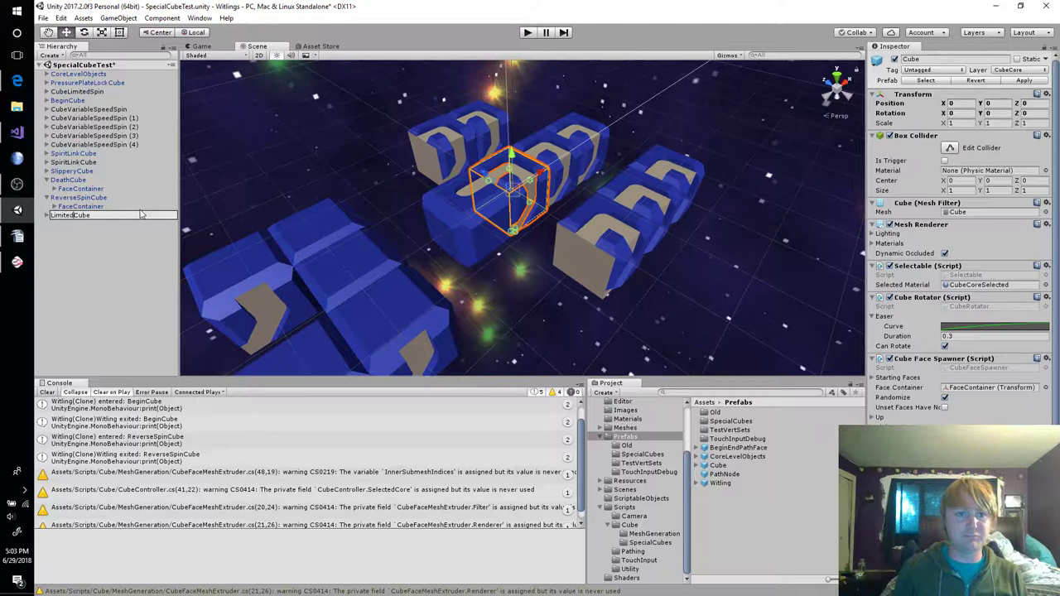
pyautogui.press('Return')
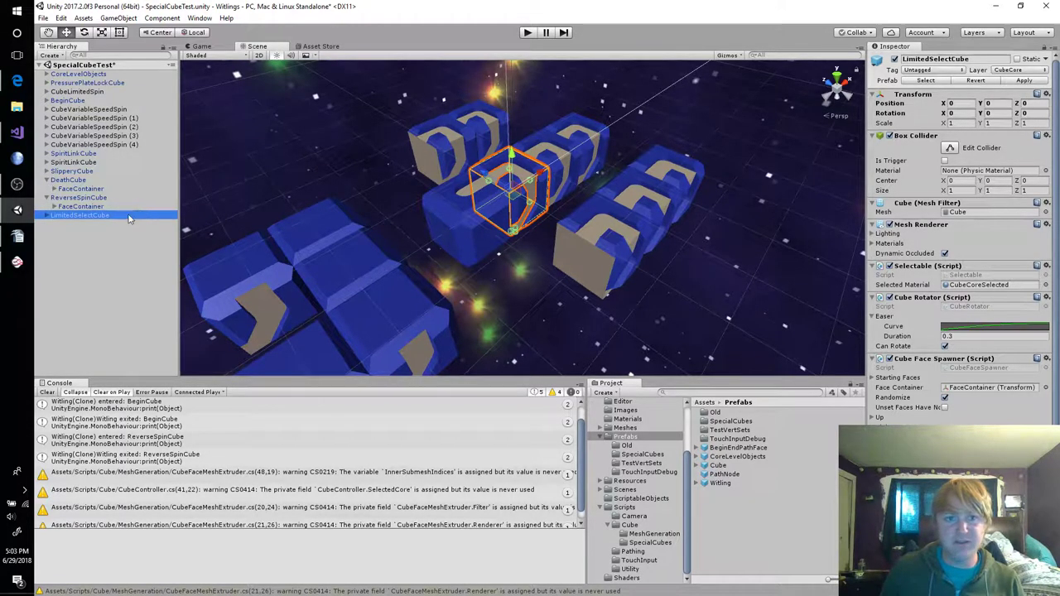
# Apply ReverseSpinCube's scene changes to its prefab, leaving the component search unused
pyautogui.scroll(-4, 961, 248)
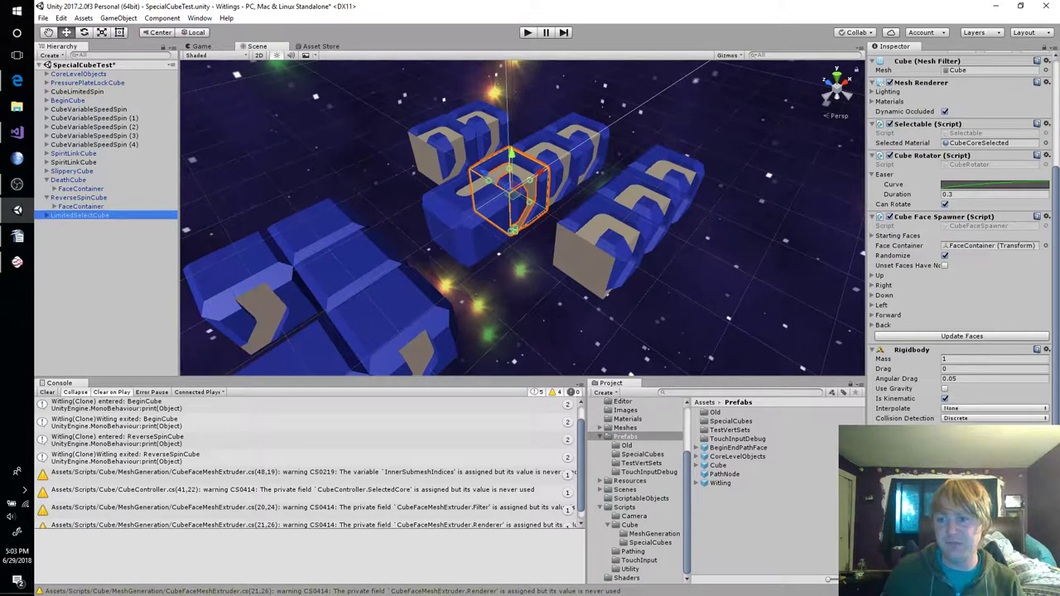
pyautogui.hotkey('ctrl', 'shift', 'a')
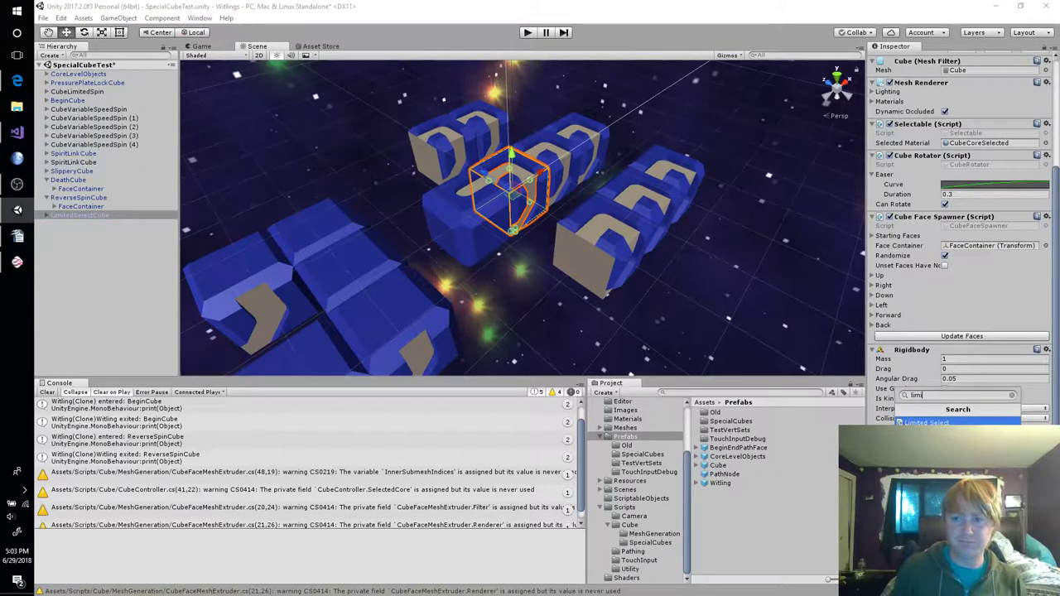
pyautogui.press('Return')
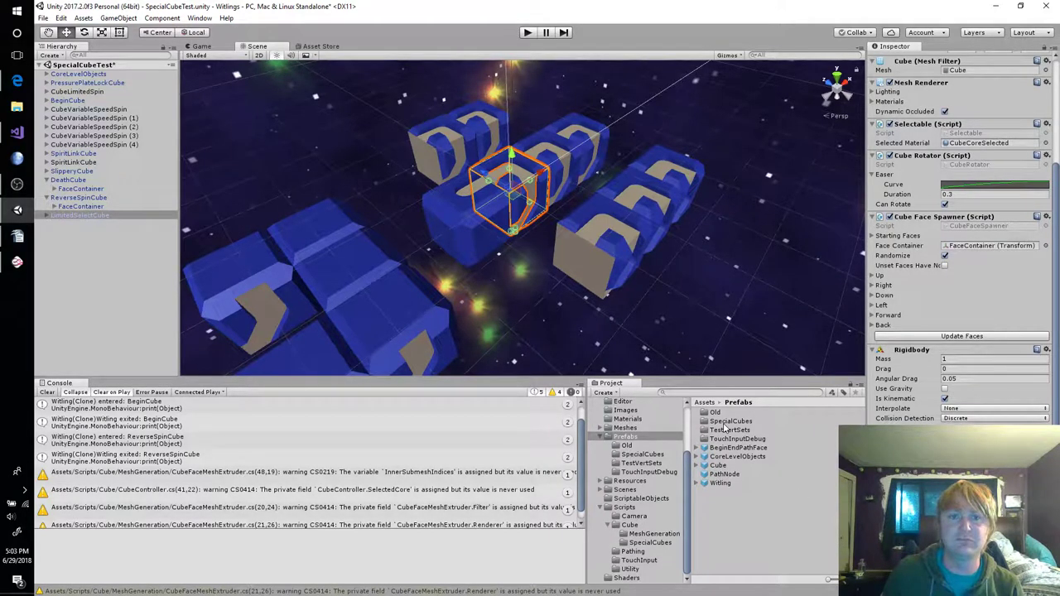
pyautogui.click(80, 189)
pyautogui.click(79, 197)
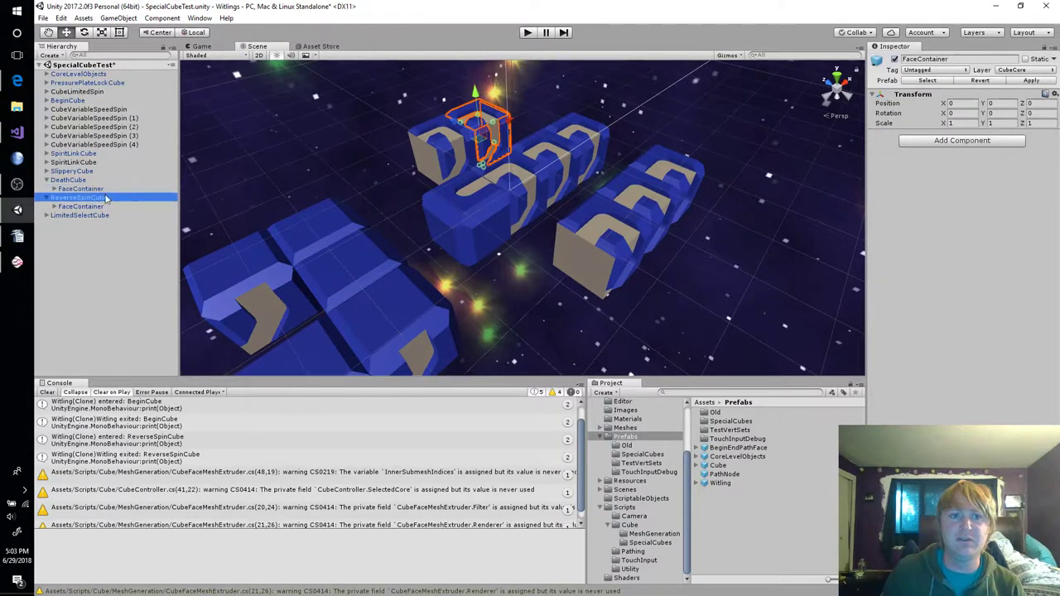
pyautogui.click(1028, 81)
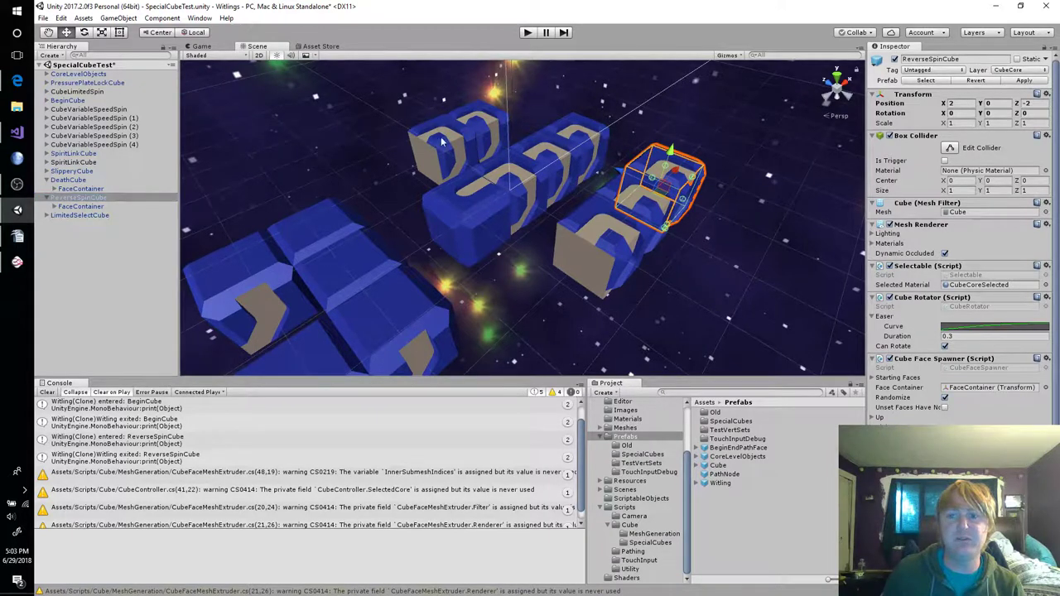
# Apply SlipperyCube, SpiritLinkCube and PressurePlateLockCube changes to their prefabs
pyautogui.click(100, 180)
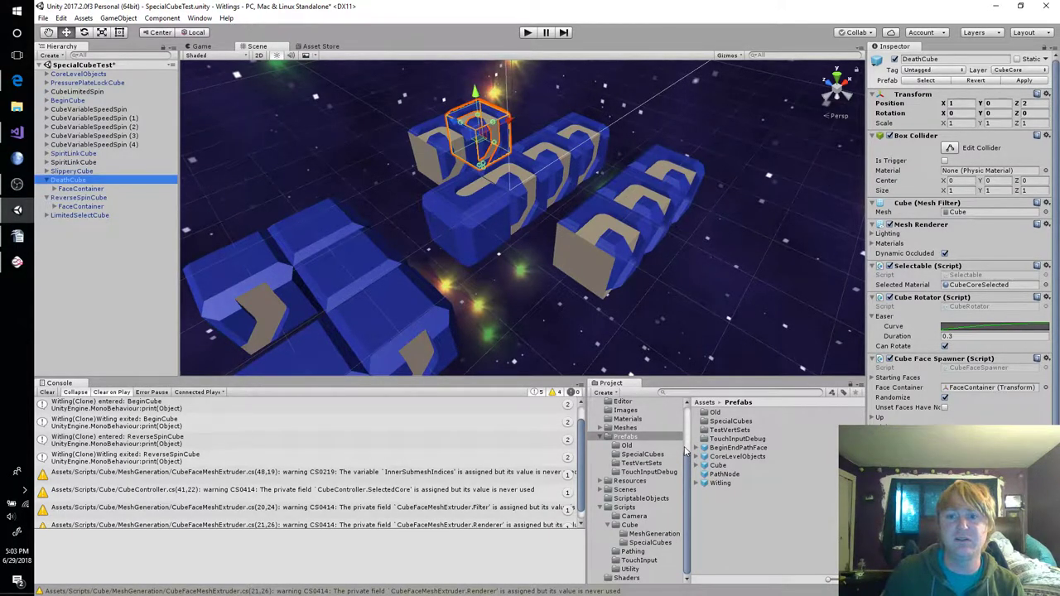
pyautogui.click(650, 455)
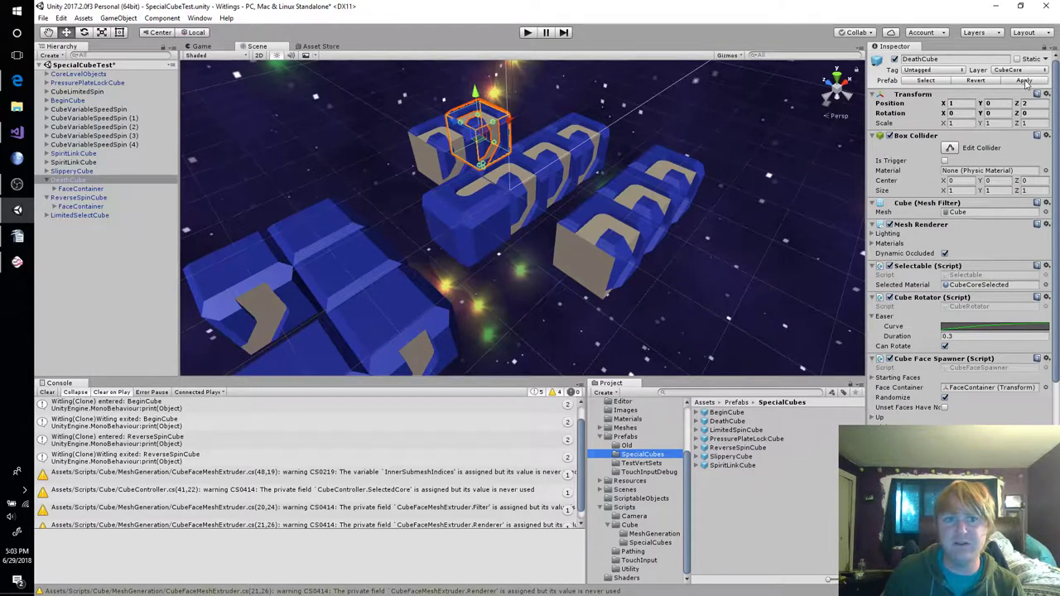
pyautogui.click(73, 171)
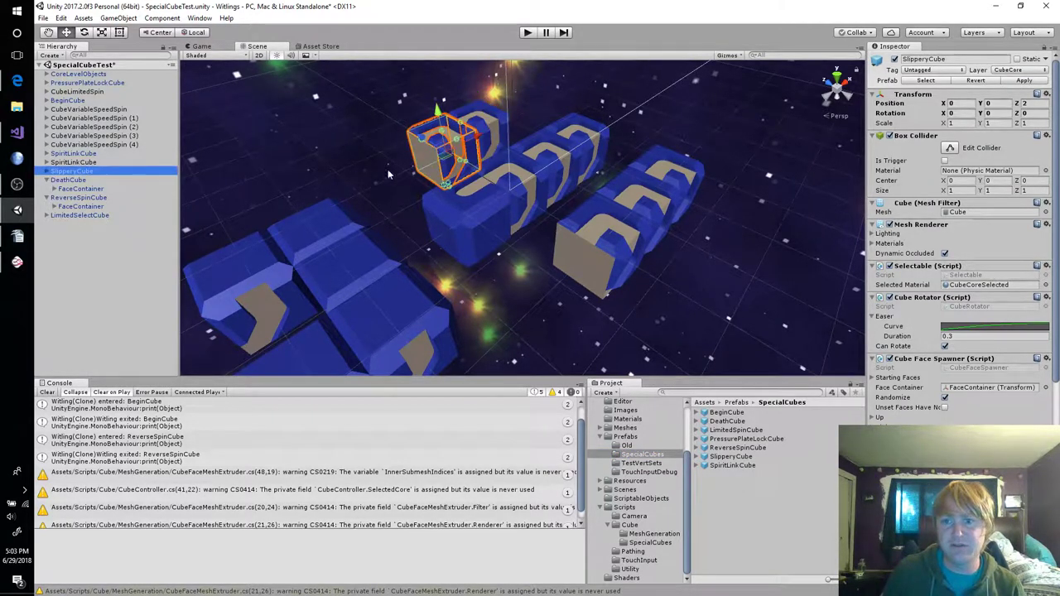
pyautogui.click(1024, 80)
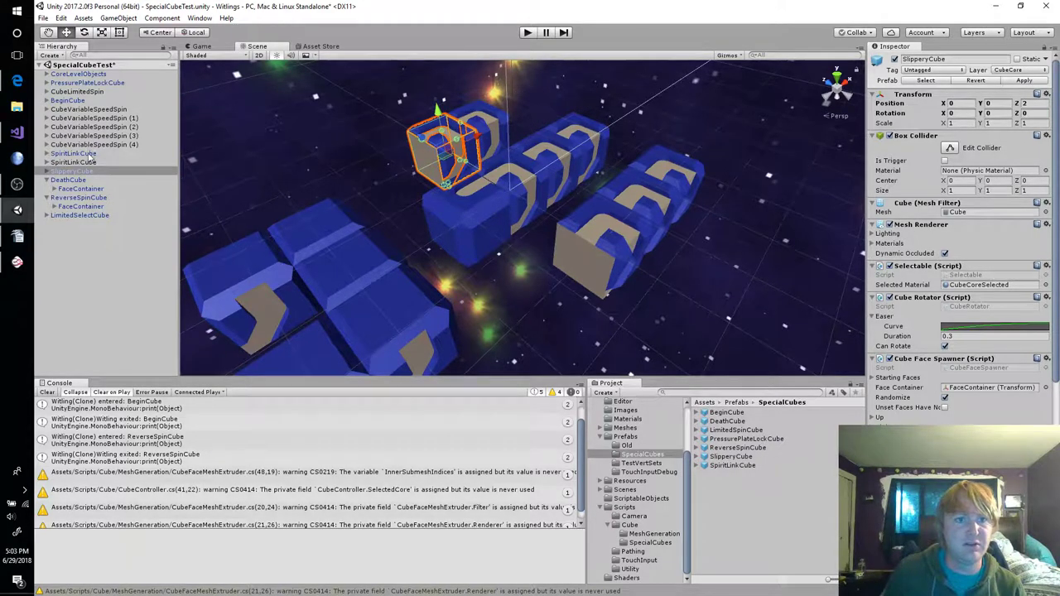
pyautogui.click(106, 154)
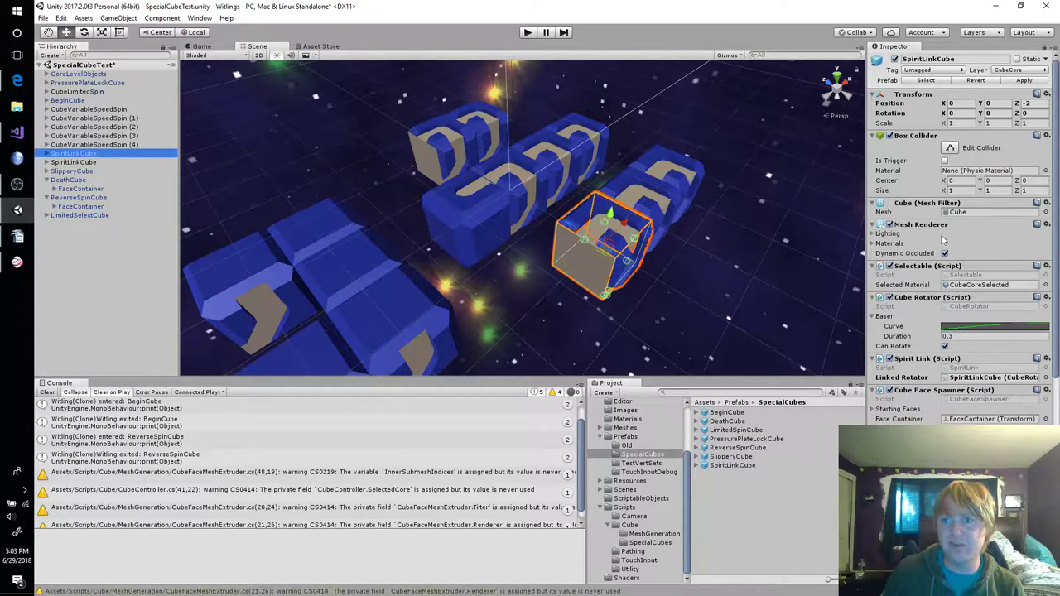
pyautogui.click(1023, 80)
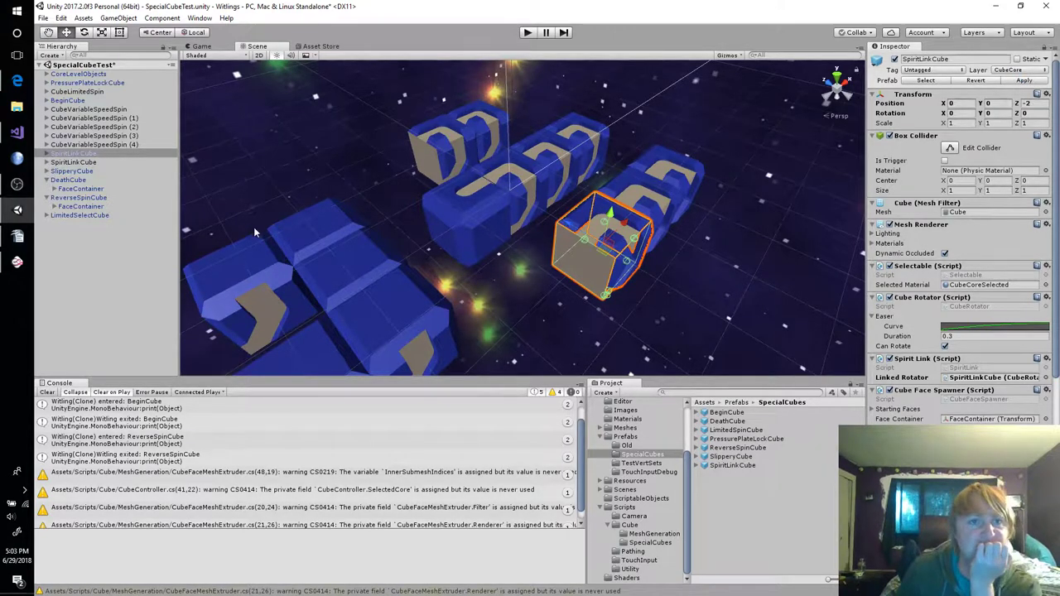
pyautogui.click(113, 83)
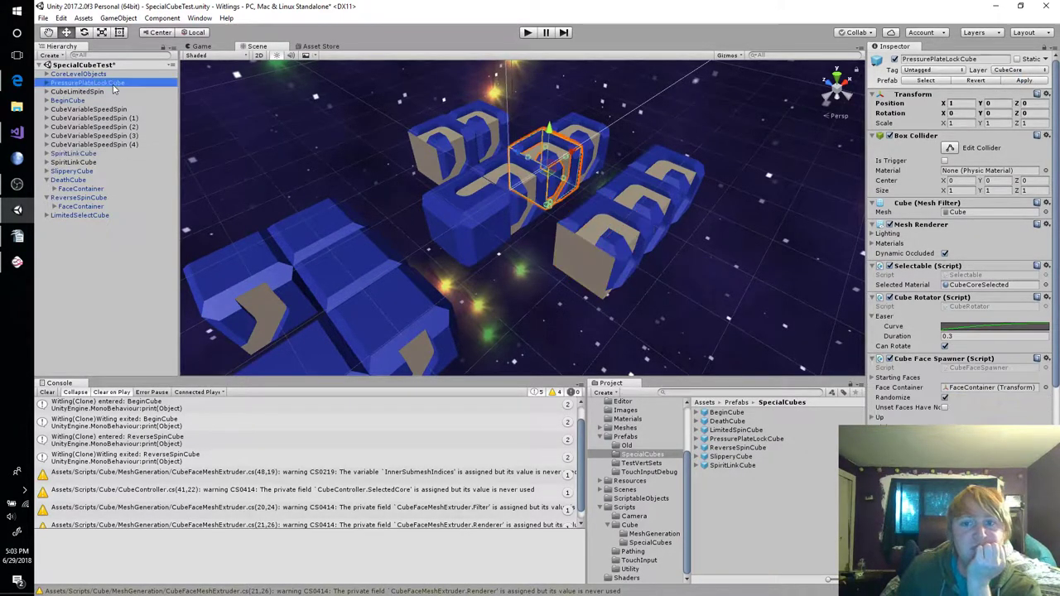
pyautogui.click(1024, 82)
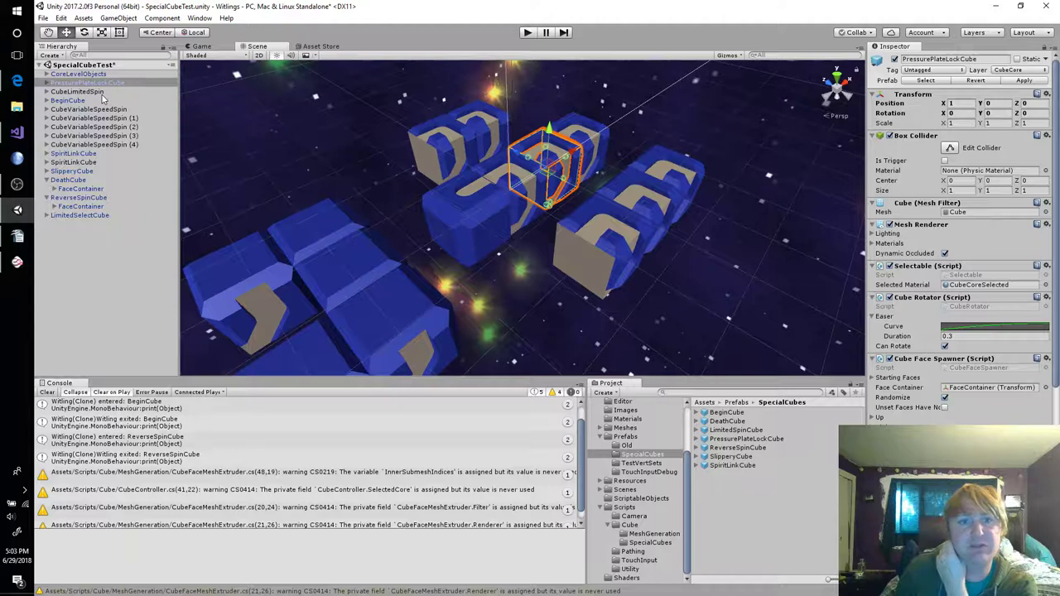
# Set the LimitedSpinCube prefab's Rotations Remaining to 3
pyautogui.click(747, 432)
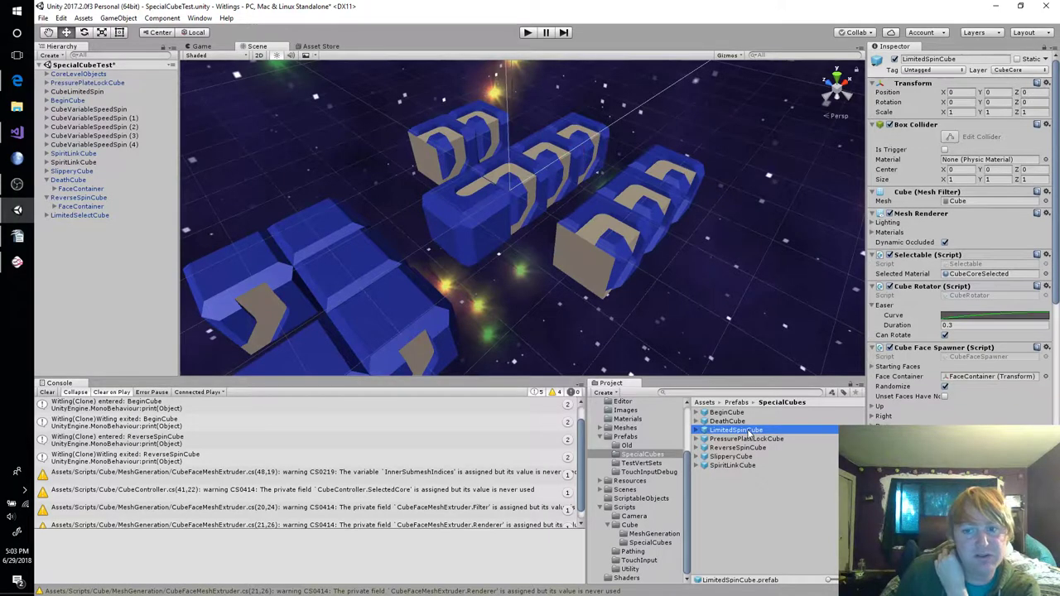
pyautogui.scroll(-3, 1006, 350)
pyautogui.scroll(-5, 1007, 347)
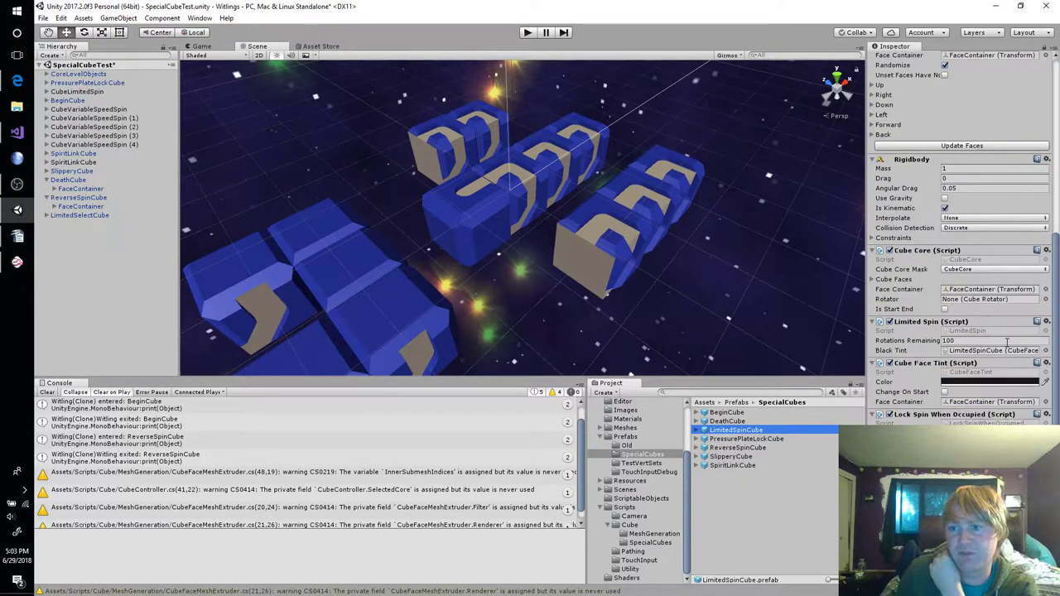
pyautogui.click(1004, 341)
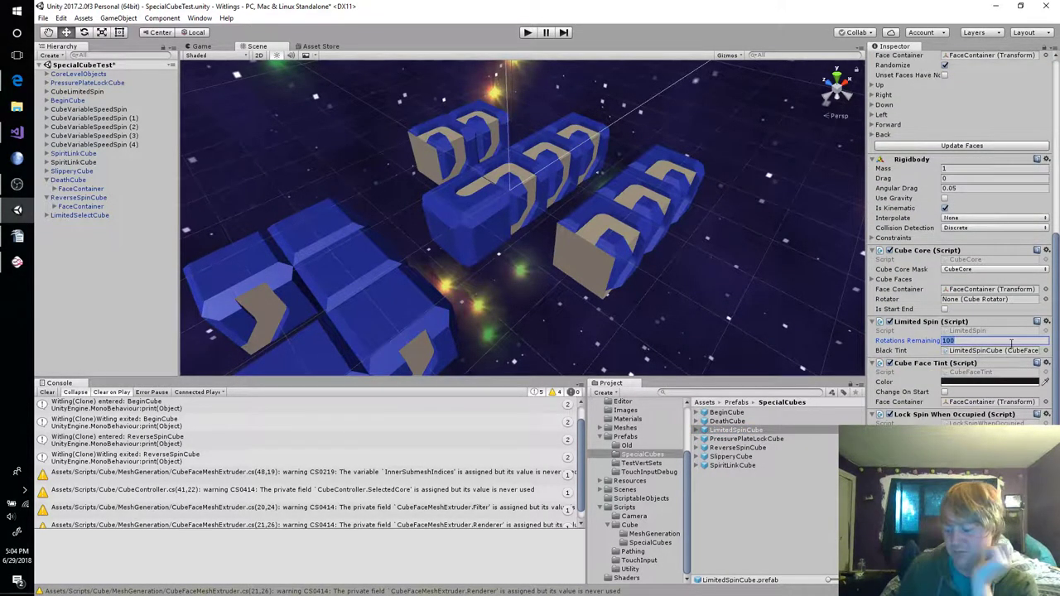
pyautogui.write('3')
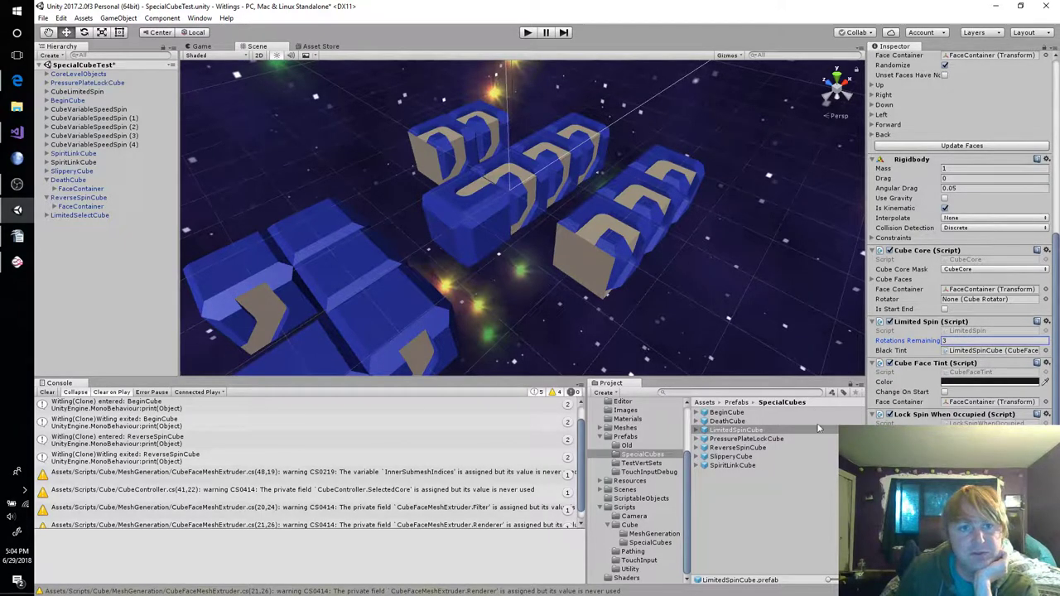
# Place a LimitedSpinCube instance, delete the old CubeLimitedSpin, and move the instance up the Hierarchy
pyautogui.moveTo(755, 437); pyautogui.dragTo(99, 297)
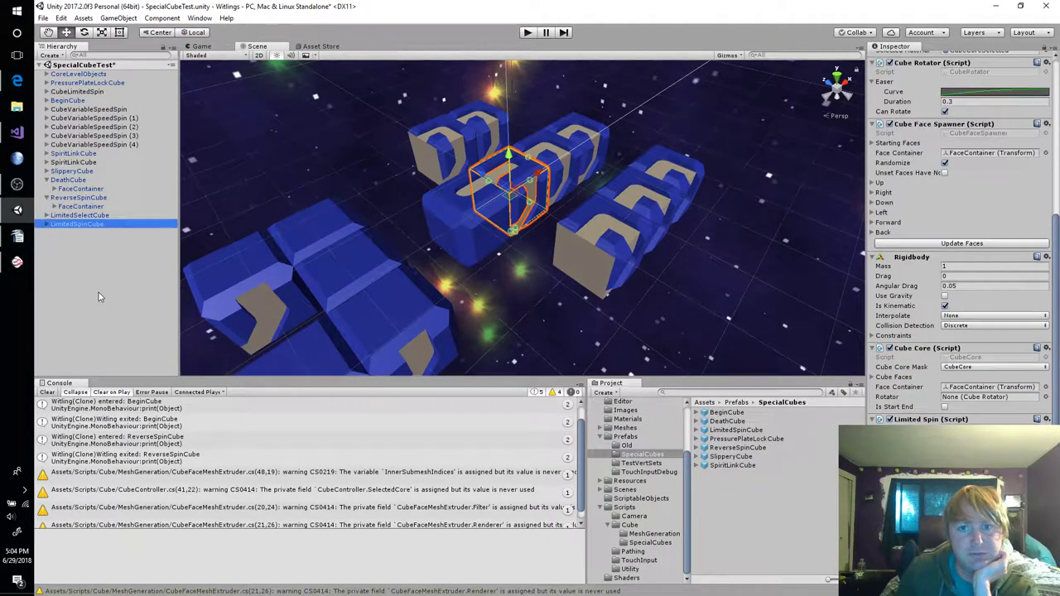
pyautogui.click(538, 175)
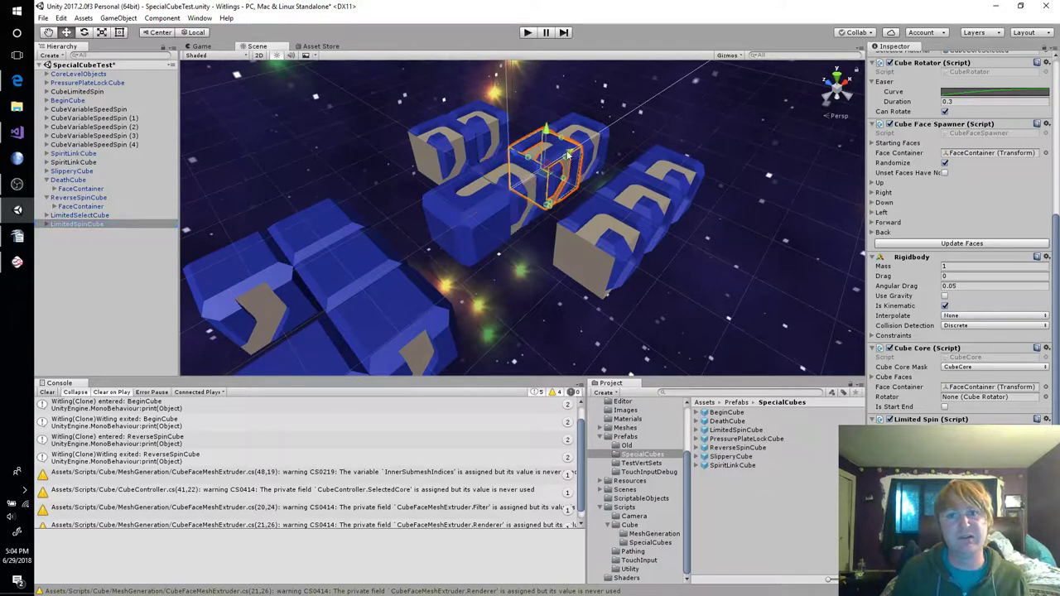
pyautogui.click(75, 92)
pyautogui.press('Delete')
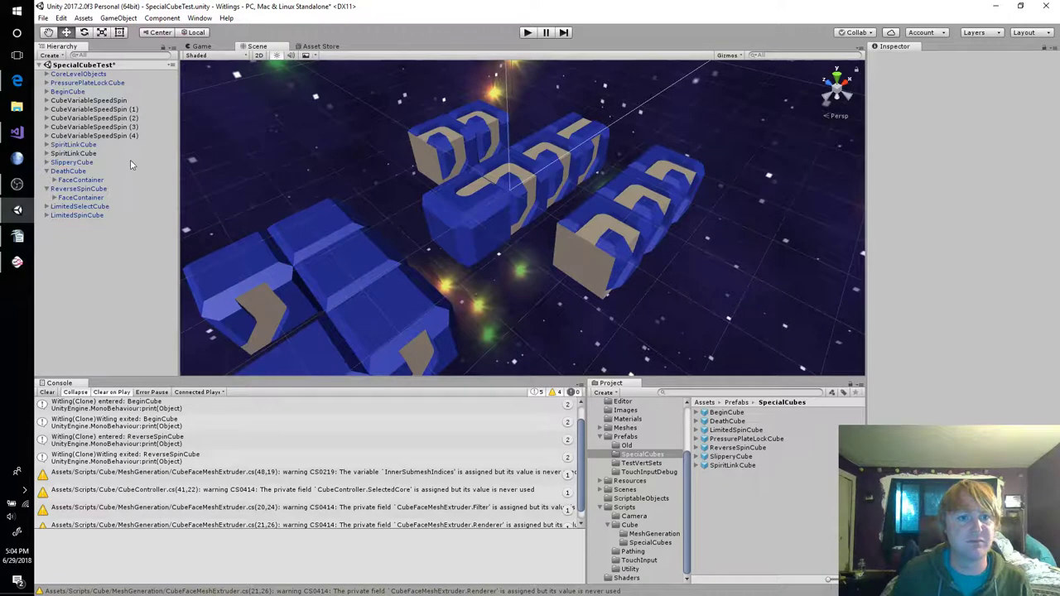
pyautogui.moveTo(99, 216); pyautogui.dragTo(86, 91)
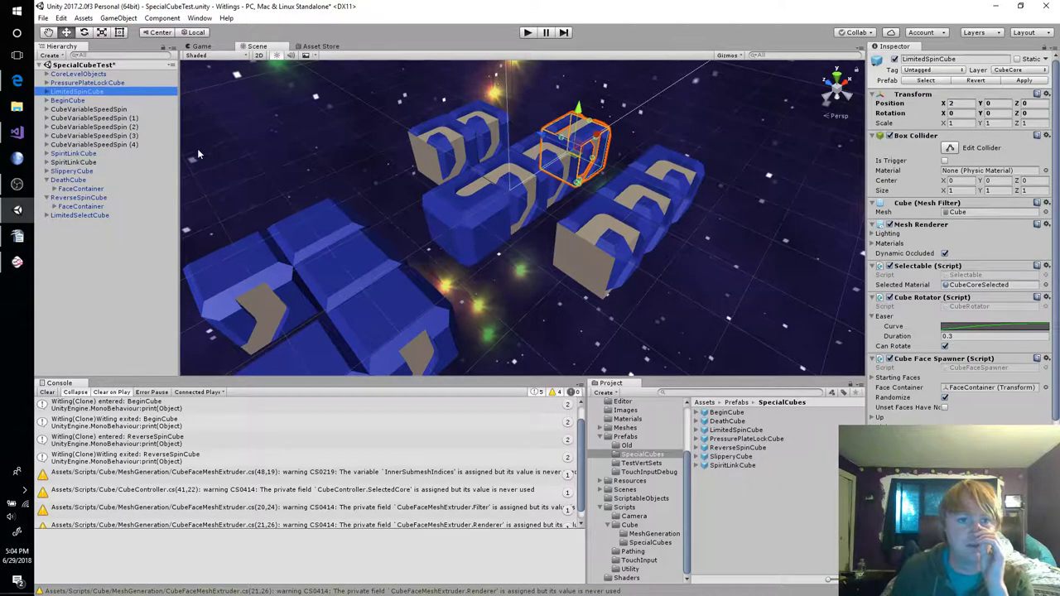
# Add the Limited Select component to LimitedSelectCube
pyautogui.click(112, 214)
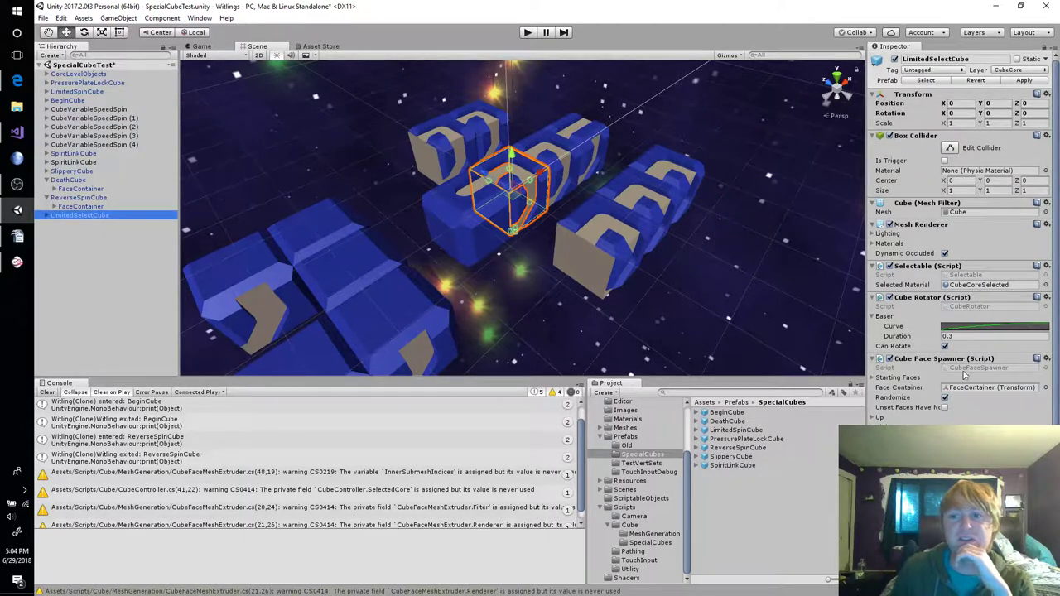
pyautogui.scroll(-4, 966, 397)
pyautogui.hotkey('ctrl', 'shift', 'a')
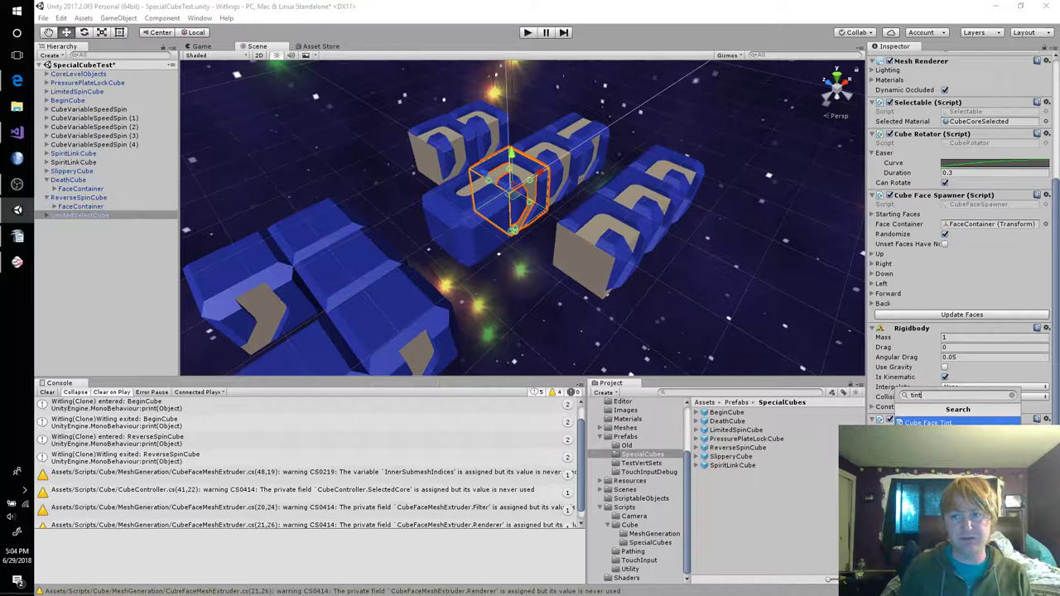
pyautogui.press('Return')
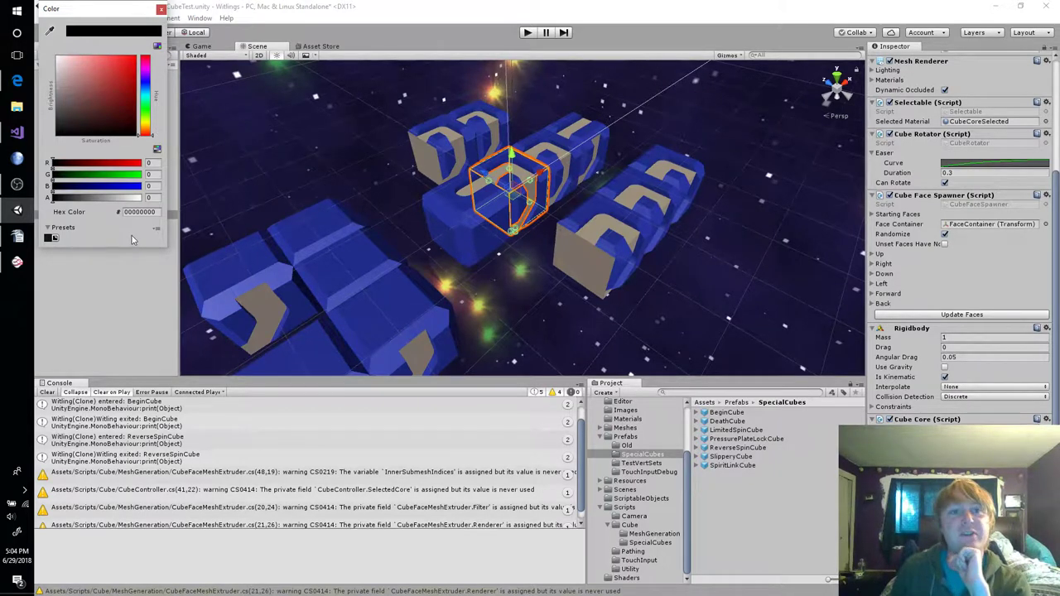
# Set the Cube Face Tint colour to dark green
pyautogui.click(150, 116)
pyautogui.click(129, 120)
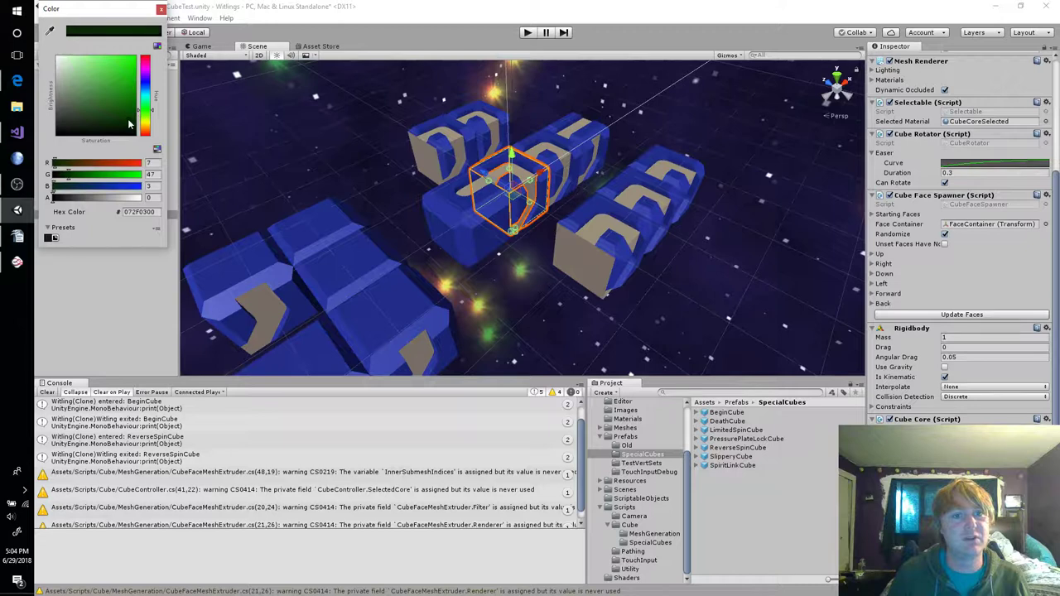
pyautogui.moveTo(130, 118); pyautogui.dragTo(136, 114)
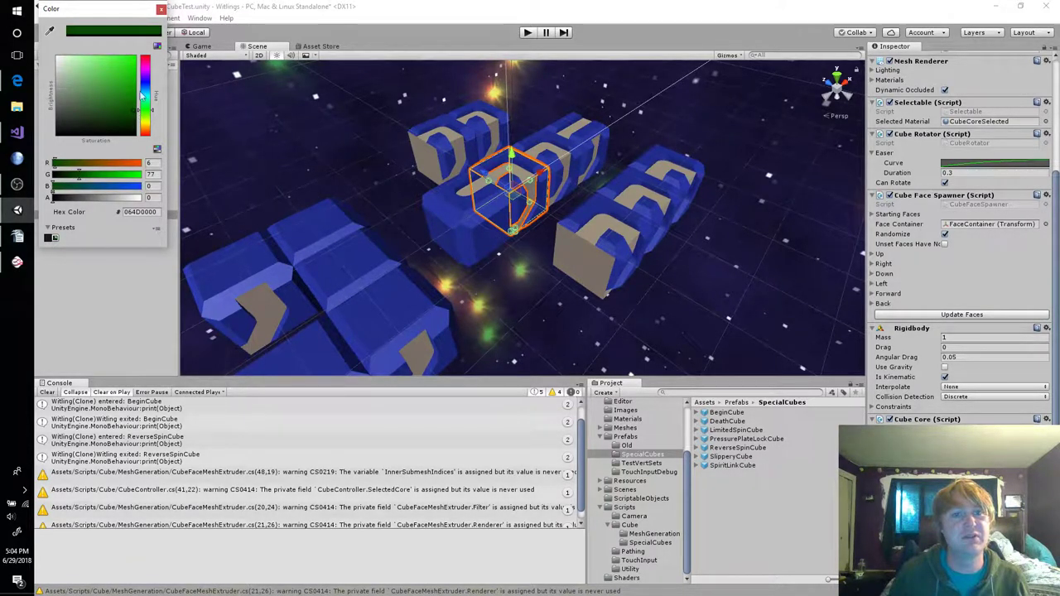
pyautogui.click(160, 10)
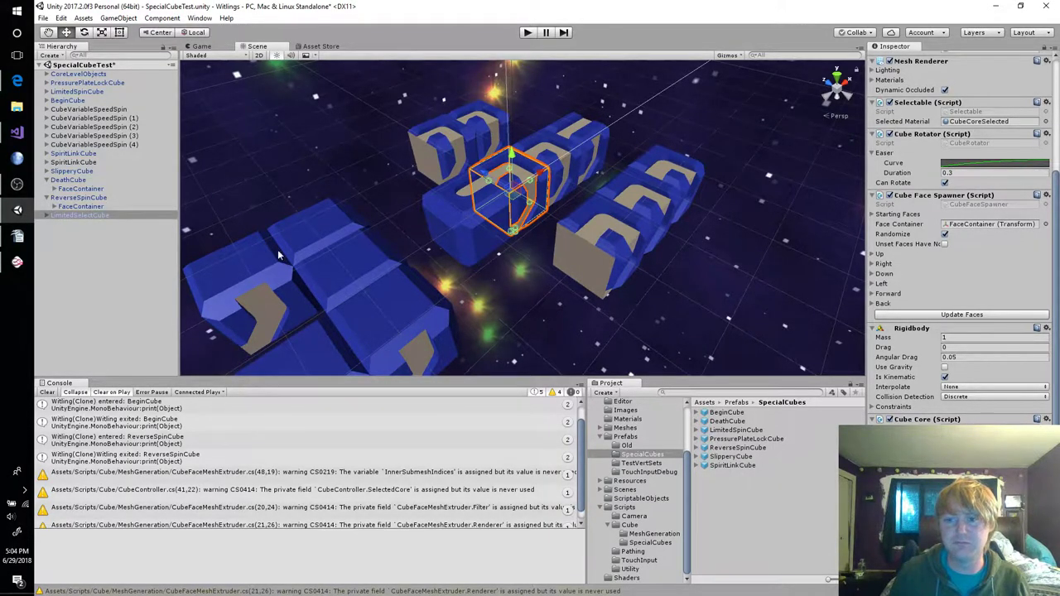
# Save LimitedSelectCube as a SpecialCubes prefab and open its LimitedSelect script
pyautogui.click(47, 216)
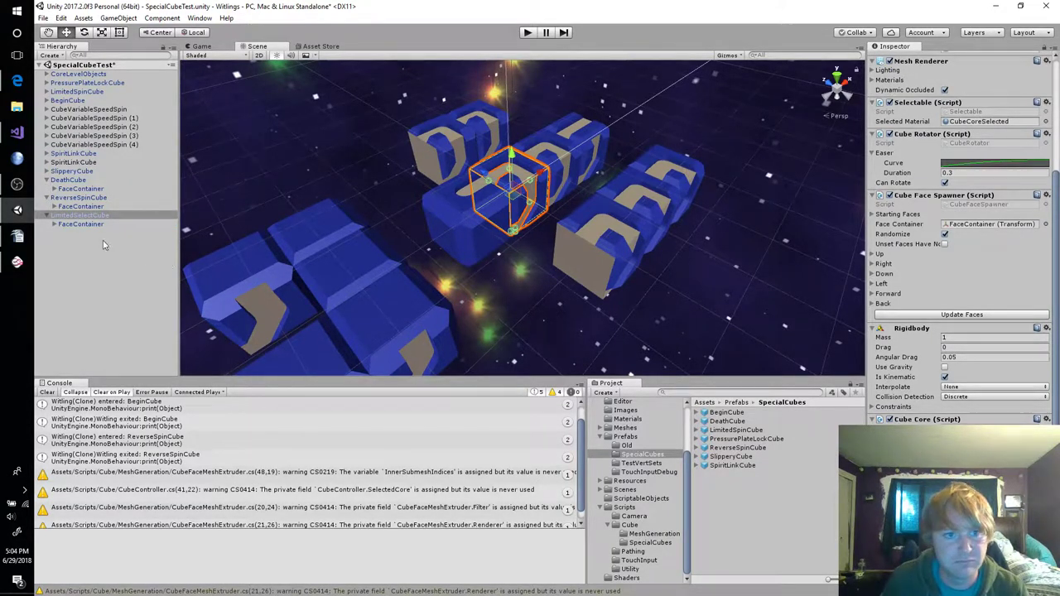
pyautogui.moveTo(81, 215); pyautogui.dragTo(784, 526)
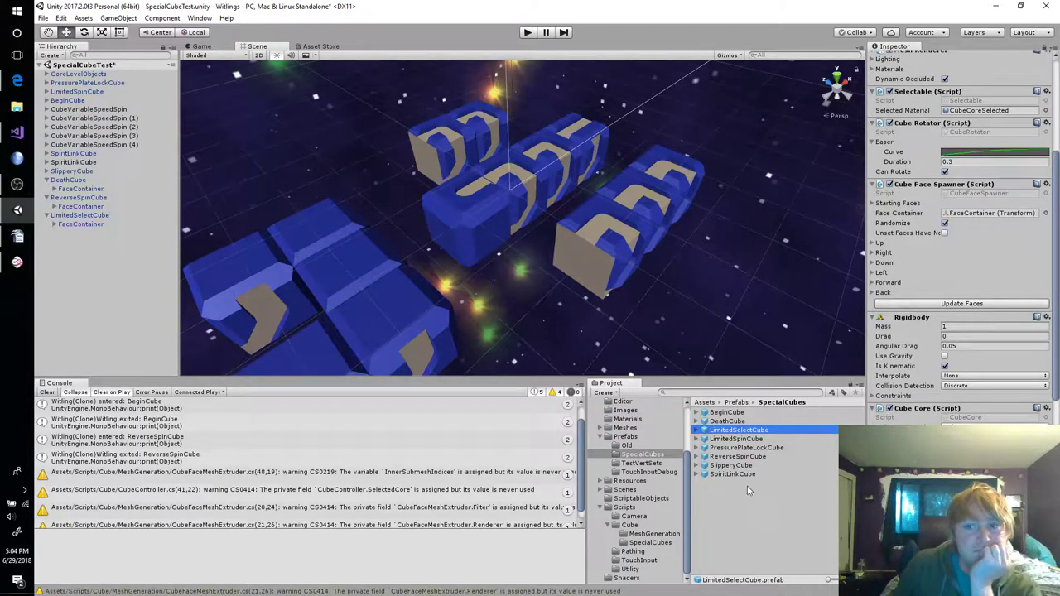
pyautogui.scroll(-3, 939, 381)
pyautogui.doubleClick(955, 369)
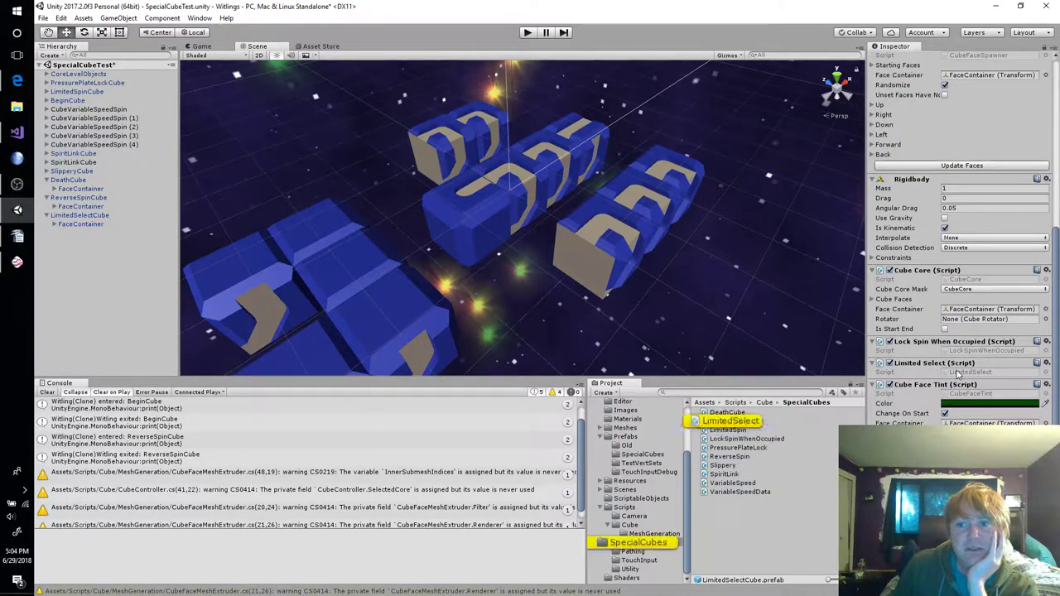
# In Start, subscribe a lambda to GetComponent<Selectable>().OnSelected
pyautogui.scroll(-3, 497, 219)
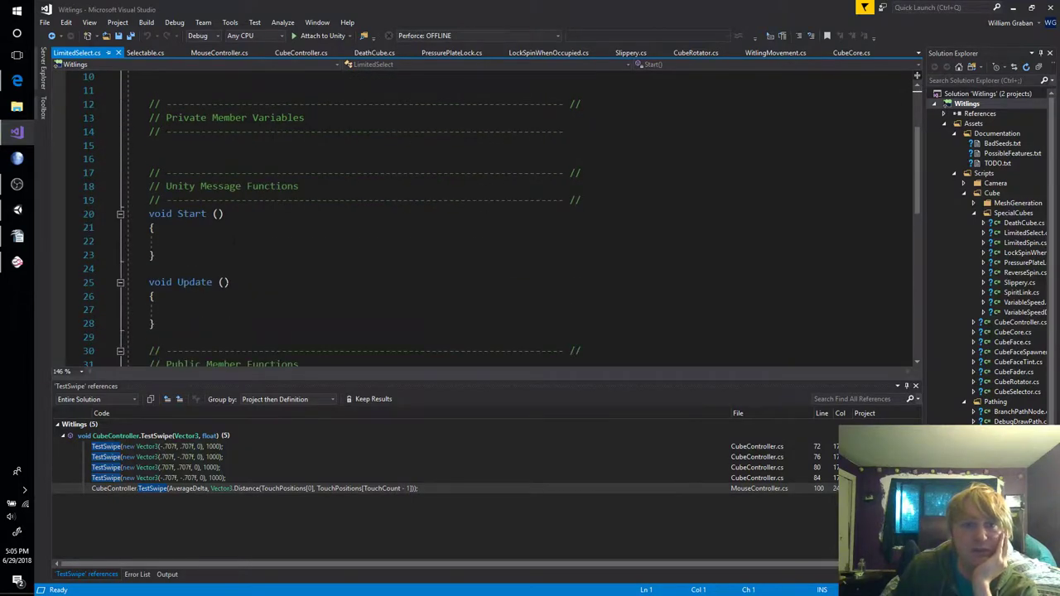
pyautogui.click(173, 241)
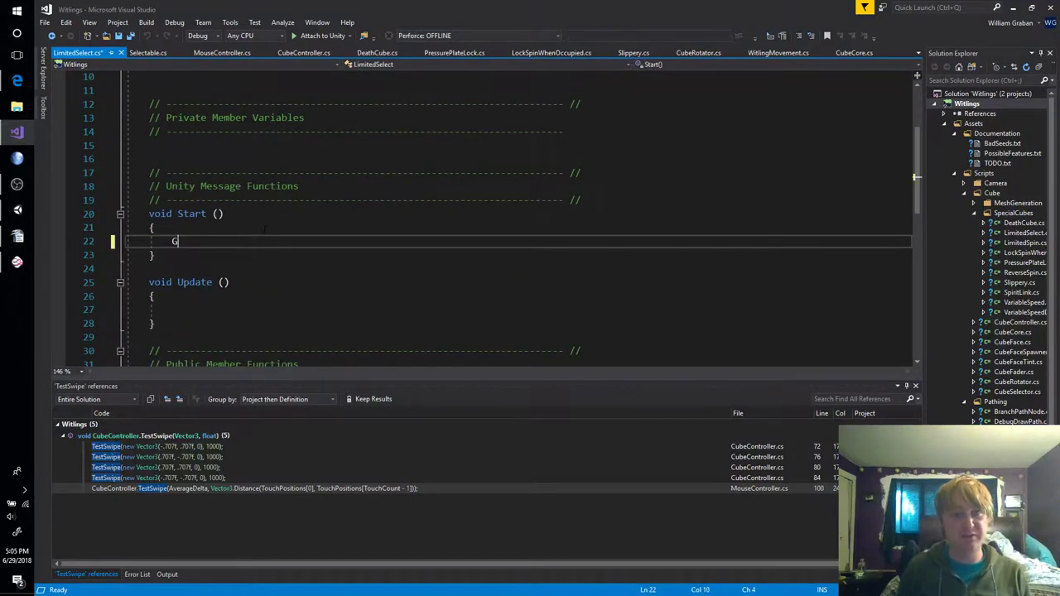
pyautogui.write('GetComponent<')
pyautogui.write('Selectable>')
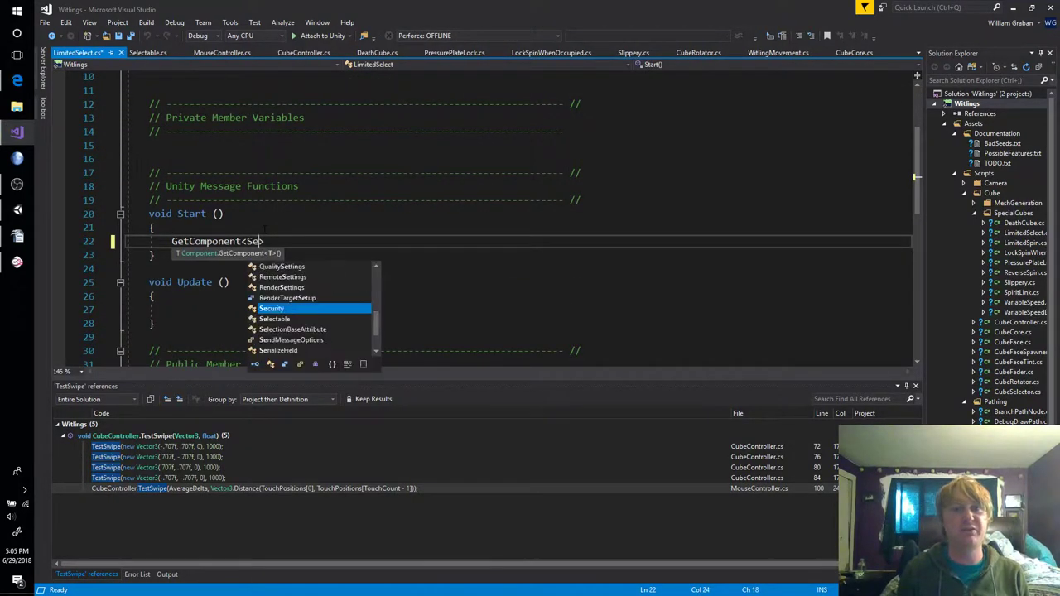
pyautogui.write('().On')
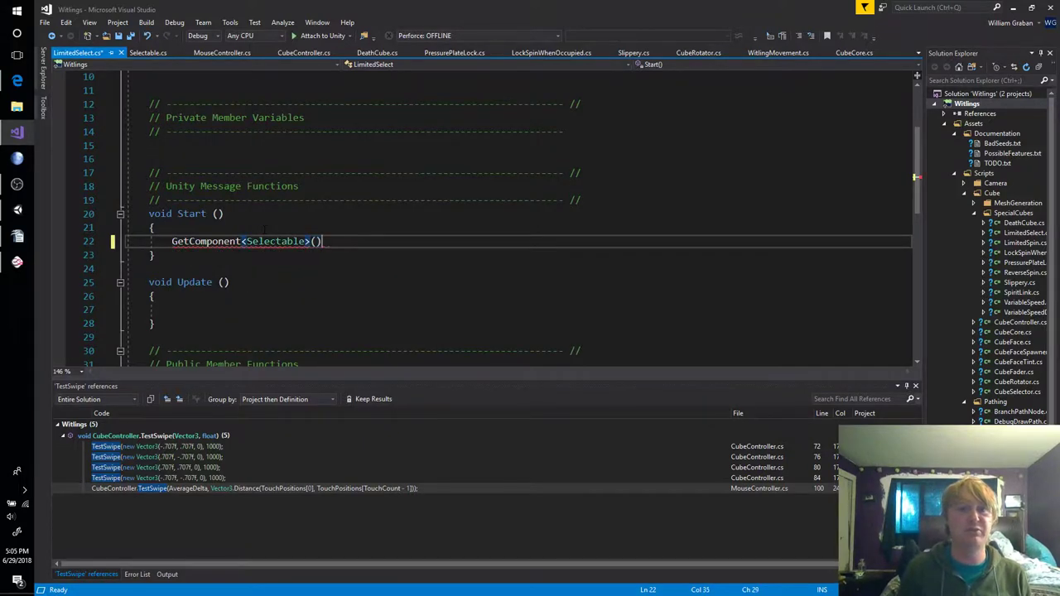
pyautogui.press('Down')
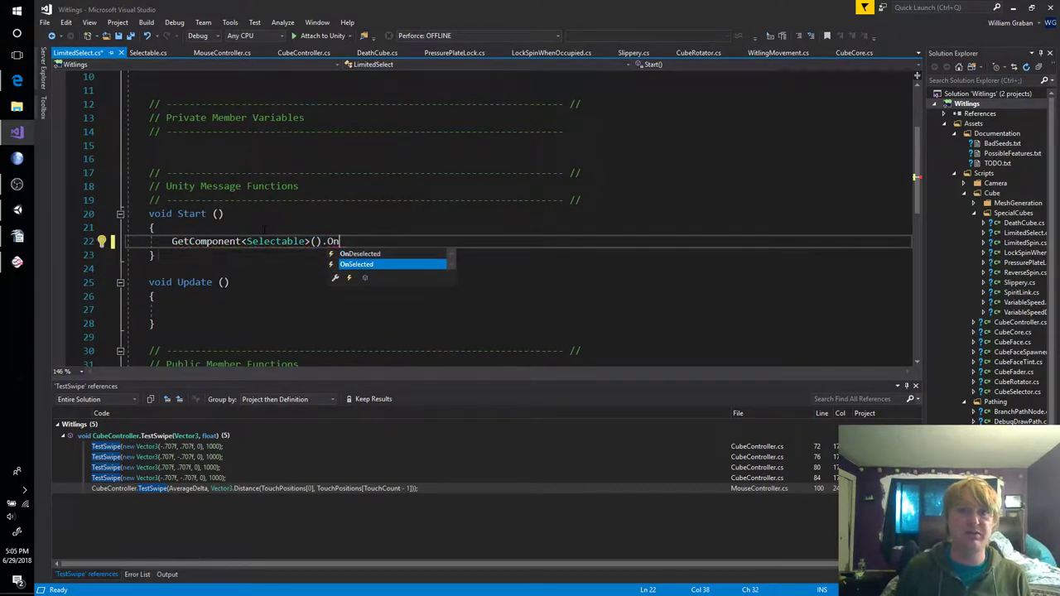
pyautogui.press('Tab')
pyautogui.write('+')
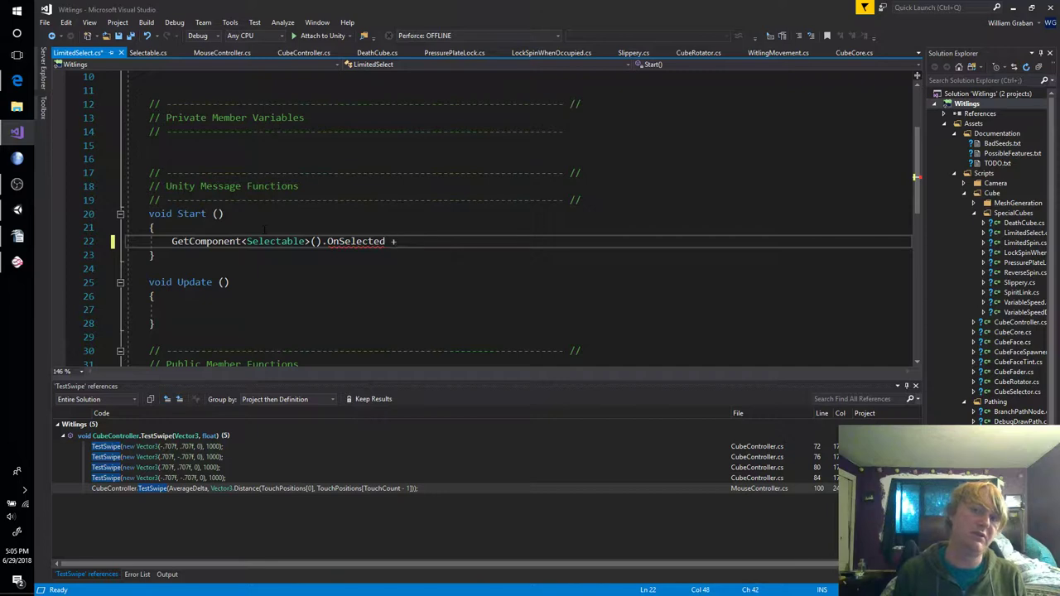
pyautogui.write('=')
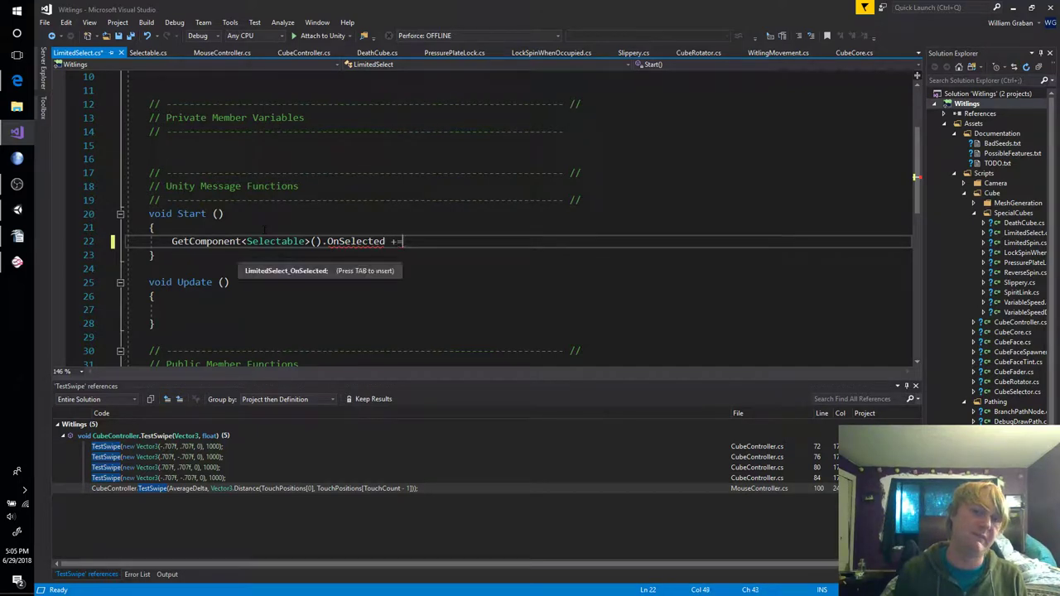
pyautogui.write(' ()')
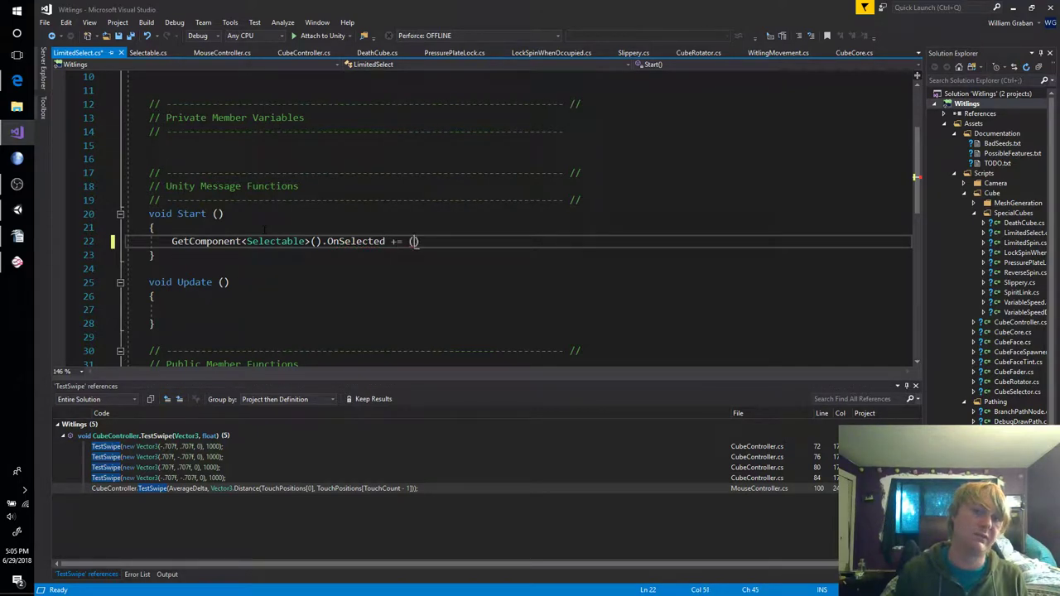
pyautogui.write(' =>')
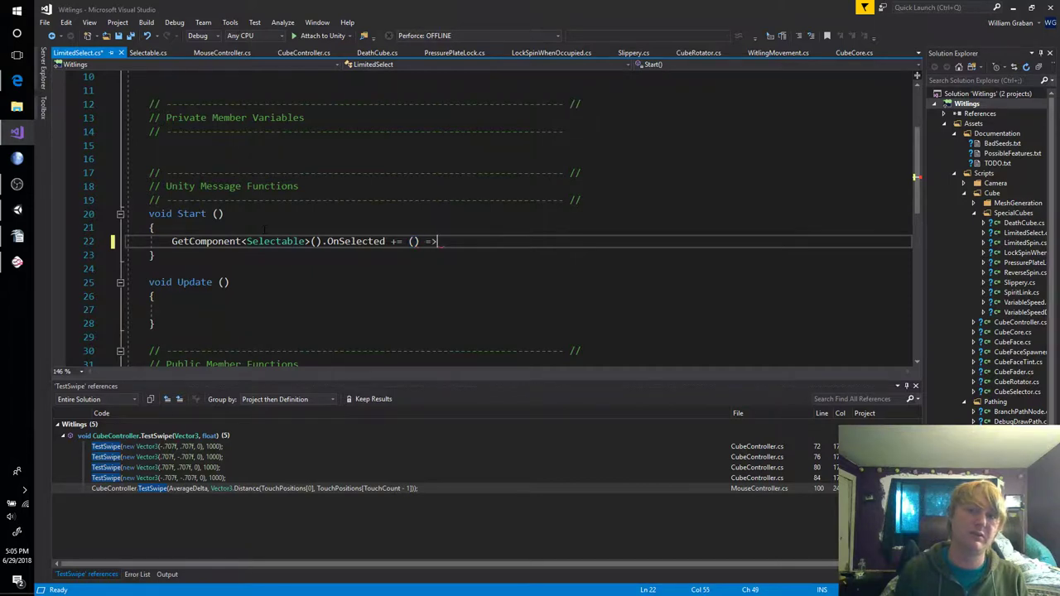
pyautogui.press('Return')
pyautogui.write('{')
pyautogui.press('Return')
pyautogui.press('Down')
pyautogui.write(';')
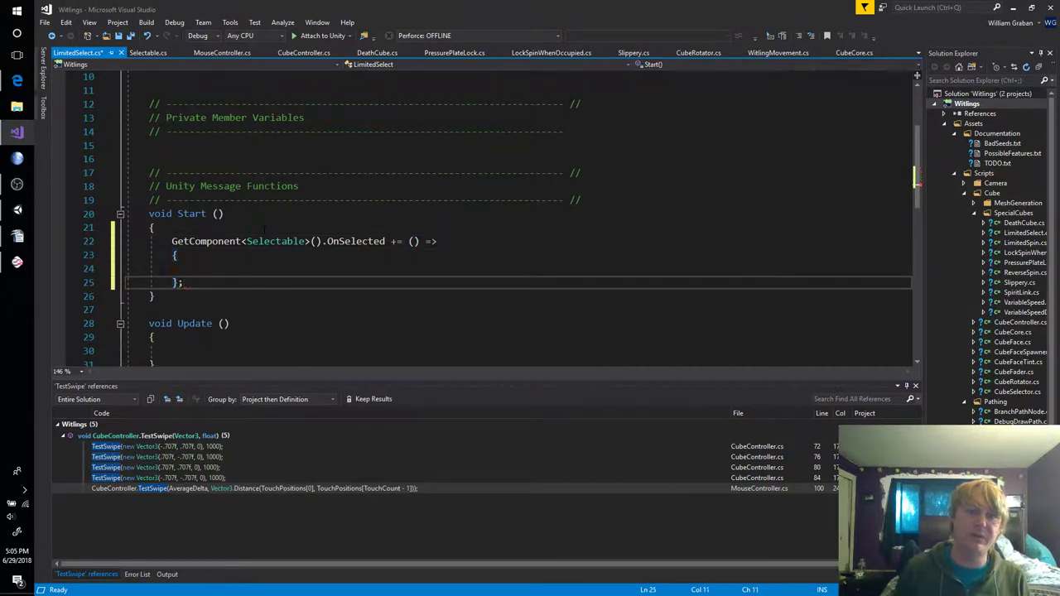
pyautogui.press('Up')
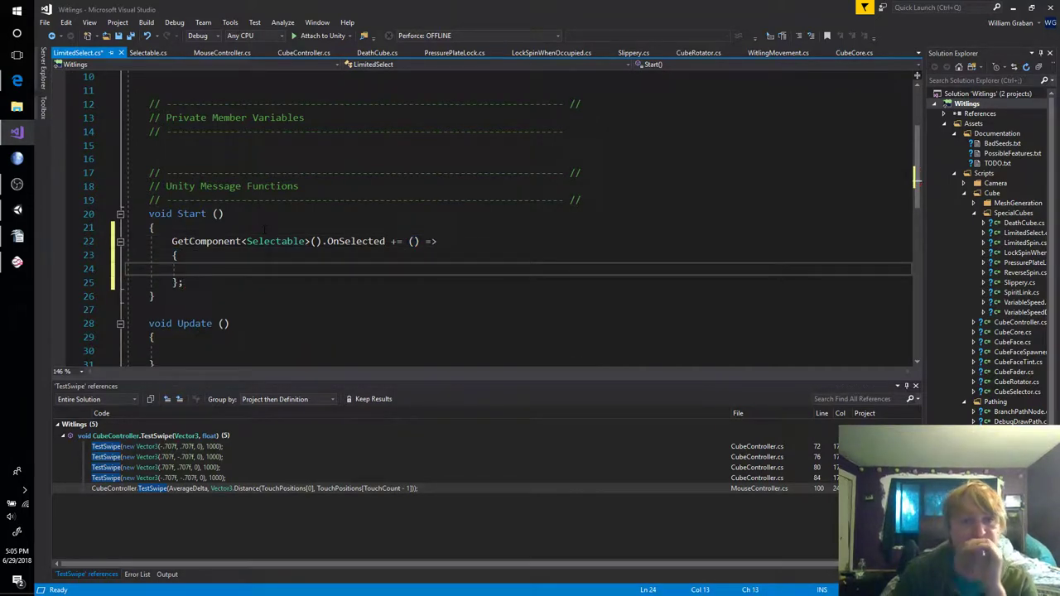
# Add a [SerializeField] private int SelectionsRemaining = 3; field and save
pyautogui.scroll(3, 497, 219)
pyautogui.click(574, 255)
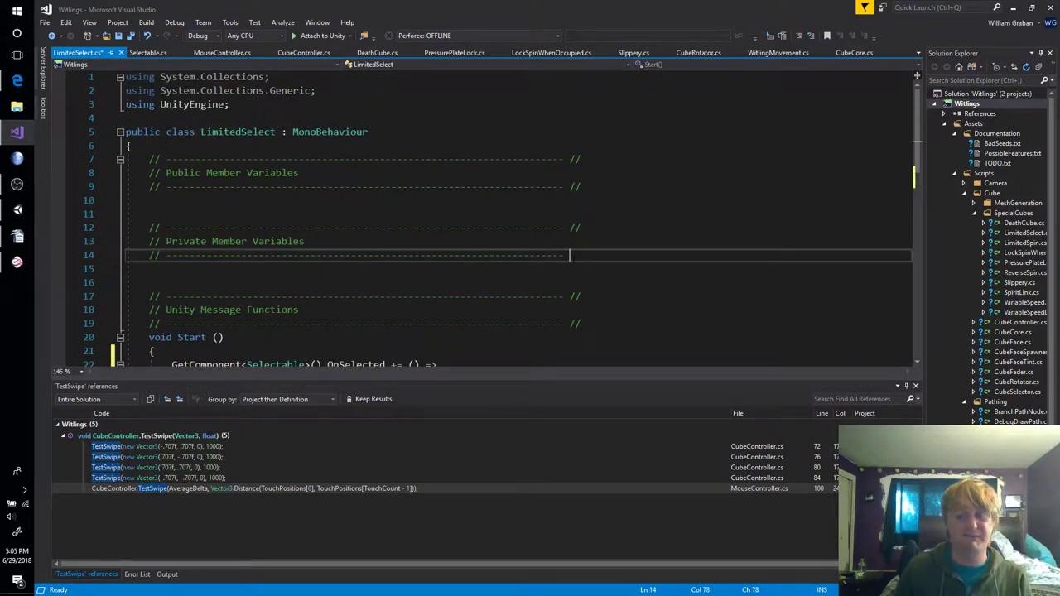
pyautogui.write('//')
pyautogui.press('Return')
pyautogui.write('[SerializeField]')
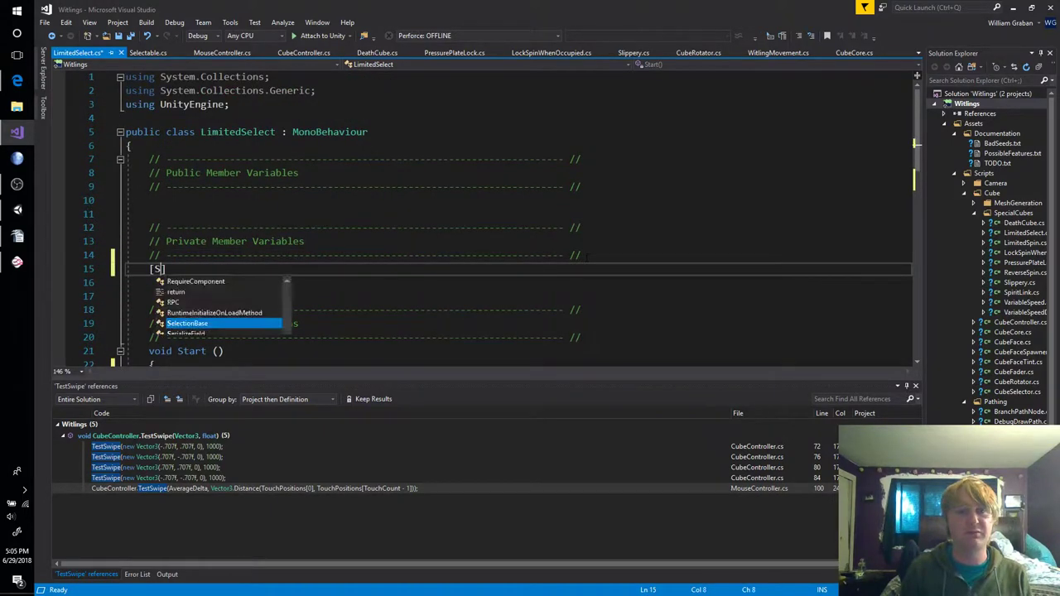
pyautogui.press('Return')
pyautogui.write('partial[')
pyautogui.press('BackSpace')
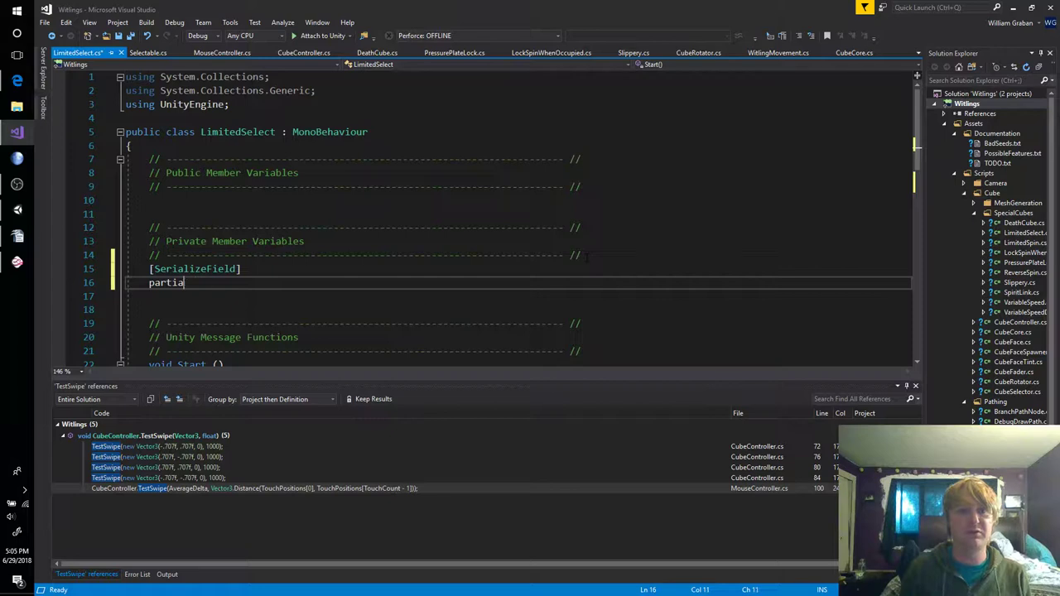
pyautogui.hotkey('ctrl', 'shift', 'Left')
pyautogui.write('private ')
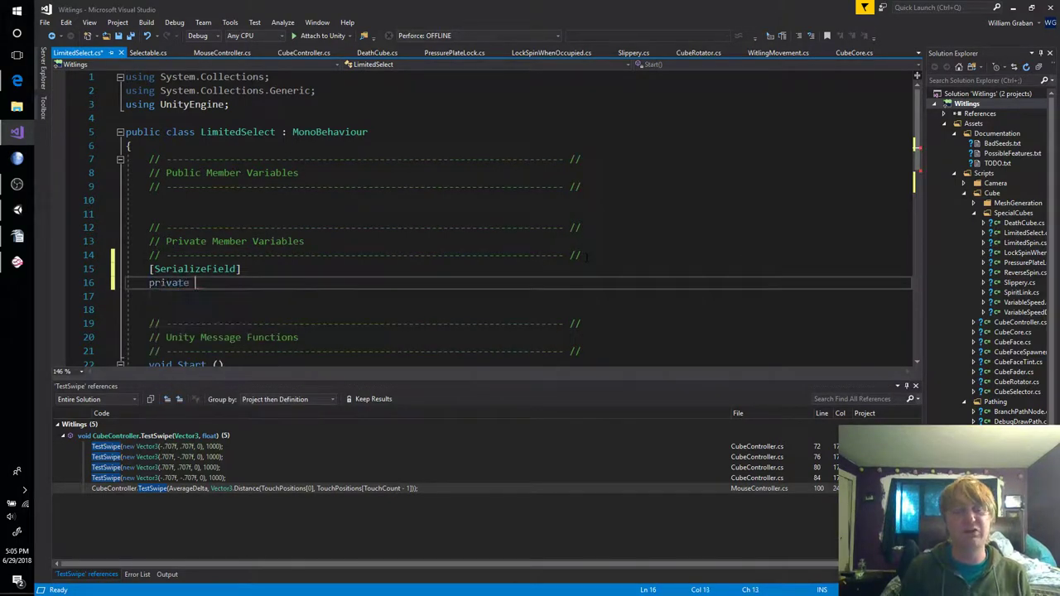
pyautogui.write('int Se')
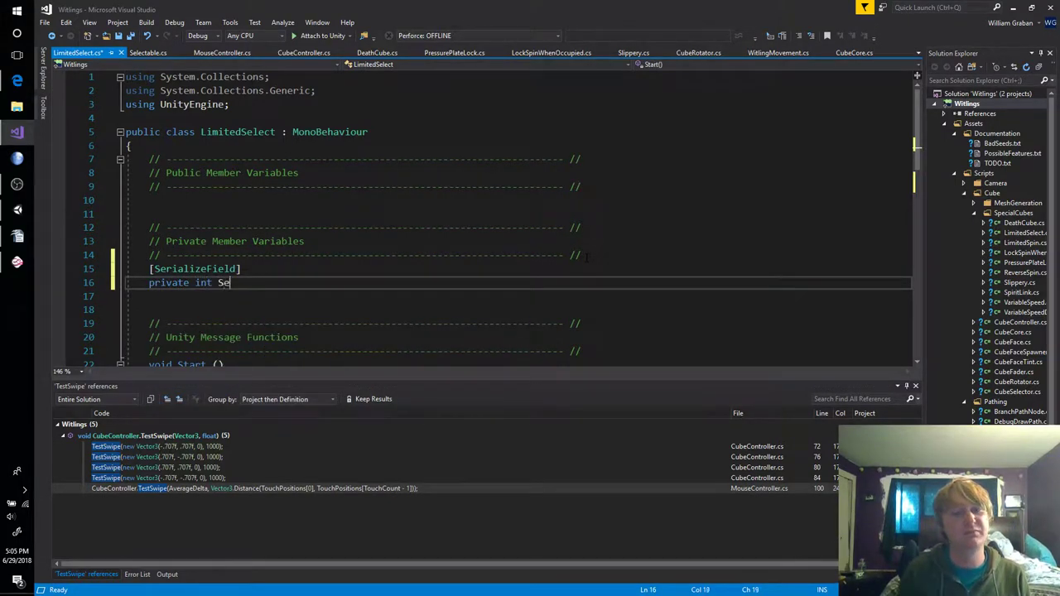
pyautogui.write('lectionsRemainin')
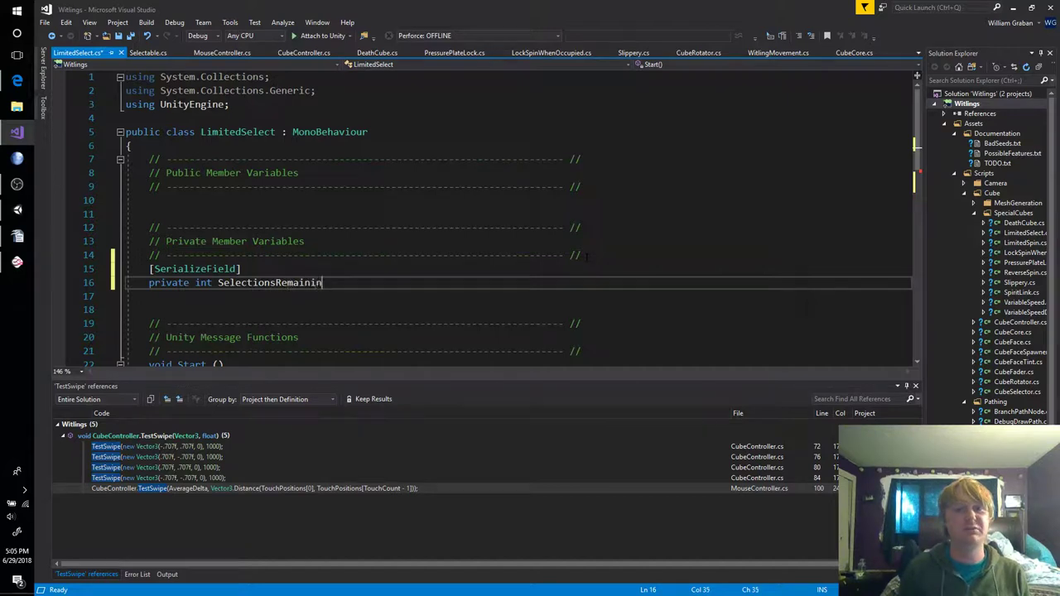
pyautogui.write('g = 3;')
pyautogui.hotkey('ctrl', 's')
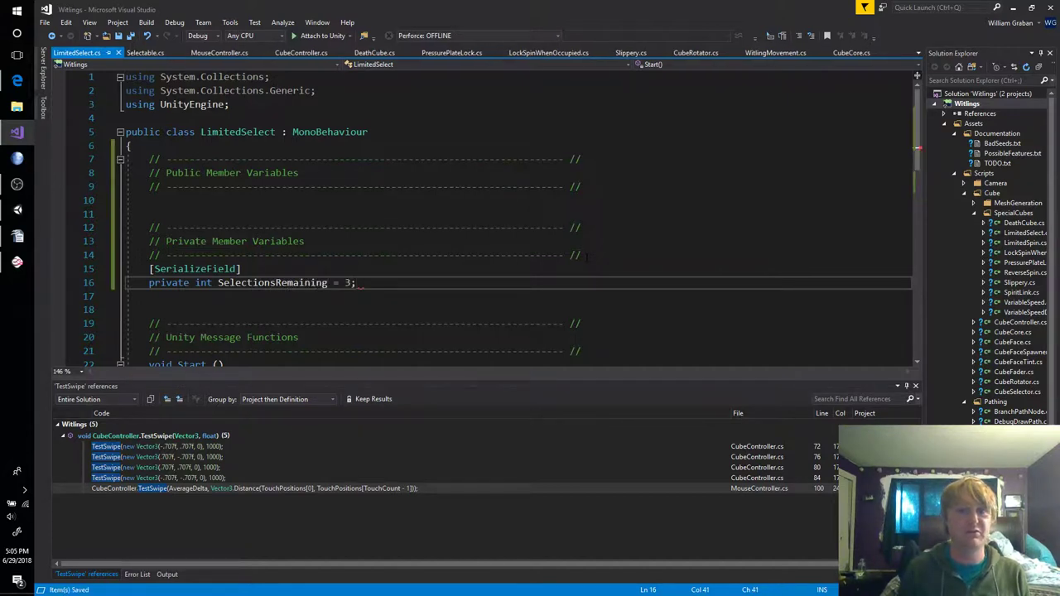
# In the handler, decrement SelectionsRemaining and add an if (SelectionsRemaining == 0) block
pyautogui.scroll(-4, 338, 252)
pyautogui.click(338, 253)
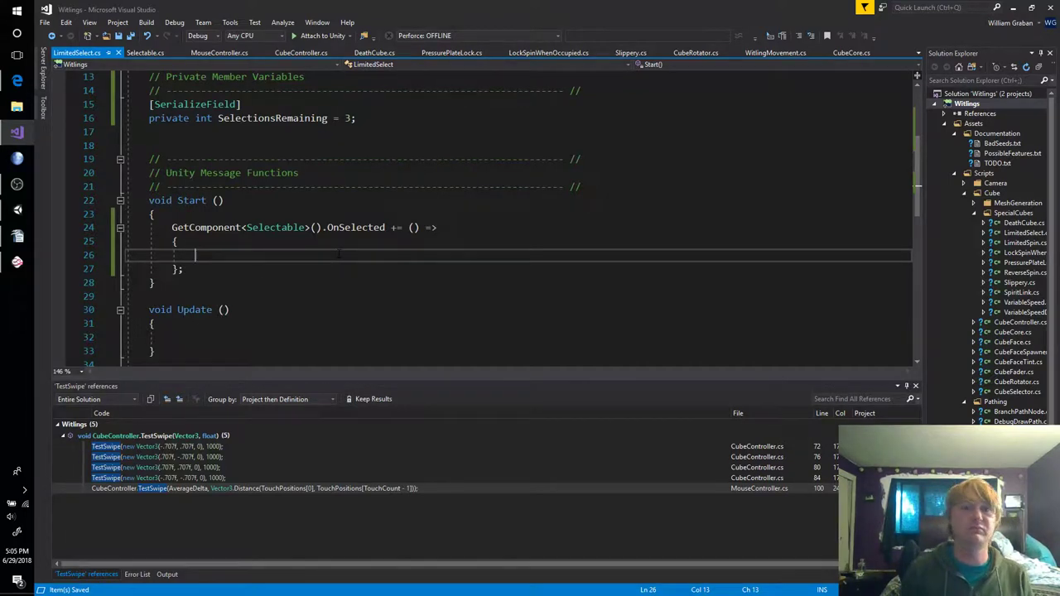
pyautogui.write('--Sel')
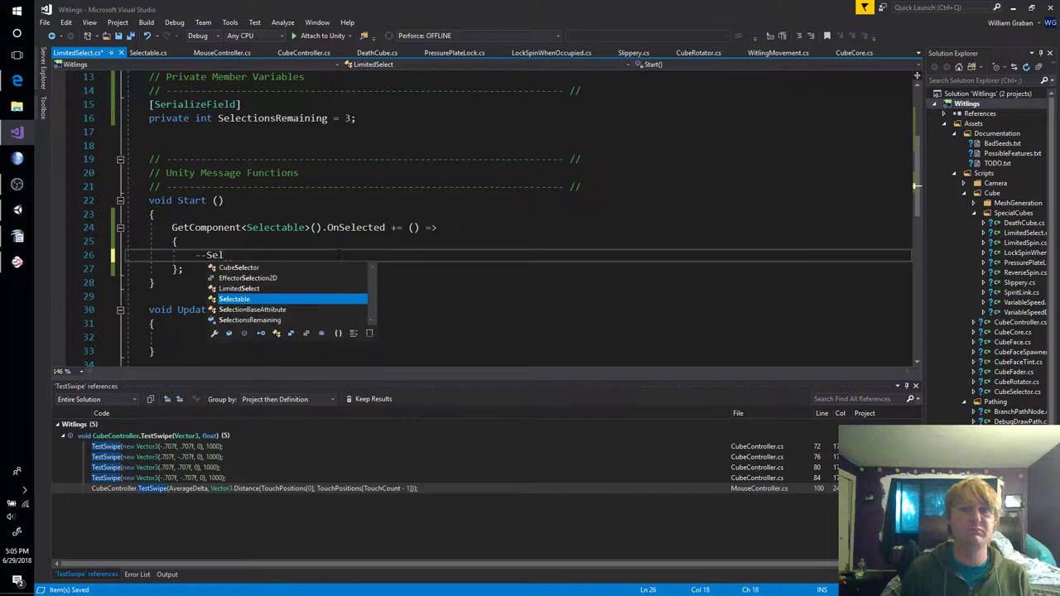
pyautogui.write('ectionsRemaining;')
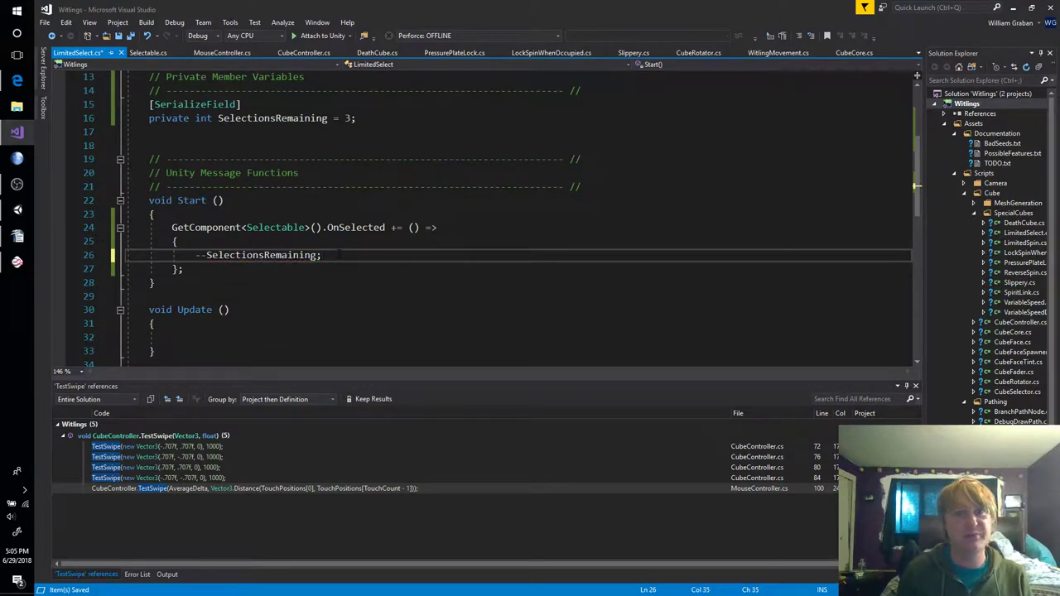
pyautogui.press('Return')
pyautogui.press('Return')
pyautogui.write('if(Sel')
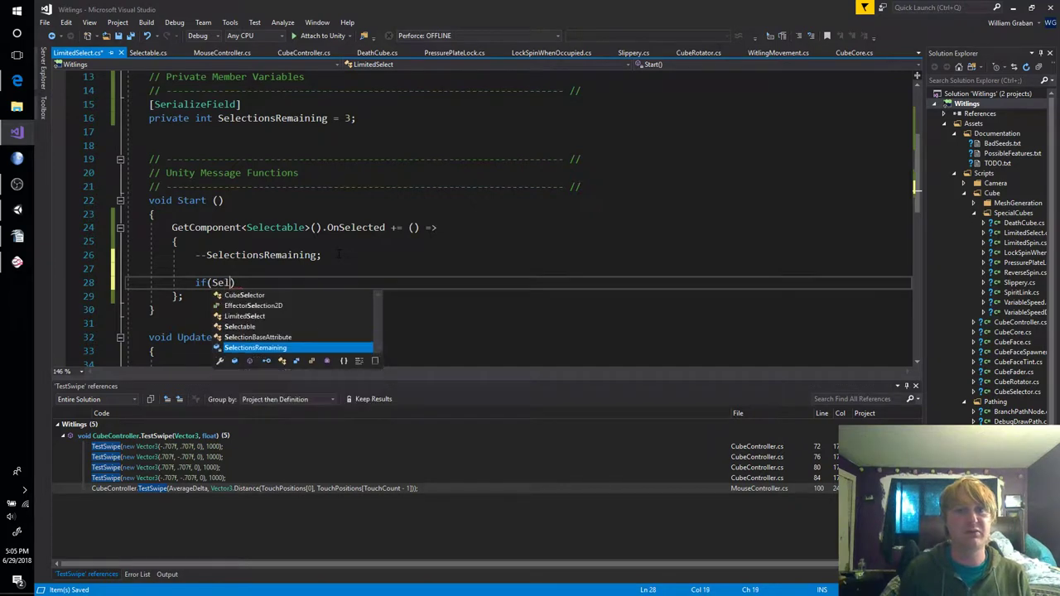
pyautogui.press('Tab')
pyautogui.write('== 0')
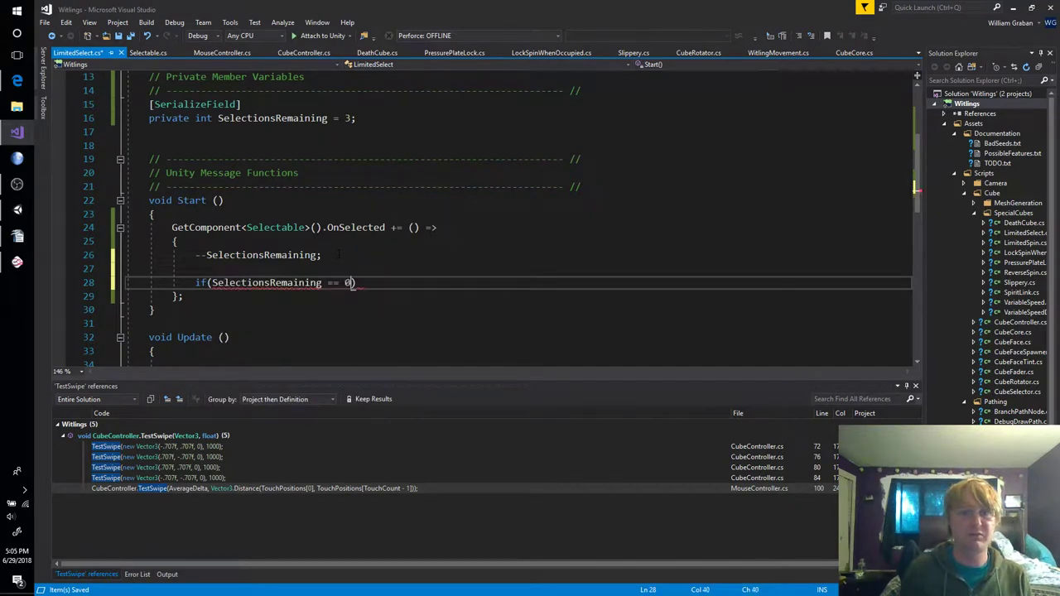
pyautogui.write(')')
pyautogui.press('Return')
pyautogui.write('{')
pyautogui.press('Return')
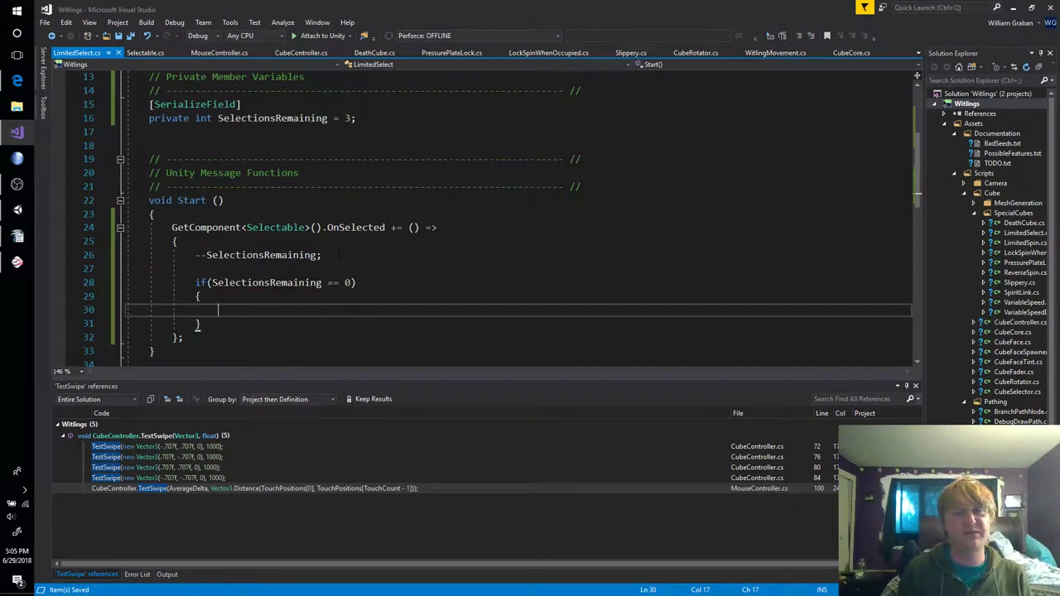
# Call GetComponent<CubeRotator>().SetCanRotate(false); inside the if block
pyautogui.write('GetCom')
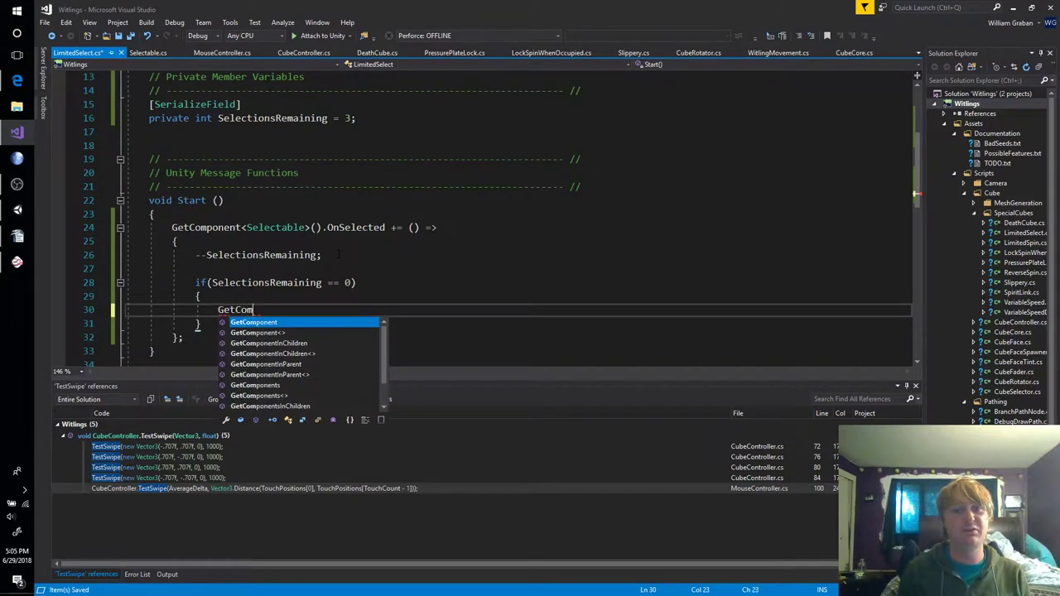
pyautogui.press('Tab')
pyautogui.write('<')
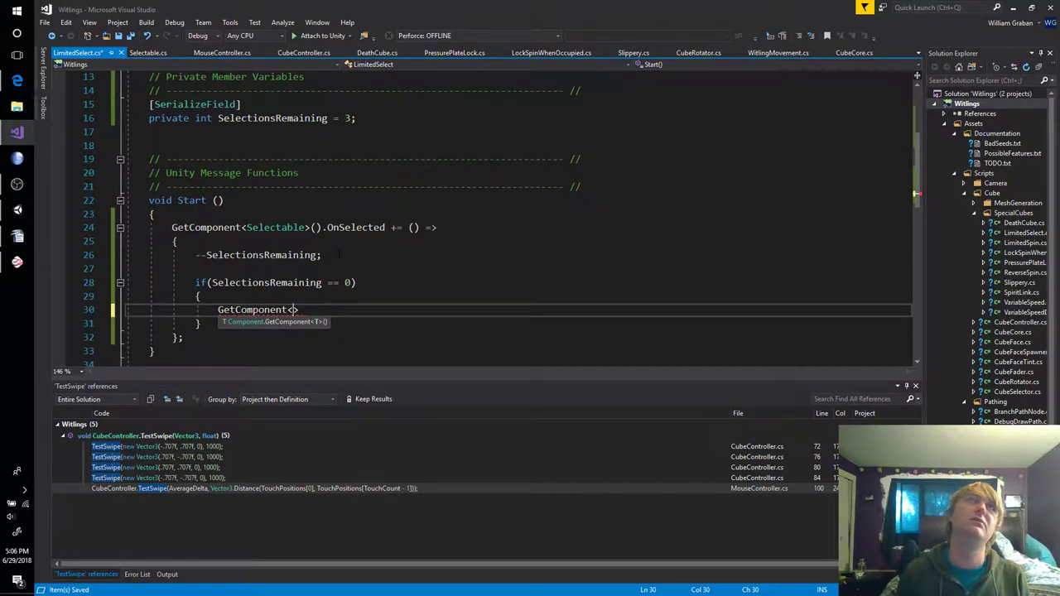
pyautogui.write('CubeRotator>')
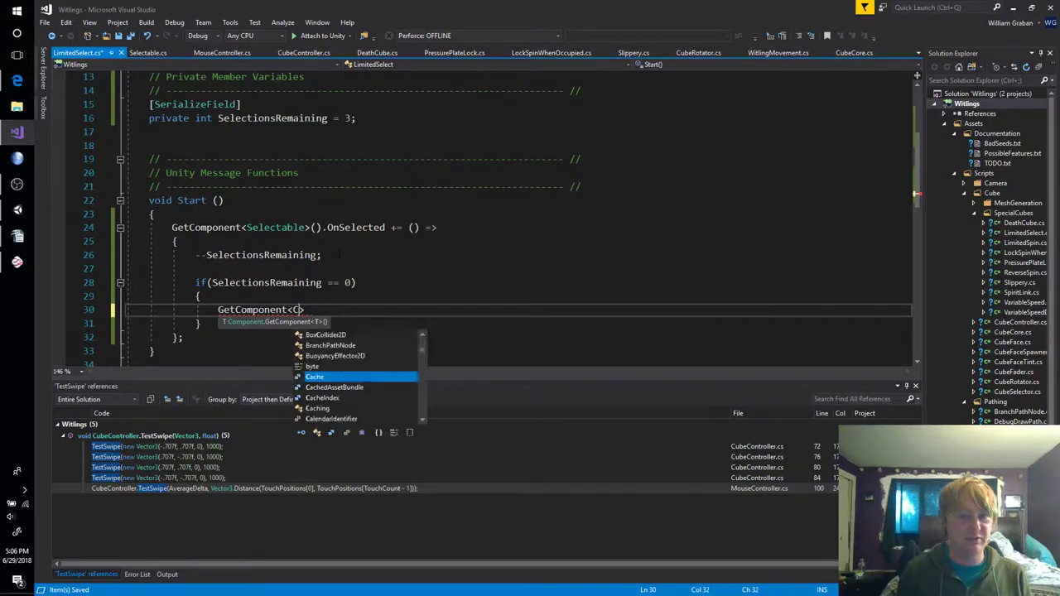
pyautogui.write('()')
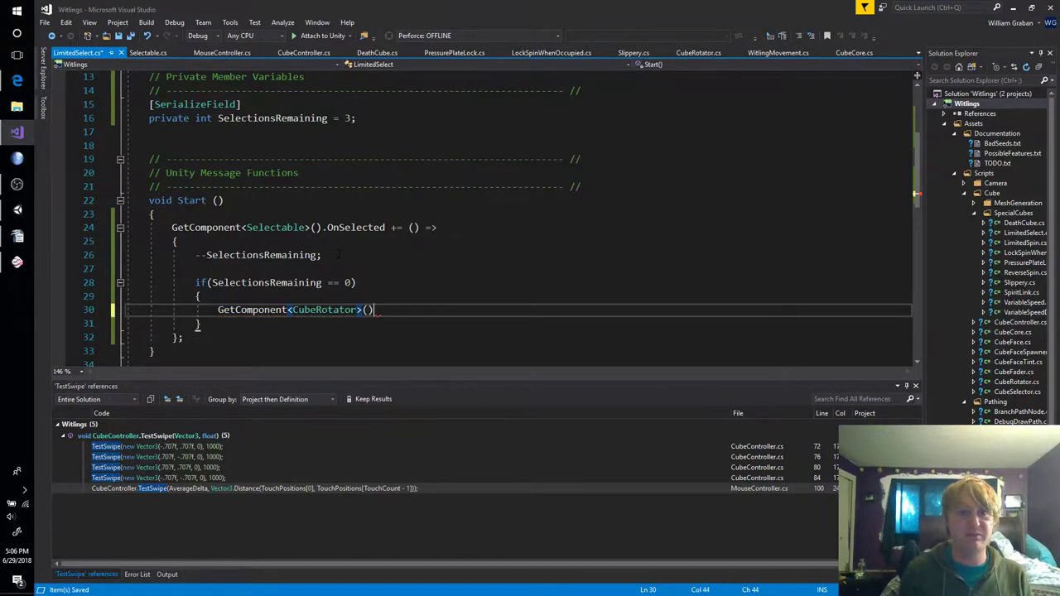
pyautogui.write('.SetCanRotate(fals')
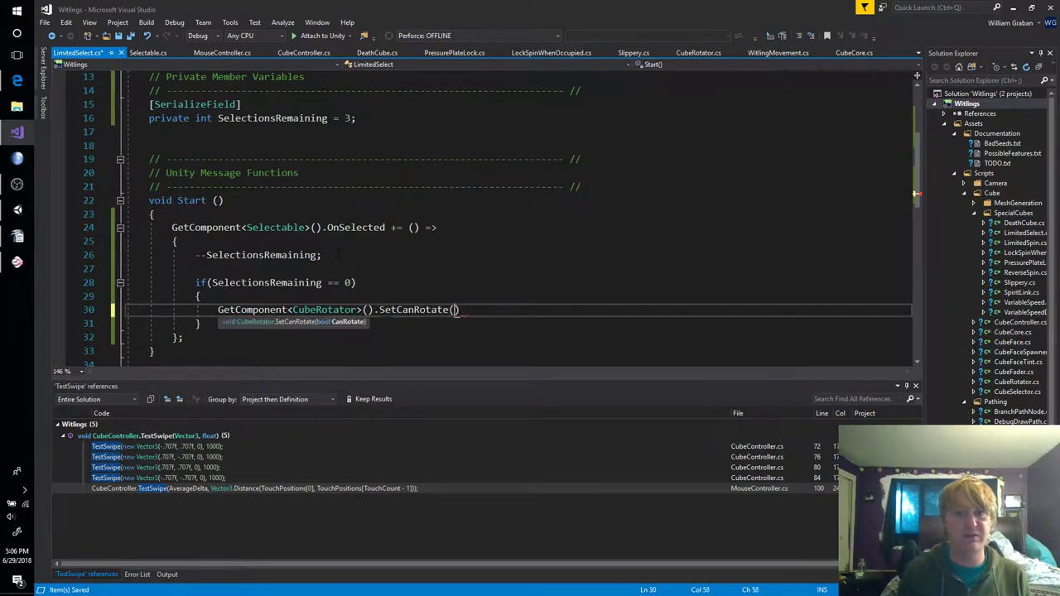
pyautogui.write('e);')
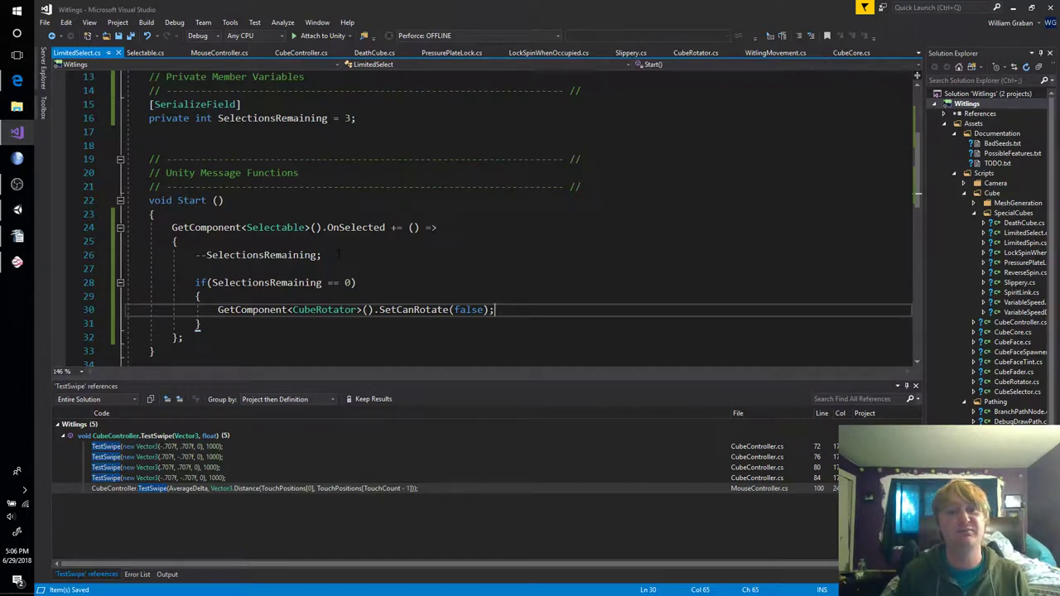
pyautogui.scroll(-2, 338, 254)
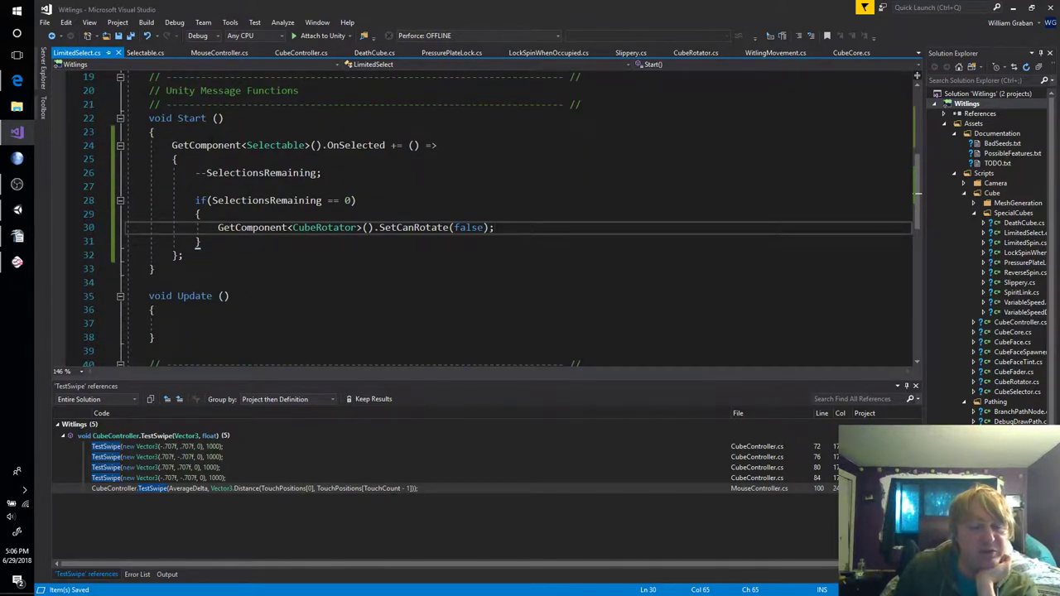
pyautogui.click(199, 242)
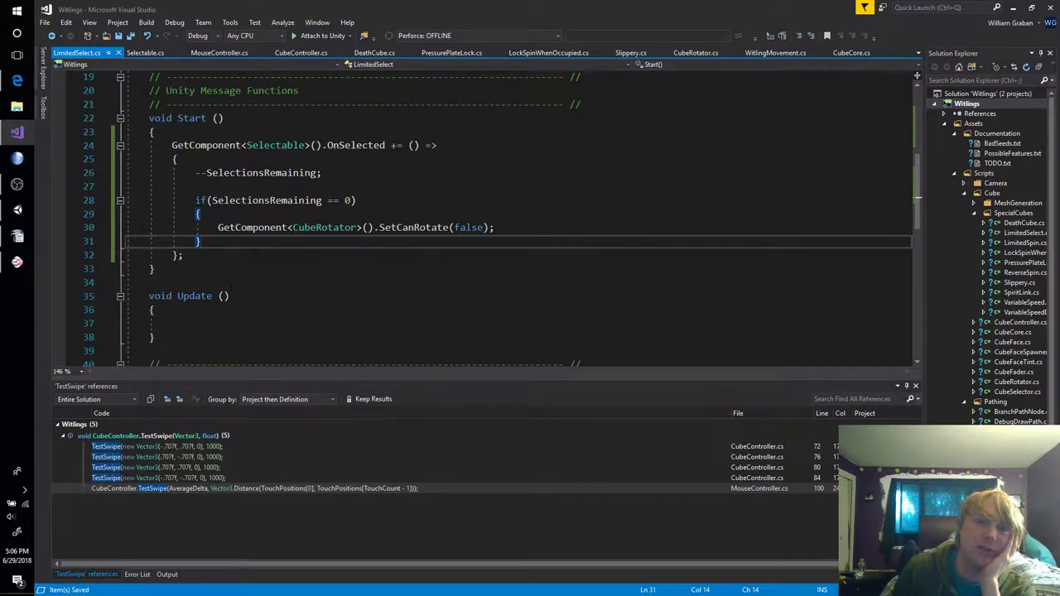
pyautogui.click(17, 209)
pyautogui.click(527, 32)
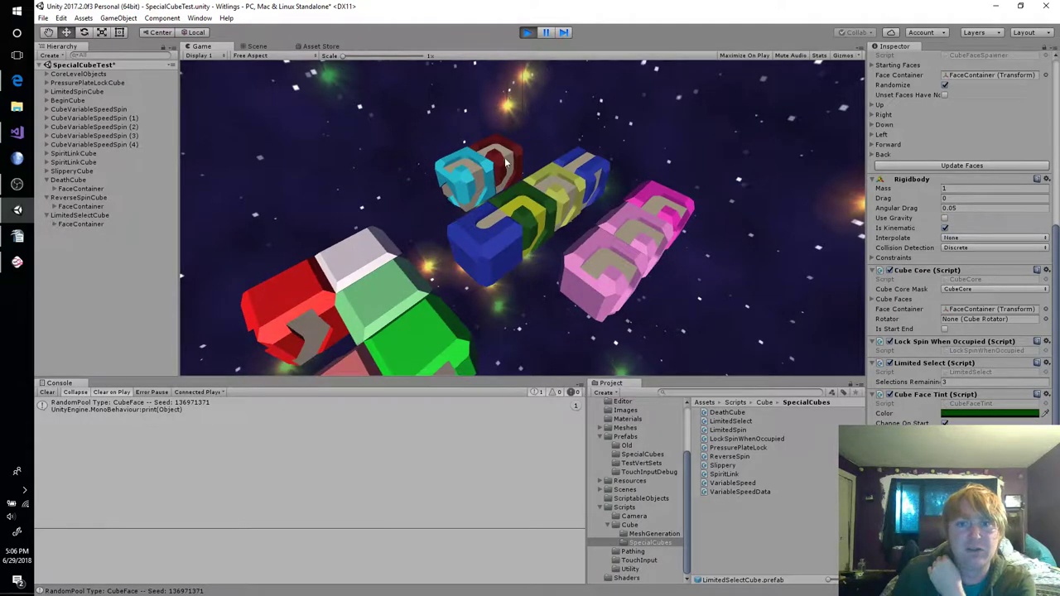
pyautogui.click(526, 32)
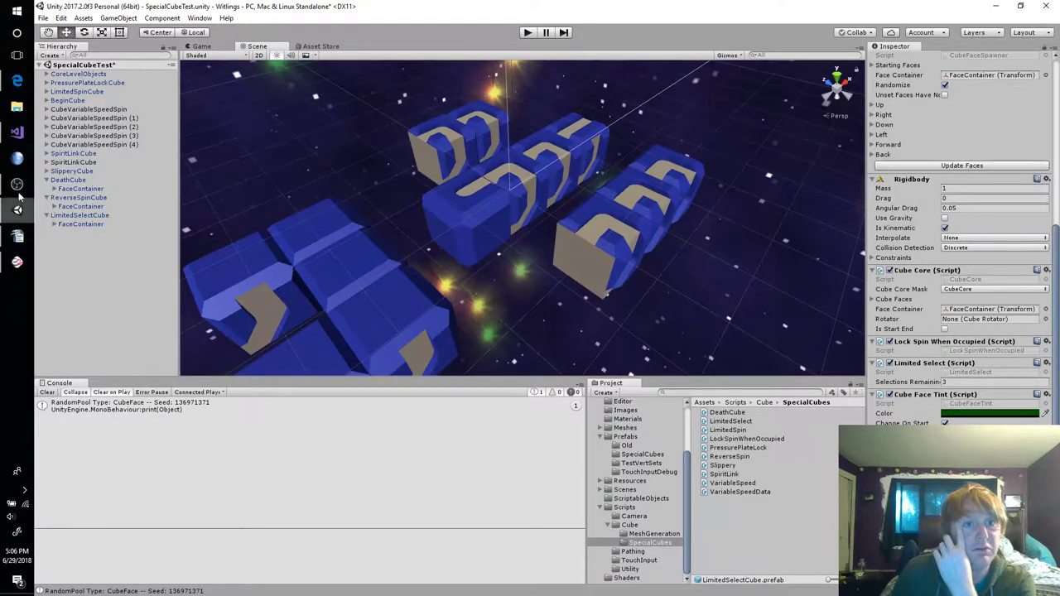
pyautogui.click(17, 130)
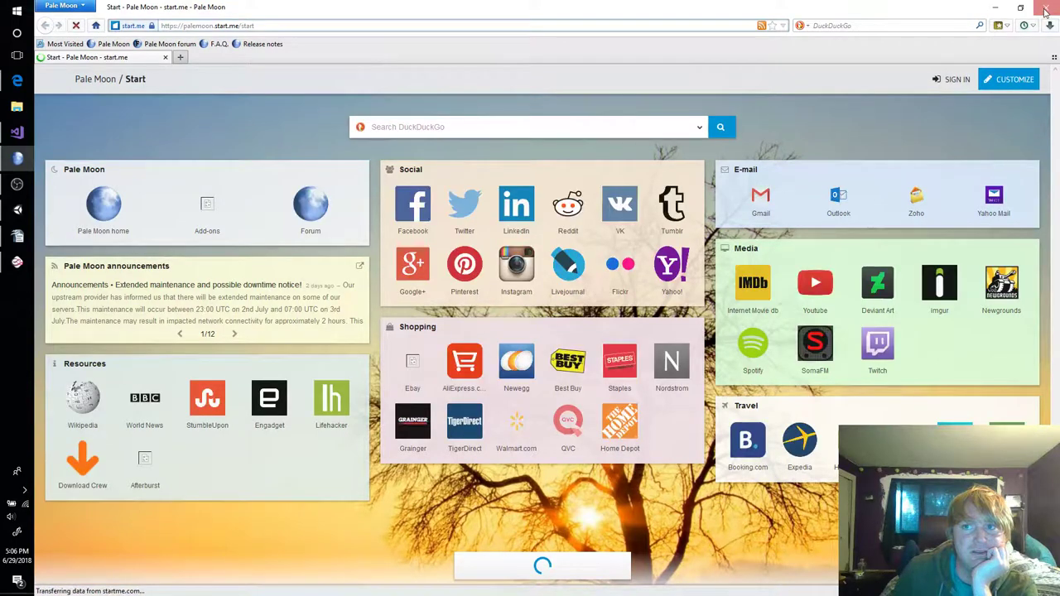
pyautogui.click(1045, 8)
# Add print("Selected Limited Select Cube"); atop the OnSelected handler, save, and return to Unity
pyautogui.click(330, 173)
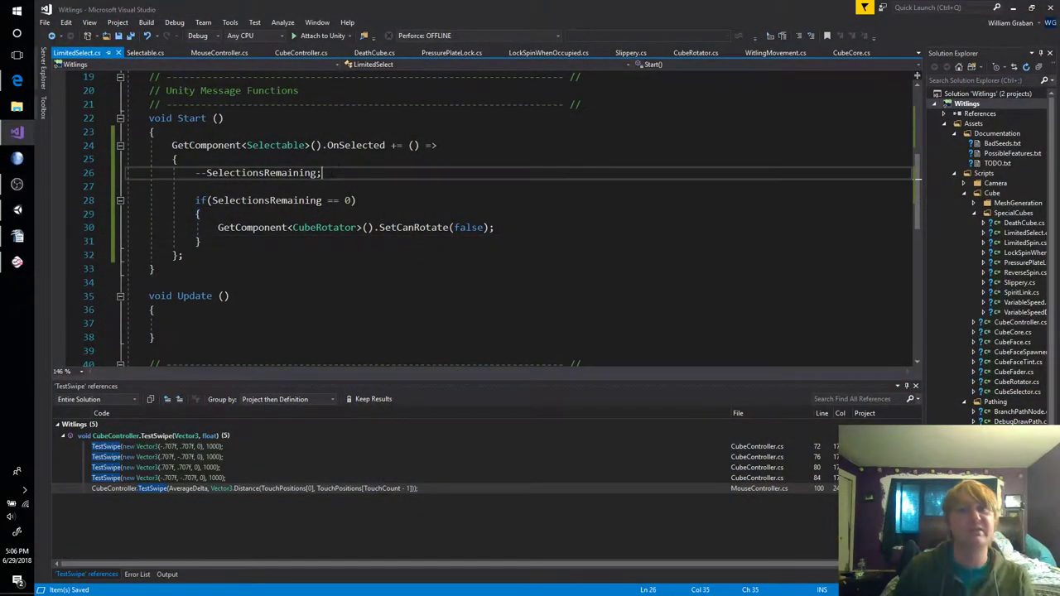
pyautogui.click(347, 159)
pyautogui.press('Return')
pyautogui.write('print("')
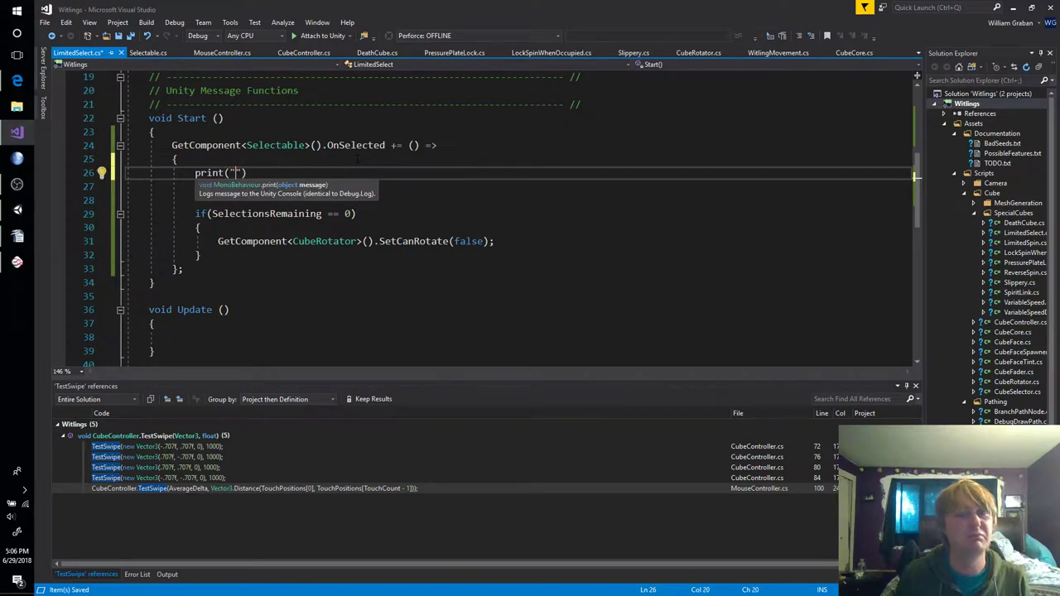
pyautogui.write('Selected Limit')
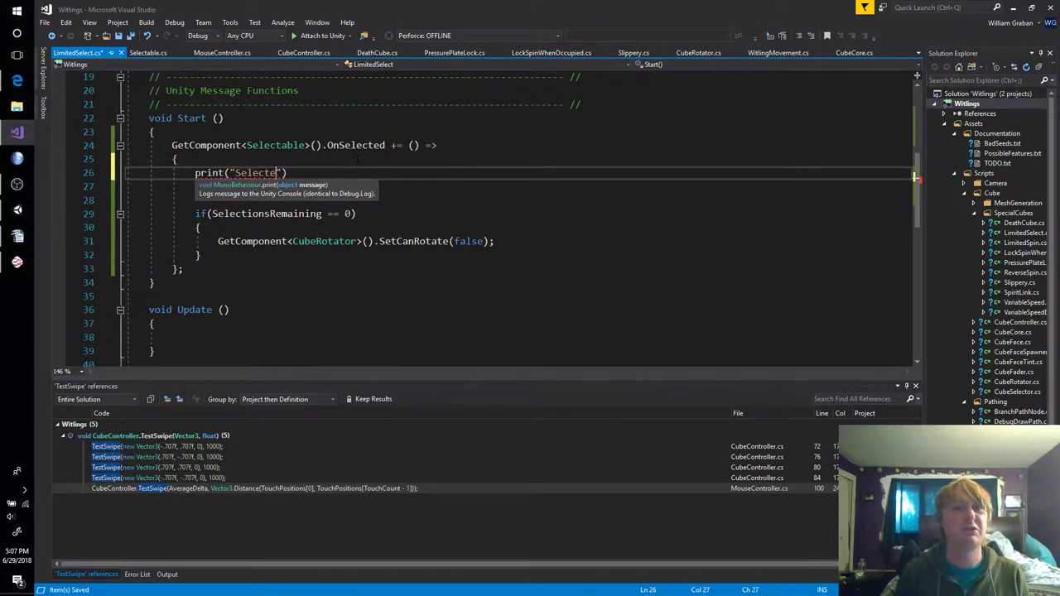
pyautogui.write('ed Select Cube')
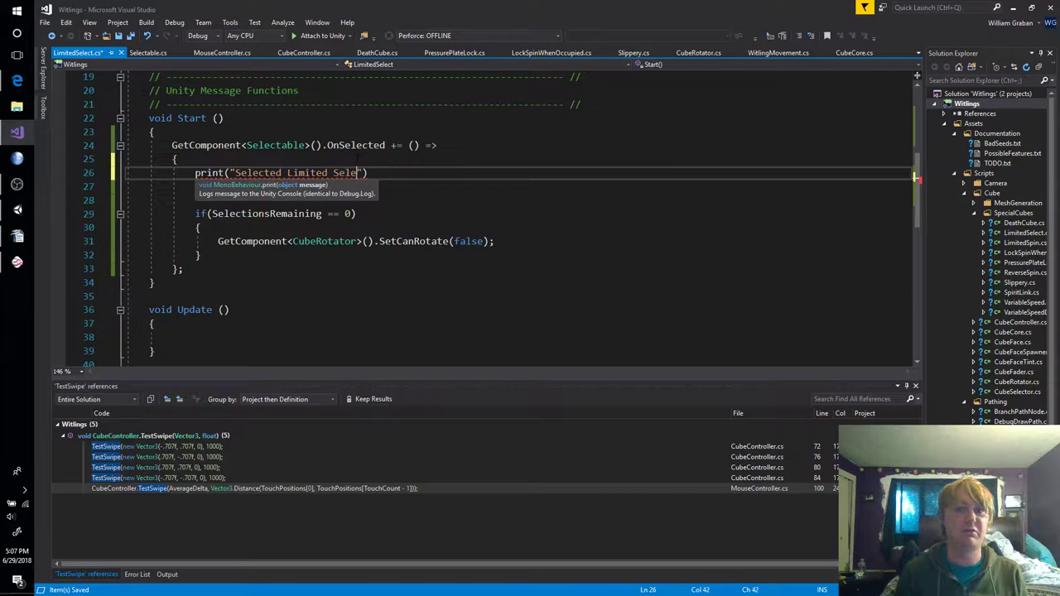
pyautogui.write('");')
pyautogui.hotkey('ctrl', 's')
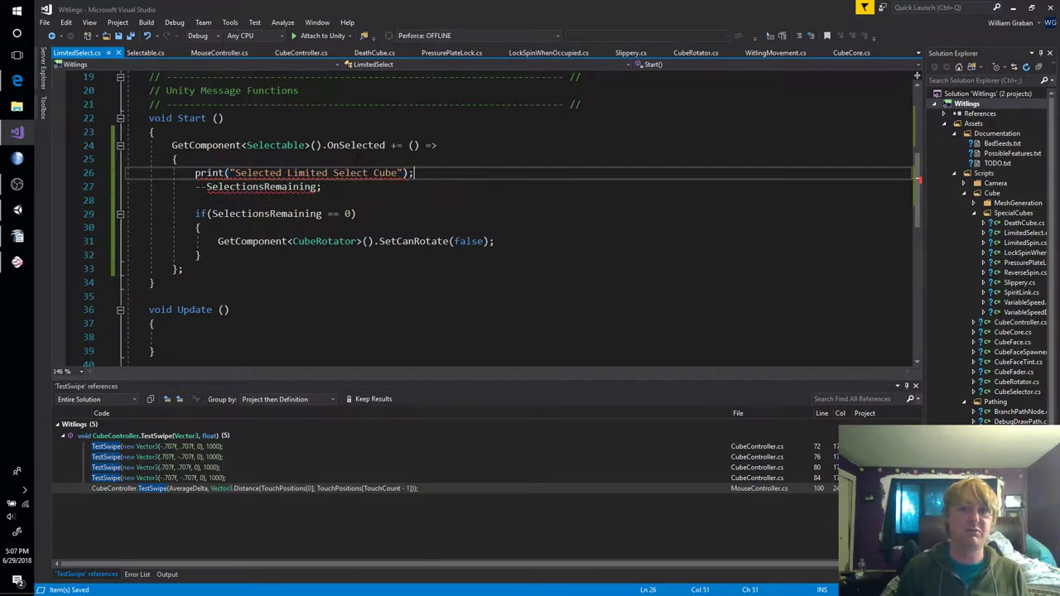
pyautogui.hotkey('alt', 'Tab')
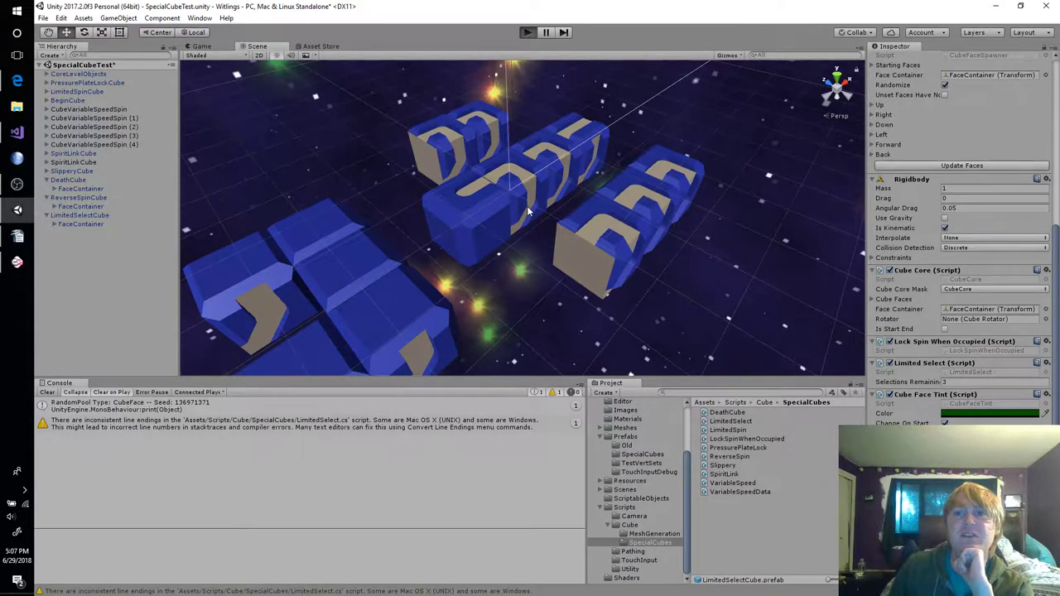
# Play-test by selecting LimitedSelectCube four times in the Game view, then stop Play mode
pyautogui.hotkey('ctrl', 'p')
pyautogui.click(552, 193)
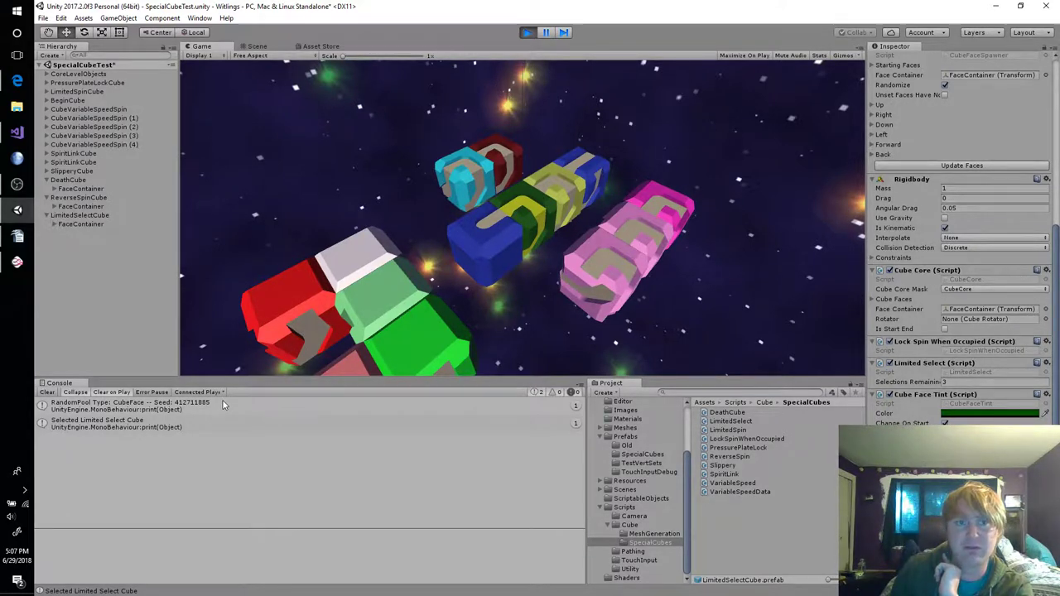
pyautogui.click(121, 213)
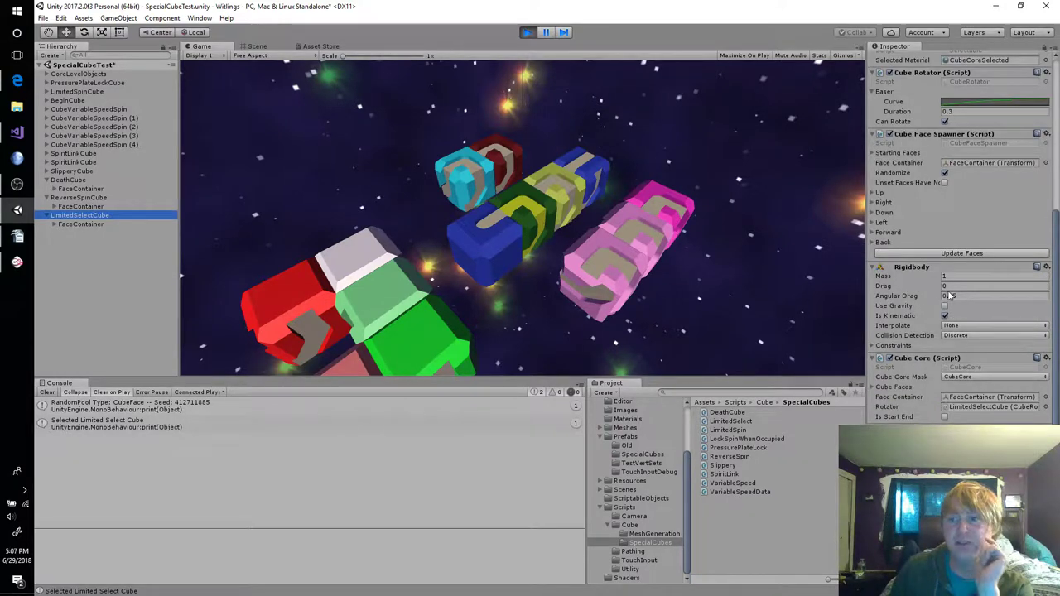
pyautogui.click(559, 190)
pyautogui.moveTo(559, 191); pyautogui.dragTo(496, 238)
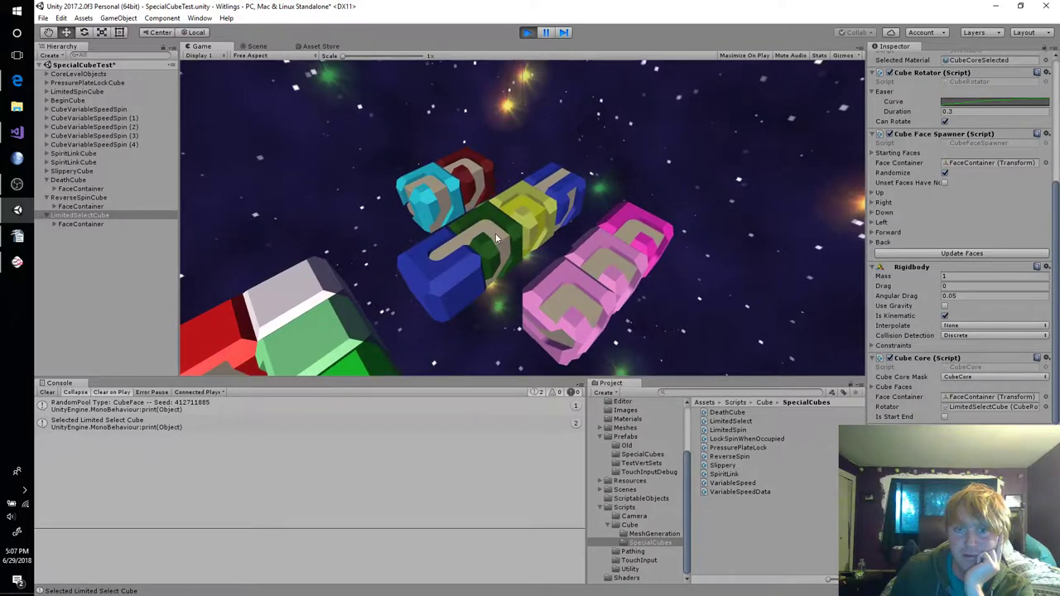
pyautogui.click(498, 239)
pyautogui.click(557, 197)
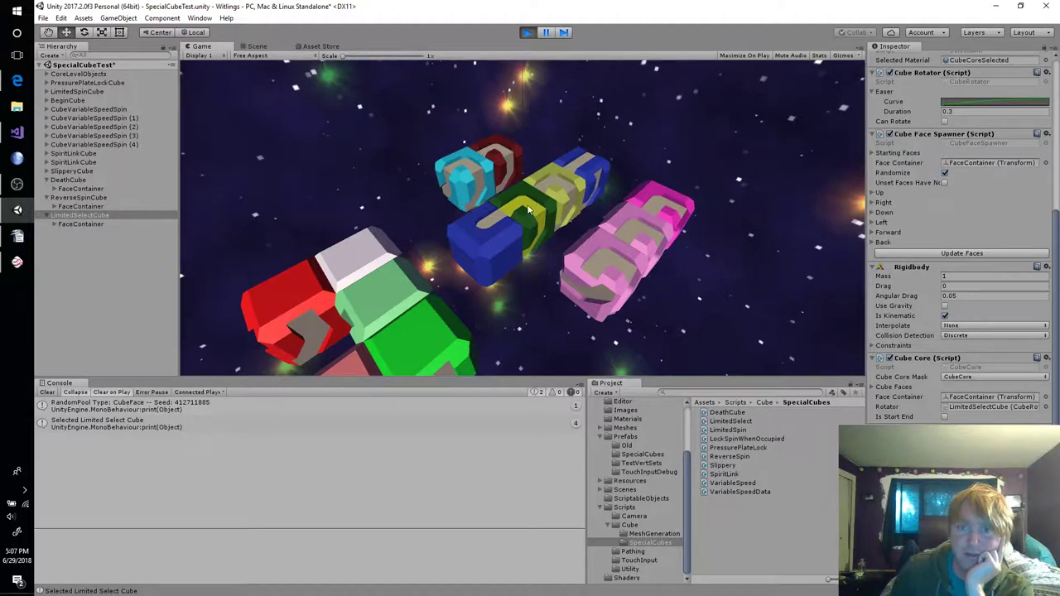
pyautogui.click(526, 33)
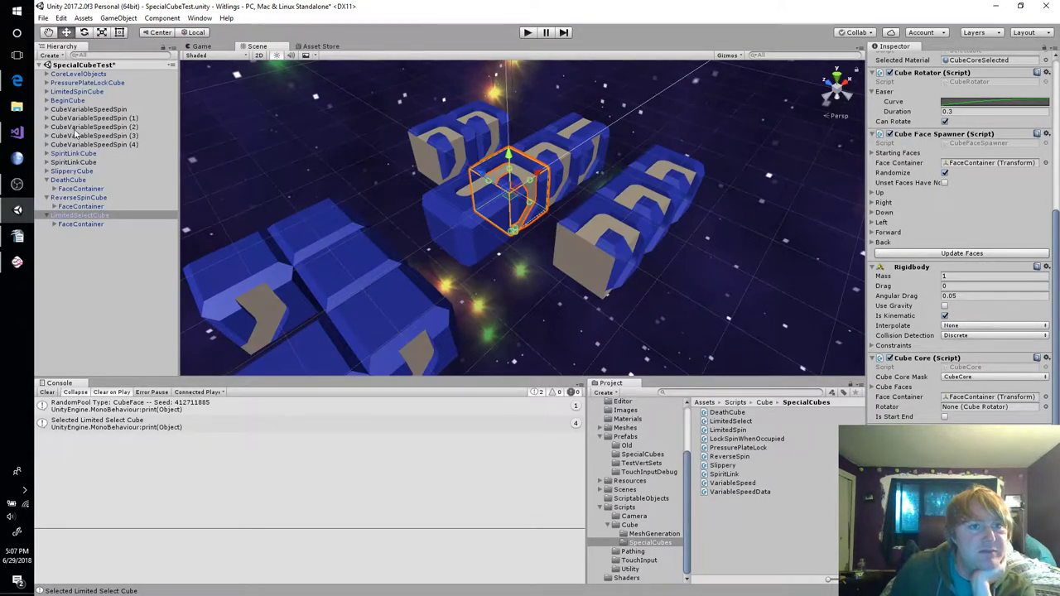
# Duplicate PressurePlateLockCube's LockTint and drag the copy under LimitedSelectCube
pyautogui.click(47, 83)
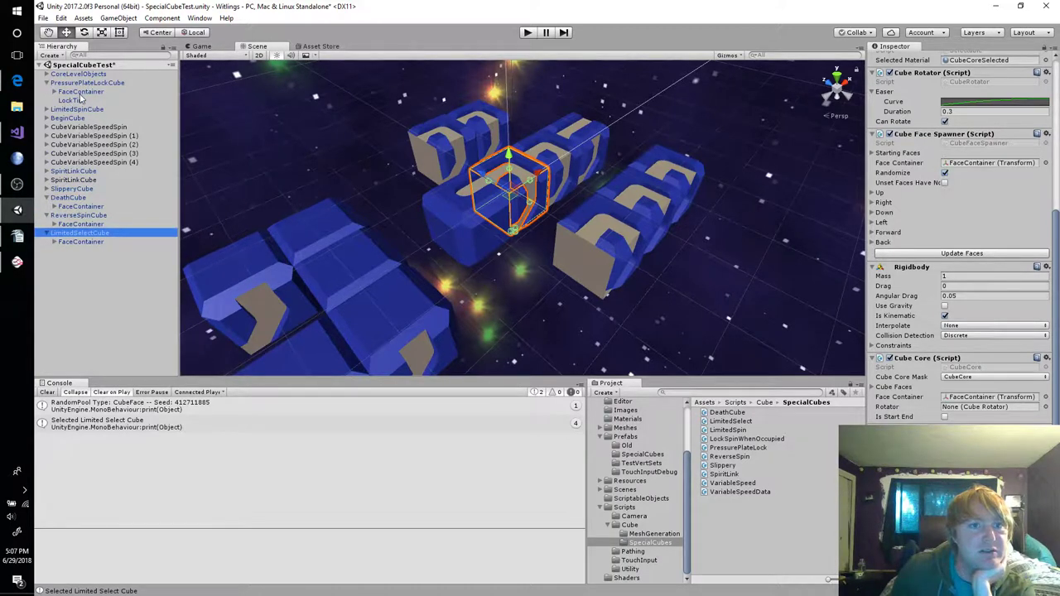
pyautogui.click(82, 101)
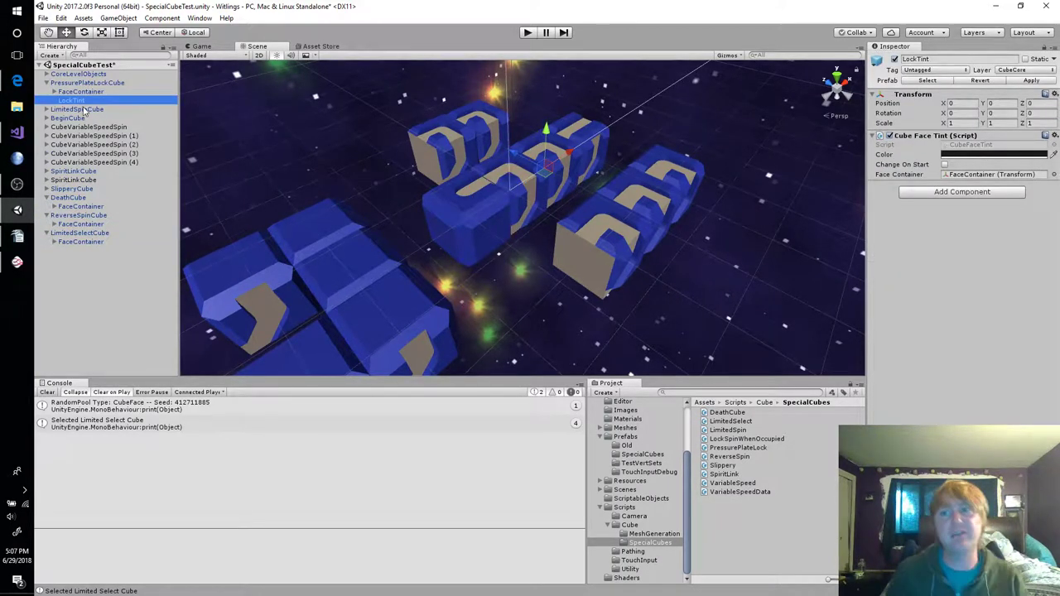
pyautogui.hotkey('ctrl', 'd')
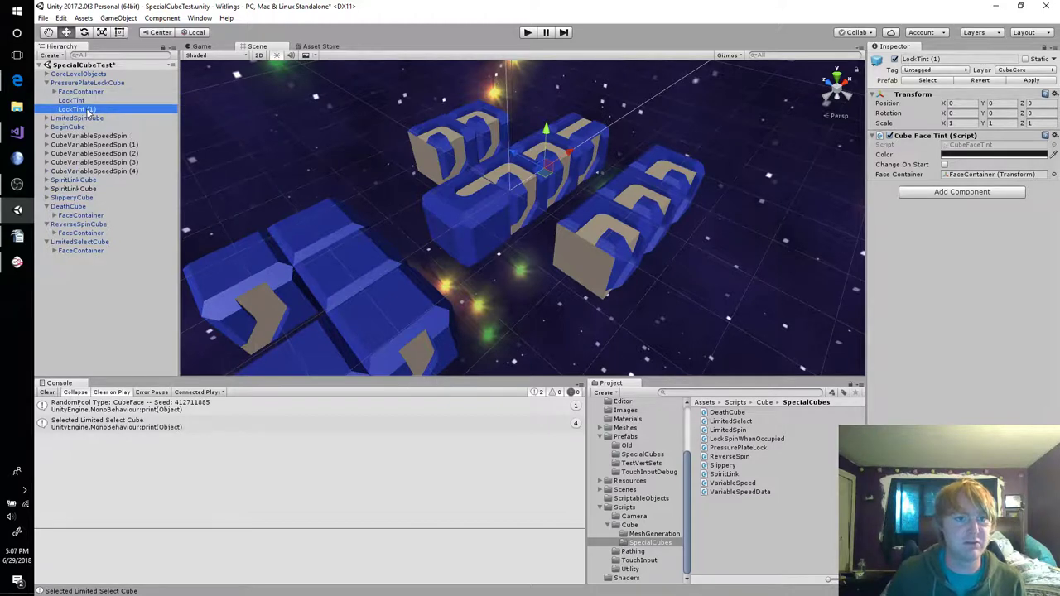
pyautogui.moveTo(88, 111); pyautogui.dragTo(81, 241)
# Set the copy's Position X to 0 and rename it LockTint
pyautogui.click(960, 102)
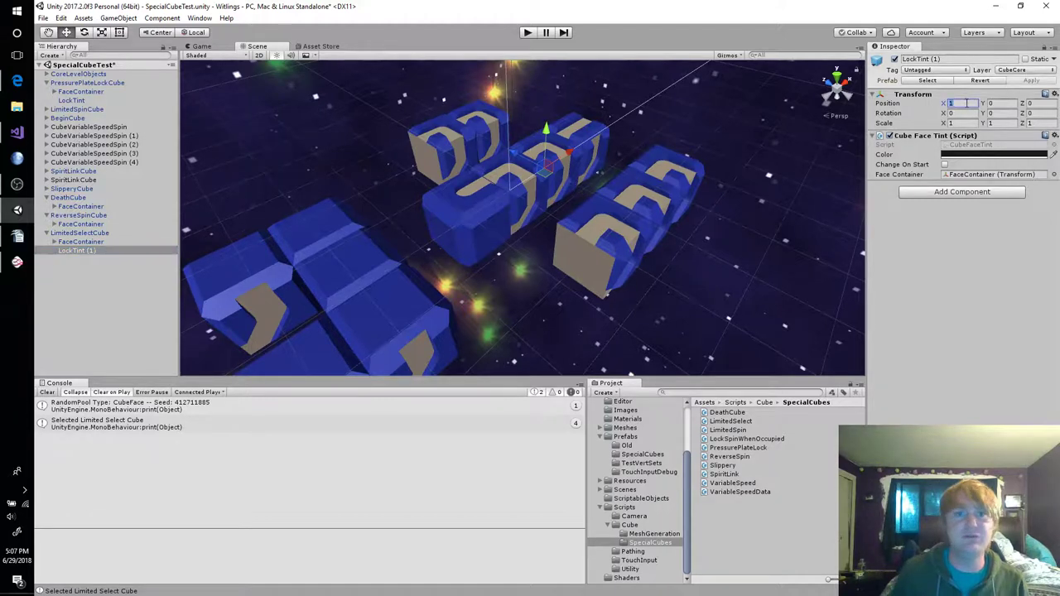
pyautogui.write('0')
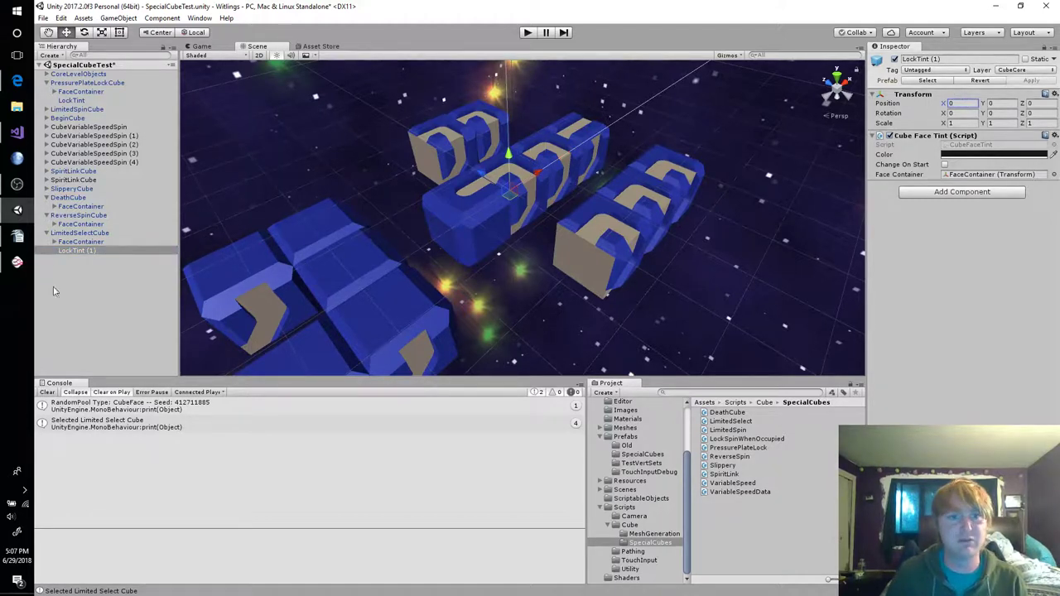
pyautogui.click(93, 251)
pyautogui.click(129, 251)
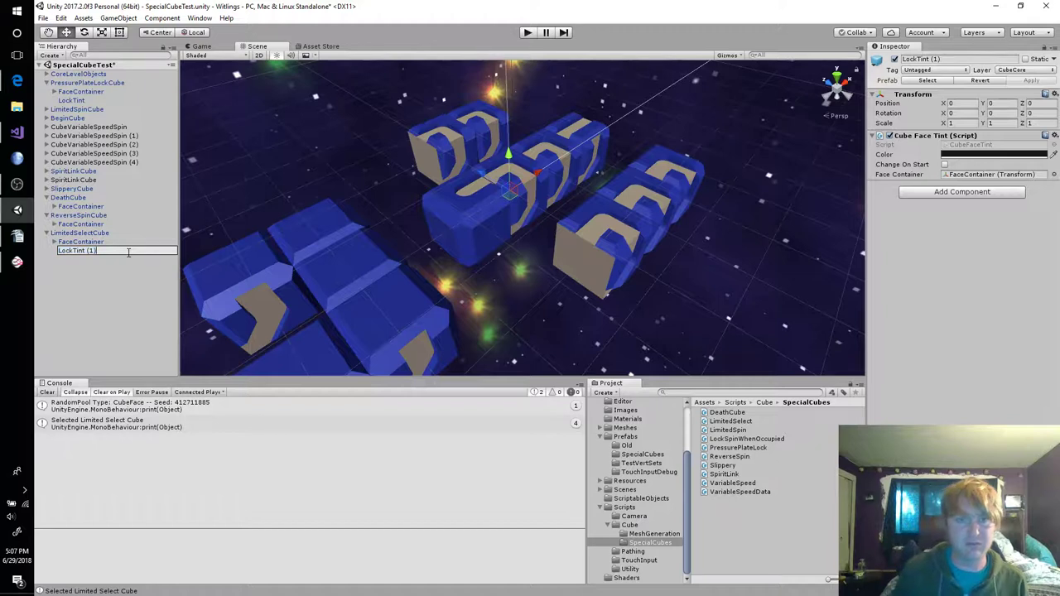
pyautogui.press('BackSpace')
pyautogui.press('BackSpace')
pyautogui.press('Return')
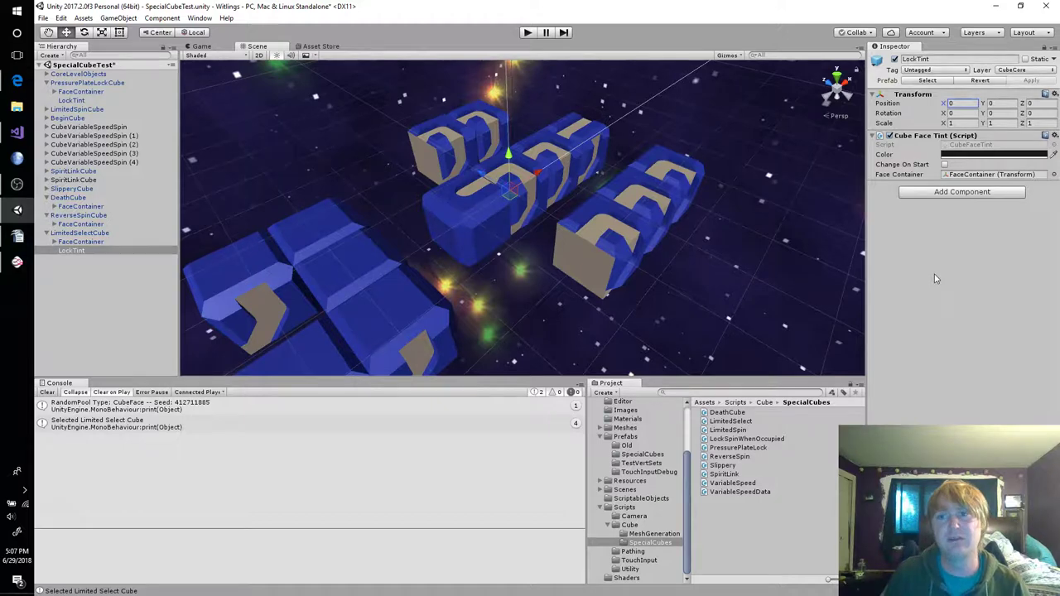
pyautogui.click(17, 131)
# Start a GetComponent line in the if block, then undo the stray edit on the SetCanRotate line
pyautogui.click(423, 222)
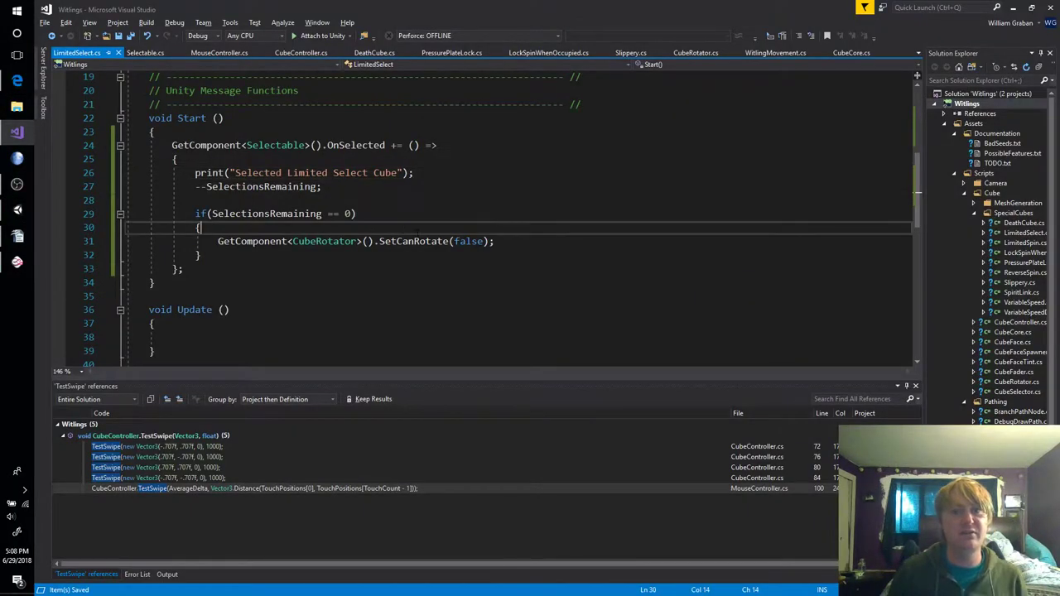
pyautogui.press('Return')
pyautogui.write('GetCom')
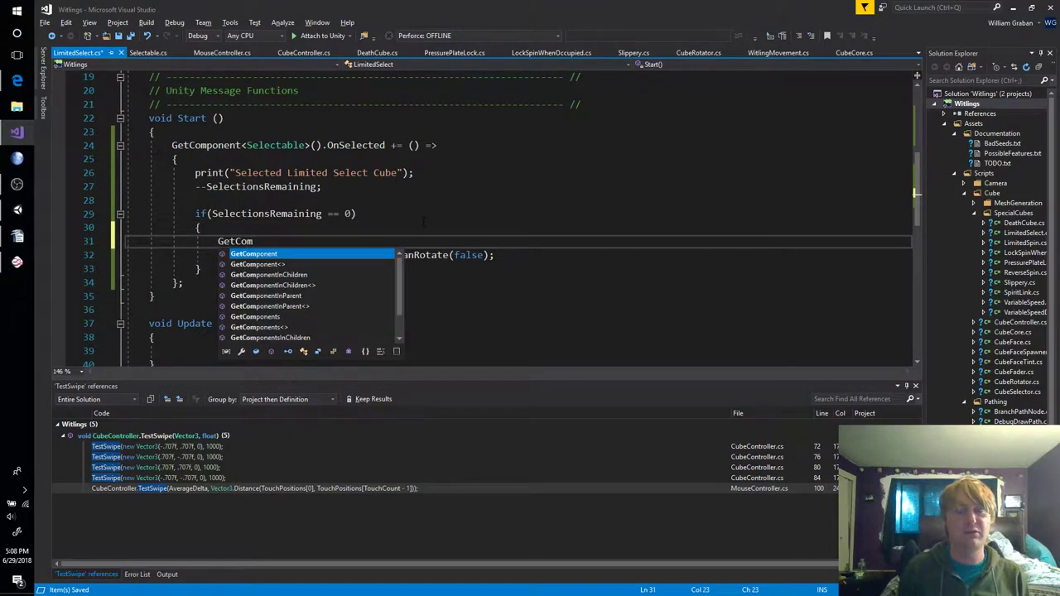
pyautogui.press('Tab')
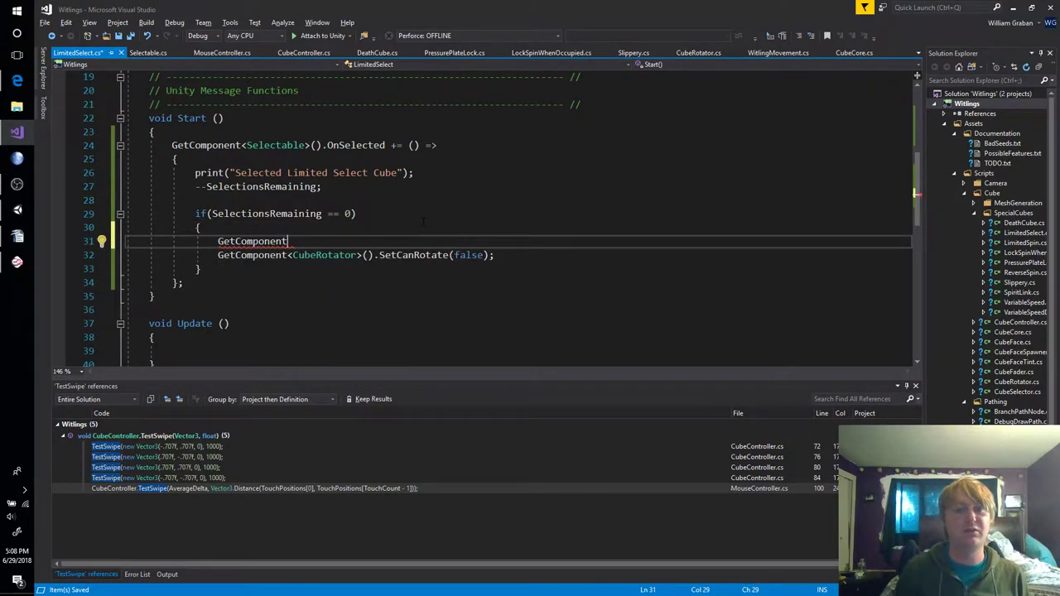
pyautogui.hotkey('ctrl', 'shift', 'Left')
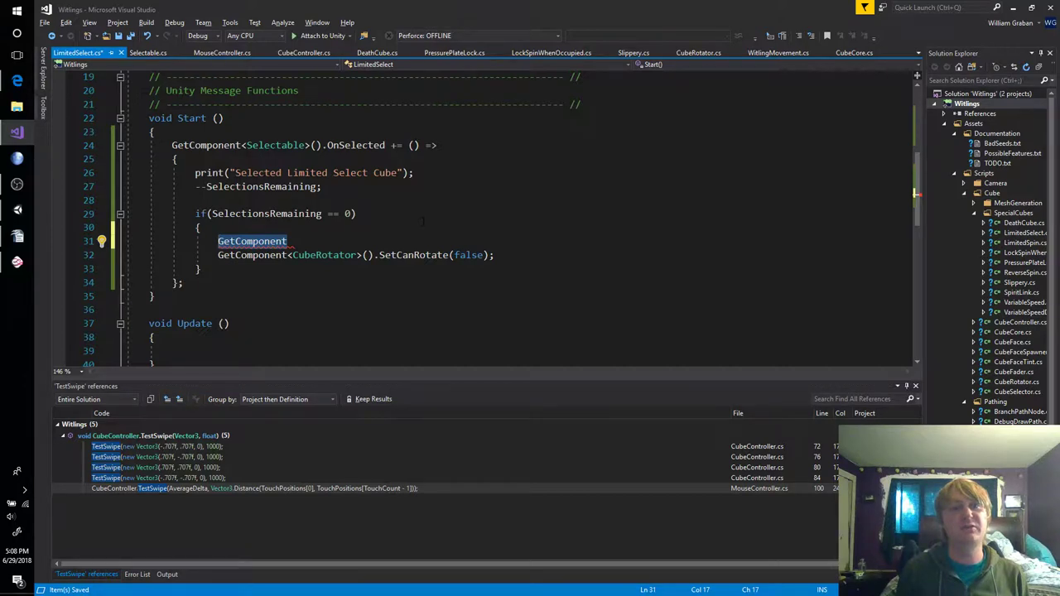
pyautogui.write('thisltr')
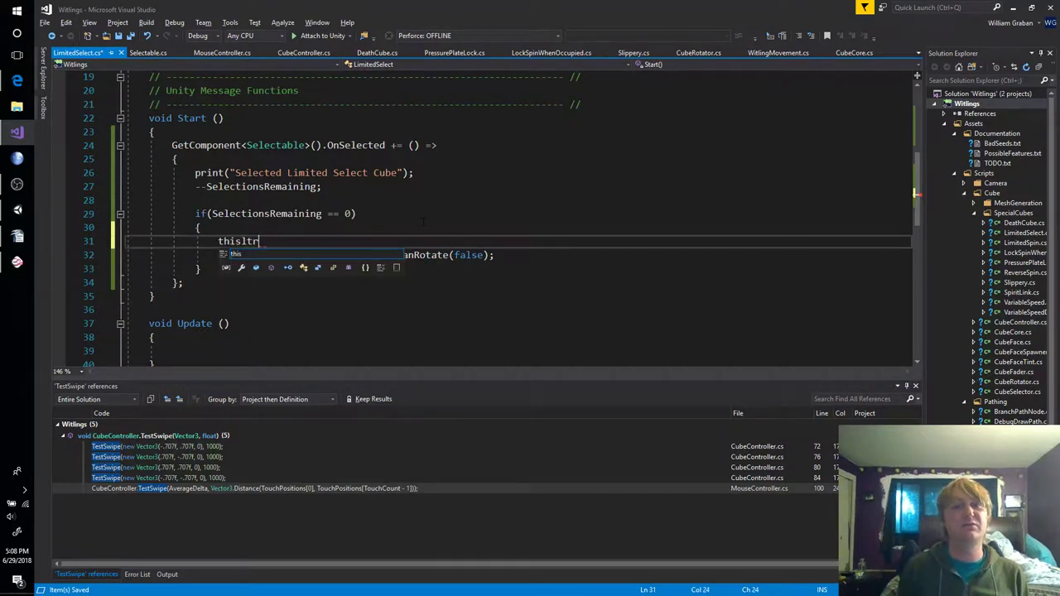
pyautogui.hotkey('ctrl', 'z')
pyautogui.hotkey('ctrl', 'z')
pyautogui.hotkey('ctrl', 'z')
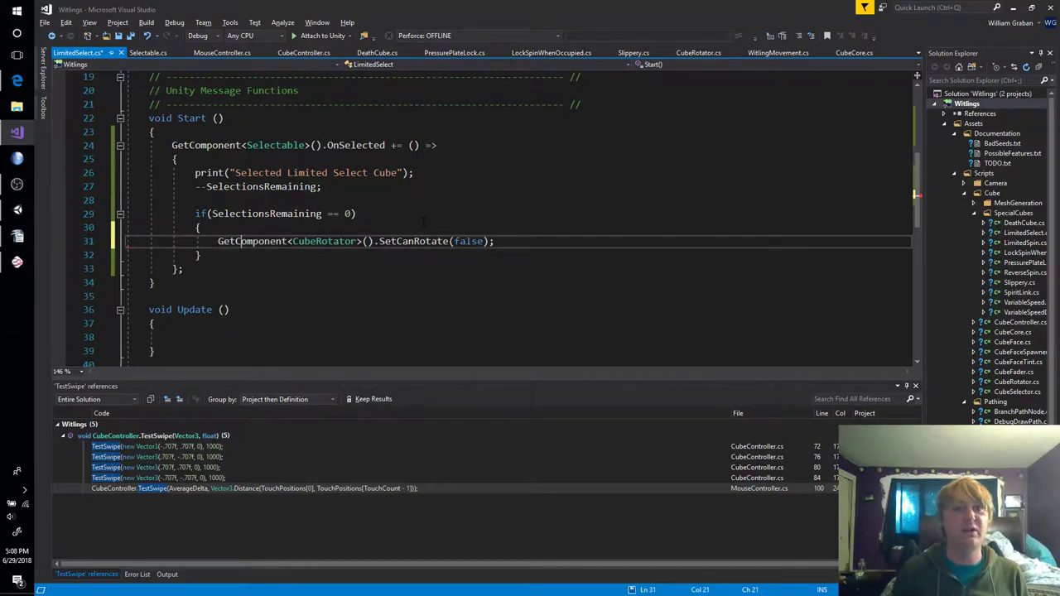
# Add '[SerializeField] private CubeFaceTint LockTint;' below the SelectionsRemaining field
pyautogui.scroll(4, 424, 222)
pyautogui.click(374, 197)
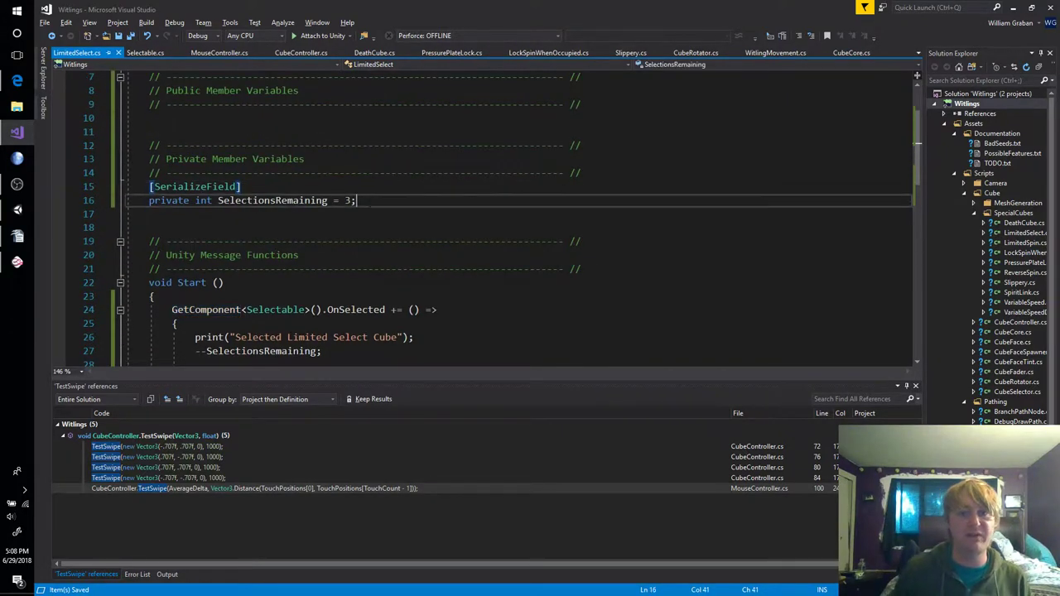
pyautogui.press('Return')
pyautogui.press('Return')
pyautogui.write('[Seri')
pyautogui.press('Tab')
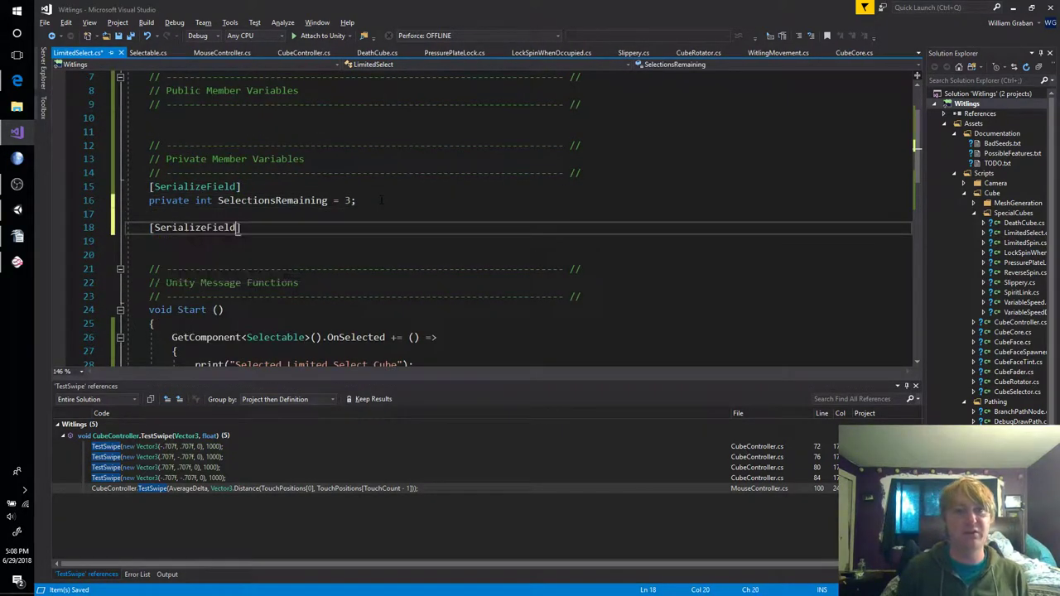
pyautogui.write(']')
pyautogui.press('Return')
pyautogui.write('private CubeFaceTint')
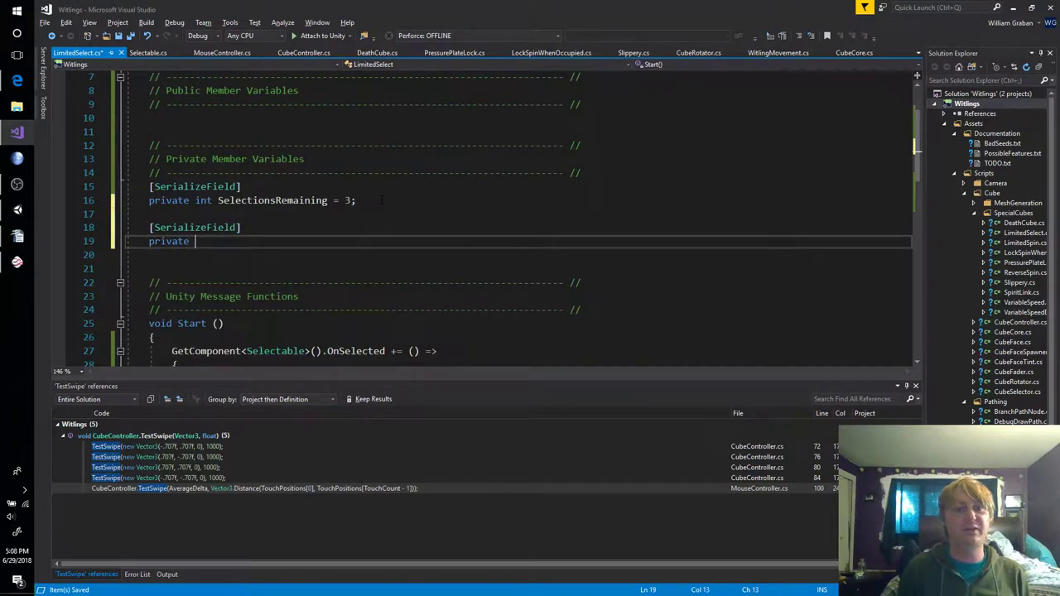
pyautogui.press('Tab')
pyautogui.write('LockTint')
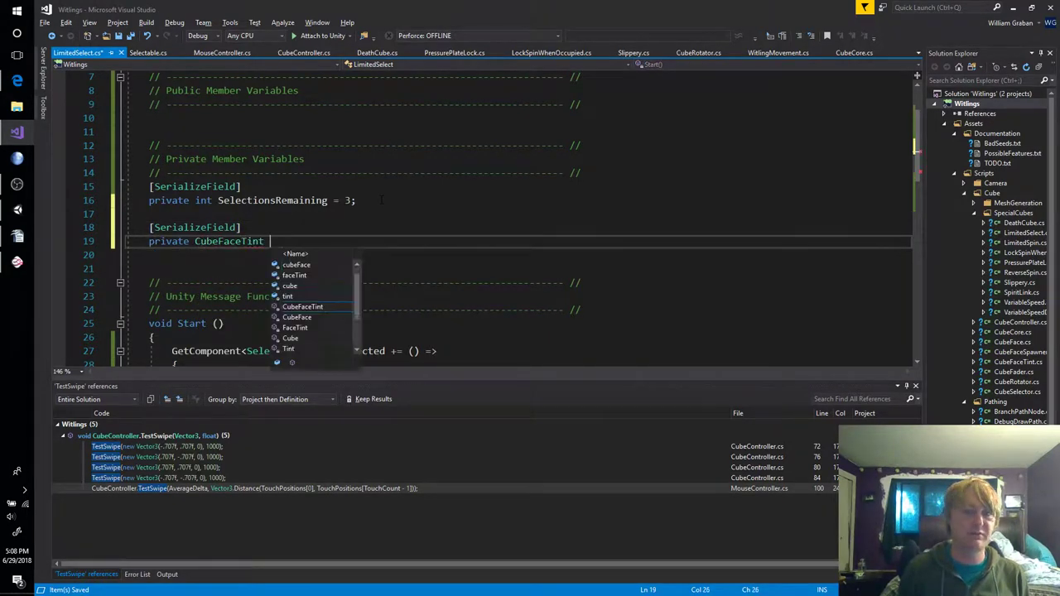
pyautogui.write(';')
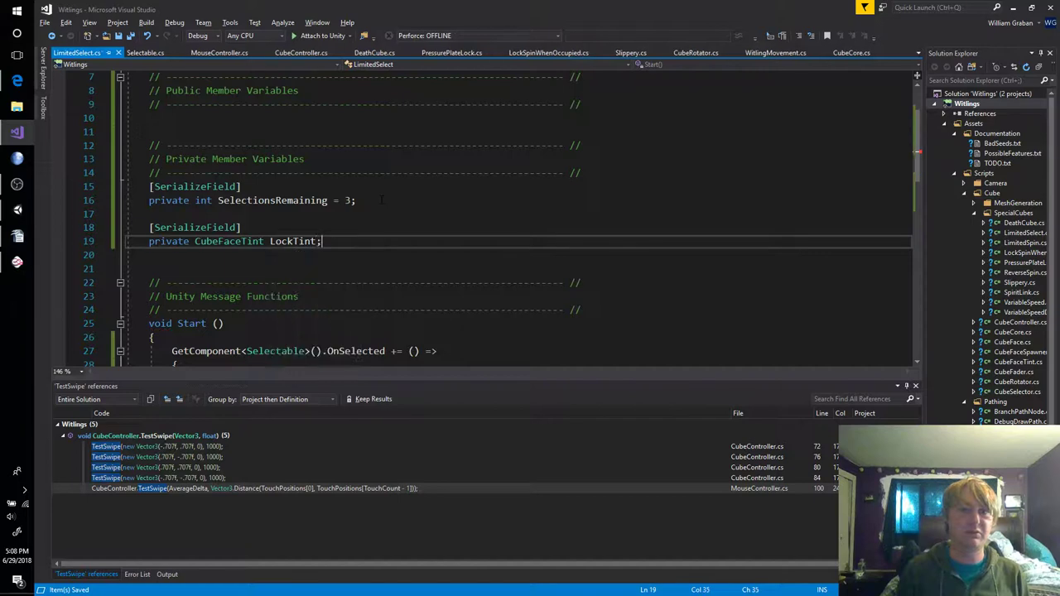
# Call 'LockTint.TintWallPaths();' inside the SelectionsRemaining == 0 block, highlighting it and OnSelected
pyautogui.scroll(-3, 377, 110)
pyautogui.click(338, 297)
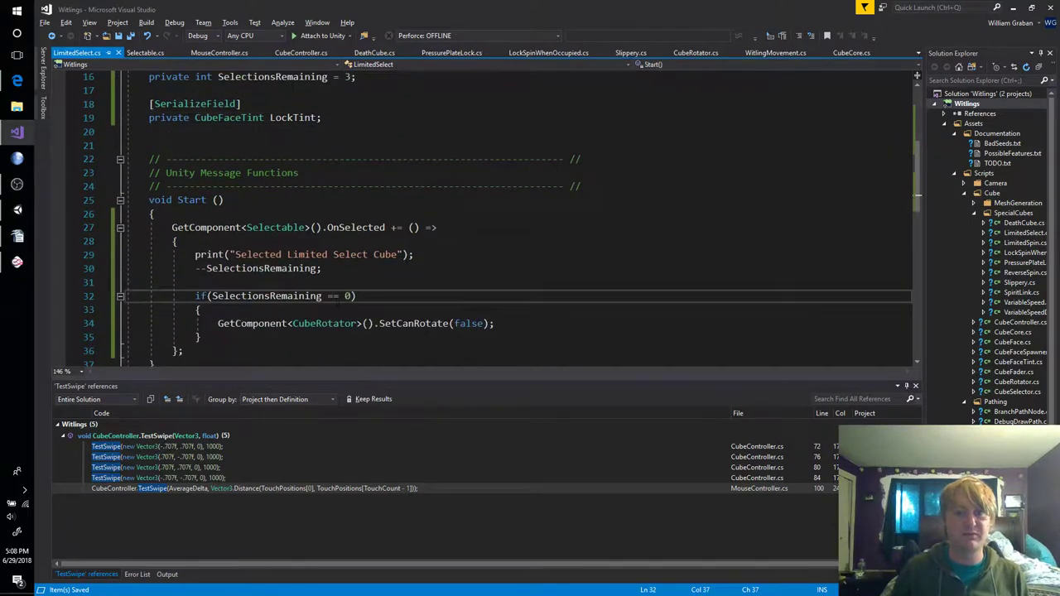
pyautogui.press('Down')
pyautogui.press('Return')
pyautogui.write('LockTin')
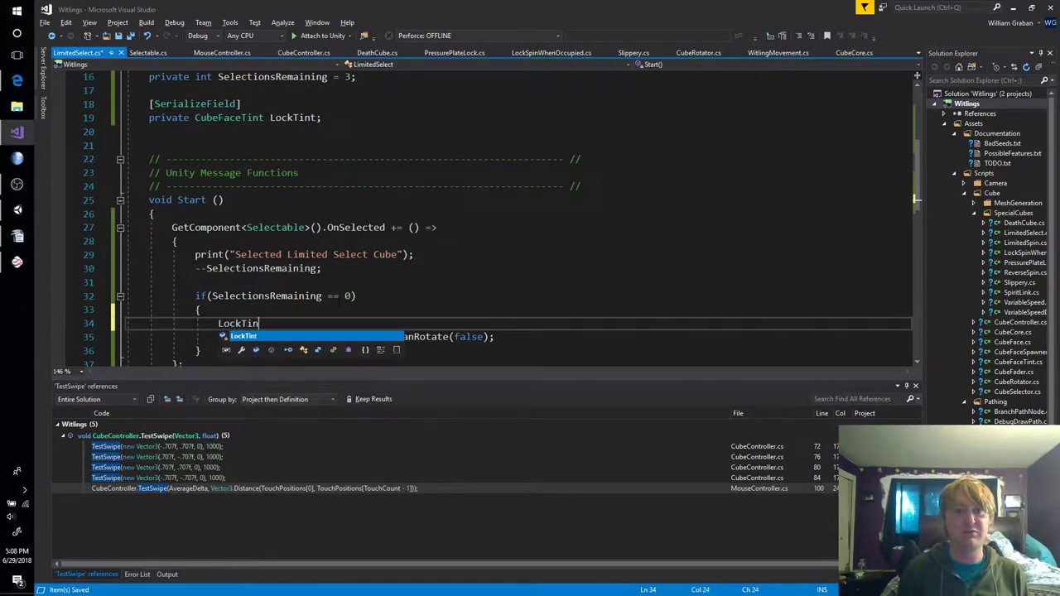
pyautogui.write('t.Tint')
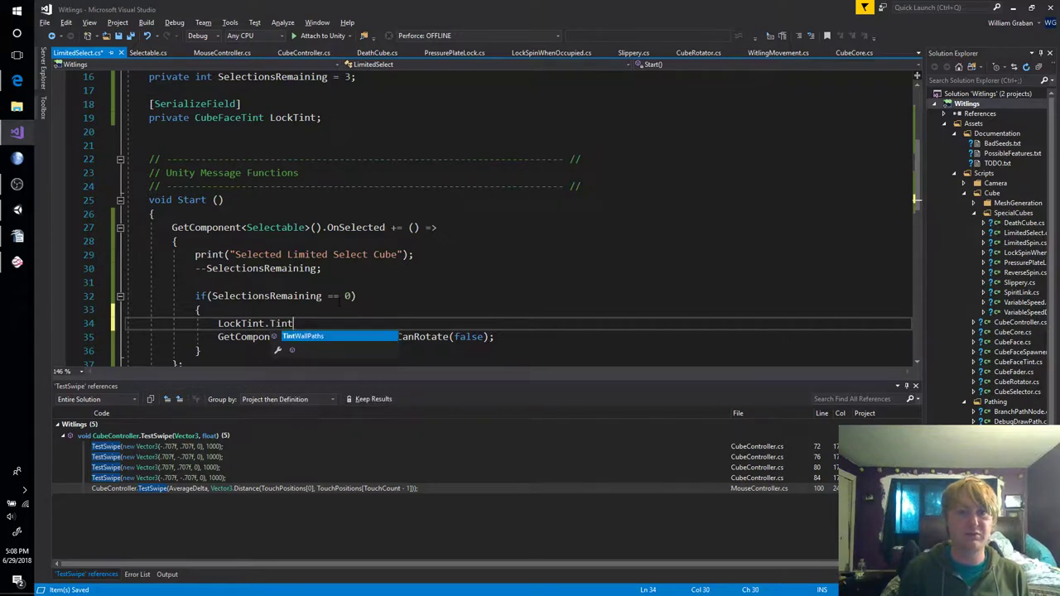
pyautogui.press('Tab')
pyautogui.write('();')
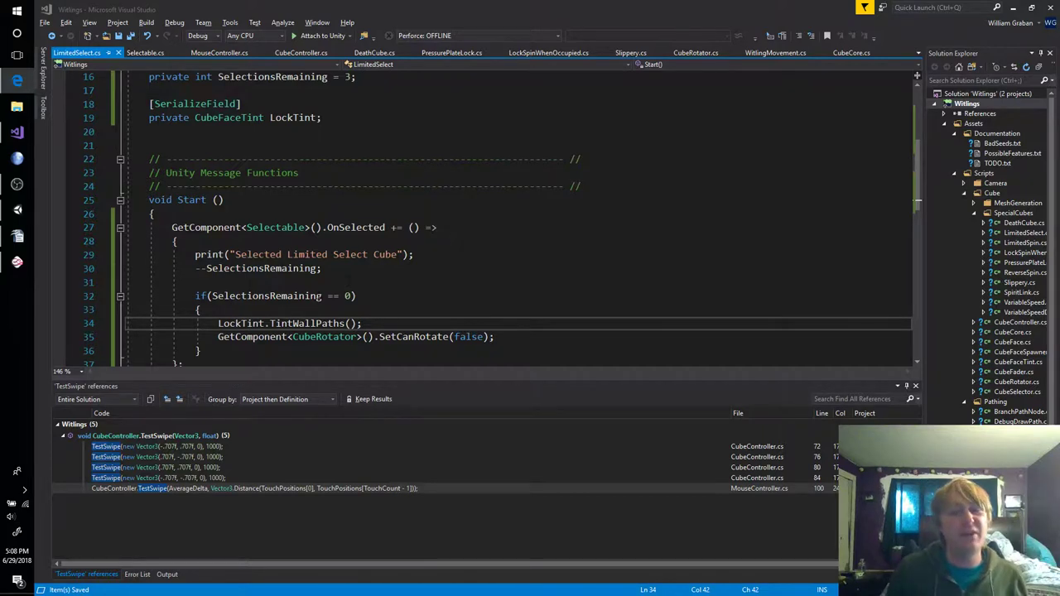
pyautogui.doubleClick(303, 324)
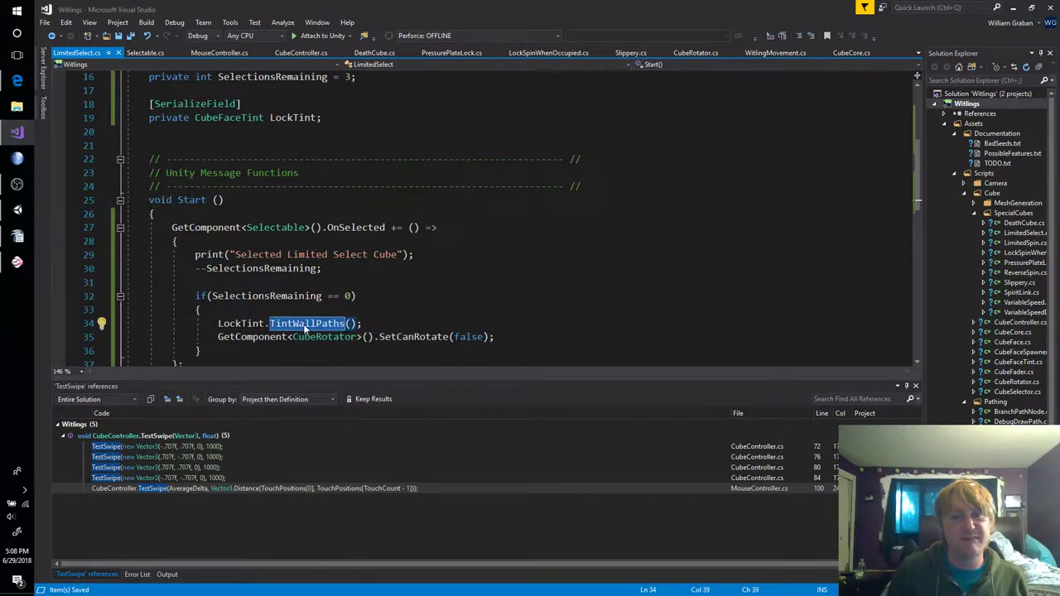
pyautogui.doubleClick(356, 227)
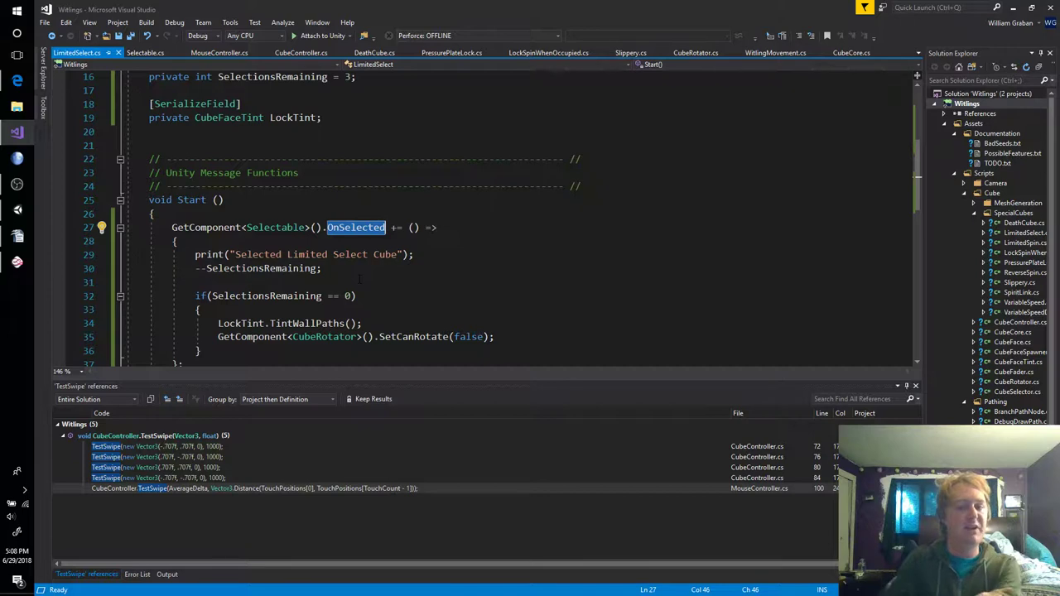
# Delete the 'Selected Limited Select Cube' print line and save the script
pyautogui.scroll(-1, 361, 281)
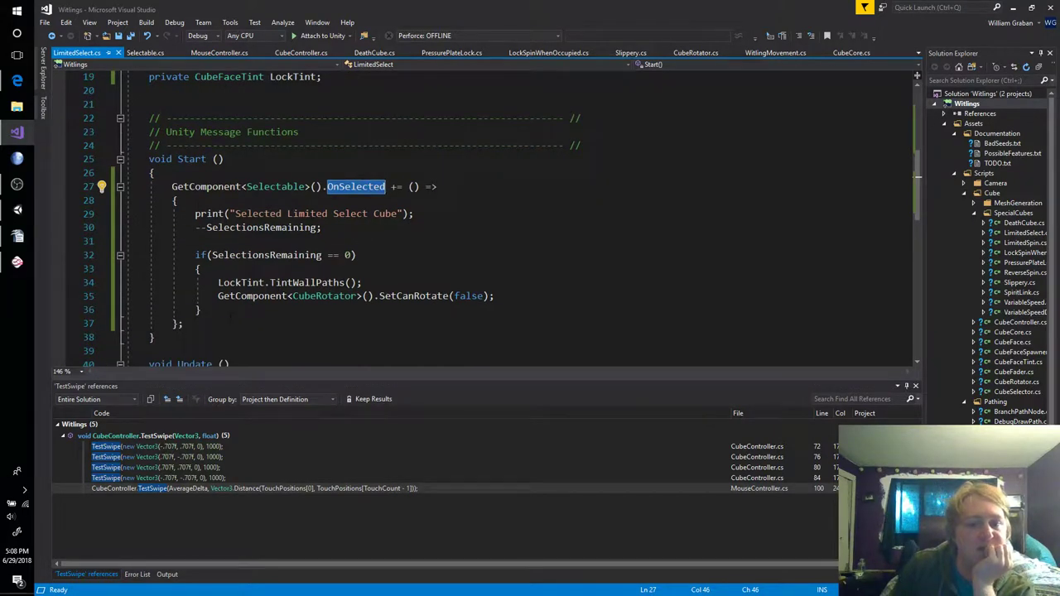
pyautogui.press('Down')
pyautogui.press('Down')
pyautogui.hotkey('ctrl', 'x')
pyautogui.hotkey('ctrl', 's')
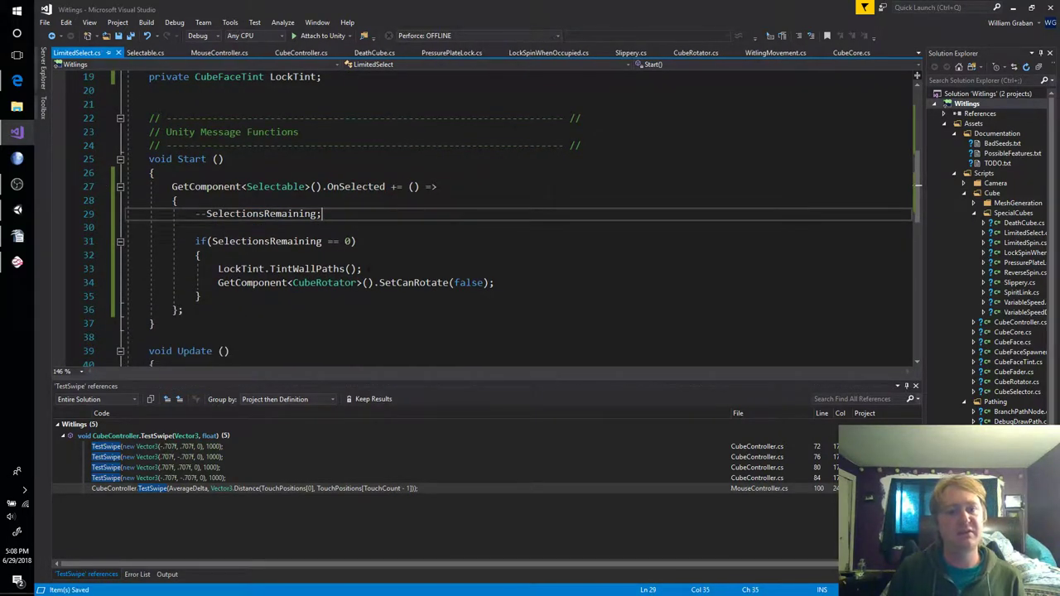
# Store GetComponent<Selectable>() in a local 'Selectable Selectable' at the top of Start
pyautogui.click(238, 299)
pyautogui.press('Down')
pyautogui.click(252, 173)
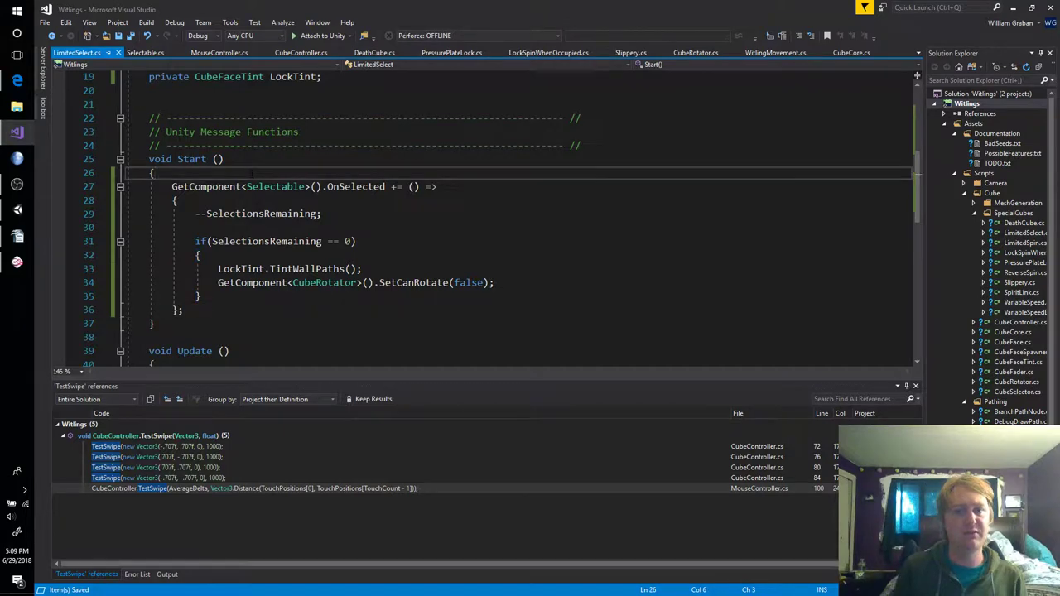
pyautogui.press('Return')
pyautogui.write('Select')
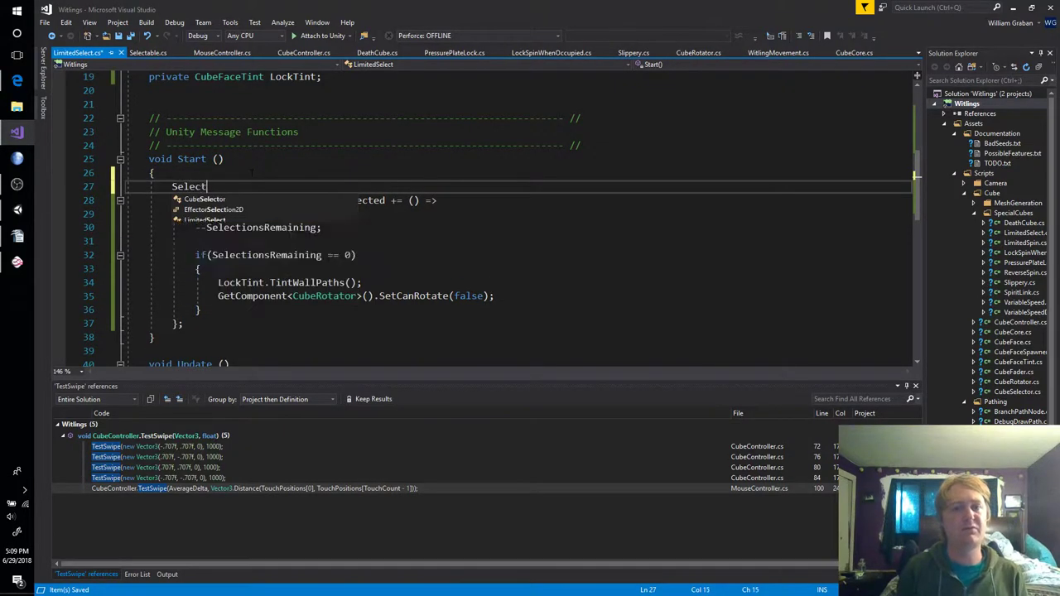
pyautogui.write('able Selectable')
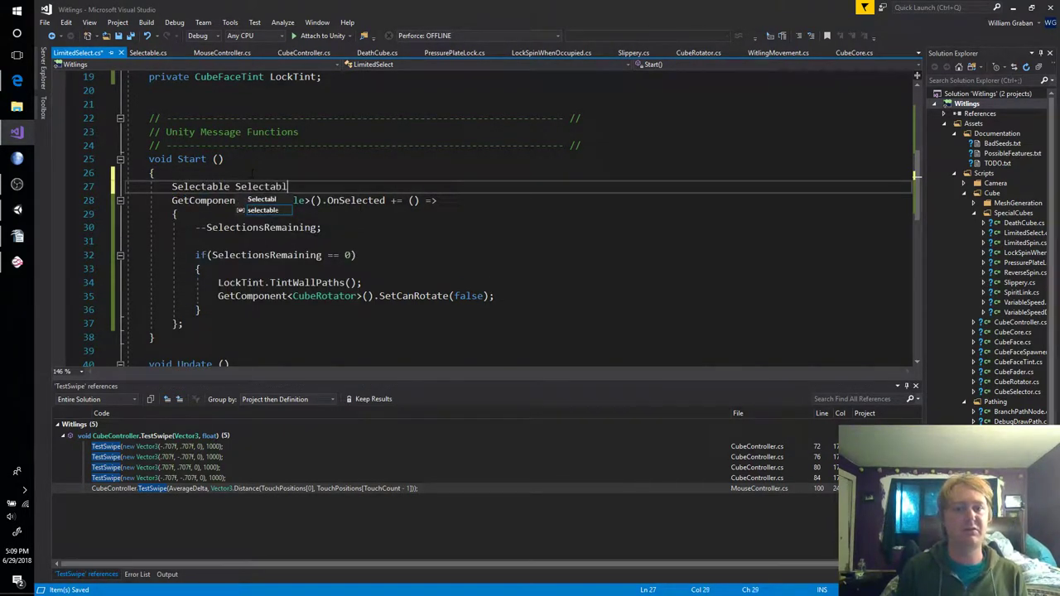
pyautogui.press('Escape')
pyautogui.press('Down')
pyautogui.press('Right')
pyautogui.press('Right')
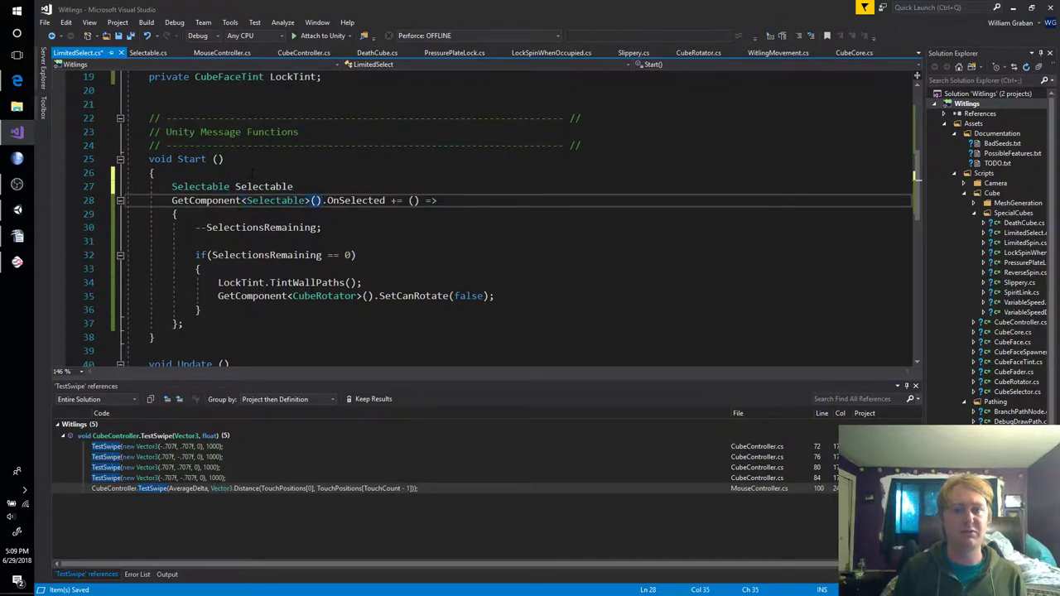
pyautogui.hotkey('shift', 'ctrl', 'Left')
pyautogui.hotkey('shift', 'ctrl', 'Left')
pyautogui.hotkey('shift', 'ctrl', 'Left')
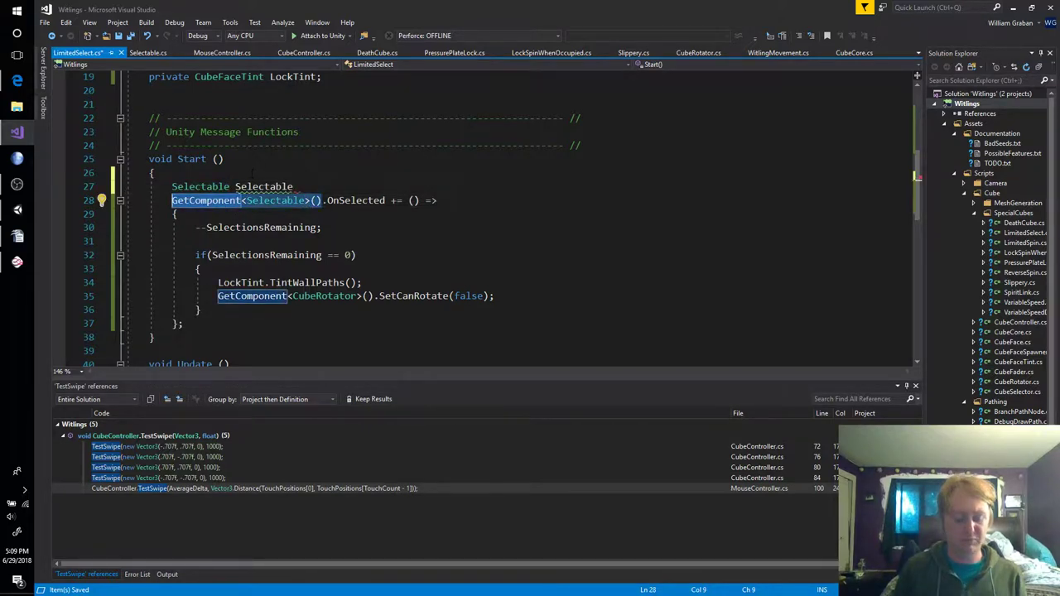
pyautogui.hotkey('ctrl', 'x')
pyautogui.press('Up')
pyautogui.write('=')
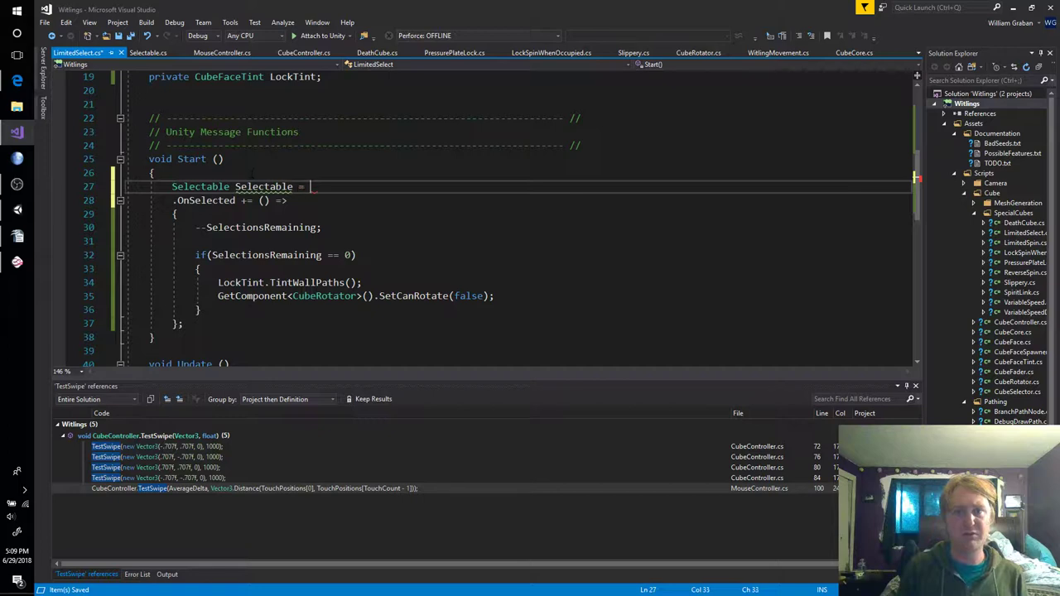
pyautogui.hotkey('ctrl', 'v')
pyautogui.write(';')
# Hook OnSelected through the local and add an empty 'Selectable.OnDeselected += () => { };' handler
pyautogui.press('Down')
pyautogui.press('Home')
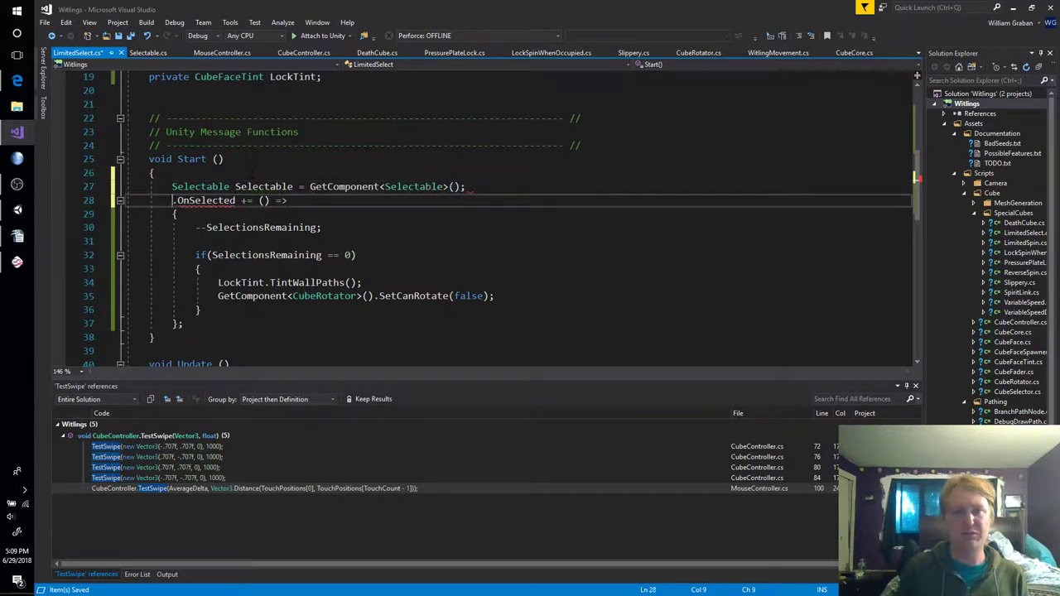
pyautogui.write('Selectable')
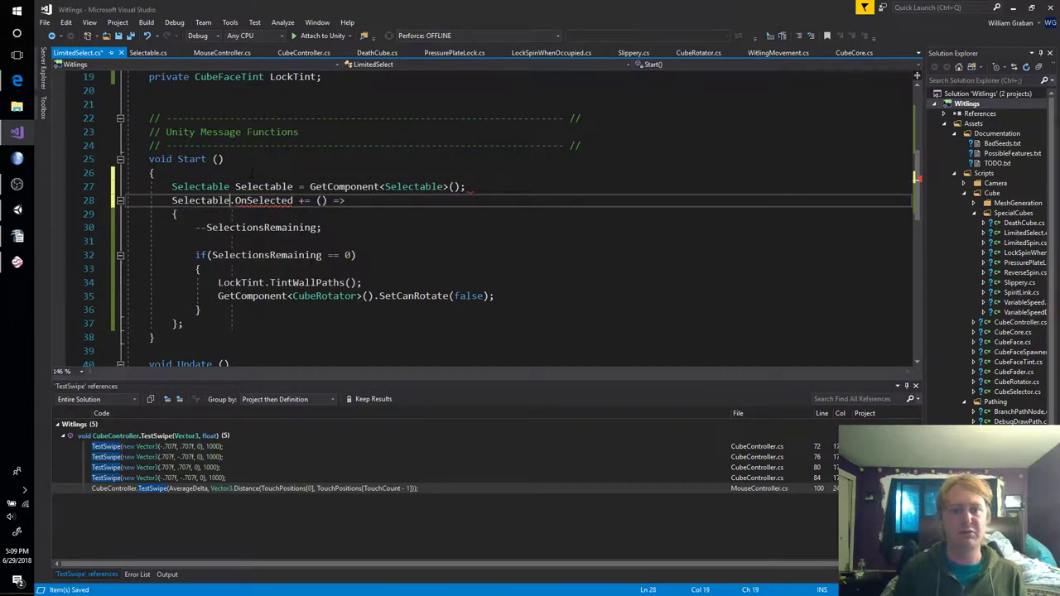
pyautogui.press('Down')
pyautogui.press('Down')
pyautogui.press('Down')
pyautogui.press('Down')
pyautogui.press('Down')
pyautogui.press('Down')
pyautogui.press('Down')
pyautogui.press('Down')
pyautogui.press('Down')
pyautogui.press('Return')
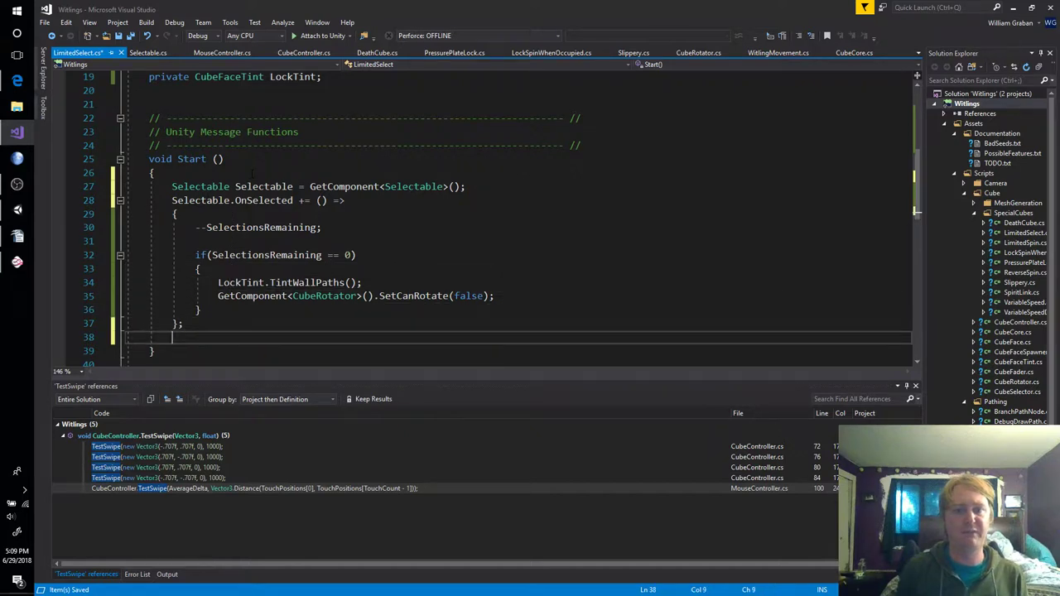
pyautogui.press('Return')
pyautogui.write('Selectable.OnD')
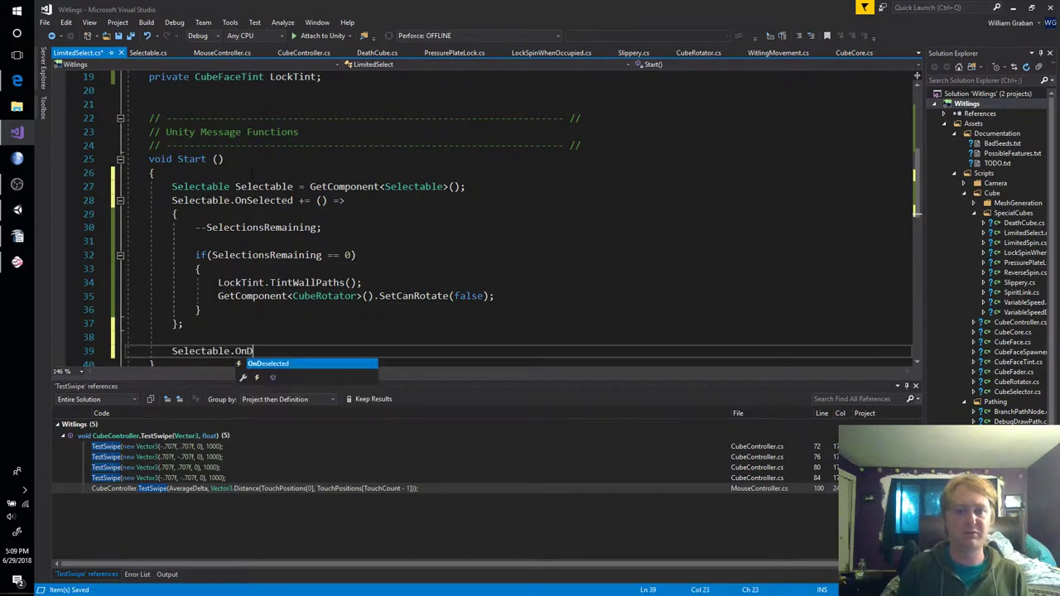
pyautogui.write('eselected += () ')
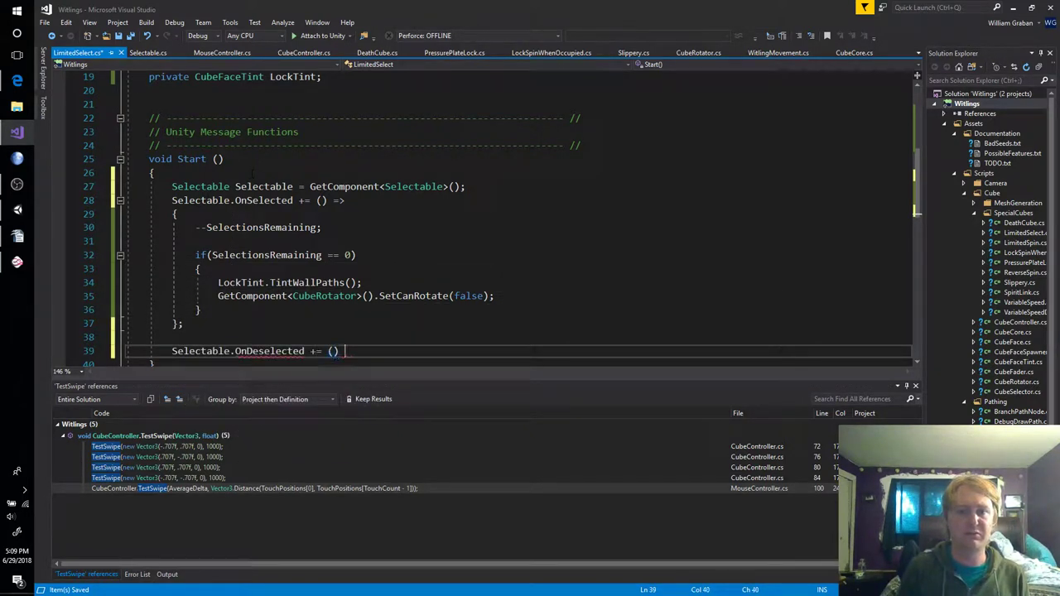
pyautogui.write('=>')
pyautogui.press('Return')
pyautogui.write('{')
pyautogui.press('Return')
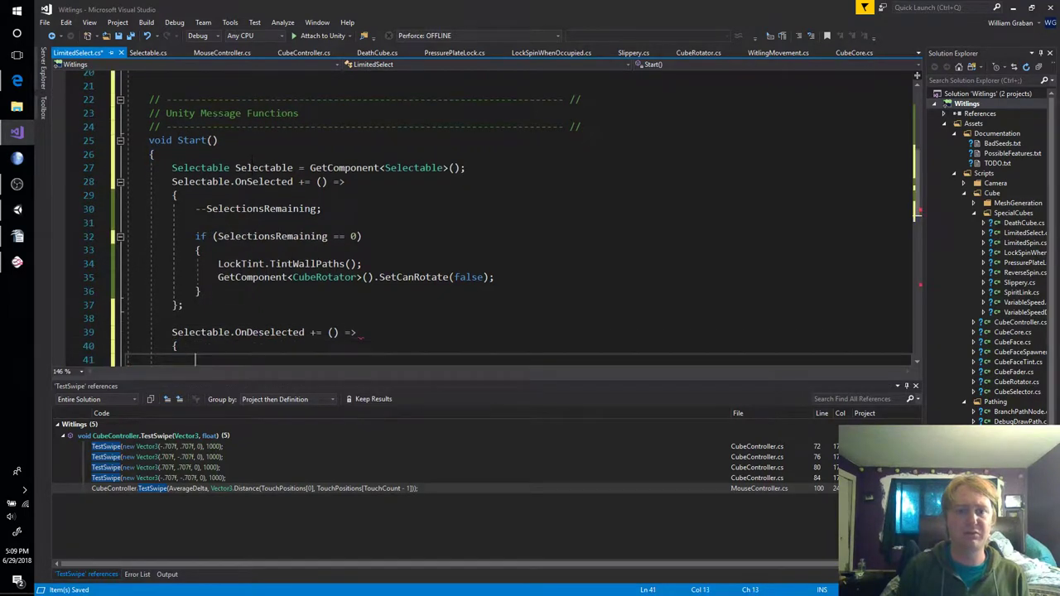
pyautogui.write('};')
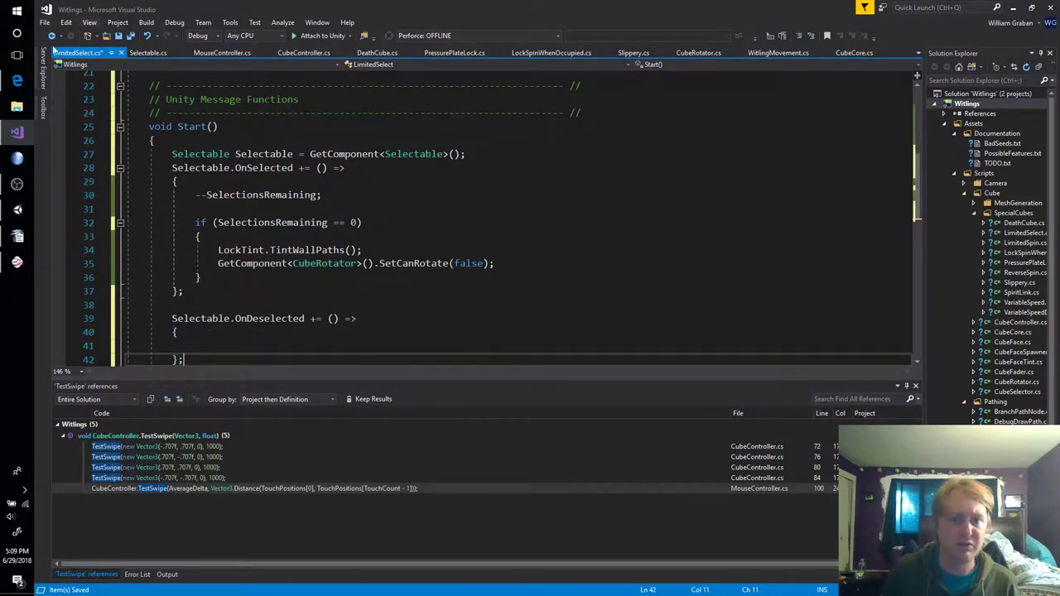
# Move the SelectionsRemaining == 0 if block into OnDeselected and remove leftover blank lines
pyautogui.moveTo(204, 279); pyautogui.dragTo(195, 222)
pyautogui.press('Delete')
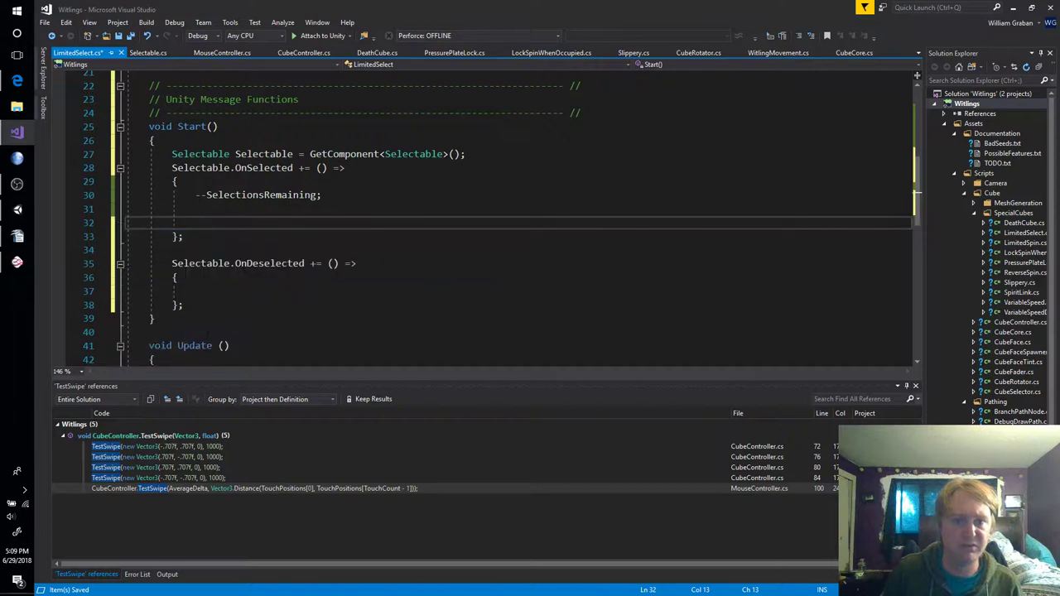
pyautogui.click(222, 286)
pyautogui.hotkey('ctrl', 'v')
pyautogui.click(246, 197)
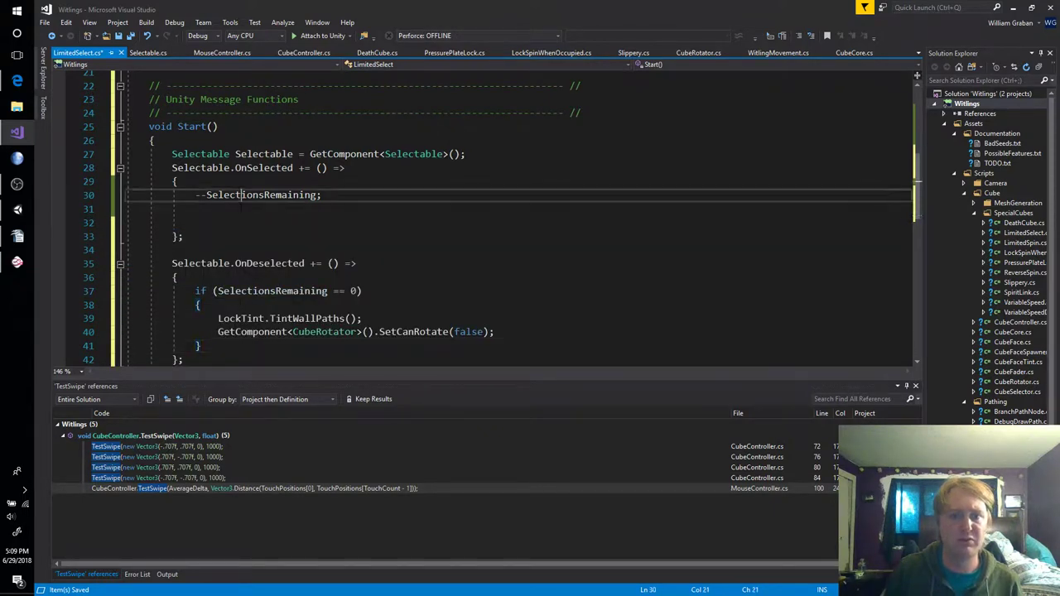
pyautogui.press('Down')
pyautogui.hotkey('ctrl', 'shift', 'l')
pyautogui.hotkey('ctrl', 'shift', 'l')
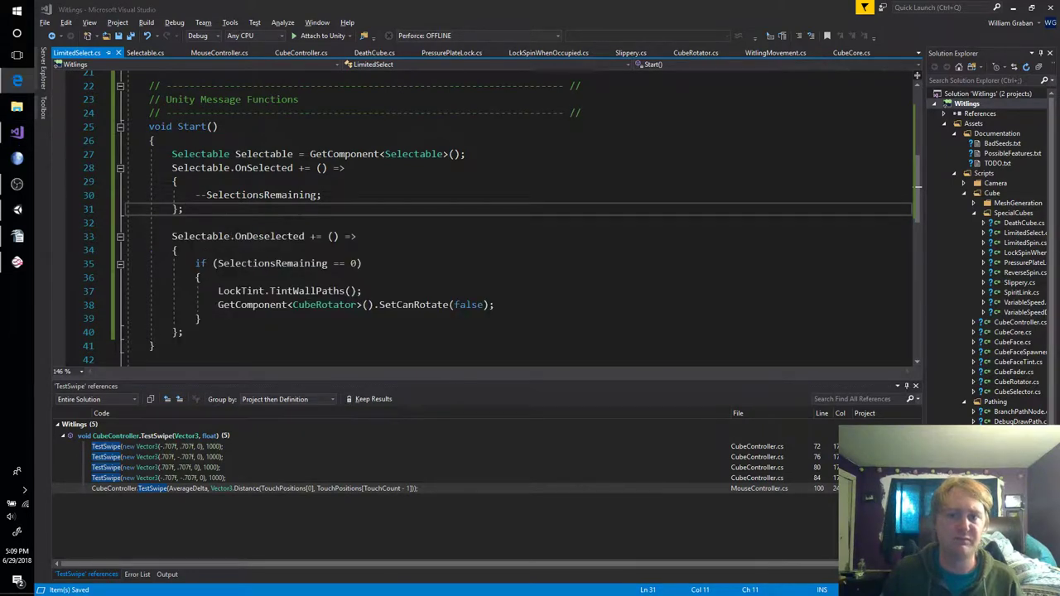
# Review LimitedSelectCube in the Inspector and Apply its changes to the prefab
pyautogui.hotkey('alt', 'Tab')
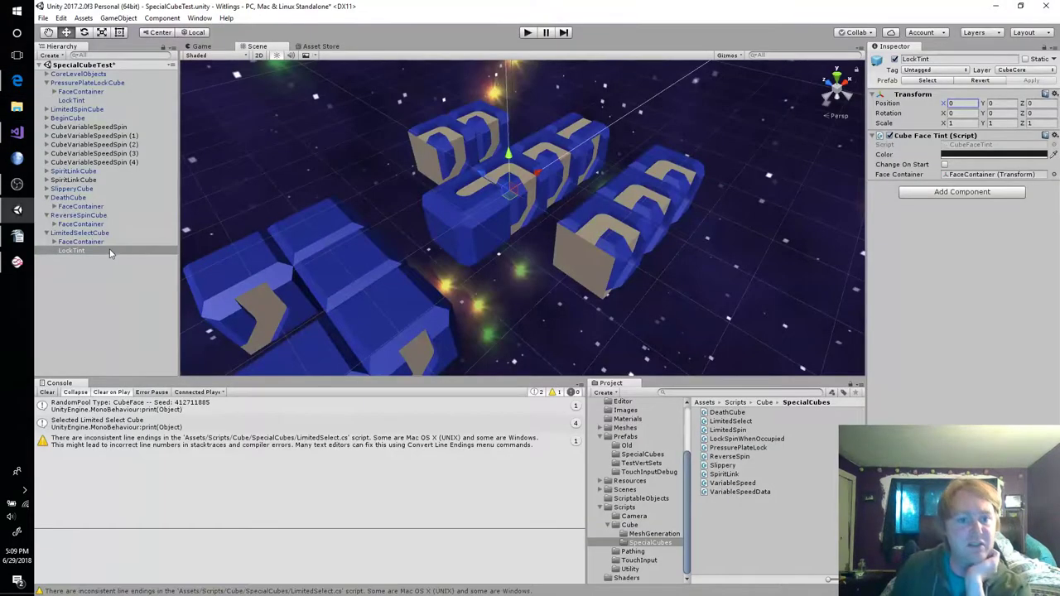
pyautogui.click(91, 234)
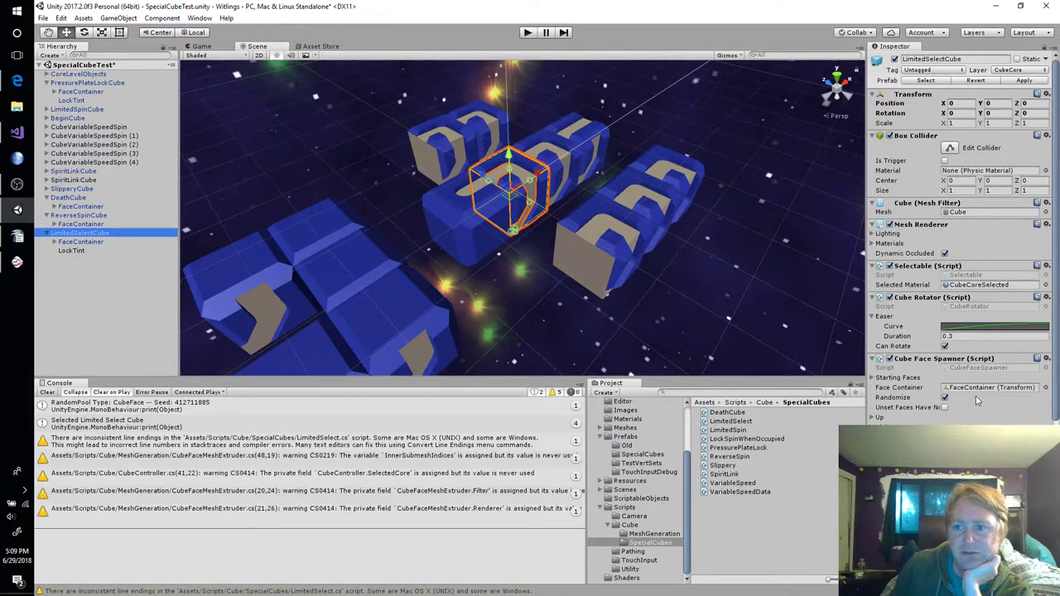
pyautogui.scroll(-5, 975, 396)
pyautogui.scroll(-1, 977, 399)
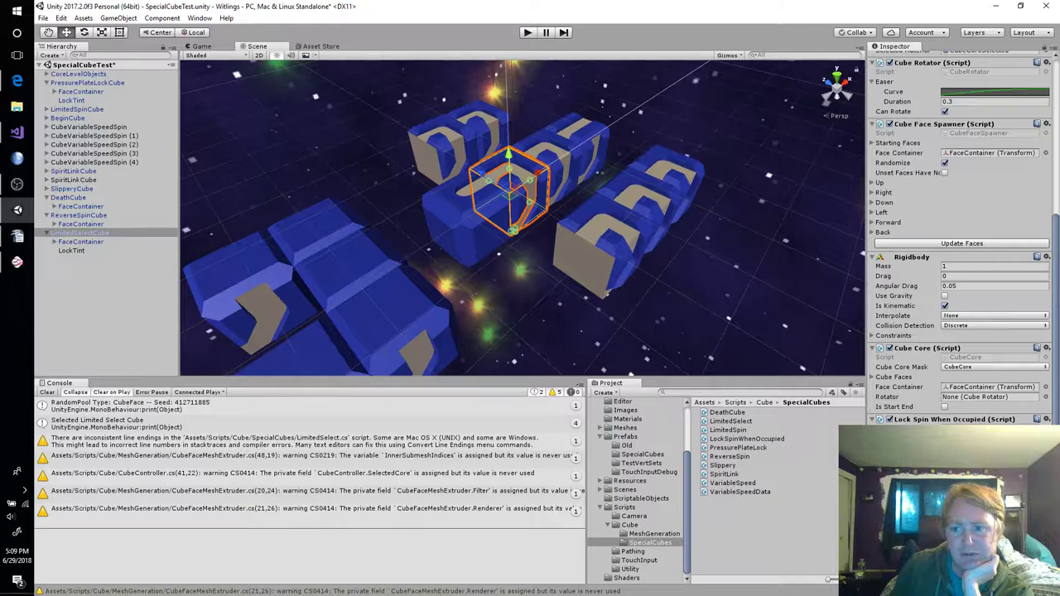
pyautogui.click(96, 234)
pyautogui.scroll(5, 1029, 145)
pyautogui.scroll(2, 1029, 144)
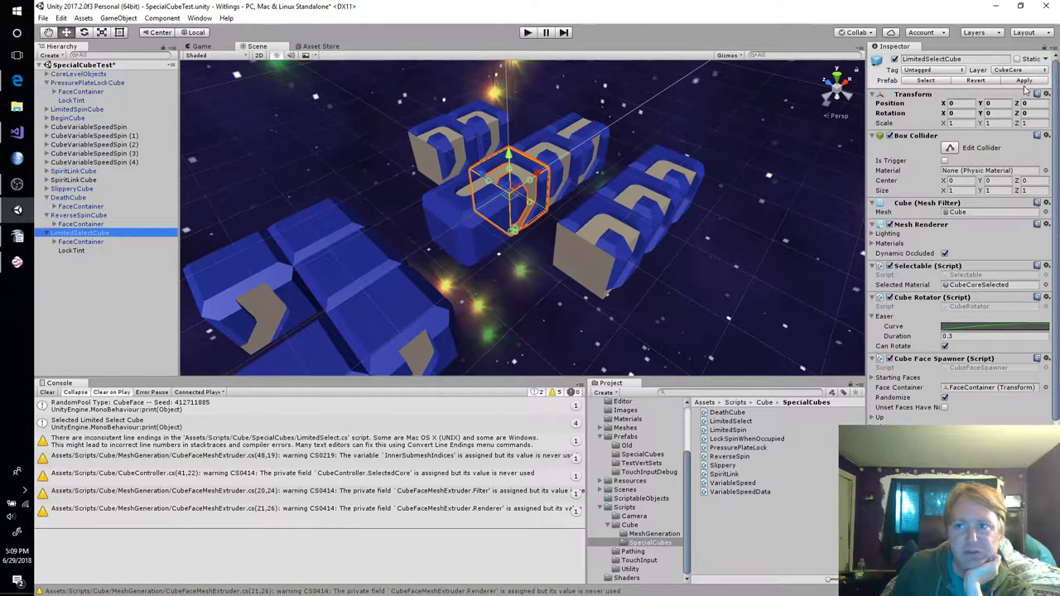
pyautogui.click(1025, 81)
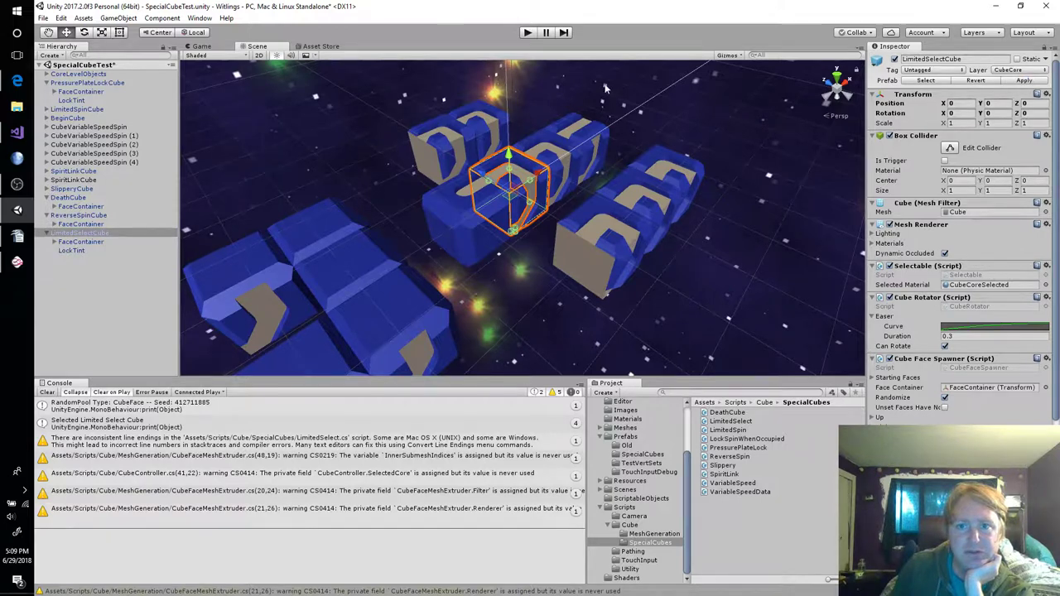
# Run Play mode, restart it, and click the green and yellow block repeatedly to rotate its faces
pyautogui.click(527, 32)
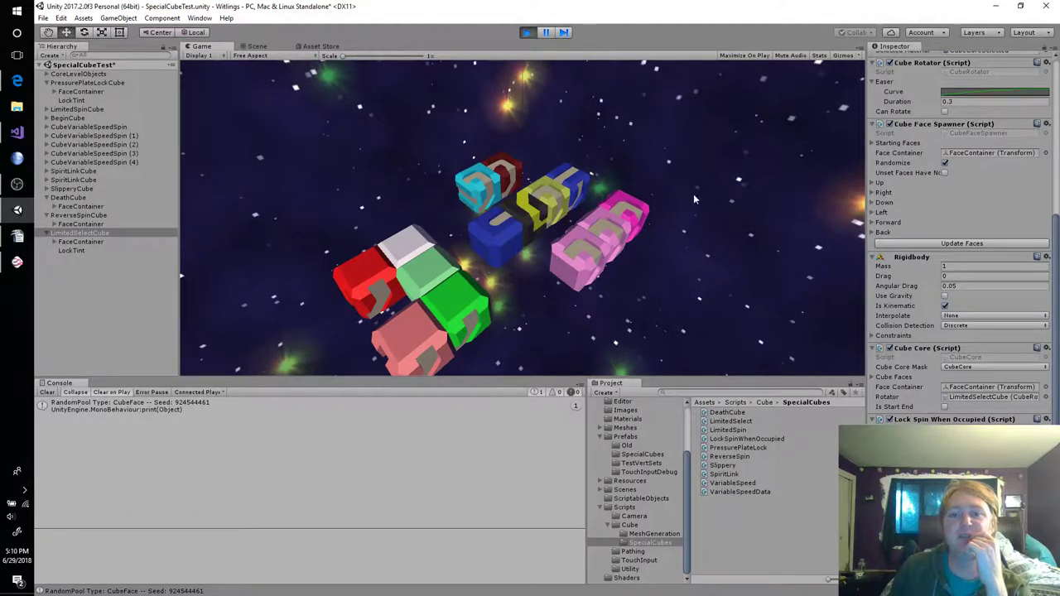
pyautogui.click(527, 33)
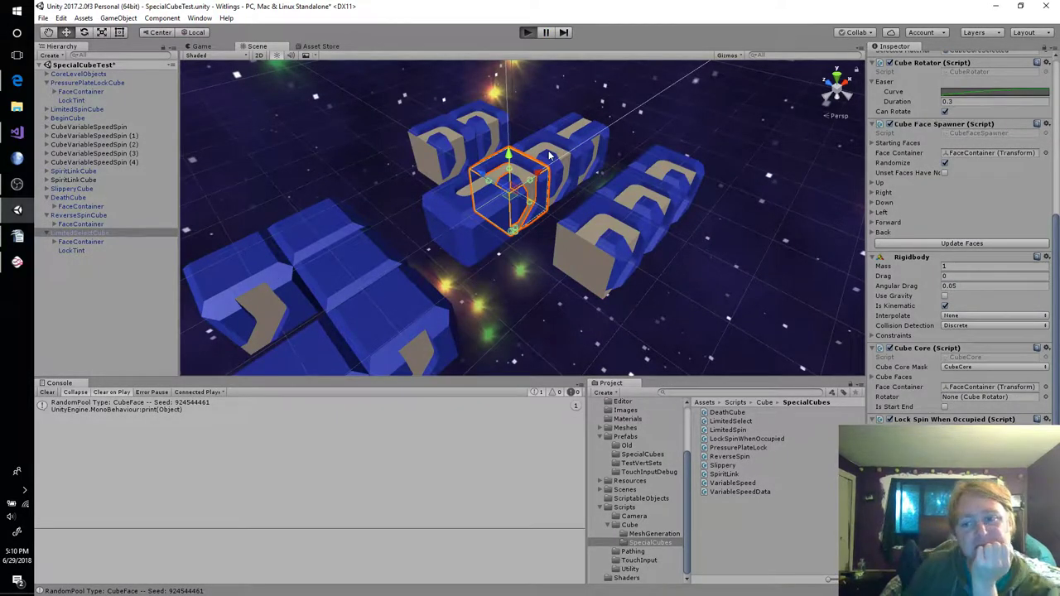
pyautogui.hotkey('ctrl', 'p')
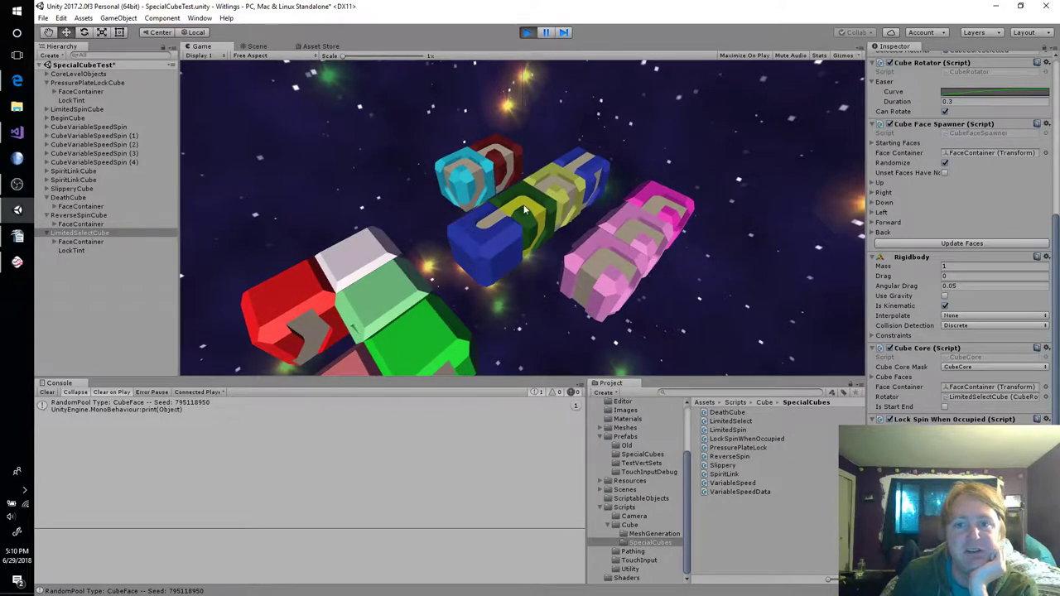
pyautogui.click(523, 210)
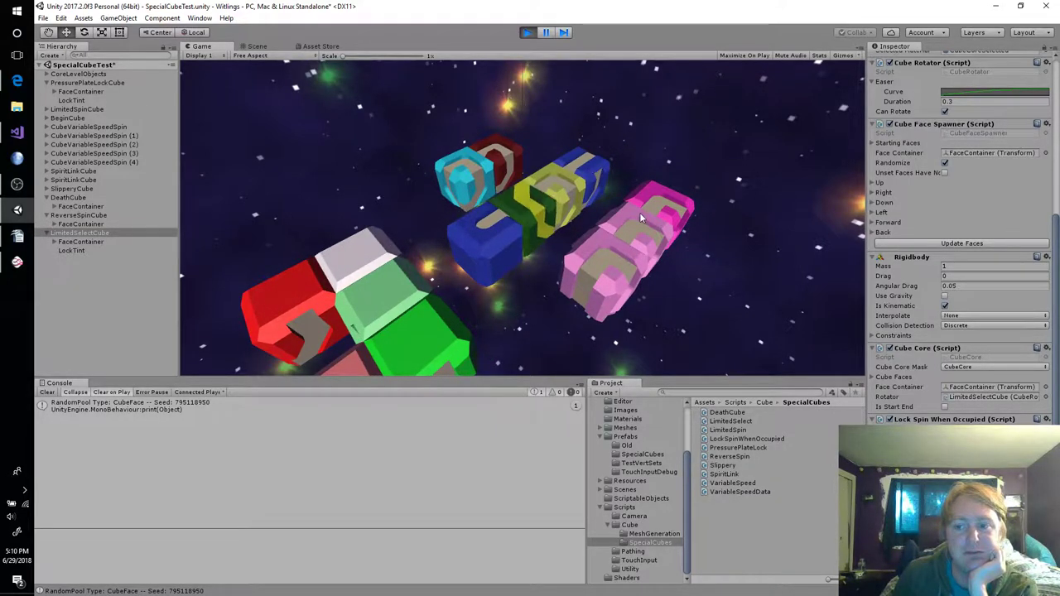
pyautogui.click(526, 210)
pyautogui.click(486, 189)
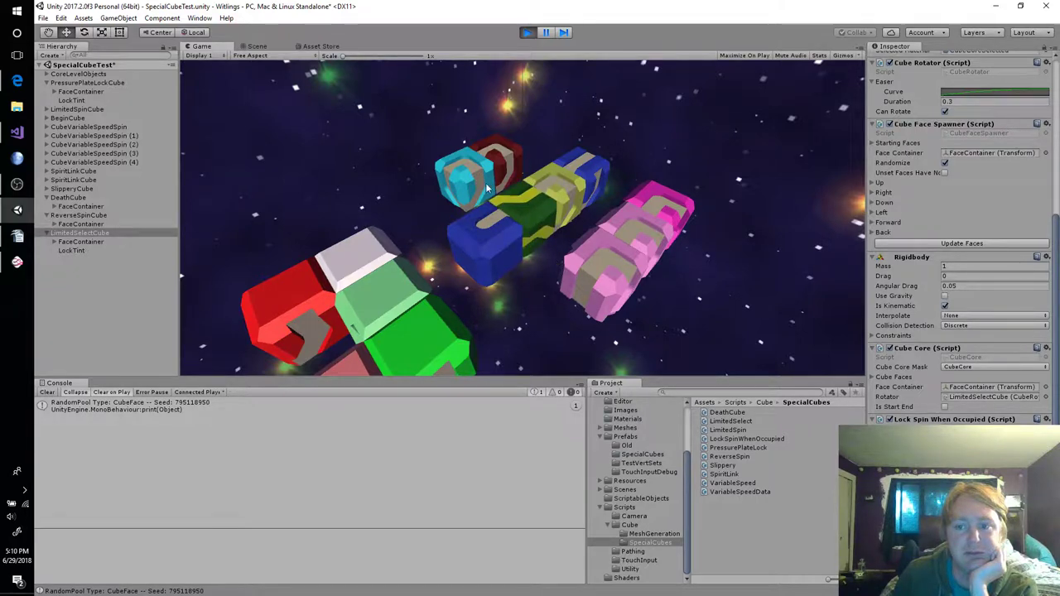
pyautogui.click(548, 231)
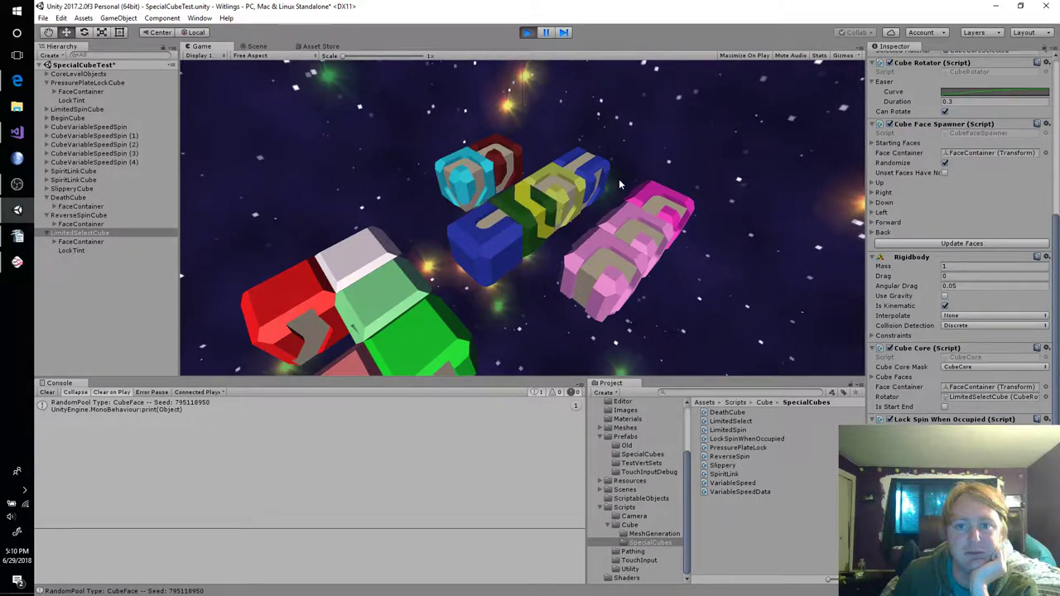
pyautogui.click(527, 215)
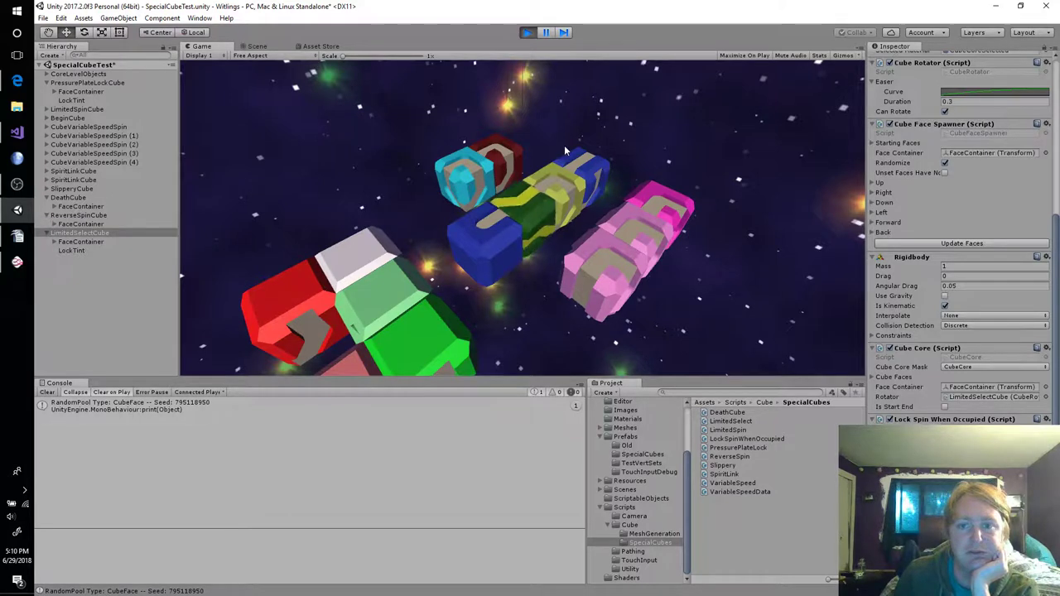
pyautogui.click(525, 210)
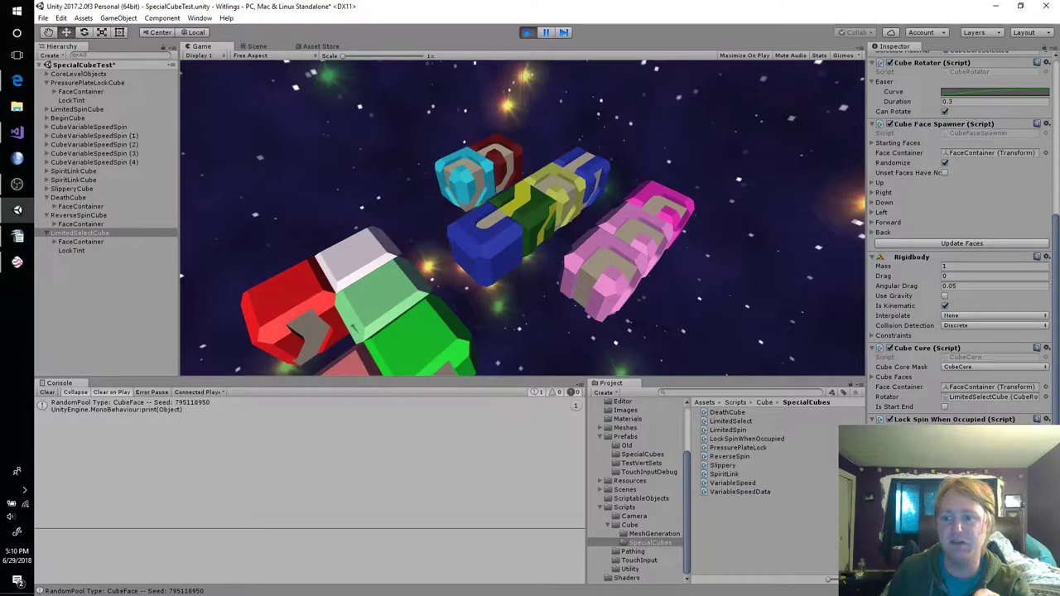
# Stop Play mode and inspect HandleTap's Select and PossibleSelection code in MouseController.cs
pyautogui.click(527, 33)
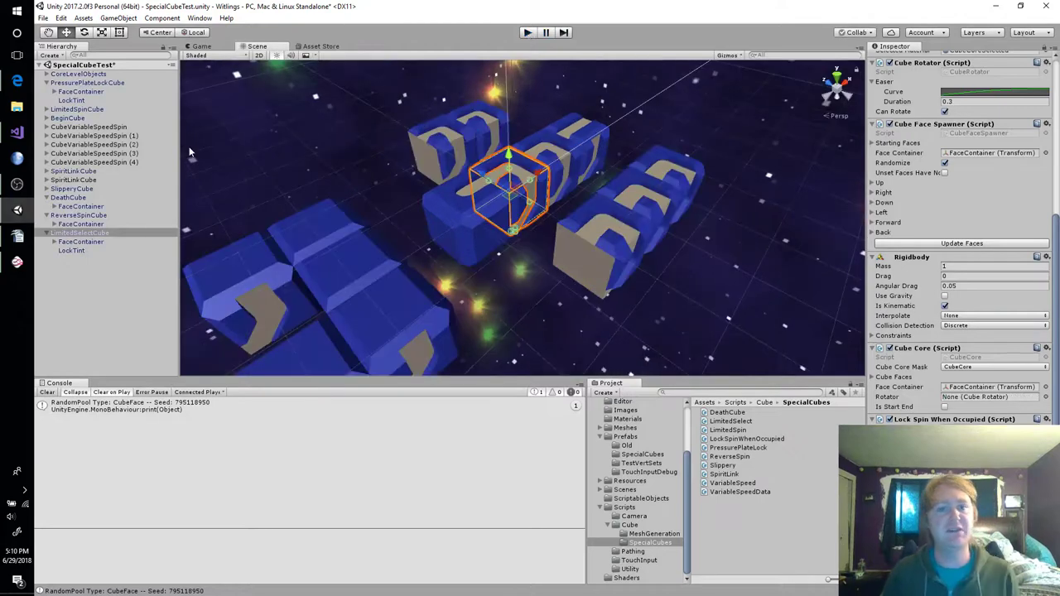
pyautogui.click(16, 131)
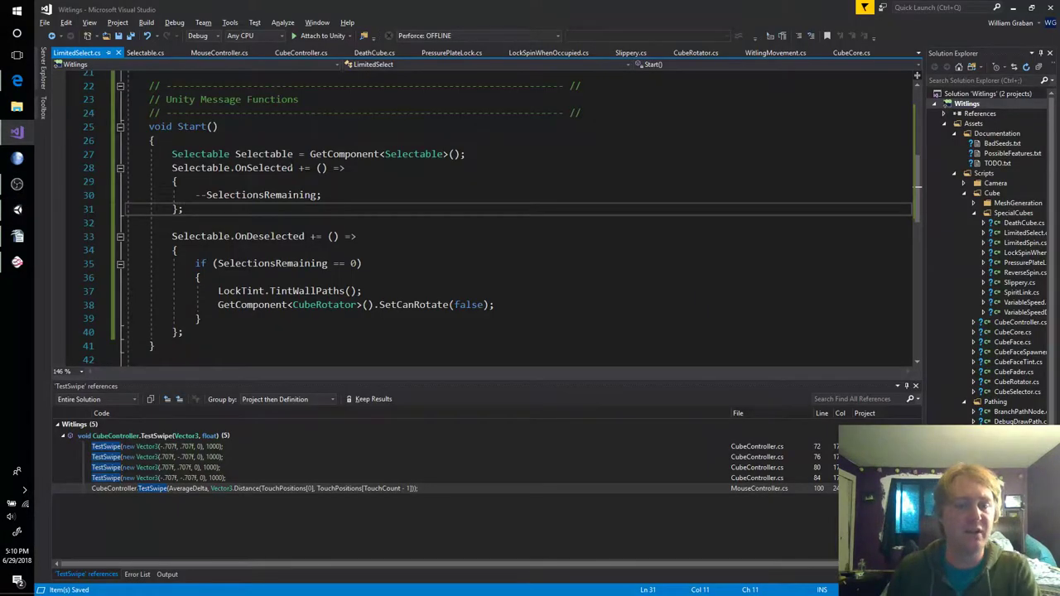
pyautogui.click(231, 52)
pyautogui.click(294, 292)
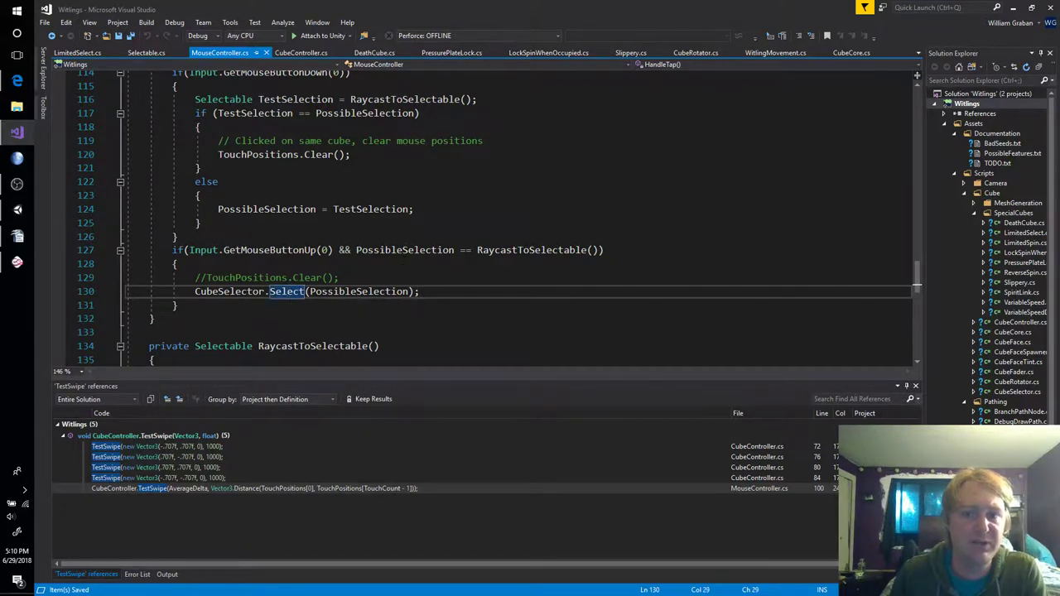
pyautogui.click(377, 278)
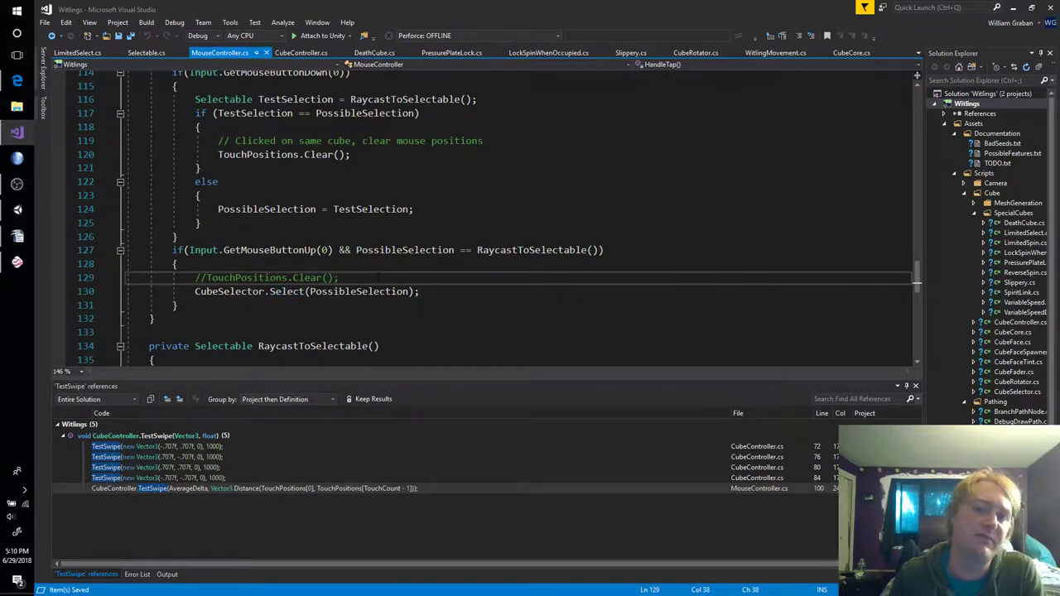
pyautogui.doubleClick(298, 250)
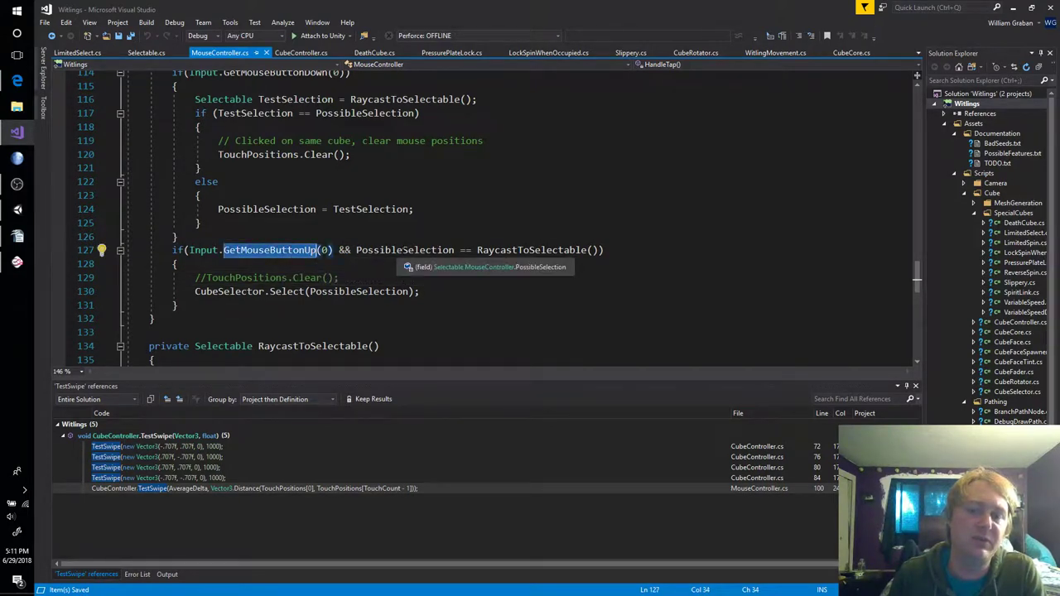
pyautogui.doubleClick(405, 250)
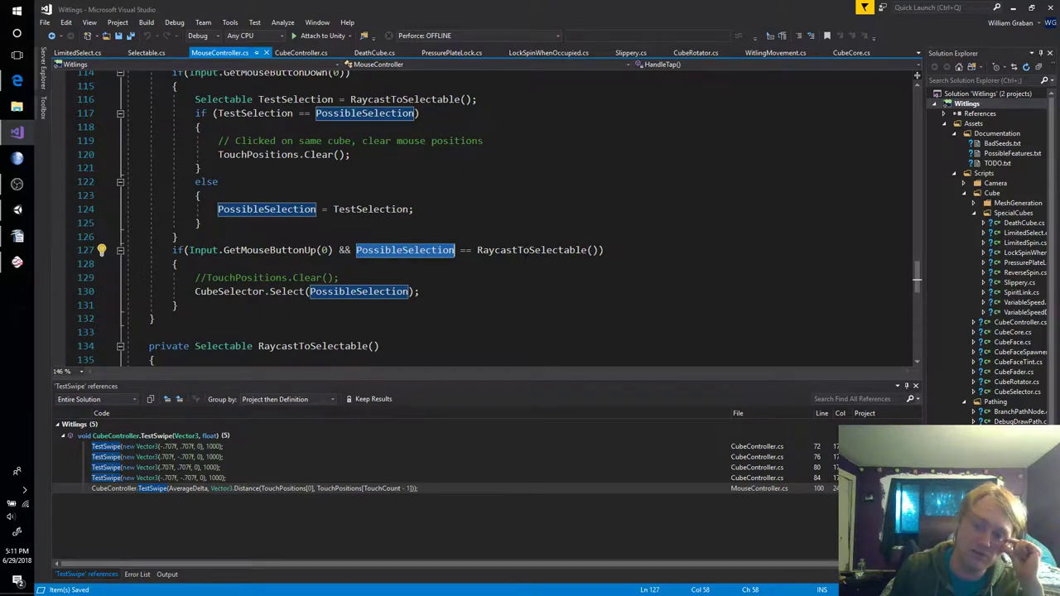
# Check the RaycastToSelectable call, then jump to Select's definition in CubeSelector.cs
pyautogui.click(593, 249)
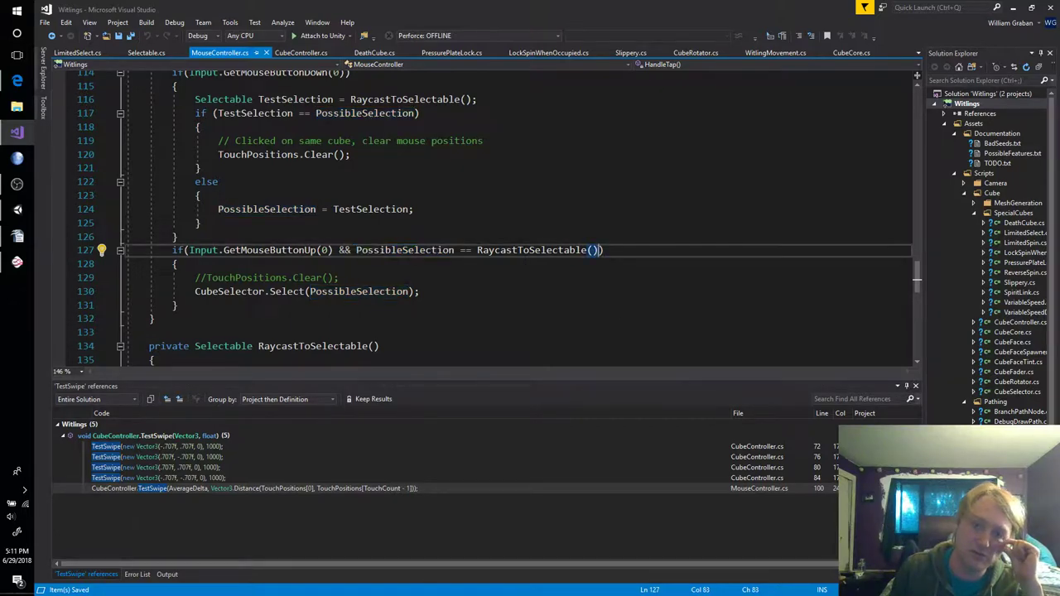
pyautogui.scroll(-4, 539, 292)
pyautogui.scroll(5, 539, 291)
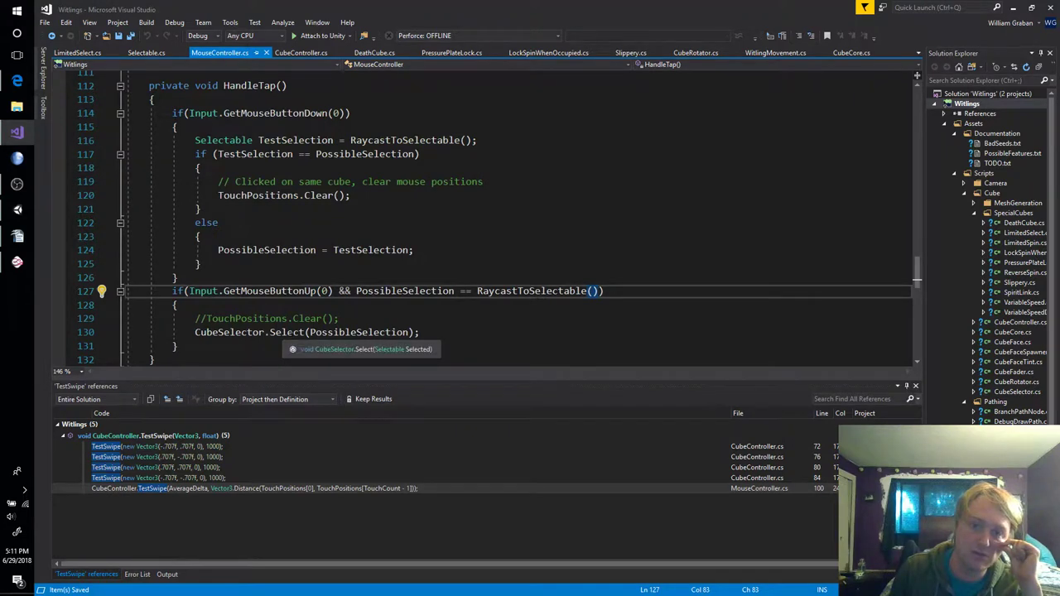
pyautogui.click(282, 332)
pyautogui.press('F12')
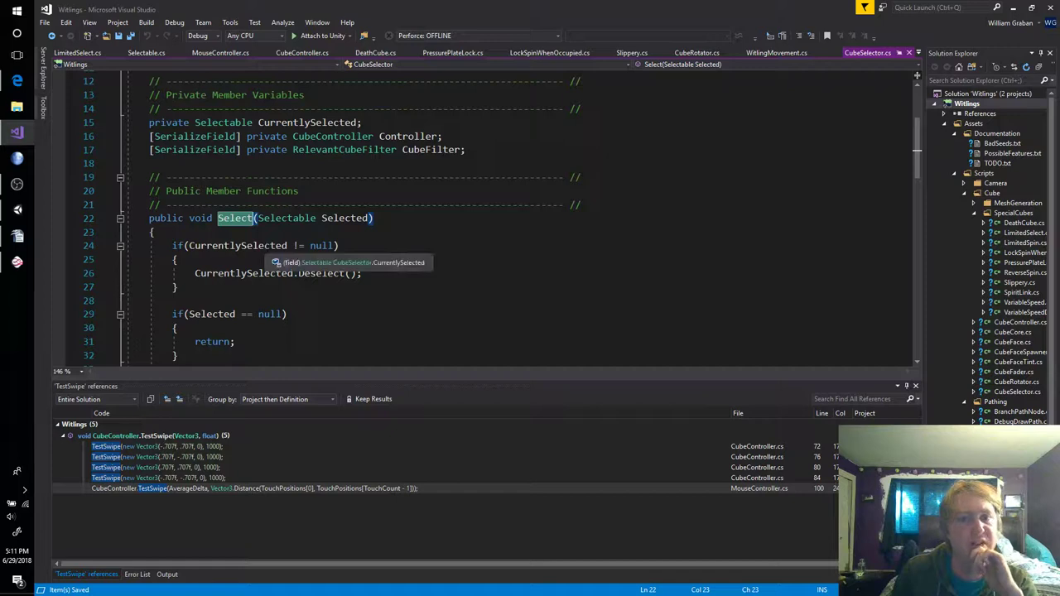
pyautogui.scroll(-2, 323, 279)
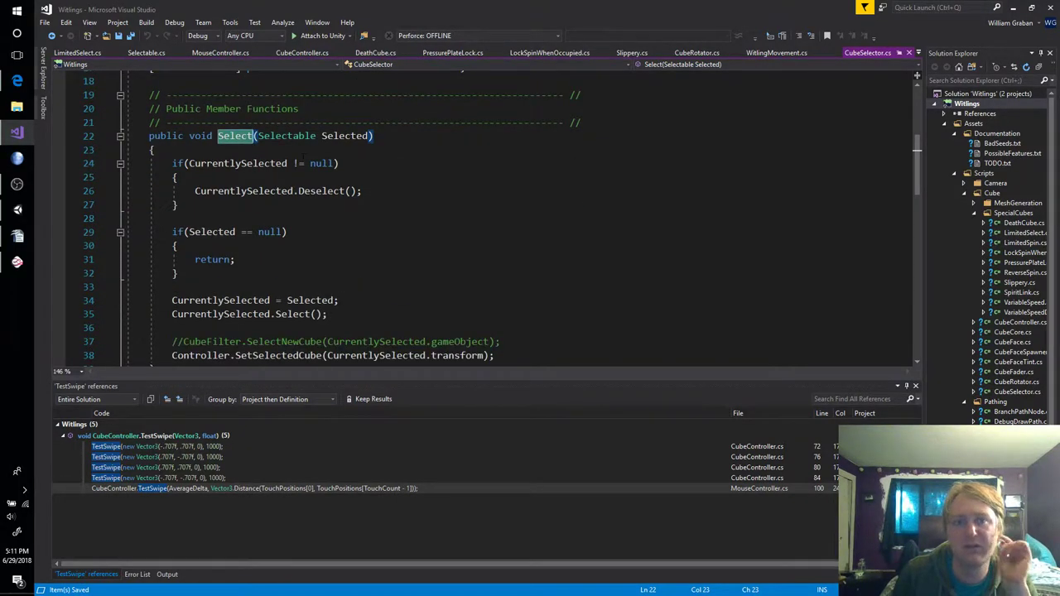
pyautogui.click(154, 149)
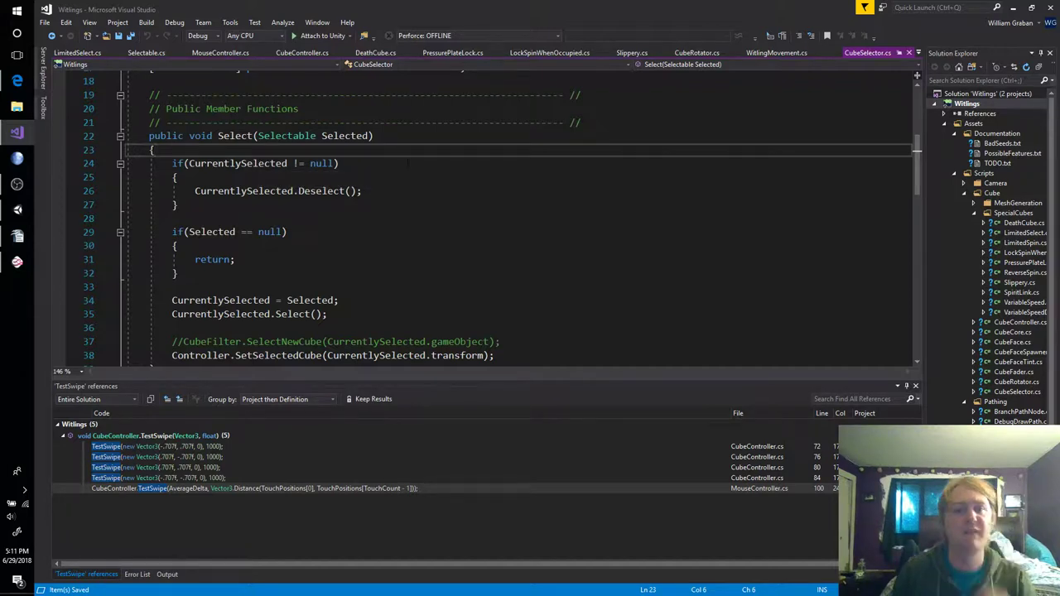
# Add 'if(Selected == CurrentlySelected) { return; }' at the top of Select and save CubeSelector.cs
pyautogui.press('Return')
pyautogui.write('if(Selected ')
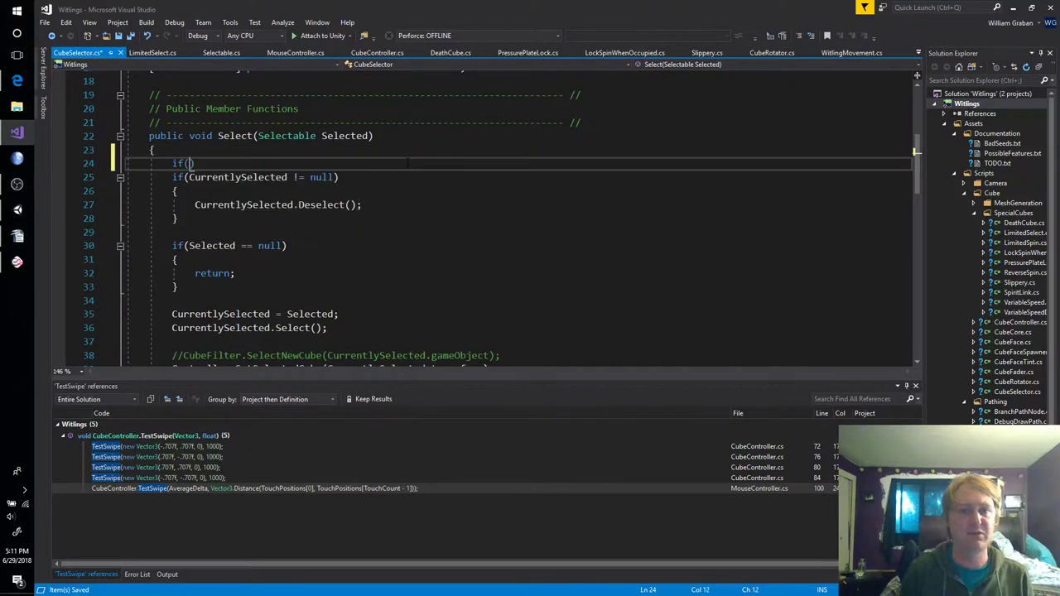
pyautogui.write('== CurrentlySelected')
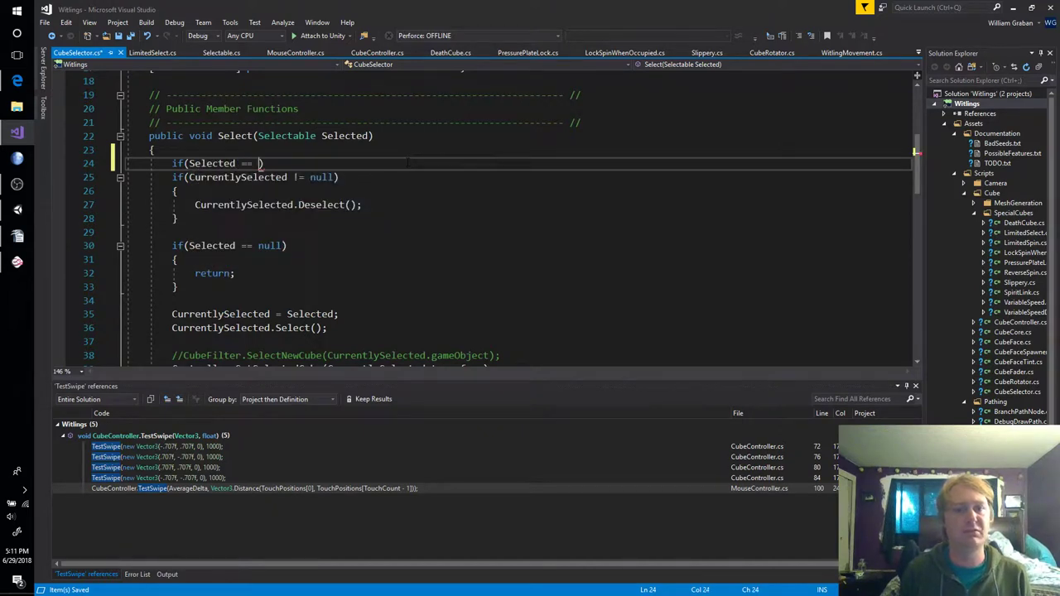
pyautogui.write(')')
pyautogui.press('Return')
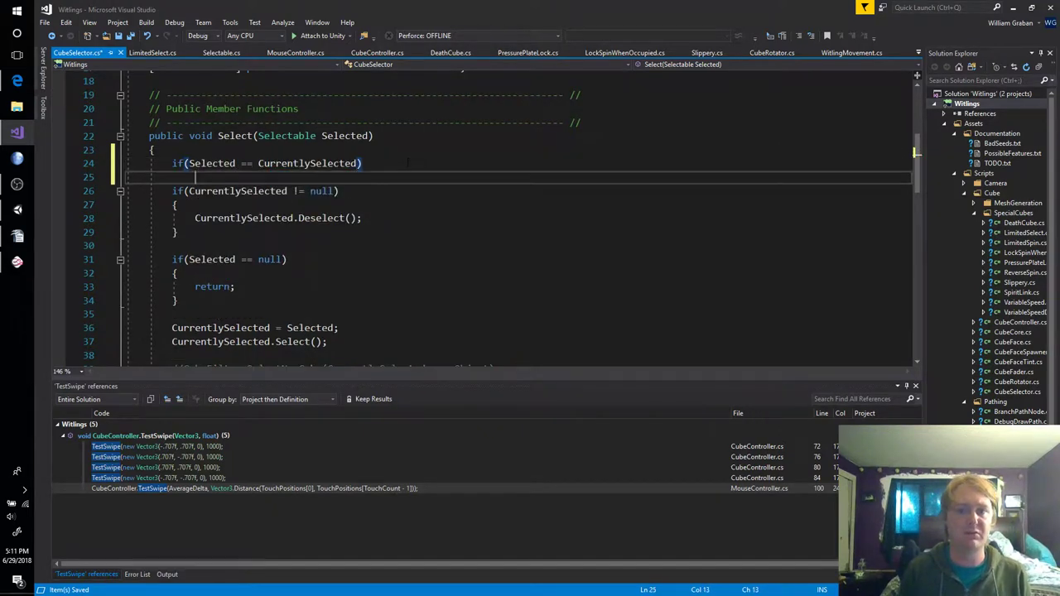
pyautogui.write('{')
pyautogui.press('Return')
pyautogui.write('return;')
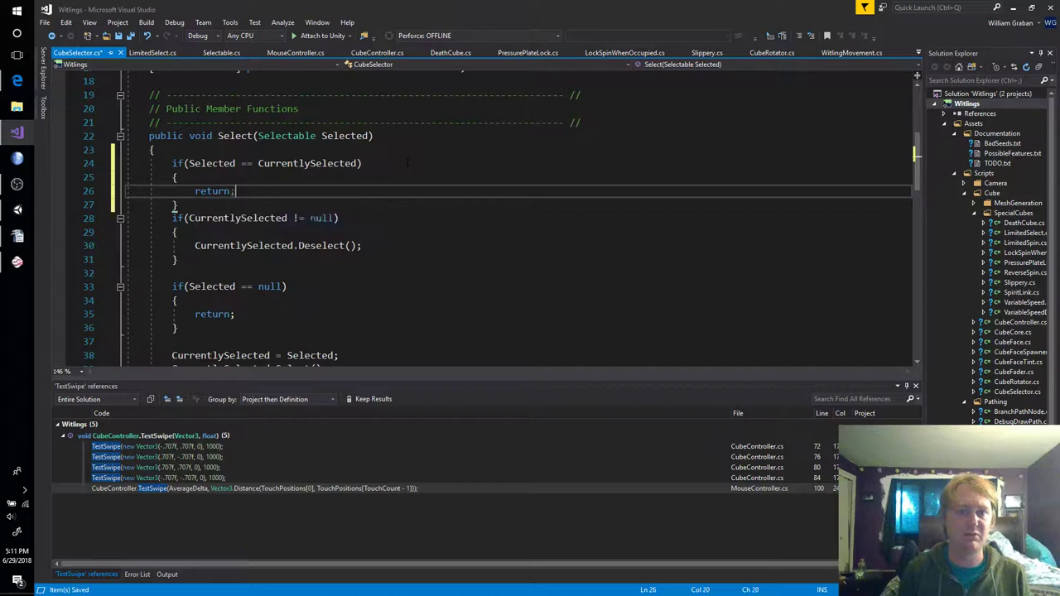
pyautogui.press('Down')
pyautogui.press('Return')
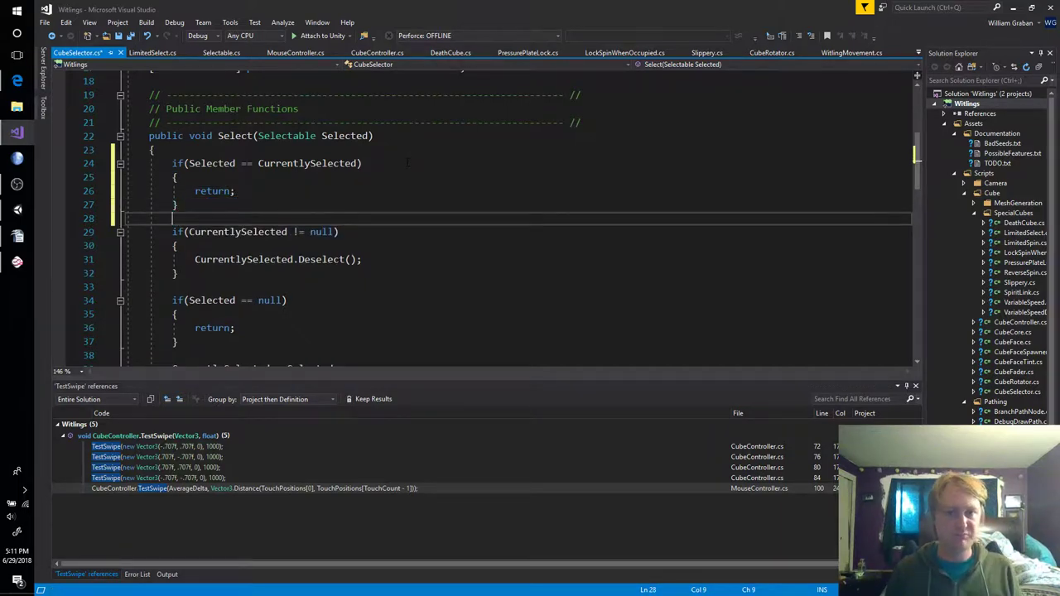
pyautogui.hotkey('ctrl', 's')
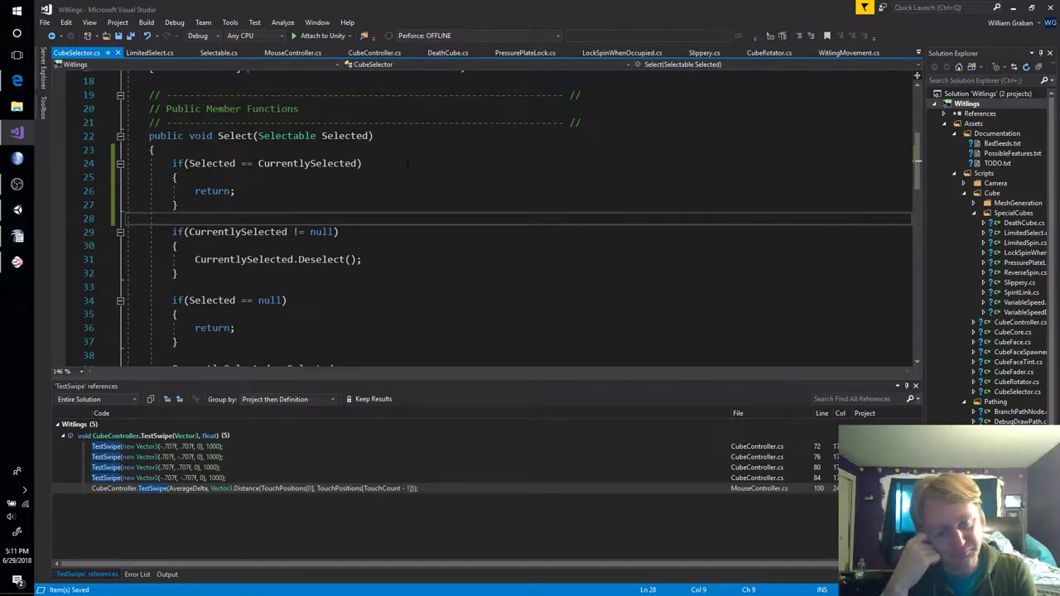
pyautogui.hotkey('alt', 'Tab')
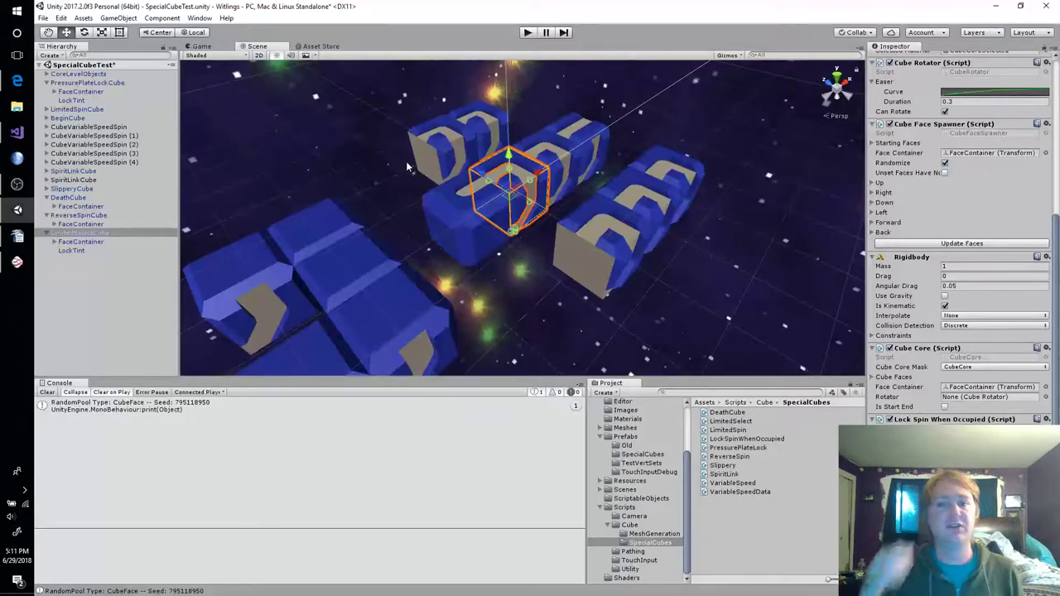
# Play the level, rotate the green-and-yellow and pink cube groups several times, then stop
pyautogui.click(530, 32)
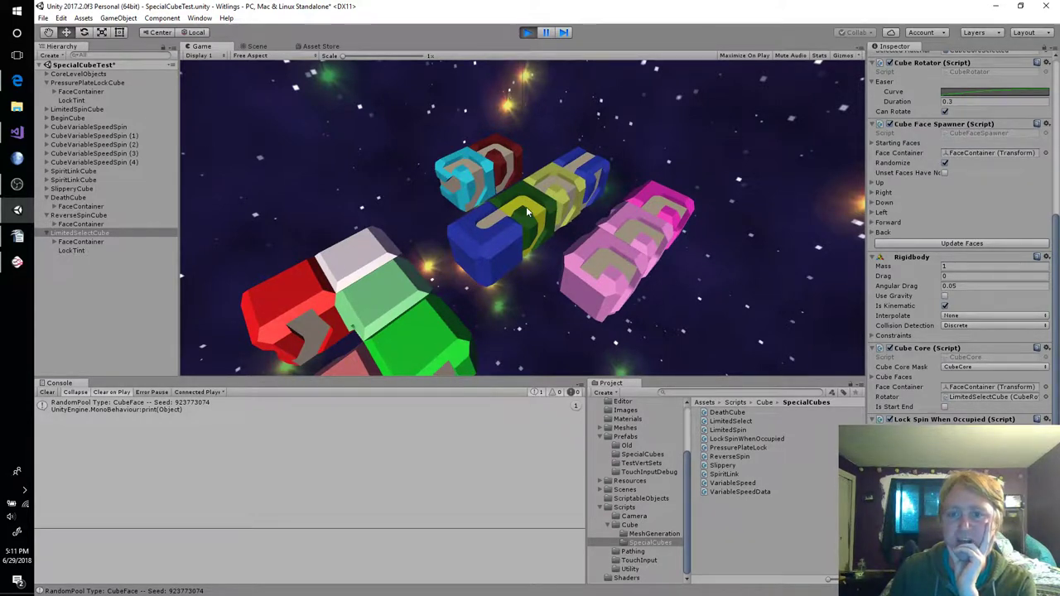
pyautogui.click(526, 213)
pyautogui.click(522, 220)
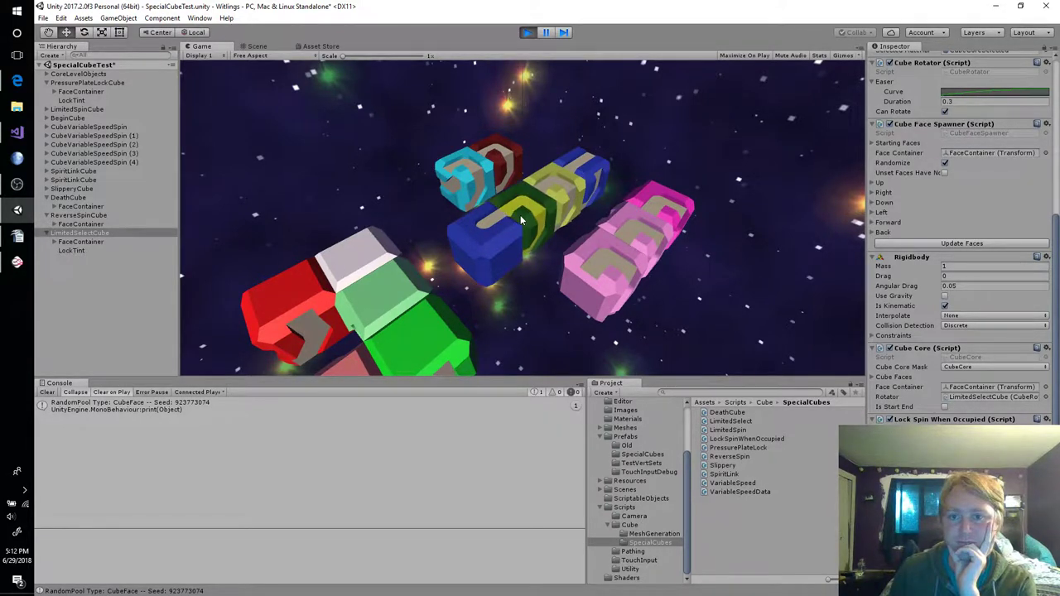
pyautogui.click(555, 187)
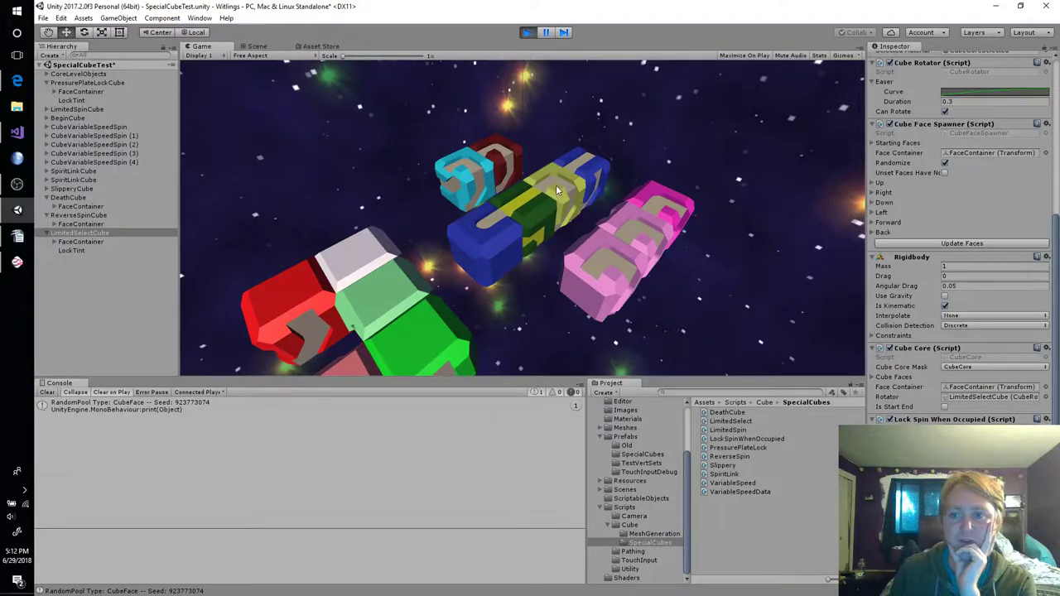
pyautogui.click(555, 185)
pyautogui.click(494, 230)
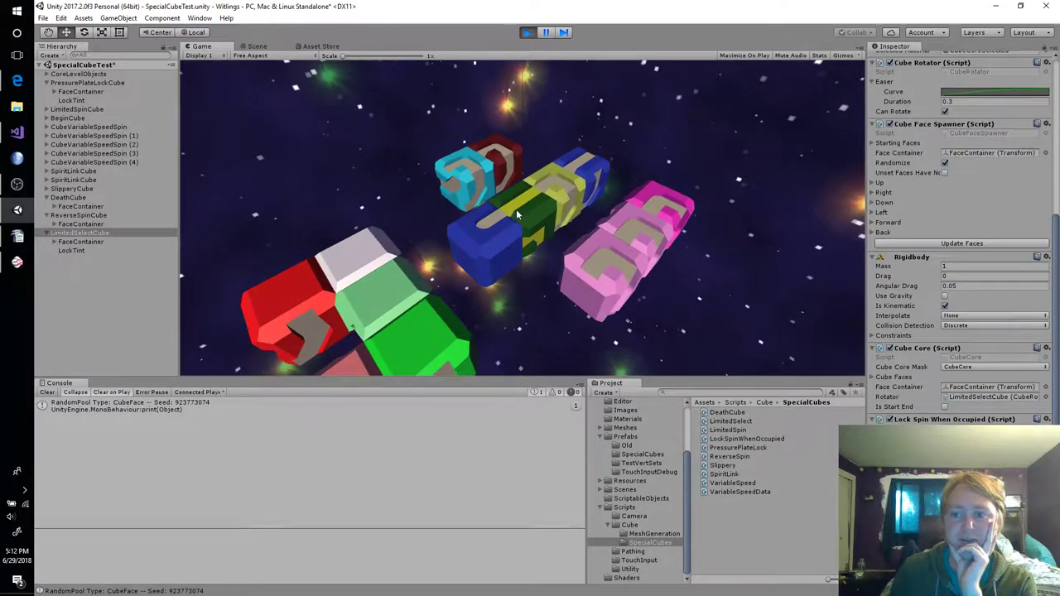
pyautogui.click(554, 182)
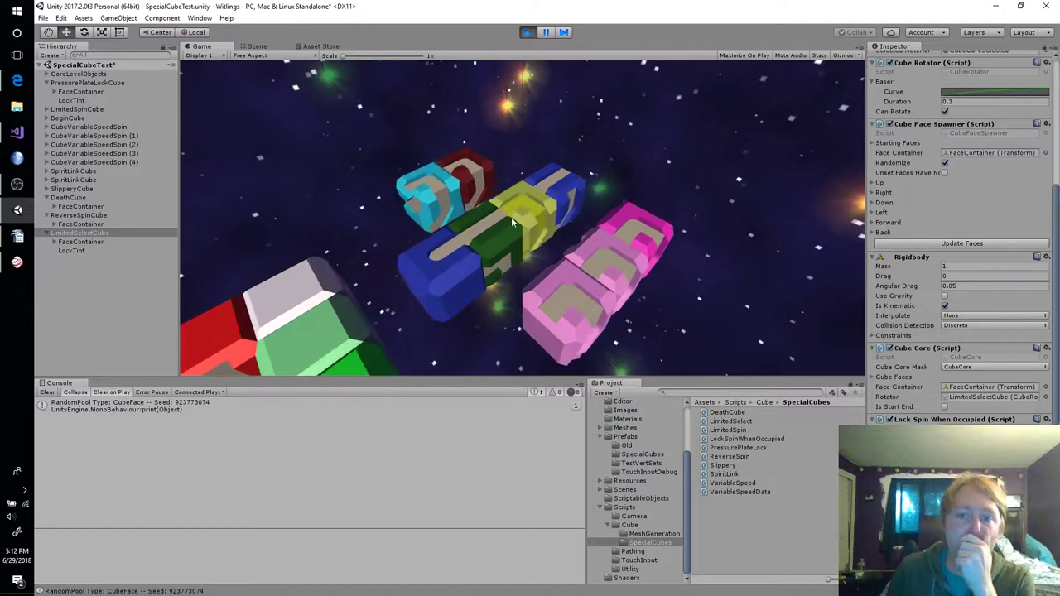
pyautogui.click(505, 223)
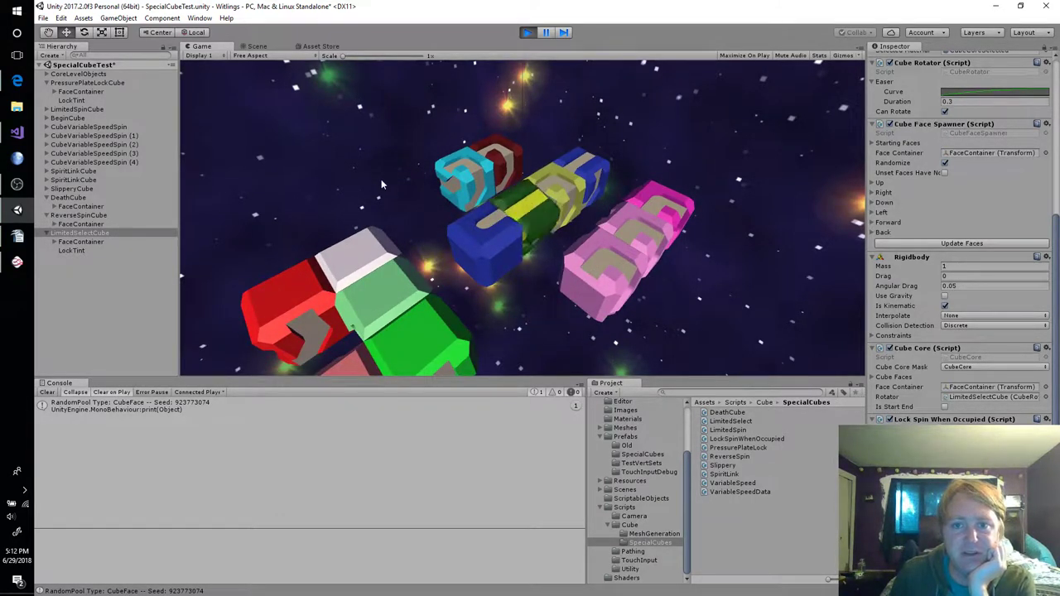
pyautogui.click(471, 182)
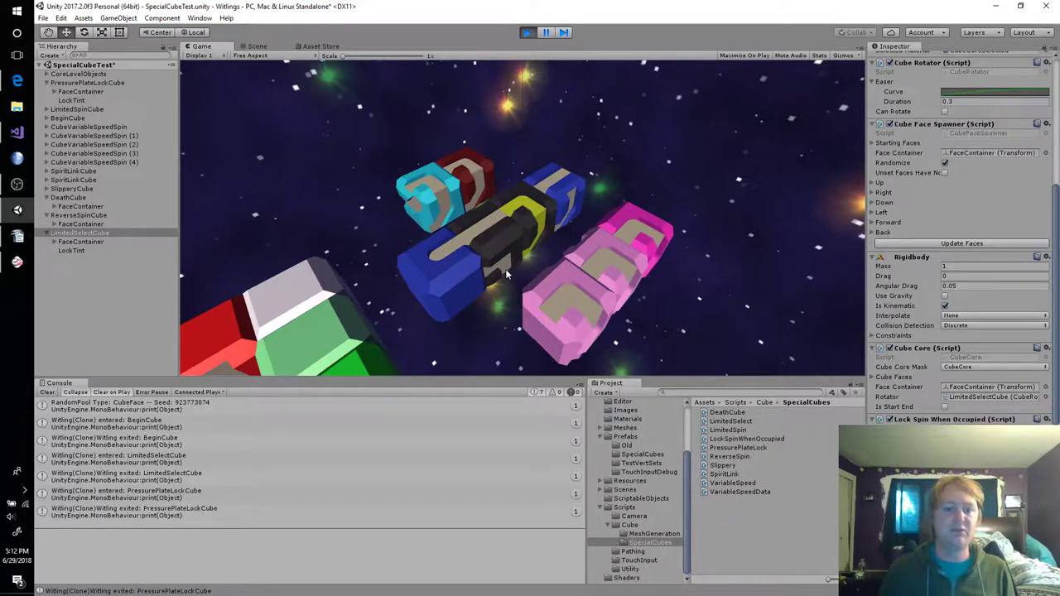
pyautogui.click(526, 33)
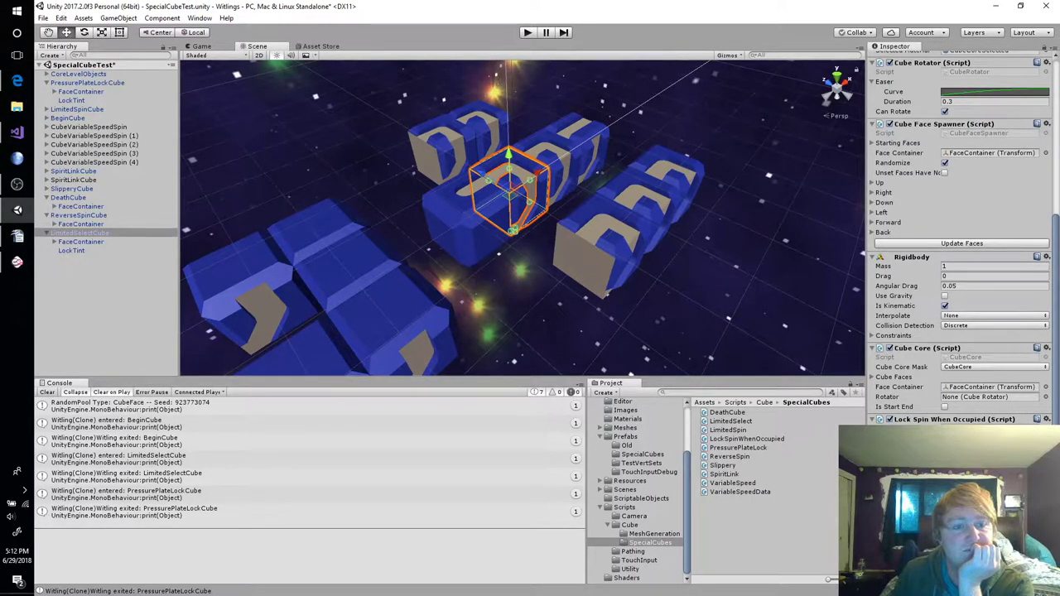
# Switch to the Mischief sketch WitlingsPrototype.art showing the Cube Types and Face Types lists
pyautogui.click(16, 261)
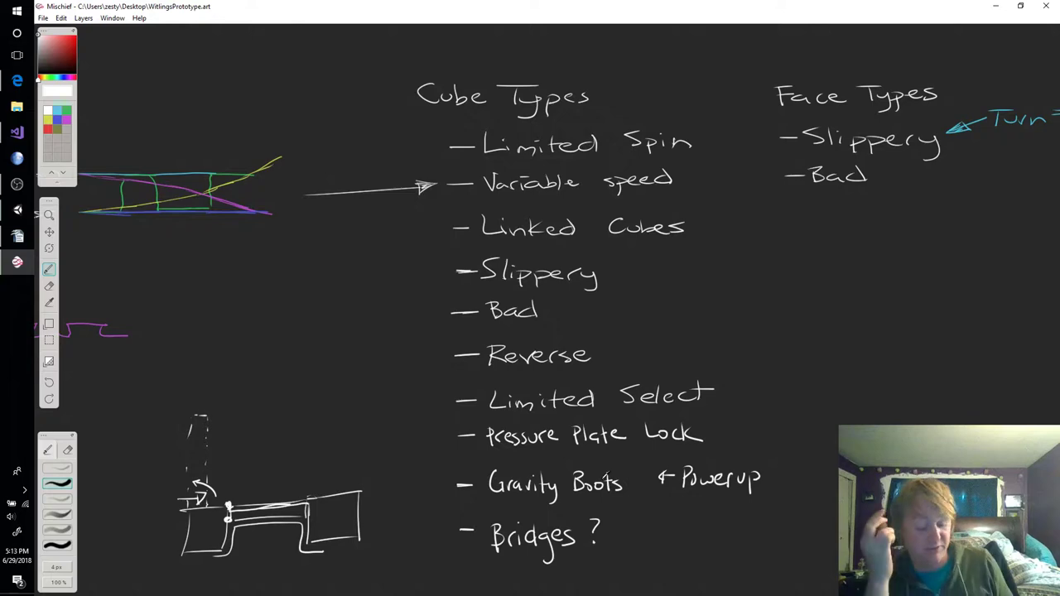
# Return to the Unity editor showing the Assets/Prefabs folder
pyautogui.hotkey('alt', 'Tab')
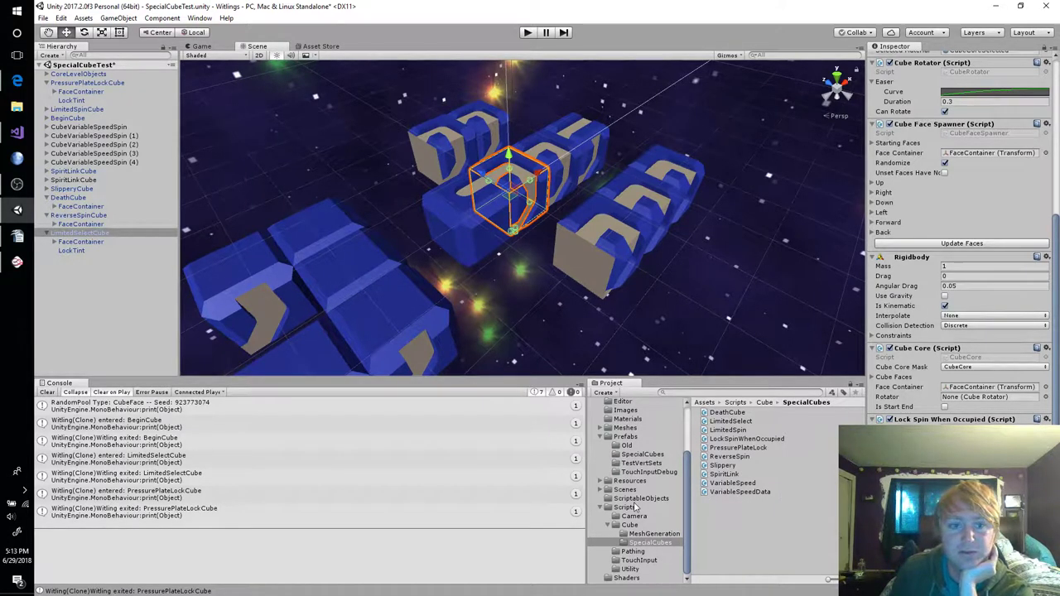
# Browse to Assets/Prefabs/SpecialCubes to view the eight special cube prefabs
pyautogui.click(632, 438)
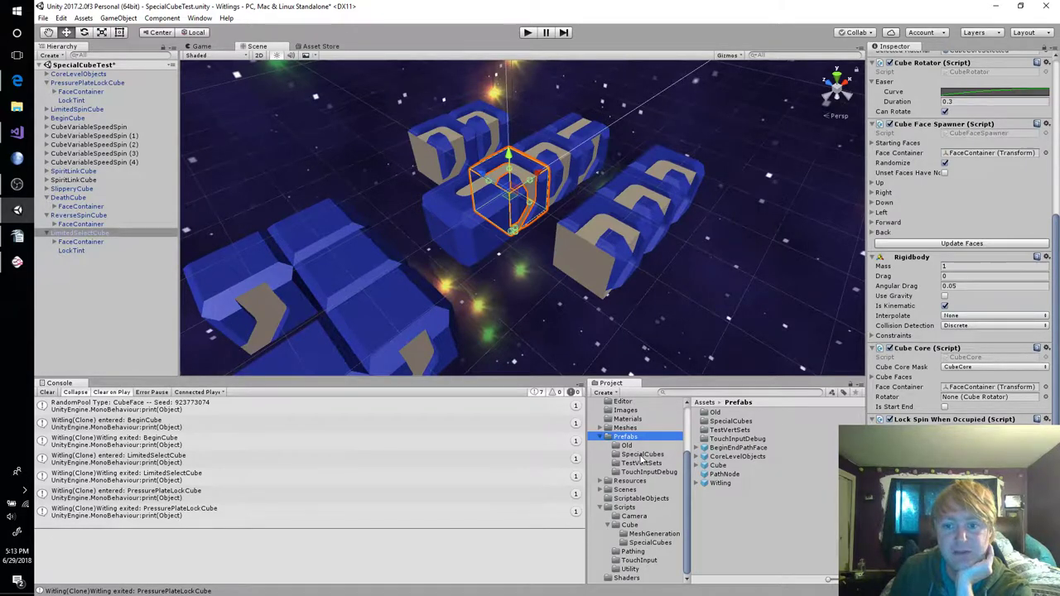
pyautogui.click(642, 455)
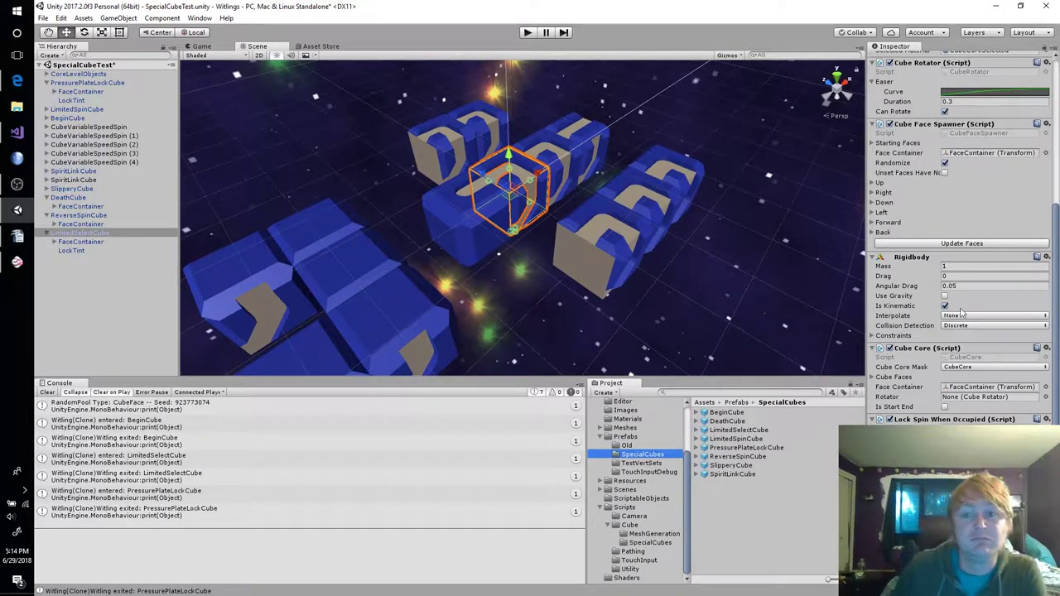
# Switch to the Mischief WitlingsPrototype.art notes showing the Cube Types list
pyautogui.click(18, 262)
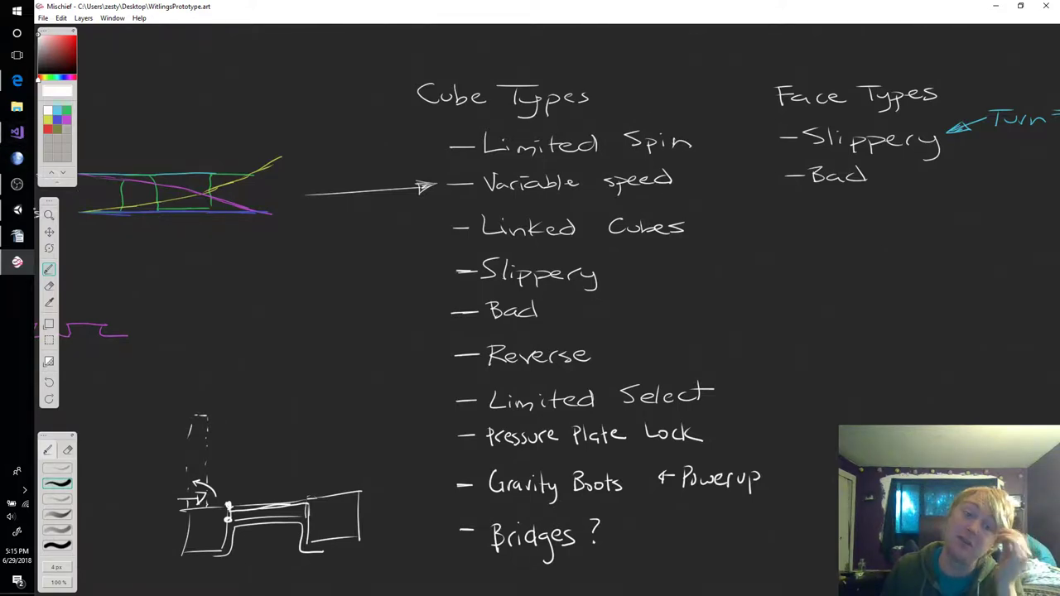
# Return to the Unity editor with the SpecialCubeTest scene
pyautogui.click(17, 209)
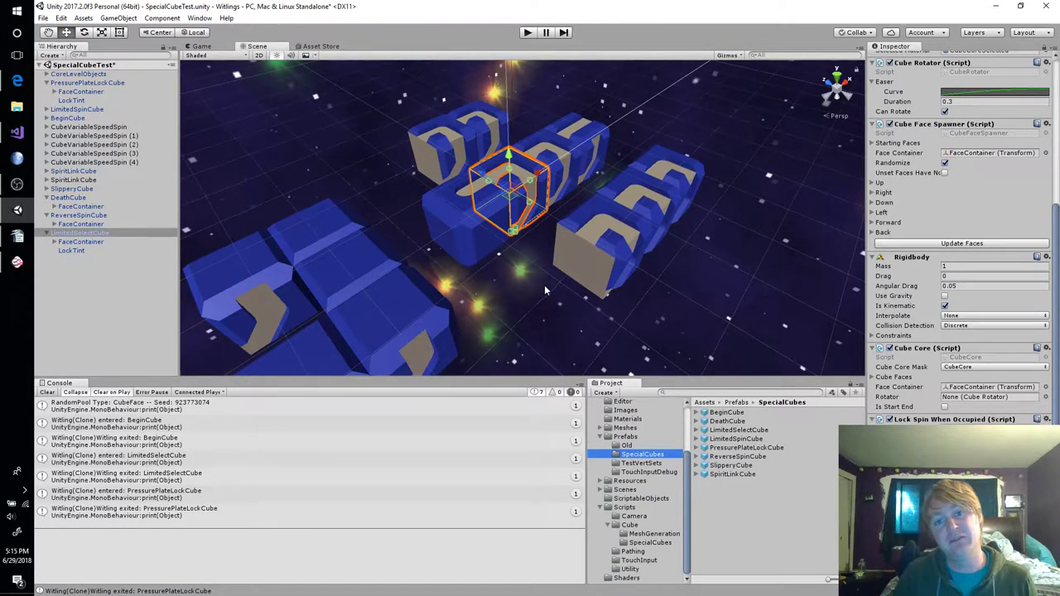
# Orbit the Scene view around the selected cube from several angles, then switch to Mischief
pyautogui.keyDown('alt'); pyautogui.moveTo(544, 285); pyautogui.dragTo(551, 273); pyautogui.keyUp('alt')
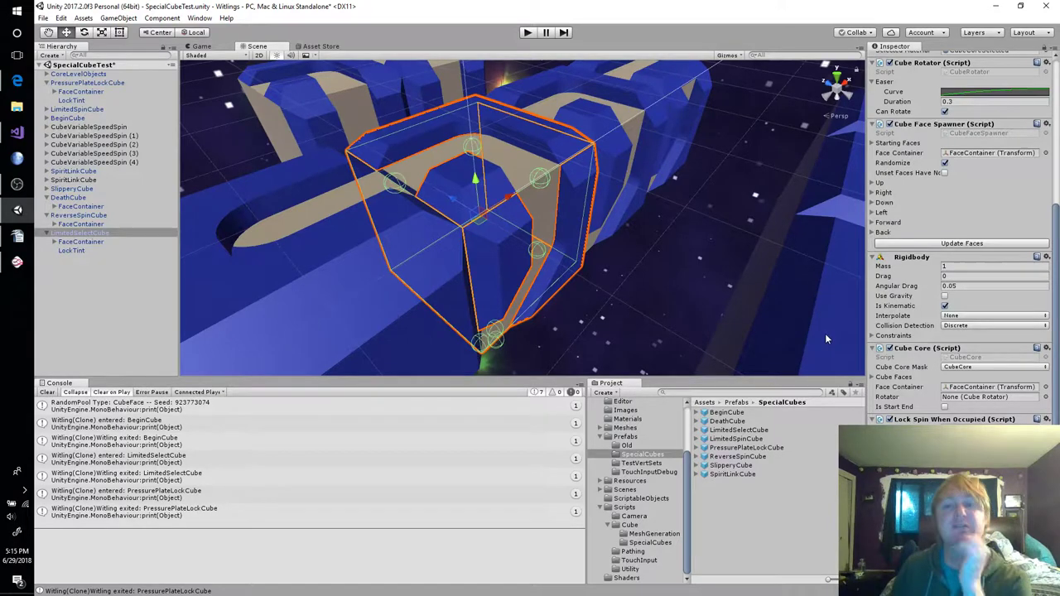
pyautogui.keyDown('alt'); pyautogui.moveTo(730, 247); pyautogui.dragTo(446, 224); pyautogui.keyUp('alt')
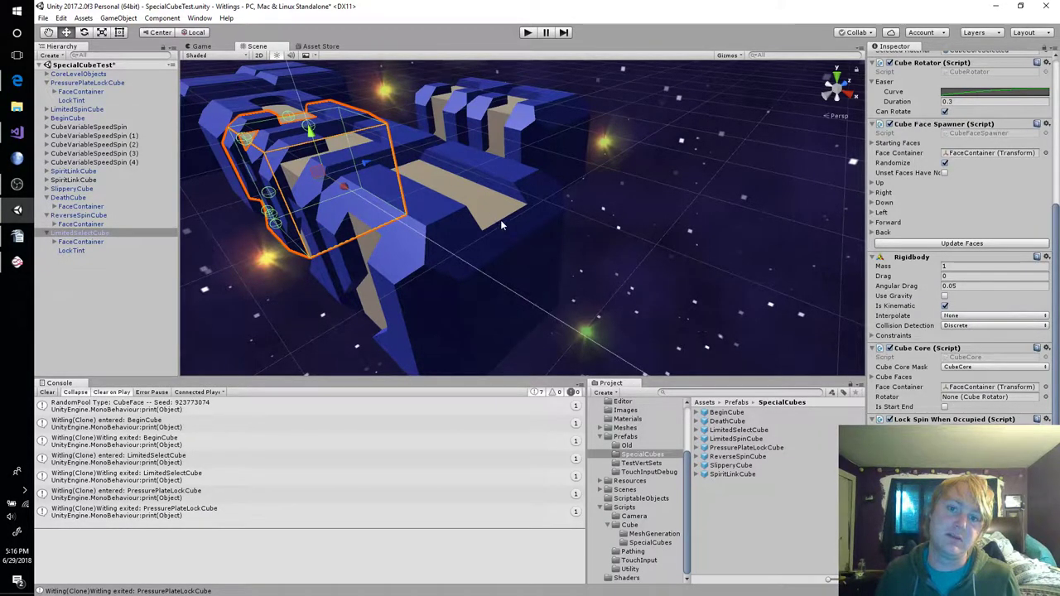
pyautogui.keyDown('alt'); pyautogui.moveTo(500, 220); pyautogui.dragTo(660, 294); pyautogui.keyUp('alt')
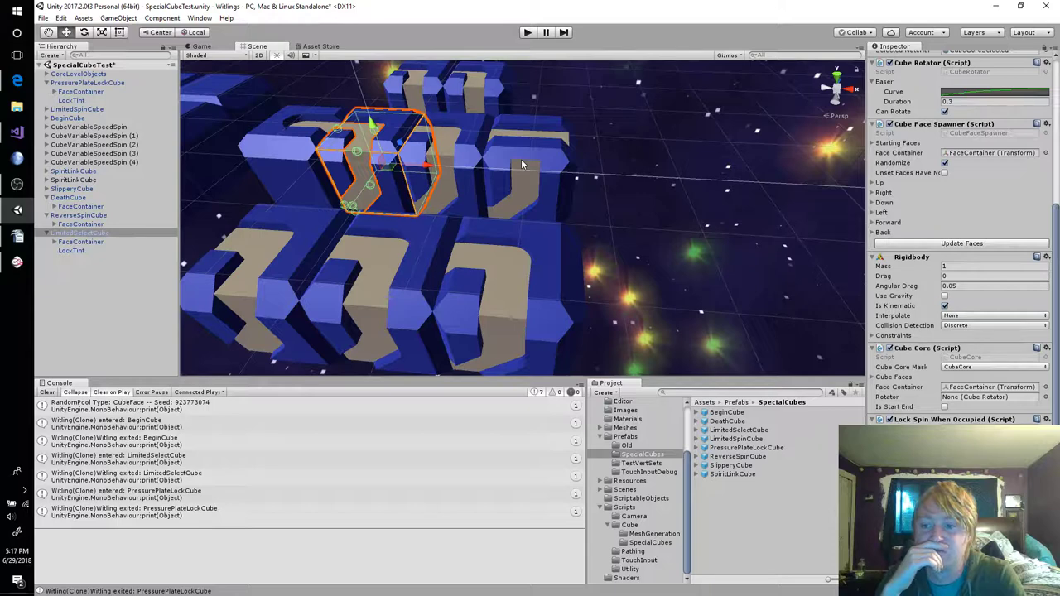
pyautogui.hotkey('alt', 'Tab')
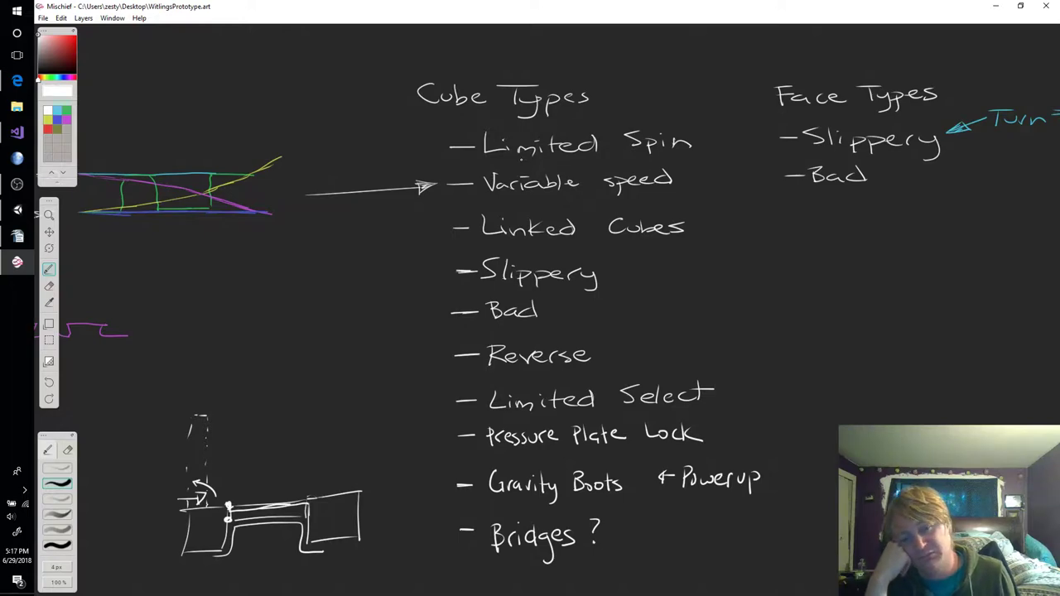
# Alt+Tab back to the Unity editor's SpecialCubeTest scene
pyautogui.hotkey('alt', 'Tab')
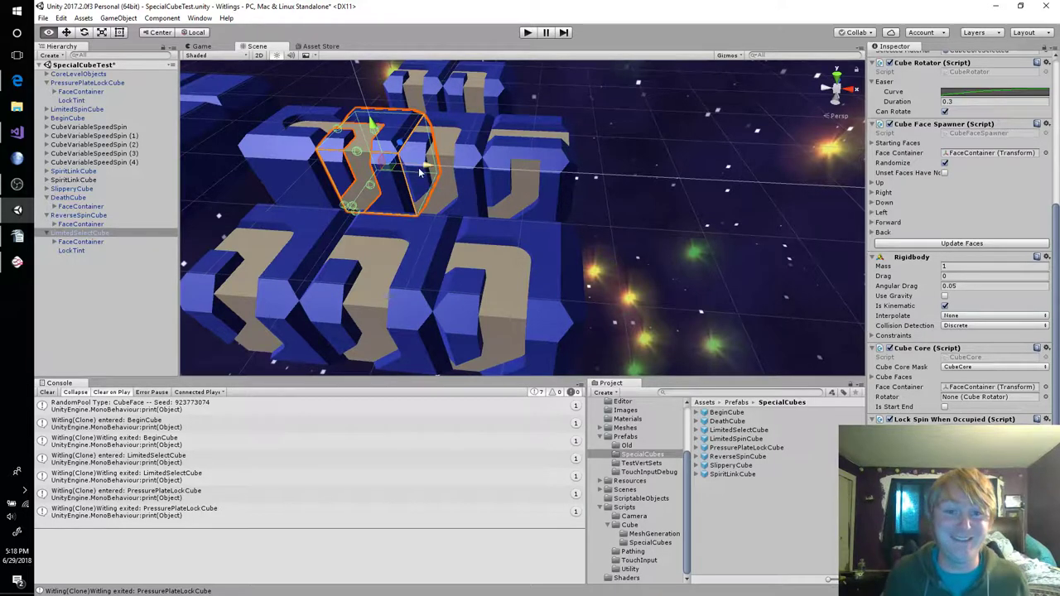
# Select PressurePlateLockCube with LimitedSelectCube and move both toward the scene's far side
pyautogui.moveTo(502, 285); pyautogui.dragTo(513, 257, button='right')
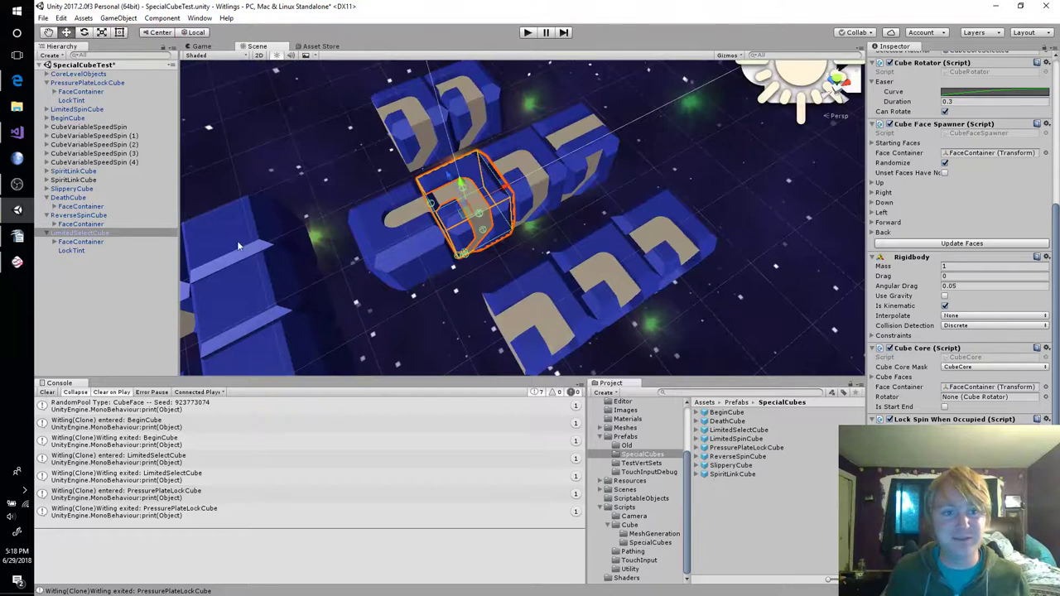
pyautogui.keyDown('ctrl'); pyautogui.click(79, 215); pyautogui.keyUp('ctrl')
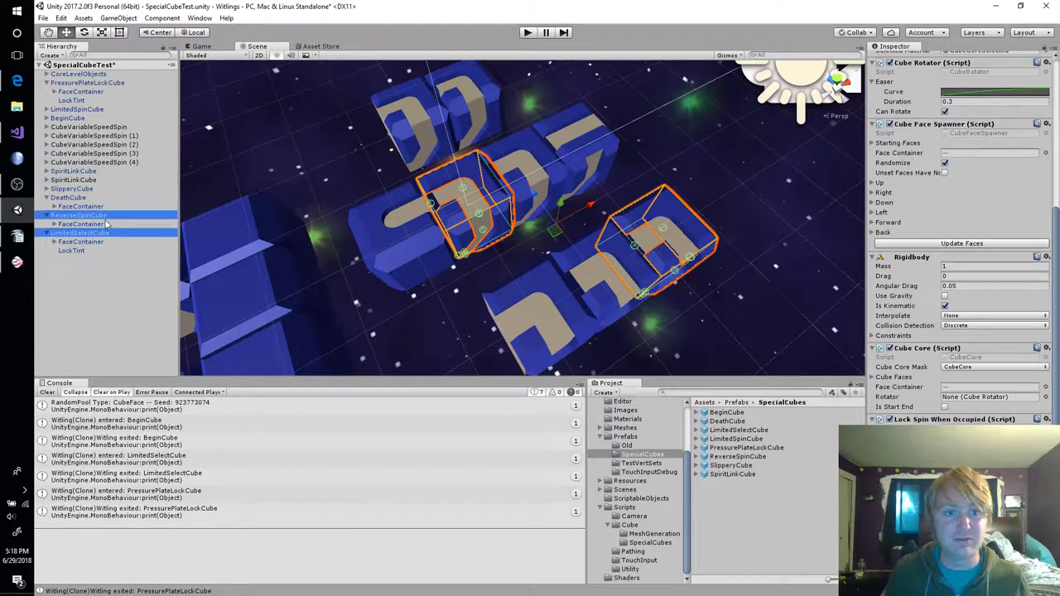
pyautogui.keyDown('ctrl'); pyautogui.click(81, 215); pyautogui.keyUp('ctrl')
pyautogui.keyDown('ctrl'); pyautogui.click(76, 199); pyautogui.keyUp('ctrl')
pyautogui.keyDown('ctrl'); pyautogui.click(77, 198); pyautogui.keyUp('ctrl')
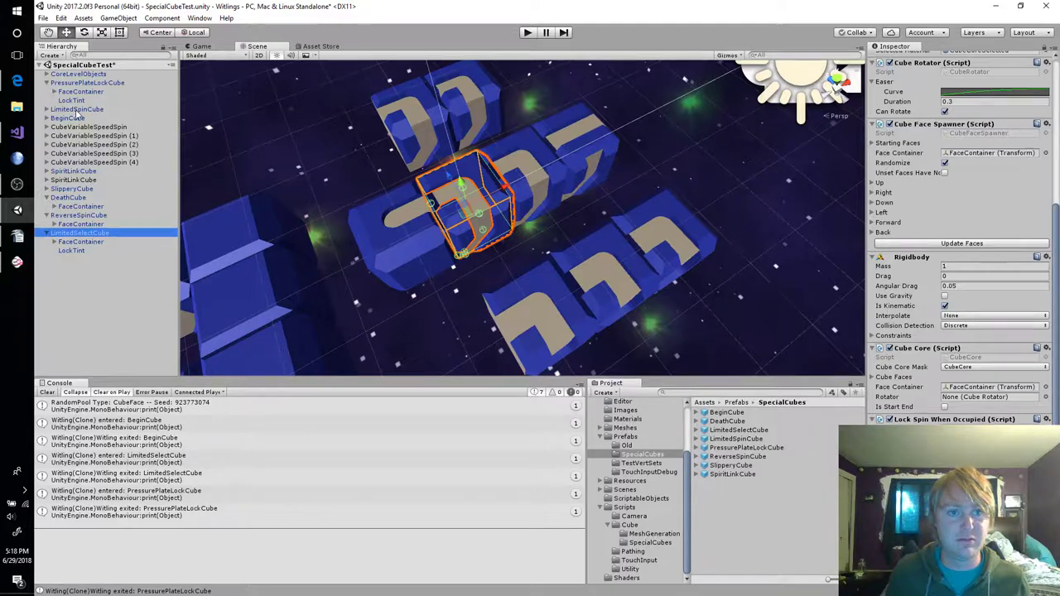
pyautogui.keyDown('ctrl'); pyautogui.click(86, 83); pyautogui.keyUp('ctrl')
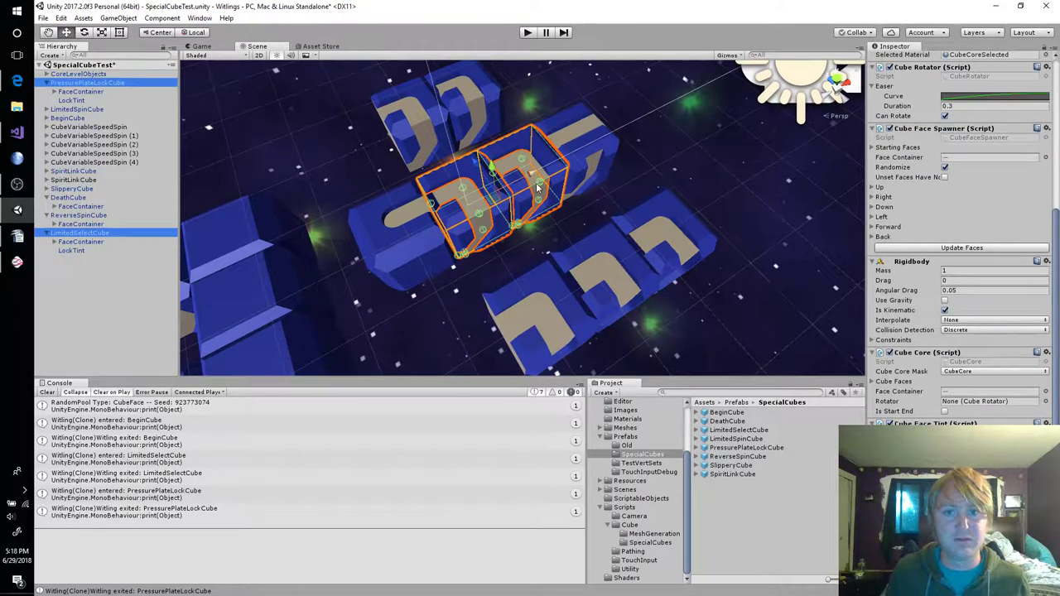
pyautogui.moveTo(454, 161); pyautogui.dragTo(381, 61)
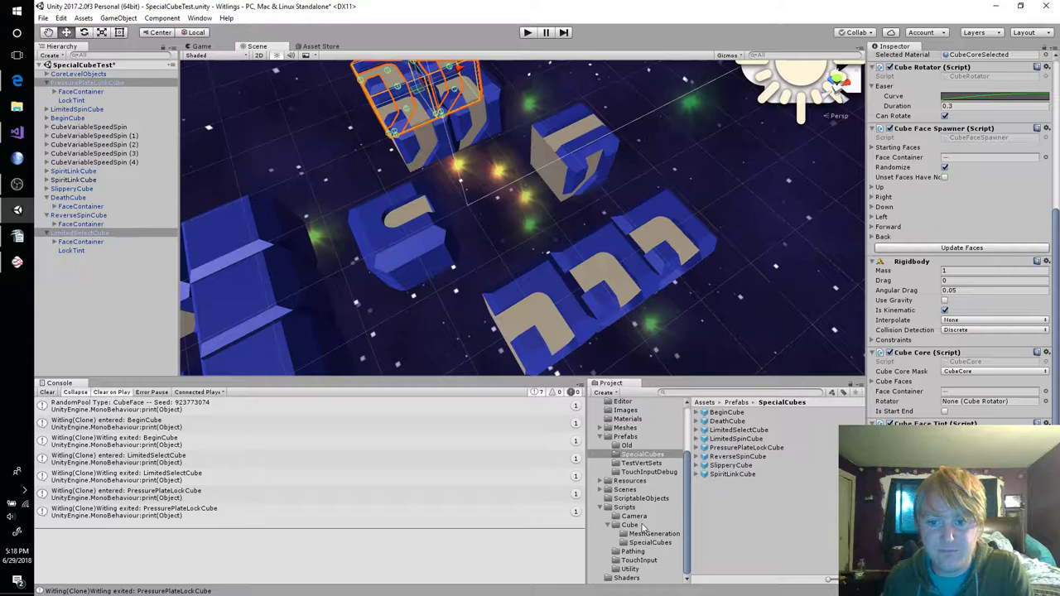
# Place a new Cube prefab instance in the scene and rename it BridgeCube
pyautogui.click(625, 436)
pyautogui.click(743, 466)
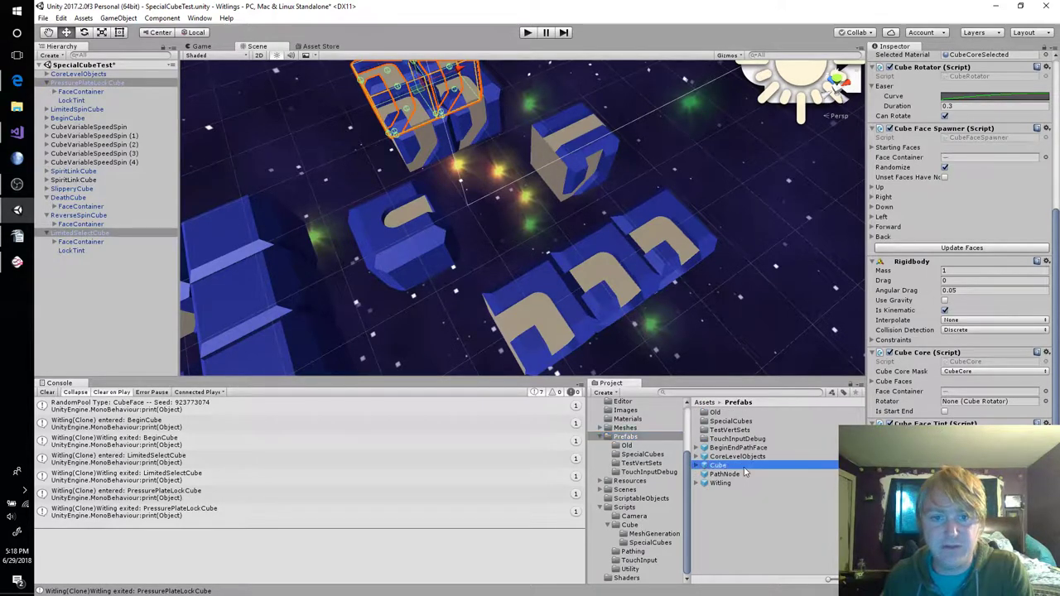
pyautogui.moveTo(744, 470); pyautogui.dragTo(94, 297)
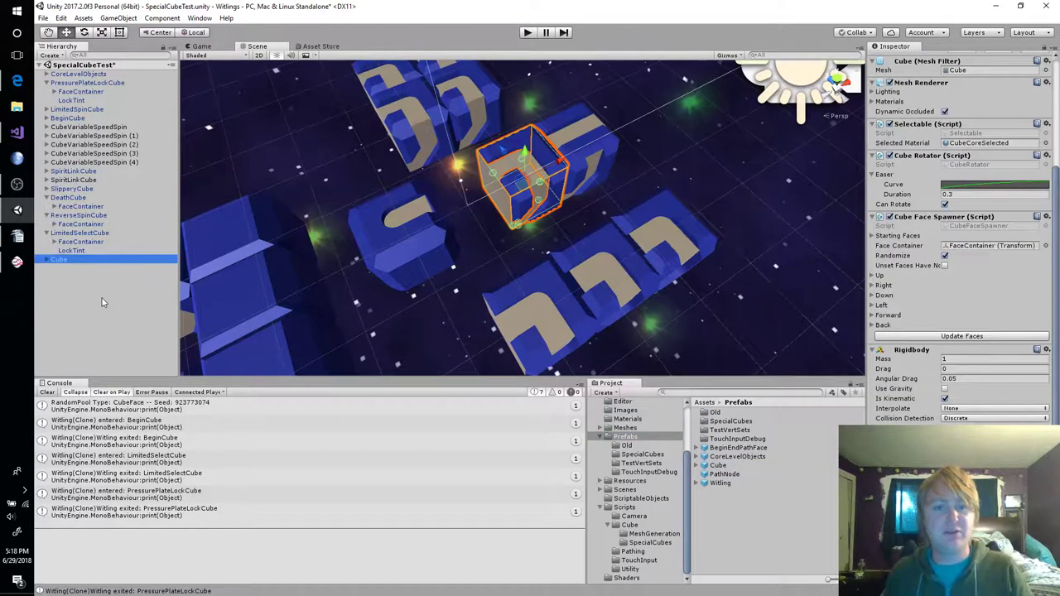
pyautogui.click(102, 259)
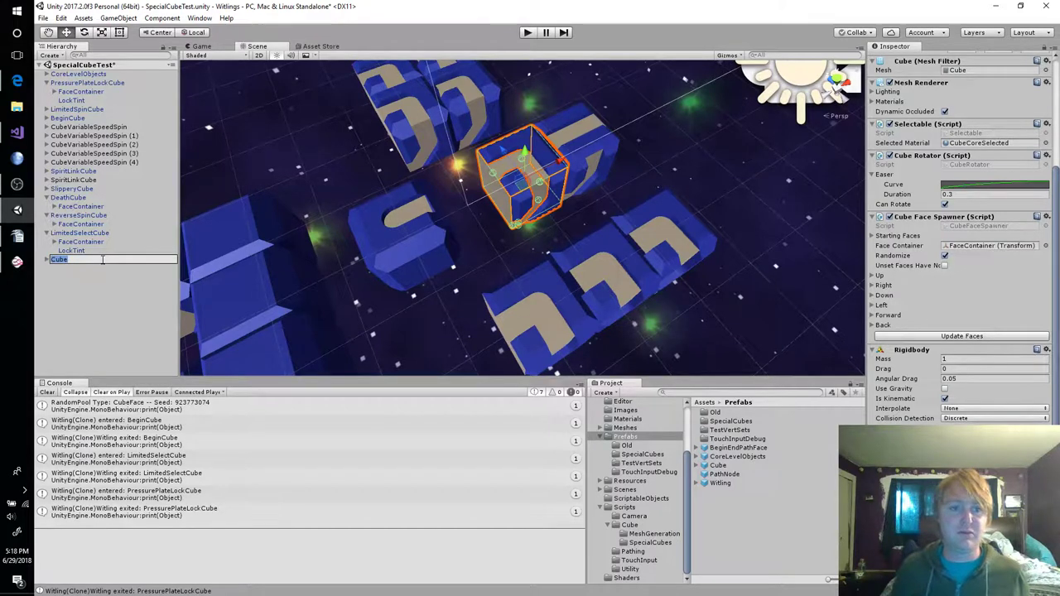
pyautogui.click(103, 259)
pyautogui.write('Britt')
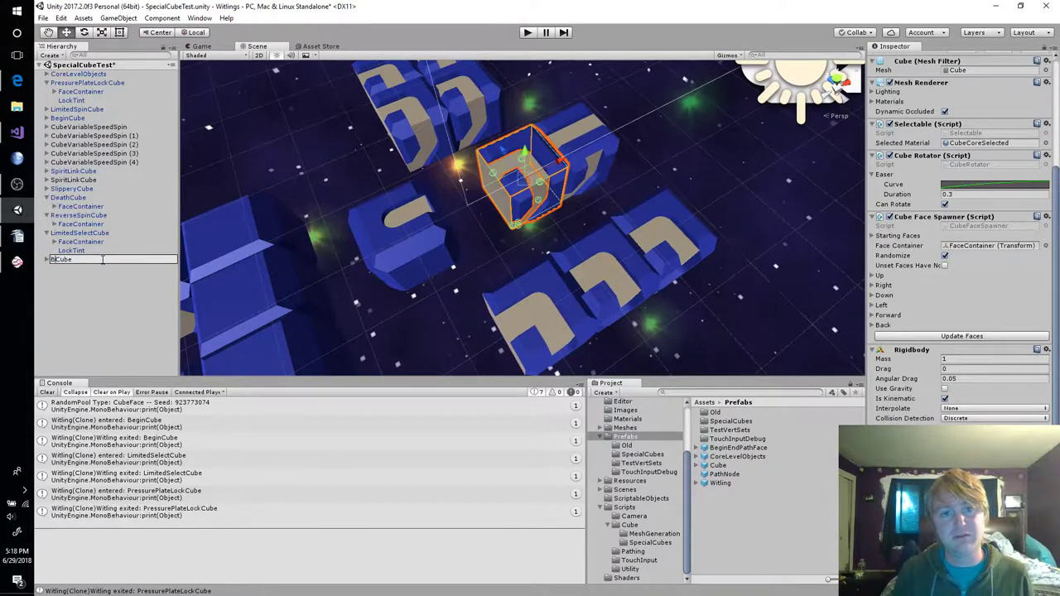
pyautogui.write('ge')
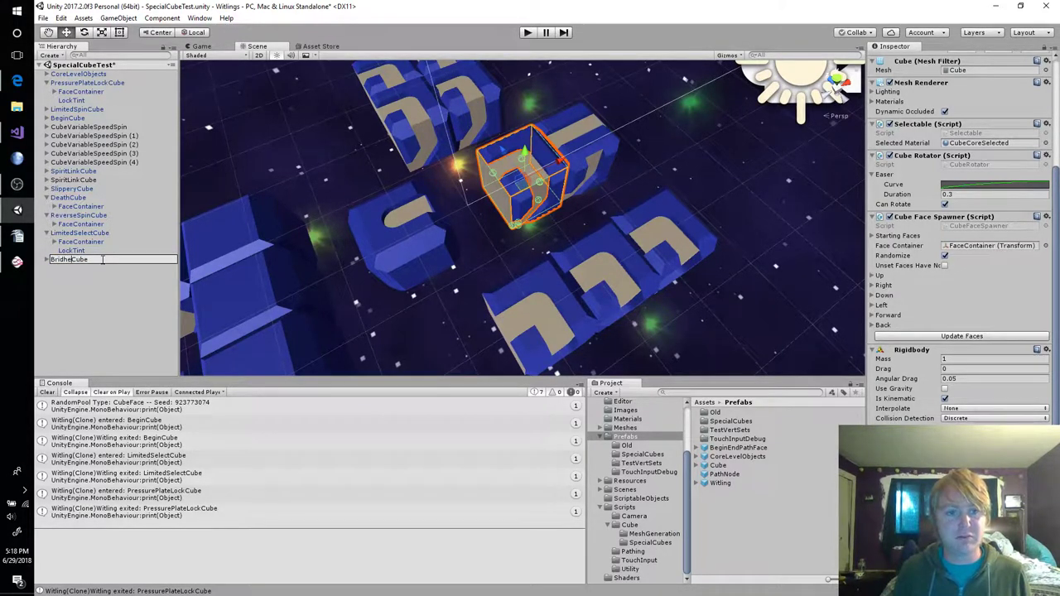
pyautogui.press('Return')
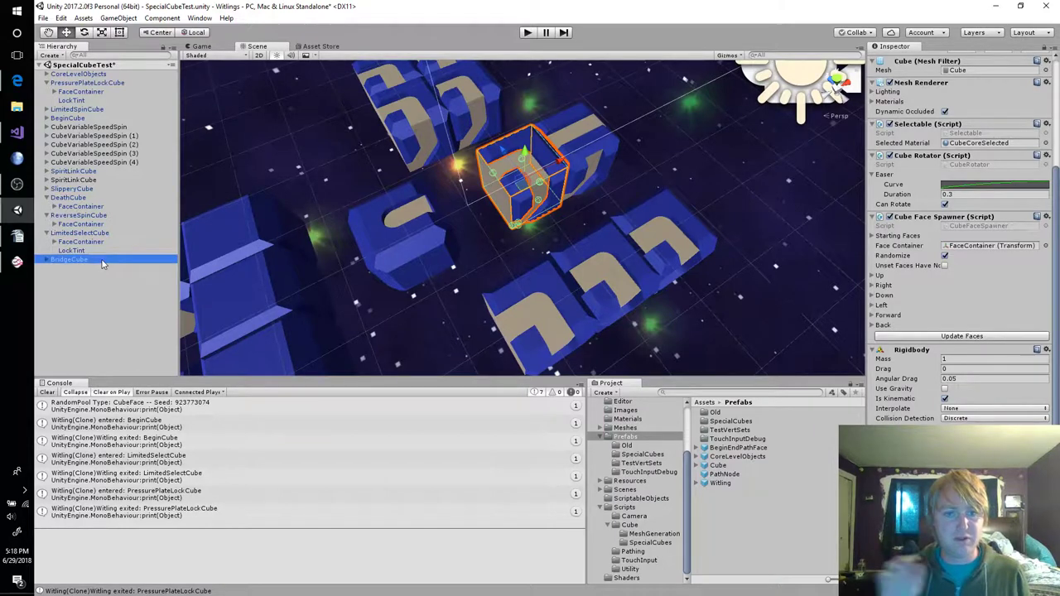
# Set BridgeCube's Up face path to Straight, update faces, and move it one grid step
pyautogui.click(877, 275)
pyautogui.click(960, 287)
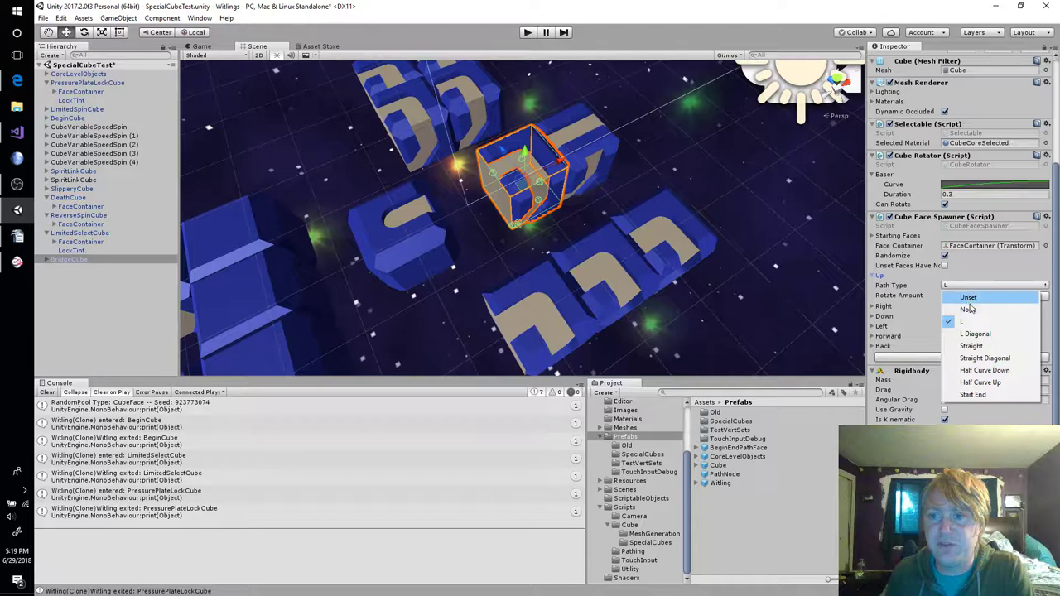
pyautogui.click(975, 346)
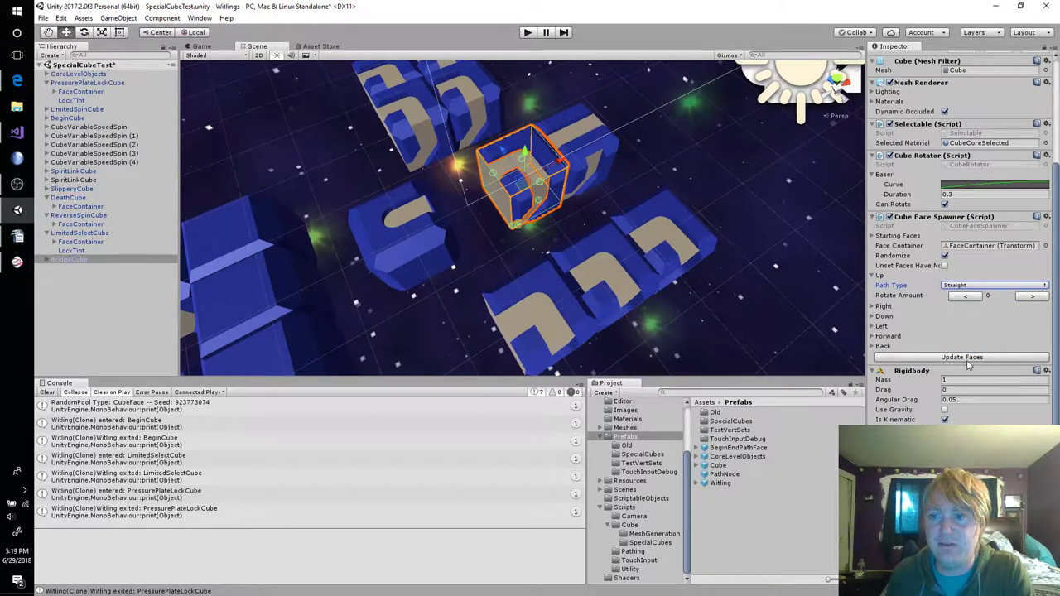
pyautogui.click(966, 360)
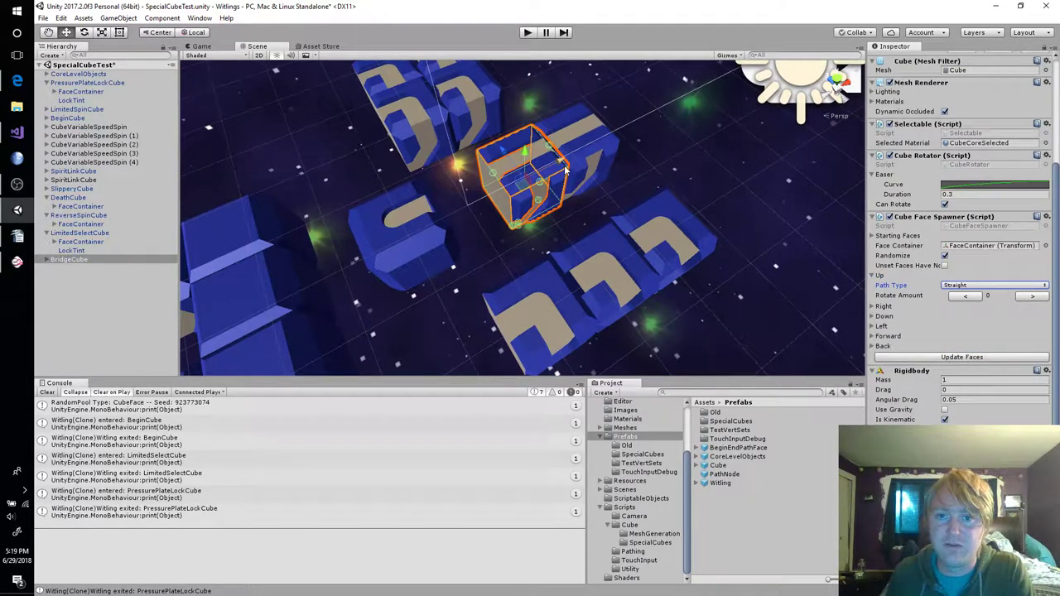
pyautogui.moveTo(565, 170); pyautogui.dragTo(509, 195)
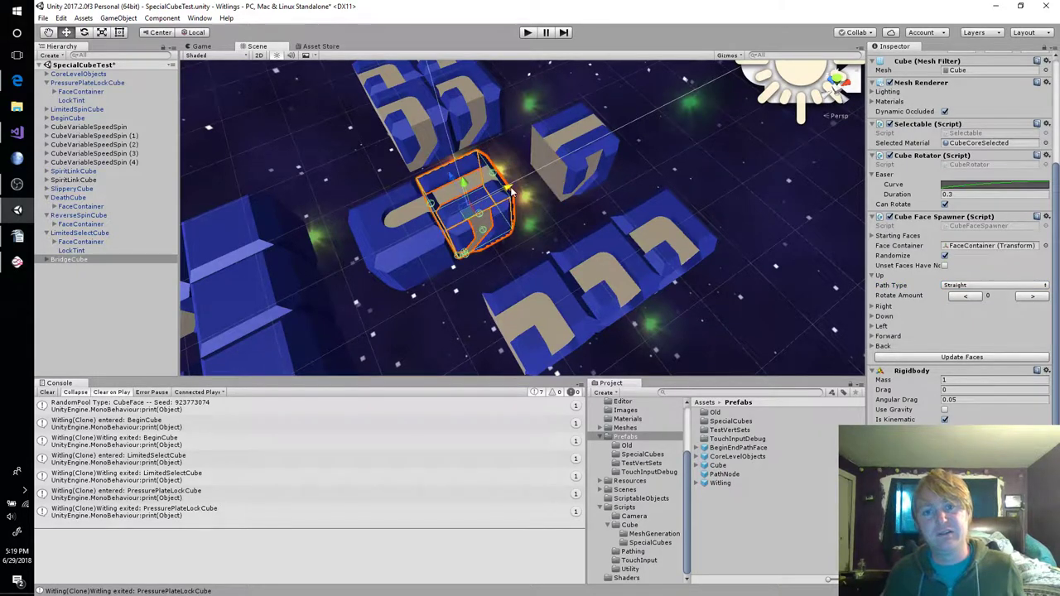
# Add a child Cube under BridgeCube via 3D Object > Cube
pyautogui.click(48, 260)
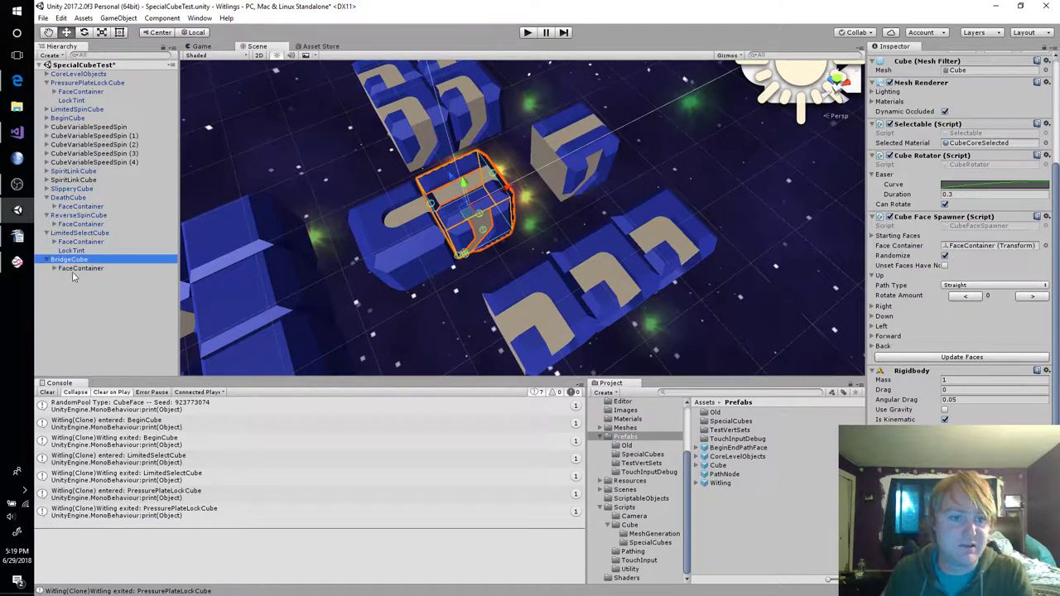
pyautogui.rightClick(77, 260)
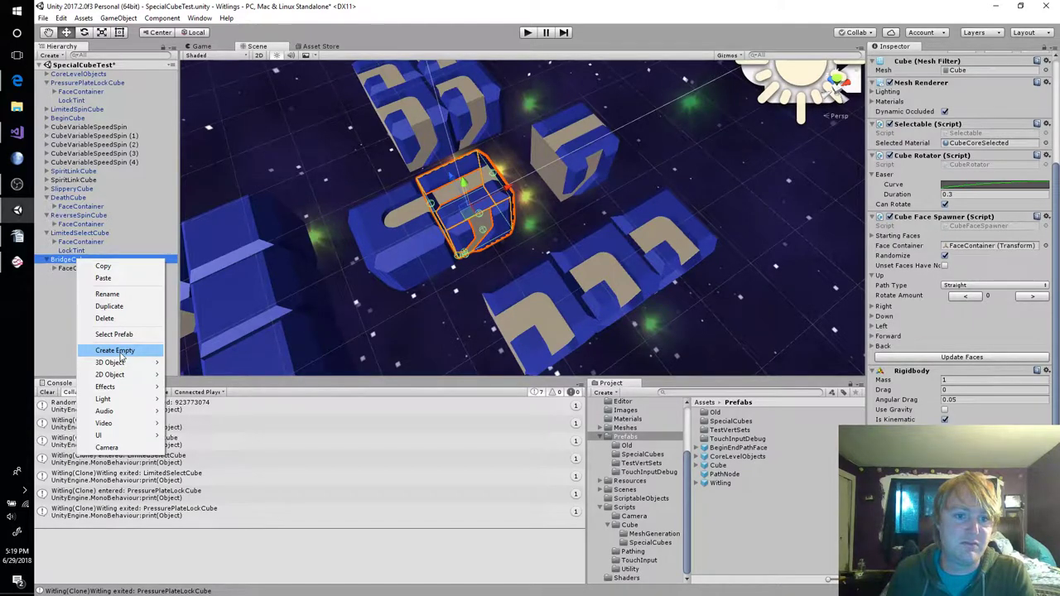
pyautogui.moveTo(121, 365)
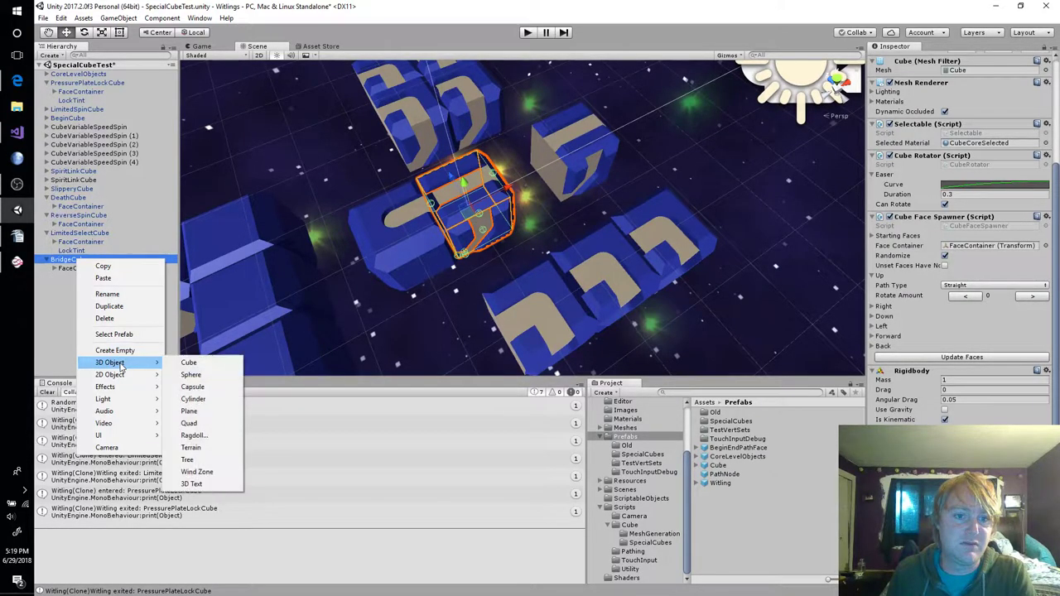
pyautogui.click(189, 362)
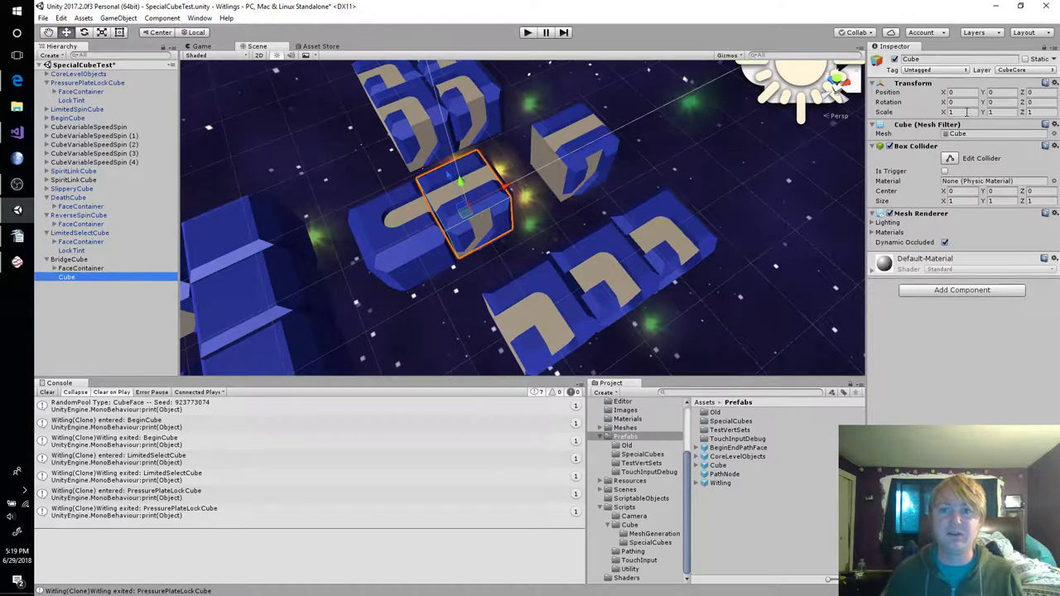
# Scale the child cube to Y 0.1 and Z 0.34, then slide it along X
pyautogui.click(998, 112)
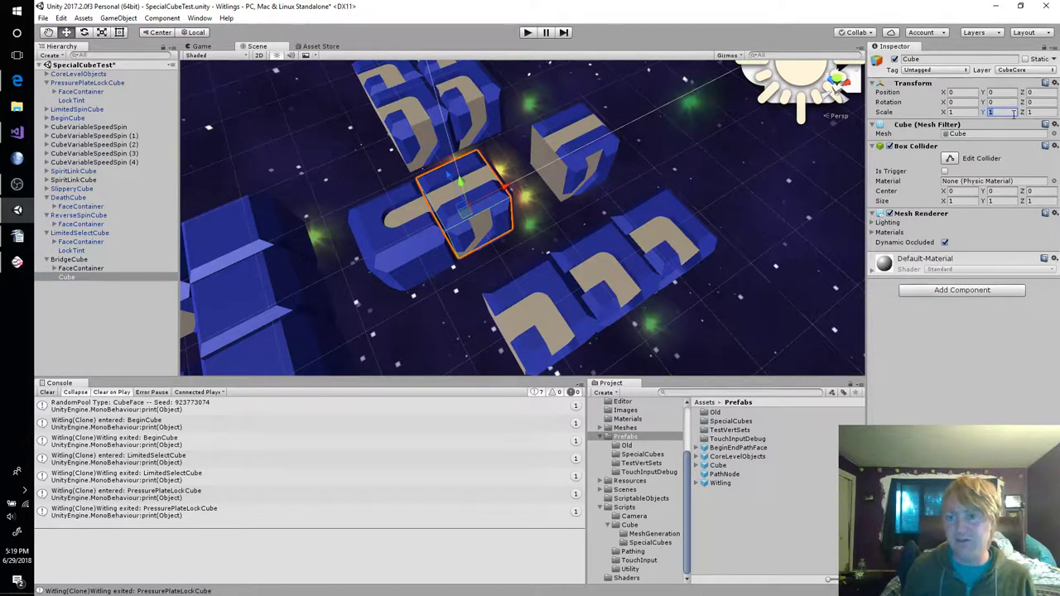
pyautogui.write('0')
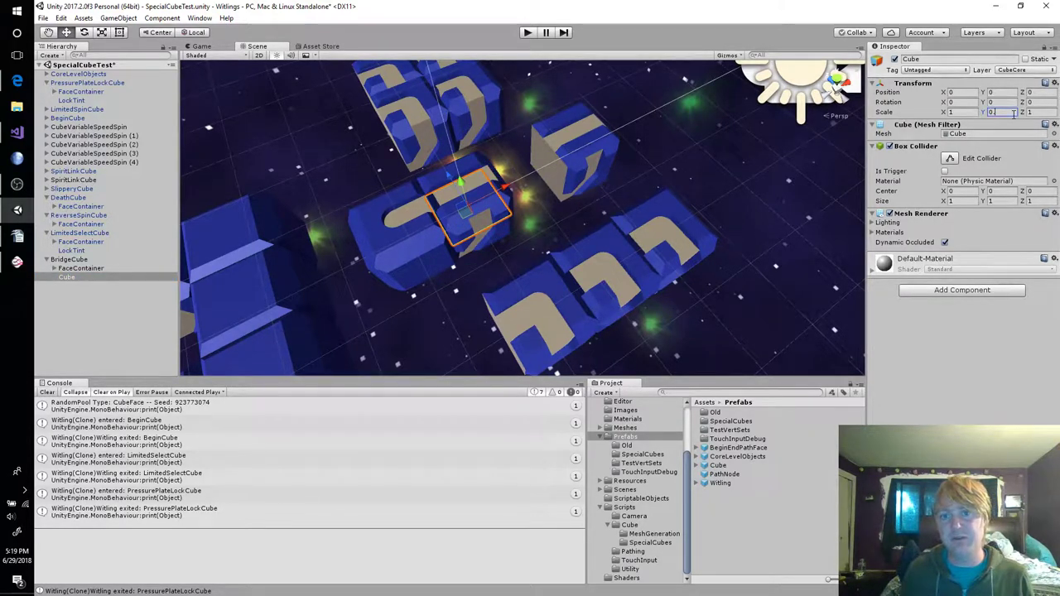
pyautogui.write('.1')
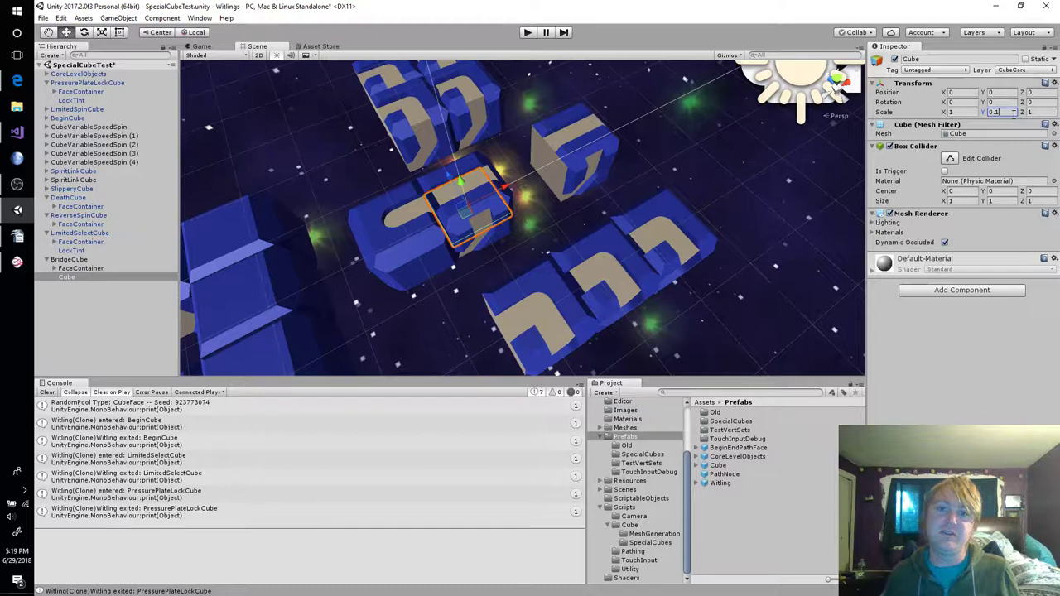
pyautogui.press('Tab')
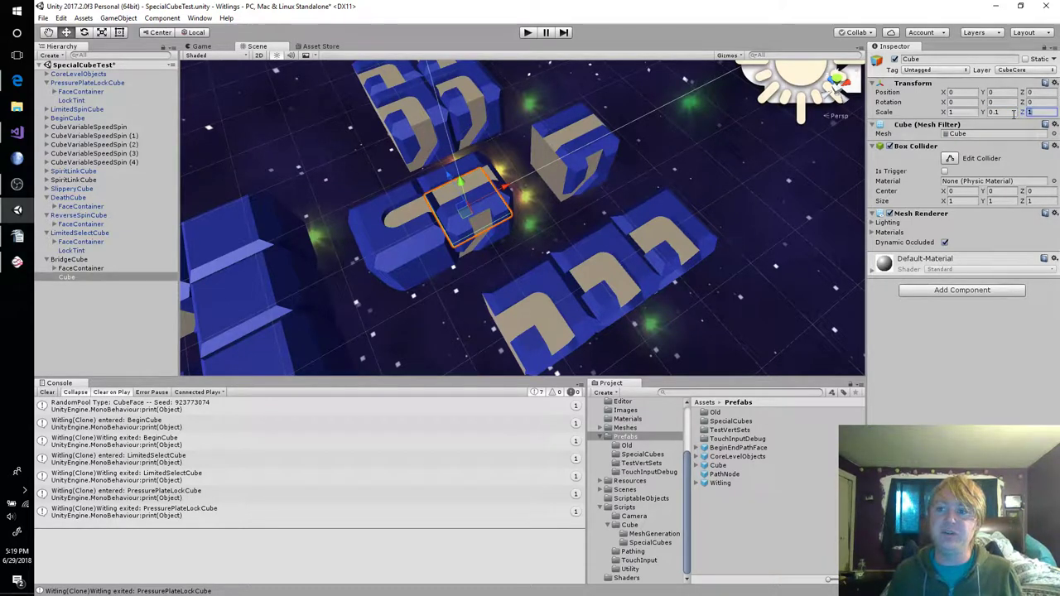
pyautogui.write('.34')
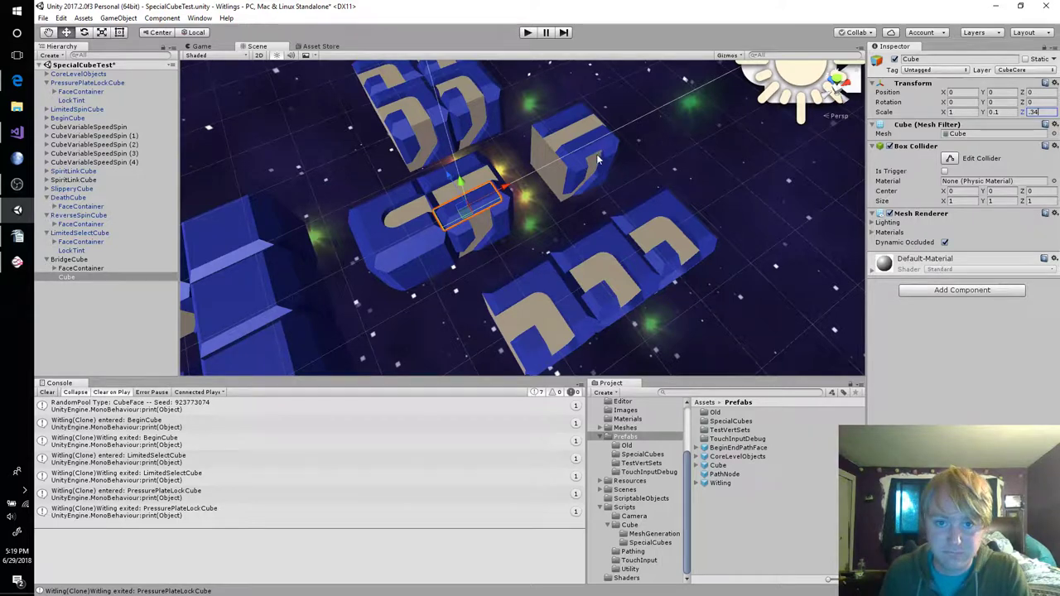
pyautogui.moveTo(518, 182); pyautogui.dragTo(556, 172)
pyautogui.keyDown('alt'); pyautogui.moveTo(579, 207); pyautogui.dragTo(485, 141); pyautogui.keyUp('alt')
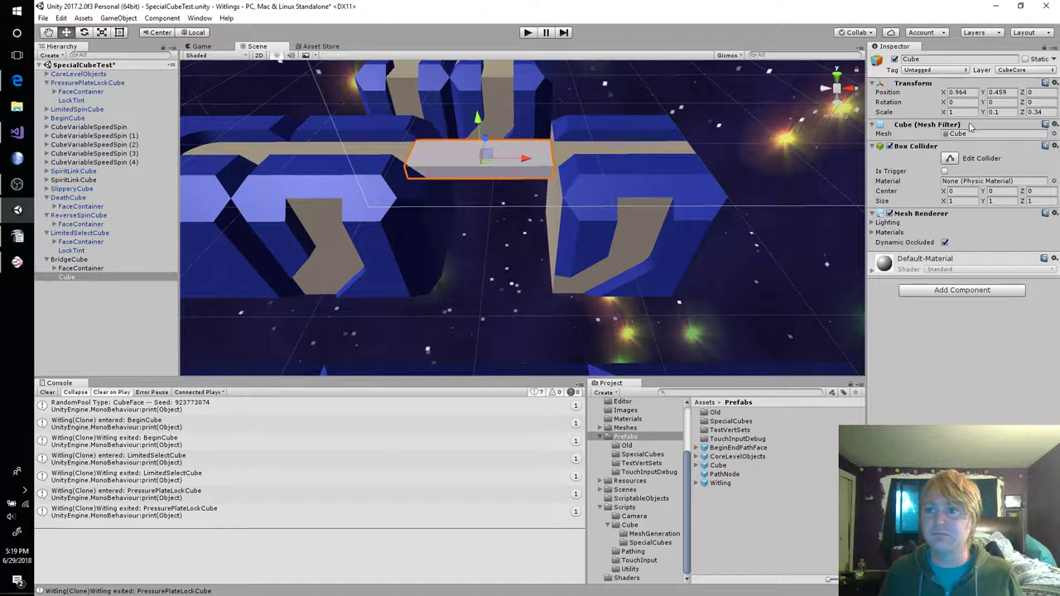
# Set the plank's position to X 1, Y 0.5
pyautogui.click(974, 92)
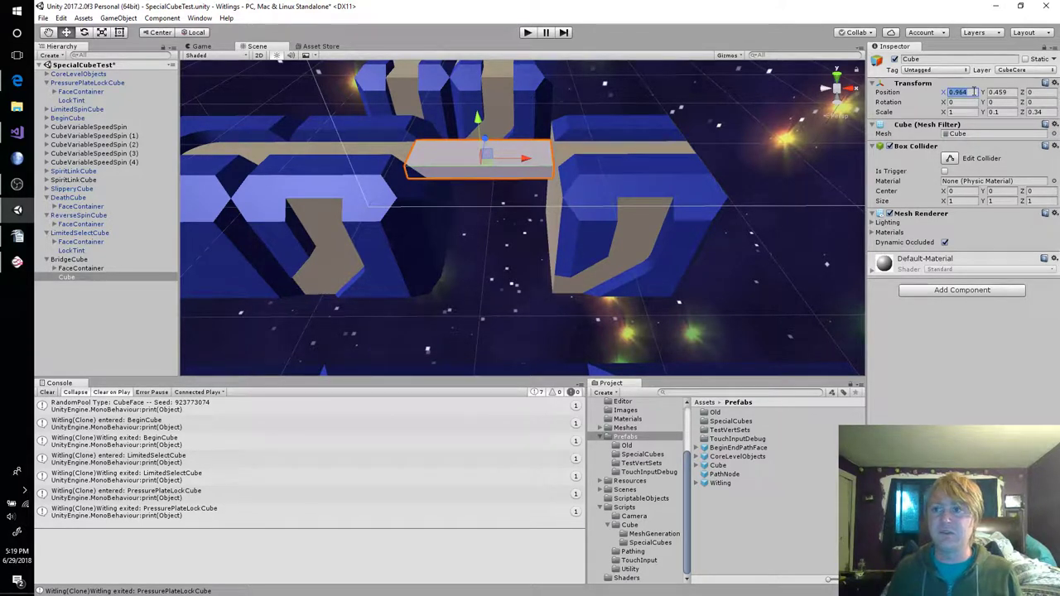
pyautogui.write('1')
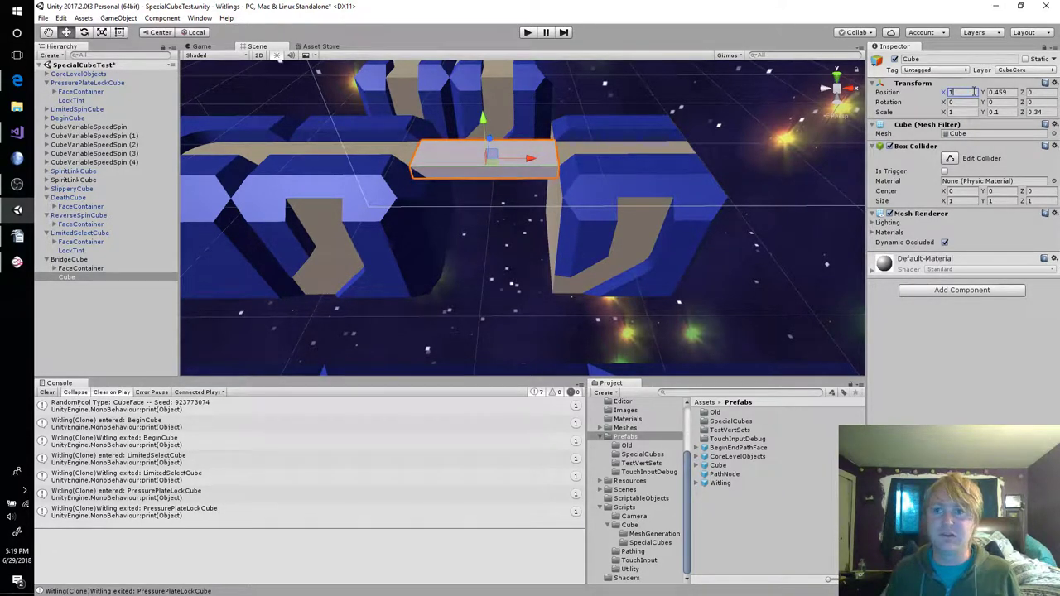
pyautogui.press('Tab')
pyautogui.write('0.5')
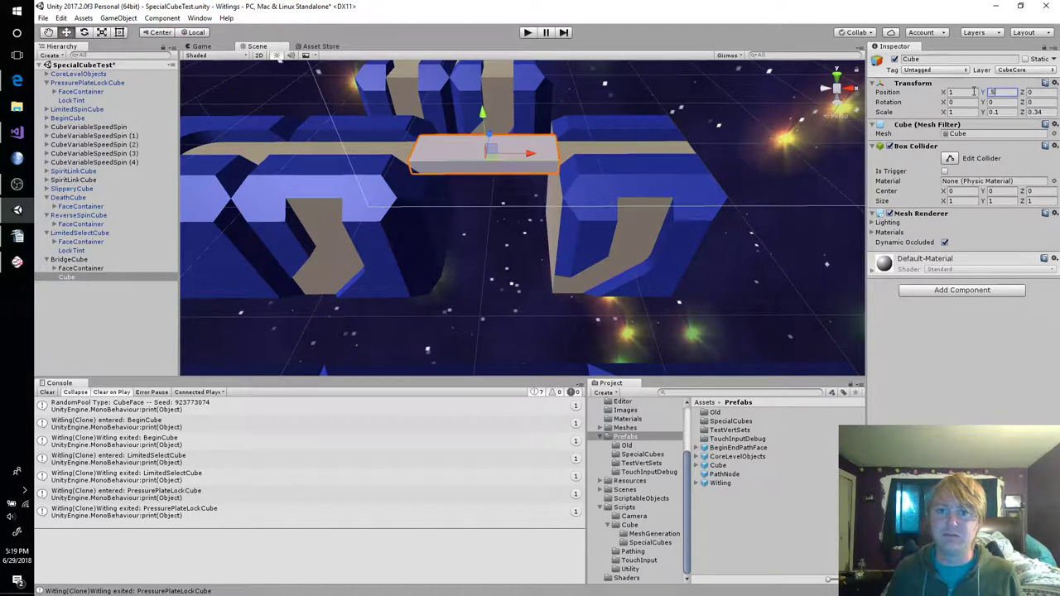
pyautogui.keyDown('alt'); pyautogui.moveTo(745, 272); pyautogui.dragTo(719, 195); pyautogui.keyUp('alt')
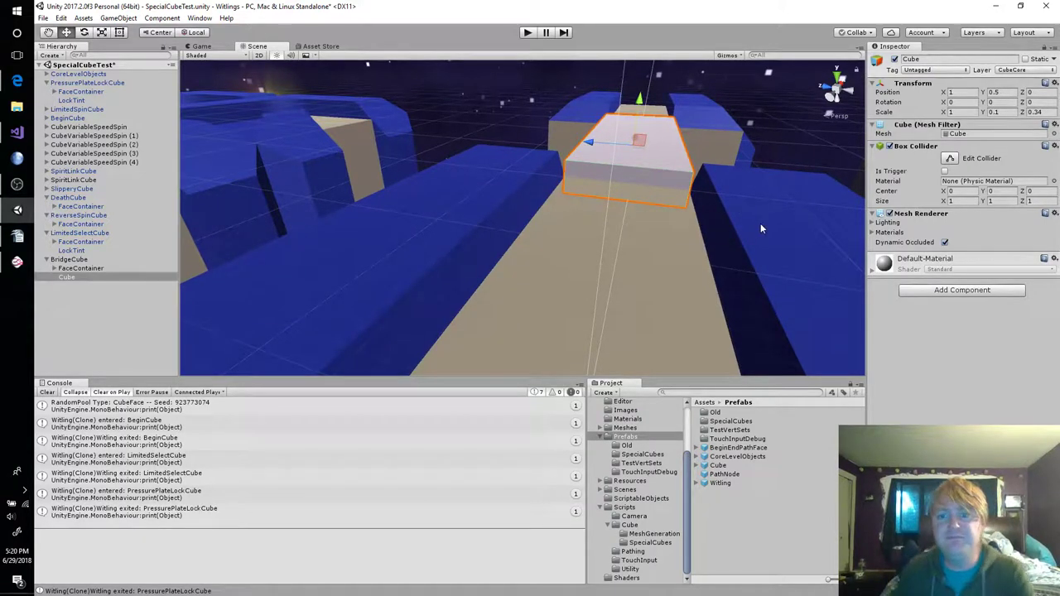
# Thin the plank to a Y scale of 0.01 and check it from a low side view
pyautogui.click(1009, 111)
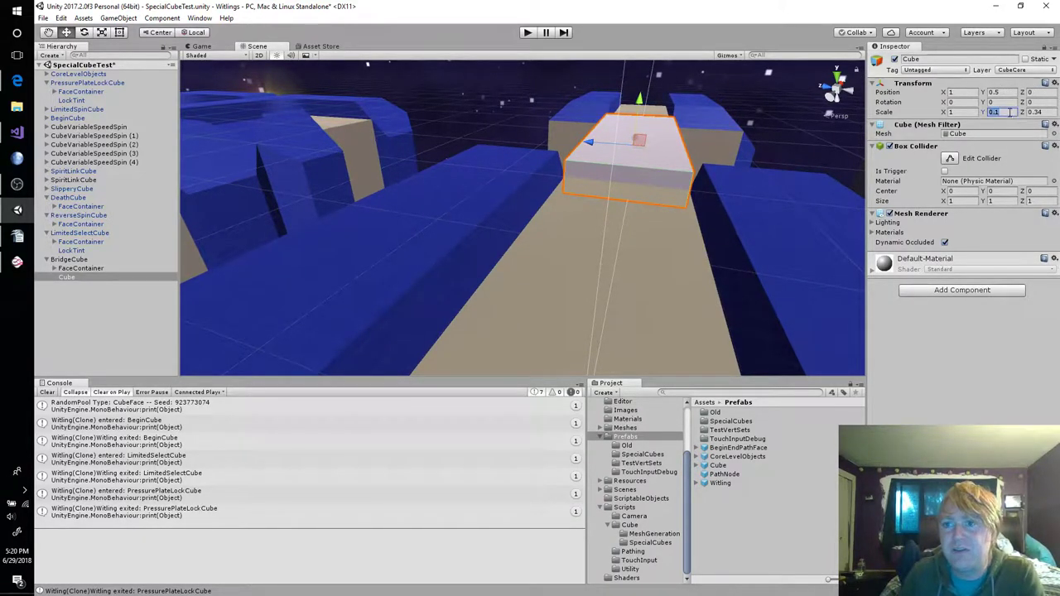
pyautogui.write('0')
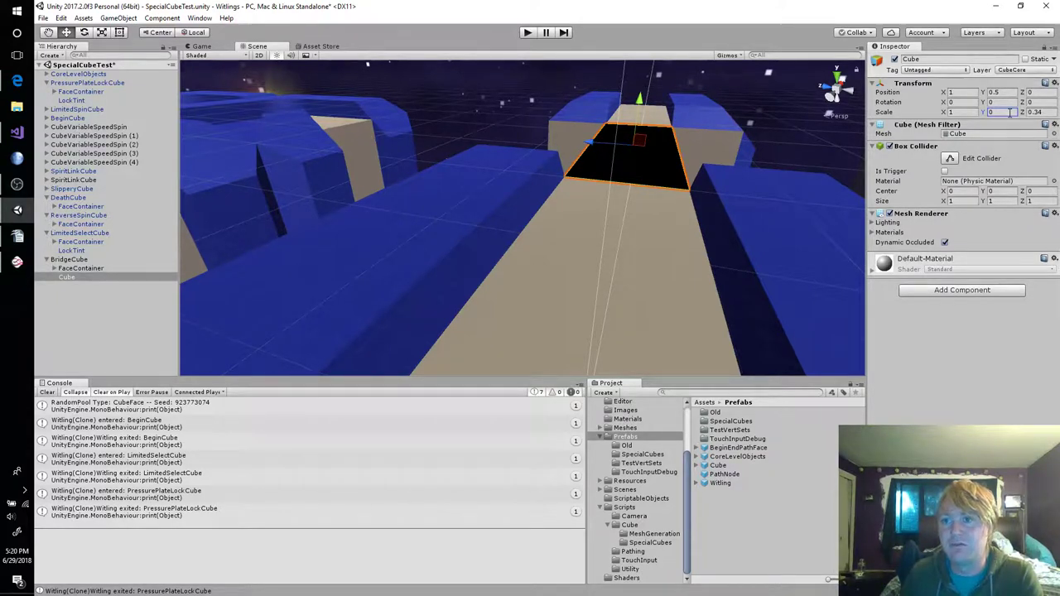
pyautogui.press('Return')
pyautogui.write('0.01')
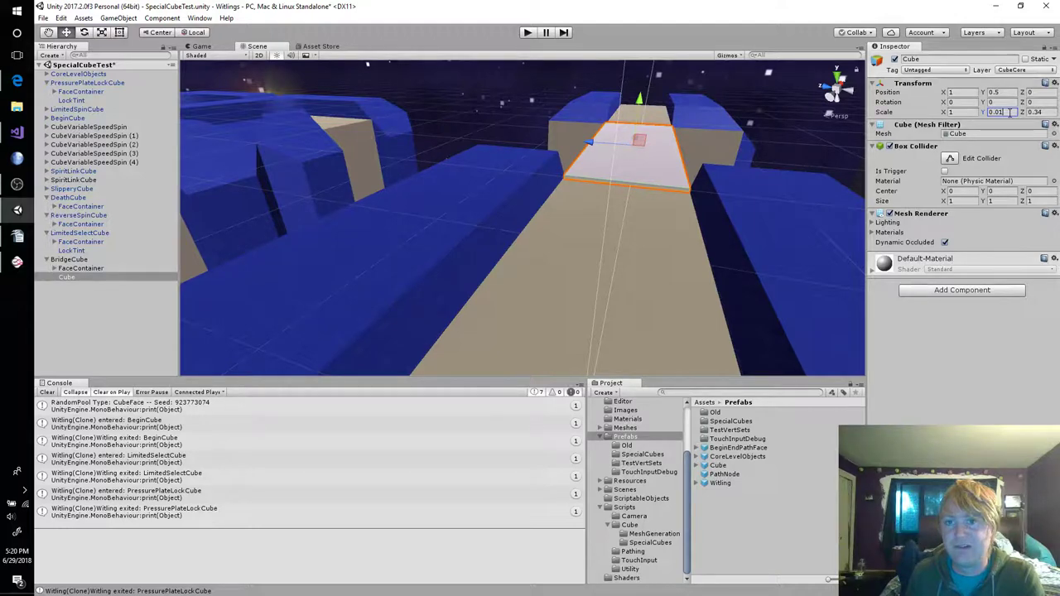
pyautogui.keyDown('alt'); pyautogui.moveTo(740, 193); pyautogui.dragTo(535, 104); pyautogui.keyUp('alt')
# Enter Play mode and rotate the blue cubes so the path crosses the plank to BridgeCube
pyautogui.click(528, 33)
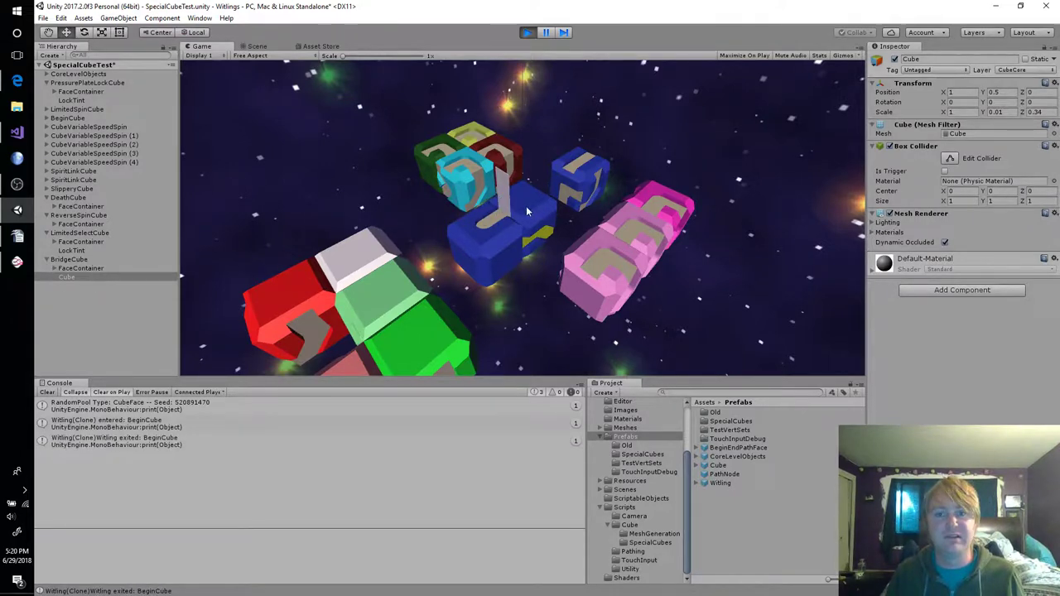
pyautogui.click(525, 205)
pyautogui.click(524, 205)
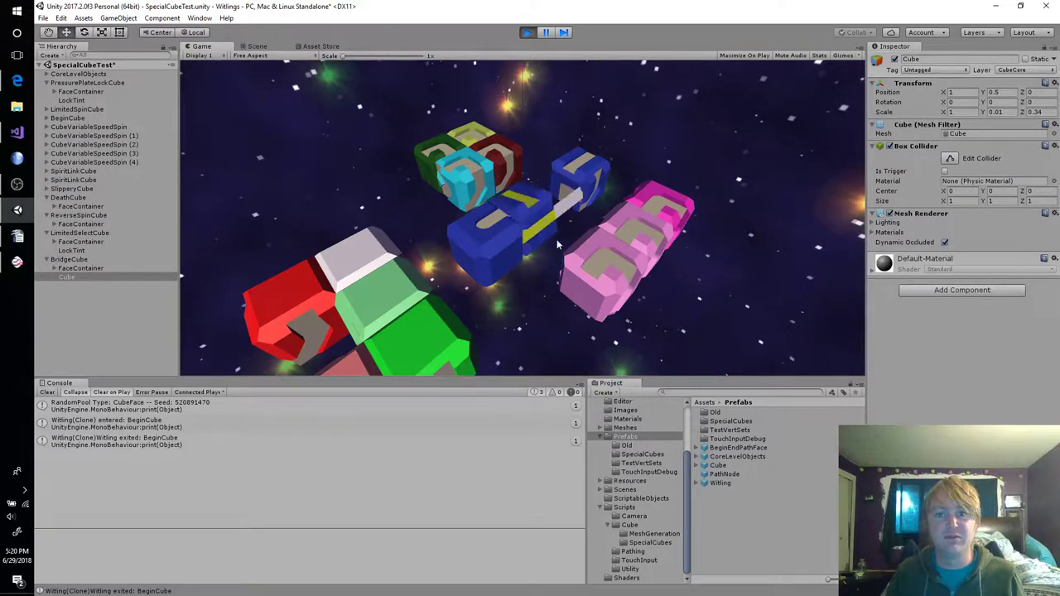
pyautogui.moveTo(592, 171); pyautogui.dragTo(497, 232)
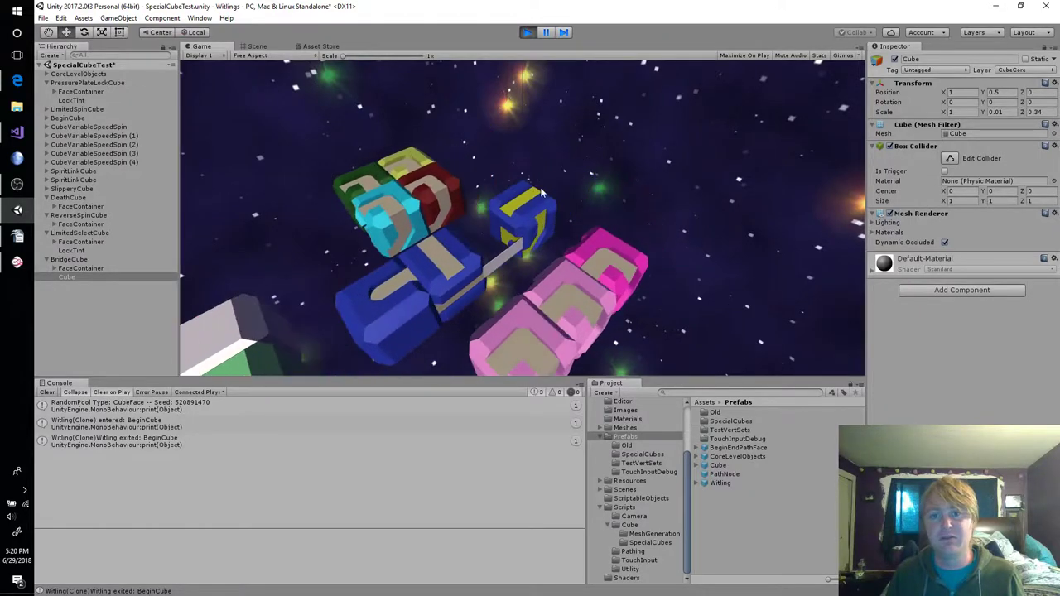
pyautogui.click(496, 228)
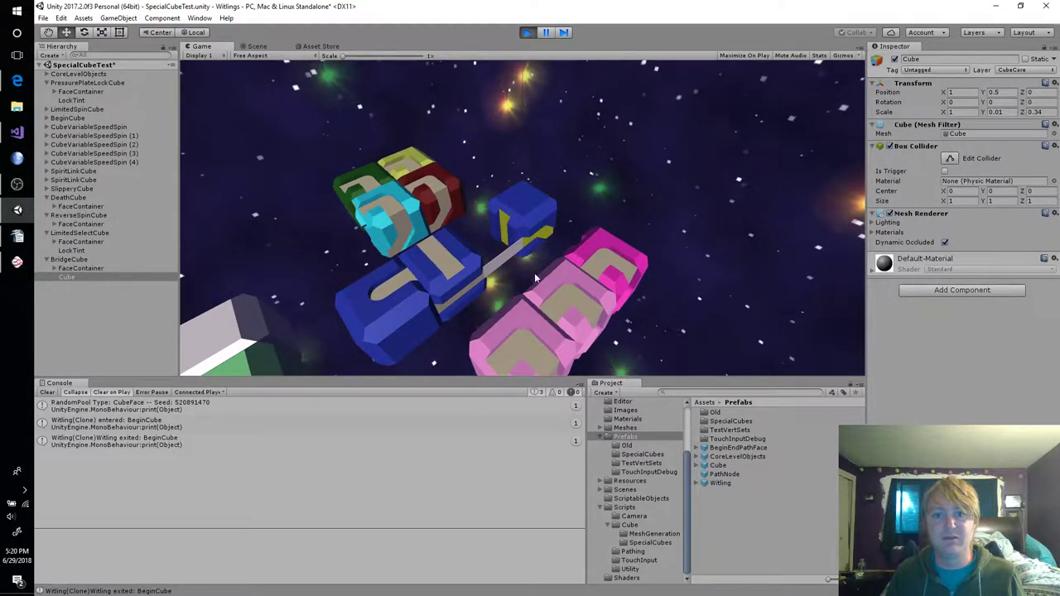
pyautogui.moveTo(462, 273); pyautogui.dragTo(512, 163)
pyautogui.moveTo(630, 140); pyautogui.dragTo(548, 191)
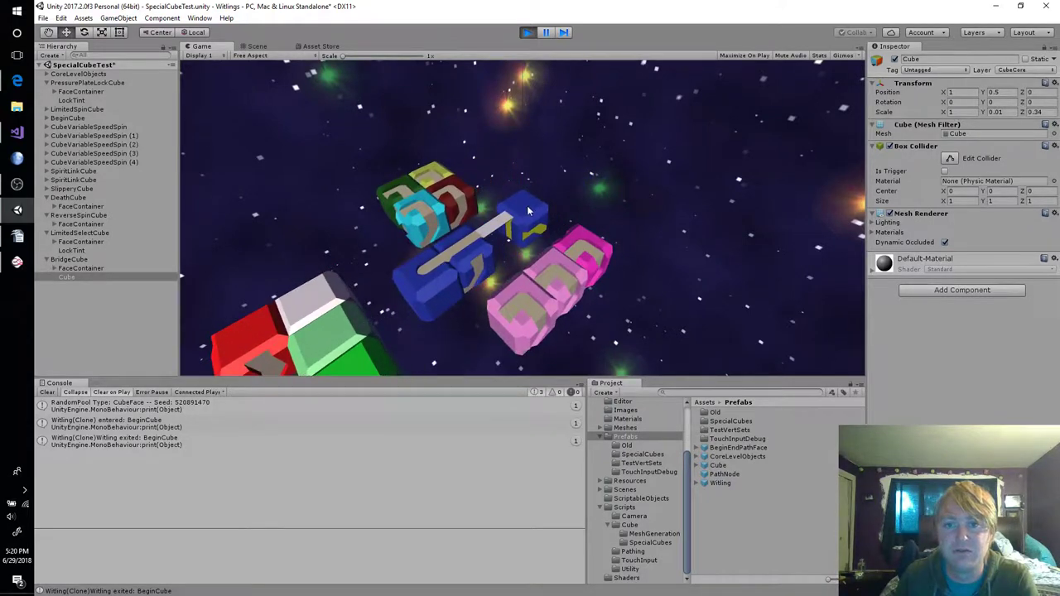
pyautogui.click(526, 207)
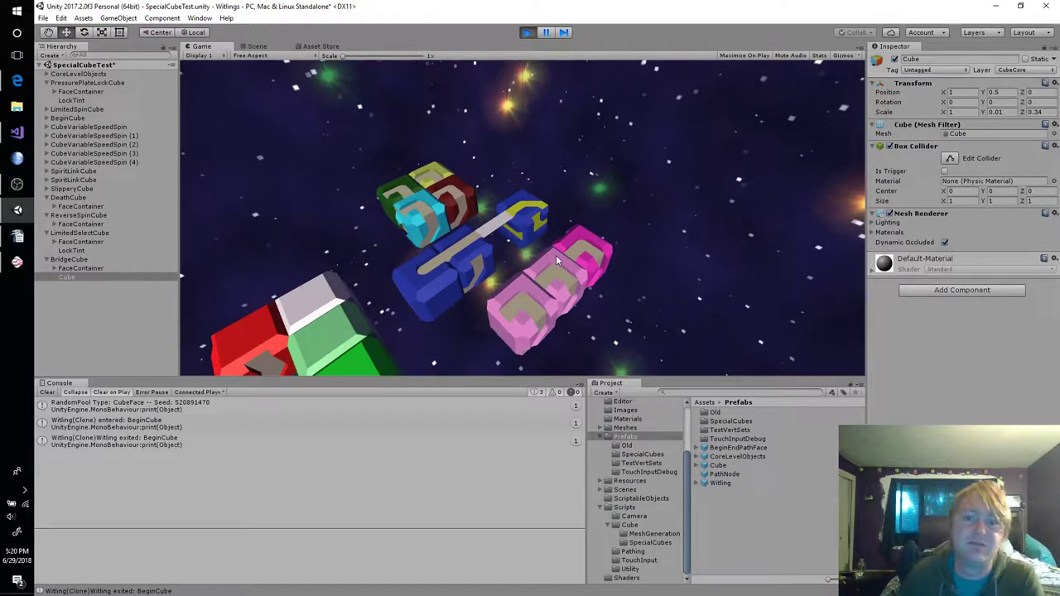
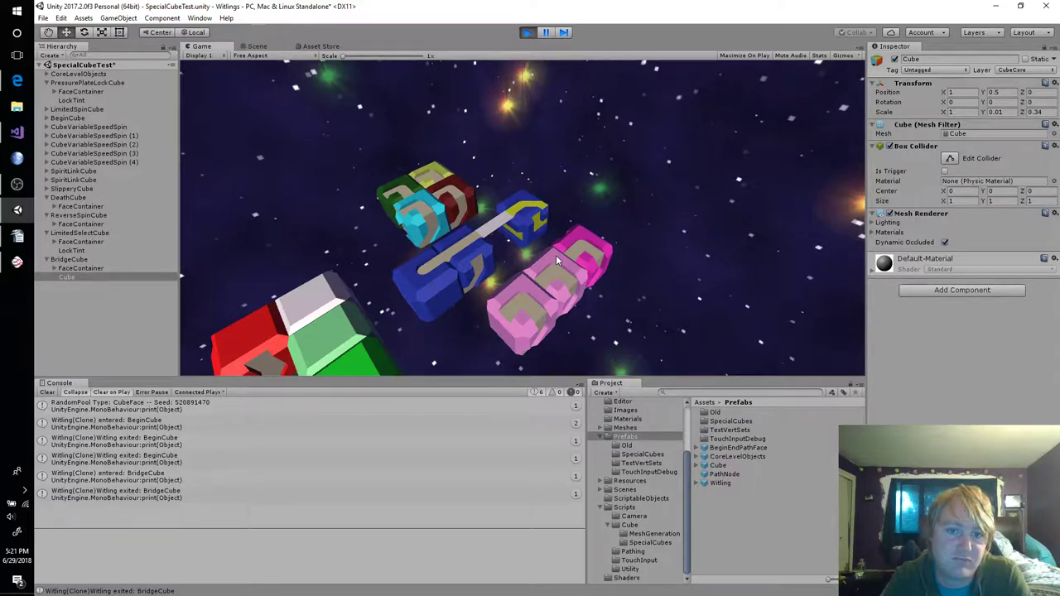
# Stop play mode and expand RightFace's NoPathFace(Clone) down to its Meshes and PathWalls
pyautogui.click(528, 32)
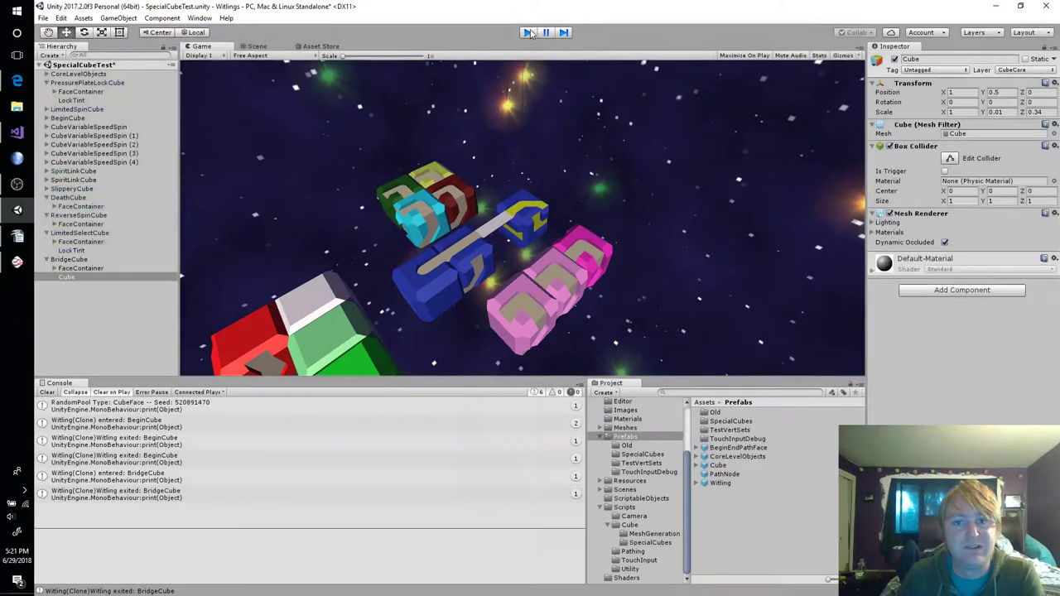
pyautogui.click(54, 269)
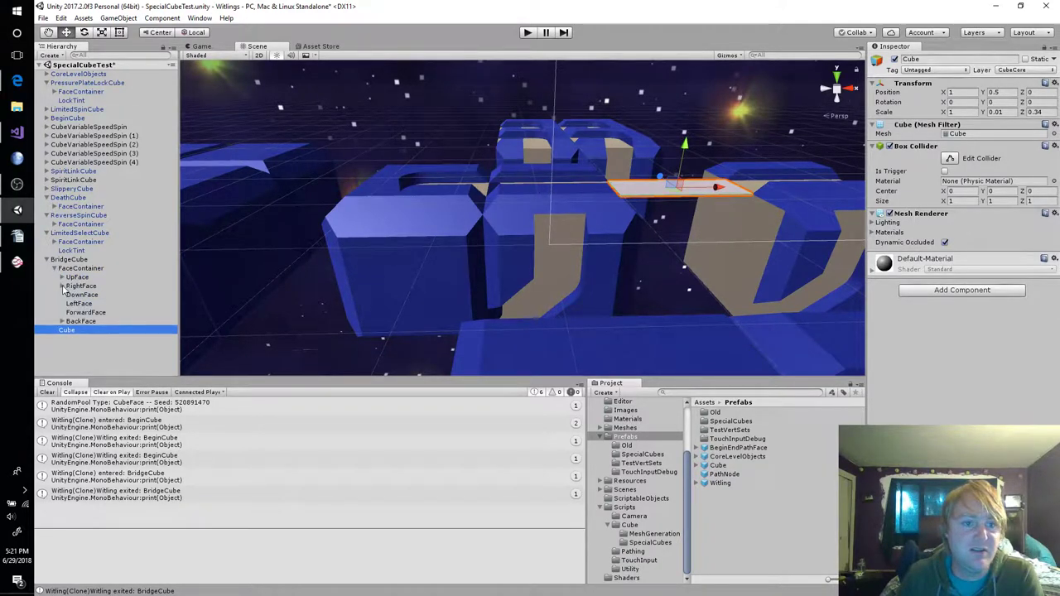
pyautogui.click(62, 285)
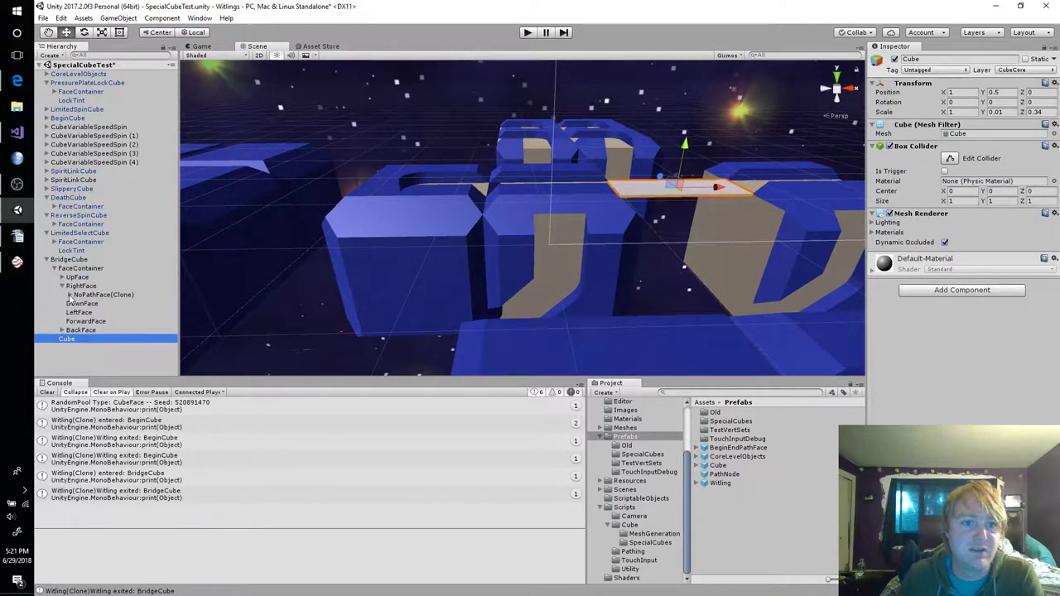
pyautogui.click(93, 297)
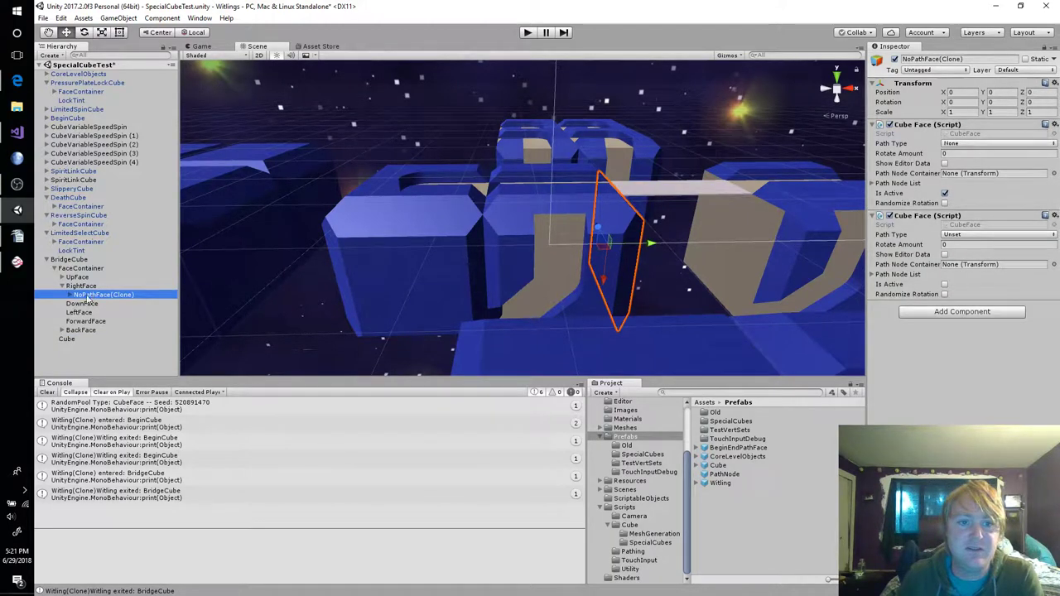
pyautogui.click(70, 295)
pyautogui.click(77, 304)
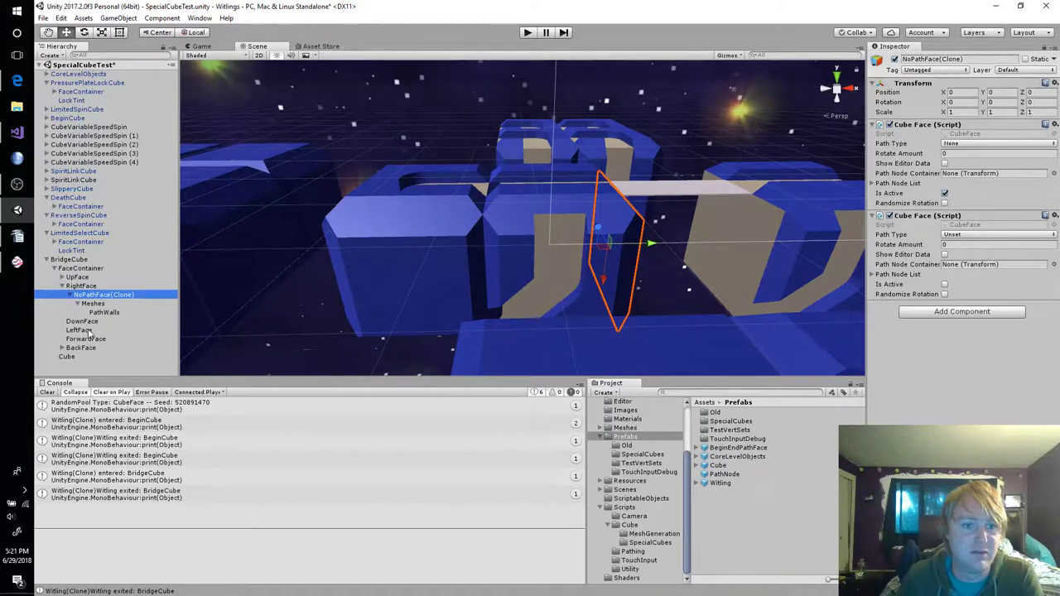
# Expand UpFace's StraightPathFace(Clone) to reveal StartLeafNode and EndLeafNode, then select BridgeCube's Cube
pyautogui.click(62, 286)
pyautogui.click(61, 276)
pyautogui.click(69, 285)
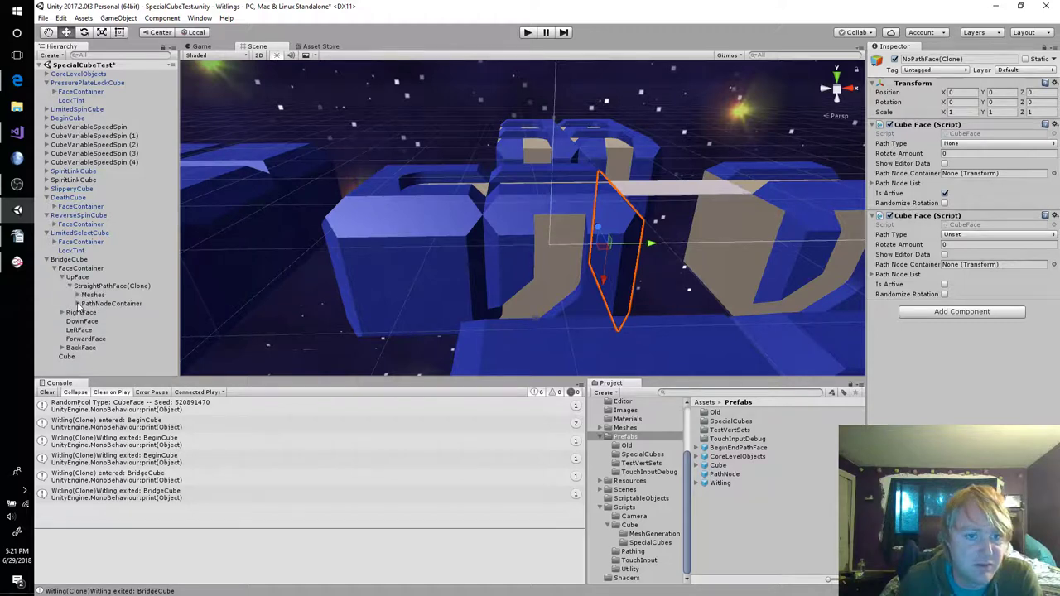
pyautogui.click(77, 304)
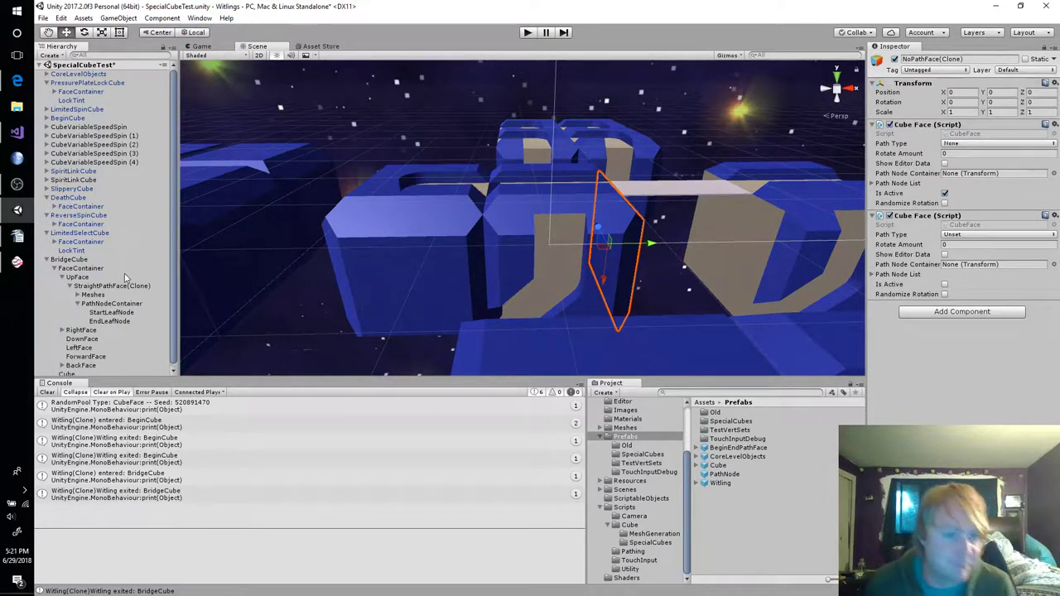
pyautogui.scroll(-1, 128, 279)
pyautogui.click(83, 371)
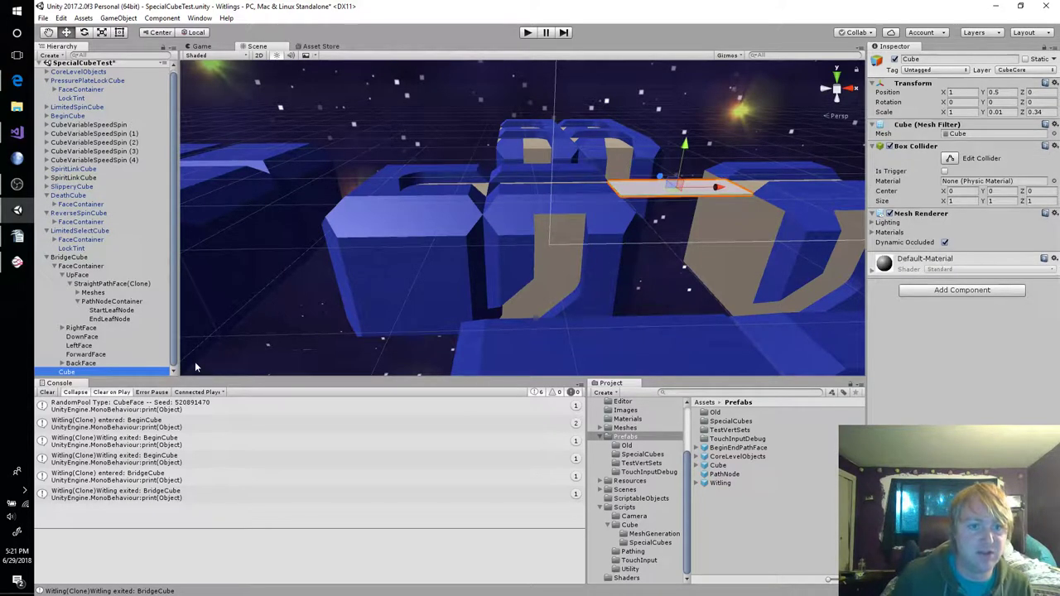
# Rename Cube to Bridge and give it an empty child named Meshes
pyautogui.press('F2')
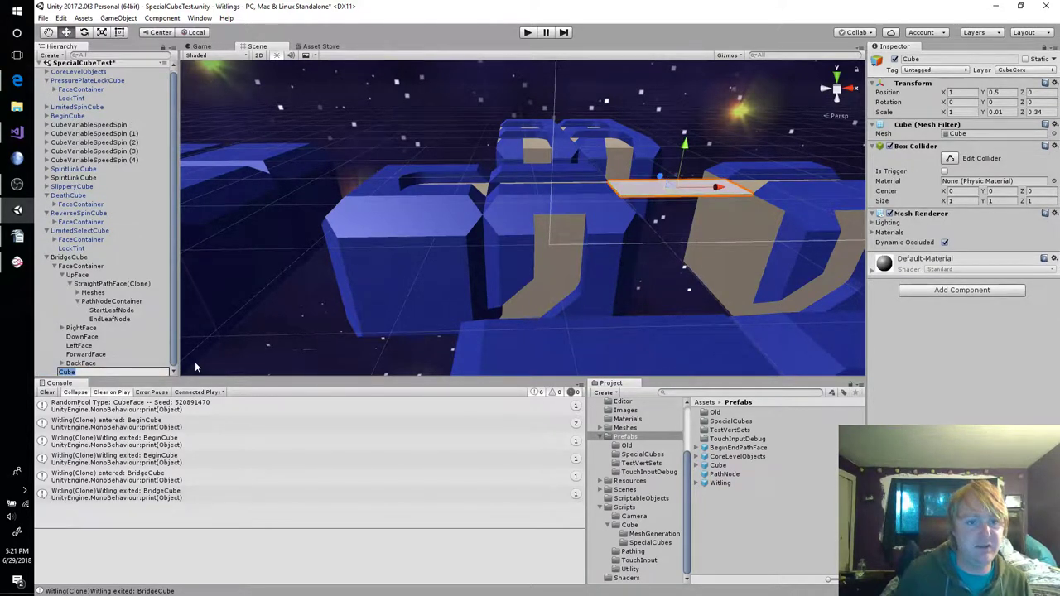
pyautogui.write('Bridge')
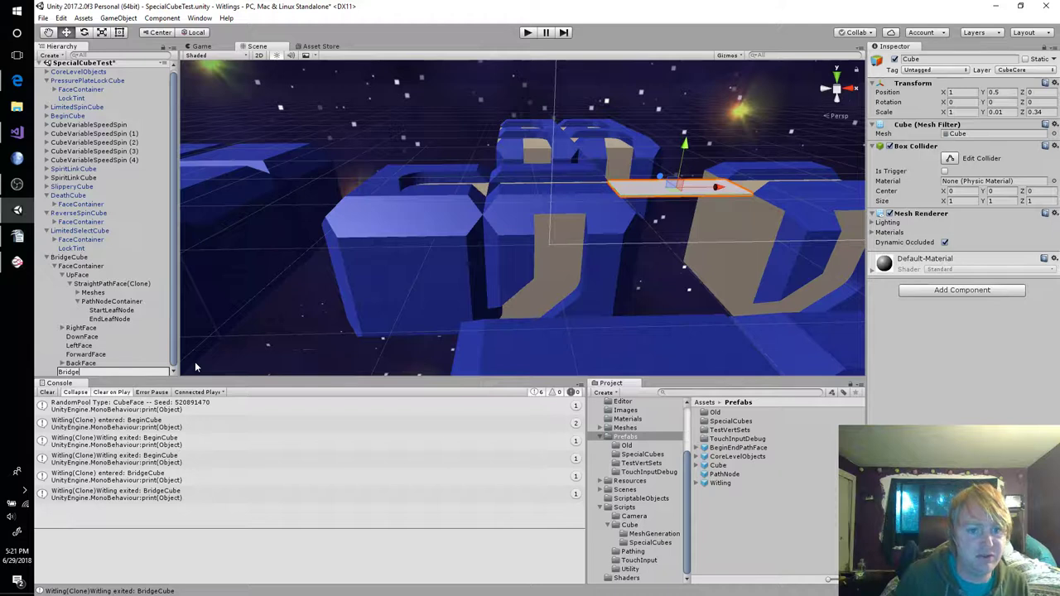
pyautogui.press('Return')
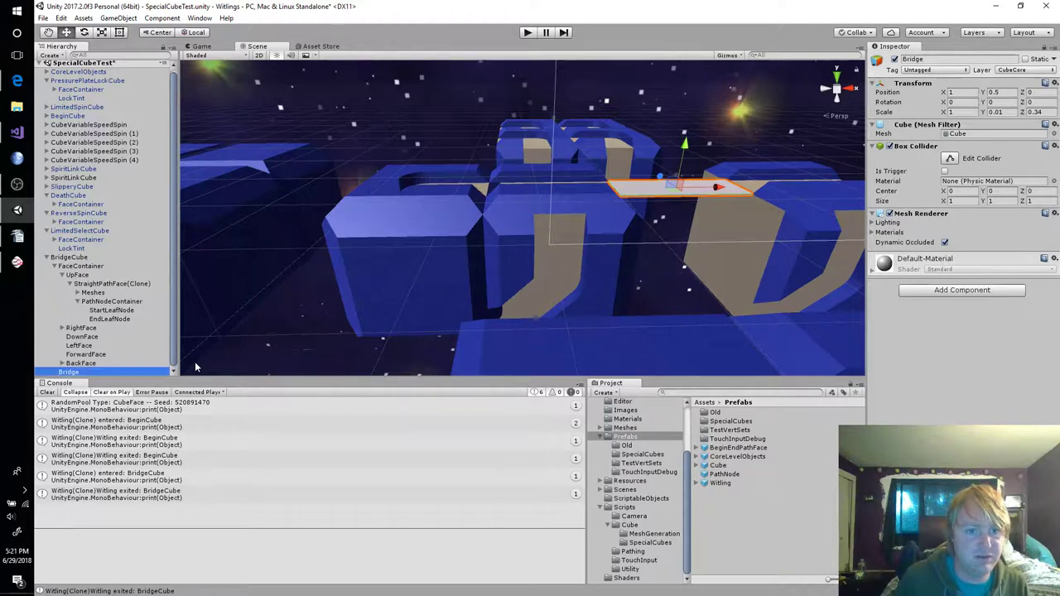
pyautogui.rightClick(91, 374)
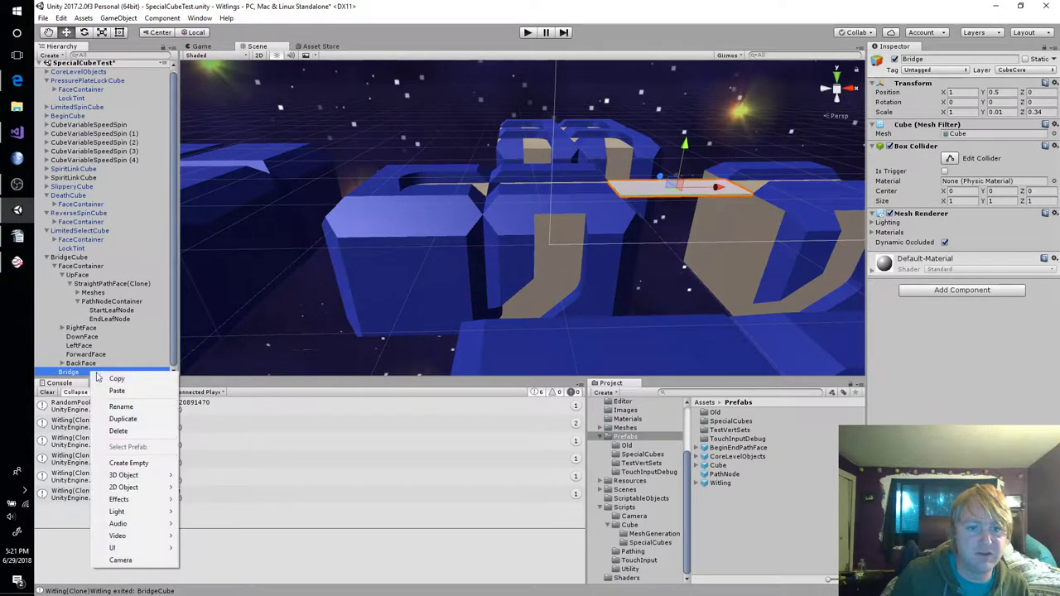
pyautogui.click(128, 462)
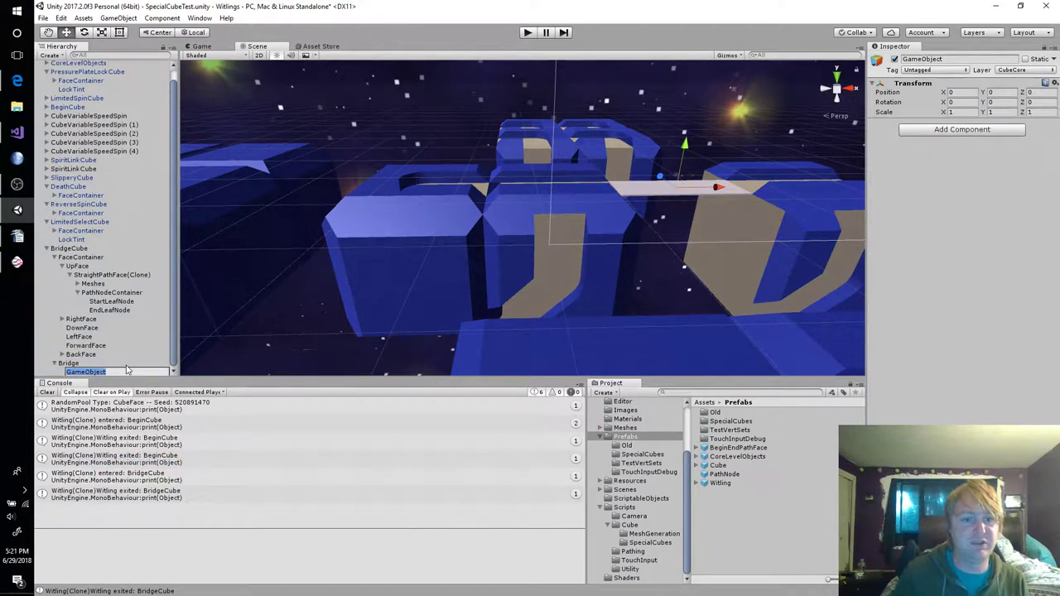
pyautogui.write('Meshes')
pyautogui.press('Return')
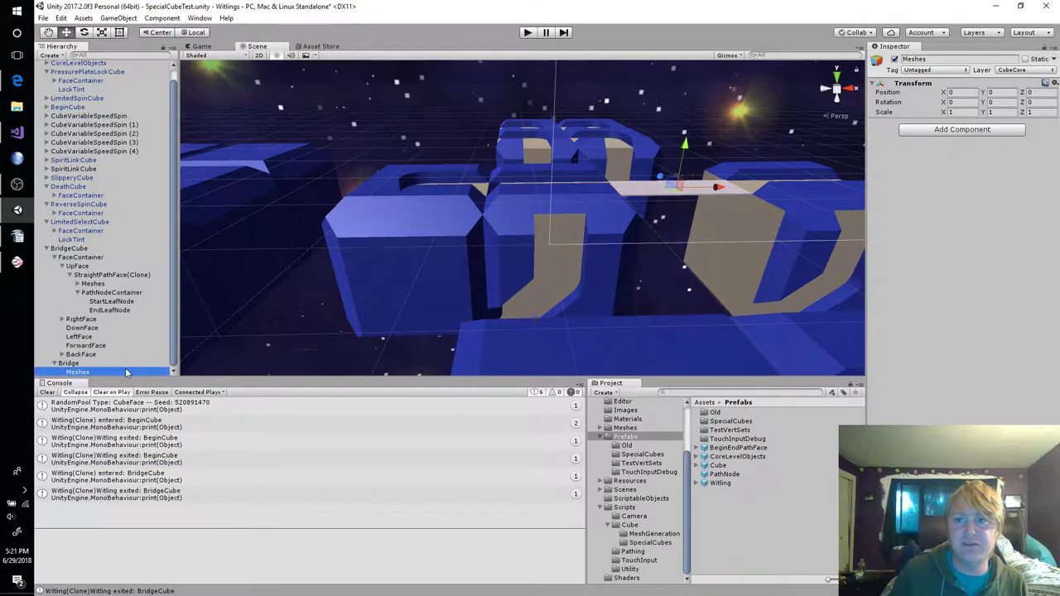
# Add an empty child named Bridge under Meshes and select the parent Bridge
pyautogui.rightClick(122, 370)
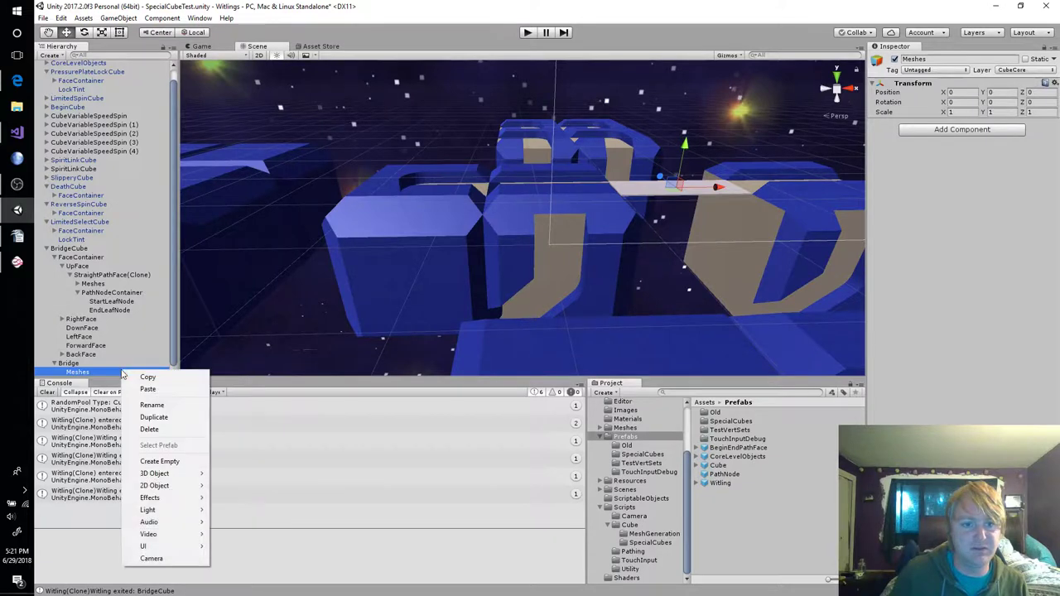
pyautogui.click(173, 461)
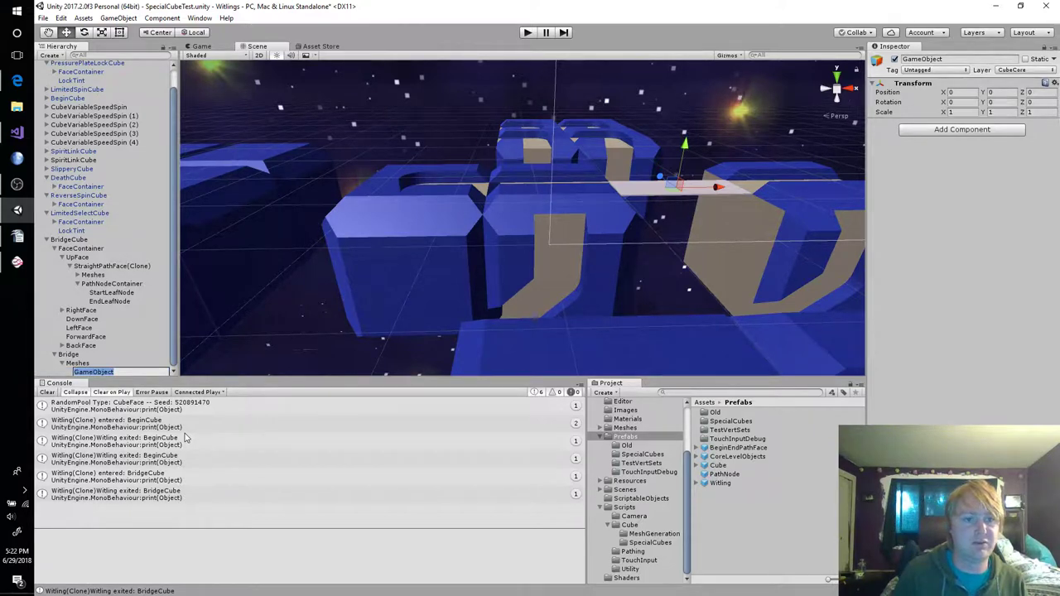
pyautogui.write('Brid')
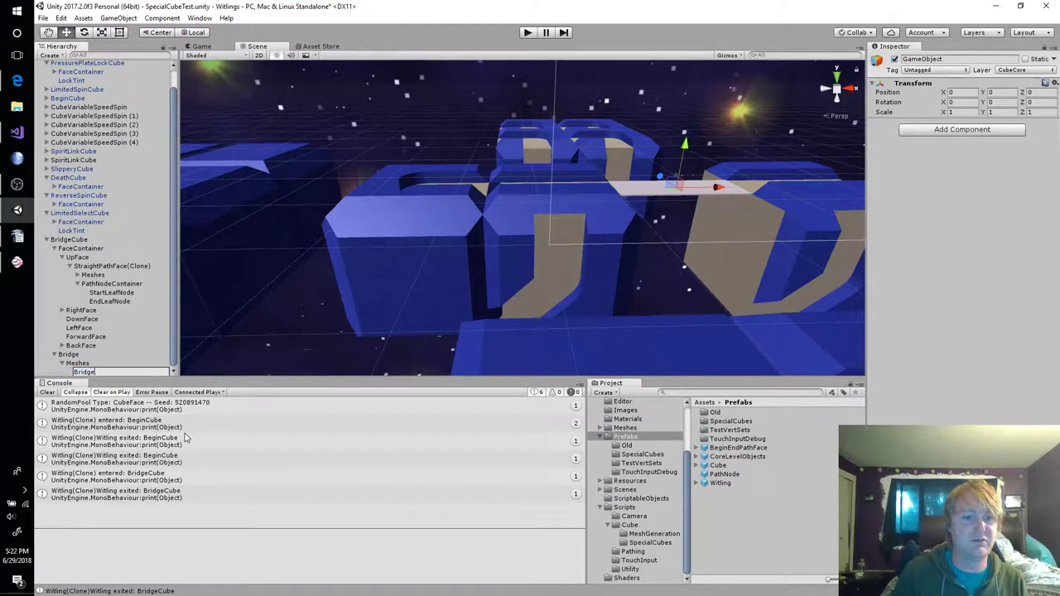
pyautogui.write('ge')
pyautogui.press('Return')
pyautogui.click(70, 355)
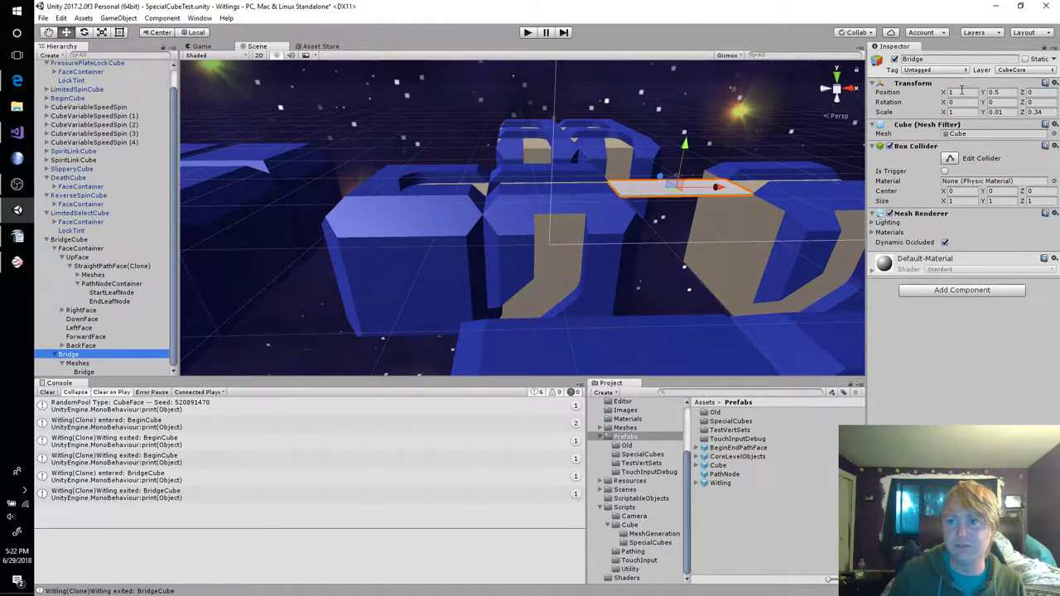
# Set the parent Bridge's Y and Z scale to 1
pyautogui.click(998, 112)
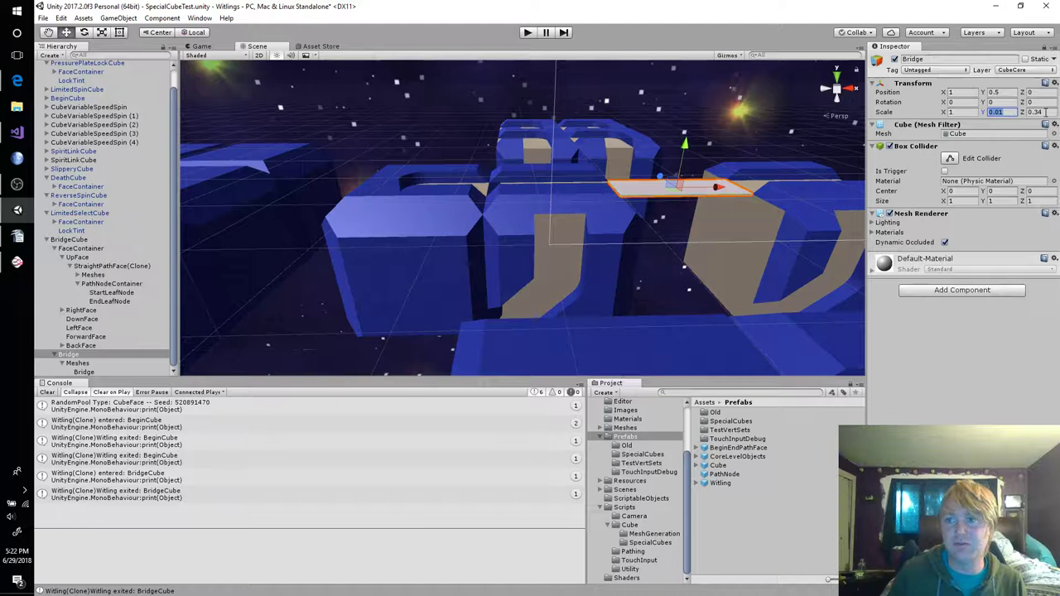
pyautogui.write('1')
pyautogui.click(1046, 112)
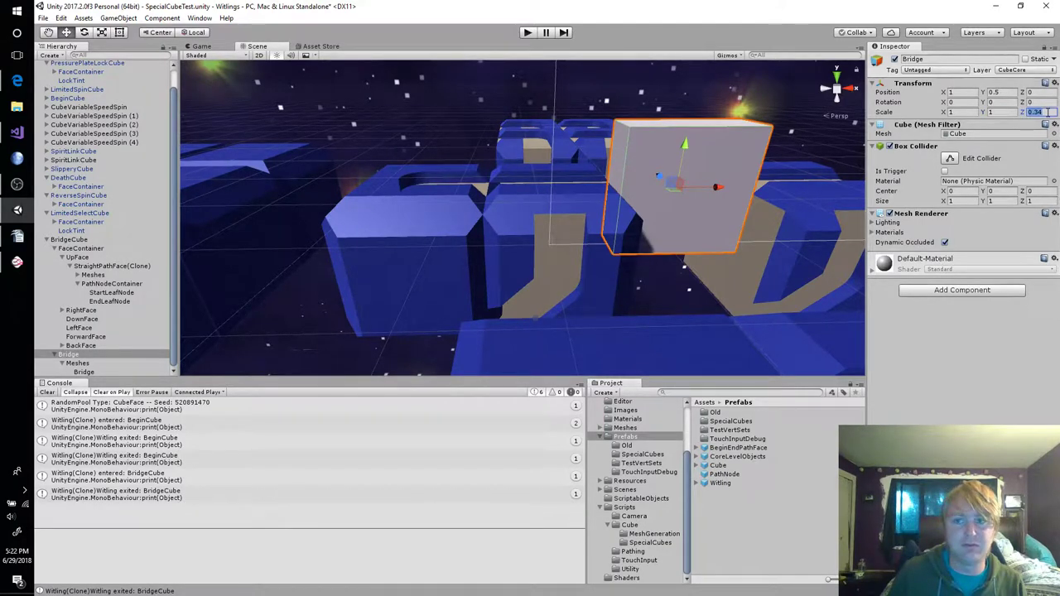
pyautogui.write('1')
# Remove the parent Bridge's Box Collider, Mesh Filter and Mesh Renderer
pyautogui.rightClick(918, 148)
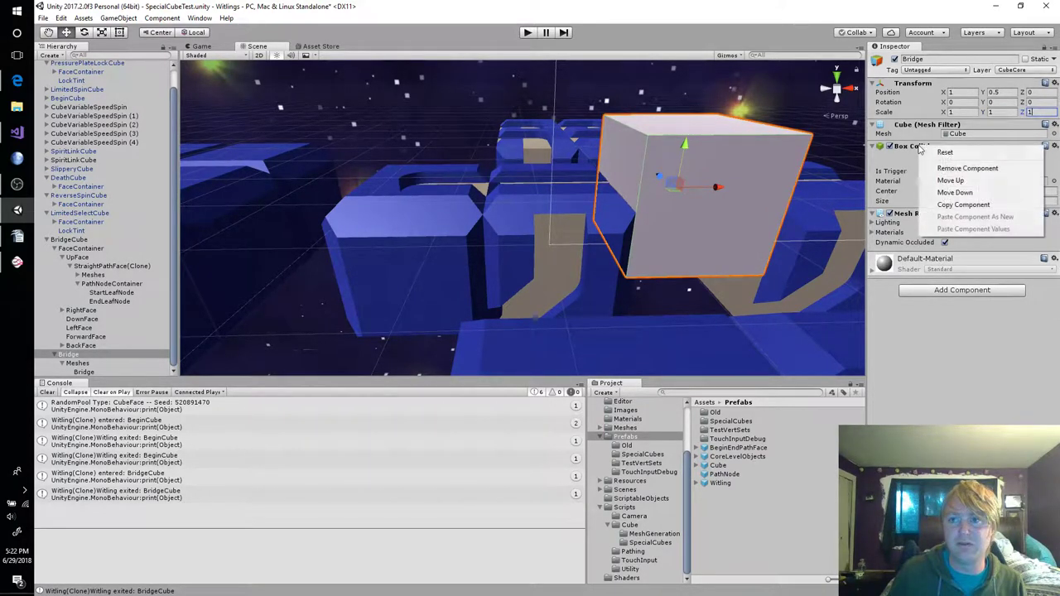
pyautogui.click(952, 168)
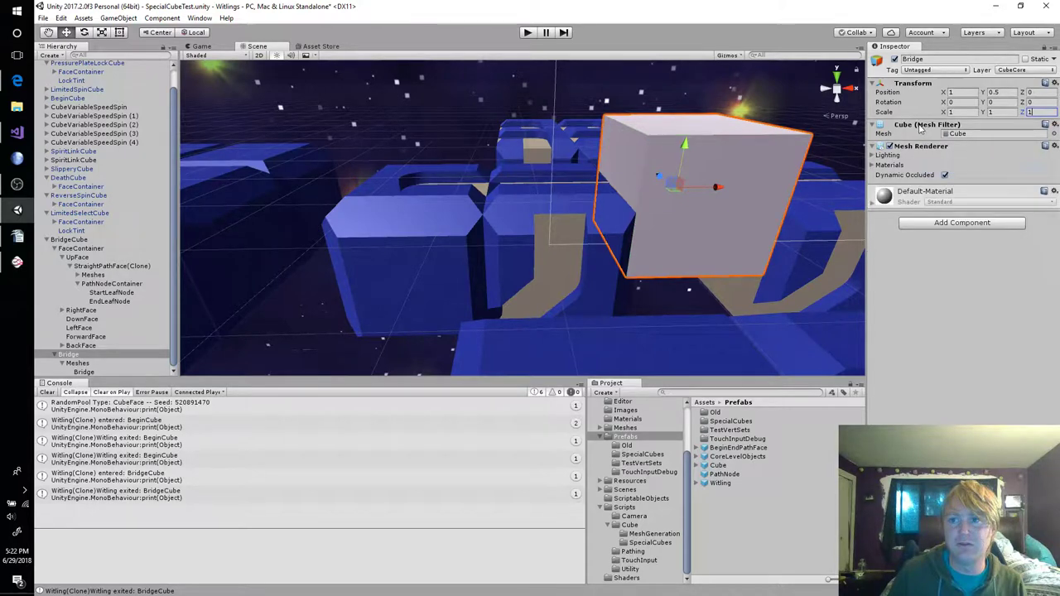
pyautogui.rightClick(924, 126)
pyautogui.click(960, 146)
pyautogui.rightClick(923, 131)
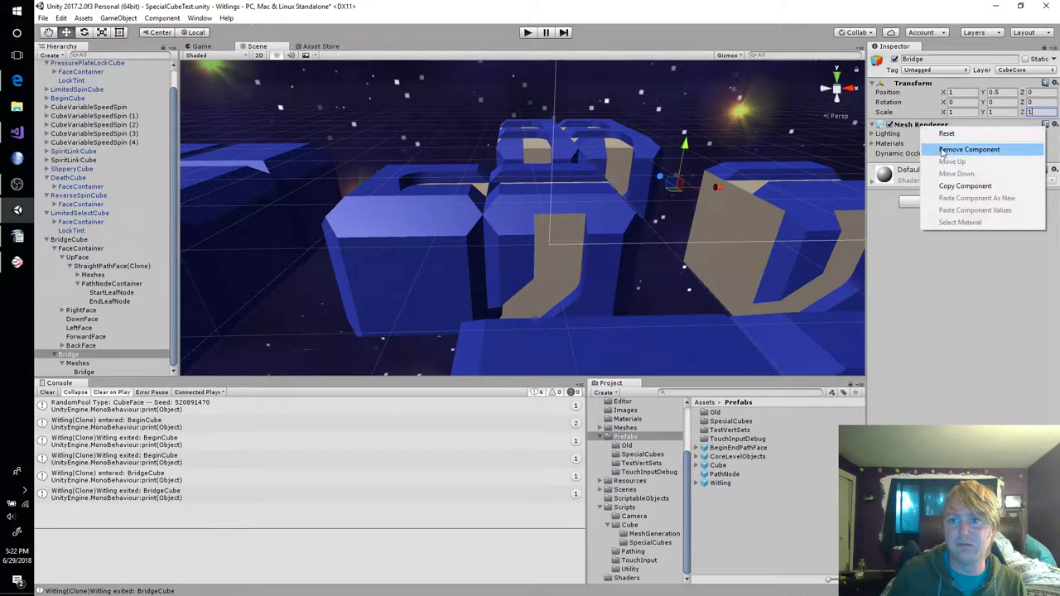
pyautogui.click(943, 151)
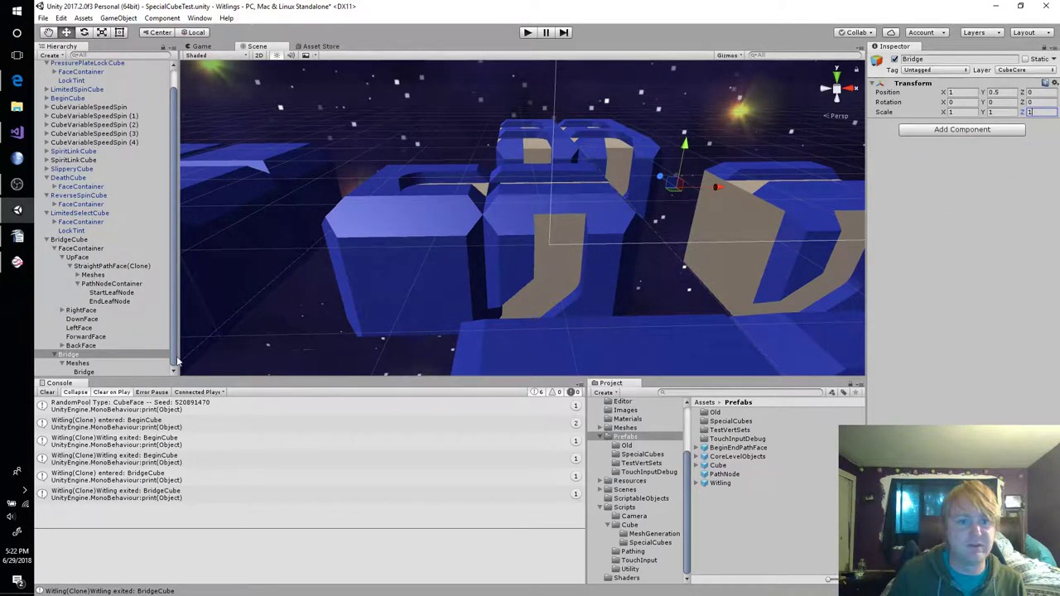
pyautogui.click(89, 373)
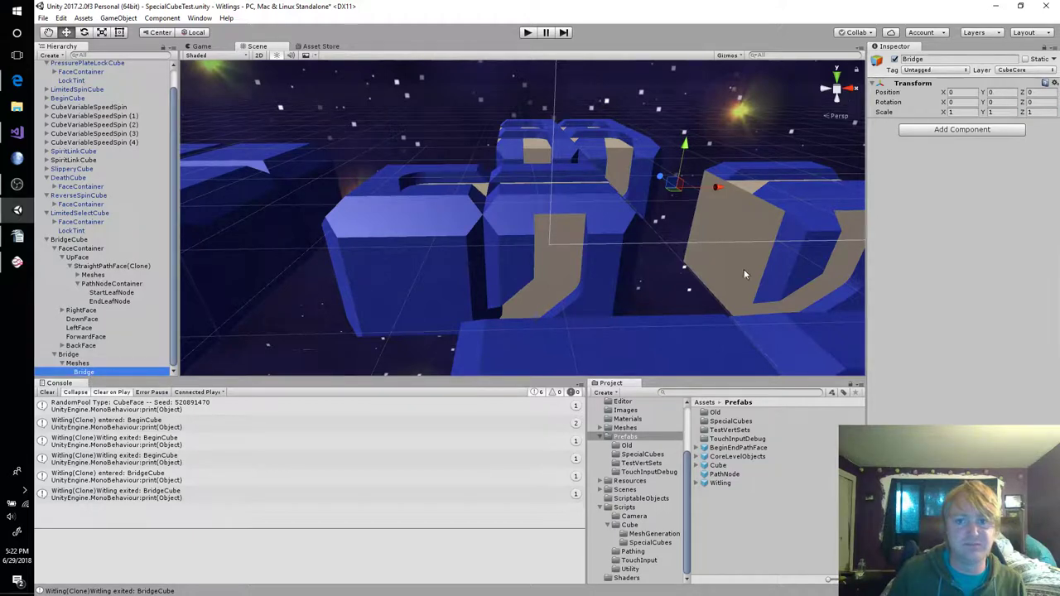
# Add a Mesh Filter to the child Bridge using the Cube mesh
pyautogui.click(1000, 133)
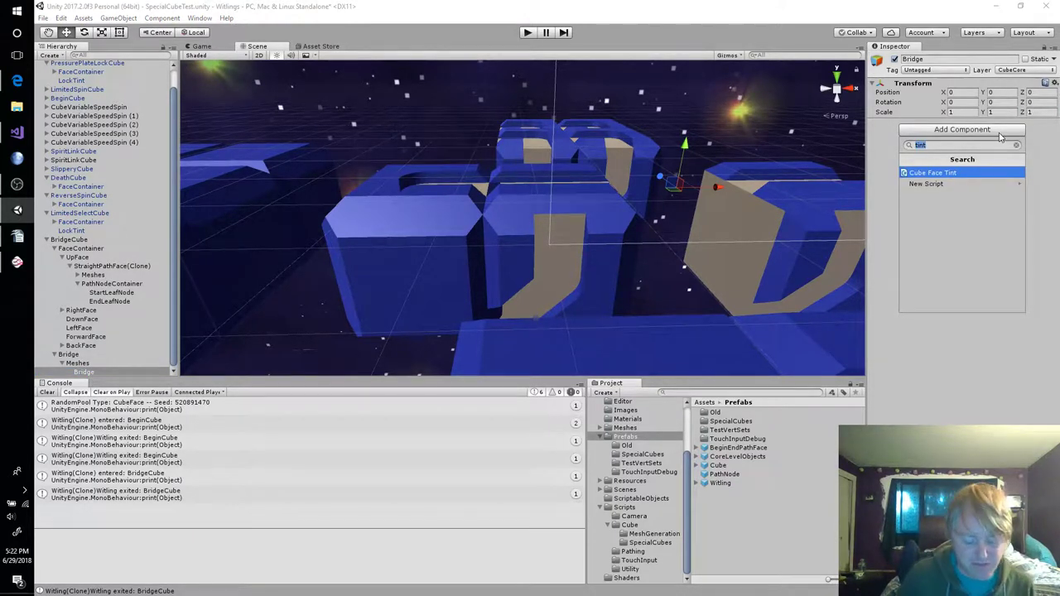
pyautogui.write('mesh f')
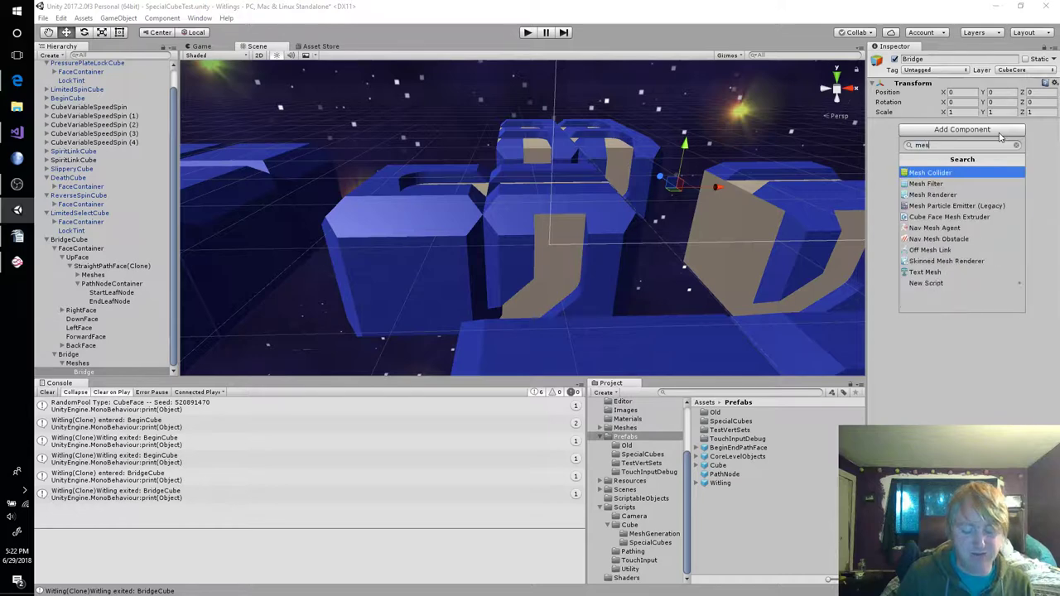
pyautogui.press('Return')
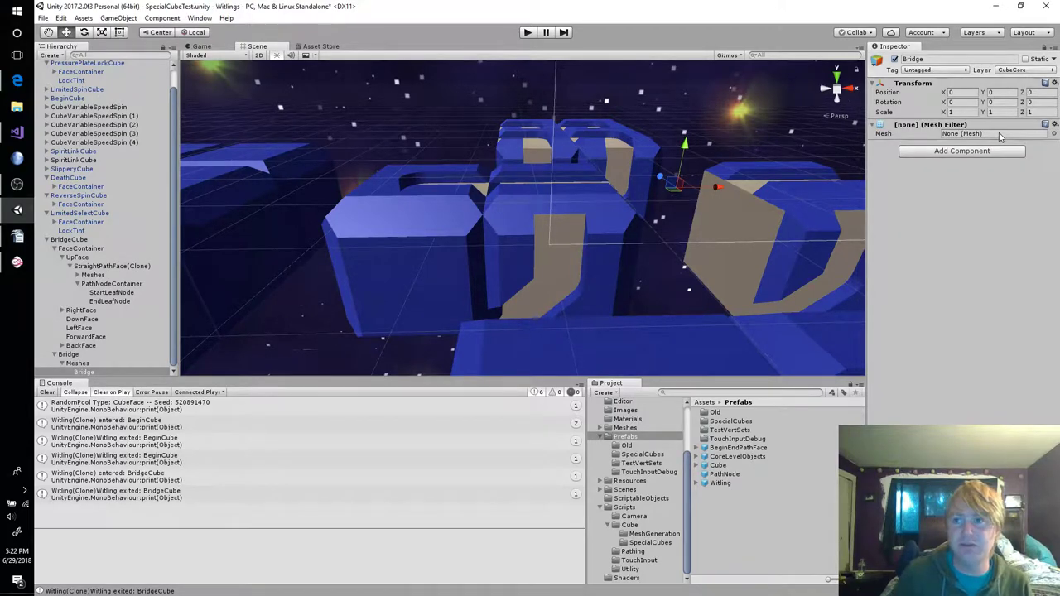
pyautogui.click(1053, 134)
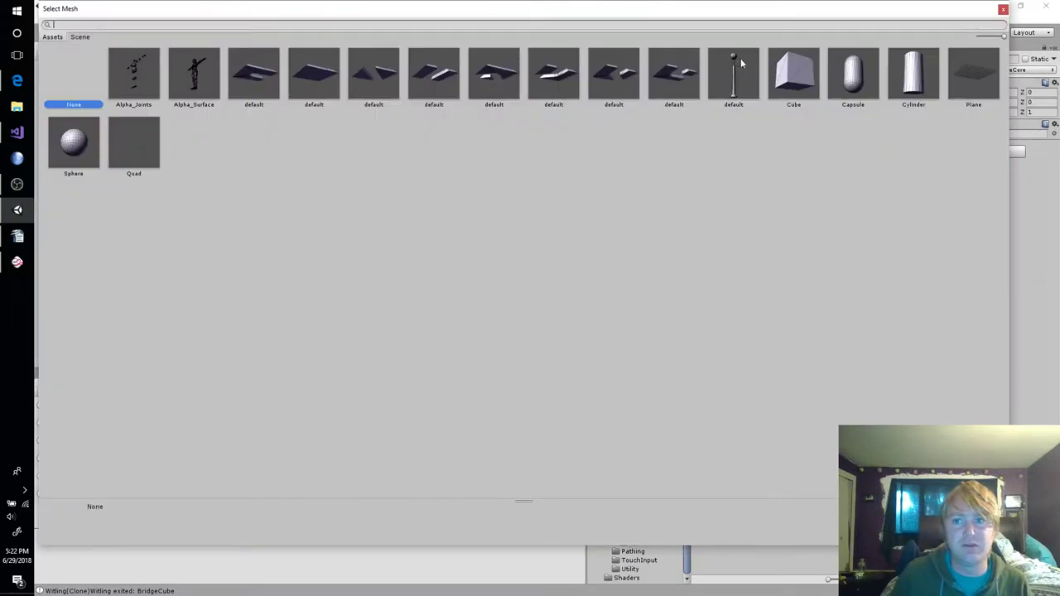
pyautogui.doubleClick(792, 74)
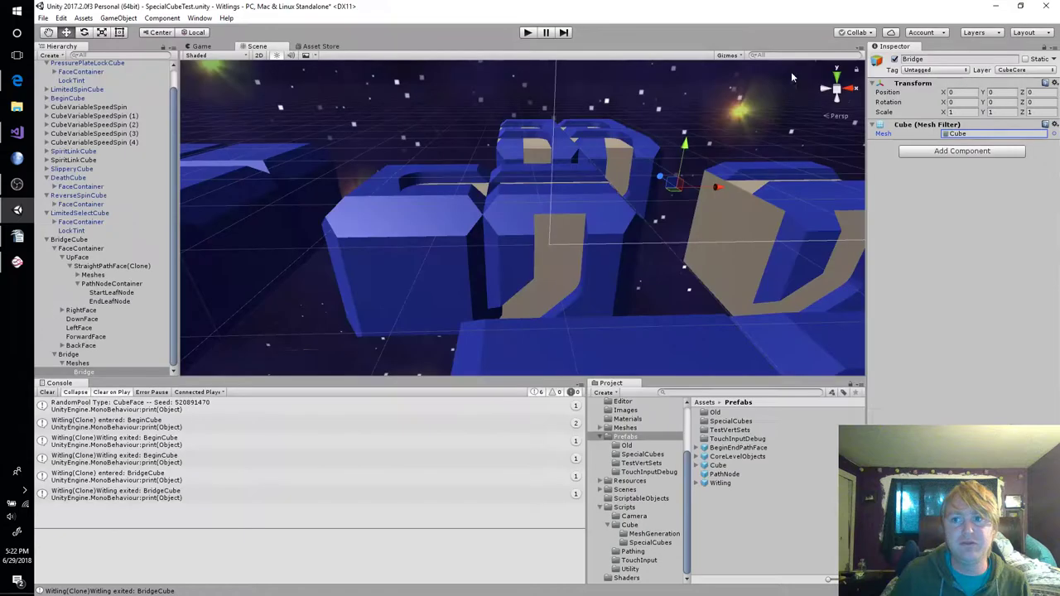
# Add a Mesh Renderer with CubeCoreMat assigned to Element 0
pyautogui.click(977, 156)
pyautogui.write('meshren')
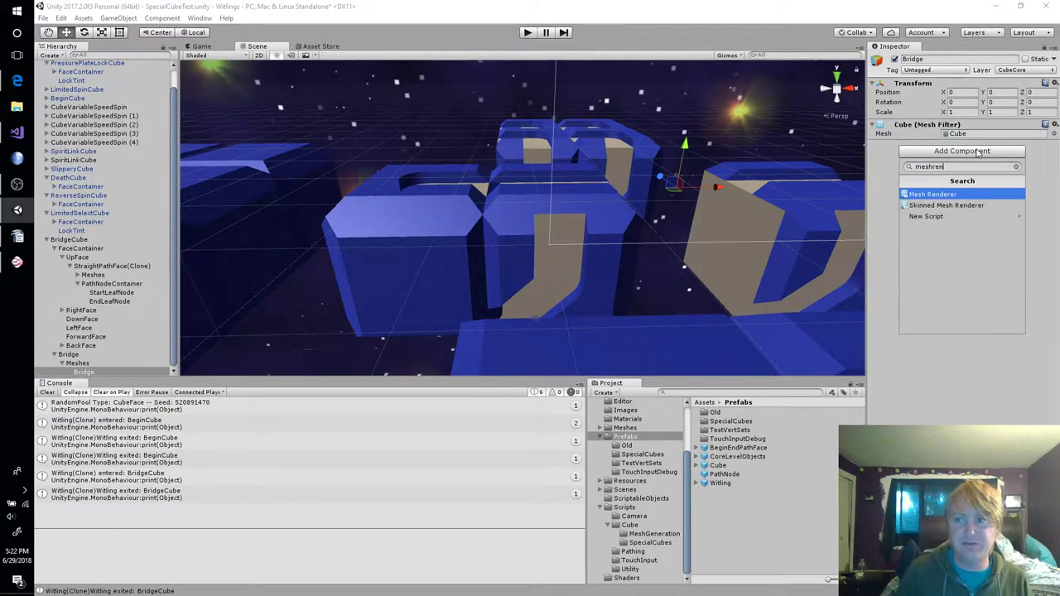
pyautogui.press('Return')
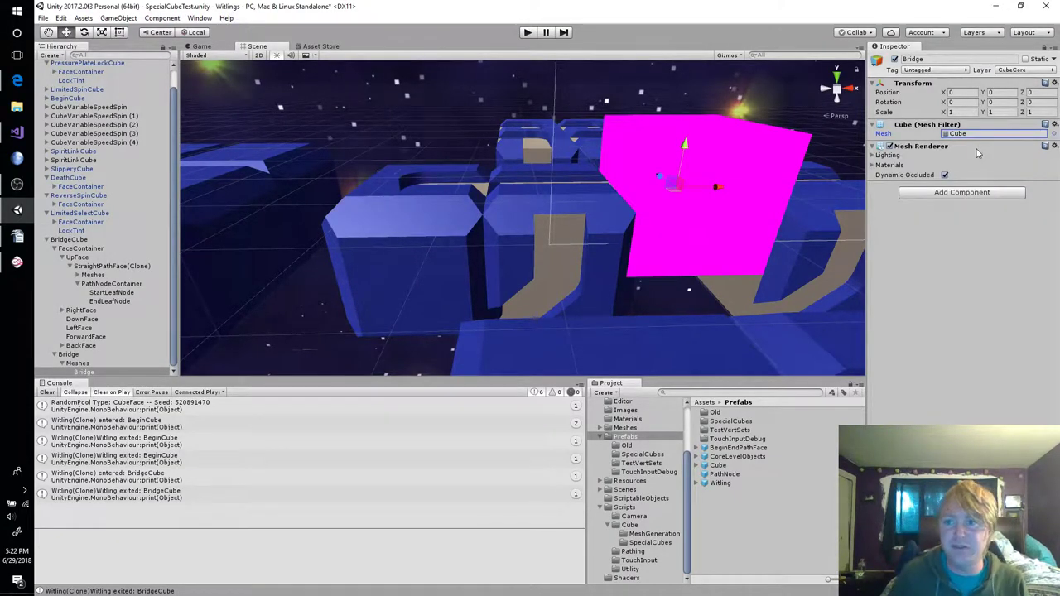
pyautogui.click(874, 165)
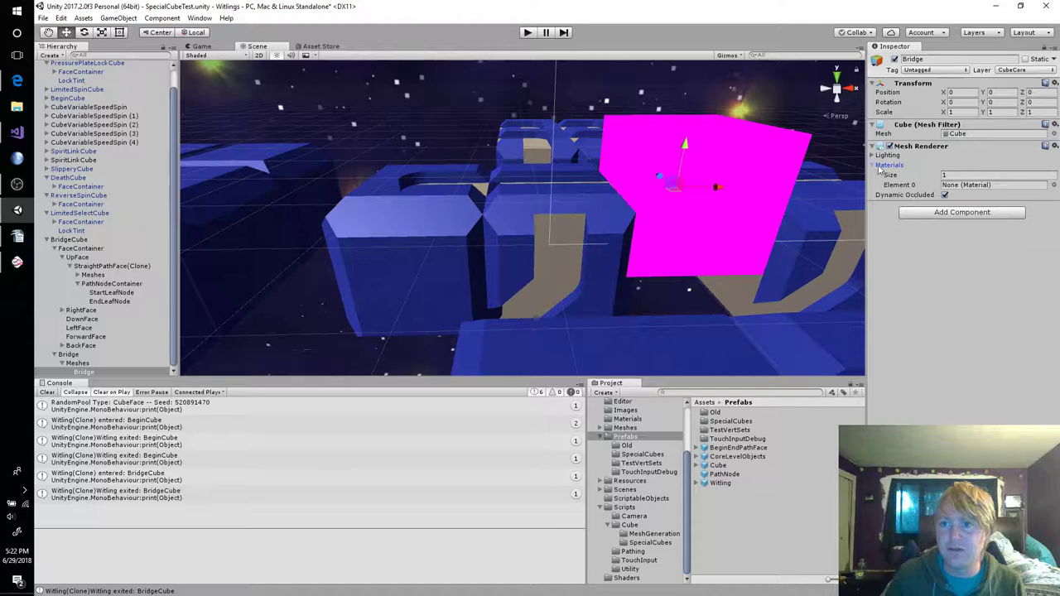
pyautogui.click(1053, 186)
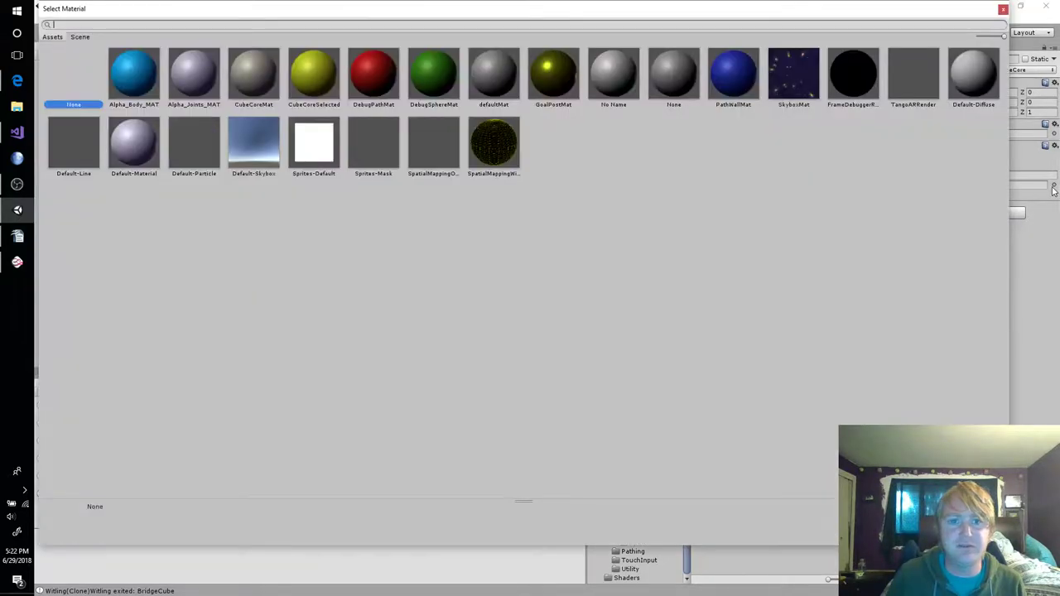
pyautogui.doubleClick(255, 73)
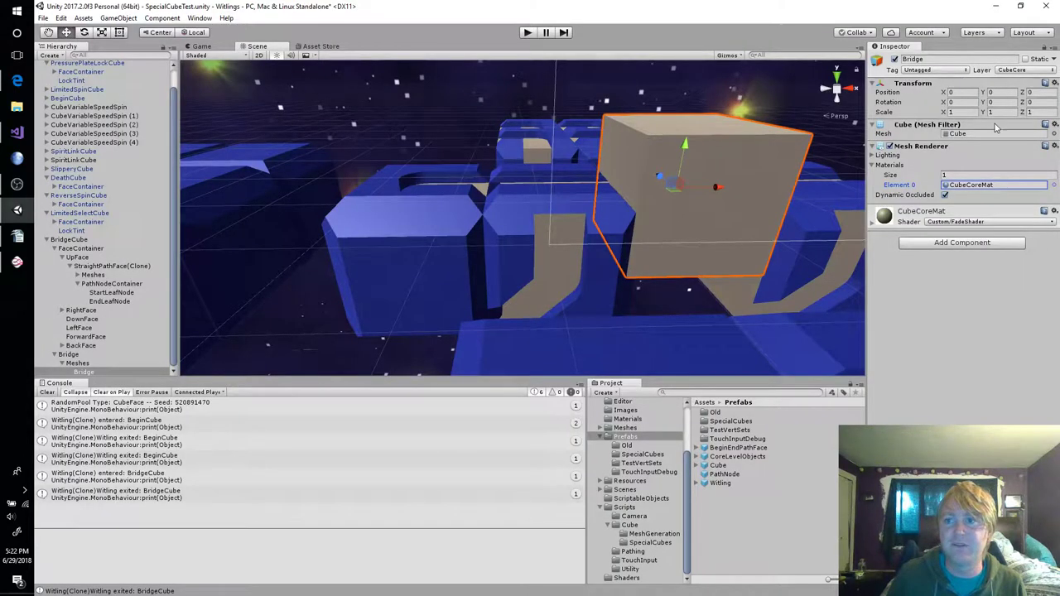
# Flatten the Bridge into a slab with Y scale 0.05 and Z scale 0.34
pyautogui.click(1000, 112)
pyautogui.write('0.05')
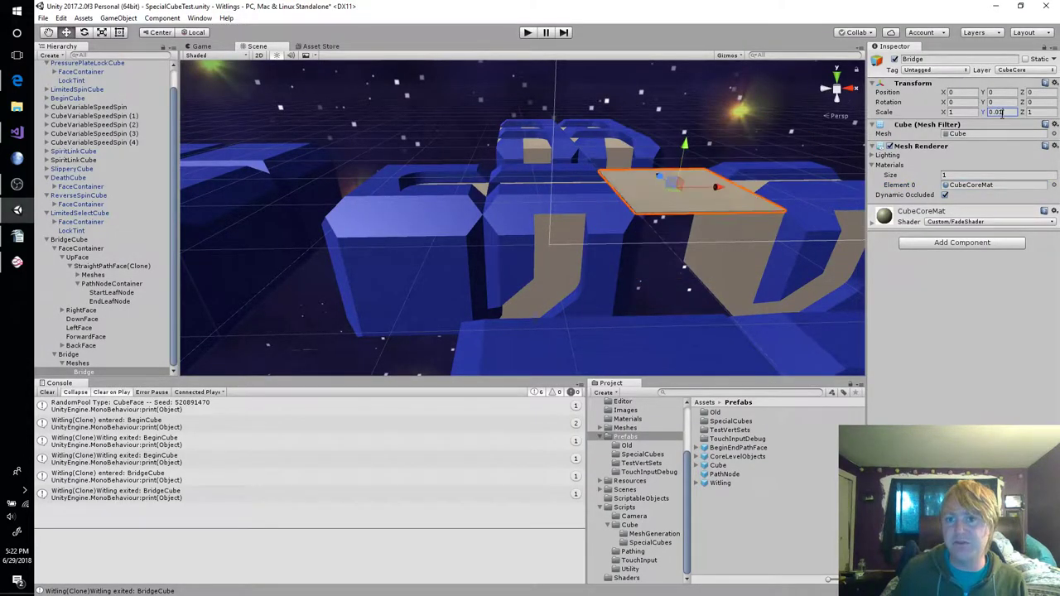
pyautogui.press('Tab')
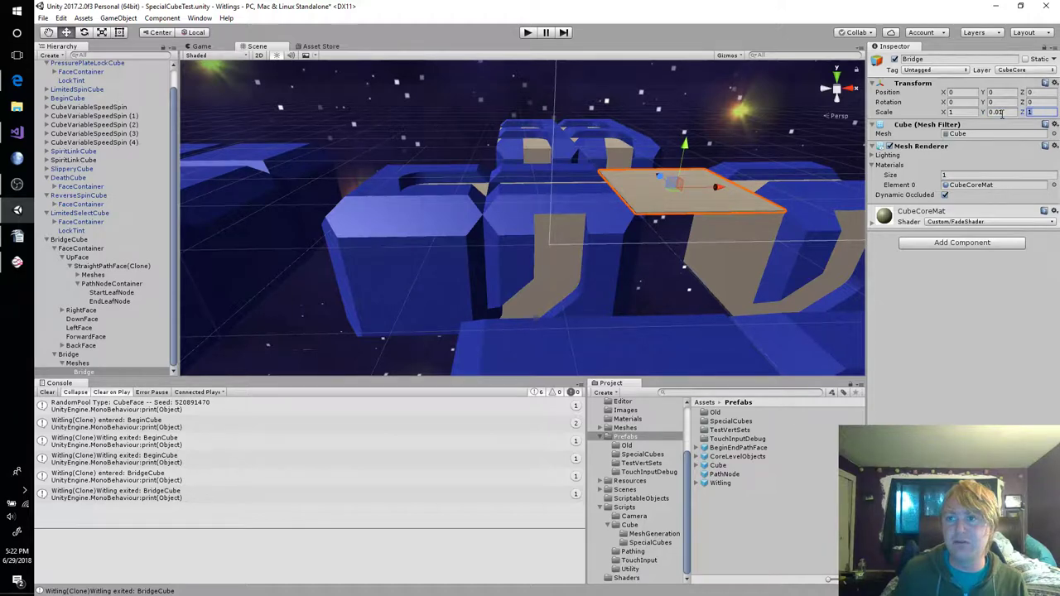
pyautogui.write('0.34')
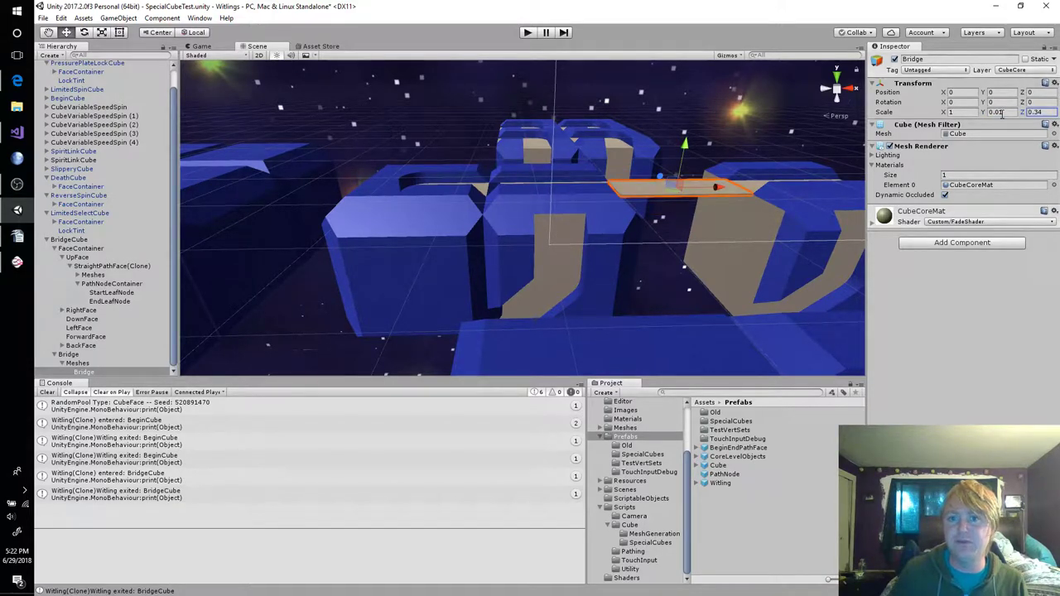
pyautogui.keyDown('alt'); pyautogui.moveTo(742, 206); pyautogui.dragTo(637, 249); pyautogui.keyUp('alt')
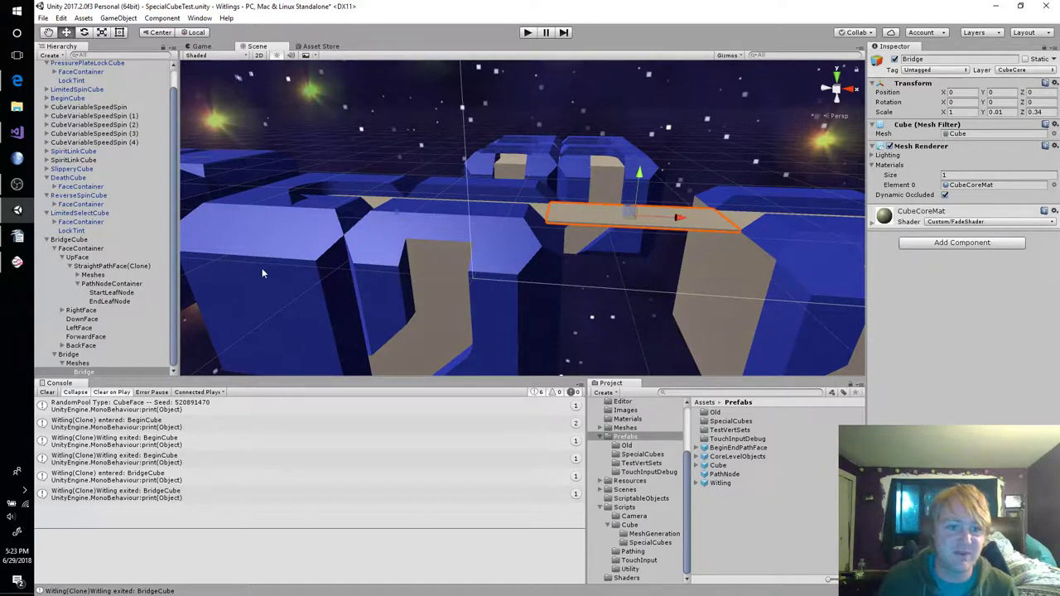
# Create an empty child of Bridge named PathNodeContainer
pyautogui.rightClick(71, 355)
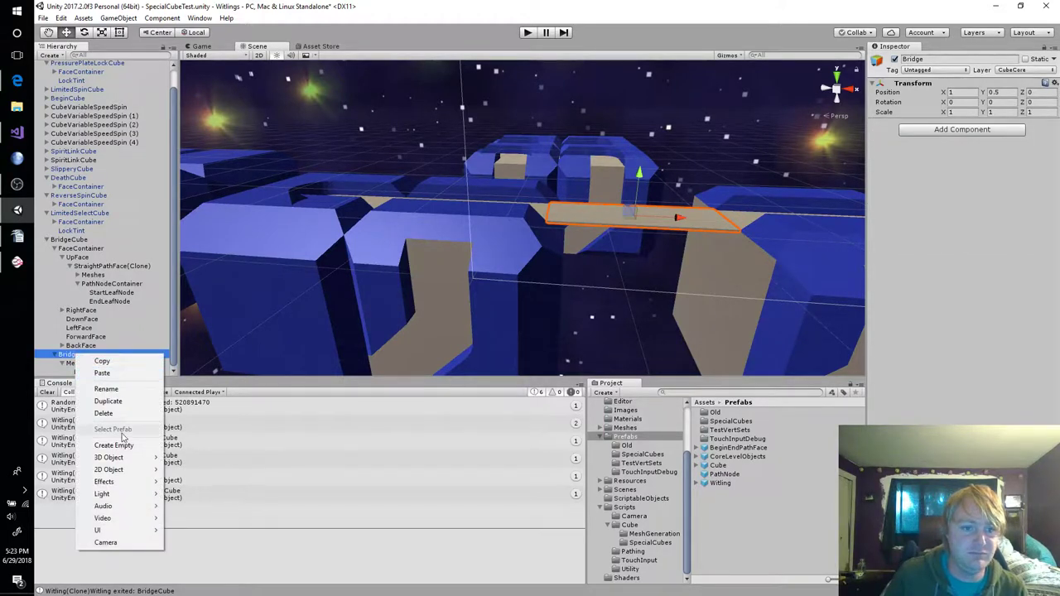
pyautogui.click(114, 445)
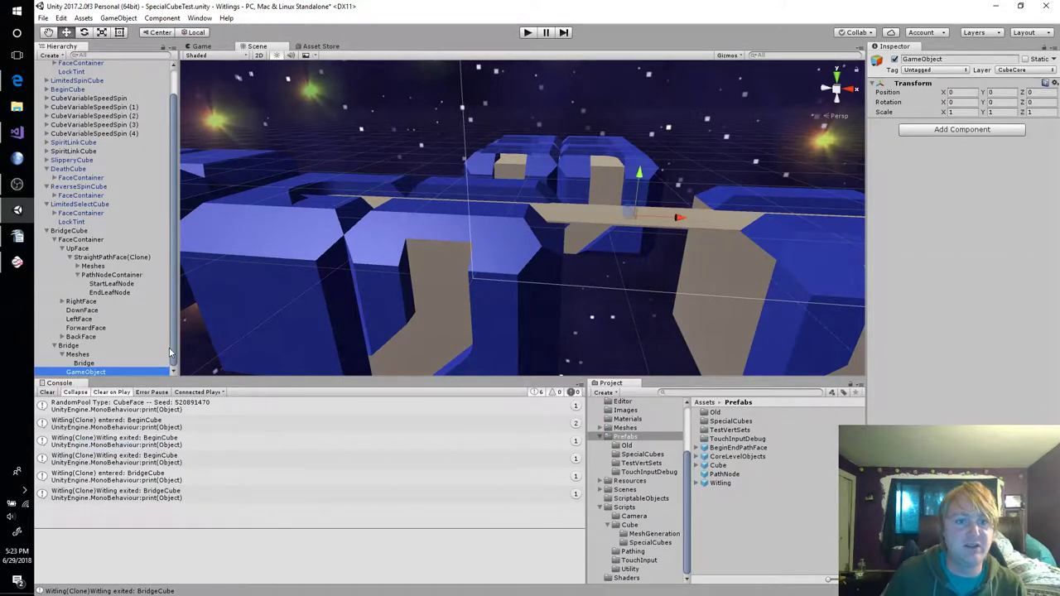
pyautogui.press('F2')
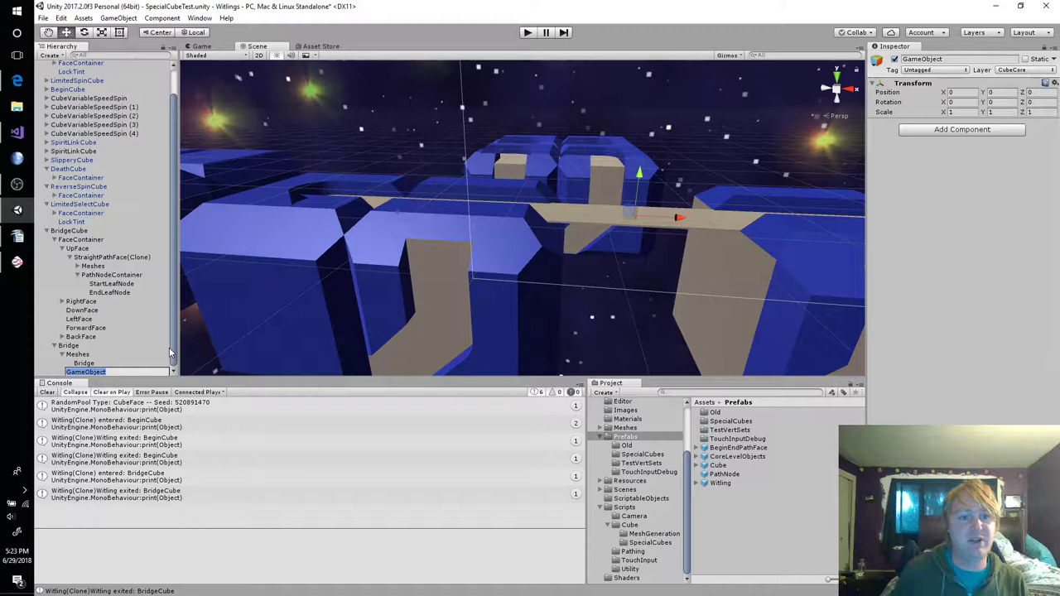
pyautogui.write('PathNodeContainer')
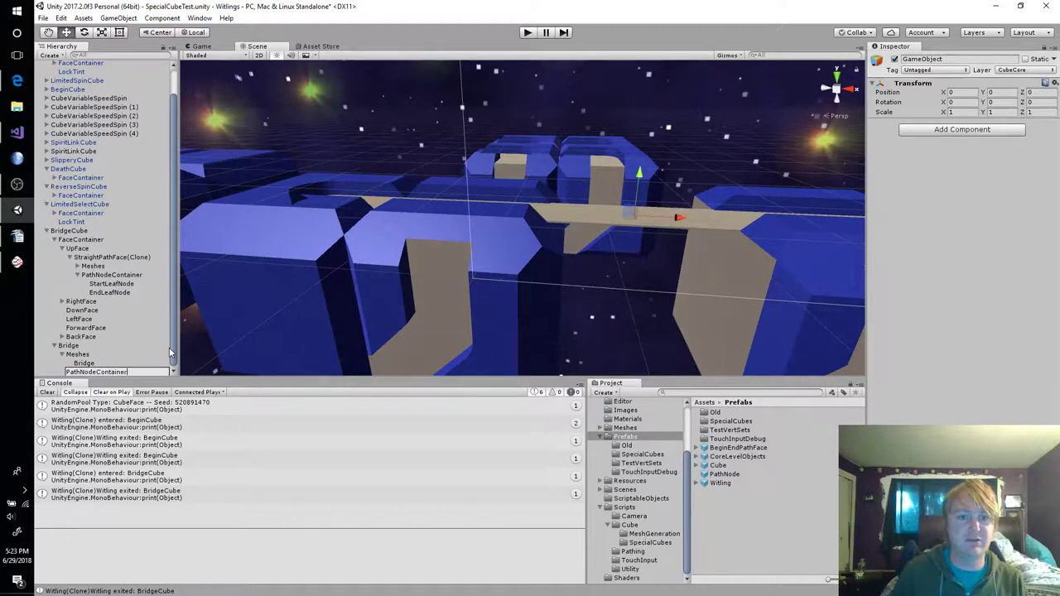
pyautogui.press('Return')
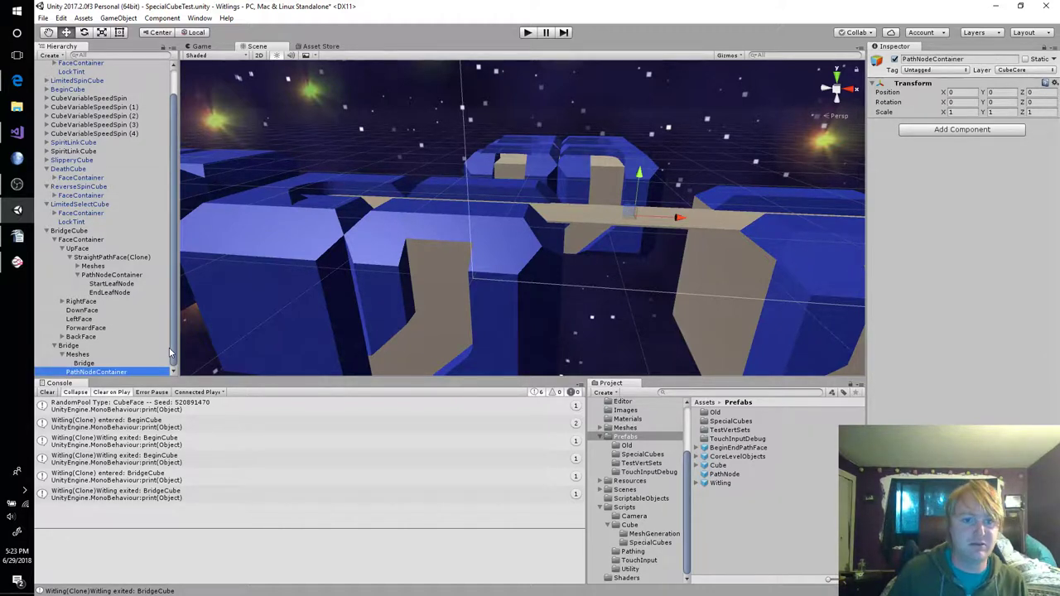
# Duplicate StartLeafNode and EndLeafNode into Bridge's PathNodeContainer
pyautogui.click(116, 284)
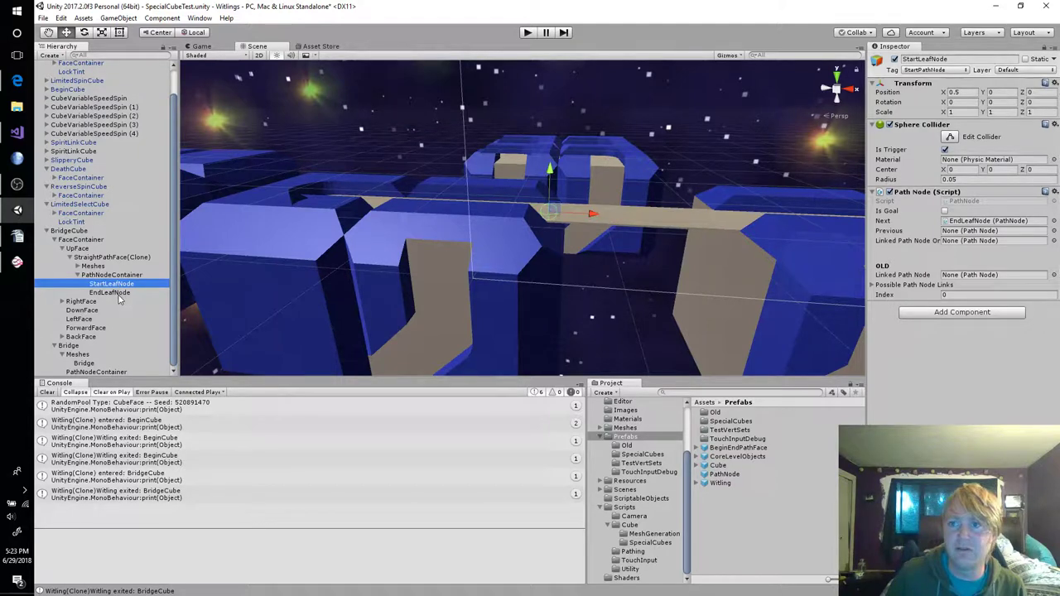
pyautogui.click(116, 294)
pyautogui.click(120, 284)
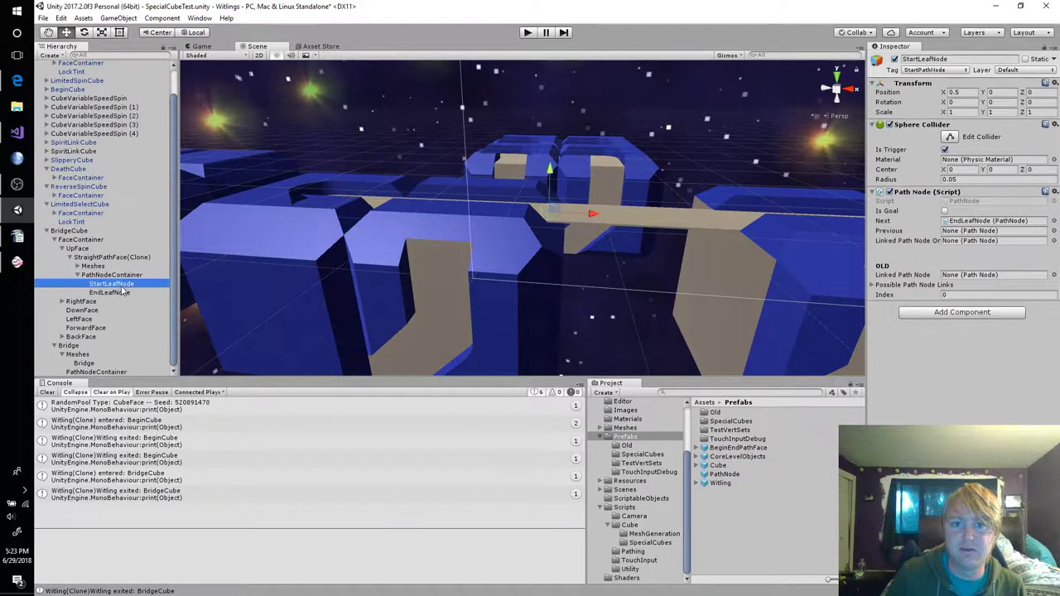
pyautogui.click(121, 293)
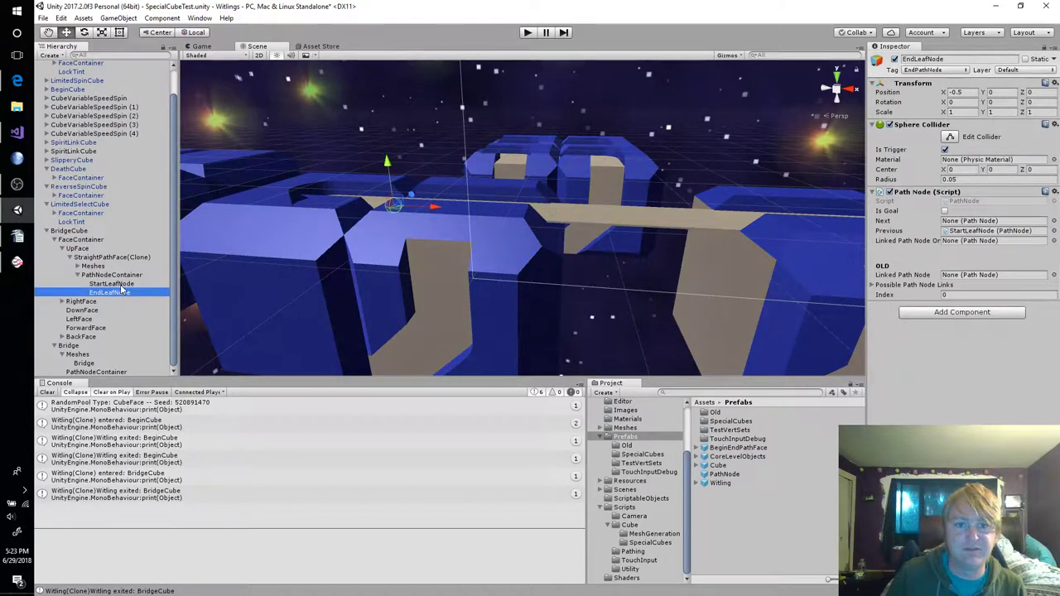
pyautogui.keyDown('ctrl'); pyautogui.click(120, 284); pyautogui.keyUp('ctrl')
pyautogui.hotkey('ctrl', 'd')
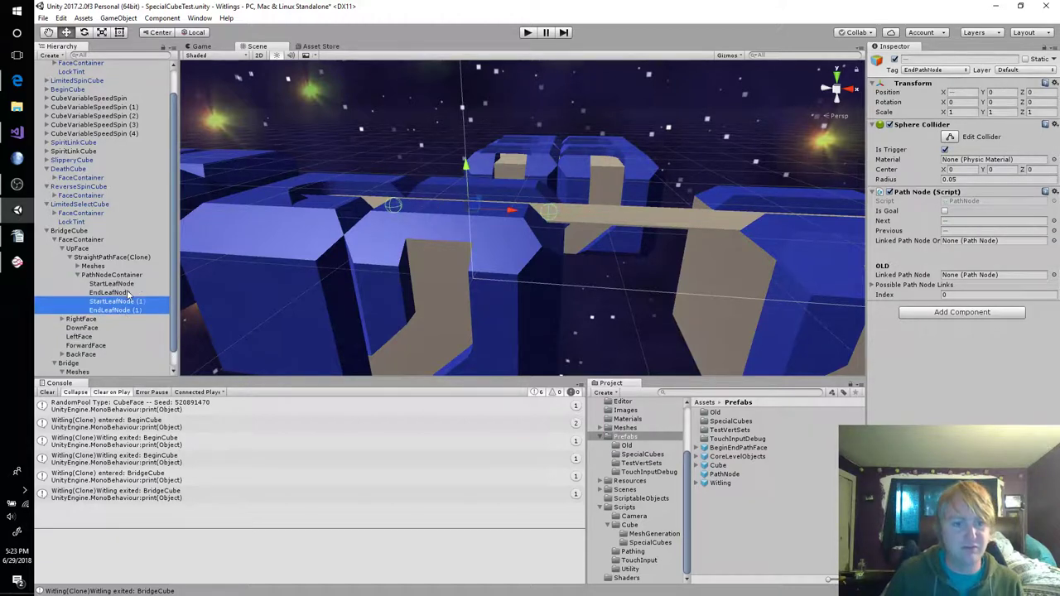
pyautogui.moveTo(121, 290); pyautogui.dragTo(112, 375)
# Slide the duplicated leaf nodes onto the bridge slab
pyautogui.click(111, 364)
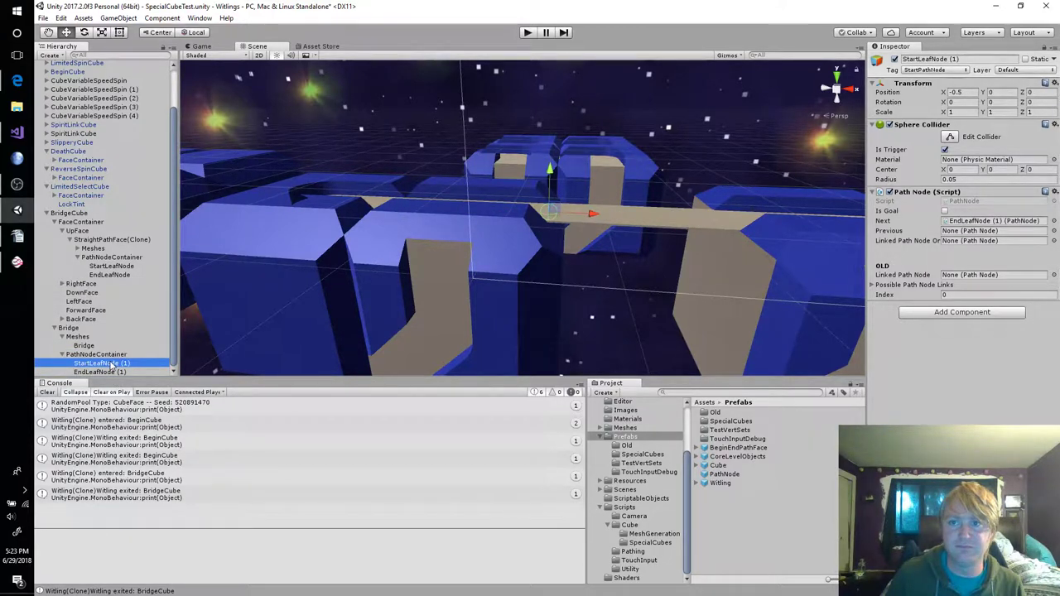
pyautogui.click(111, 372)
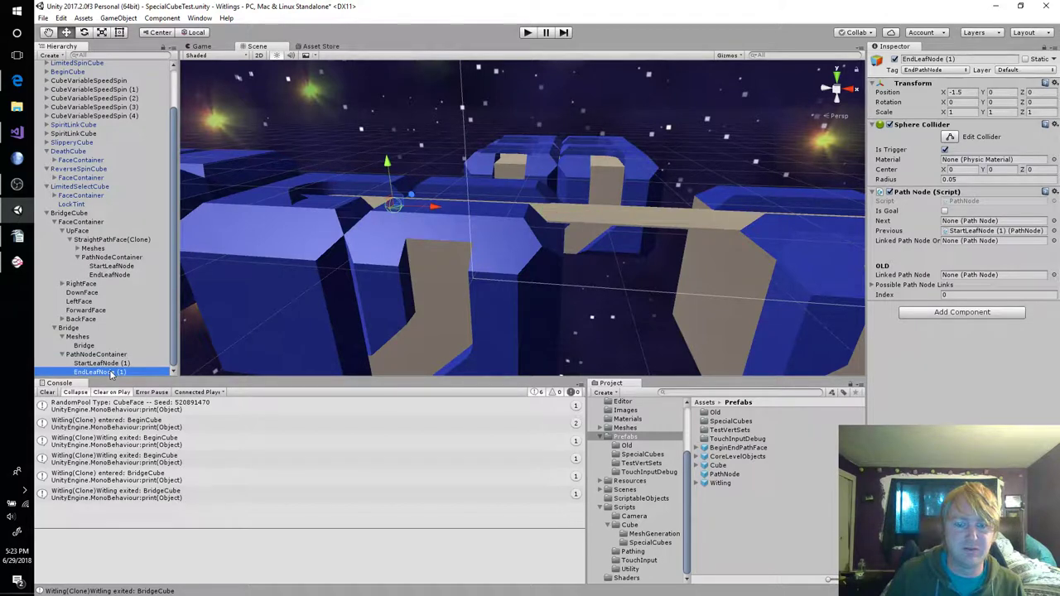
pyautogui.keyDown('shift'); pyautogui.click(101, 363); pyautogui.keyUp('shift')
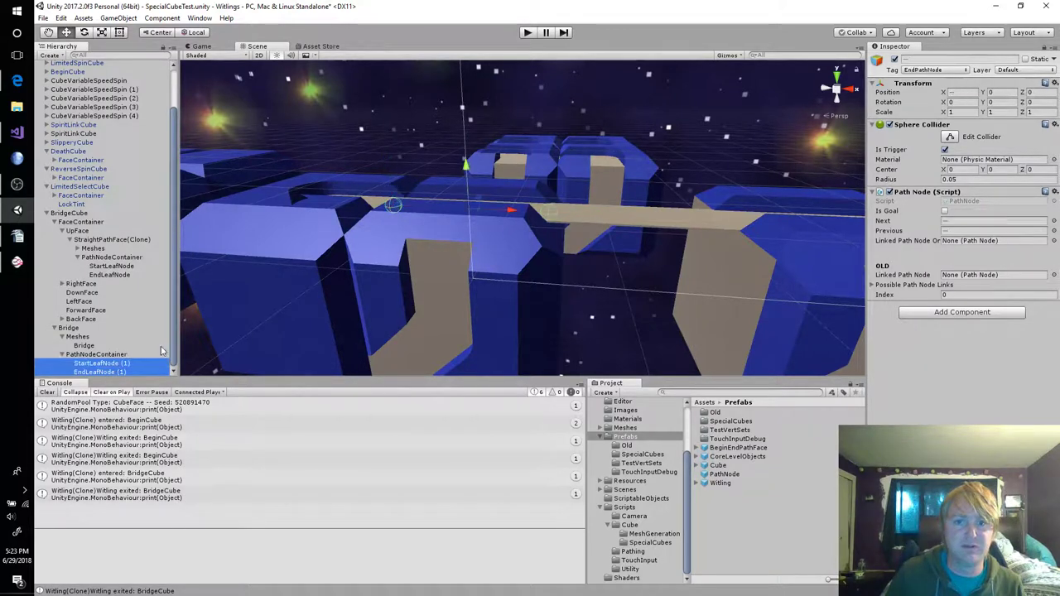
pyautogui.click(521, 214)
pyautogui.moveTo(524, 217); pyautogui.dragTo(636, 223)
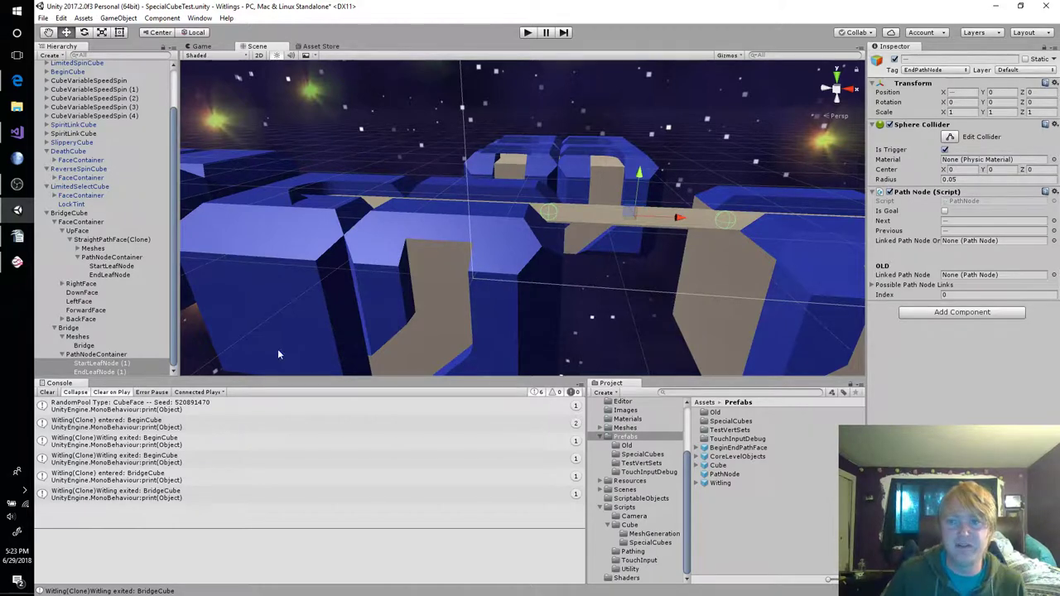
# Rename the copies to StartLeafNode and EndLeafNode, dropping the (1) suffix
pyautogui.click(120, 363)
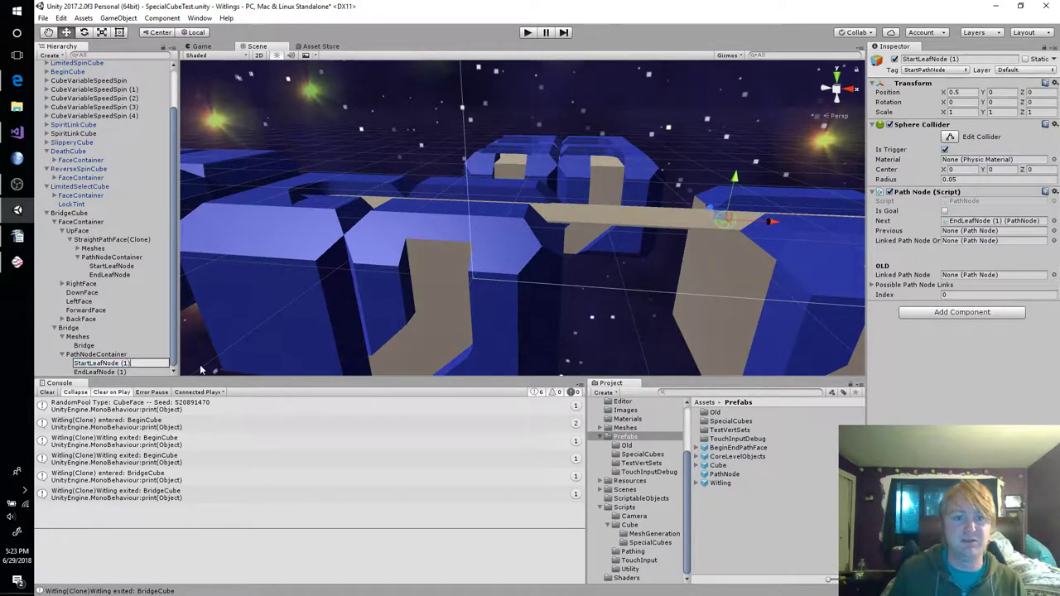
pyautogui.press('Down')
pyautogui.press('F2')
pyautogui.press('End')
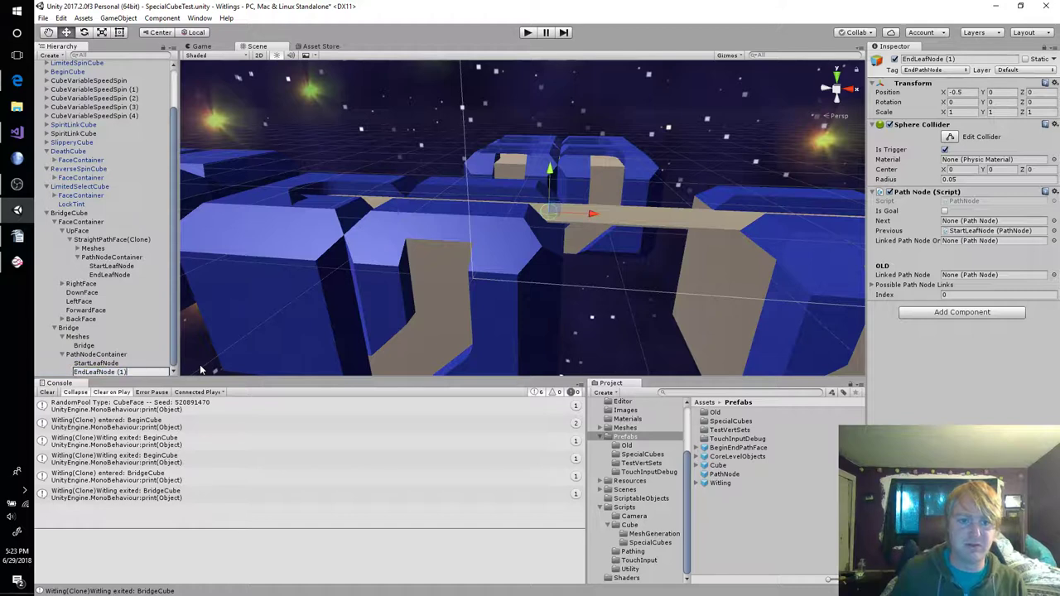
pyautogui.press('BackSpace')
pyautogui.press('BackSpace')
pyautogui.press('BackSpace')
pyautogui.press('BackSpace')
pyautogui.press('Return')
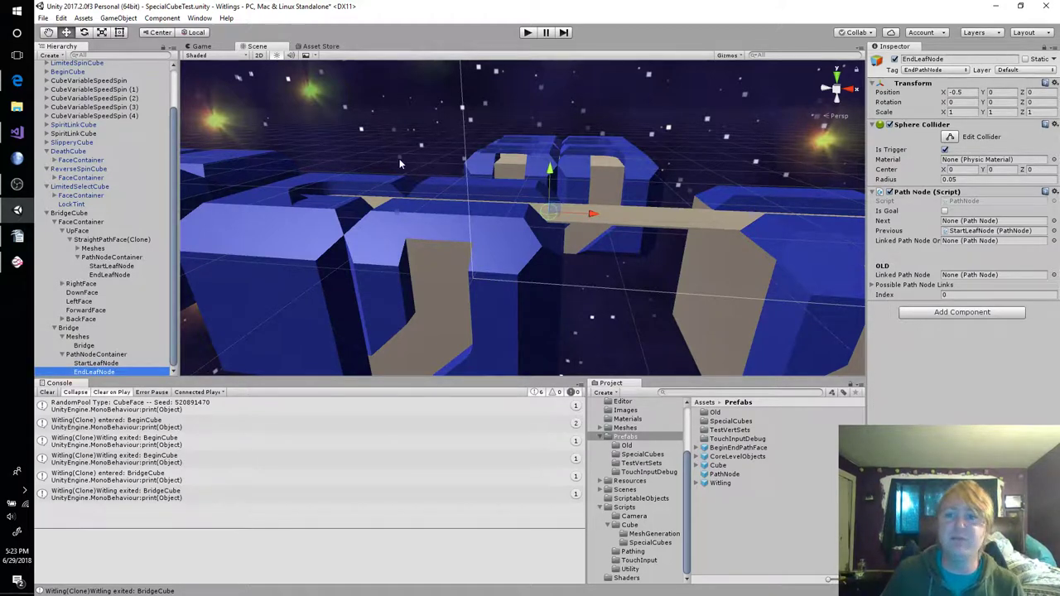
# Play the scene, inspect the NullReferenceException and StartLeafNode, and open the failing PathNode.cs line
pyautogui.click(527, 32)
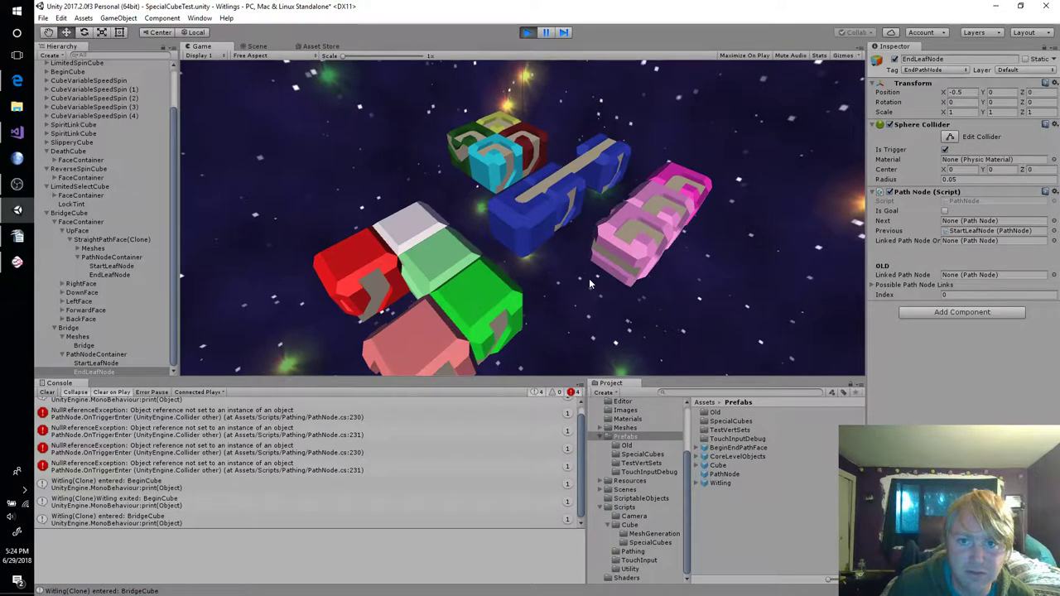
pyautogui.scroll(1, 281, 454)
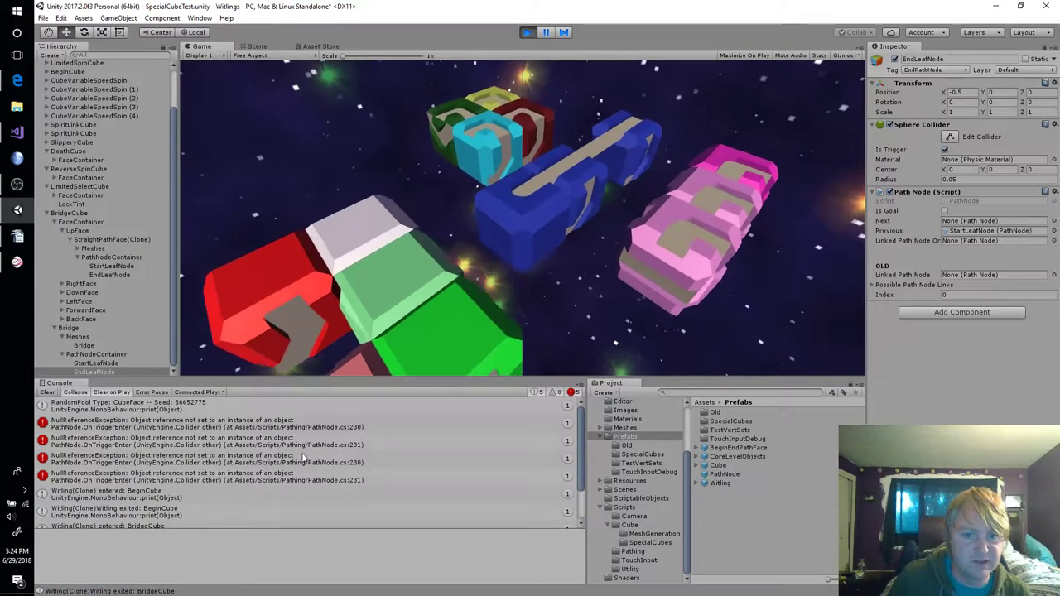
pyautogui.click(318, 425)
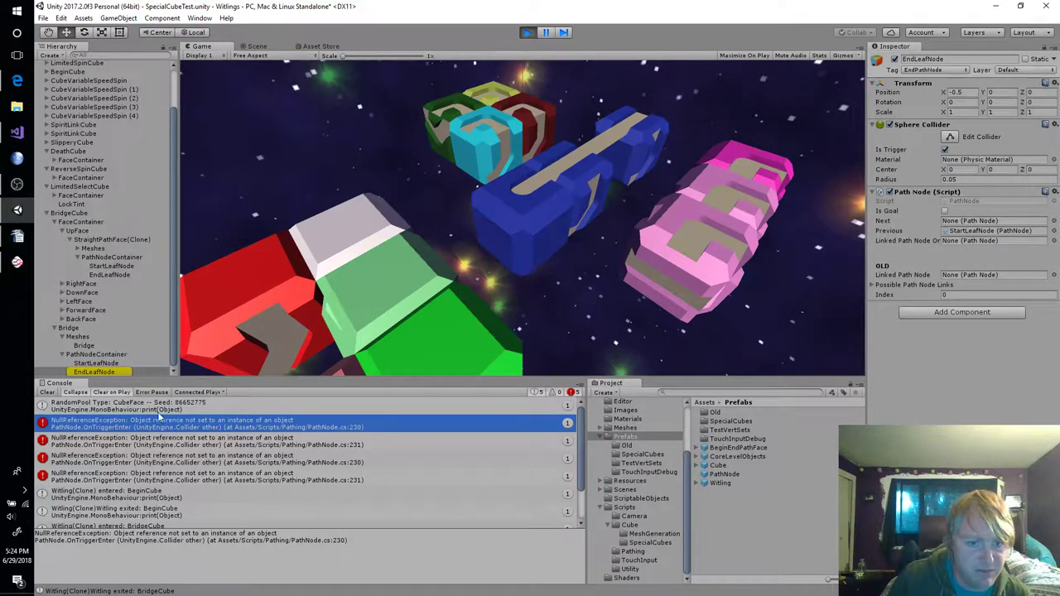
pyautogui.click(120, 363)
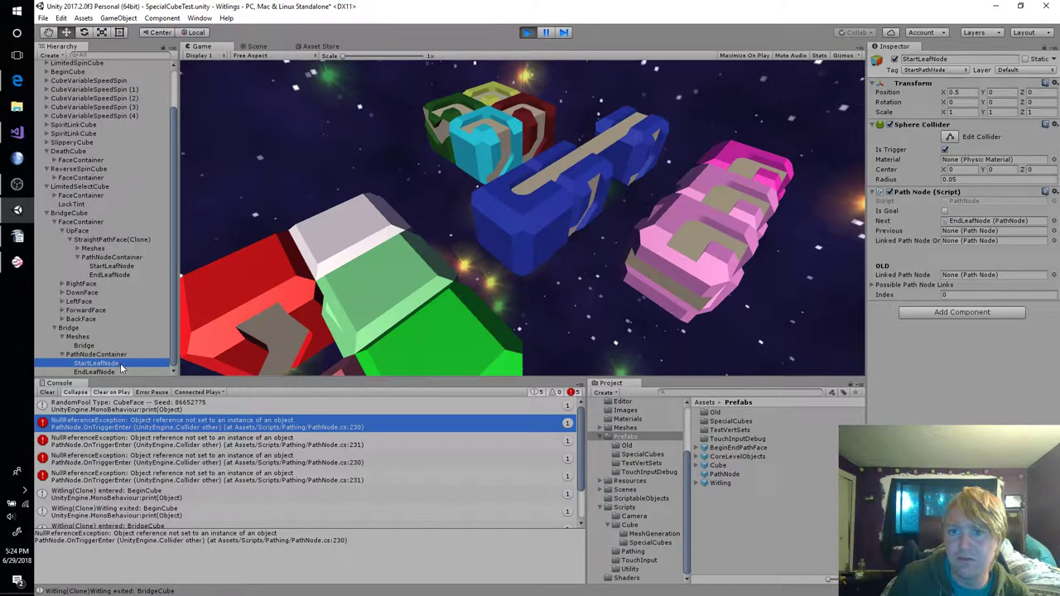
pyautogui.doubleClick(202, 423)
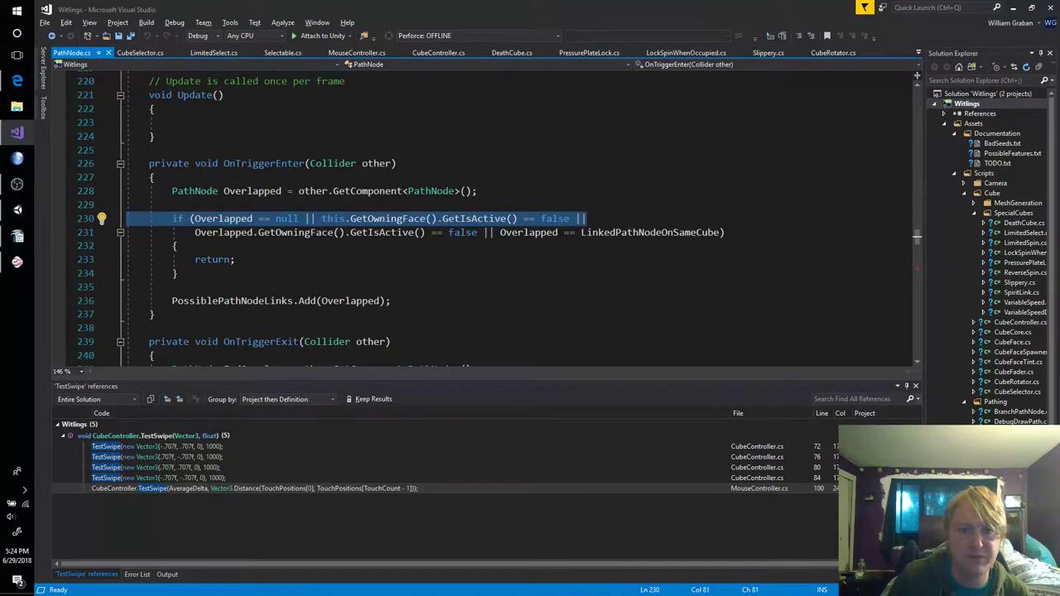
# Inspect the GetOwningFace call on PathNode.cs line 230, then return to Unity
pyautogui.click(423, 220)
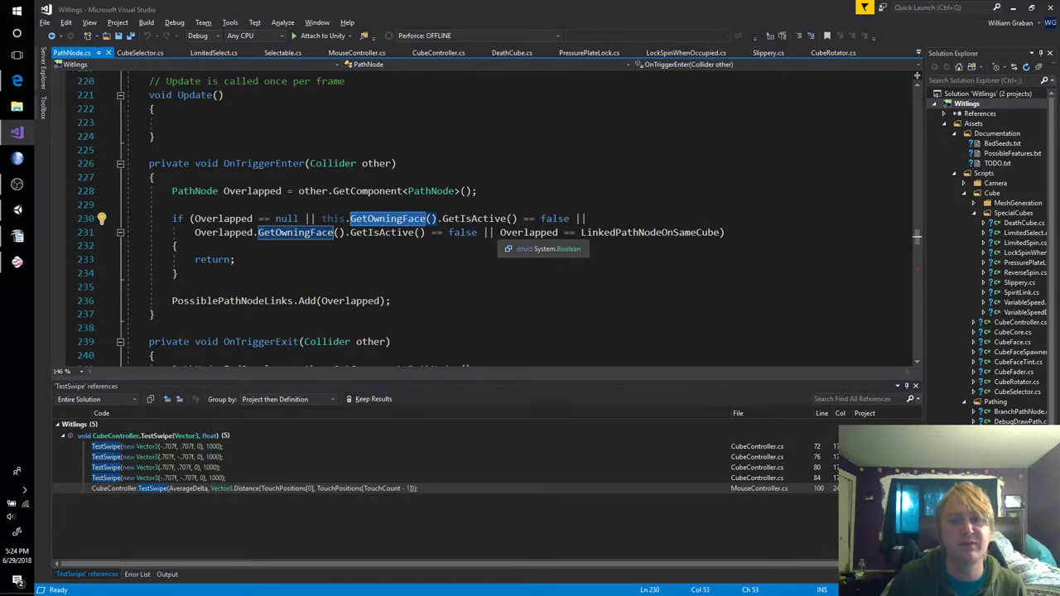
pyautogui.hotkey('alt', 'Tab')
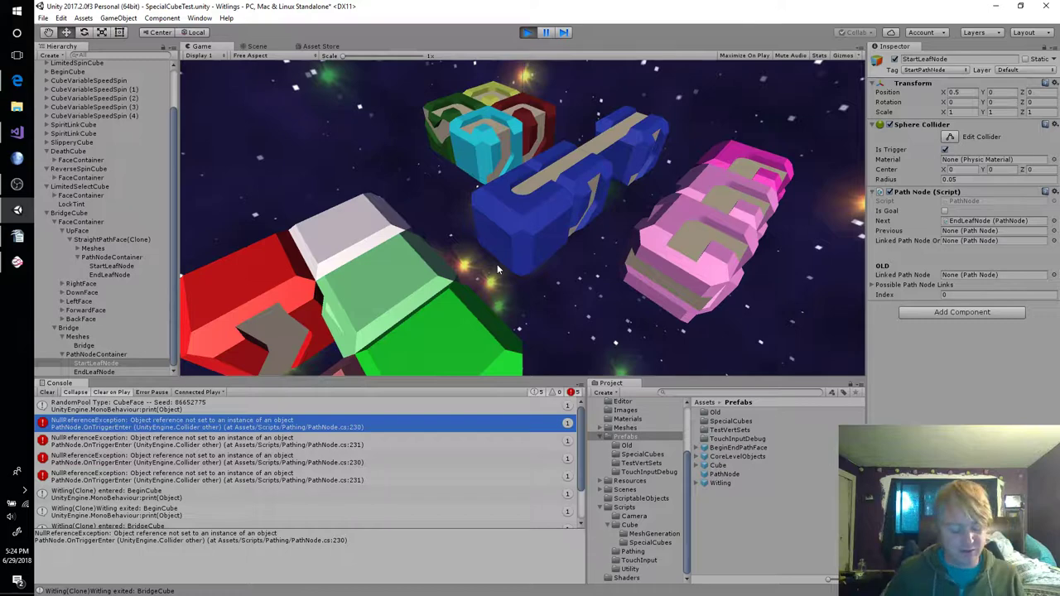
# Switch back to Visual Studio showing PathNode.cs at line 230
pyautogui.hotkey('alt', 'Tab')
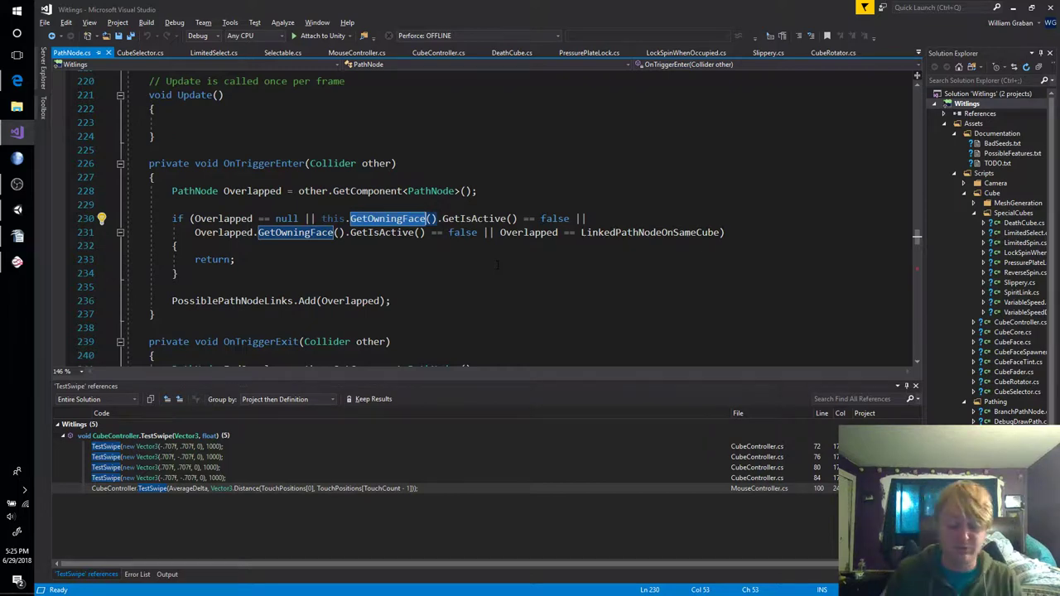
# Trace OwningFace from GetOwningFace through SetOwningFace to its caller in CubeFace.cs
pyautogui.press('F12')
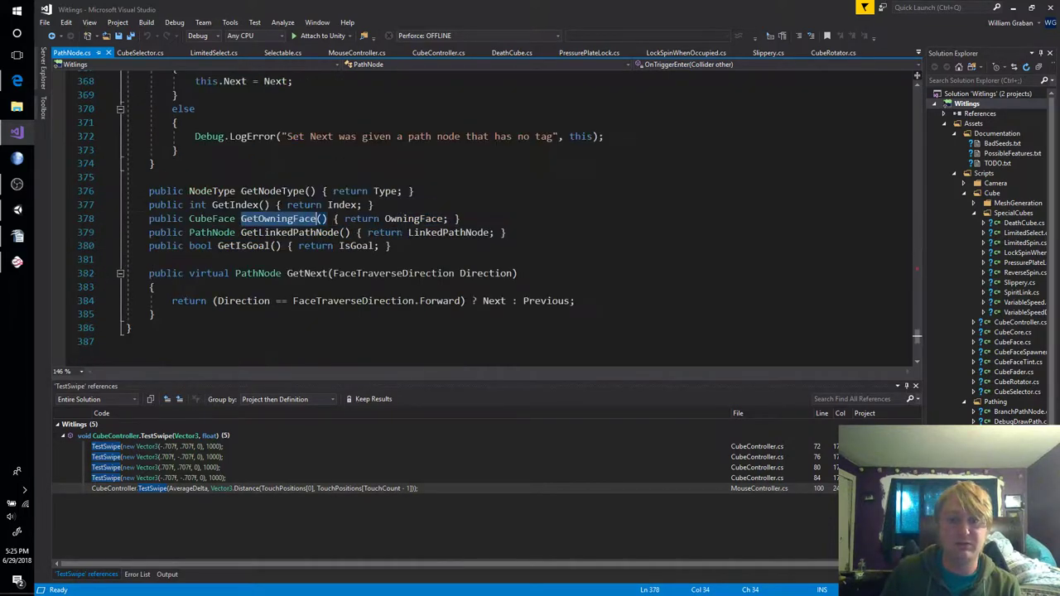
pyautogui.click(412, 219)
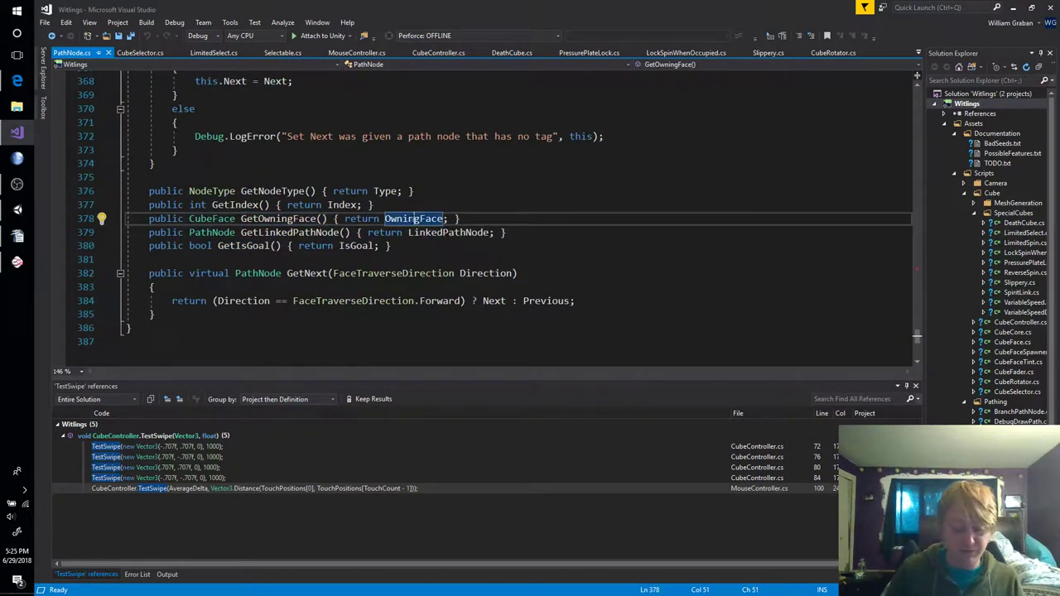
pyautogui.hotkey('shift', 'F12')
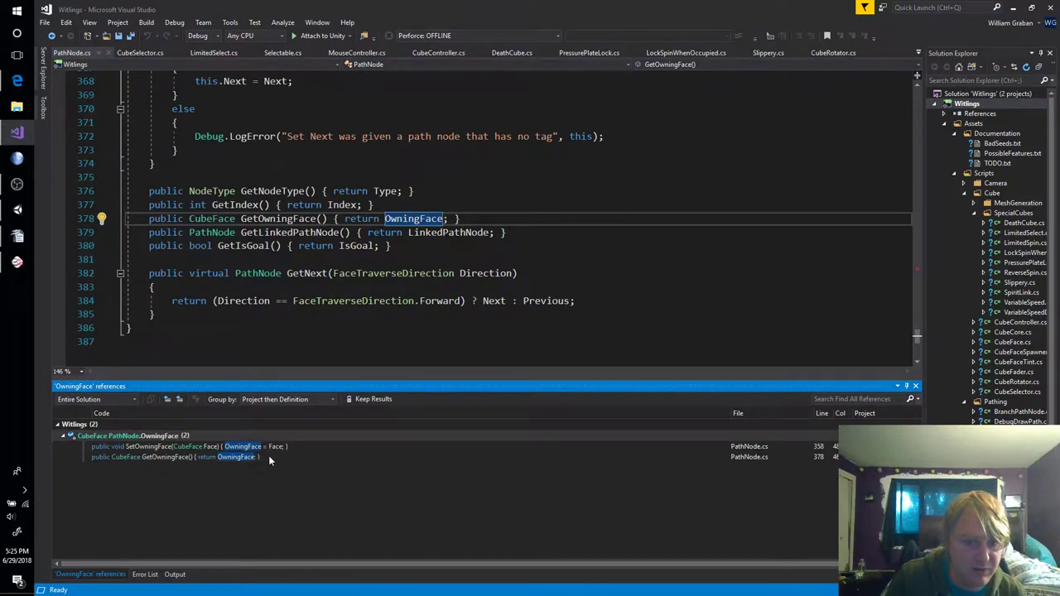
pyautogui.doubleClick(294, 445)
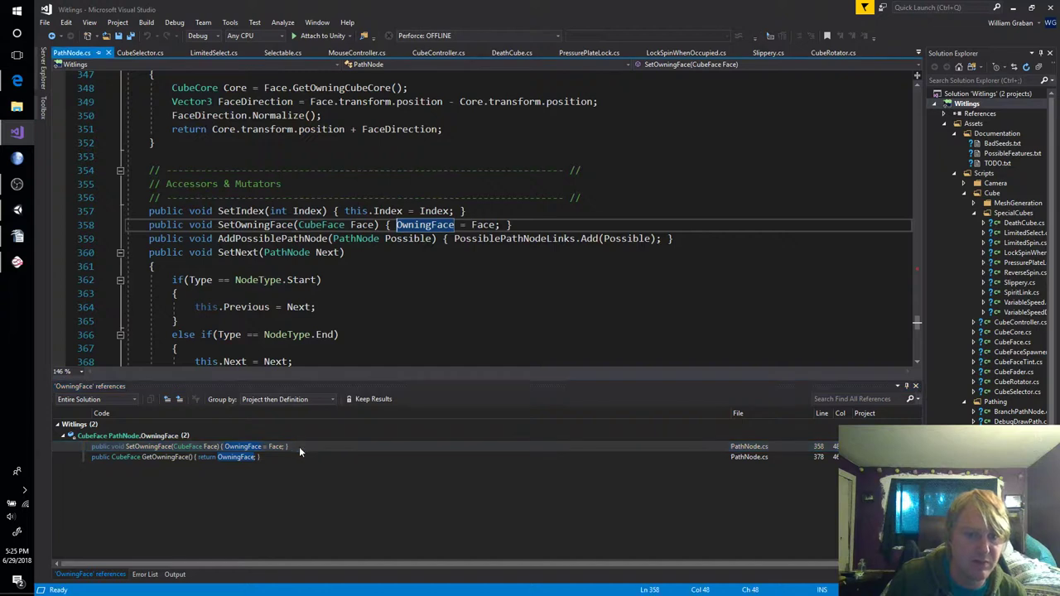
pyautogui.click(240, 224)
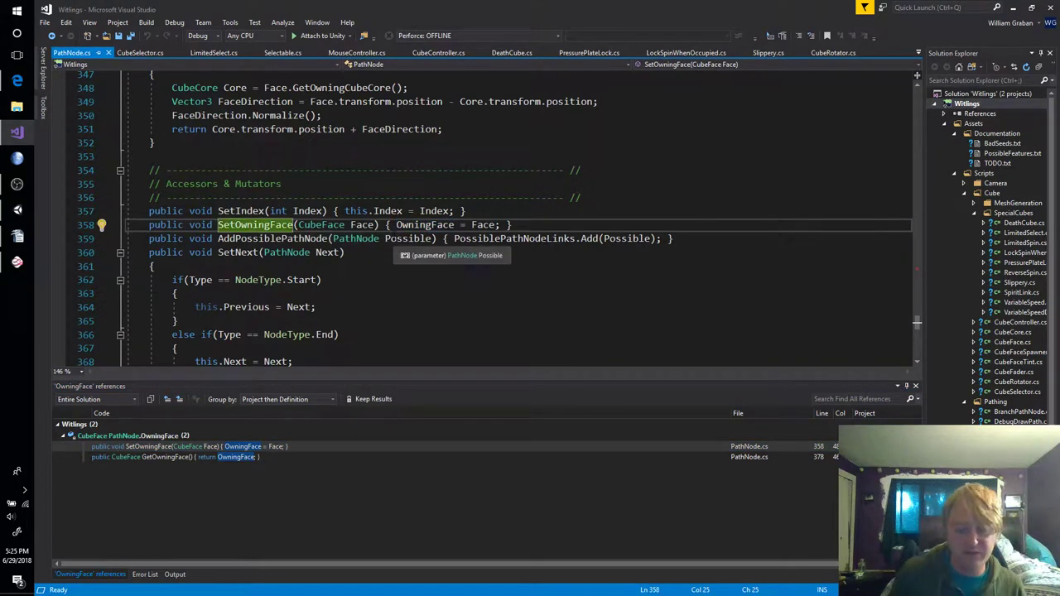
pyautogui.hotkey('shift', 'F12')
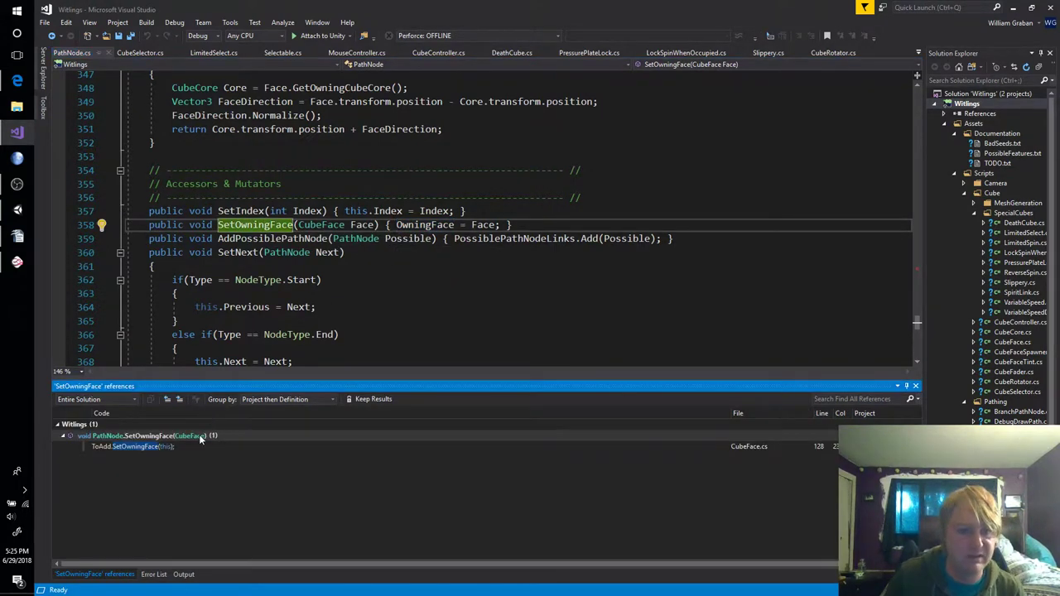
pyautogui.doubleClick(199, 445)
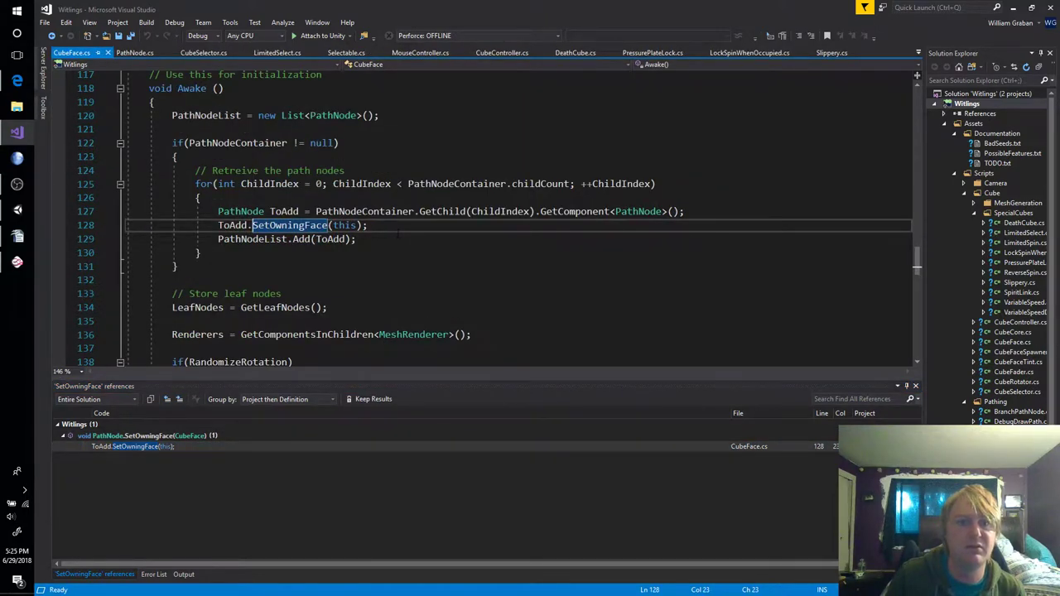
# Read through the path node loop in CubeFace.cs Awake, then return to Unity
pyautogui.click(398, 234)
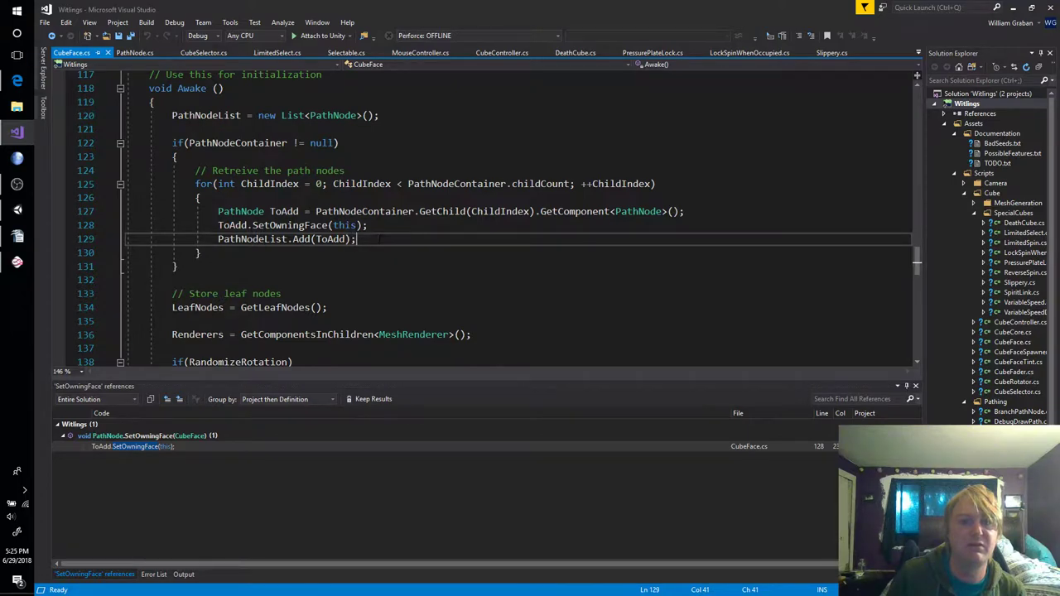
pyautogui.scroll(-4, 379, 238)
pyautogui.scroll(5, 379, 238)
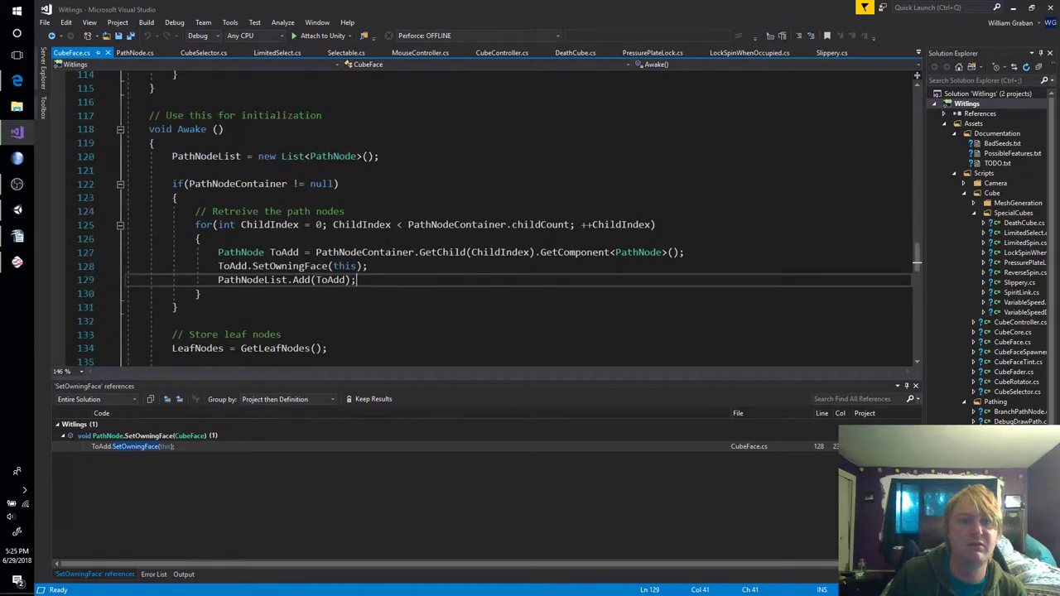
pyautogui.scroll(4, 386, 243)
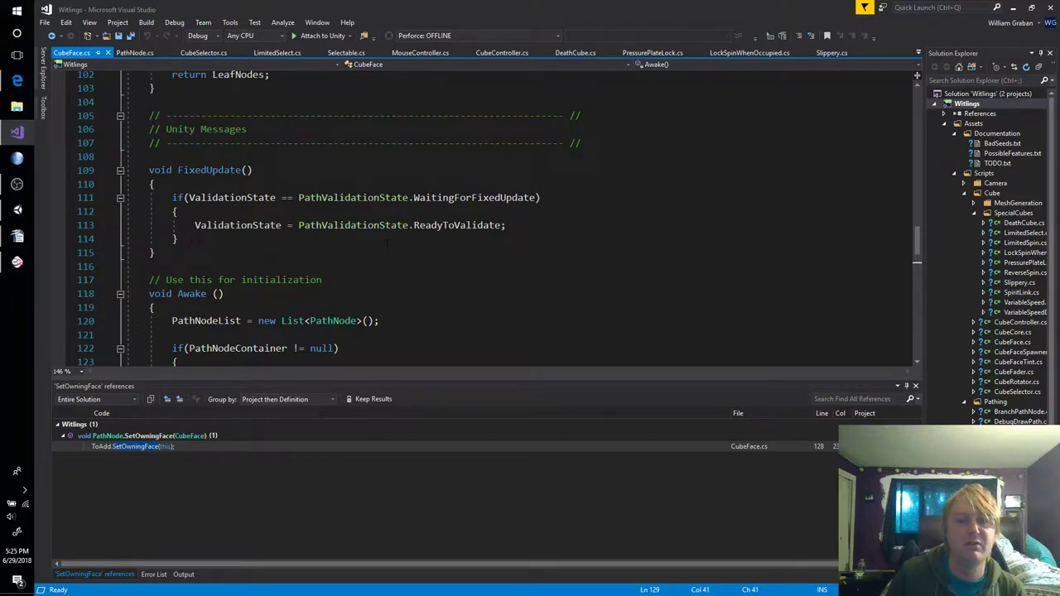
pyautogui.scroll(-5, 387, 243)
pyautogui.scroll(13, 387, 244)
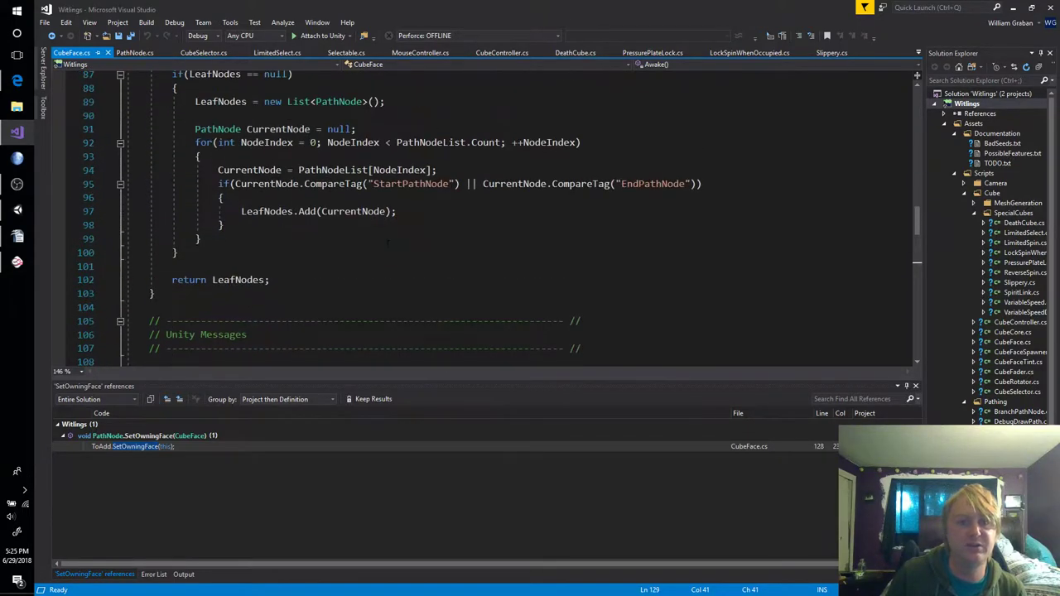
pyautogui.scroll(4, 388, 243)
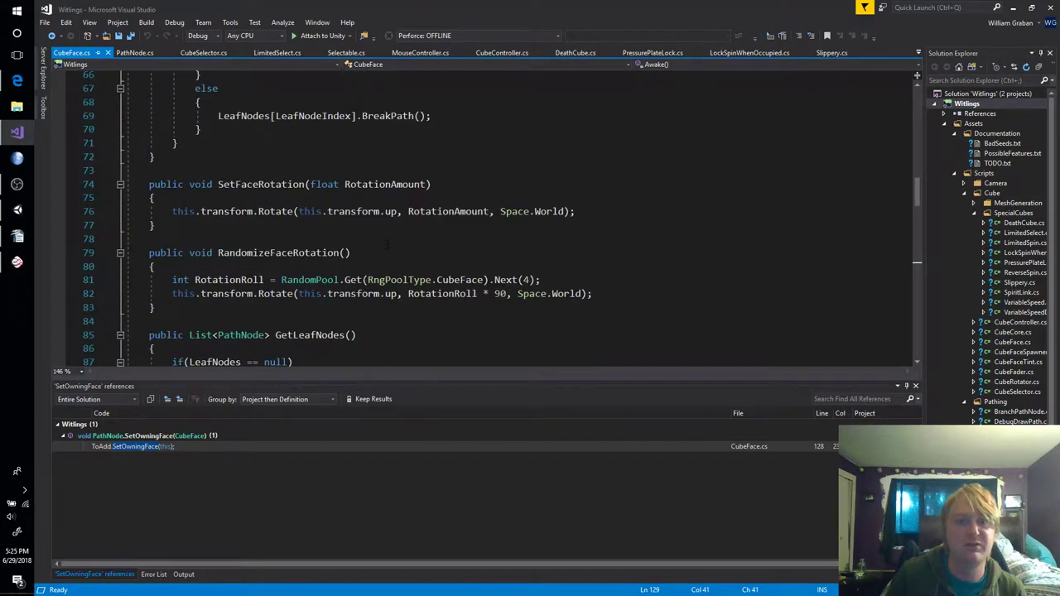
pyautogui.scroll(13, 387, 243)
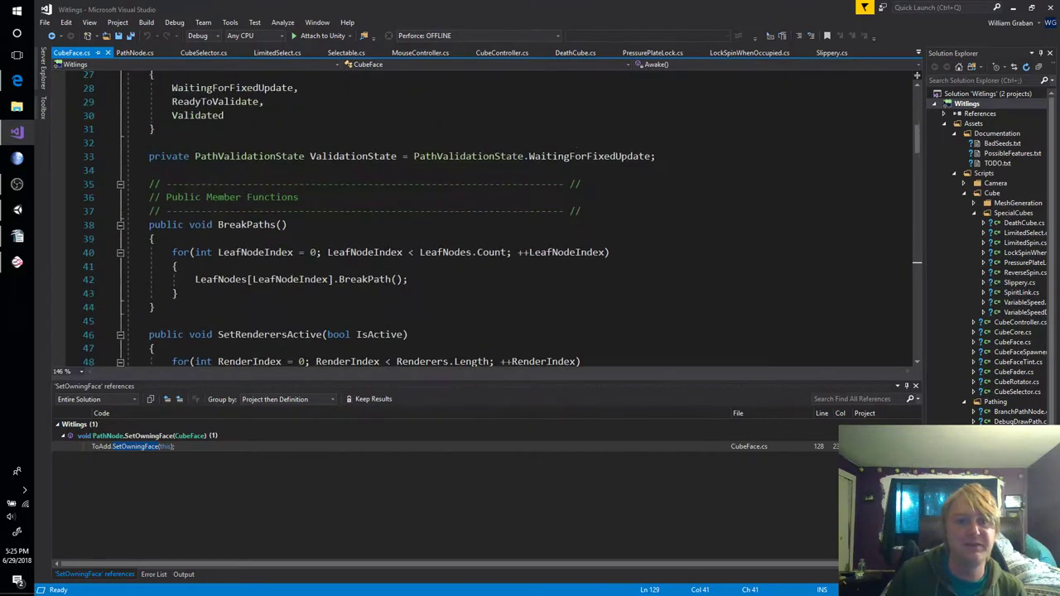
pyautogui.scroll(4, 386, 244)
pyautogui.scroll(-20, 386, 244)
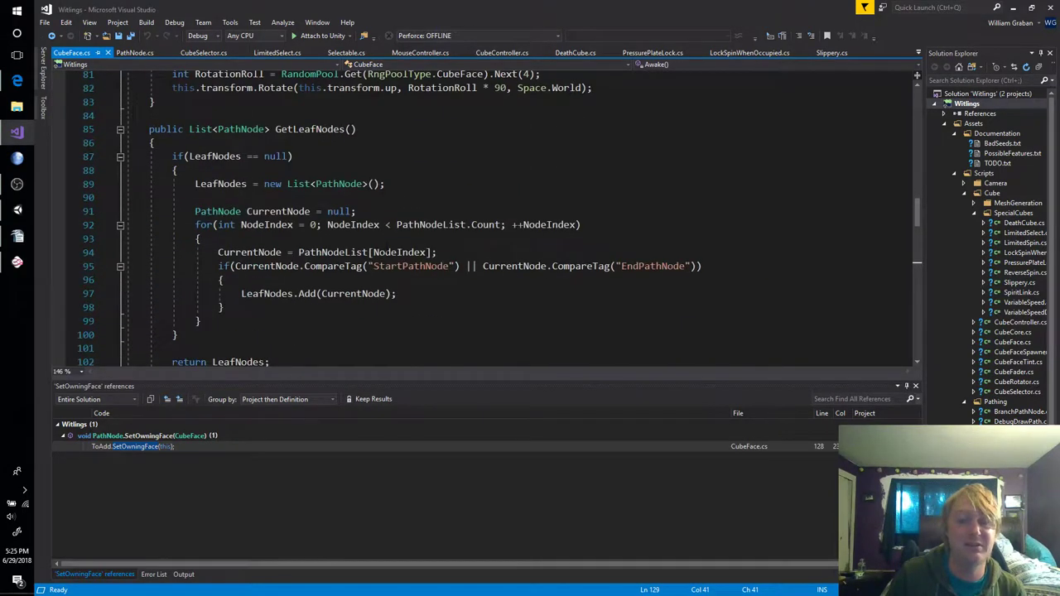
pyautogui.click(17, 210)
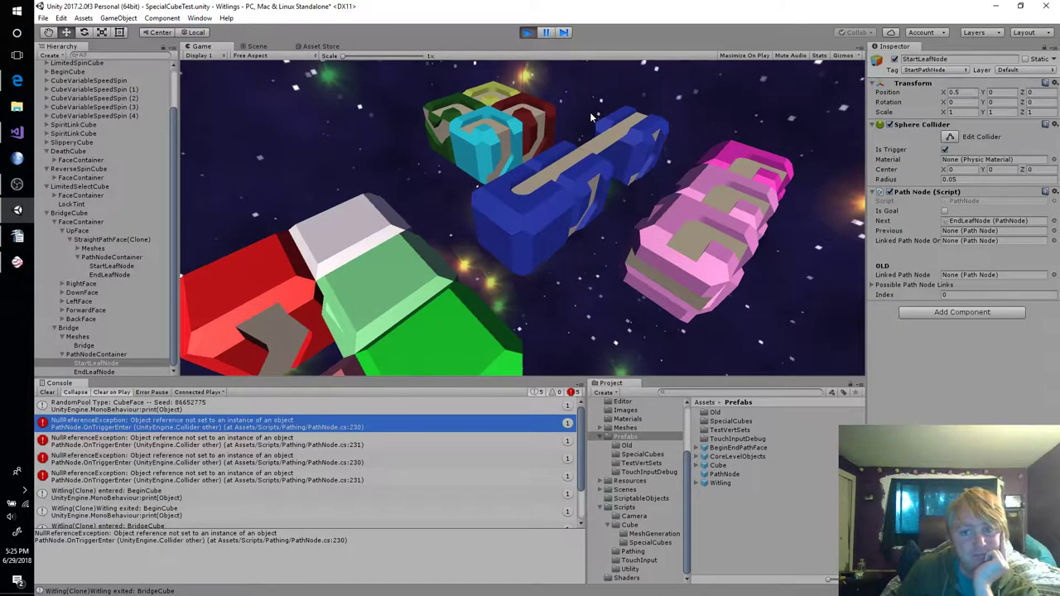
# Rotate the blue cube's path piece and view it from several angles
pyautogui.click(582, 172)
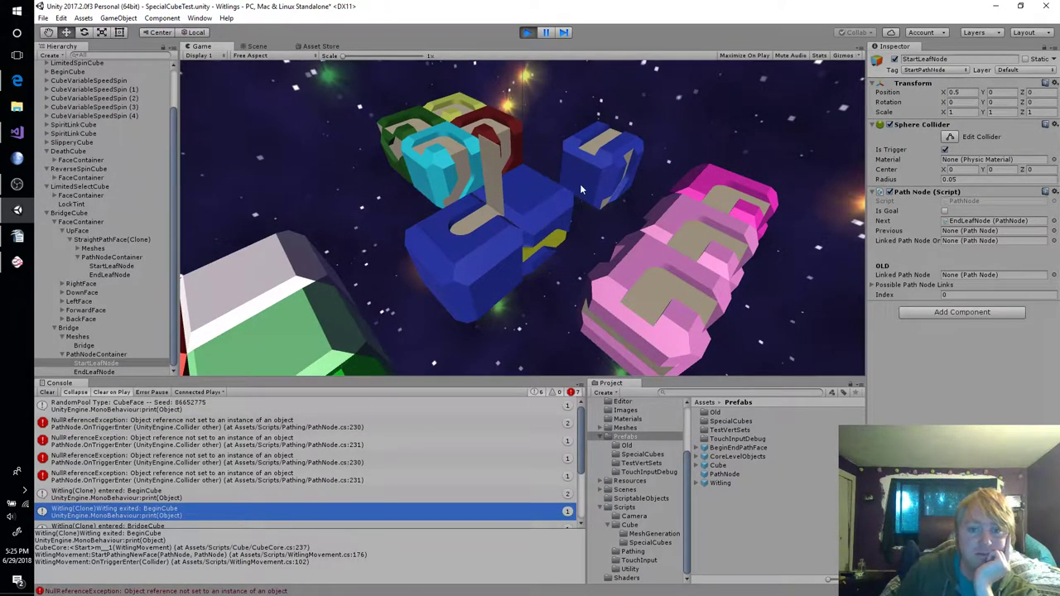
pyautogui.click(524, 205)
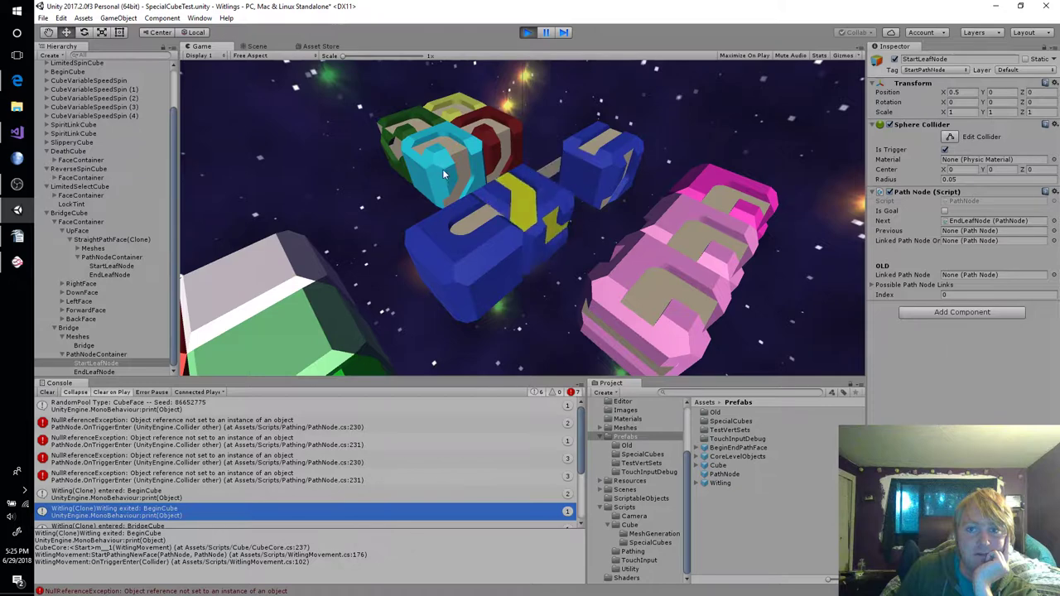
pyautogui.moveTo(605, 149); pyautogui.dragTo(535, 199)
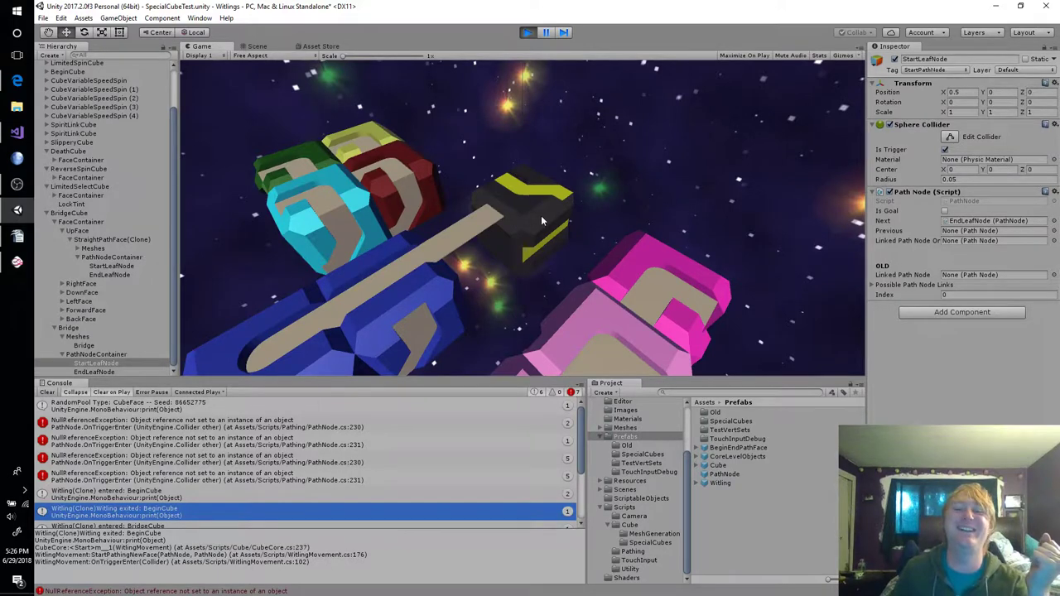
pyautogui.moveTo(397, 169); pyautogui.dragTo(528, 211)
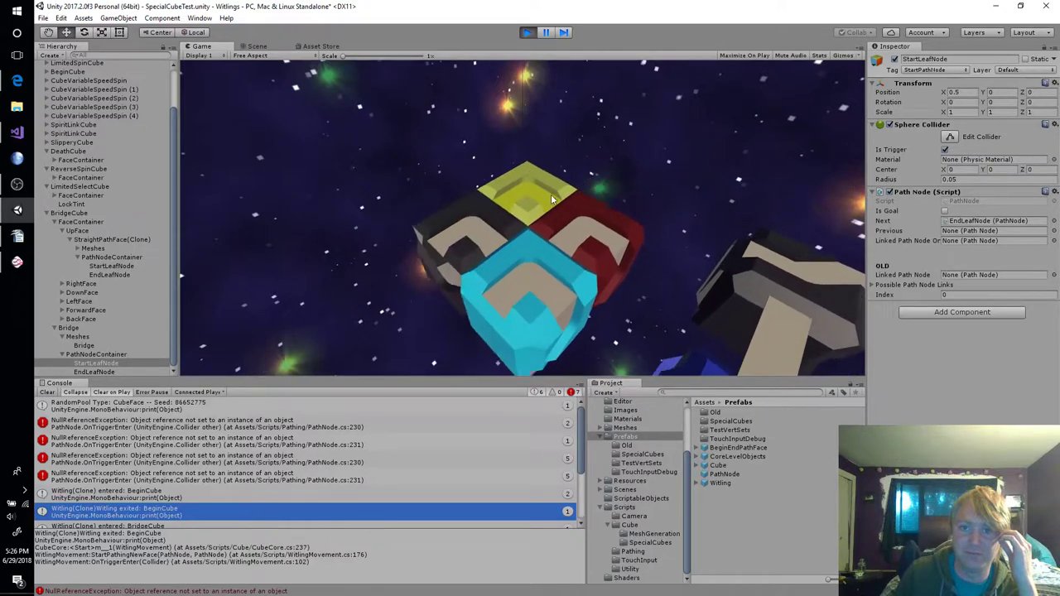
pyautogui.moveTo(761, 315); pyautogui.dragTo(537, 193)
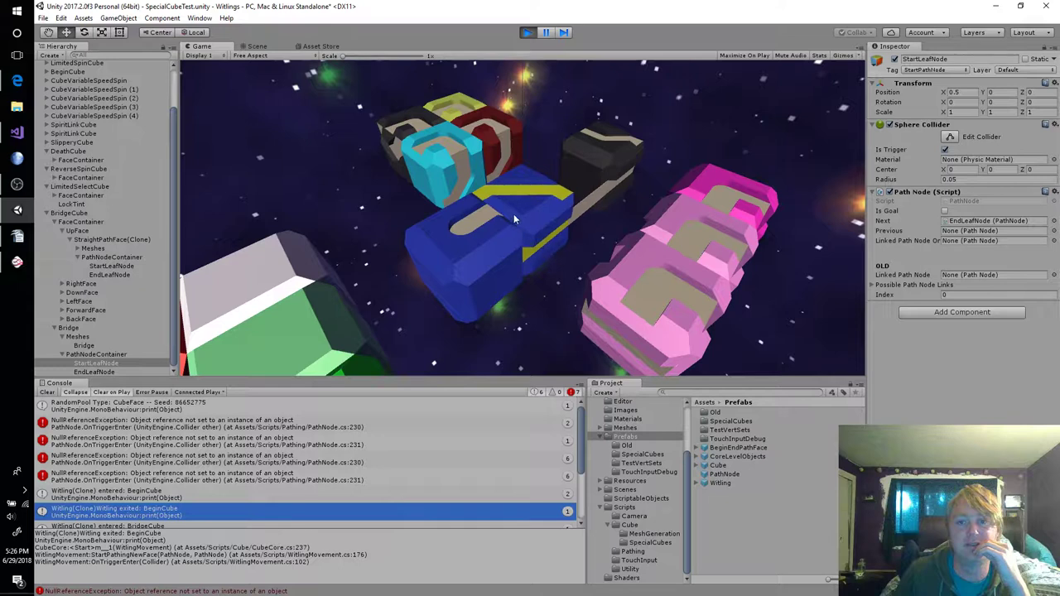
pyautogui.click(527, 192)
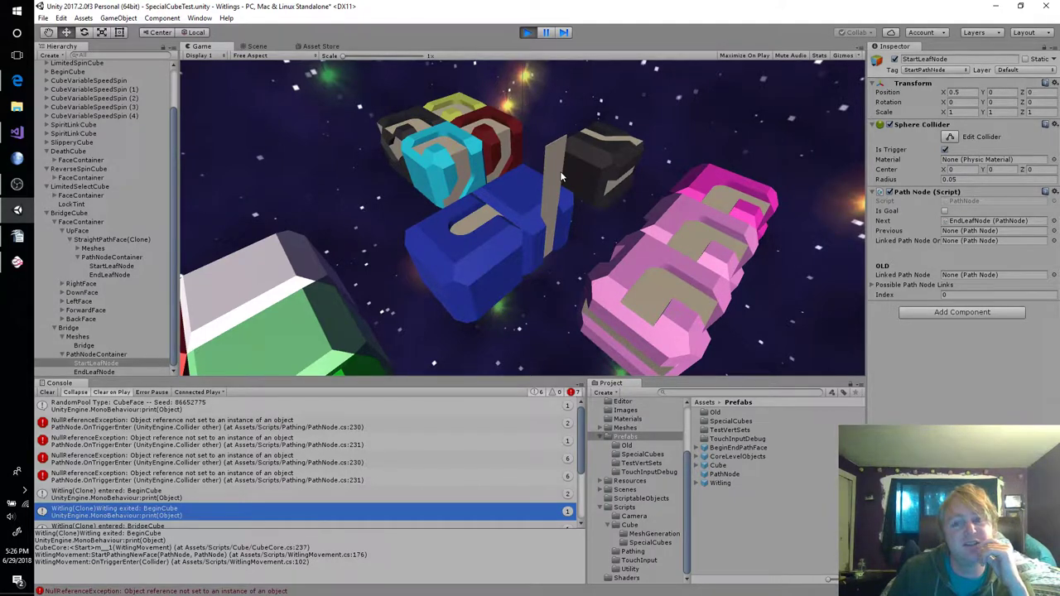
# Cycle the plank's rotation until it lies flat bridging to the pink cube, then stop play mode
pyautogui.click(549, 233)
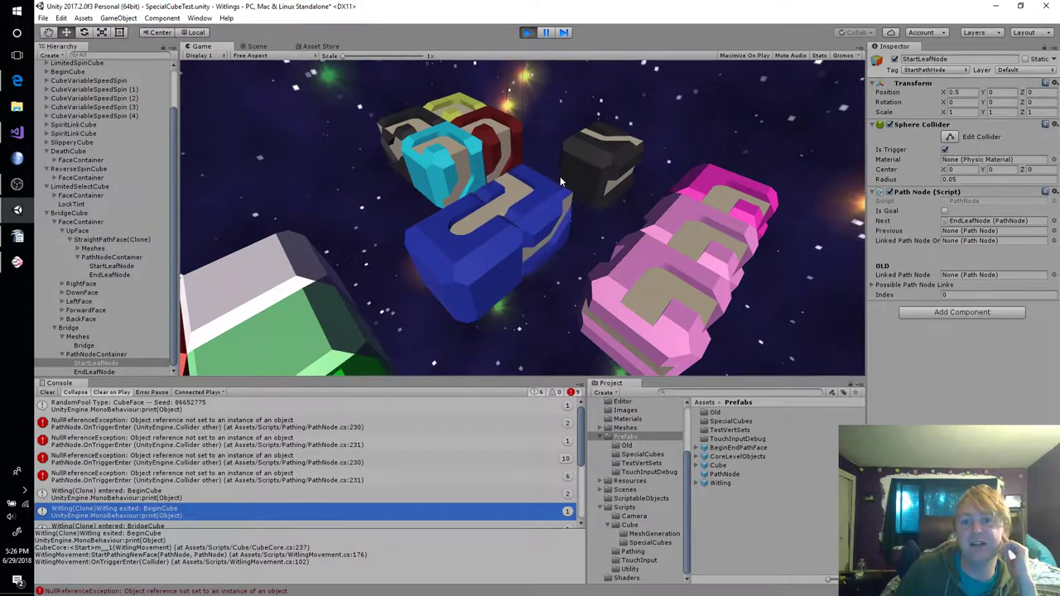
pyautogui.click(537, 220)
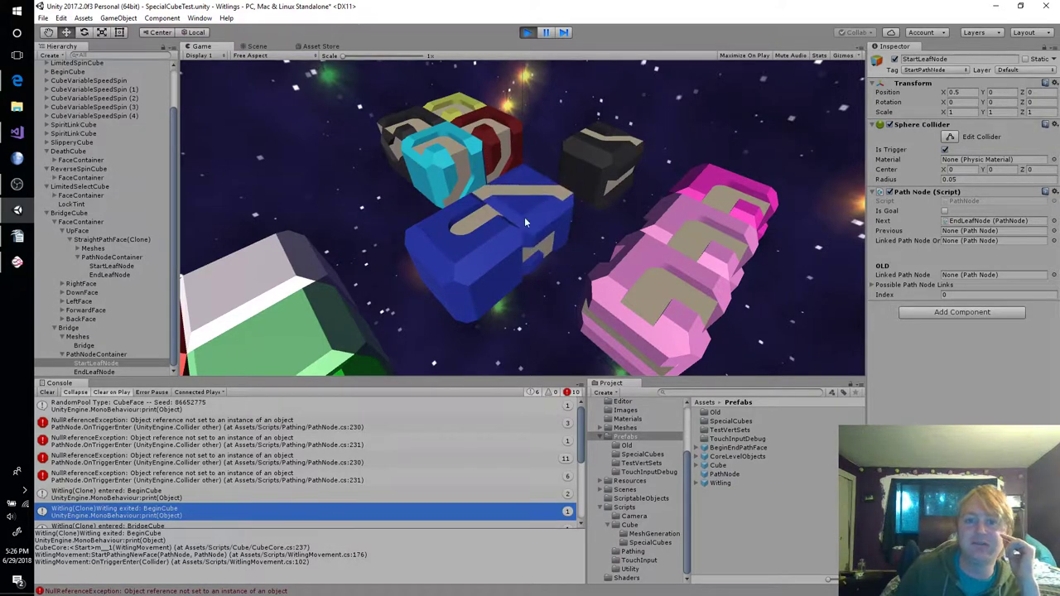
pyautogui.click(535, 191)
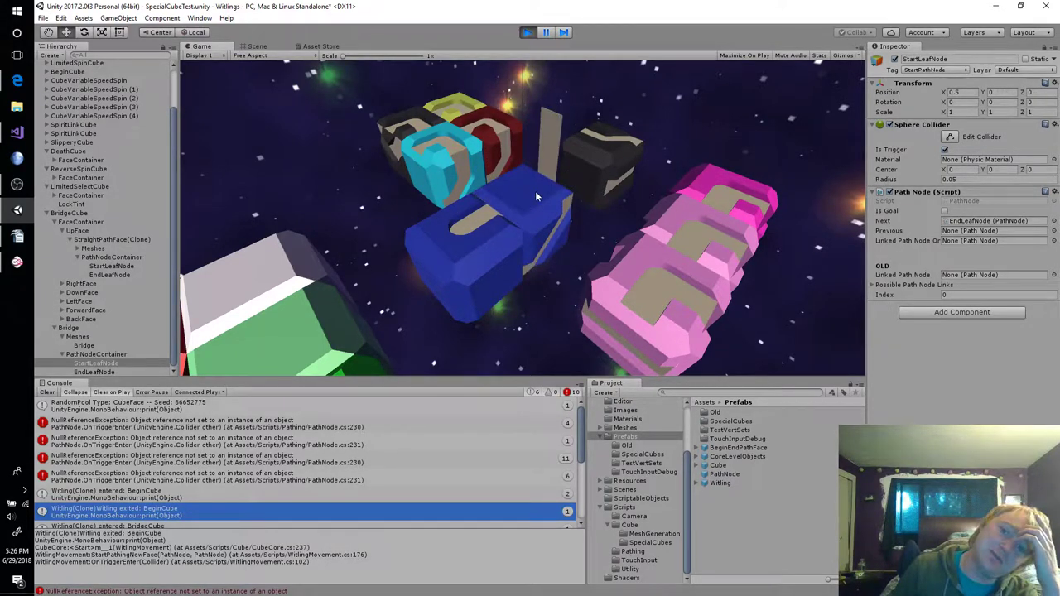
pyautogui.click(535, 196)
pyautogui.click(543, 187)
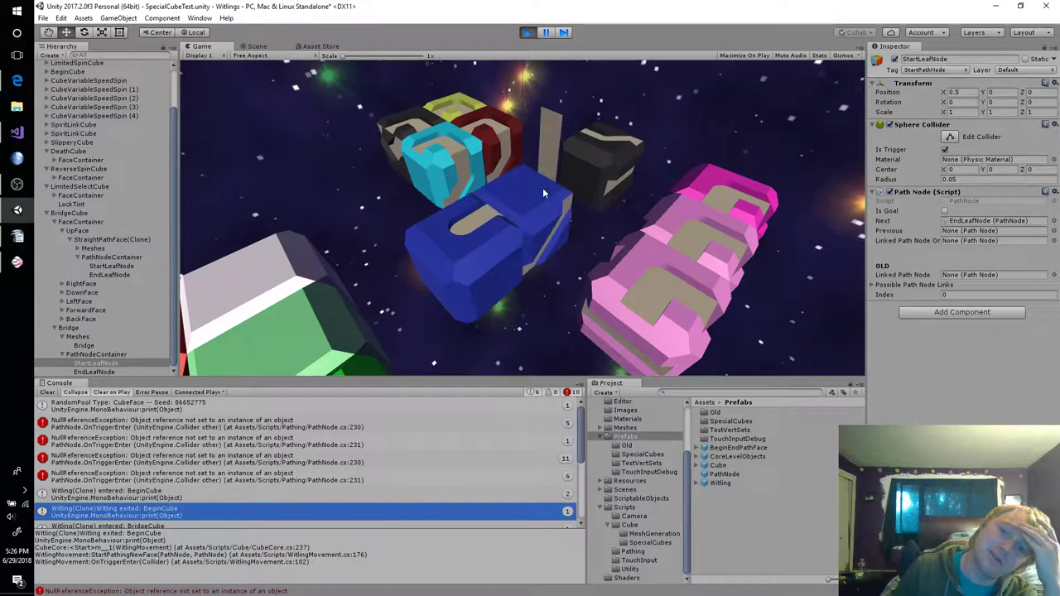
pyautogui.click(536, 209)
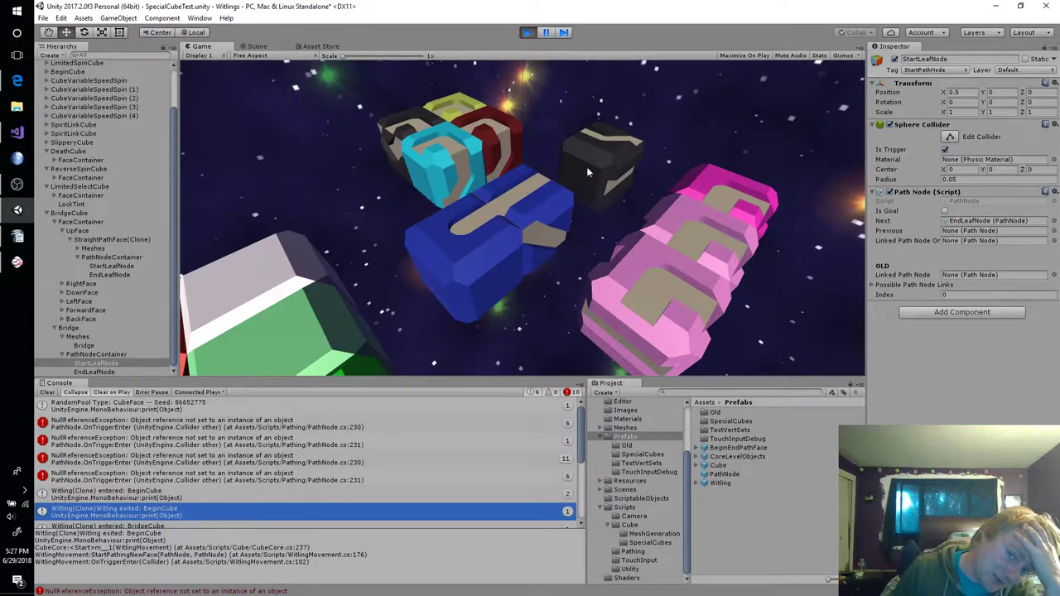
pyautogui.click(520, 202)
pyautogui.click(529, 188)
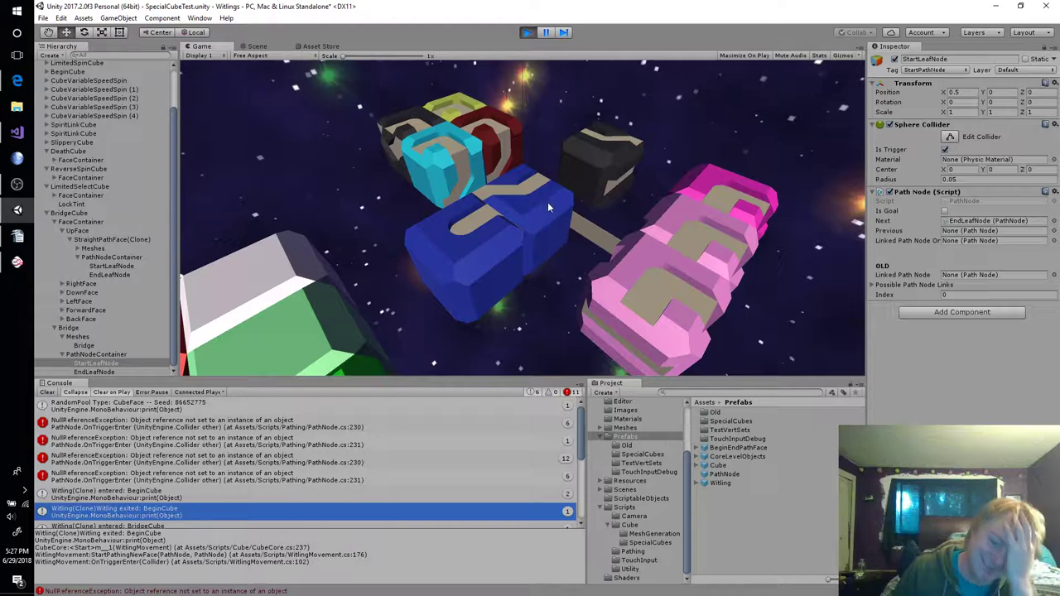
pyautogui.click(517, 206)
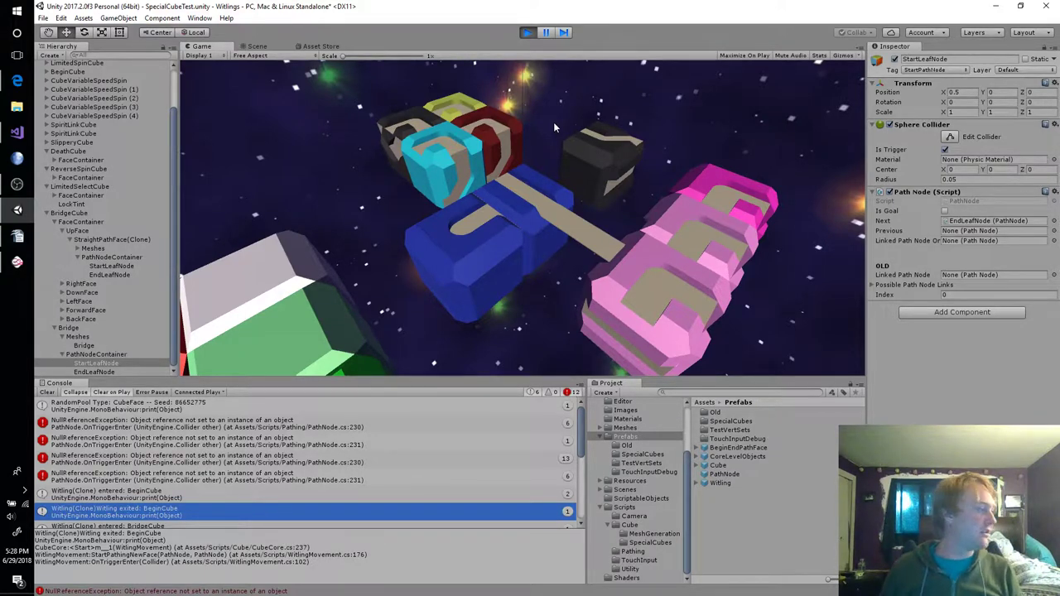
pyautogui.click(526, 33)
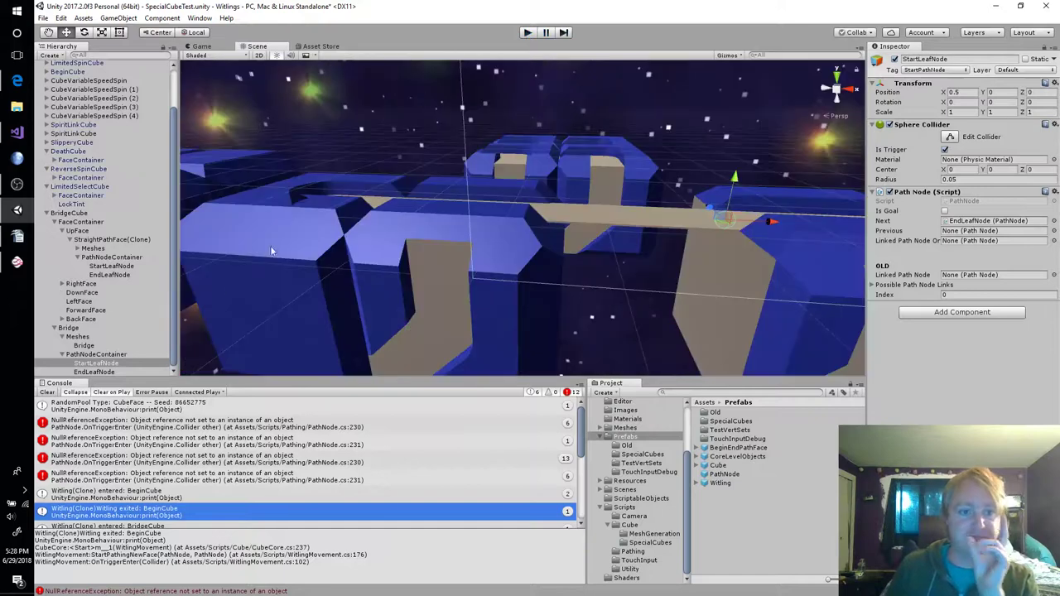
# Delete the Bridge object and rename BridgeCube to Cube
pyautogui.click(93, 329)
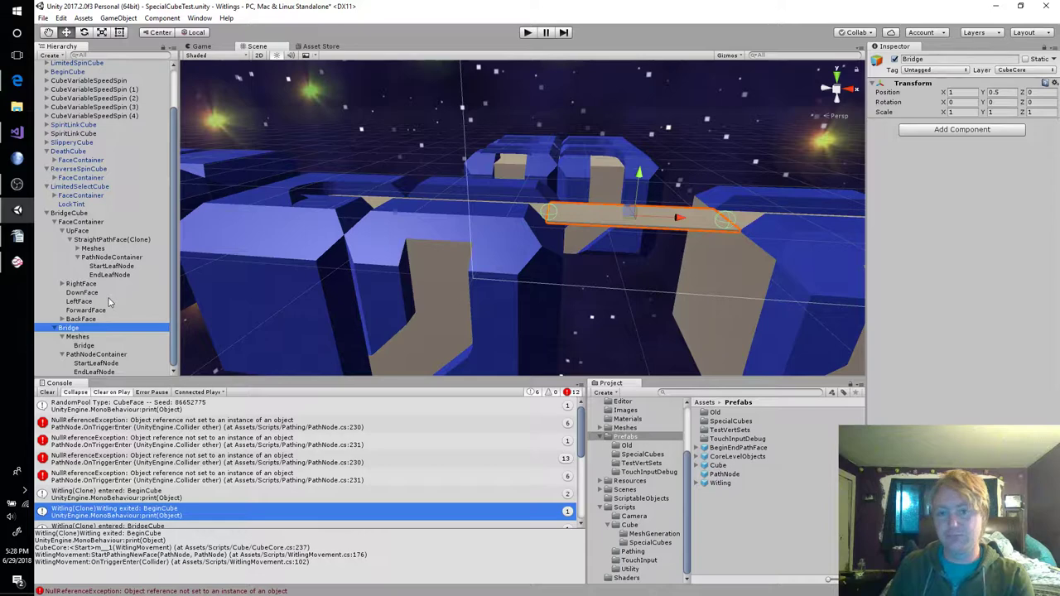
pyautogui.press('Delete')
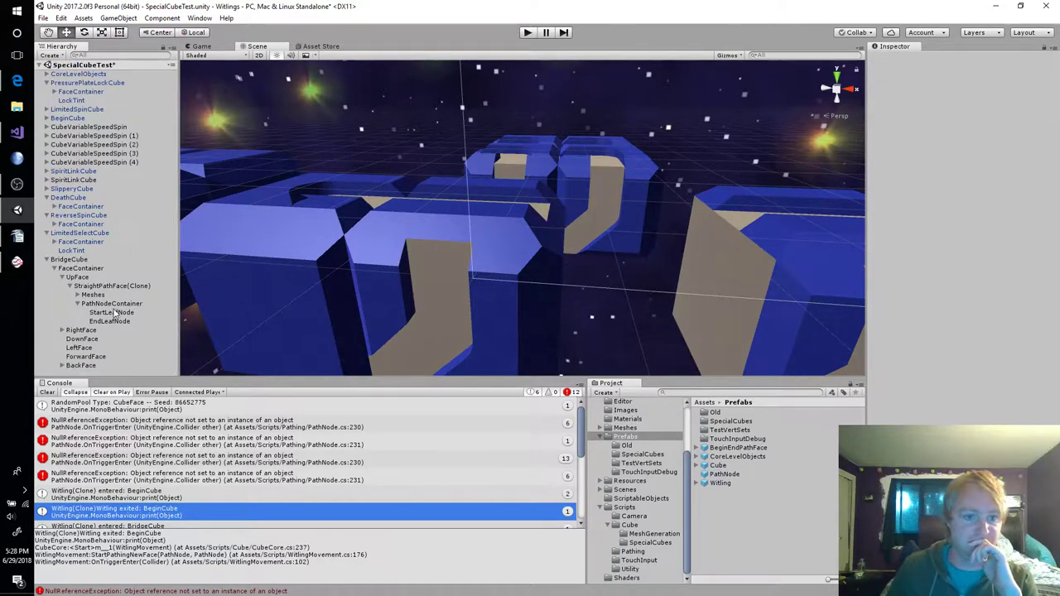
pyautogui.click(46, 259)
pyautogui.click(87, 260)
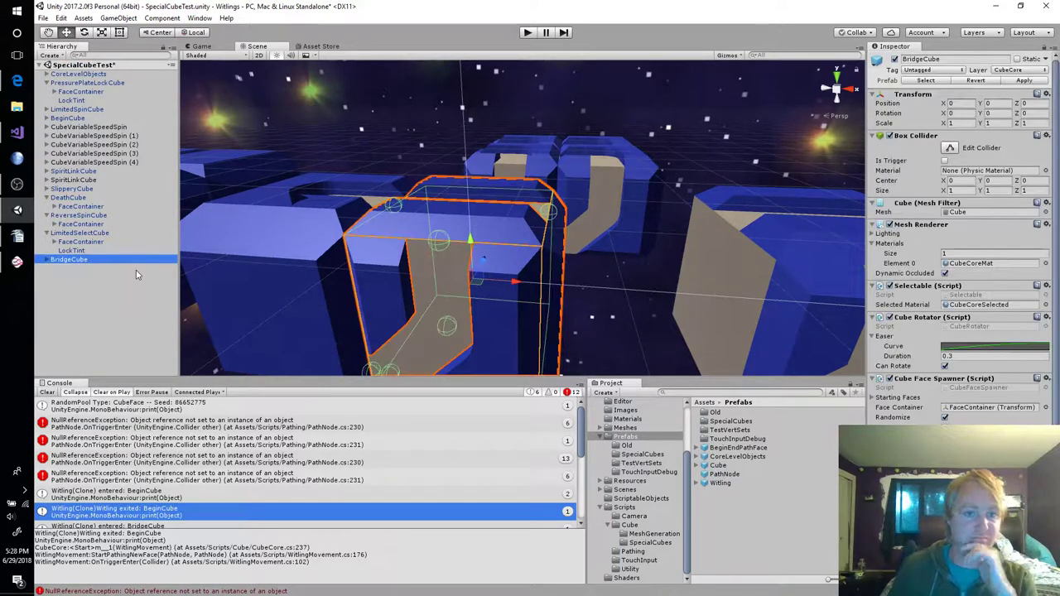
pyautogui.press('F2')
pyautogui.write('Cube')
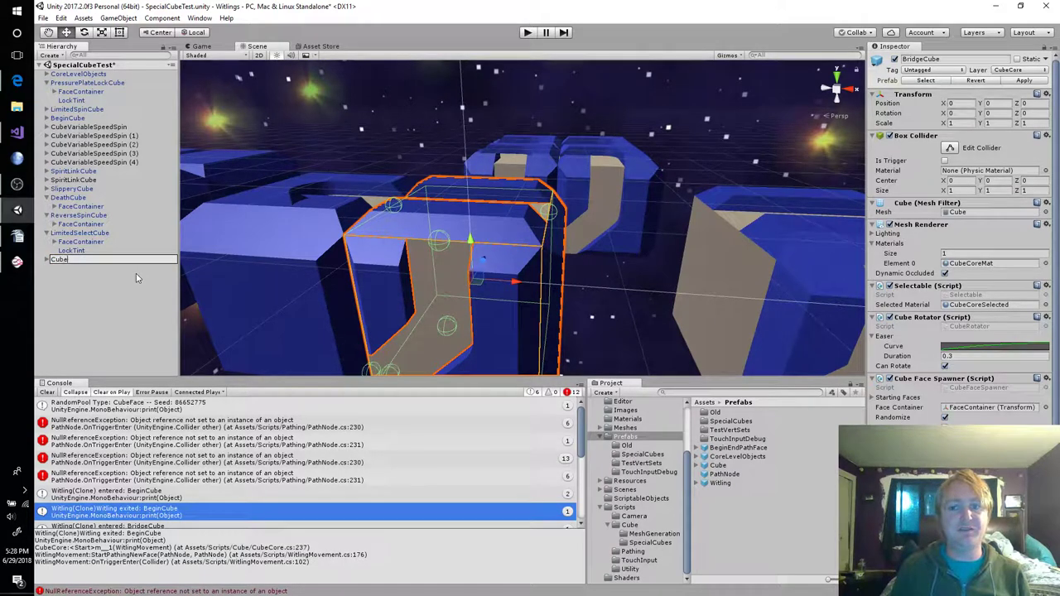
pyautogui.press('Return')
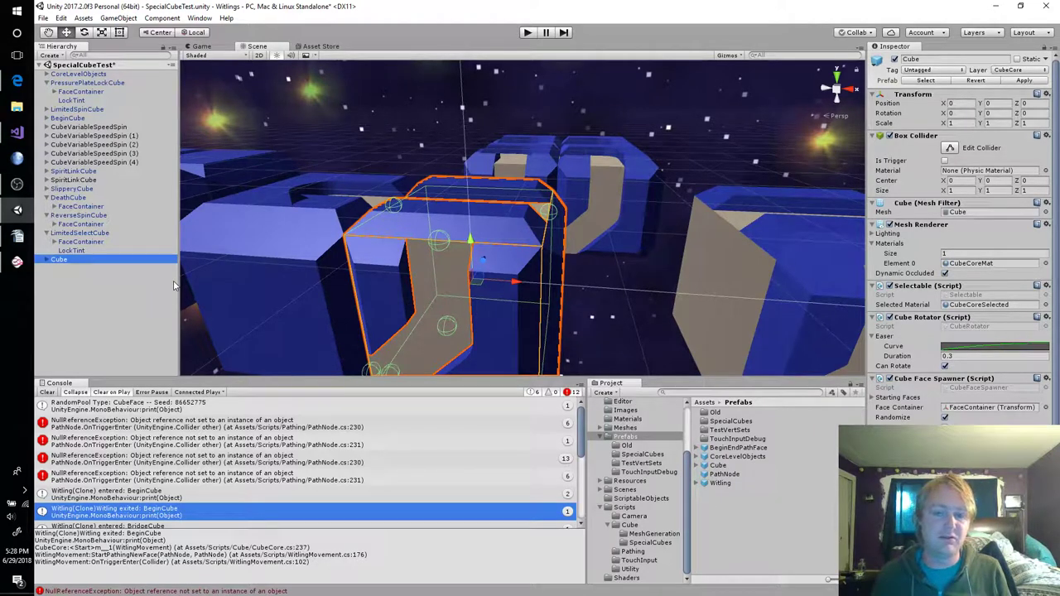
# Duplicate Cube and rename the copy from Cube (1) to BridgeCube
pyautogui.hotkey('ctrl', 'd')
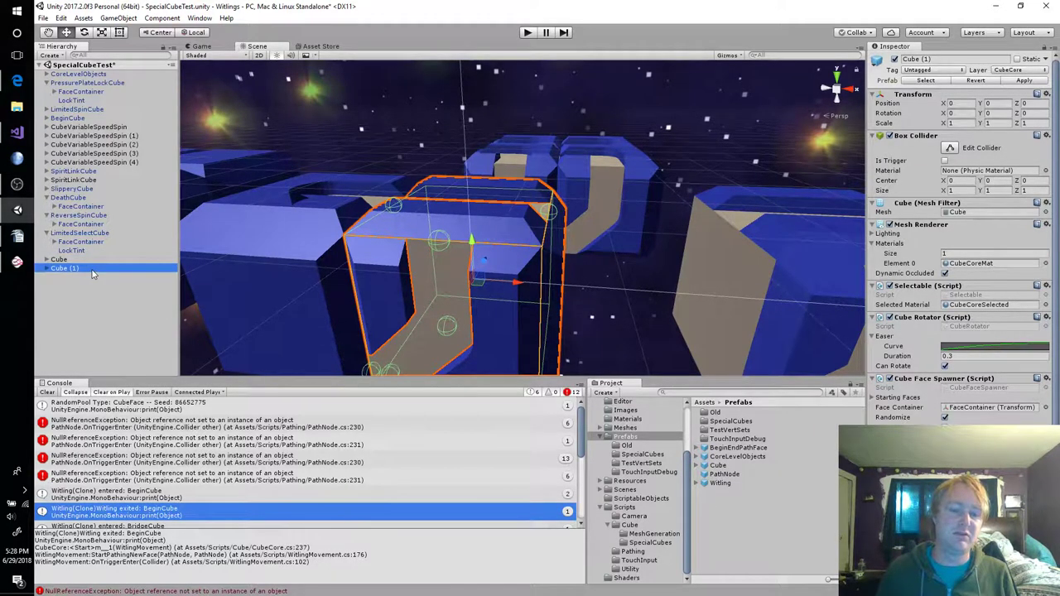
pyautogui.click(93, 268)
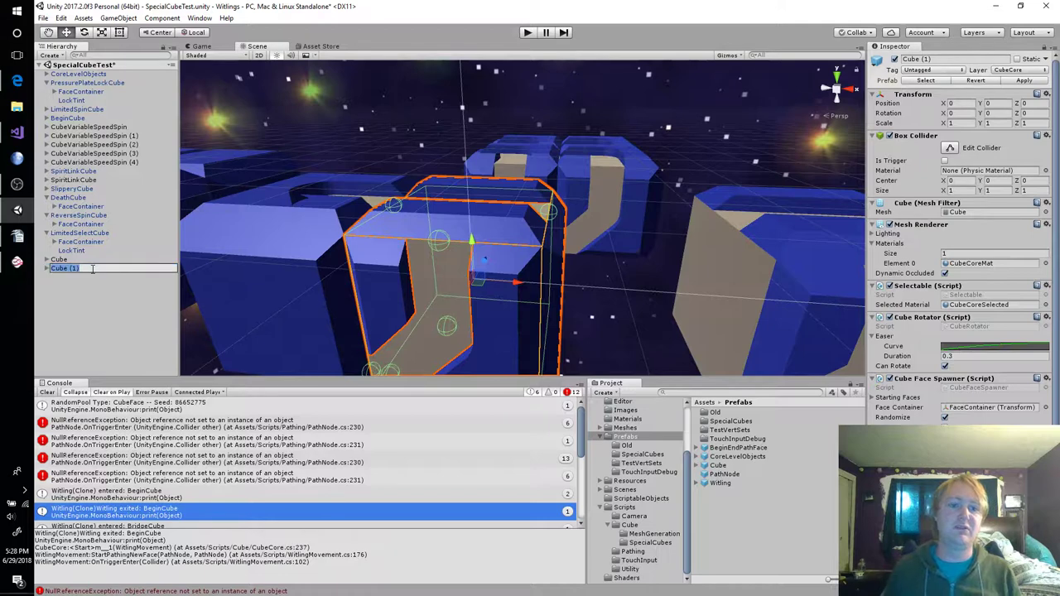
pyautogui.press('End')
pyautogui.press('BackSpace')
pyautogui.press('BackSpace')
pyautogui.press('BackSpace')
pyautogui.press('BackSpace')
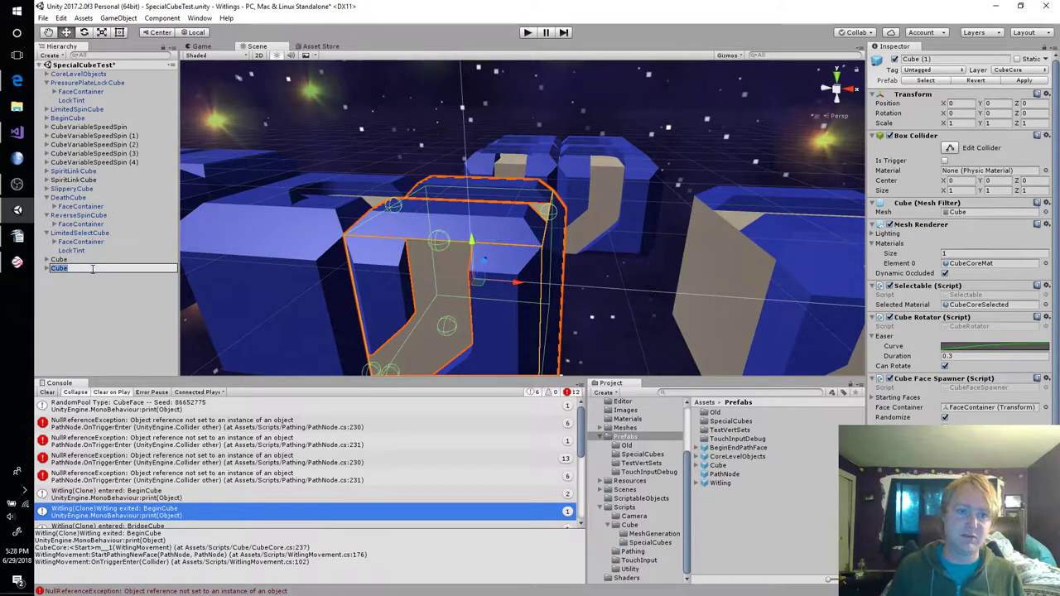
pyautogui.press('Home')
pyautogui.write('Bri')
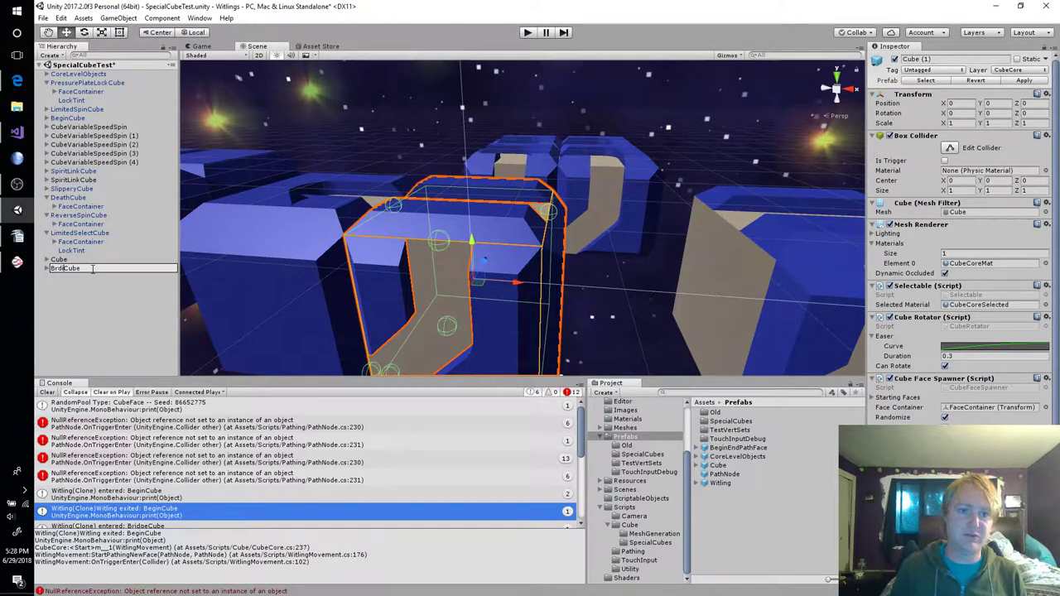
pyautogui.write('dge')
pyautogui.press('Return')
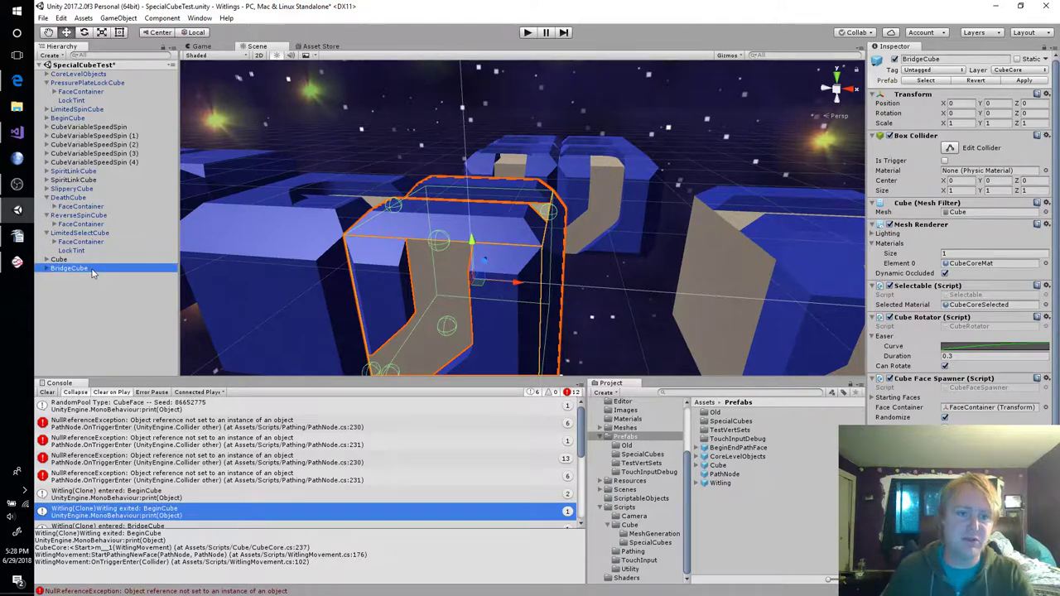
pyautogui.click(46, 268)
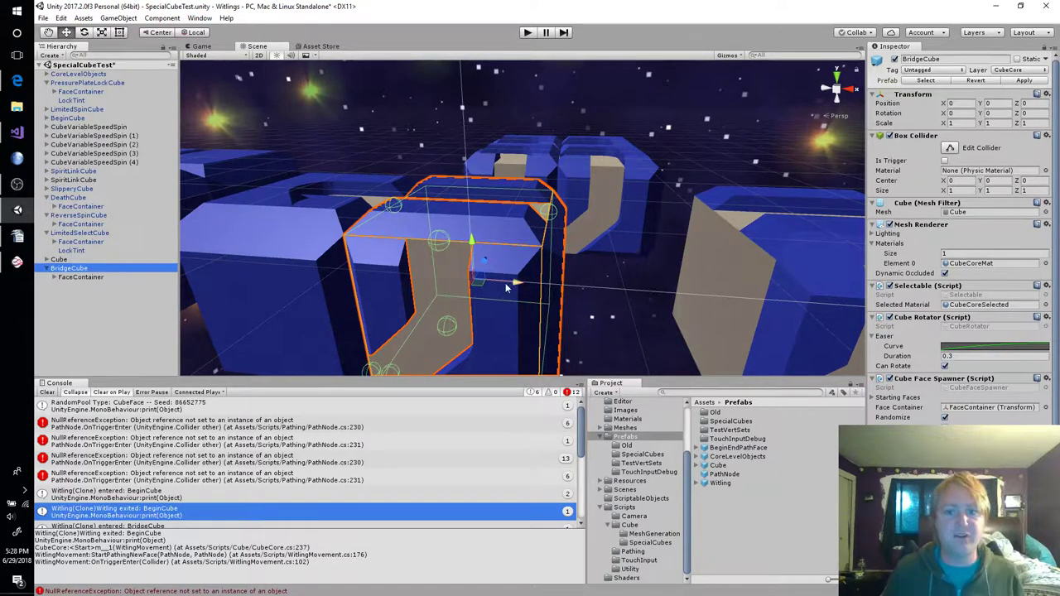
# Move BridgeCube to Position X 1 and switch off its Box Collider and Mesh Renderer
pyautogui.moveTo(557, 287); pyautogui.dragTo(678, 290)
pyautogui.moveTo(509, 283); pyautogui.dragTo(571, 327, button='right')
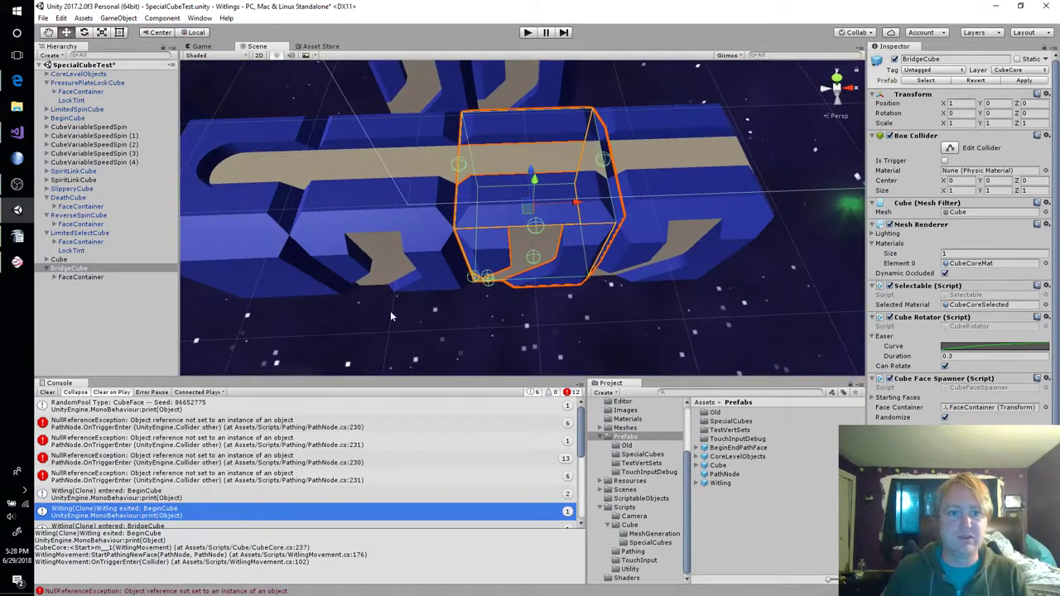
pyautogui.click(55, 277)
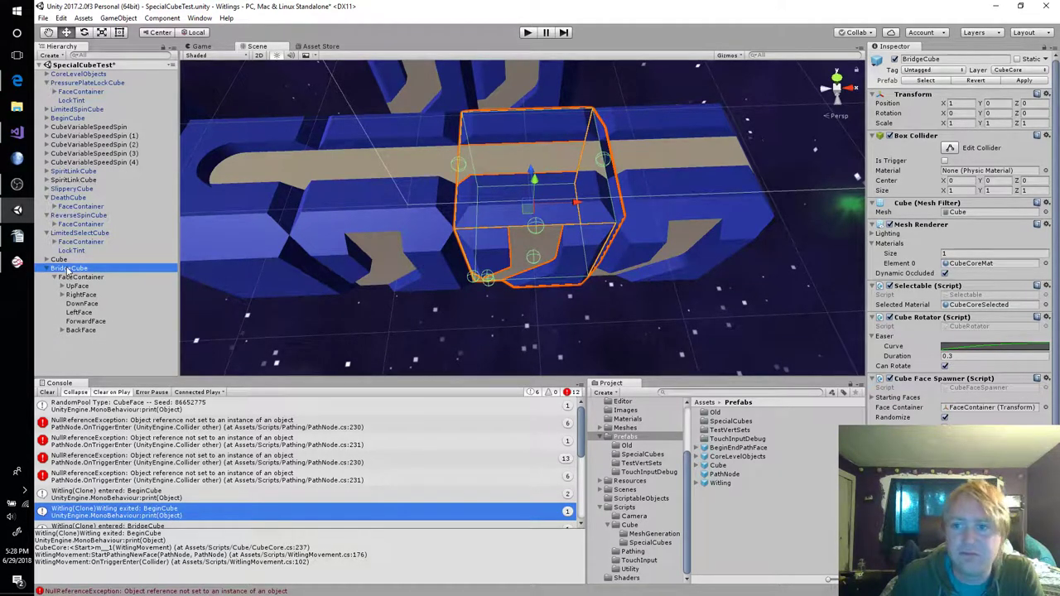
pyautogui.click(890, 136)
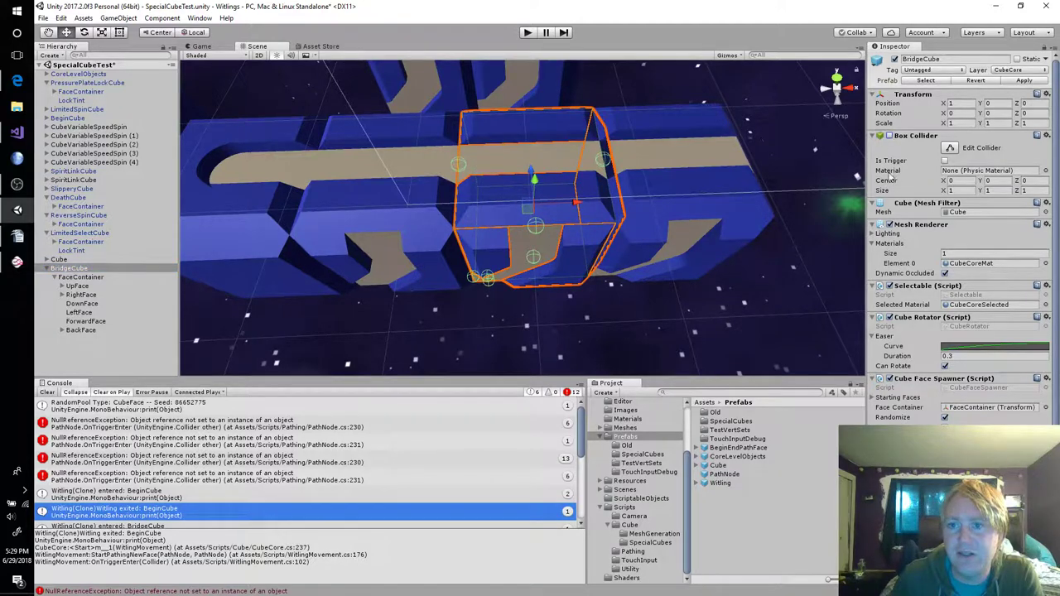
pyautogui.click(889, 224)
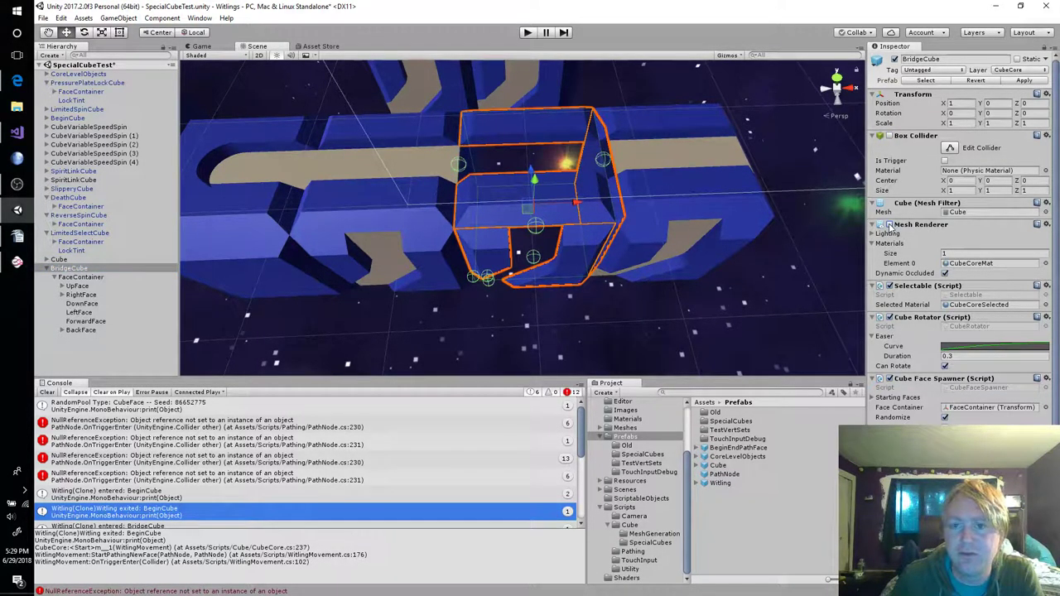
# Review BridgeCube's faces, leaving the Down face's path type at None
pyautogui.click(100, 287)
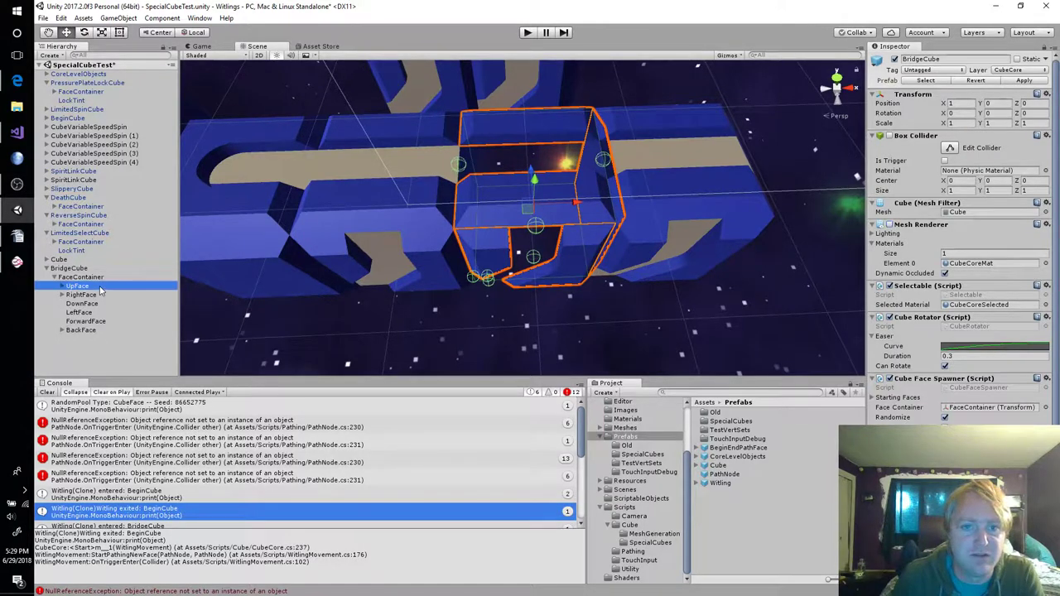
pyautogui.click(86, 277)
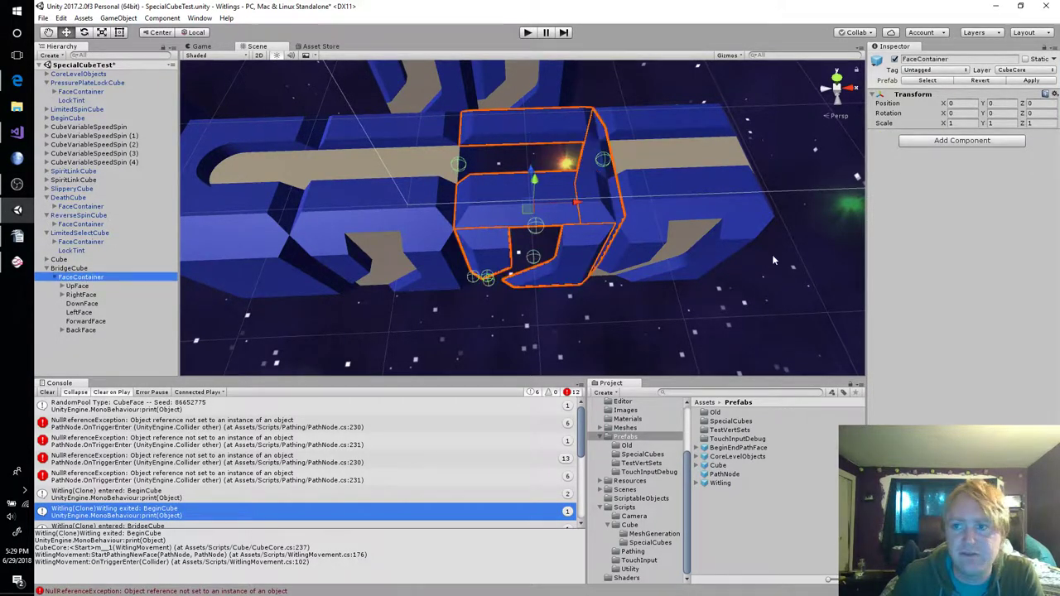
pyautogui.click(81, 268)
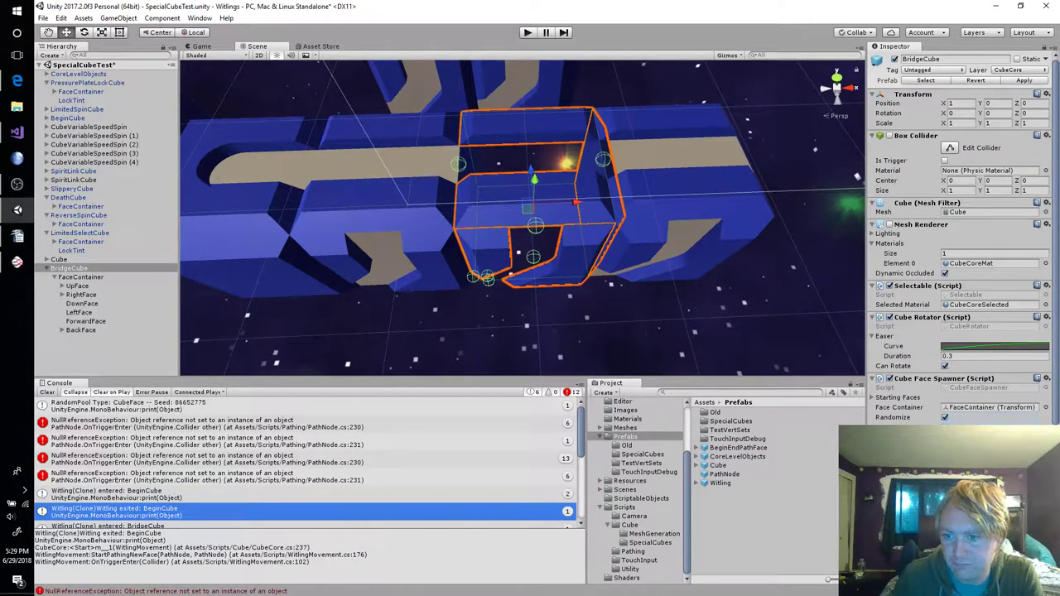
pyautogui.scroll(-3, 961, 240)
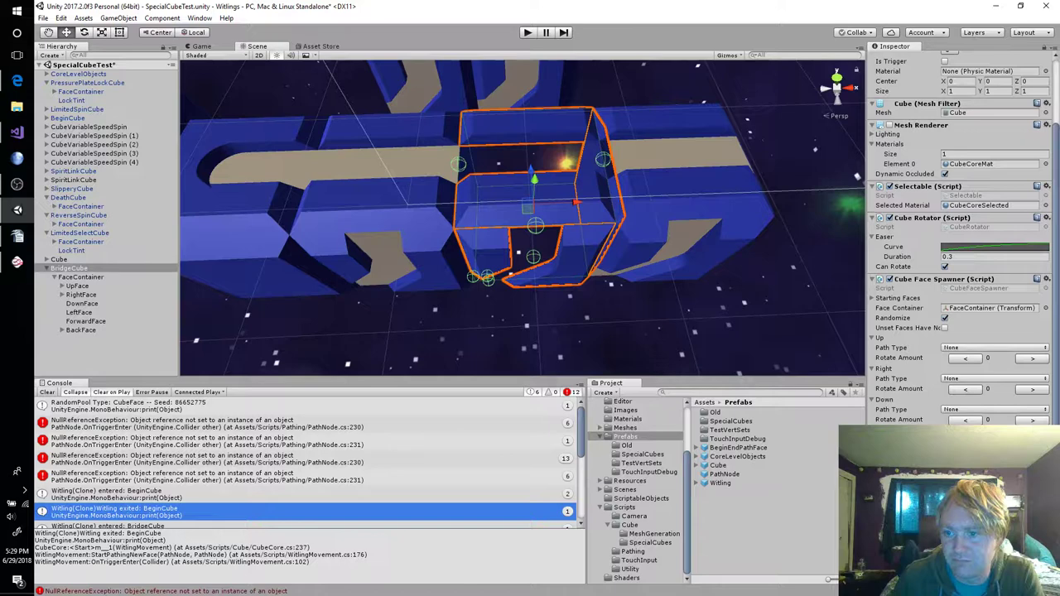
pyautogui.click(994, 409)
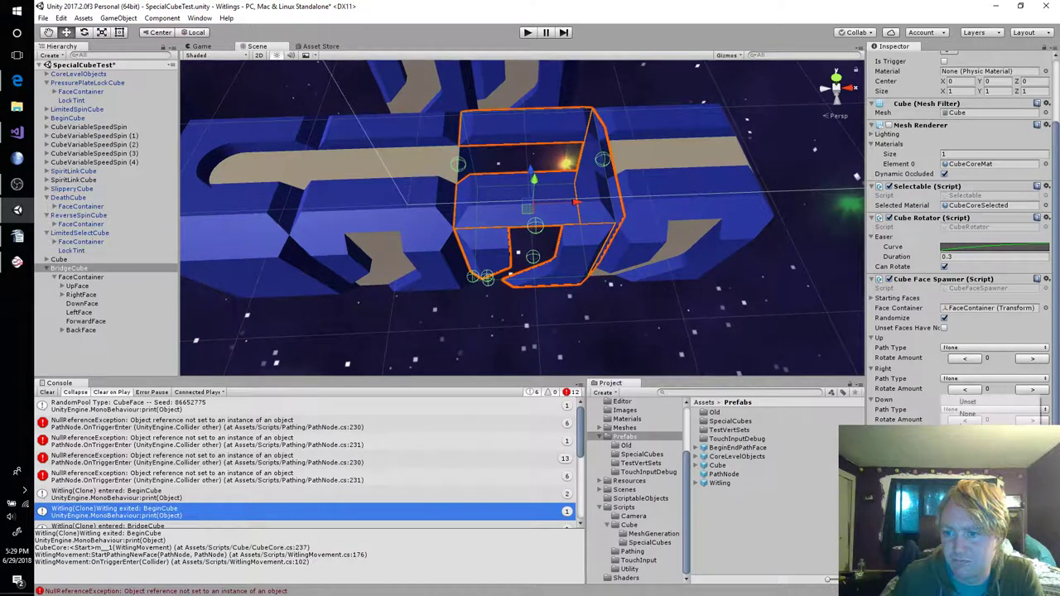
pyautogui.click(993, 409)
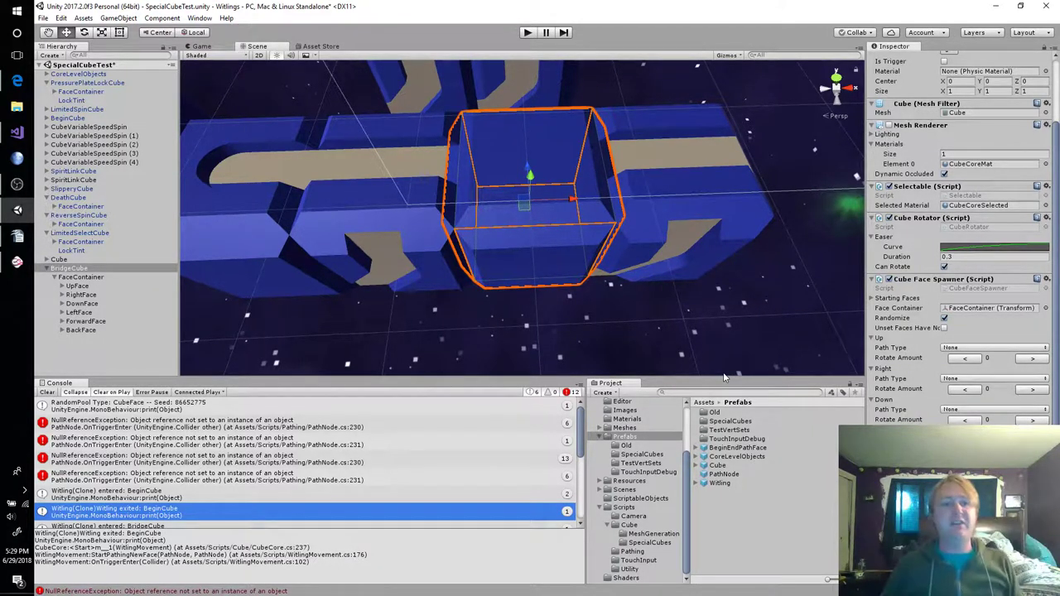
# Deactivate RightFace through BackFace so only UpFace stays active, then select UpFace
pyautogui.click(81, 294)
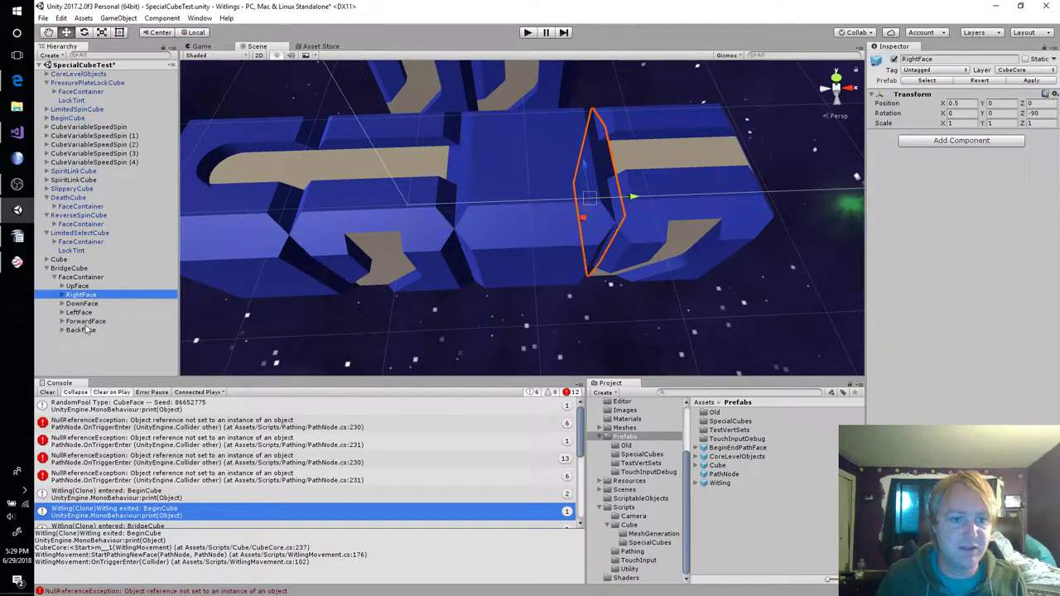
pyautogui.keyDown('shift'); pyautogui.click(85, 330); pyautogui.keyUp('shift')
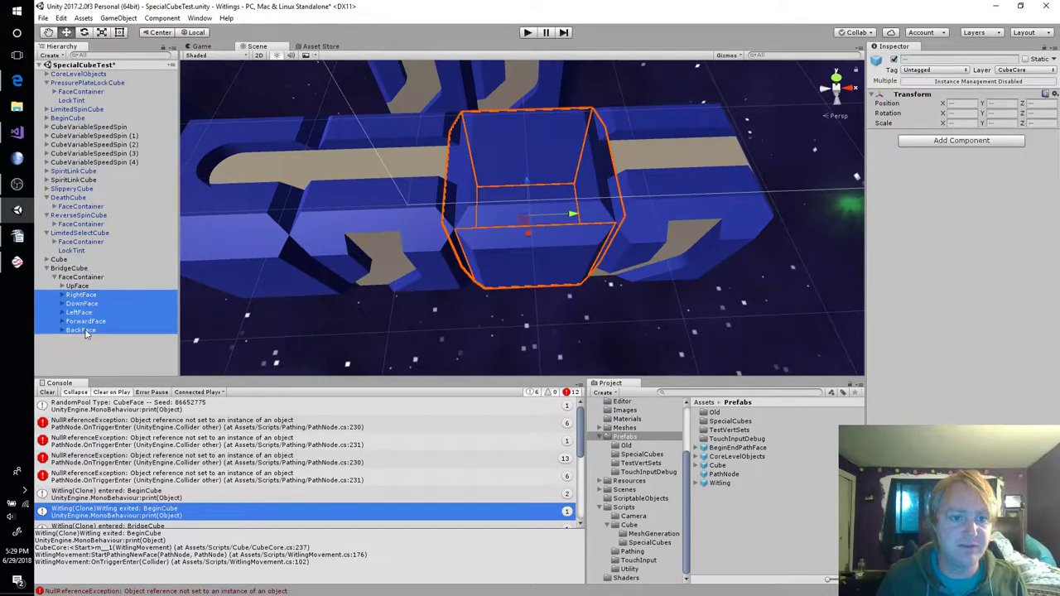
pyautogui.click(894, 61)
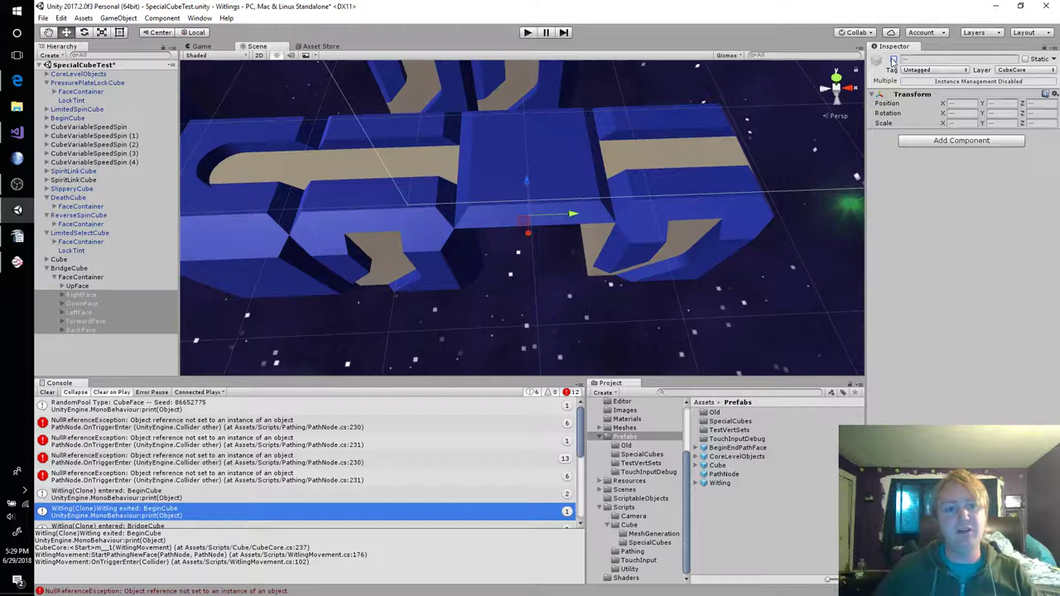
pyautogui.click(96, 285)
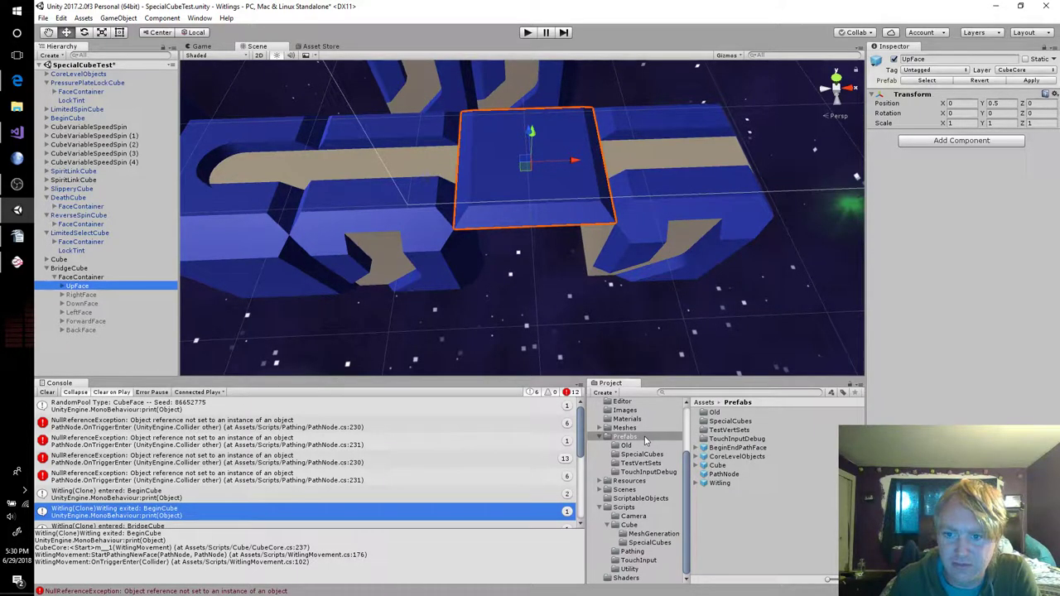
# Add a StraightPathFace prefab instance from Resources/PathFaces to the scene
pyautogui.click(644, 481)
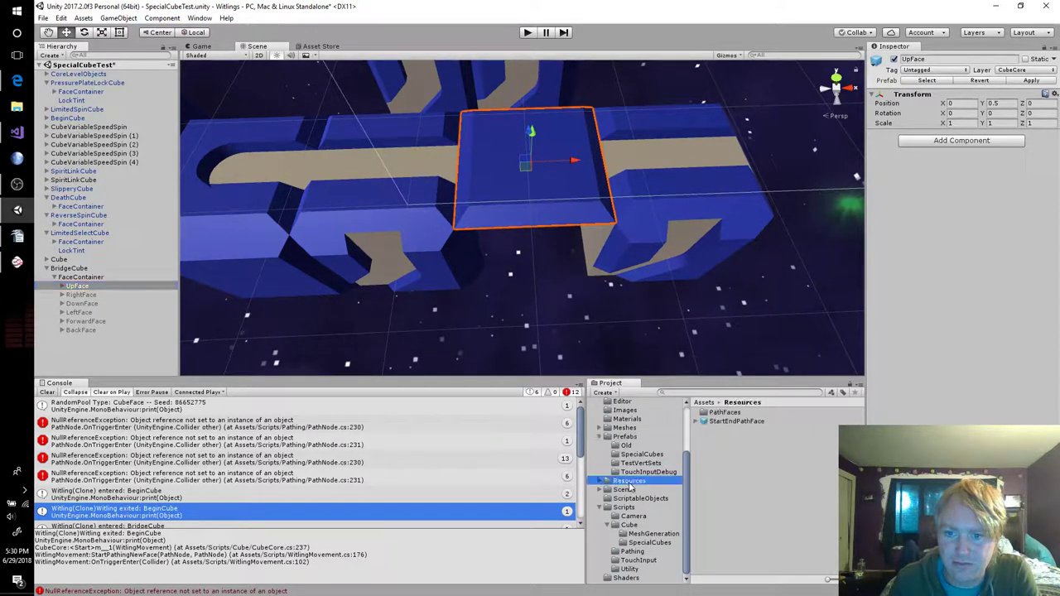
pyautogui.doubleClick(740, 414)
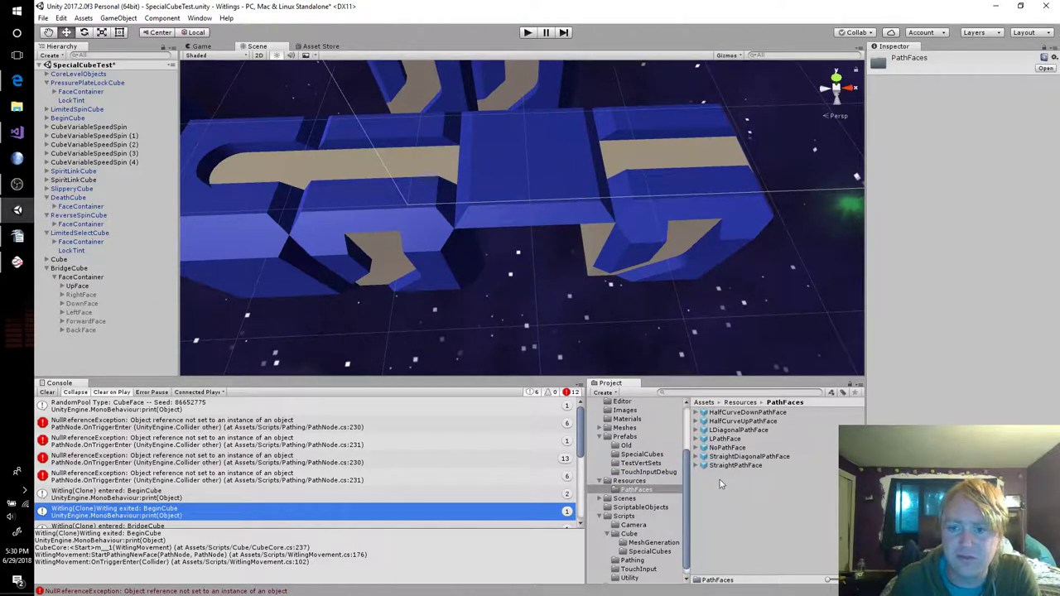
pyautogui.click(697, 465)
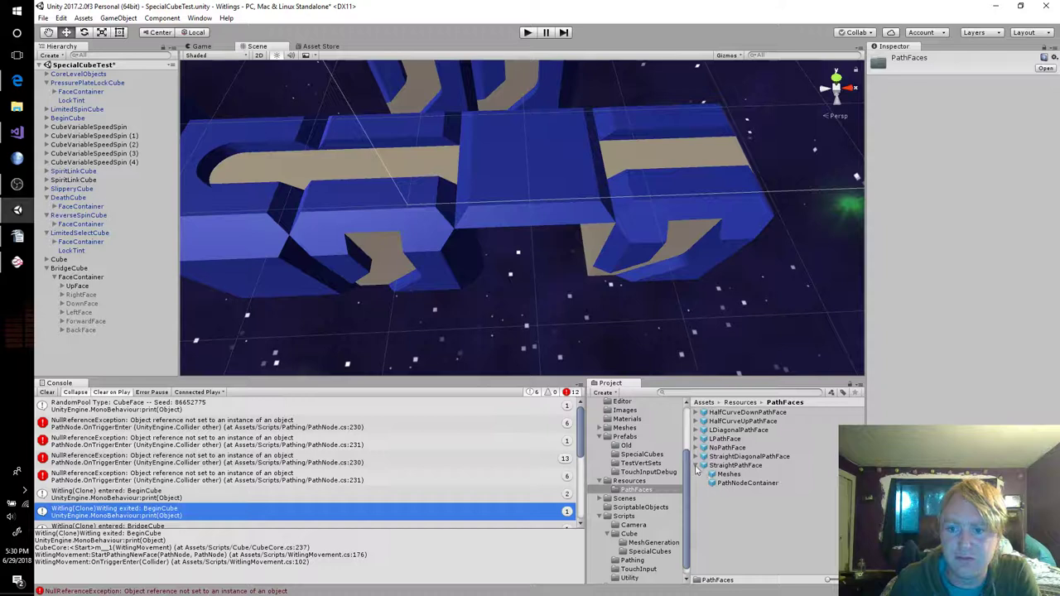
pyautogui.click(694, 467)
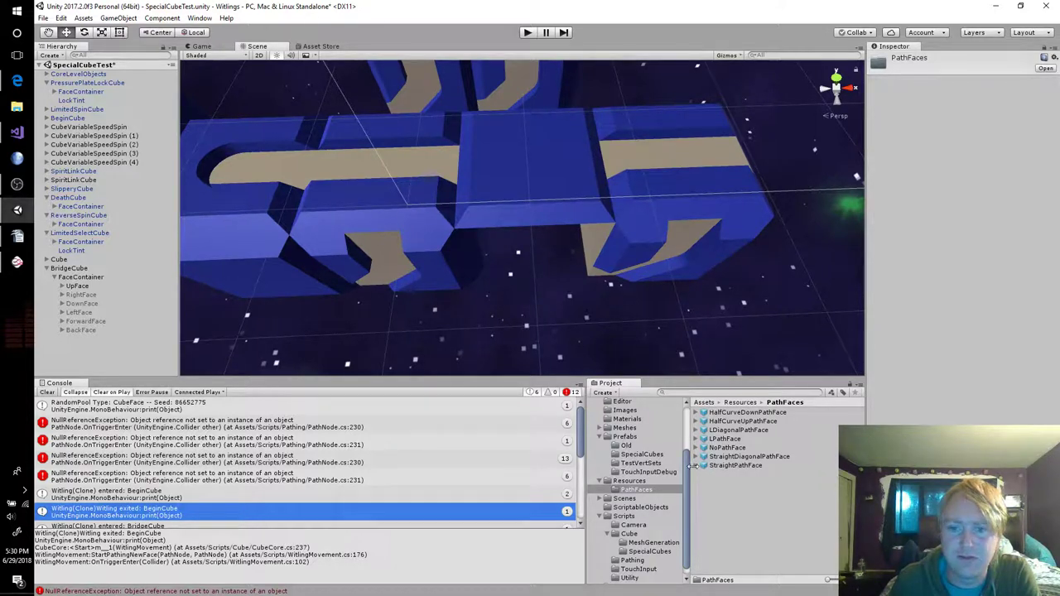
pyautogui.click(66, 354)
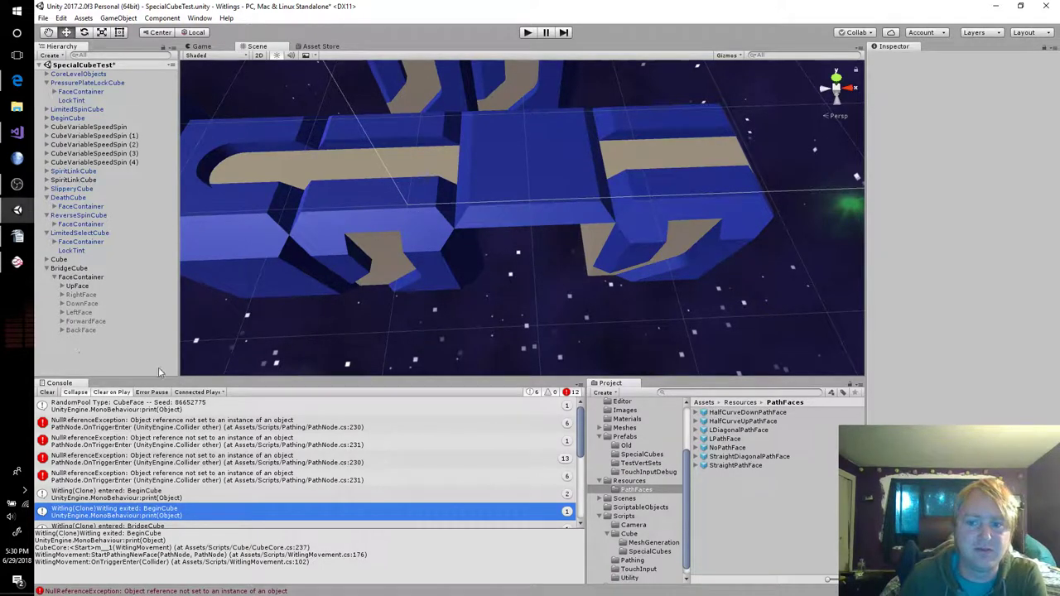
pyautogui.moveTo(727, 461); pyautogui.dragTo(91, 356)
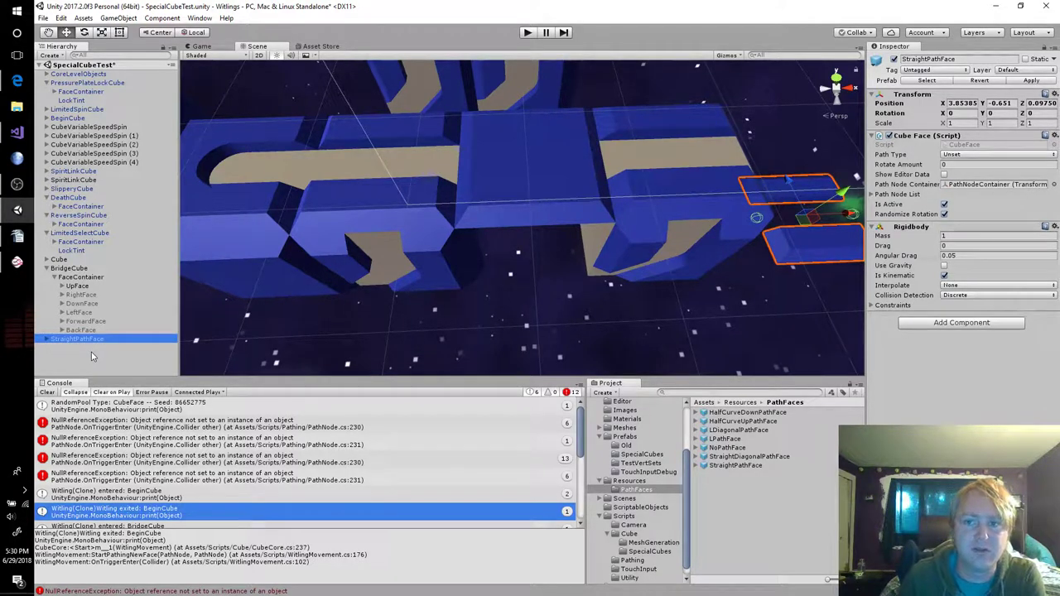
# Rename the instance StraightPathBridge and drag its PathWalls mesh out of Meshes
pyautogui.click(46, 339)
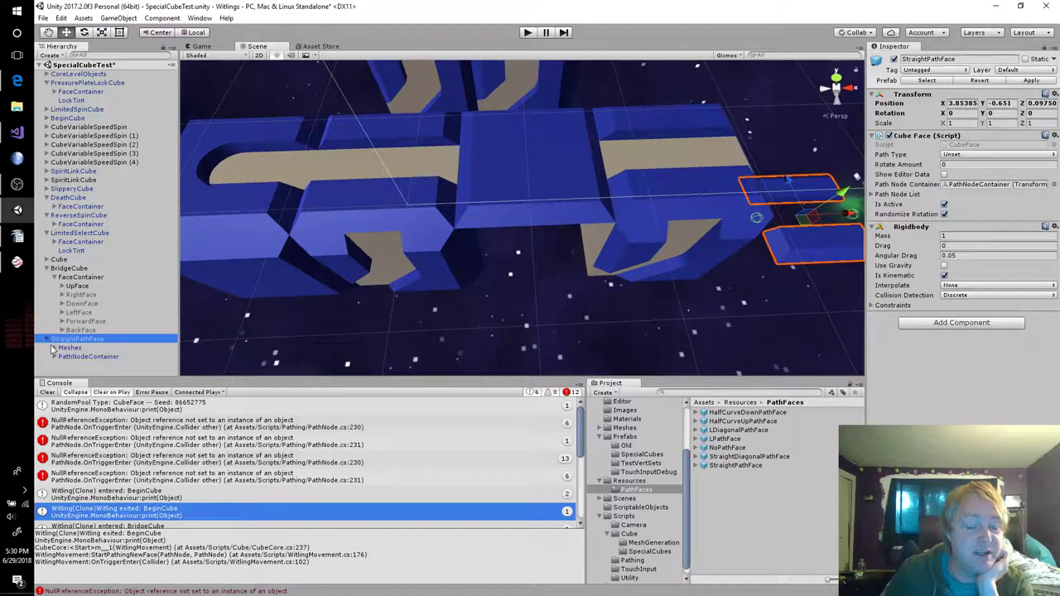
pyautogui.press('End')
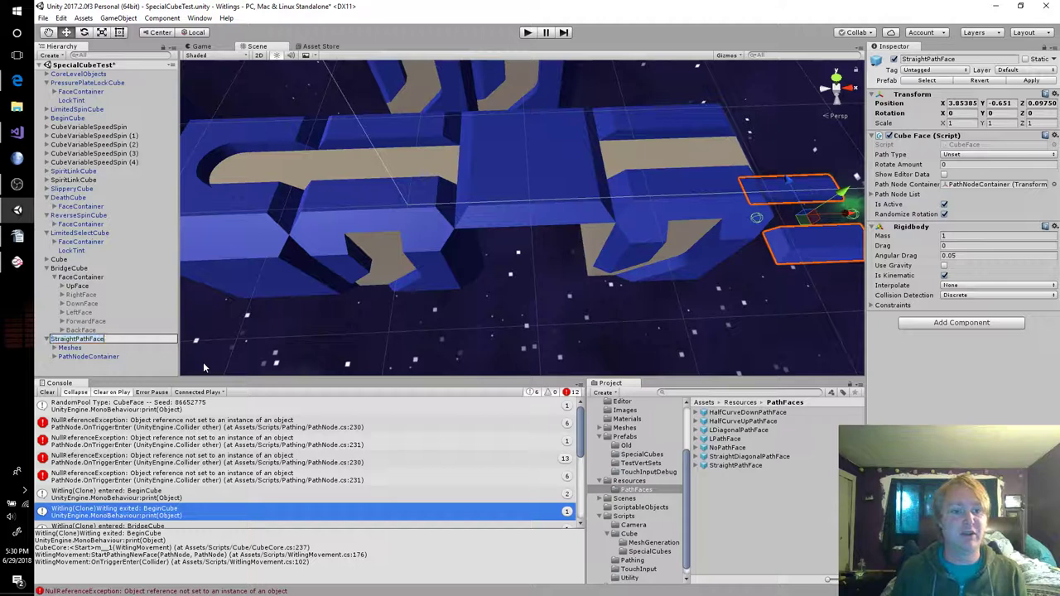
pyautogui.hotkey('shift', 'Left')
pyautogui.hotkey('shift', 'Left')
pyautogui.hotkey('shift', 'Left')
pyautogui.hotkey('shift', 'Left')
pyautogui.write('Piece')
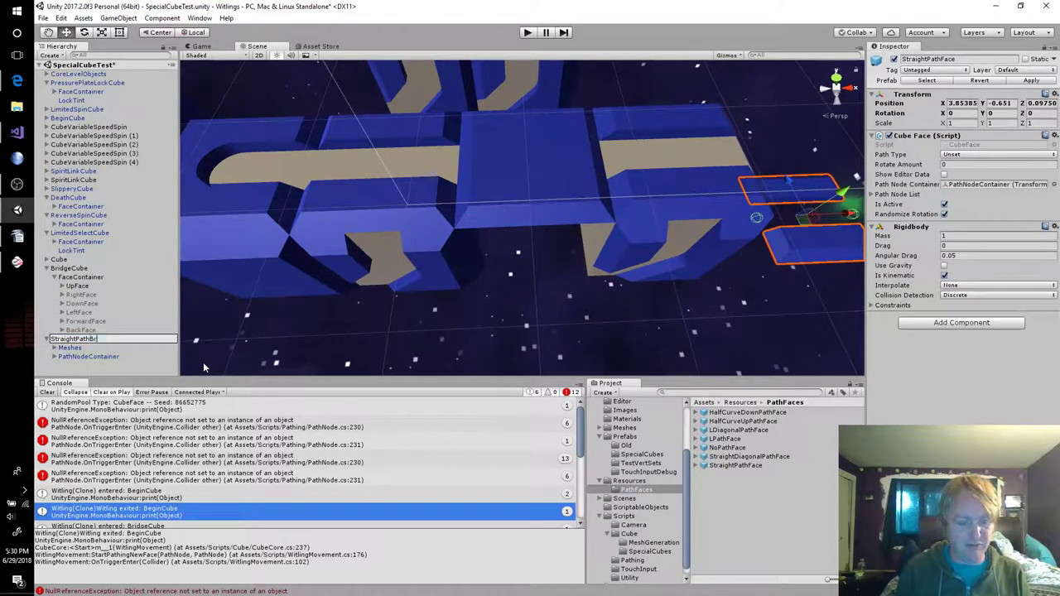
pyautogui.press('Return')
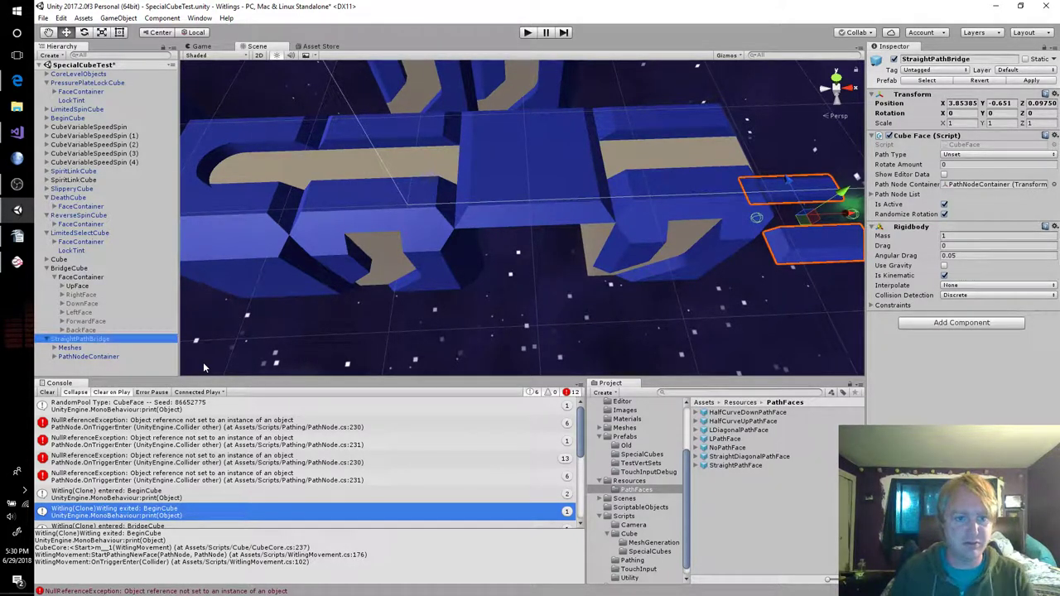
pyautogui.click(54, 347)
pyautogui.click(76, 357)
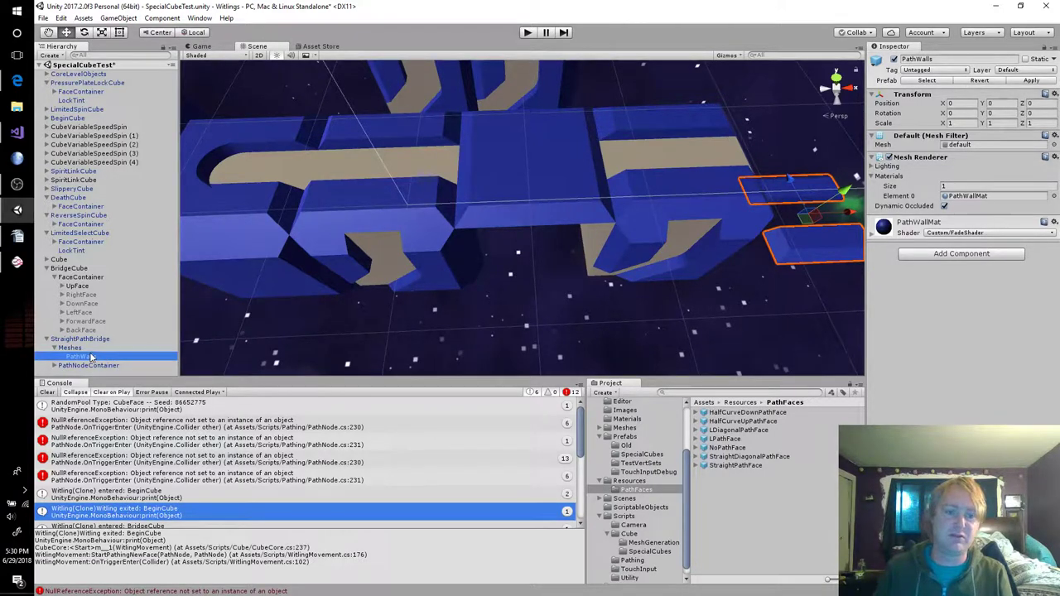
pyautogui.moveTo(91, 357); pyautogui.dragTo(89, 356)
# Break the prefab connection and add a new Cube under the bridge's Meshes
pyautogui.click(577, 325)
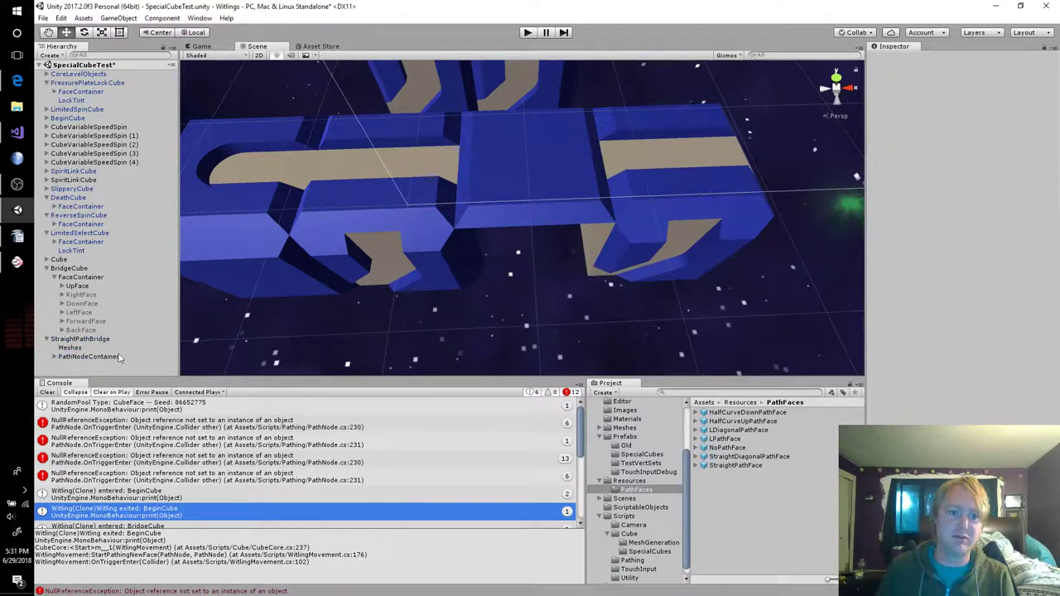
pyautogui.rightClick(82, 348)
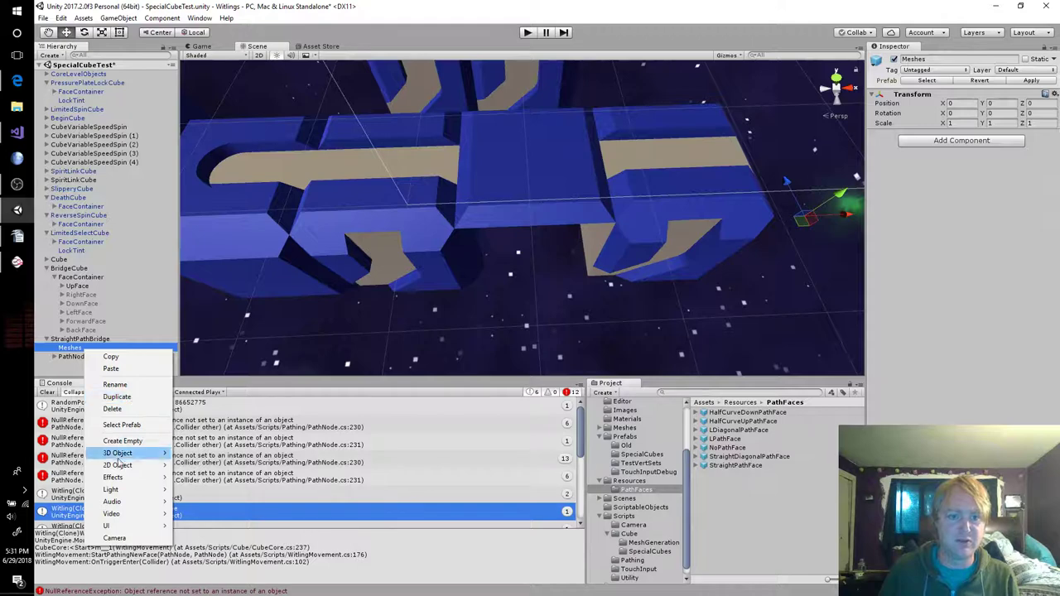
pyautogui.moveTo(122, 455)
pyautogui.click(31, 452)
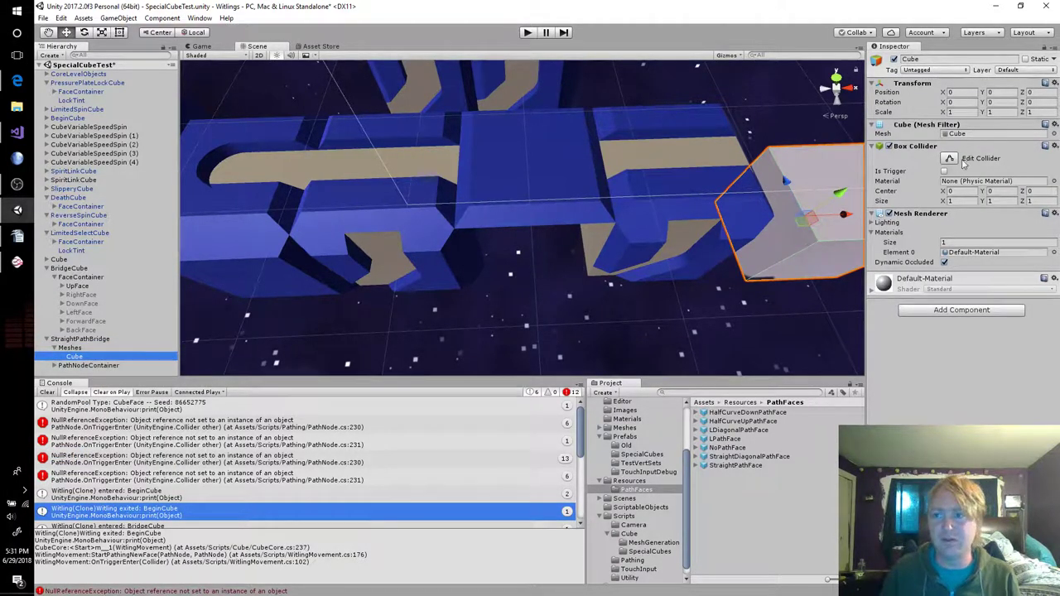
# Give the Cube CubeCoreMat and flatten it to scale Y 0.01, Z 0.34
pyautogui.click(1049, 252)
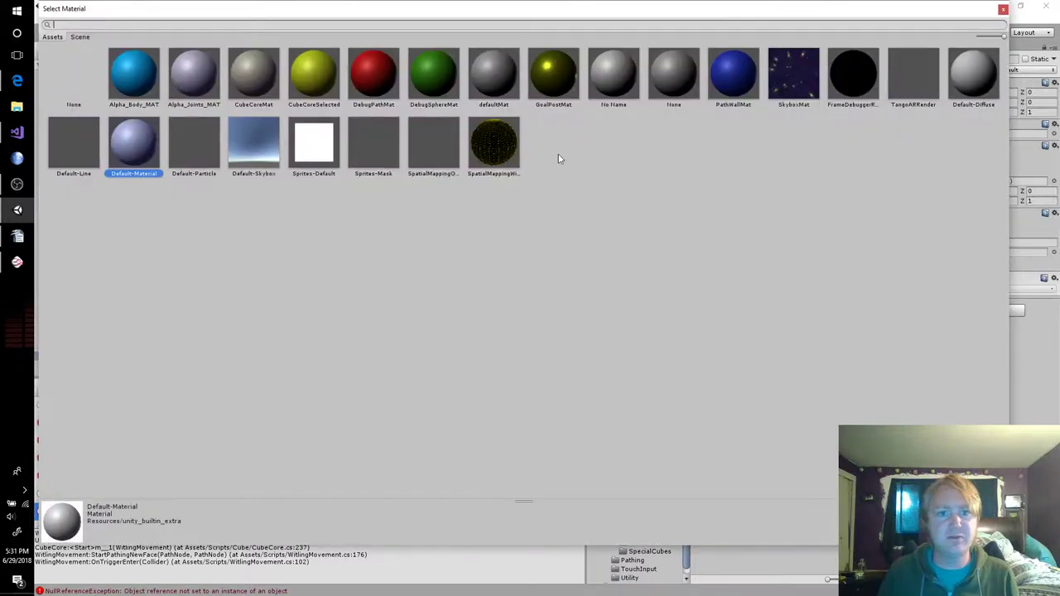
pyautogui.doubleClick(254, 76)
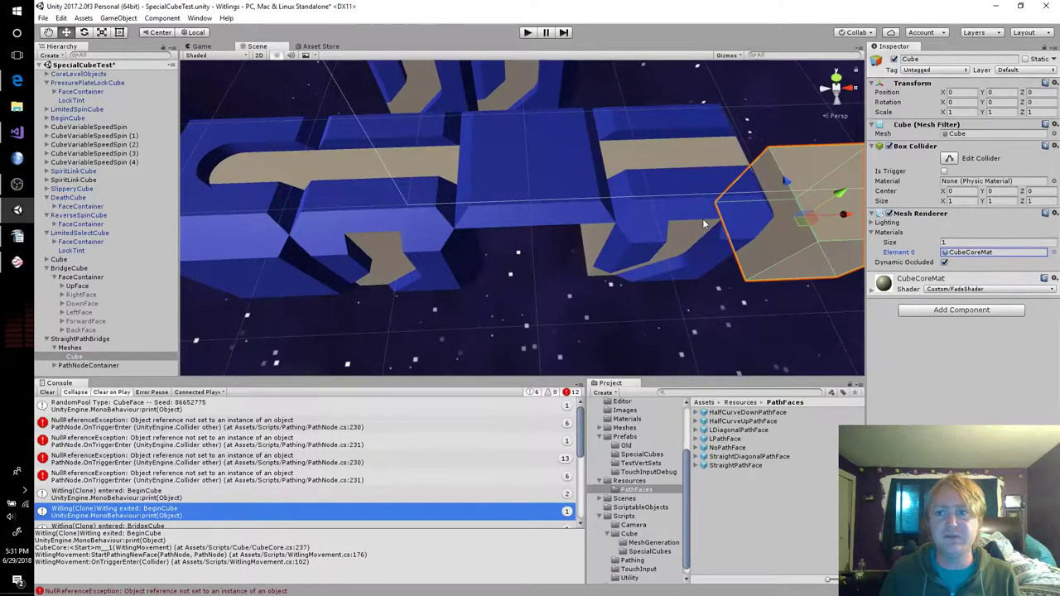
pyautogui.write('.')
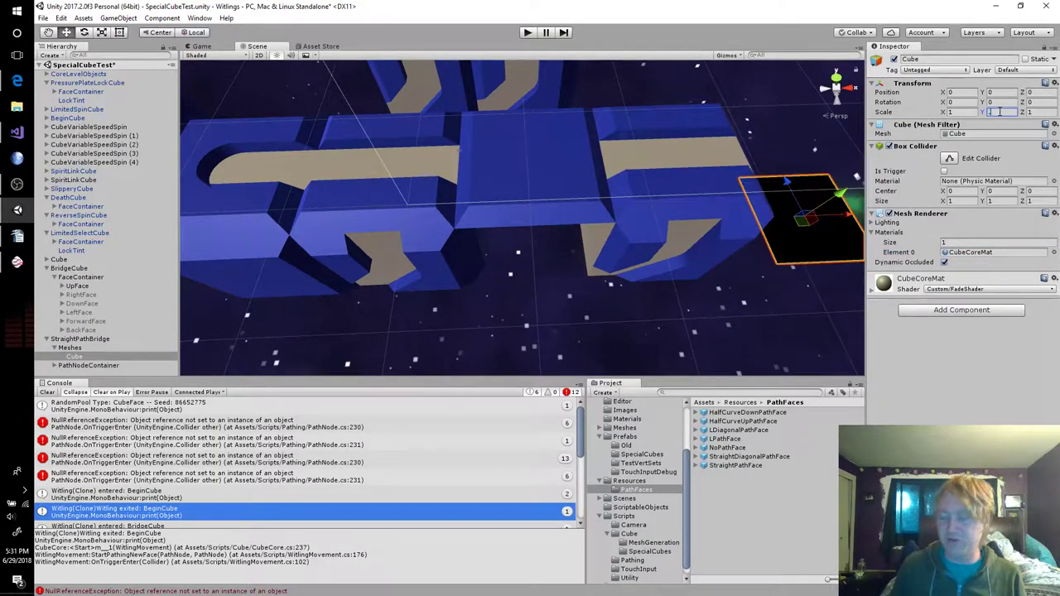
pyautogui.write('01')
pyautogui.press('Tab')
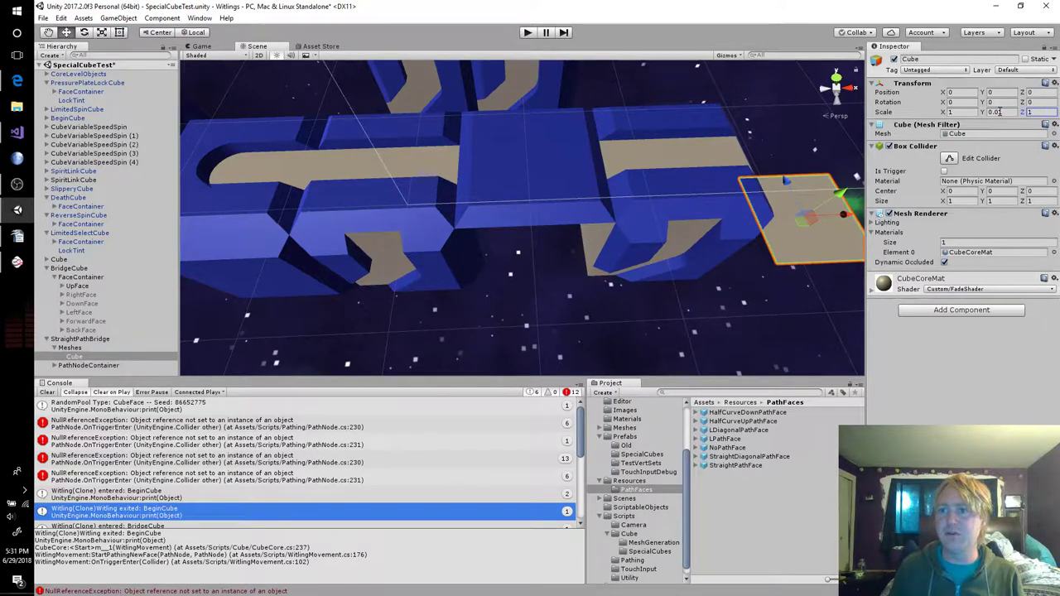
pyautogui.write('.34')
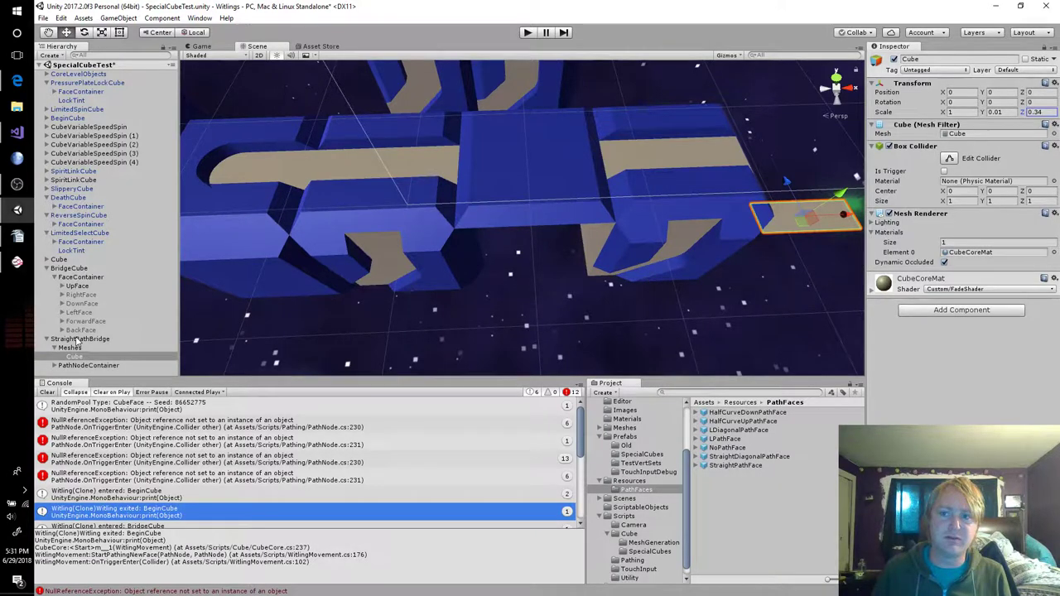
# Set StraightPathBridge's Transform position to X 0, Y 0.5, Z 0
pyautogui.click(78, 339)
pyautogui.click(965, 103)
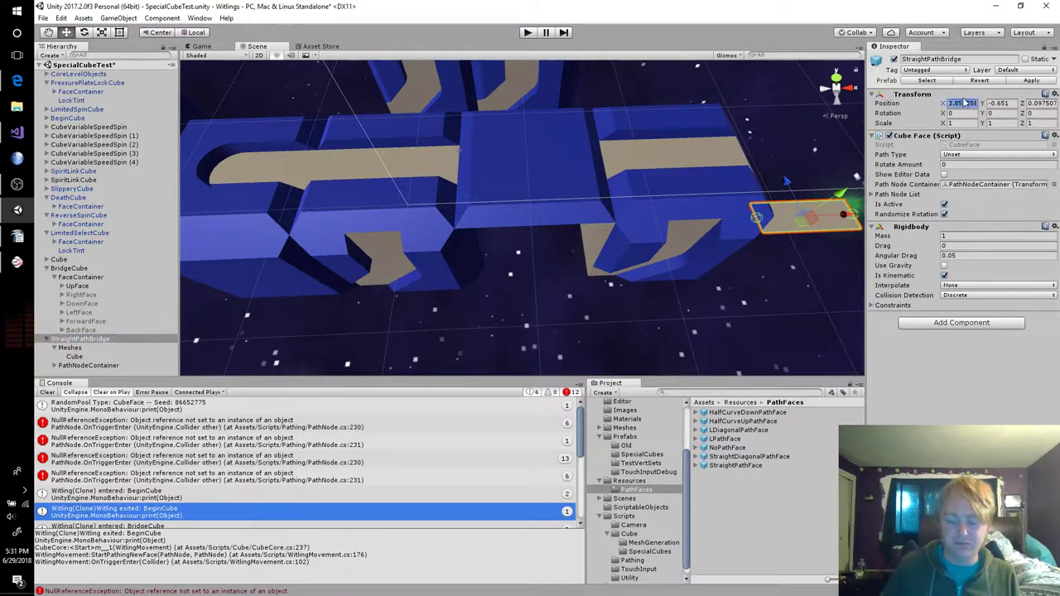
pyautogui.write('0')
pyautogui.press('Tab')
pyautogui.press('Tab')
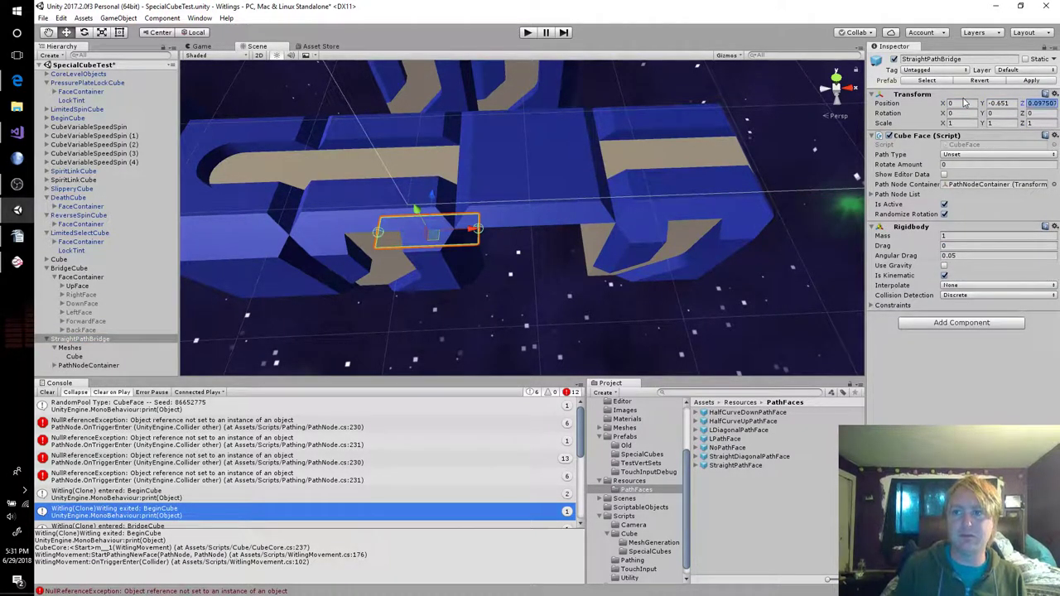
pyautogui.write('00')
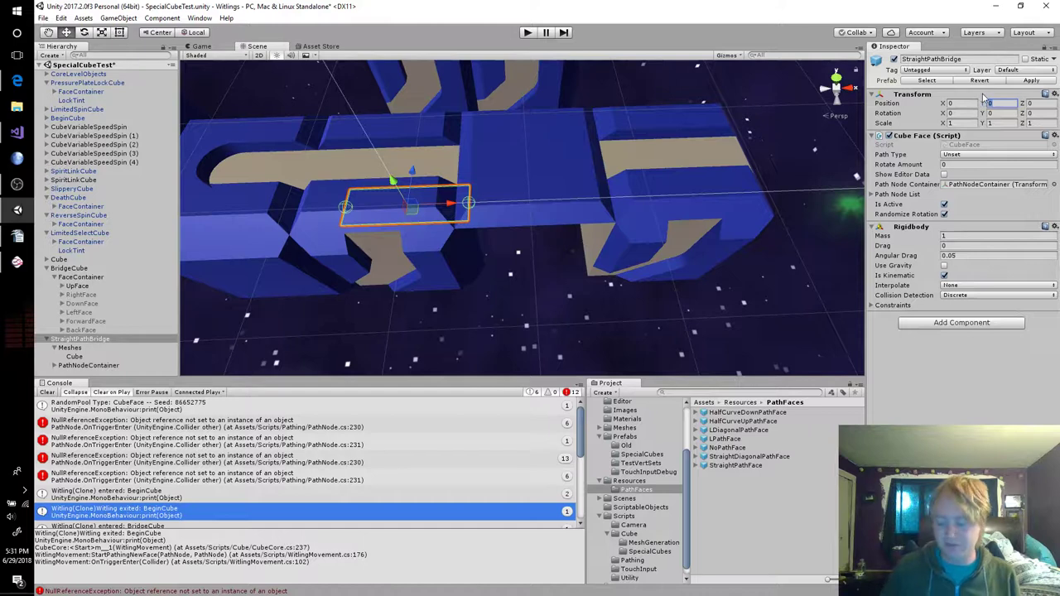
pyautogui.write('.5')
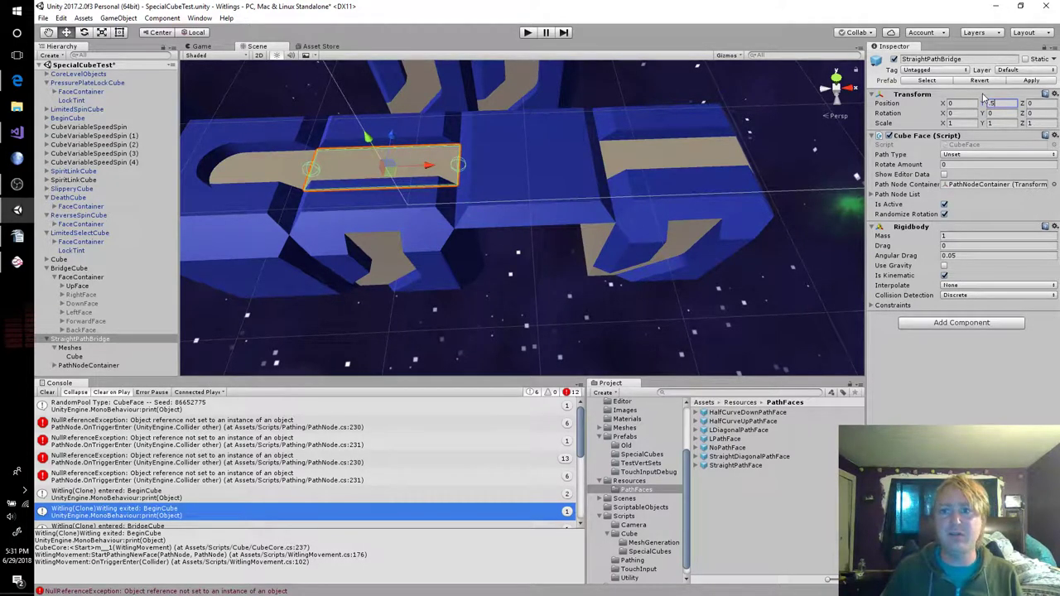
pyautogui.click(967, 102)
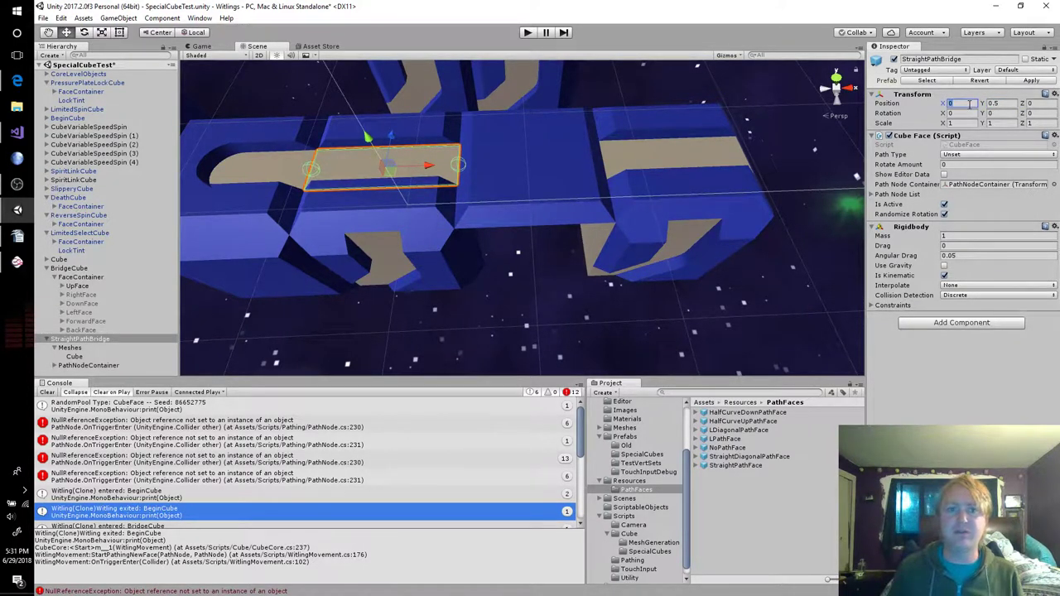
pyautogui.write('1')
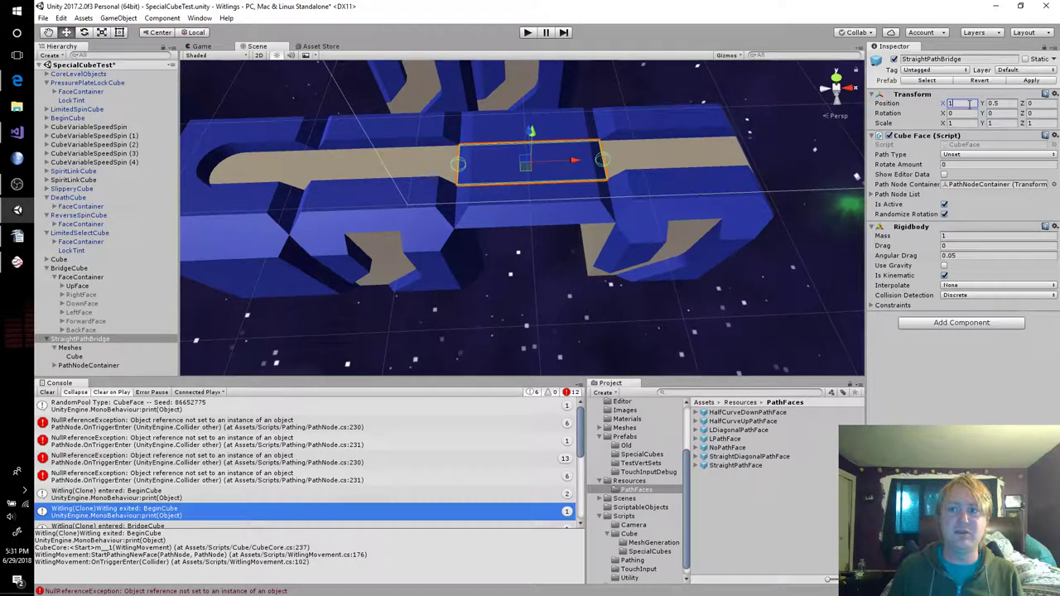
pyautogui.press('BackSpace')
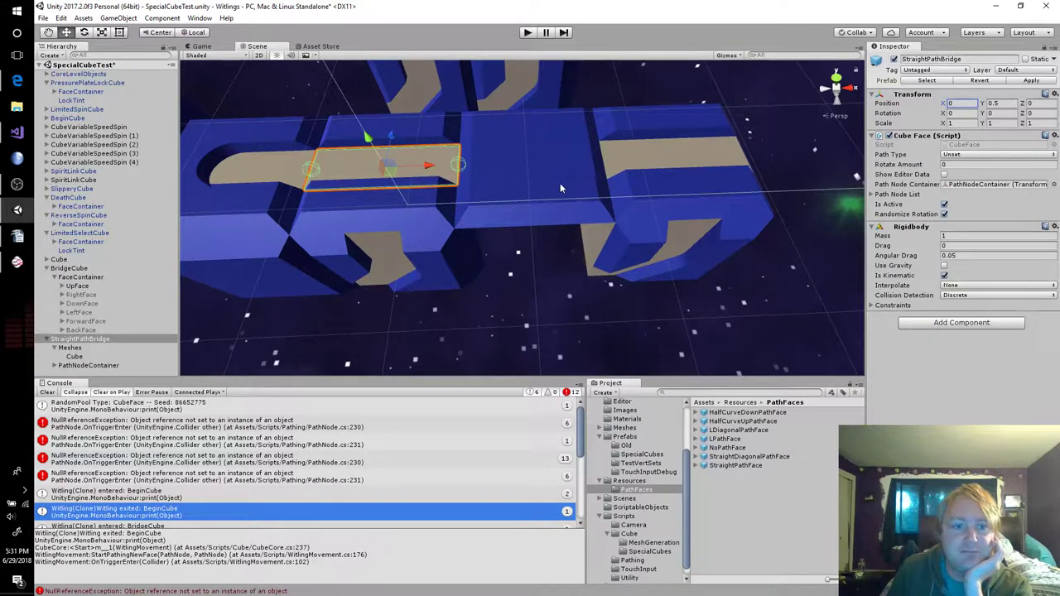
pyautogui.click(737, 466)
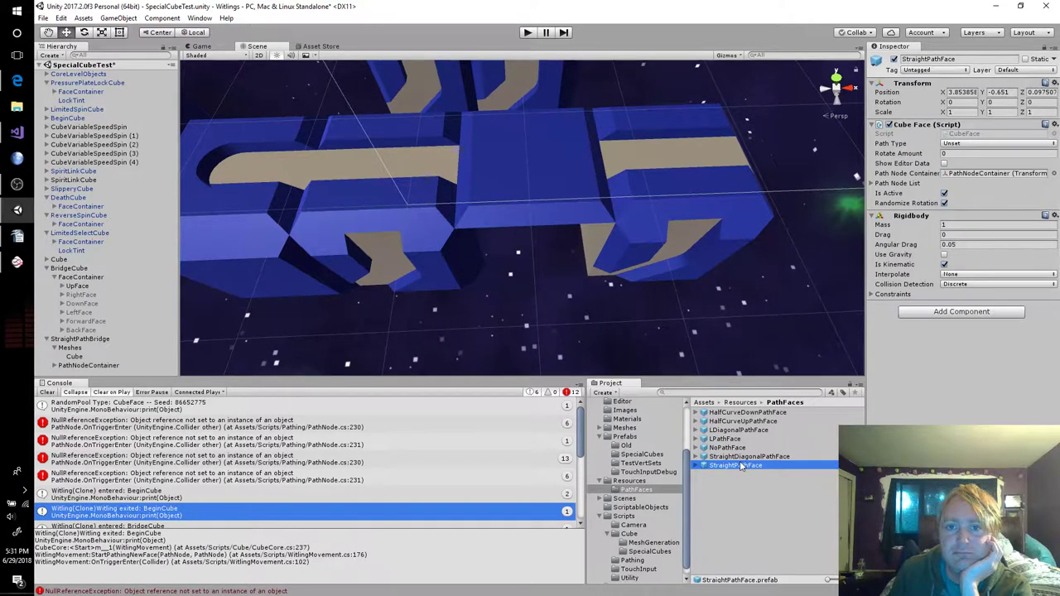
# Set StraightPathBridge's Y position to 0 and leave its path type Unset
pyautogui.click(110, 356)
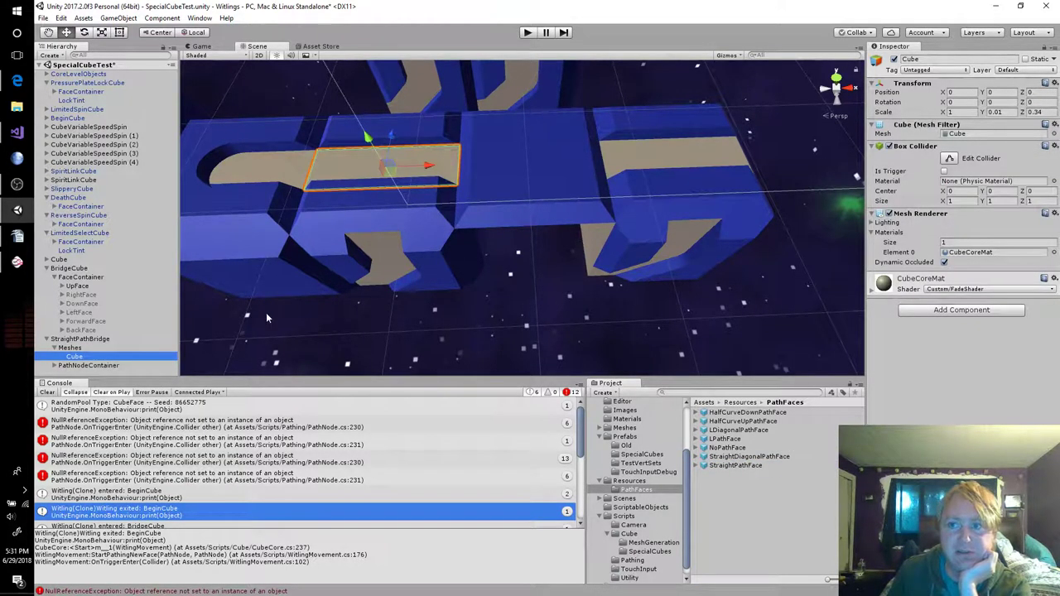
pyautogui.click(93, 347)
pyautogui.click(96, 339)
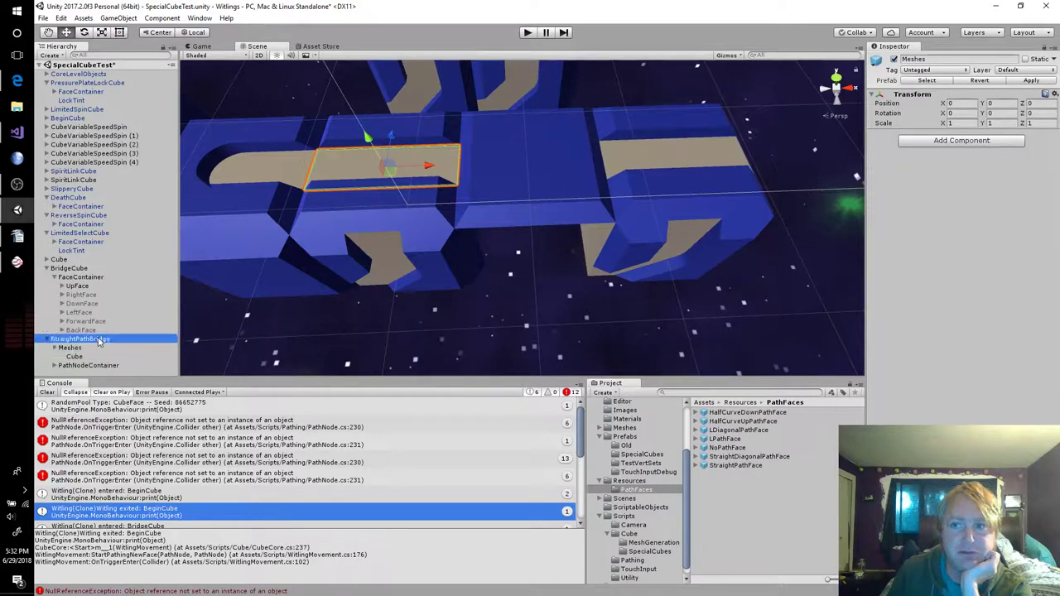
pyautogui.click(1004, 103)
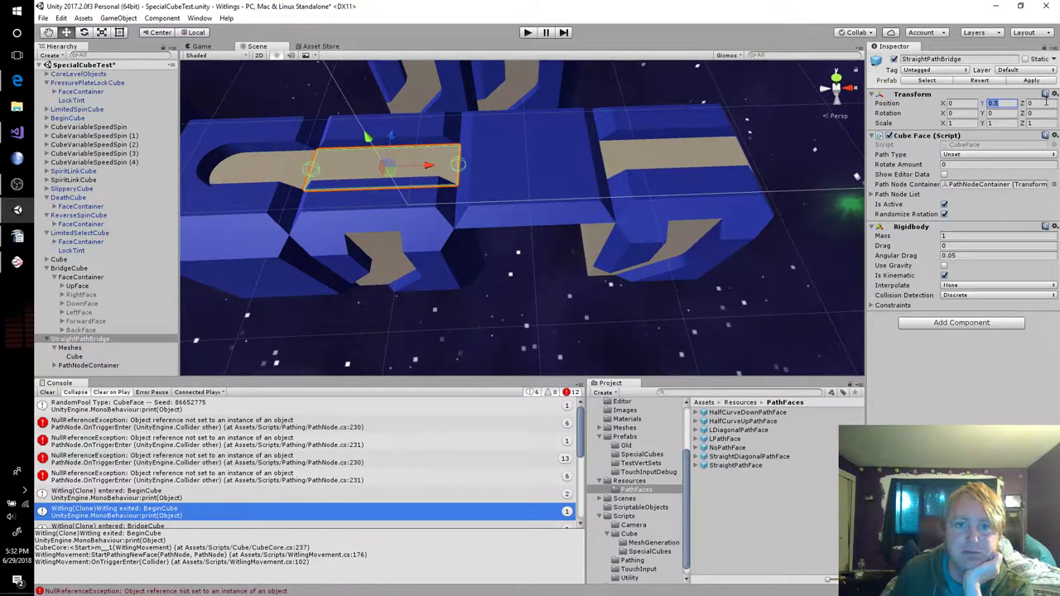
pyautogui.write('0')
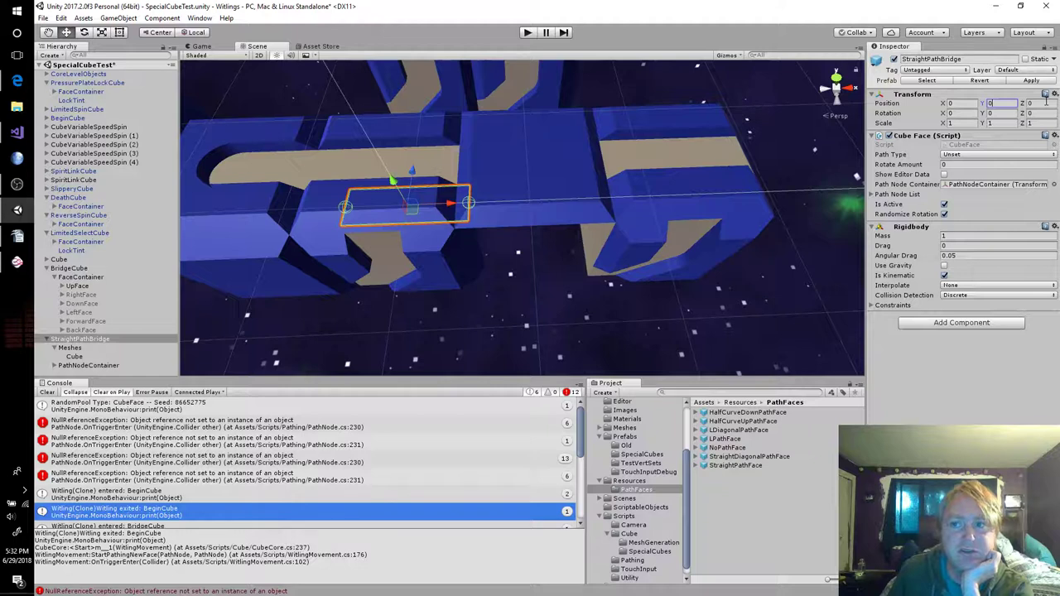
pyautogui.click(967, 155)
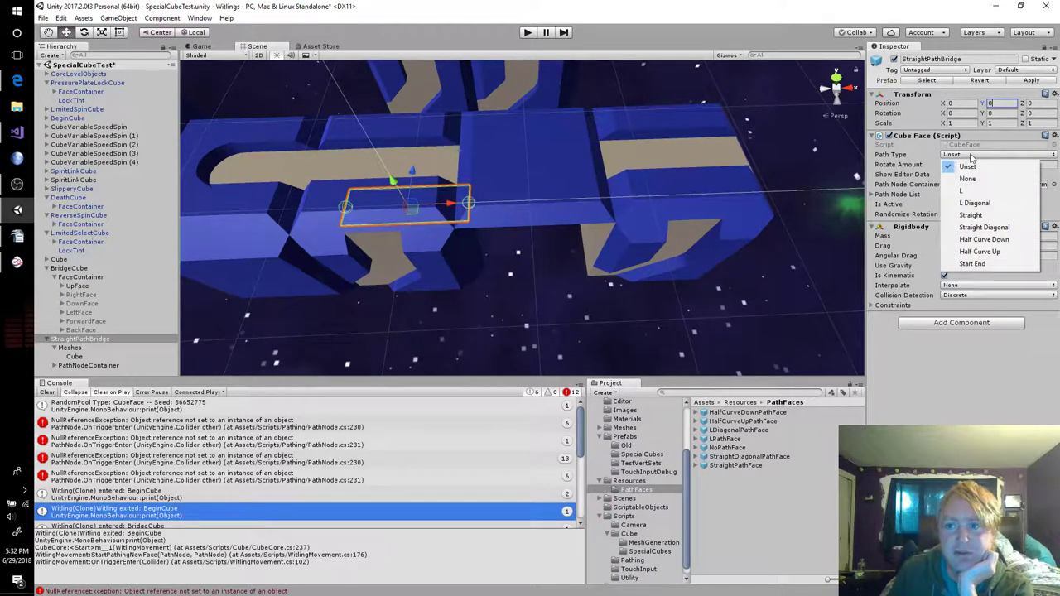
pyautogui.click(989, 418)
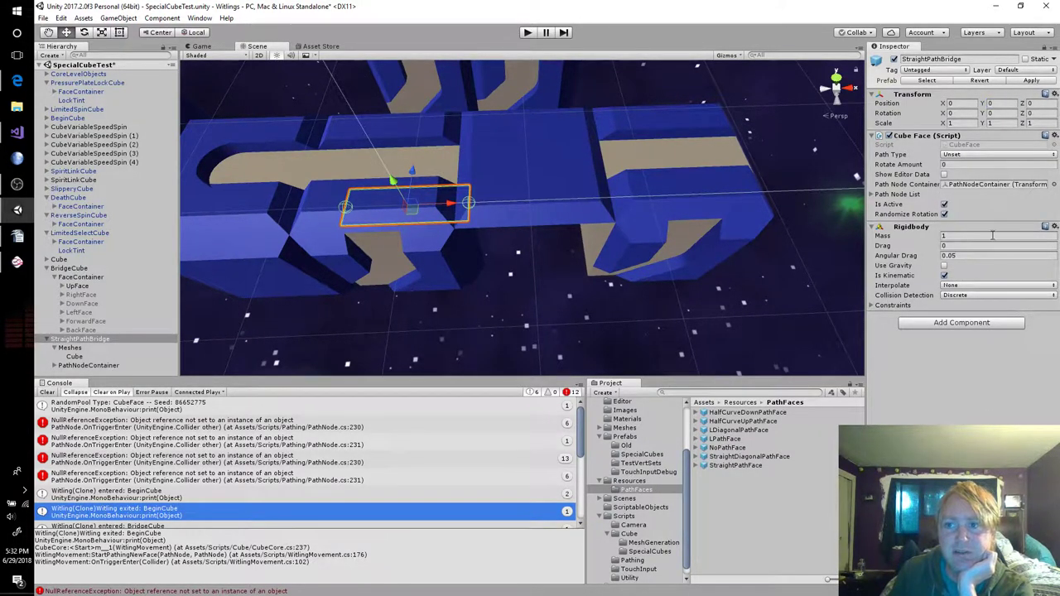
pyautogui.doubleClick(977, 146)
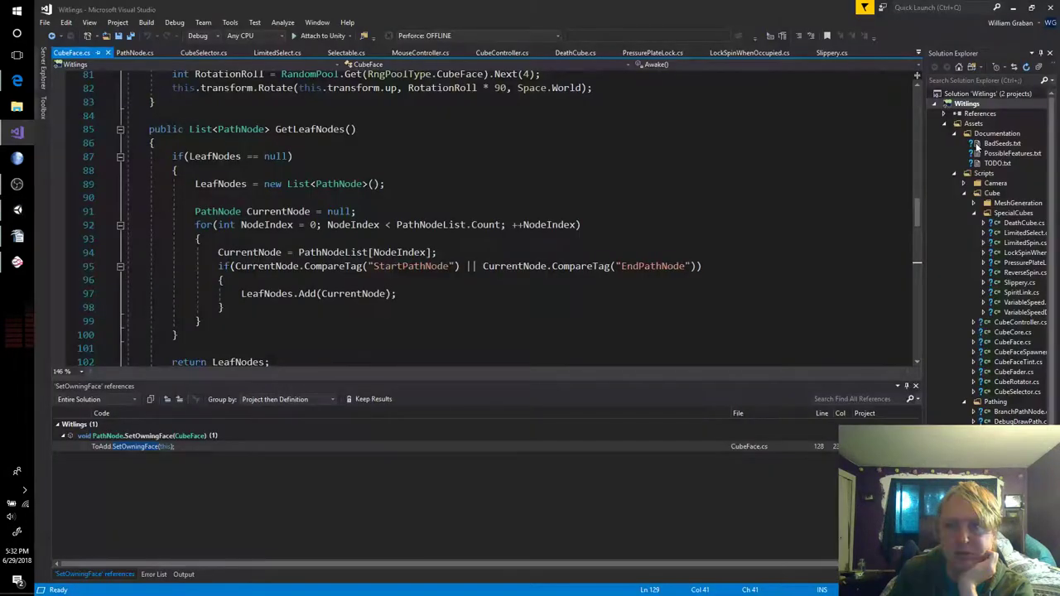
pyautogui.scroll(20, 567, 189)
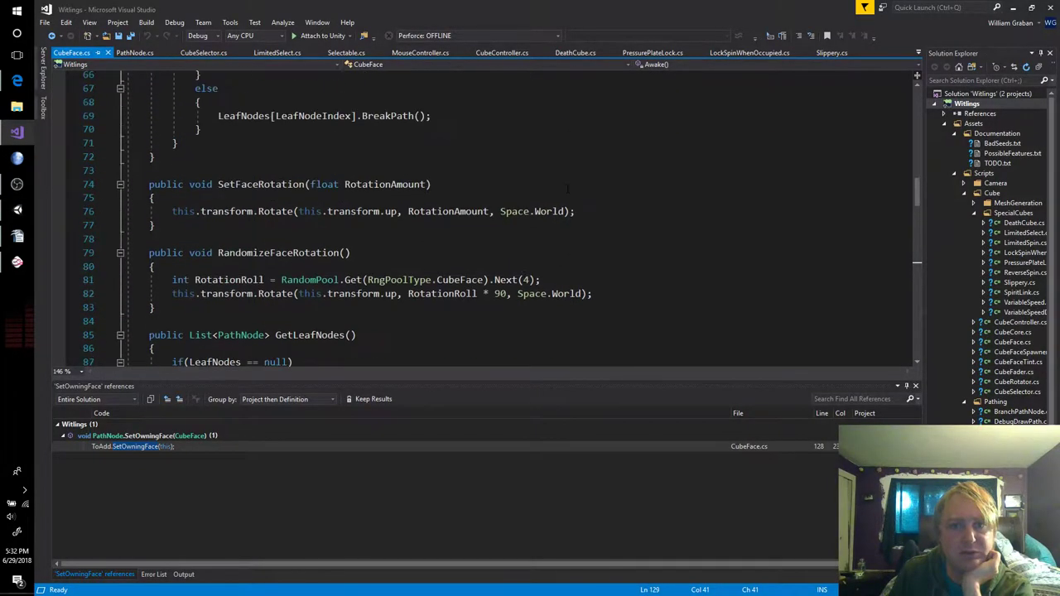
pyautogui.scroll(-3, 567, 189)
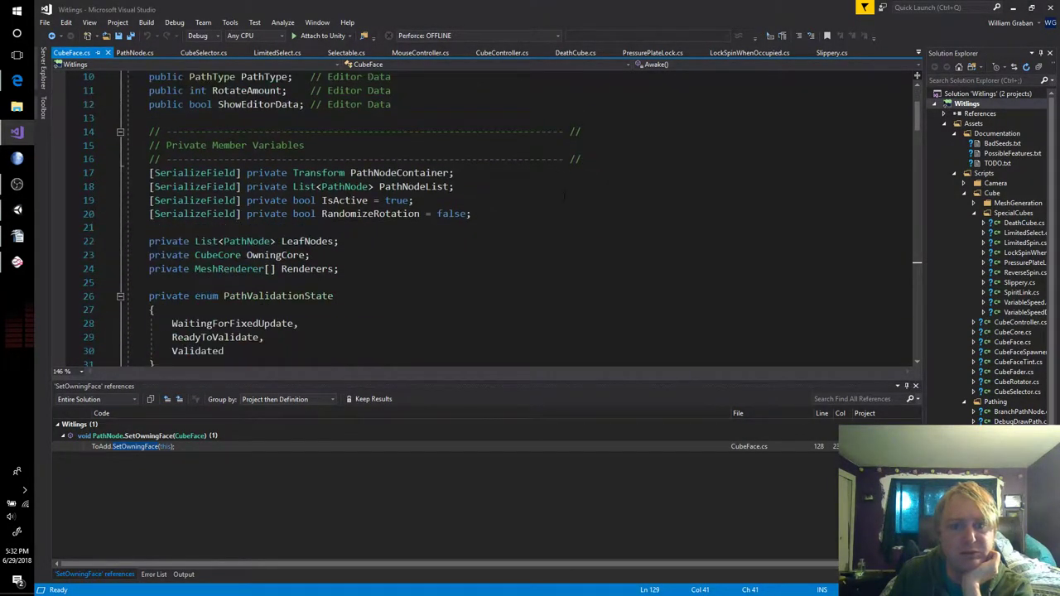
pyautogui.scroll(3, 567, 189)
pyautogui.scroll(-4, 567, 188)
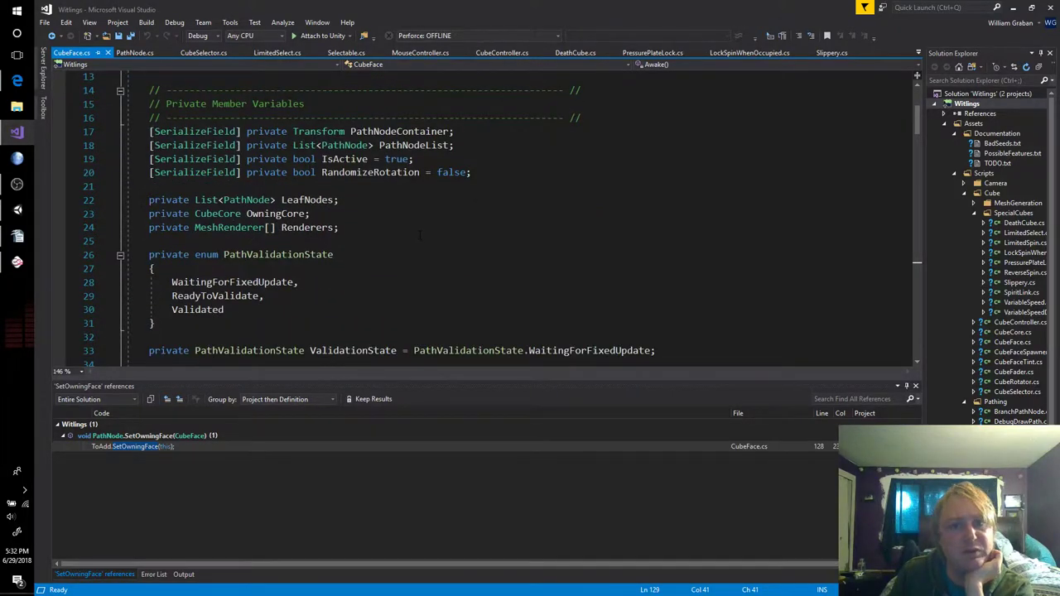
pyautogui.scroll(-3, 421, 236)
pyautogui.scroll(-7, 420, 237)
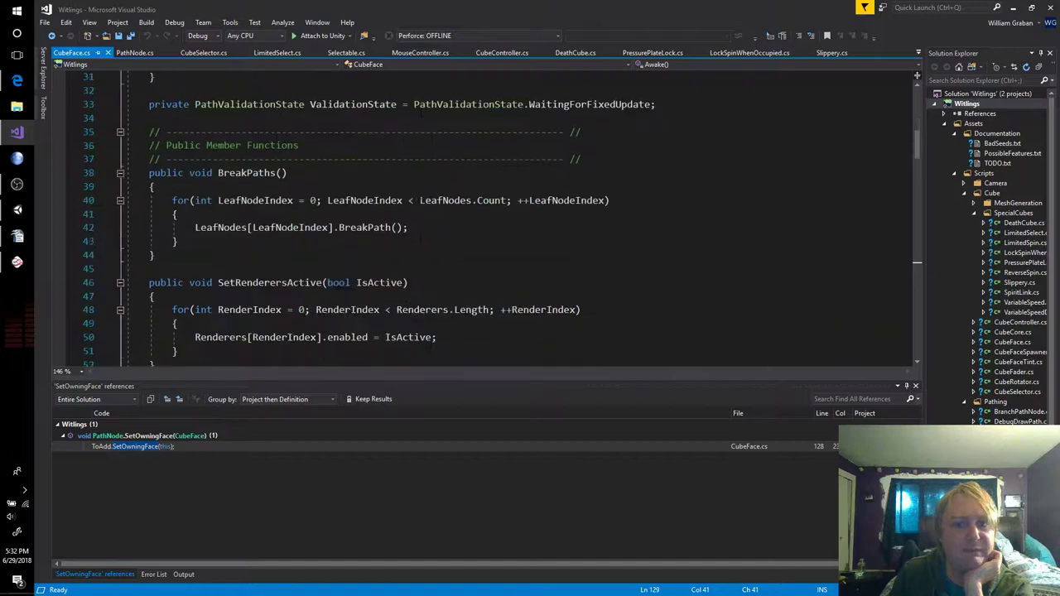
pyautogui.scroll(15, 421, 237)
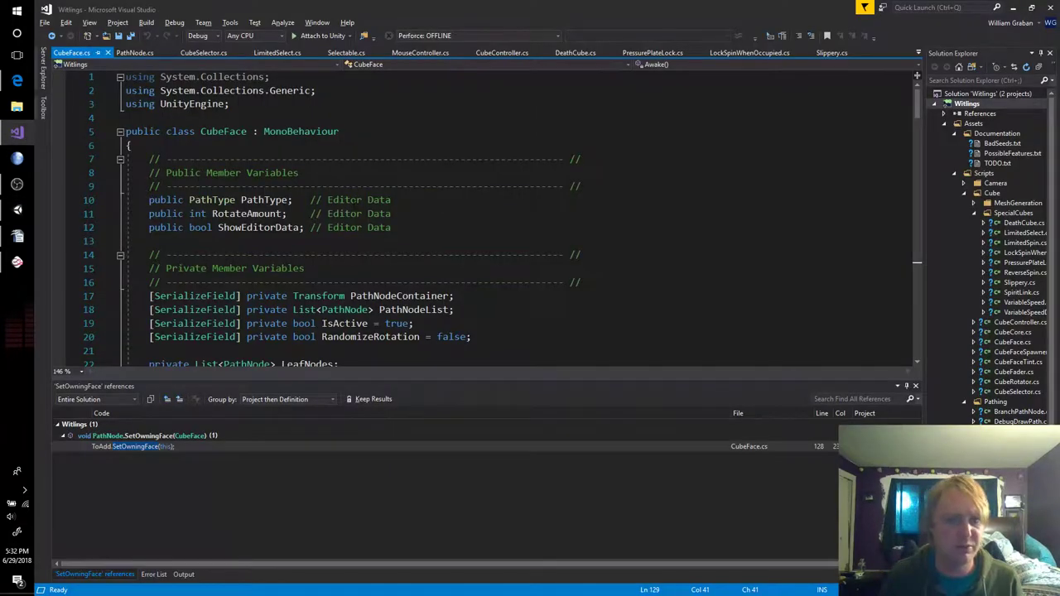
# Go to the PathType enum in CubeFaceSpawner.cs and add a '// Bridge Testing' comment after StartEnd
pyautogui.click(214, 199)
pyautogui.press('F12')
pyautogui.scroll(-2, 497, 219)
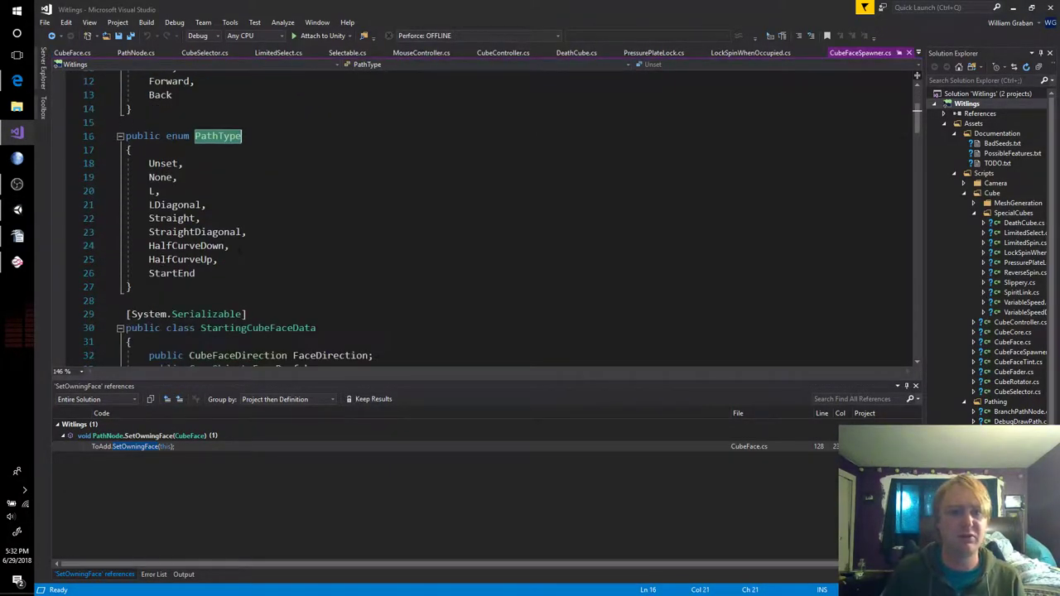
pyautogui.click(237, 273)
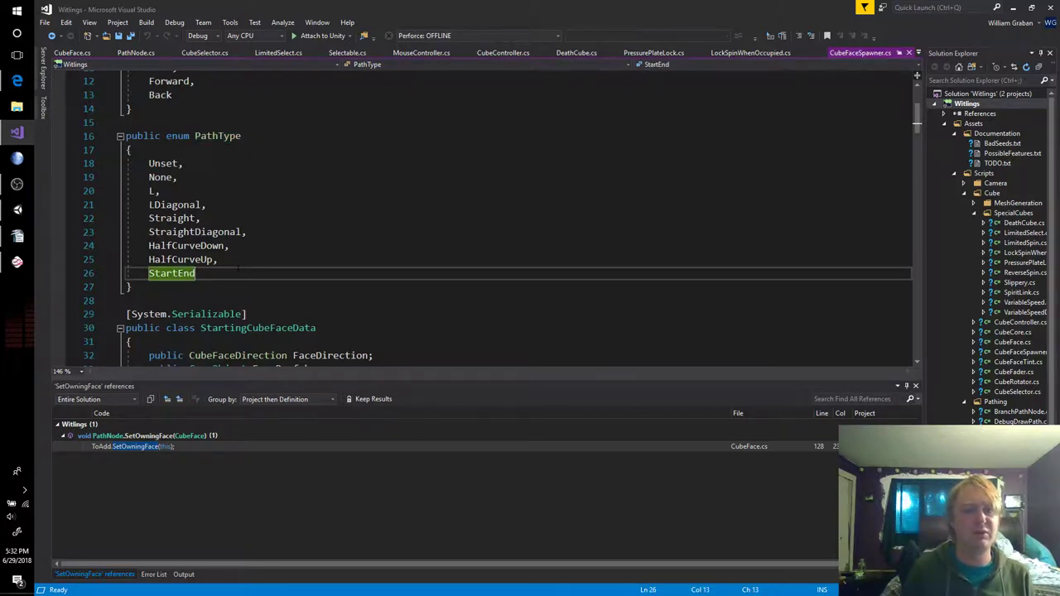
pyautogui.write(',')
pyautogui.press('Return')
pyautogui.press('Return')
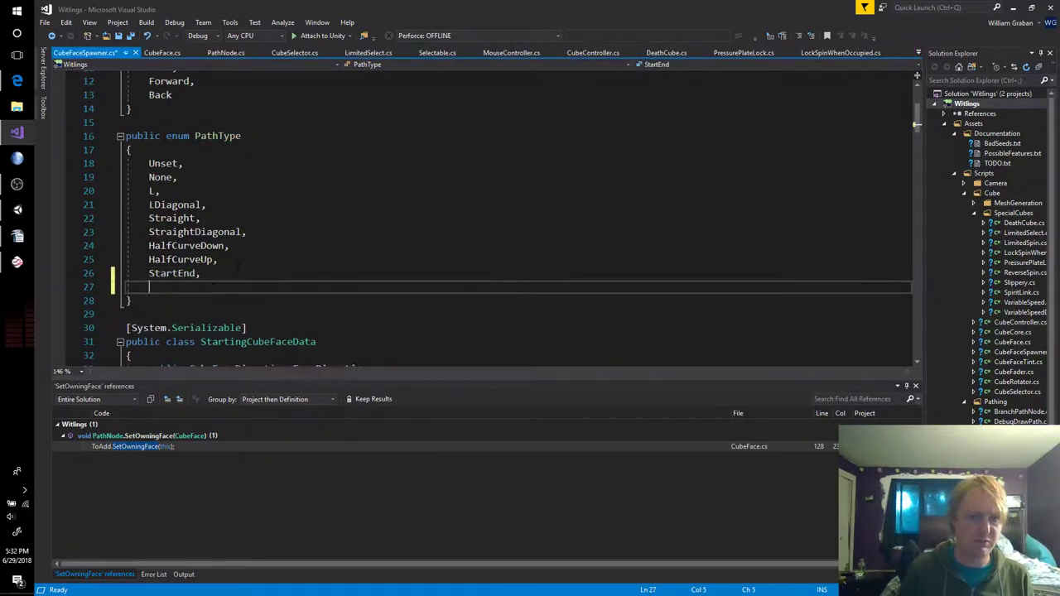
pyautogui.write('// Bridge ')
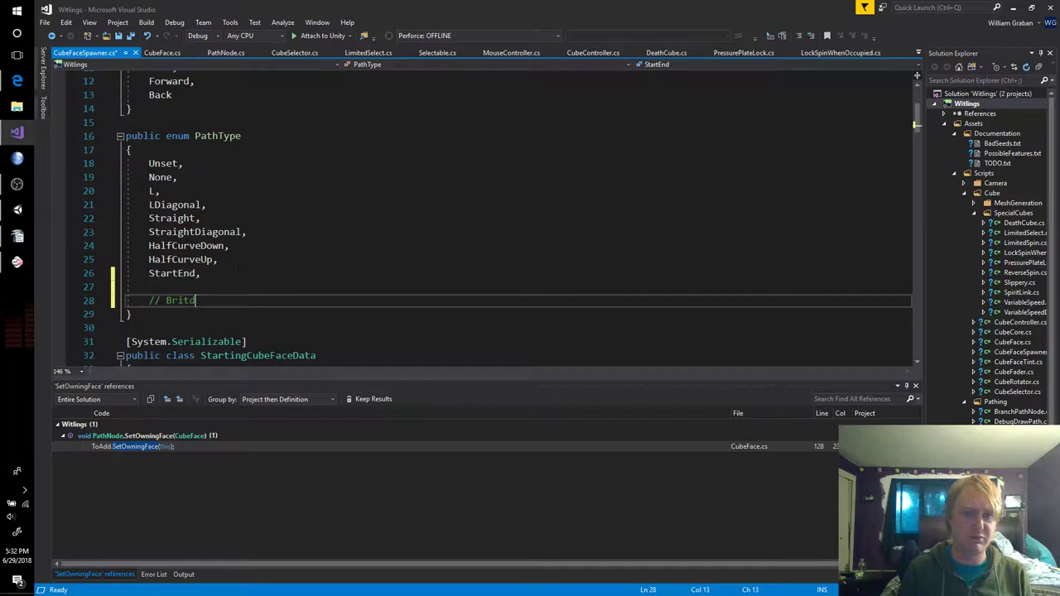
pyautogui.write('Testing')
# Add the StraightBridge enum value, save CubeFaceSpawner.cs, and return to Unity
pyautogui.press('Return')
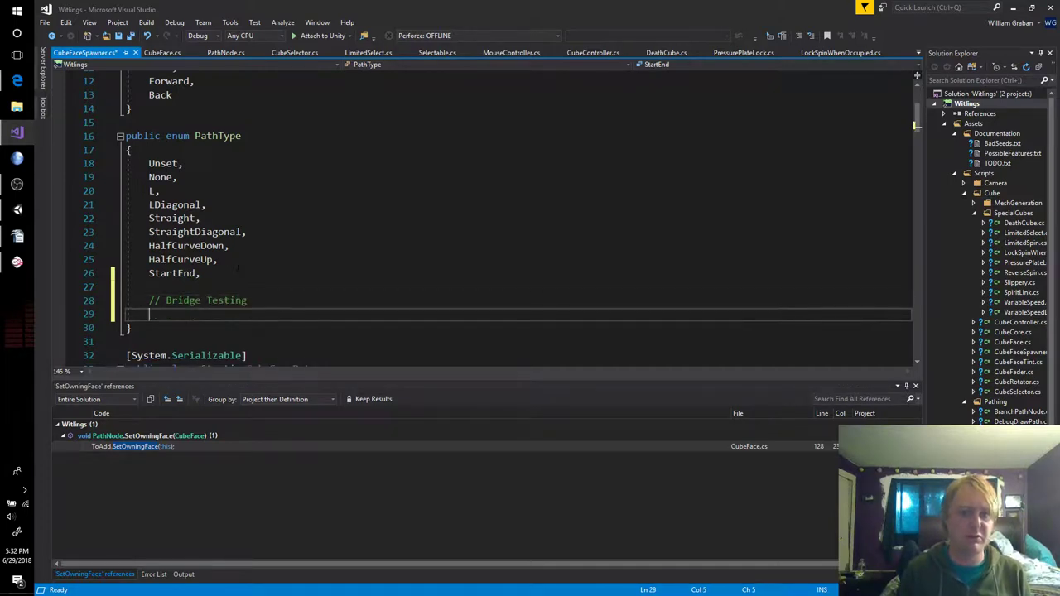
pyautogui.write('Straight')
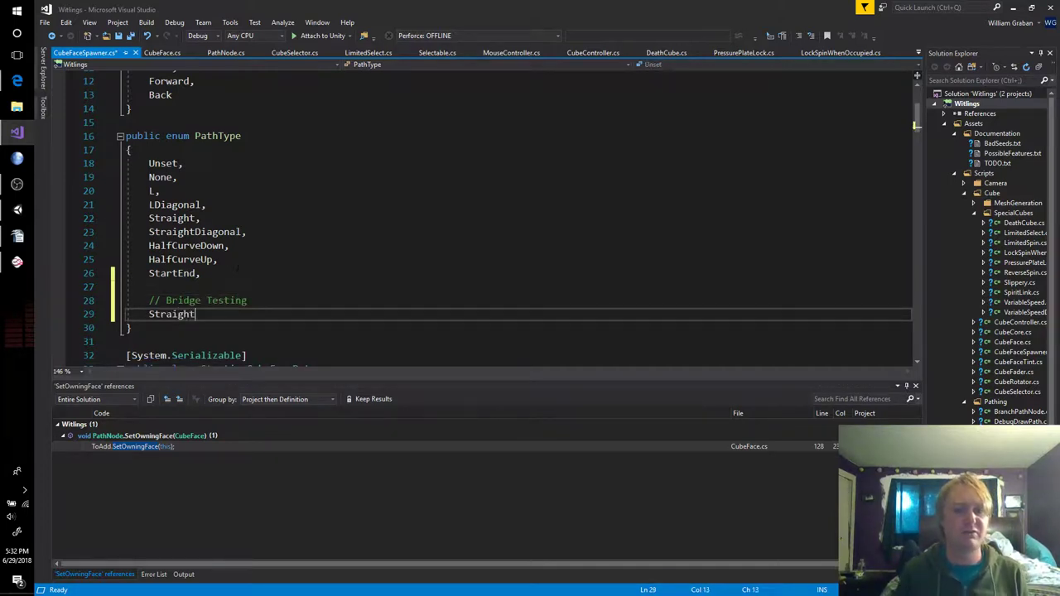
pyautogui.write('Bri')
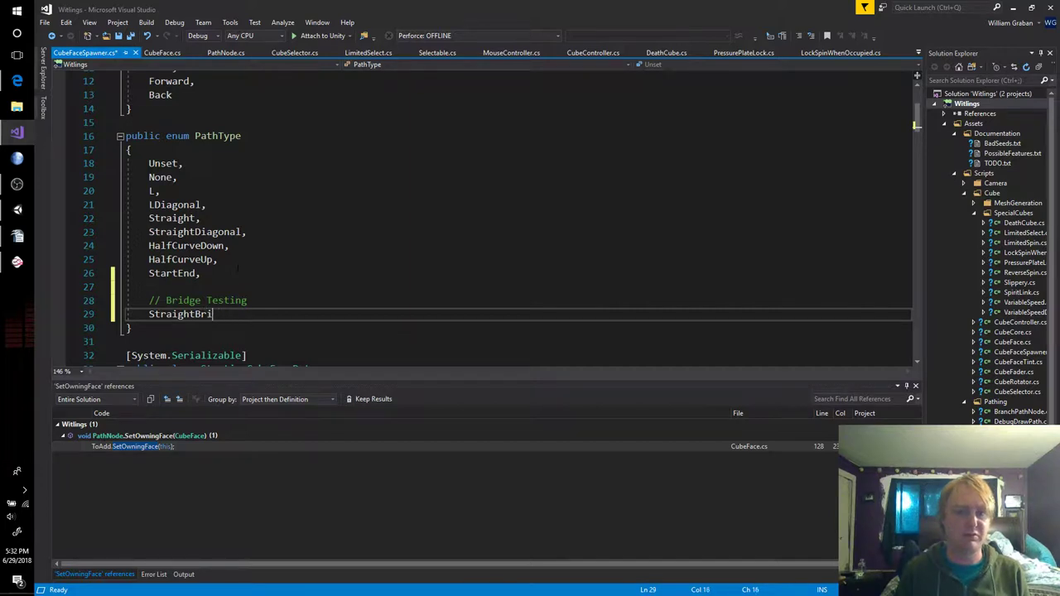
pyautogui.write('tdh,')
pyautogui.hotkey('ctrl', 's')
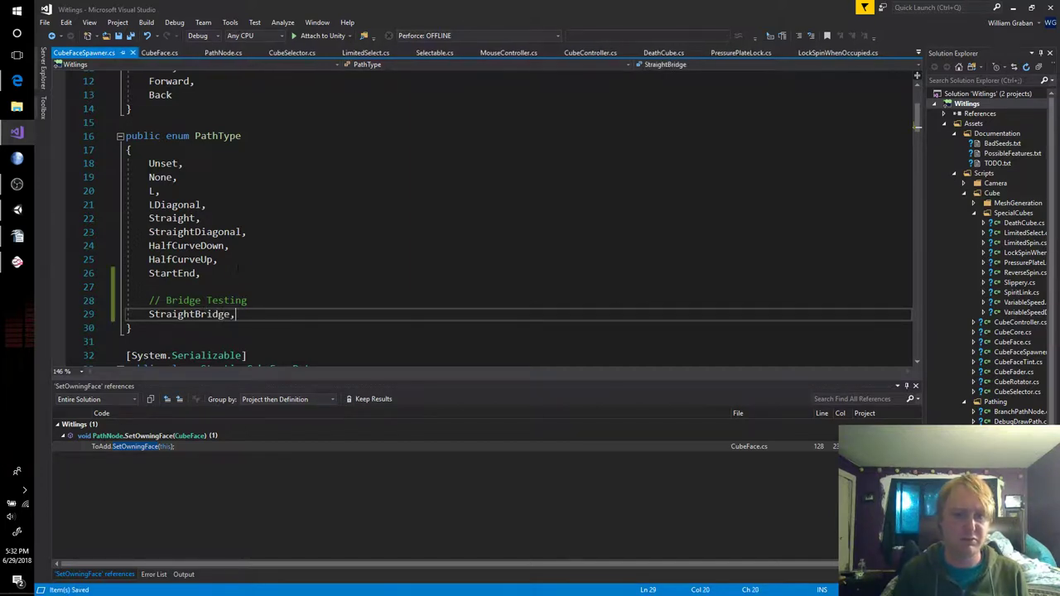
pyautogui.scroll(-7, 238, 267)
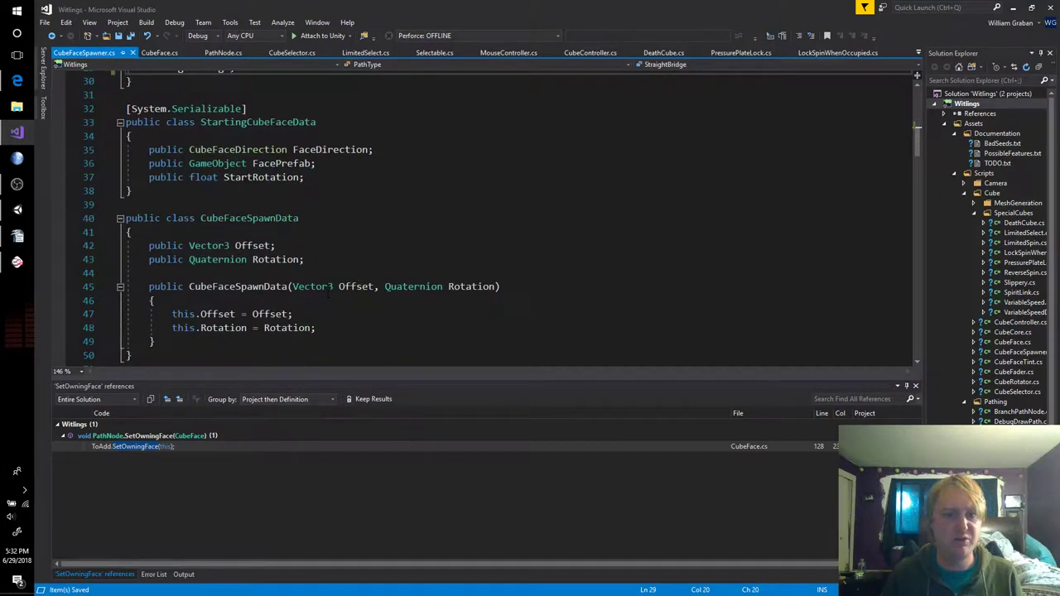
pyautogui.hotkey('alt', 'Tab')
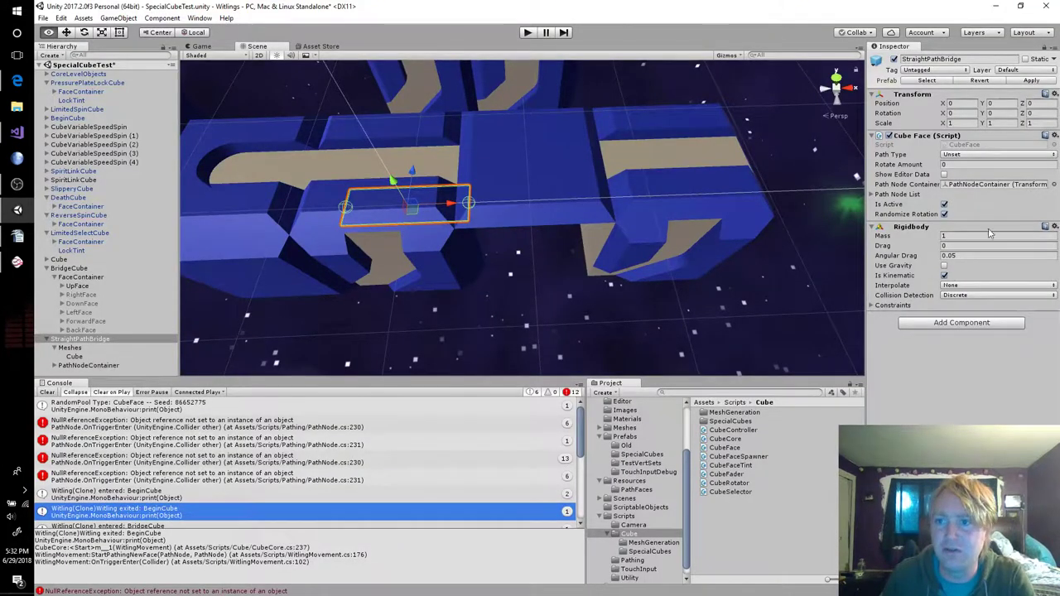
# Check Straight Bridge in the Path Type list, then browse the PathFaces prefabs around StraightPathFace
pyautogui.click(975, 156)
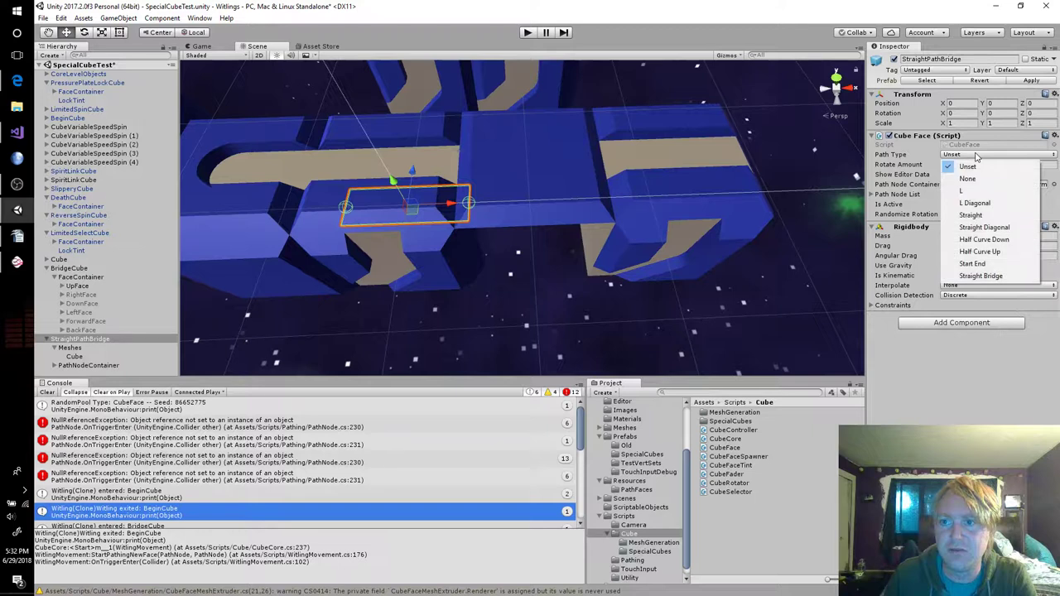
pyautogui.press('Escape')
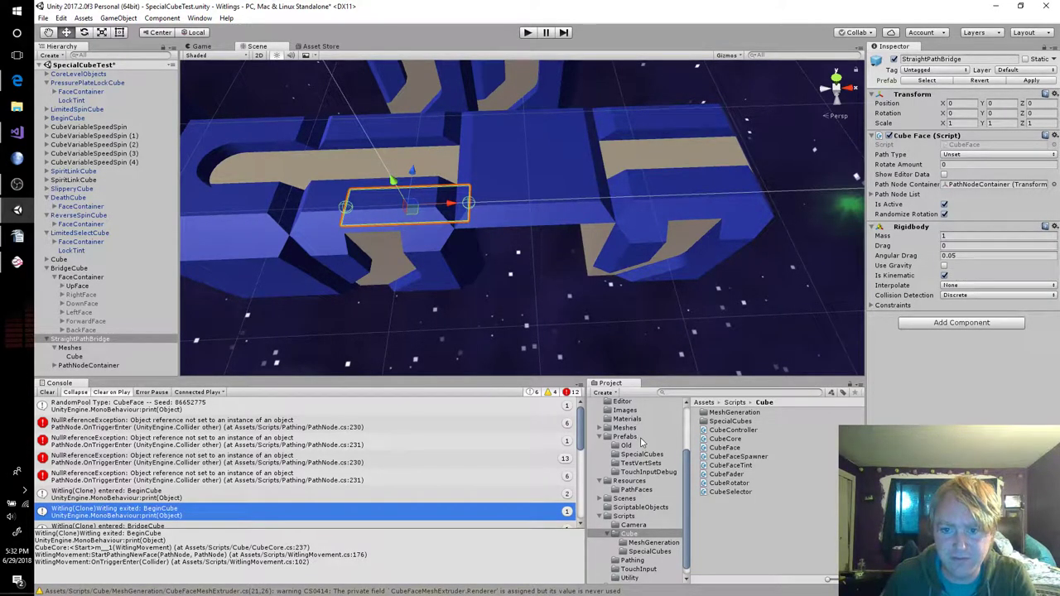
pyautogui.click(635, 490)
pyautogui.click(734, 466)
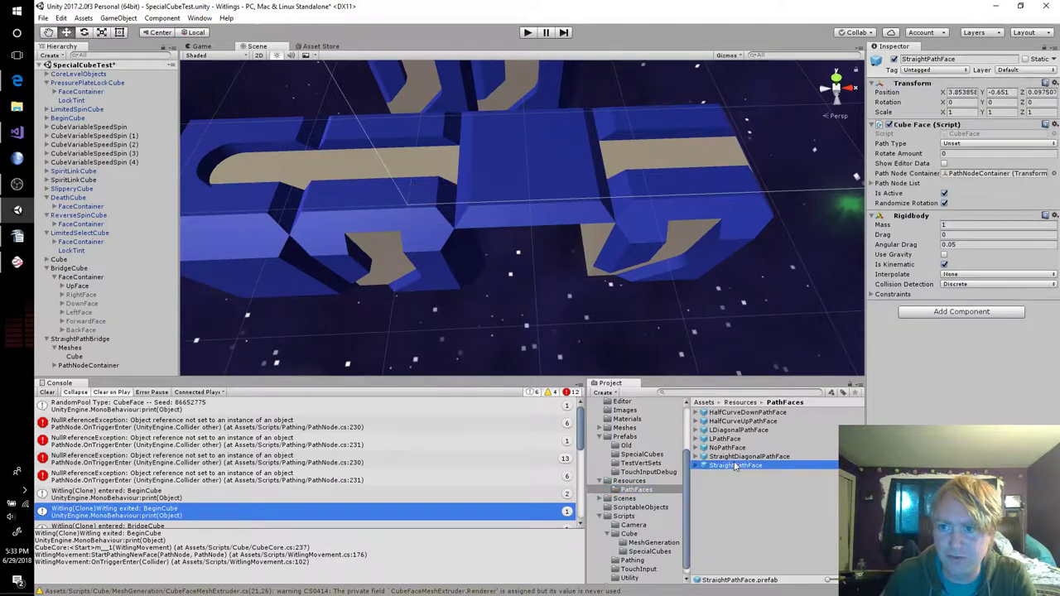
pyautogui.press('Up')
pyautogui.press('Up')
pyautogui.press('Up')
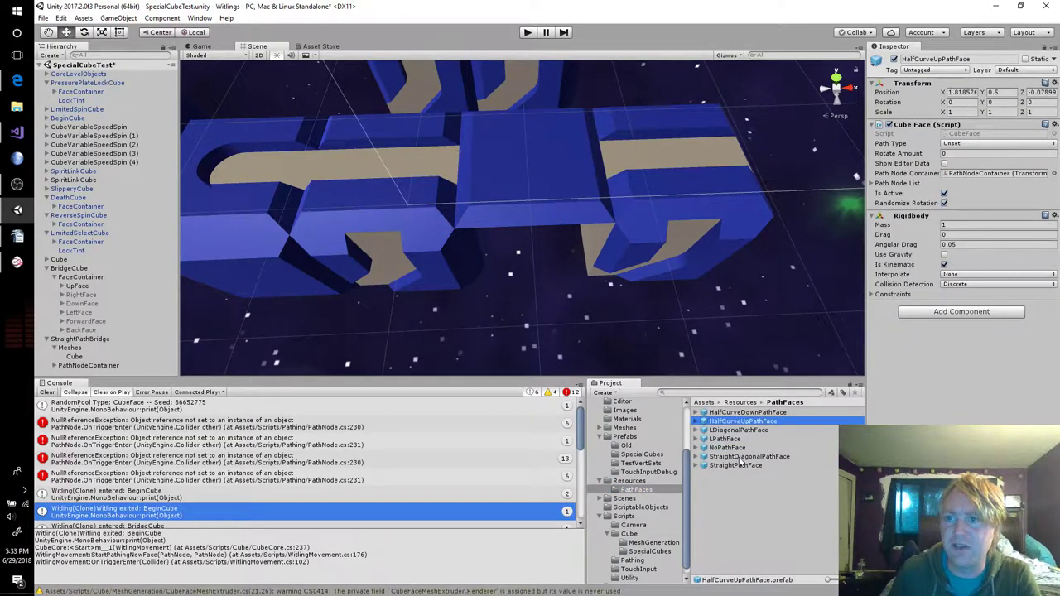
pyautogui.press('Down')
pyautogui.press('Down')
pyautogui.press('Down')
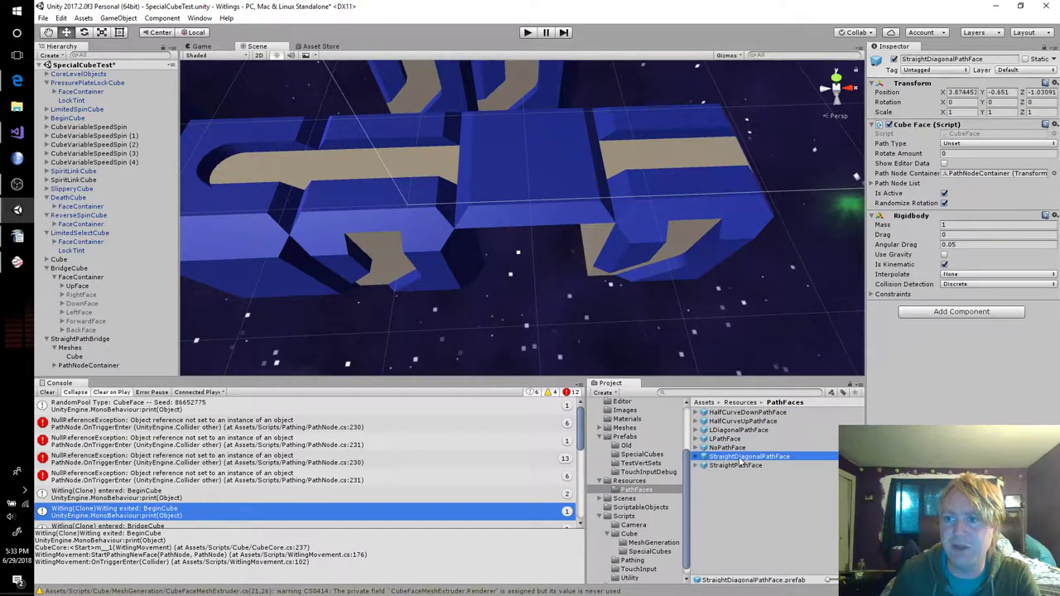
pyautogui.press('Up')
pyautogui.press('Up')
pyautogui.press('Up')
pyautogui.press('Up')
pyautogui.press('Up')
pyautogui.press('Down')
pyautogui.press('Down')
pyautogui.press('Down')
pyautogui.press('Down')
pyautogui.press('Down')
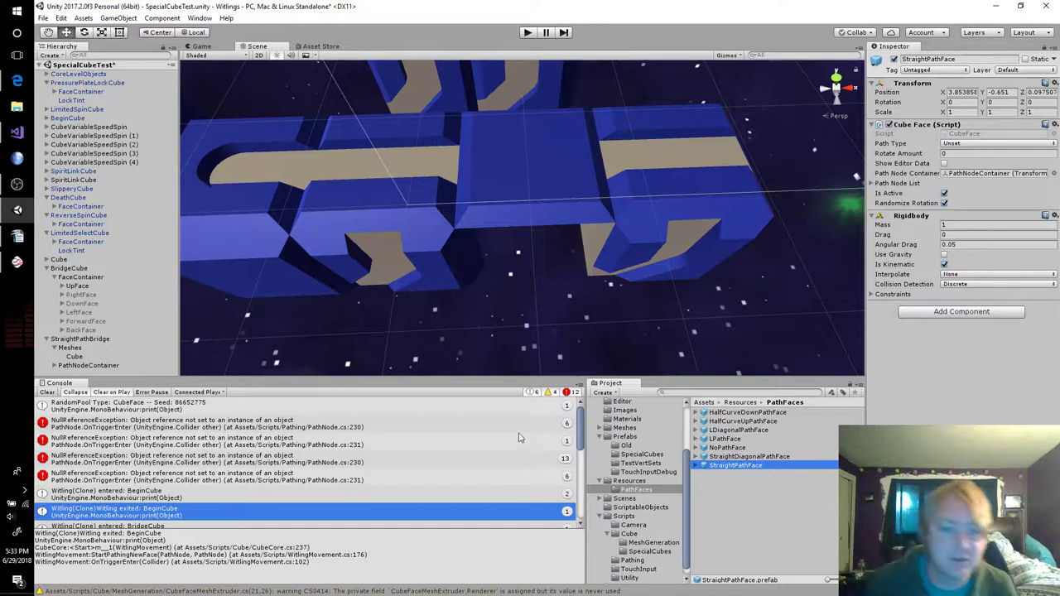
# Inspect StraightPathBridge's Path Node List, then the StartLeafNode and EndLeafNode in its PathNodeContainer
pyautogui.click(80, 338)
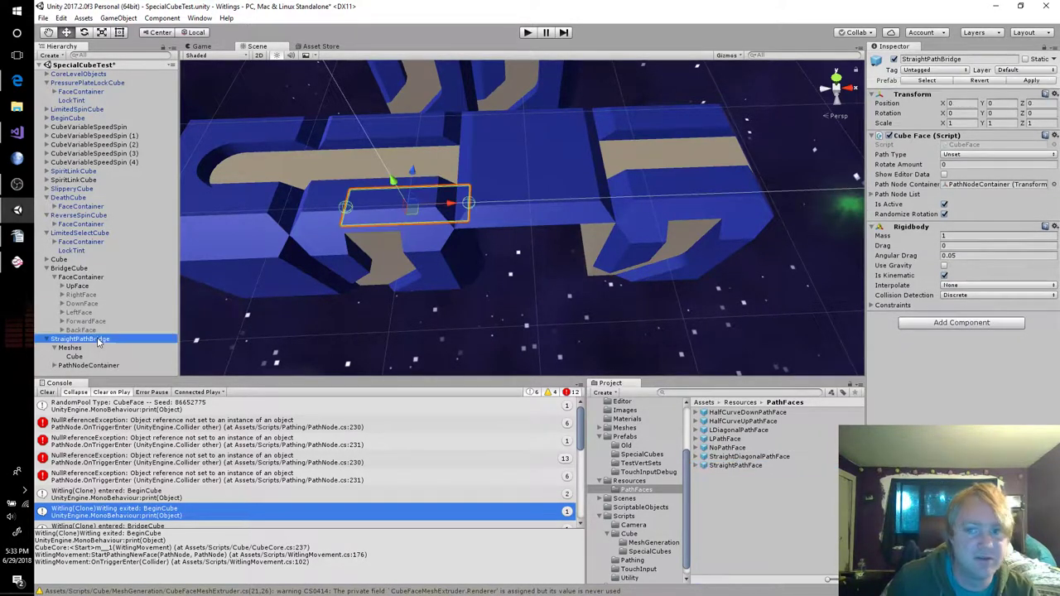
pyautogui.click(963, 194)
pyautogui.click(965, 186)
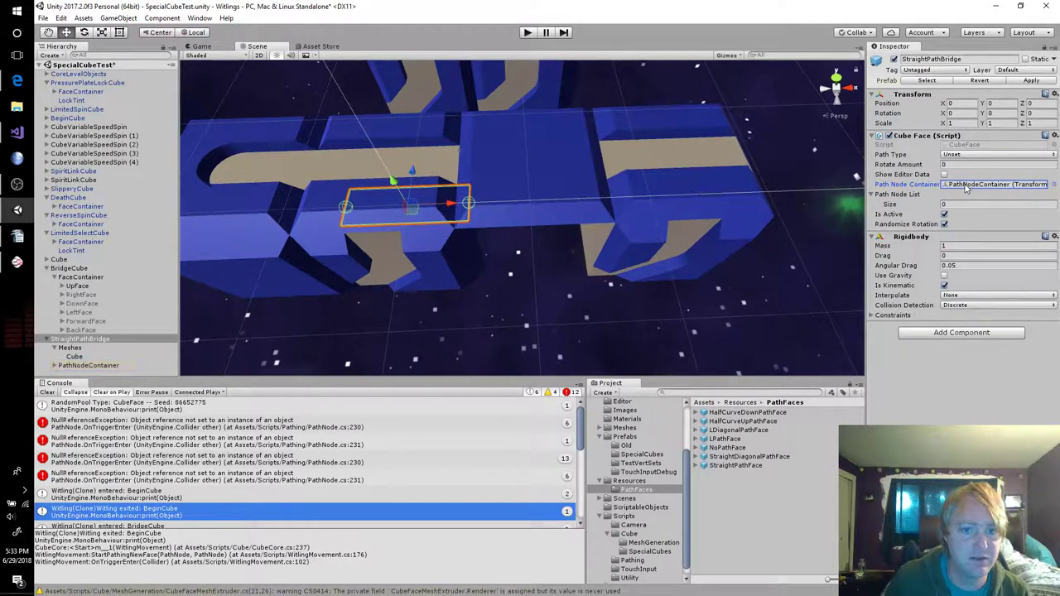
pyautogui.click(71, 365)
pyautogui.click(55, 366)
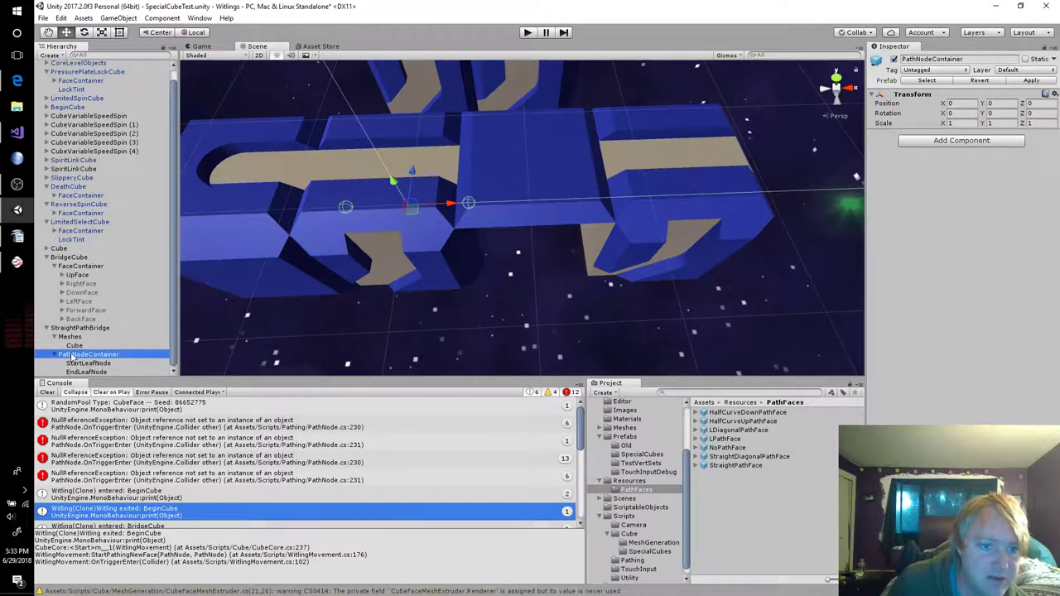
pyautogui.click(98, 364)
pyautogui.click(98, 373)
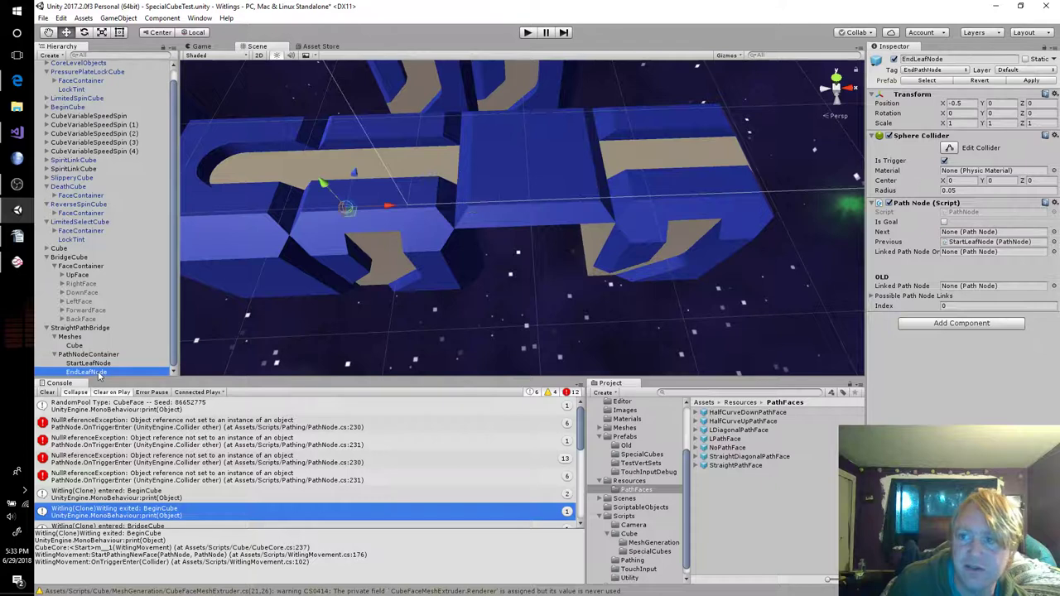
pyautogui.click(100, 364)
pyautogui.click(91, 372)
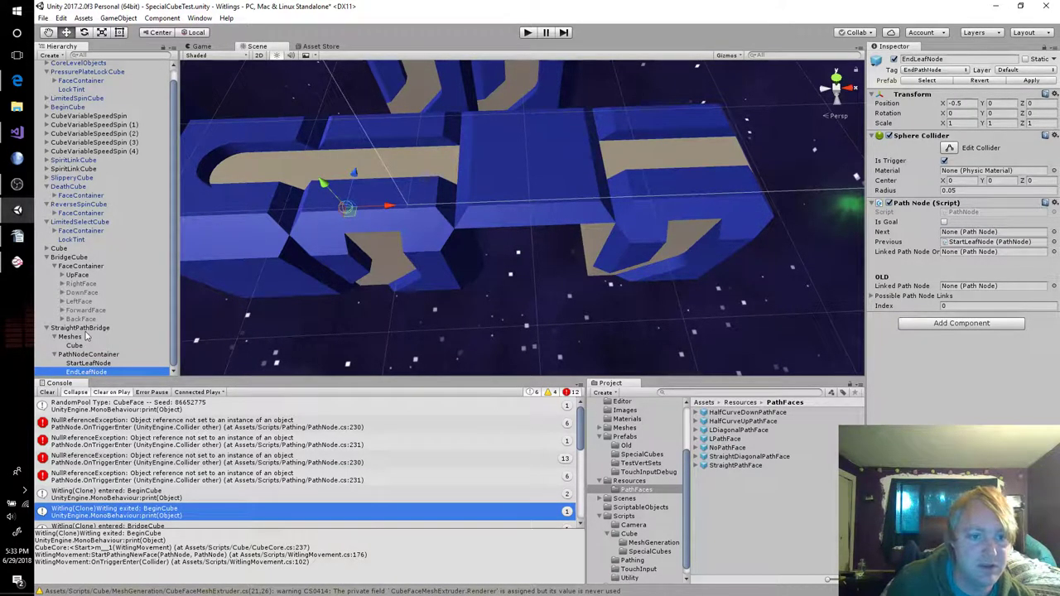
pyautogui.click(82, 258)
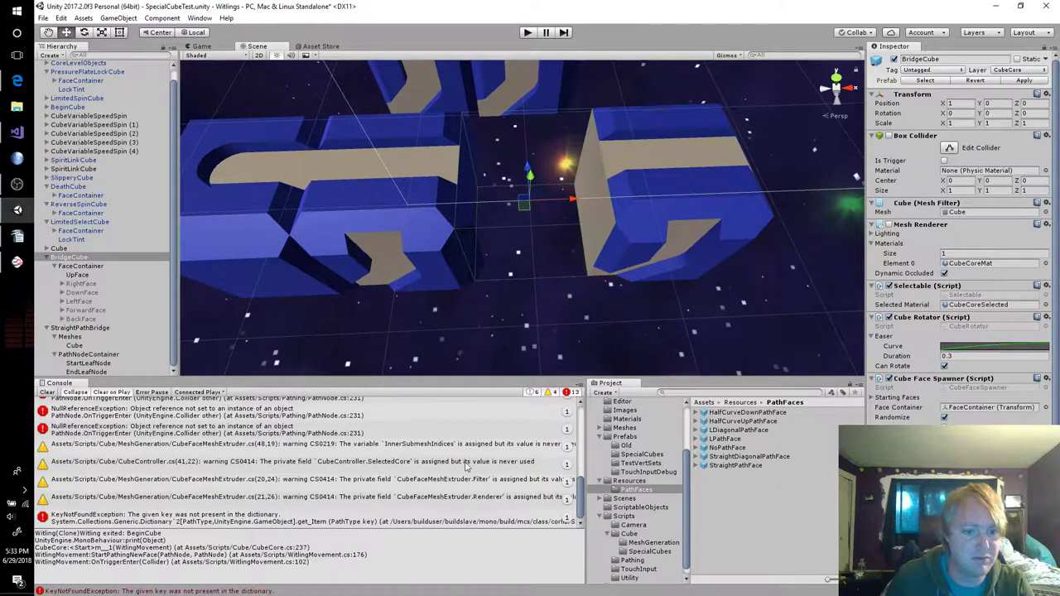
pyautogui.click(372, 520)
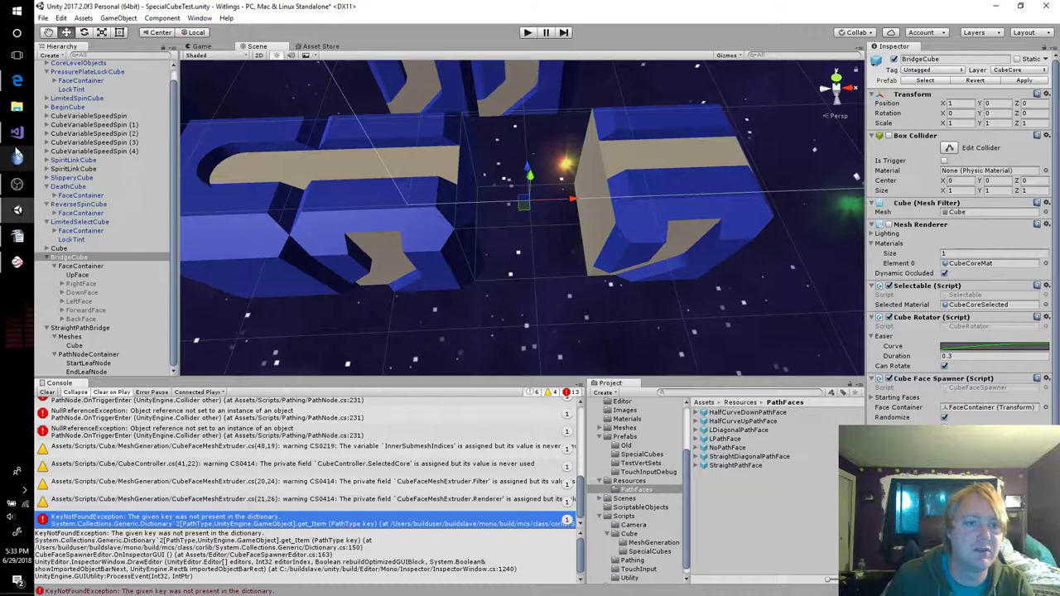
pyautogui.moveTo(17, 139)
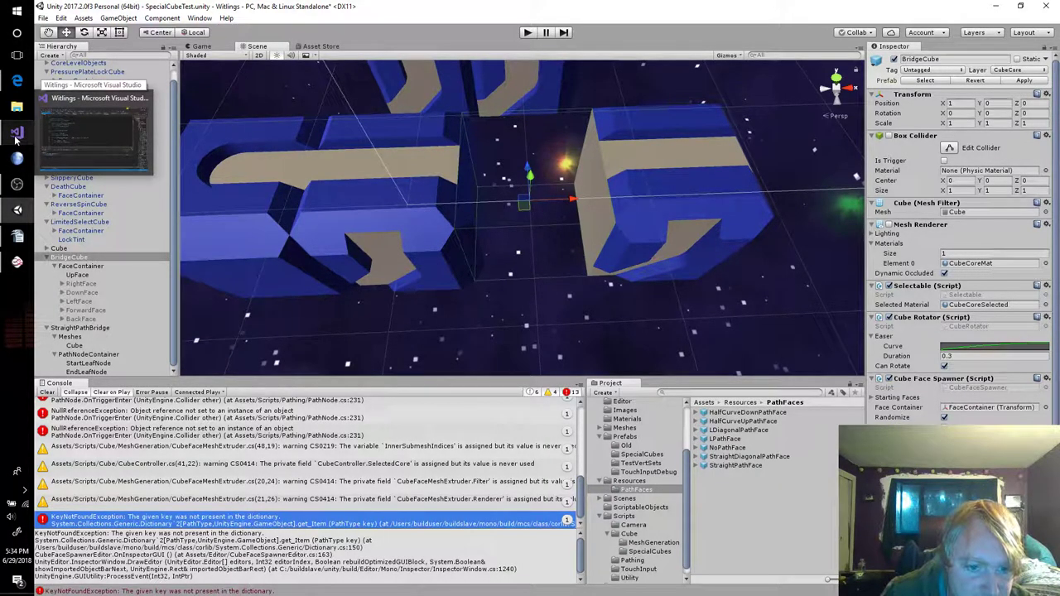
# Open the CubeFaceSpawnerEditor.cs script in Visual Studio
pyautogui.click(16, 139)
pyautogui.click(485, 218)
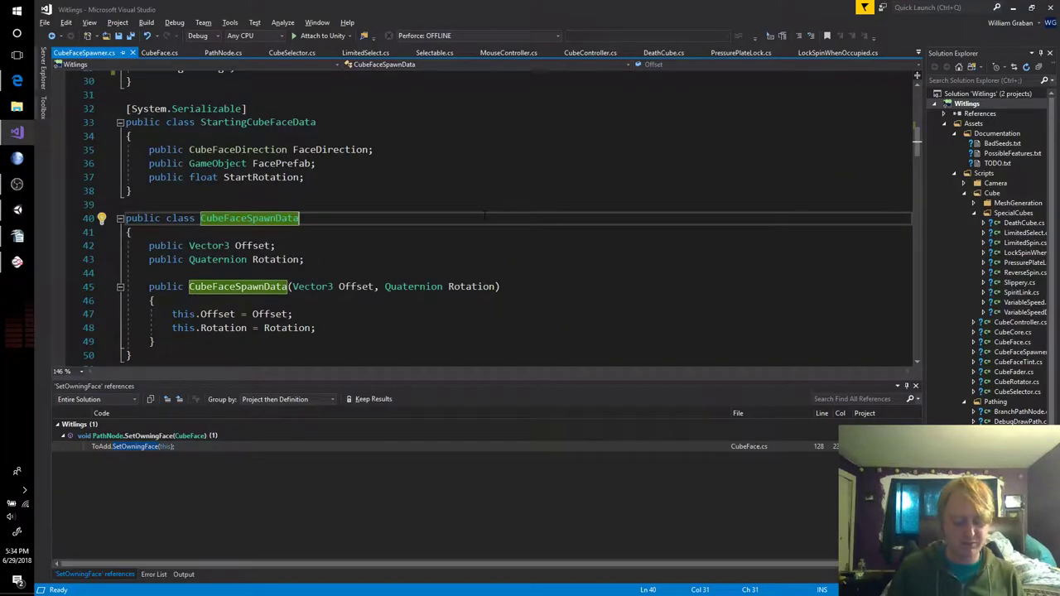
pyautogui.hotkey('ctrl', 'f')
pyautogui.write('CubeFa')
pyautogui.write('ce')
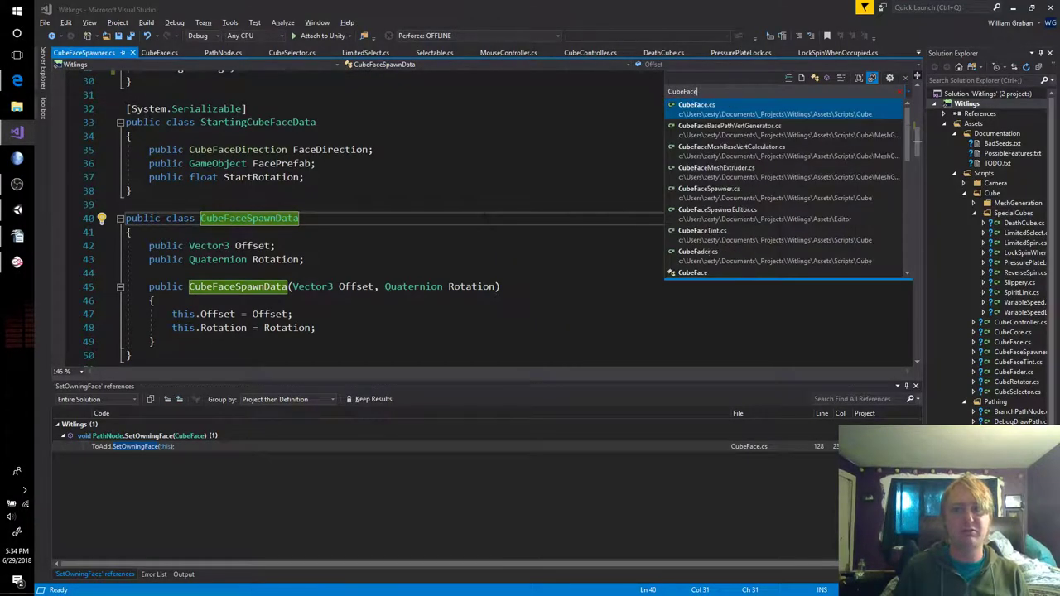
pyautogui.write('SpanwwnerEd')
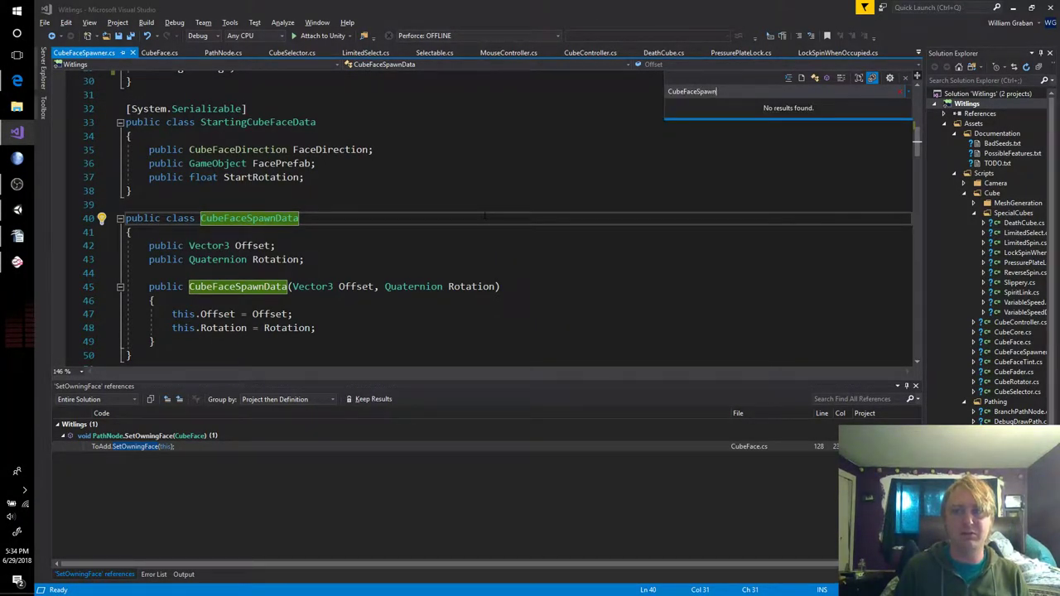
pyautogui.press('Return')
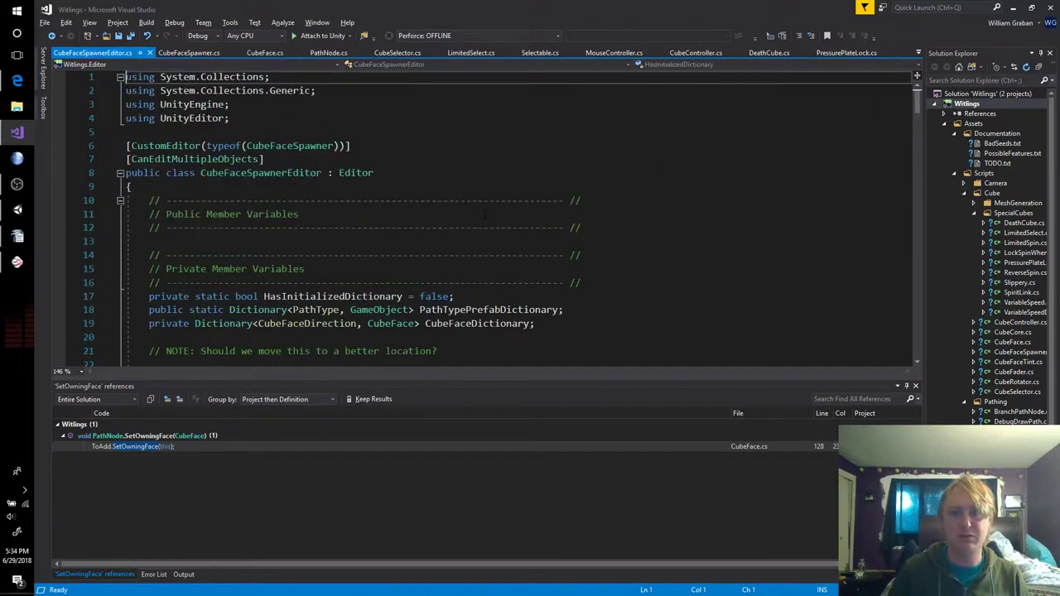
# Below line 71, map PathType.StraightBridge to Resources.Load<GameObject>("PathFaces/StraightPathBridge") and save
pyautogui.scroll(-7, 487, 220)
pyautogui.scroll(-12, 488, 220)
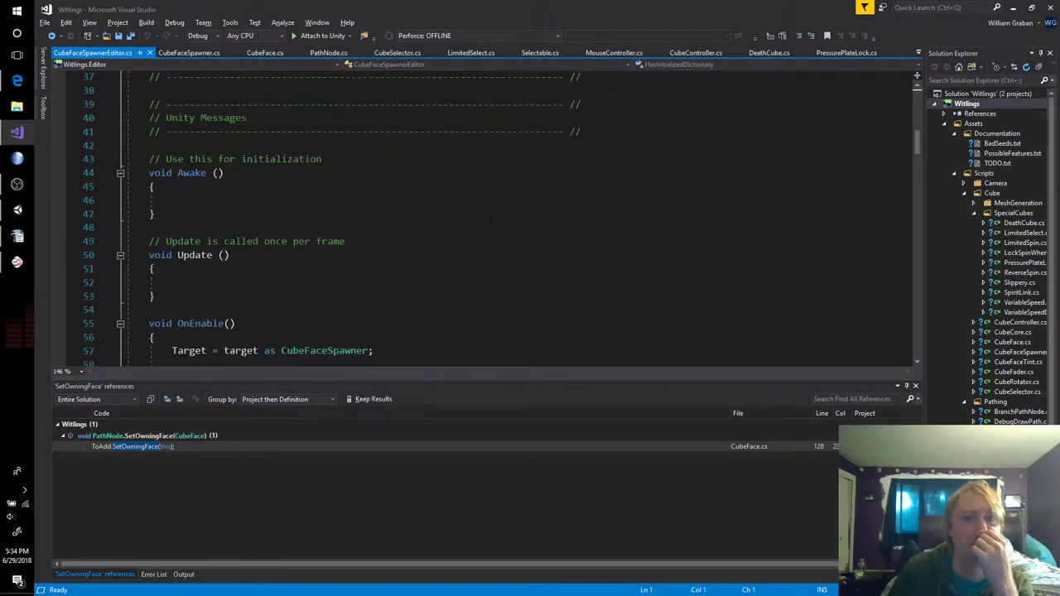
pyautogui.click(813, 255)
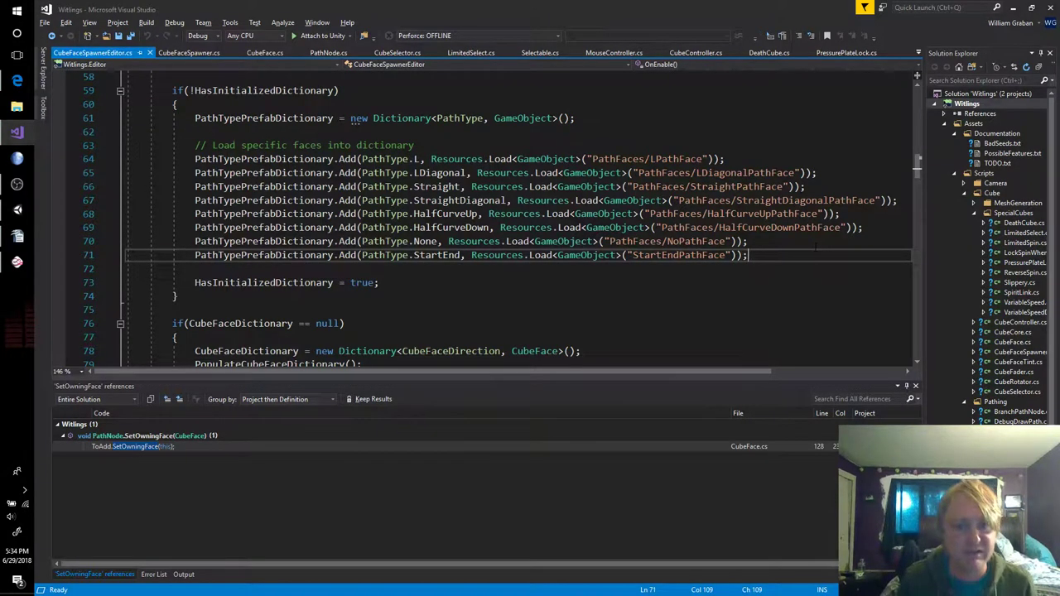
pyautogui.press('Return')
pyautogui.write('PTPD')
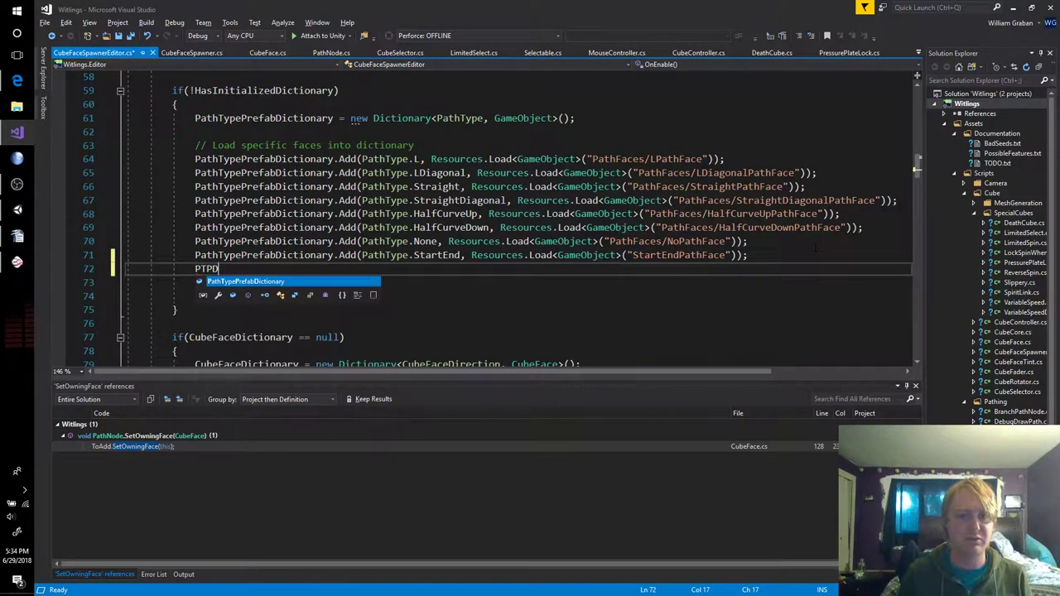
pyautogui.press('Tab')
pyautogui.write('.Add(PathType.')
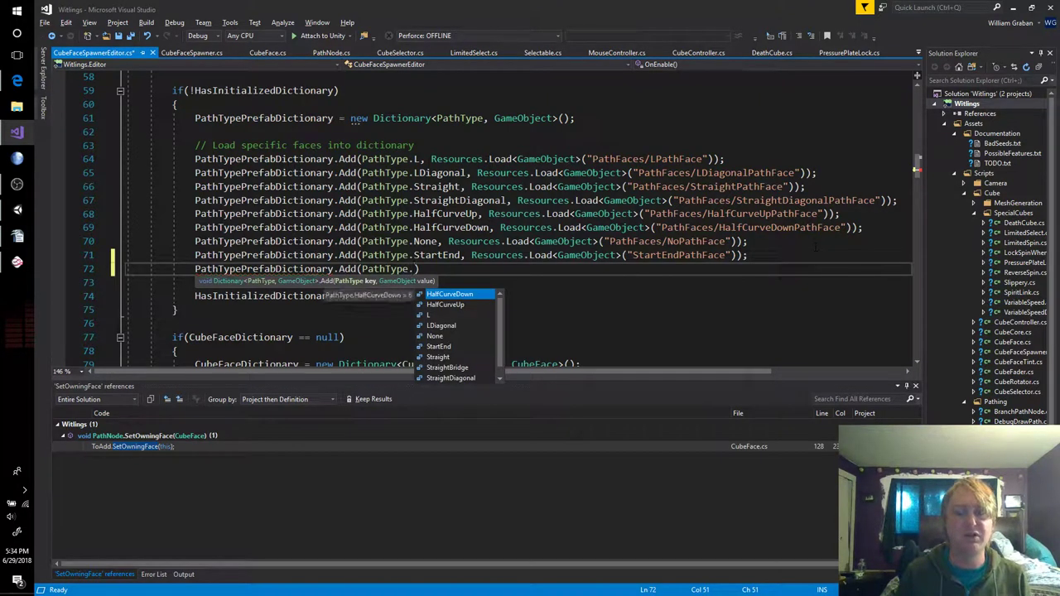
pyautogui.write('Brid')
pyautogui.press('Tab')
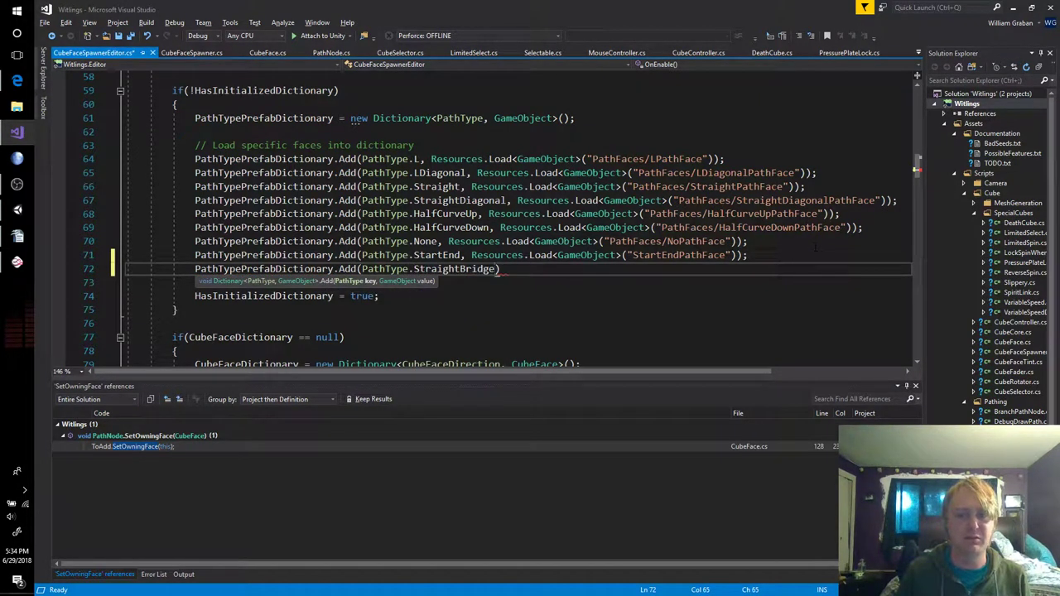
pyautogui.write(', Resources.Load<Game')
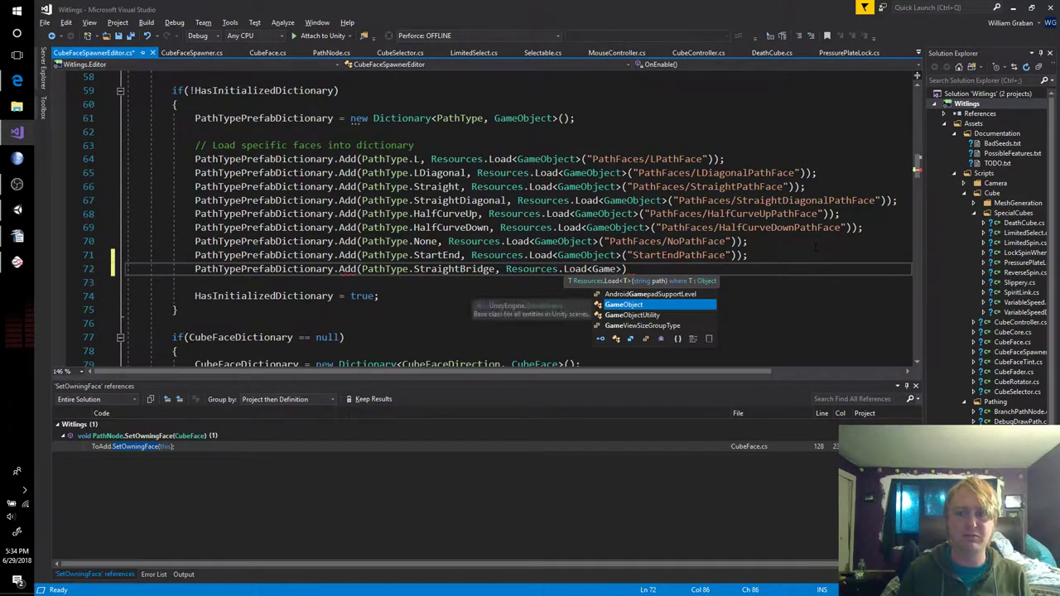
pyautogui.write('Object>(')
pyautogui.write('"S')
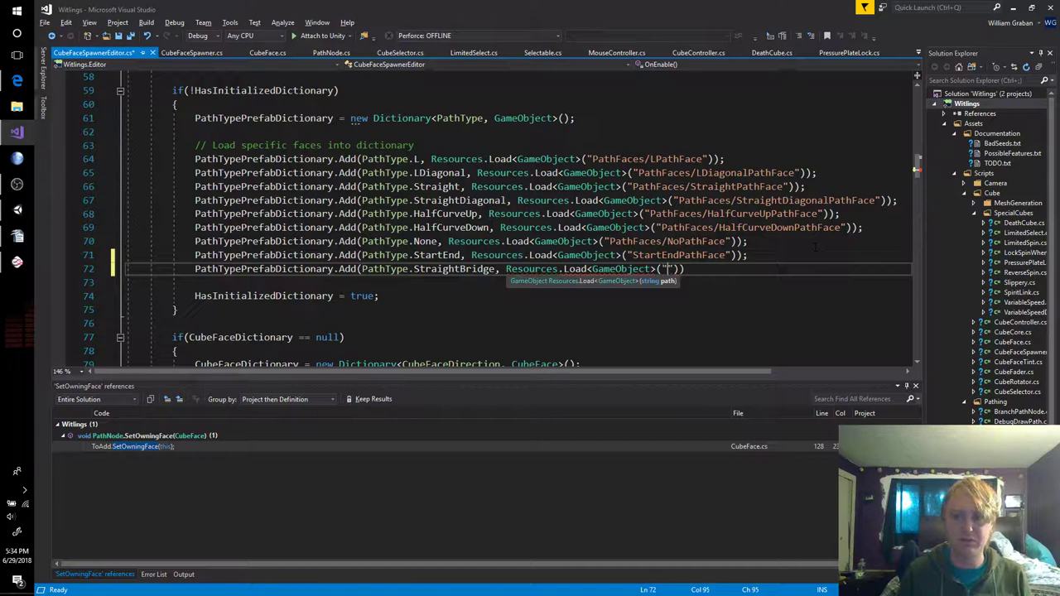
pyautogui.press('BackSpace')
pyautogui.write('PathFaces/')
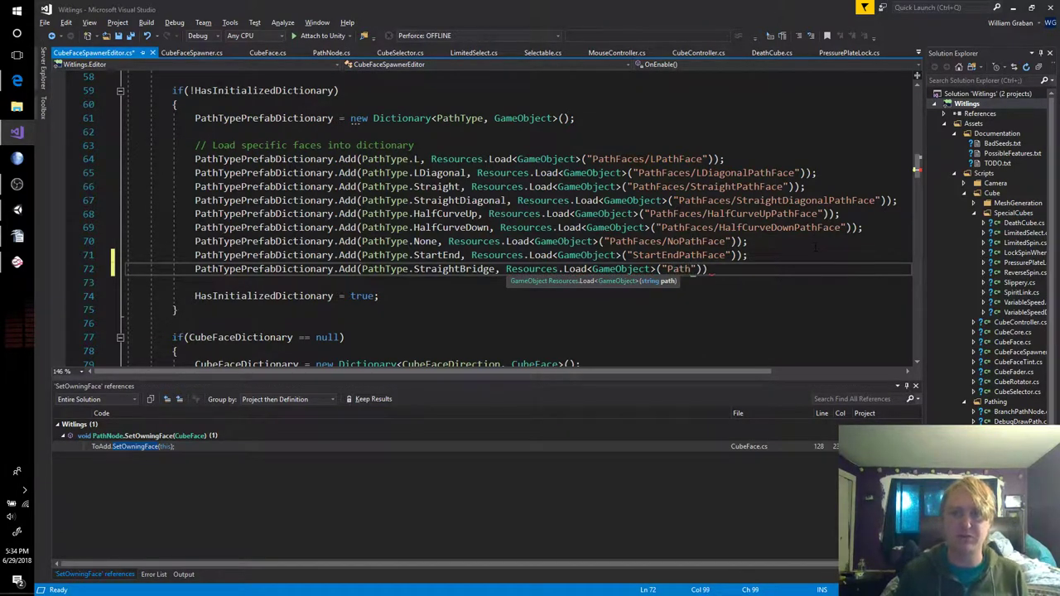
pyautogui.write('Straight')
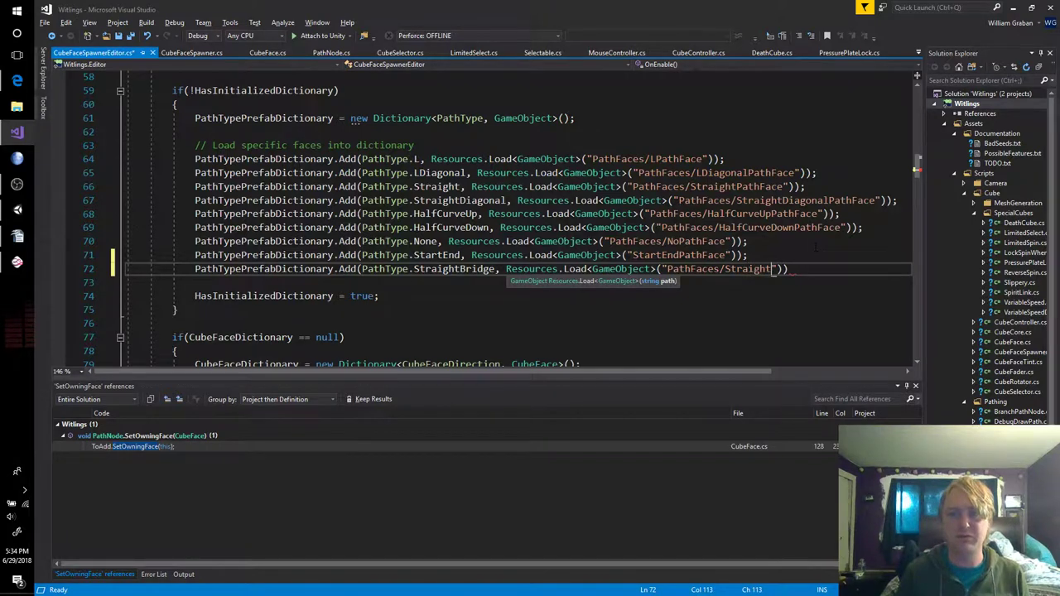
pyautogui.write('PathBridge')
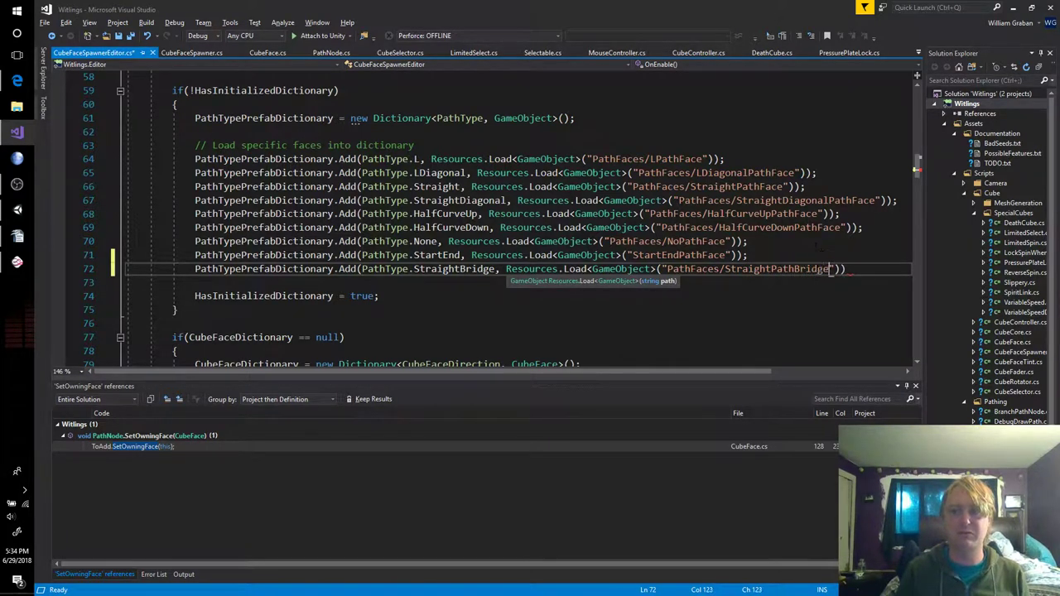
pyautogui.write('"));')
pyautogui.hotkey('ctrl', 's')
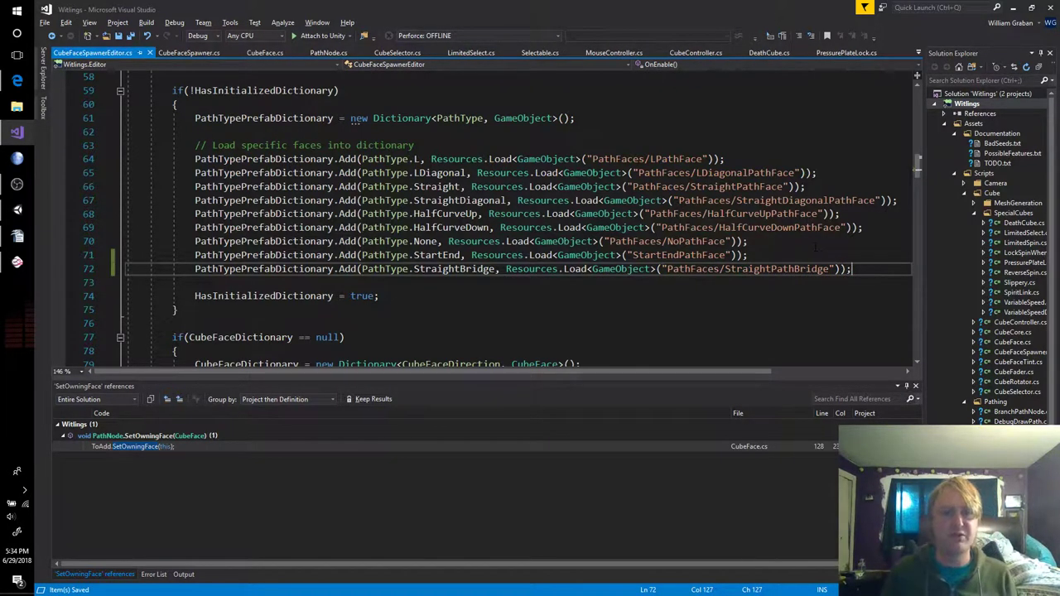
pyautogui.hotkey('alt', 'Tab')
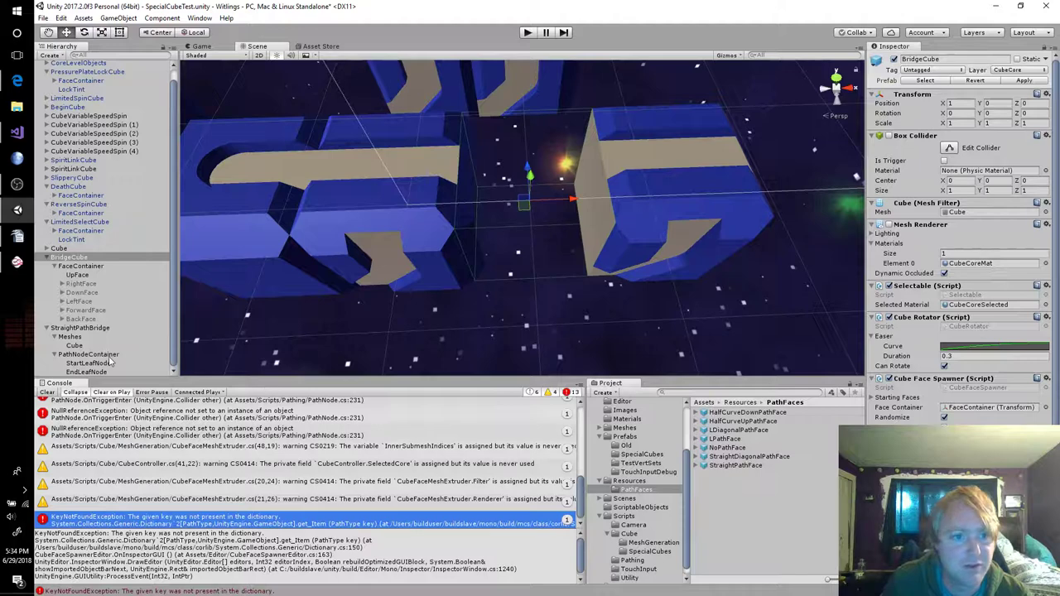
# Make StraightPathBridge a prefab in Resources/PathFaces, clear the console, and view the ArgumentException trace
pyautogui.moveTo(81, 328); pyautogui.dragTo(749, 532)
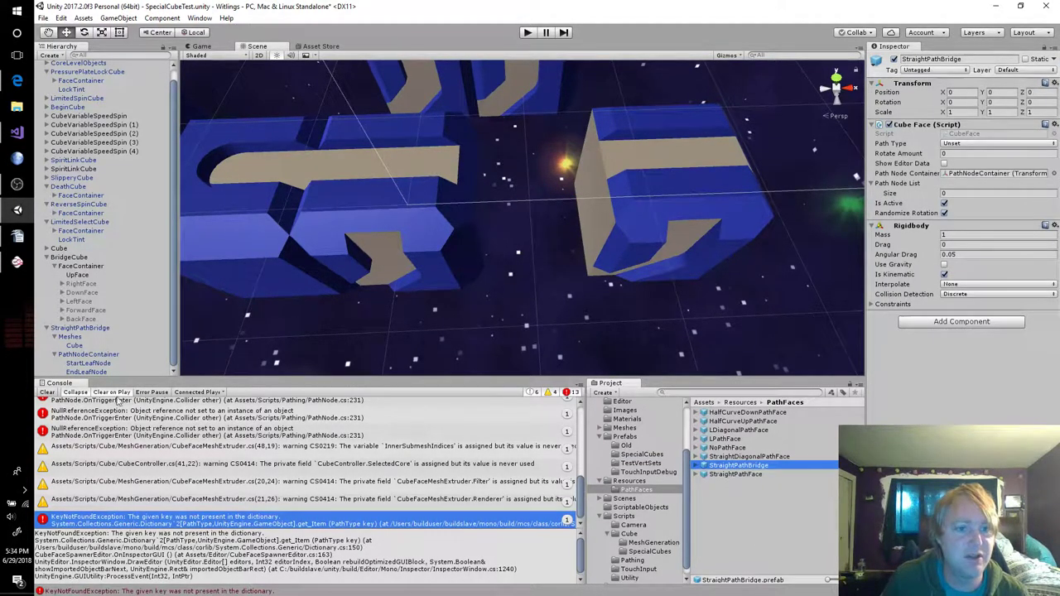
pyautogui.click(46, 393)
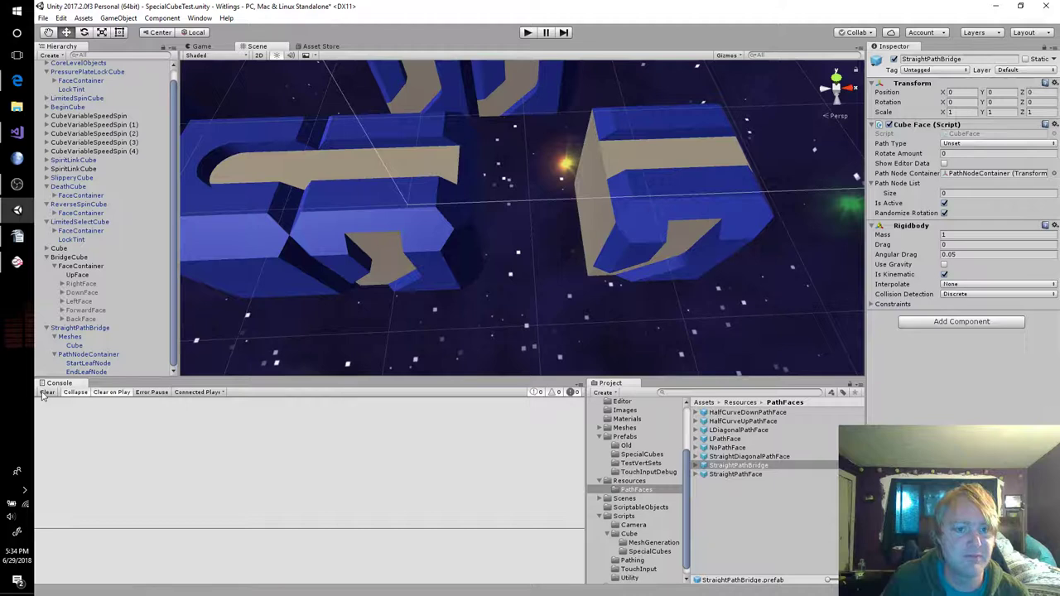
pyautogui.click(70, 257)
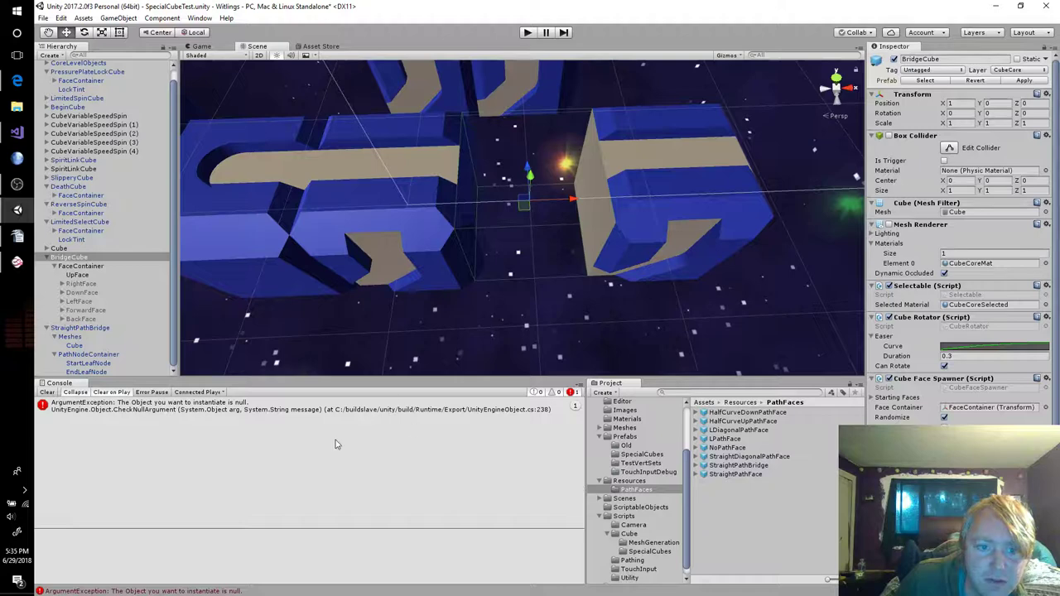
pyautogui.click(302, 412)
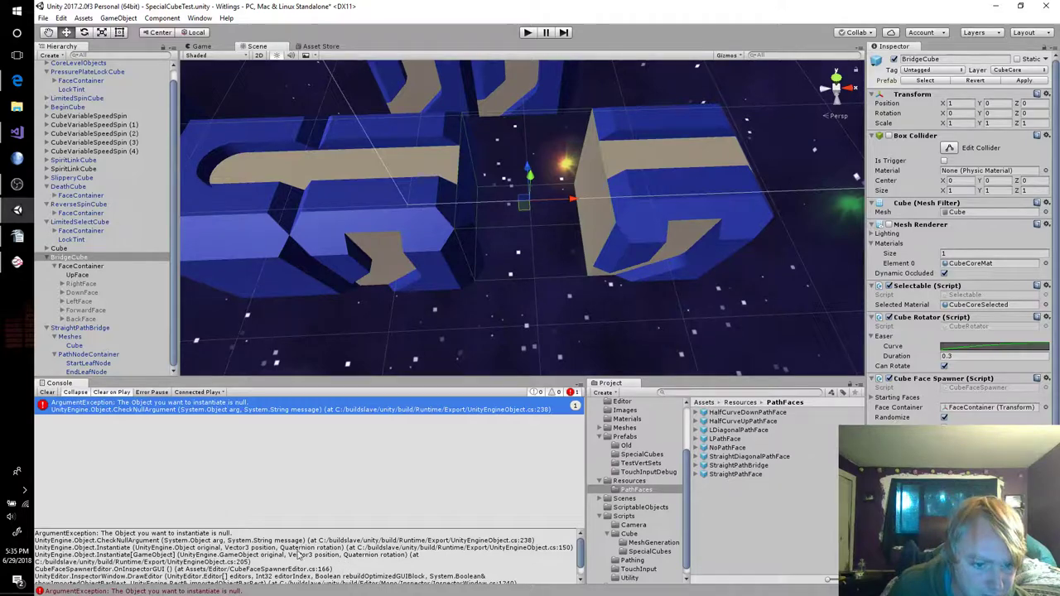
pyautogui.hotkey('alt', 'Tab')
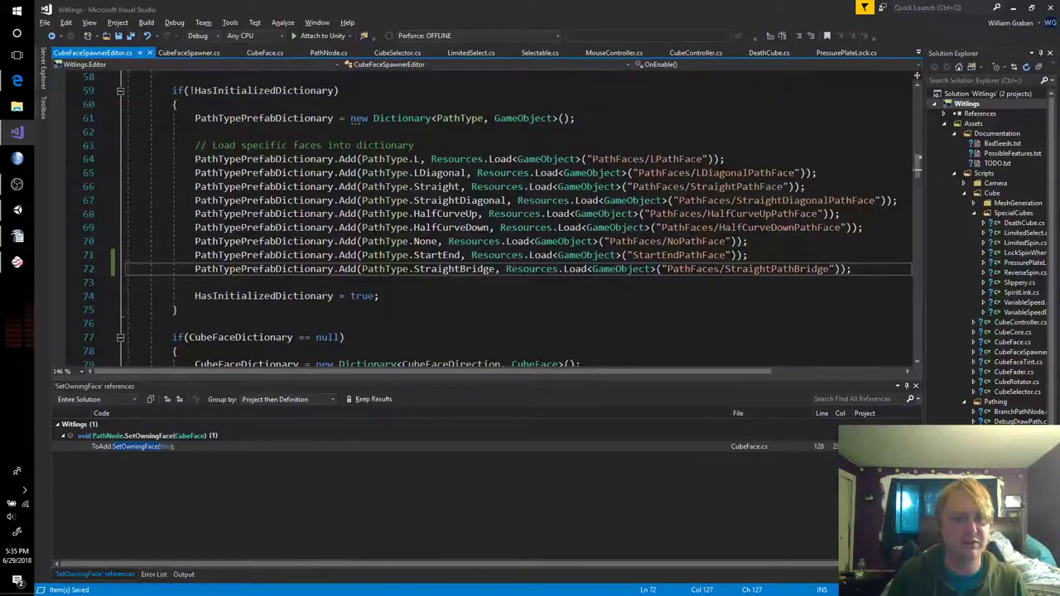
pyautogui.scroll(-20, 348, 290)
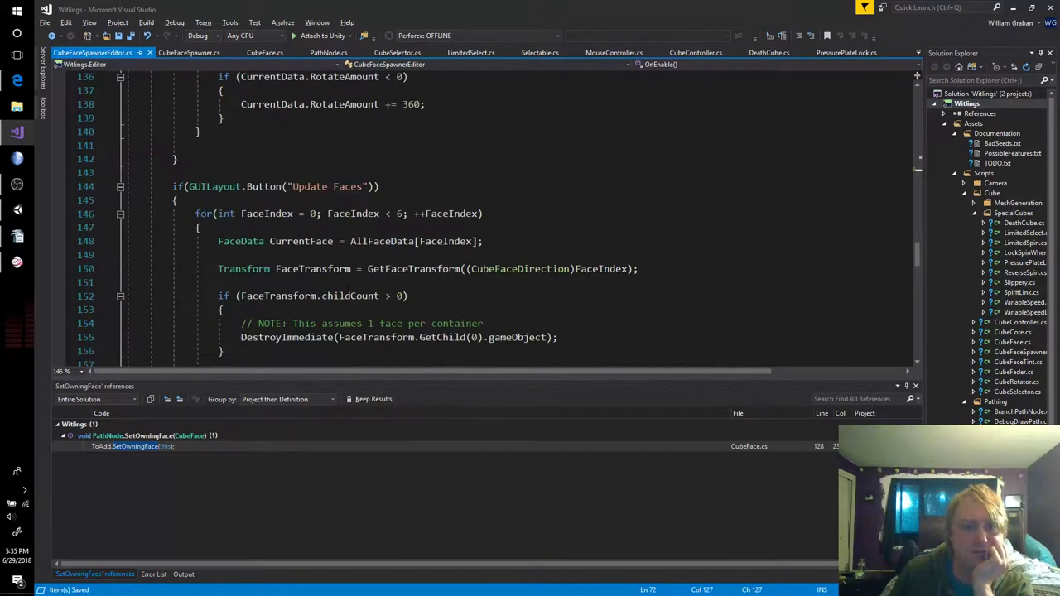
pyautogui.moveTo(348, 289)
pyautogui.scroll(-5, 349, 288)
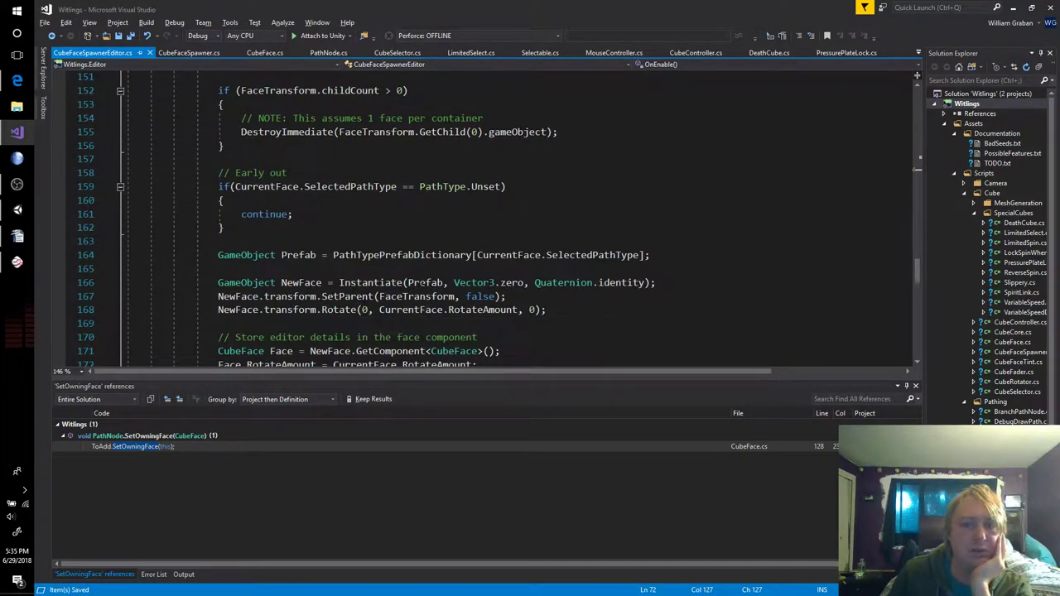
pyautogui.click(422, 282)
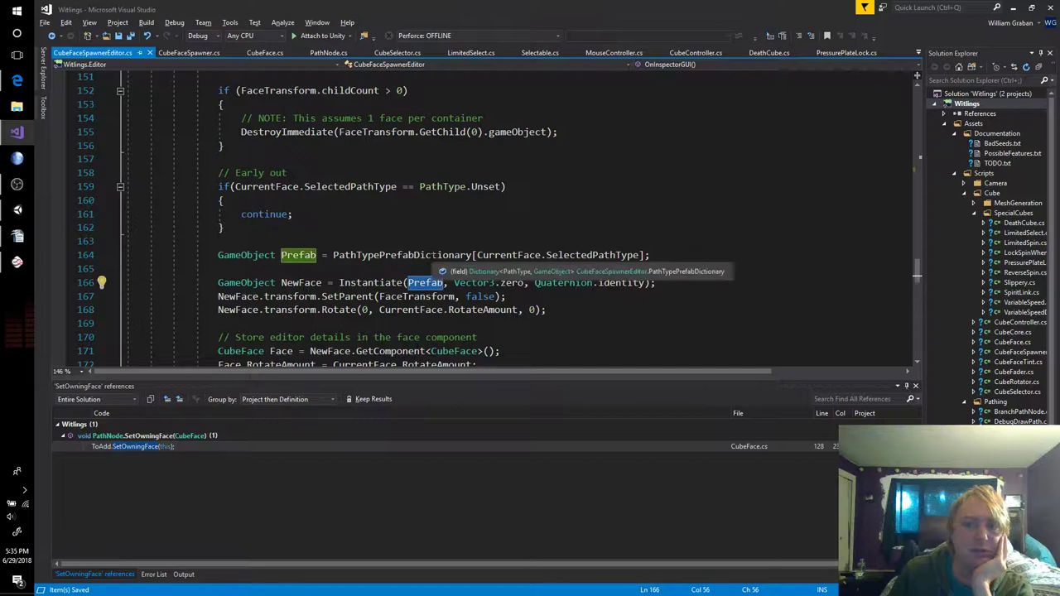
pyautogui.doubleClick(402, 255)
pyautogui.moveTo(589, 256)
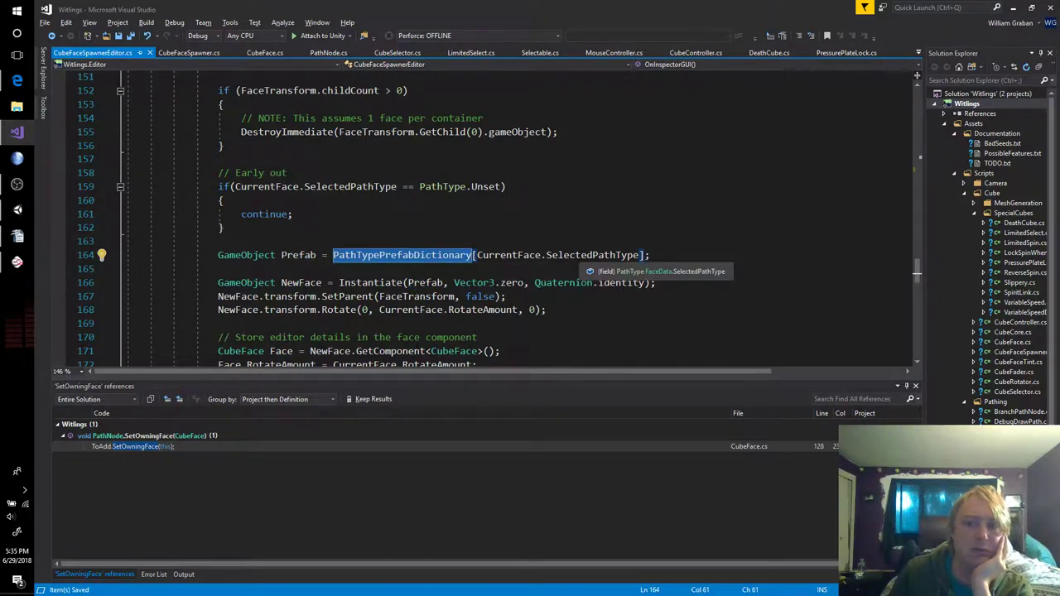
pyautogui.doubleClick(589, 255)
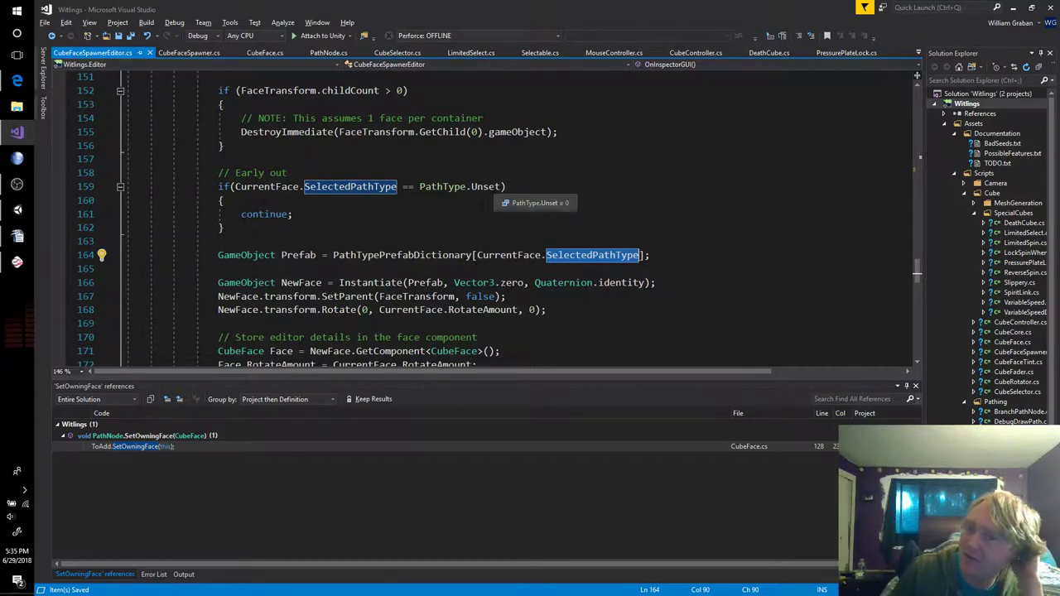
pyautogui.scroll(4, 480, 219)
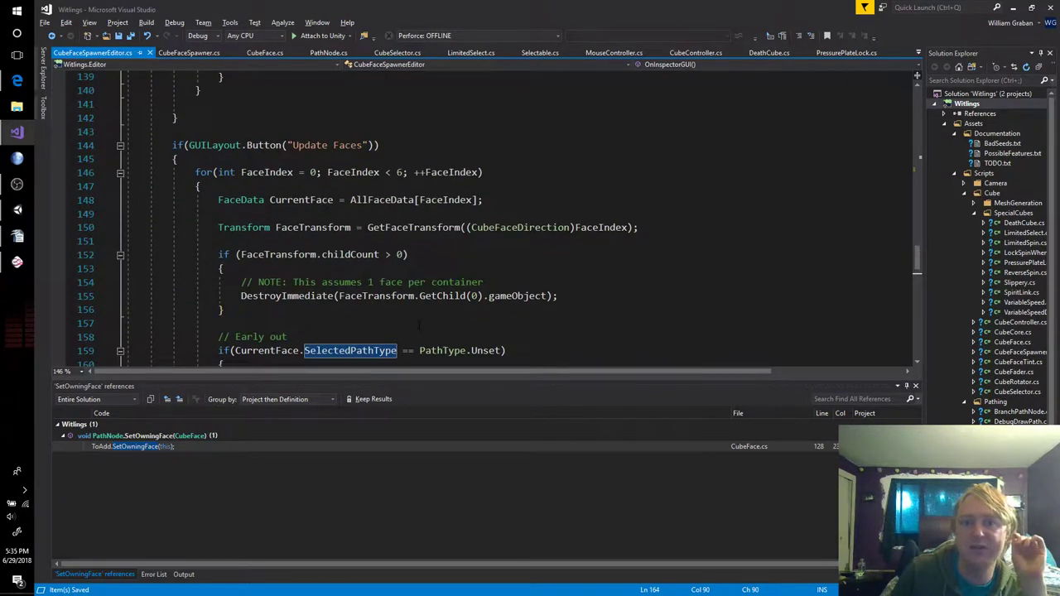
pyautogui.scroll(-6, 418, 326)
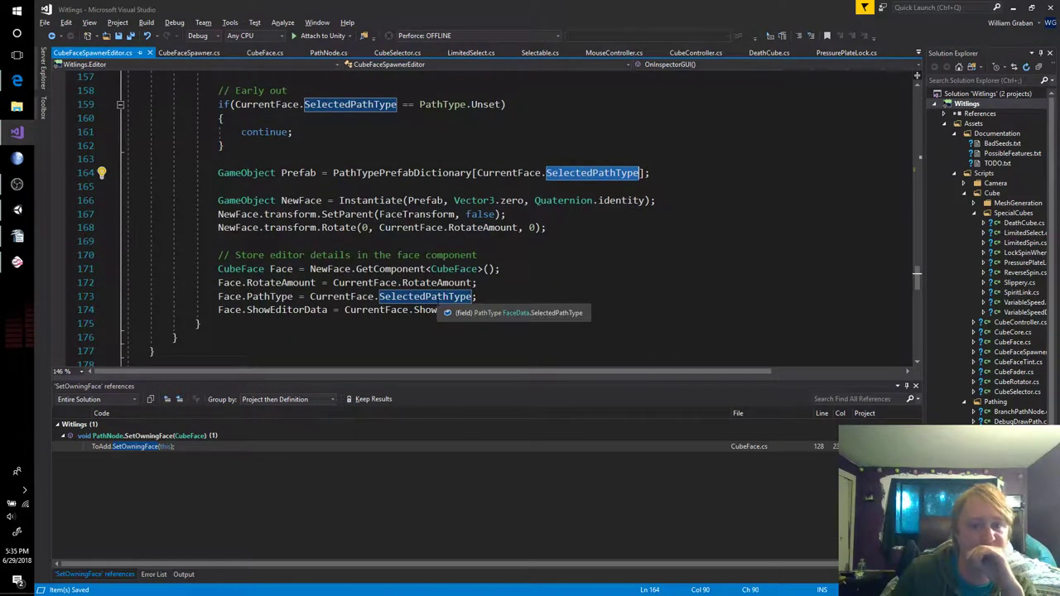
pyautogui.click(500, 269)
pyautogui.press('Down')
pyautogui.press('Down')
pyautogui.press('Down')
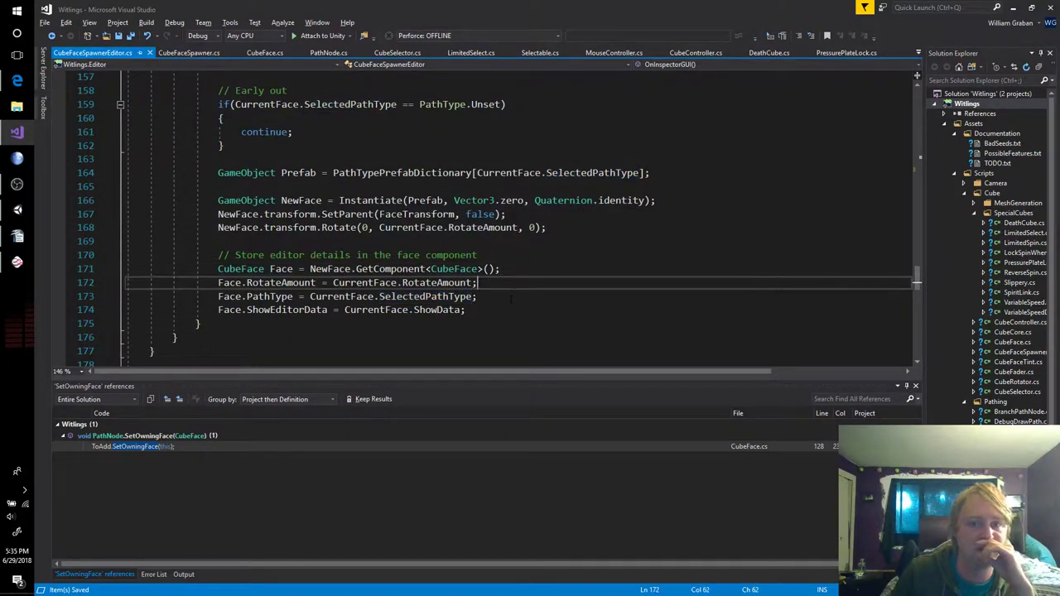
pyautogui.press('Up')
pyautogui.press('Up')
pyautogui.press('Up')
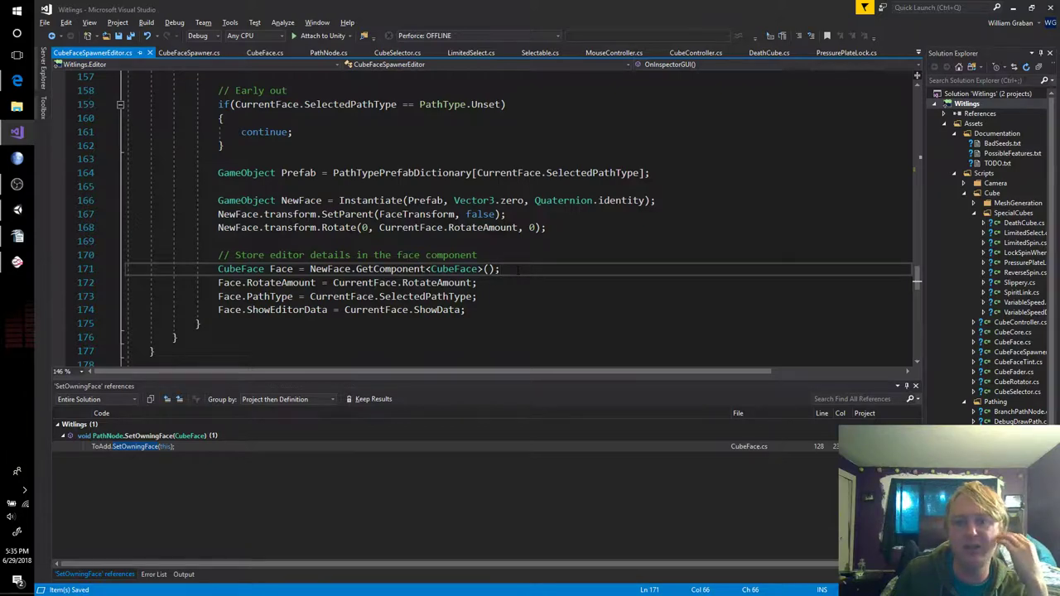
pyautogui.scroll(14, 513, 268)
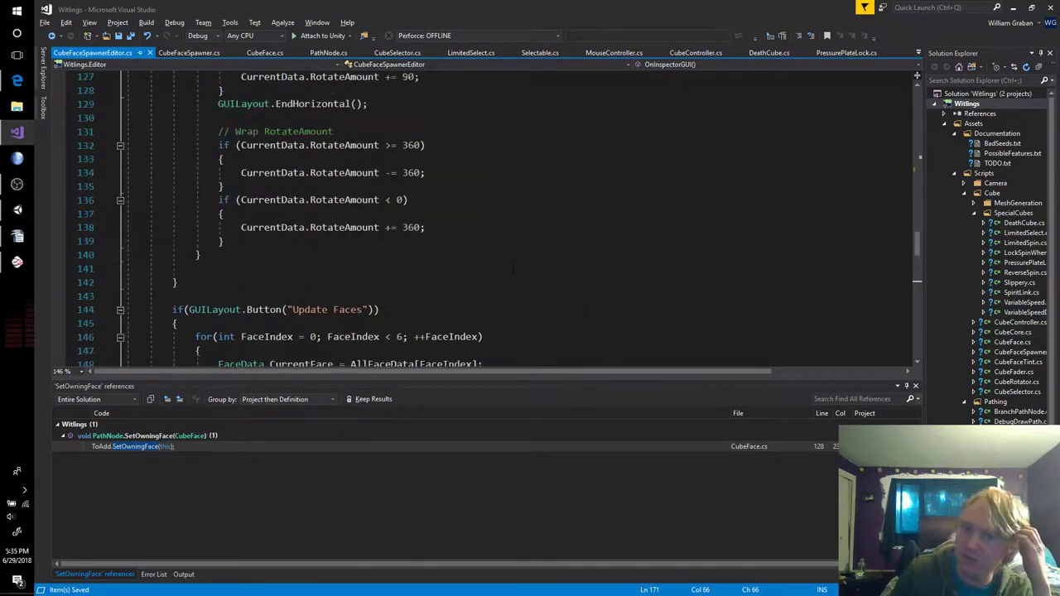
pyautogui.scroll(2, 512, 268)
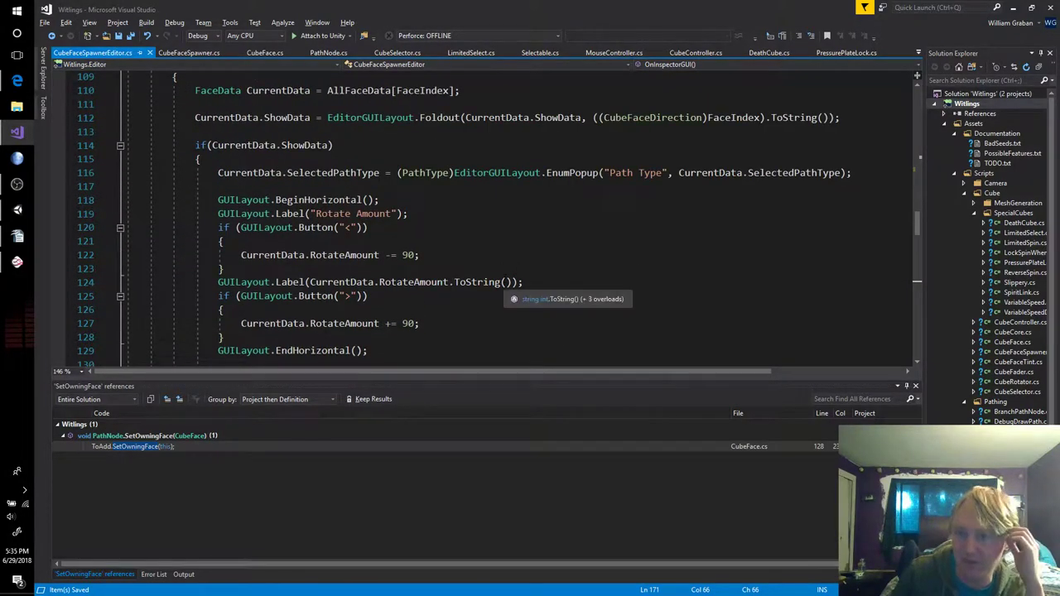
pyautogui.scroll(-7, 504, 284)
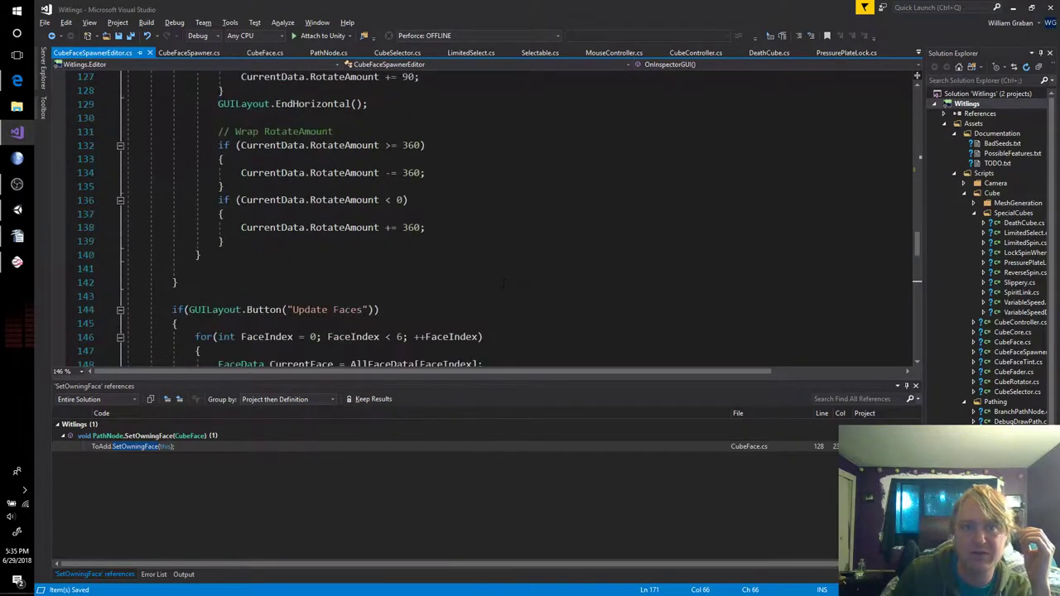
pyautogui.hotkey('alt', 'Tab')
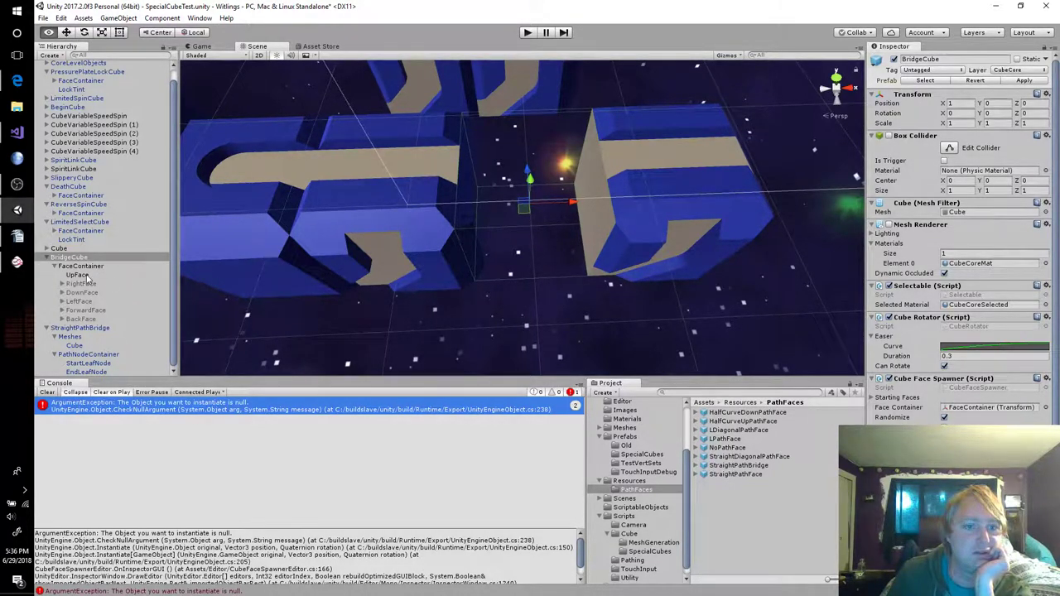
pyautogui.click(61, 284)
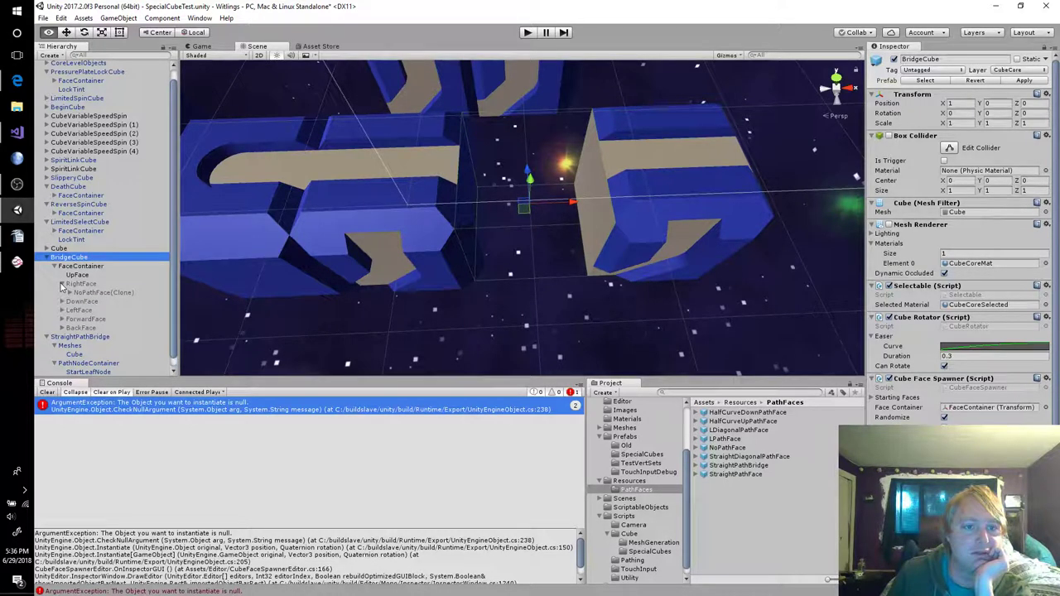
pyautogui.click(61, 284)
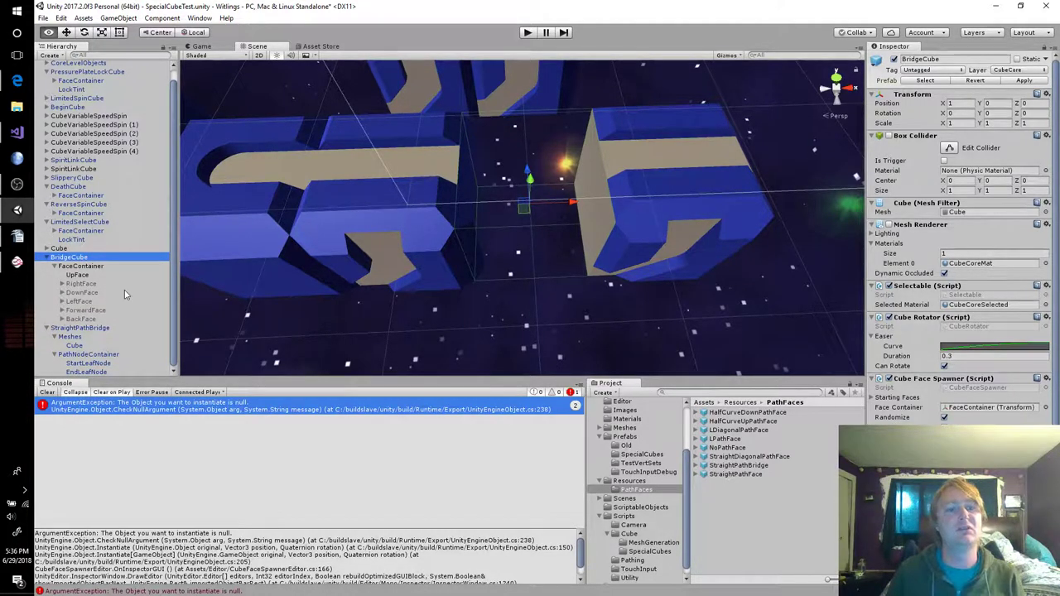
pyautogui.hotkey('alt', 'Tab')
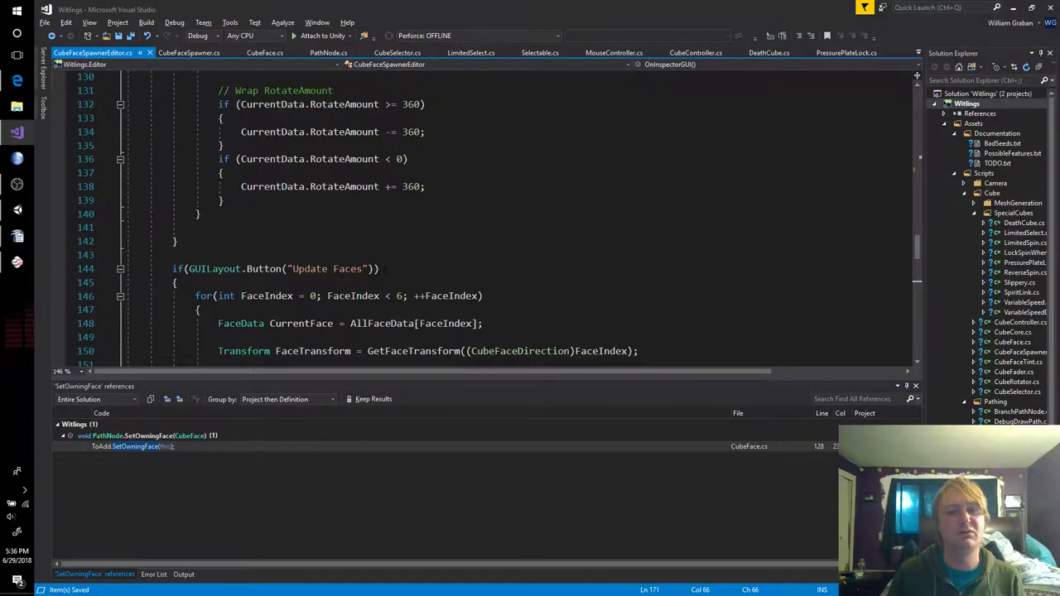
# Set a breakpoint on line 164's prefab lookup and attach the debugger to Unity
pyautogui.scroll(-5, 496, 220)
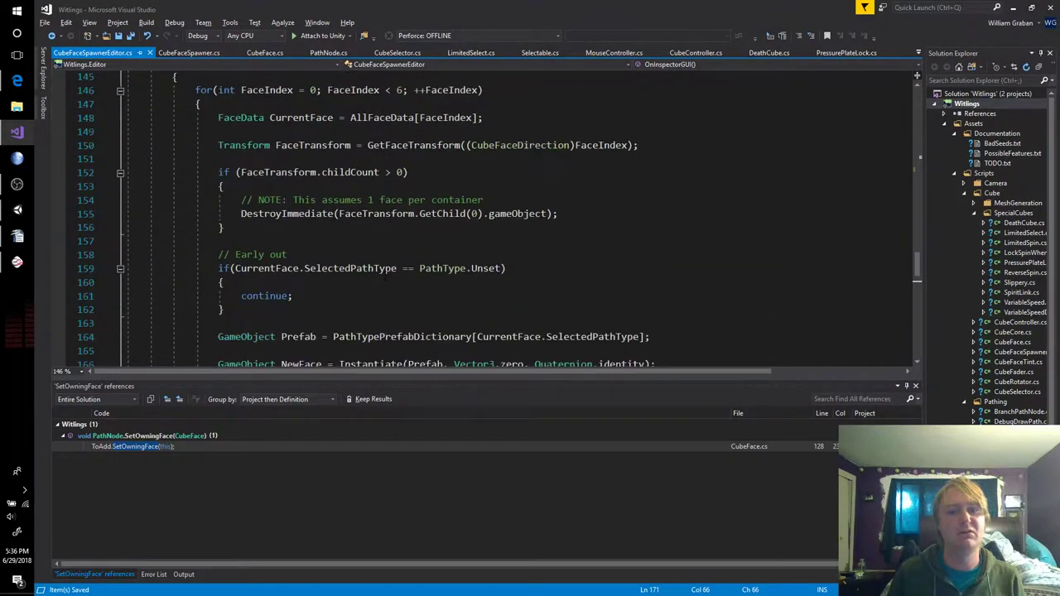
pyautogui.scroll(-3, 385, 280)
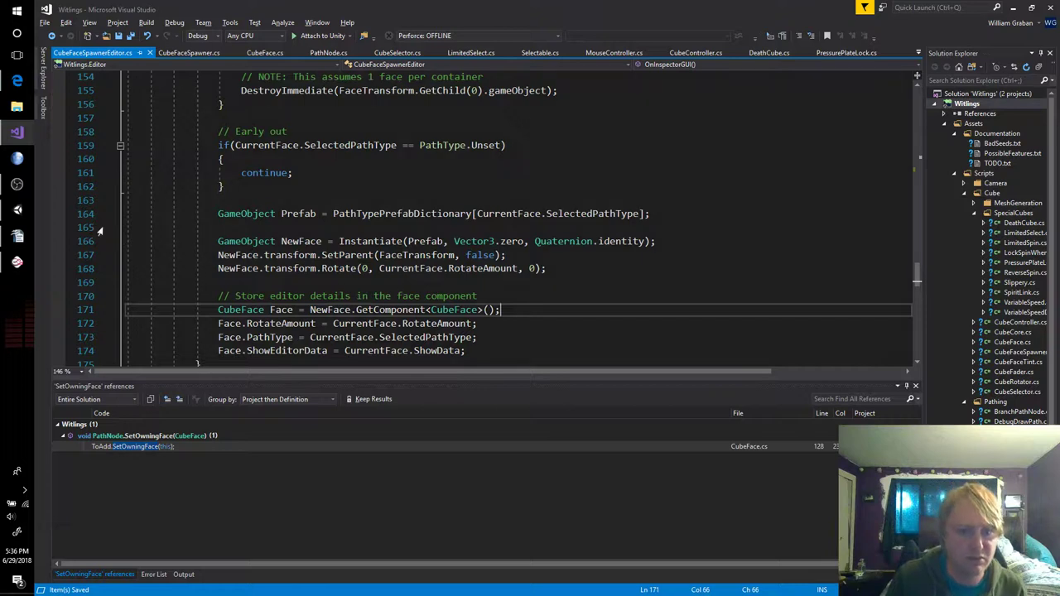
pyautogui.click(58, 214)
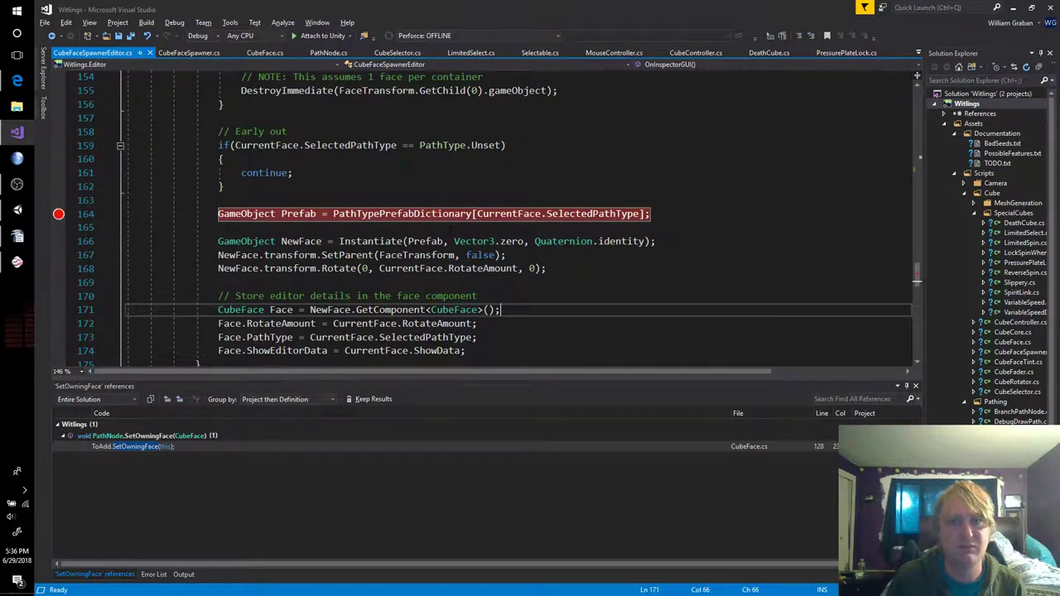
pyautogui.click(322, 36)
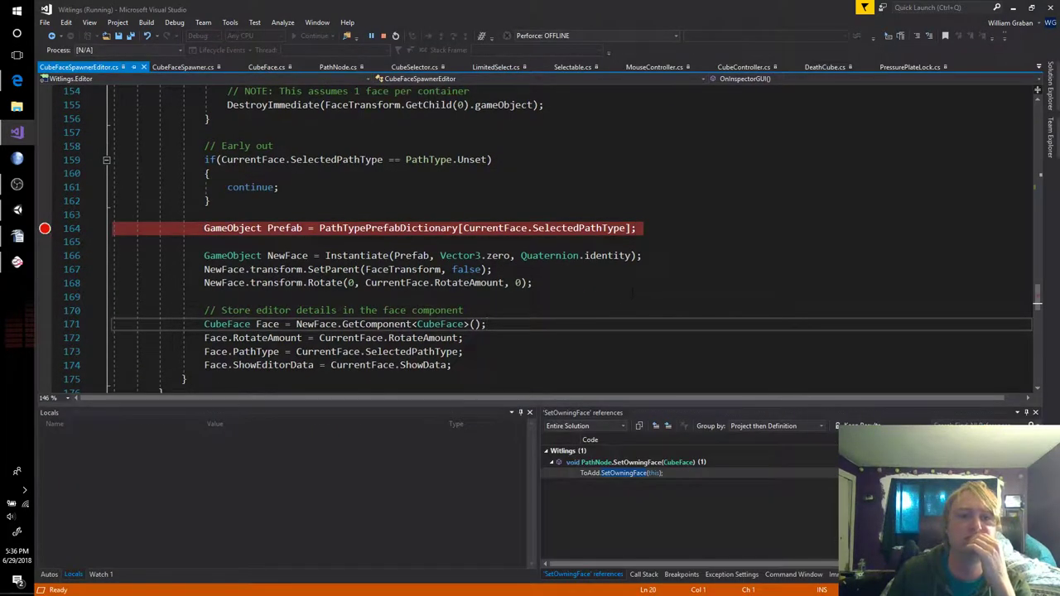
pyautogui.hotkey('alt', 'Tab')
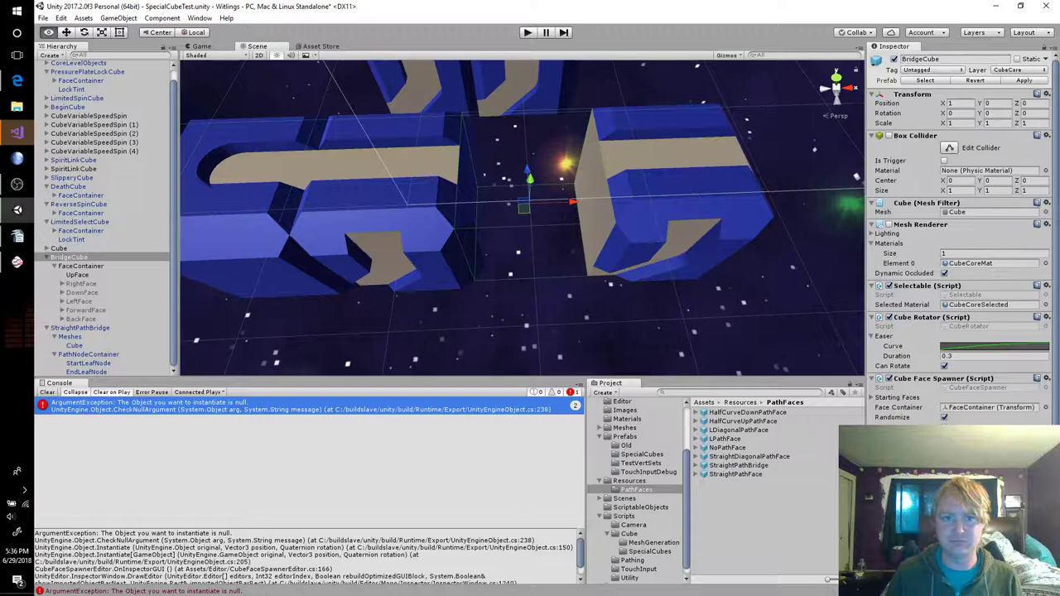
# Inspect SelectedPathType and the nine-entry PathTypePrefabDictionary, review OnEnable, then stop debugging
pyautogui.click(18, 134)
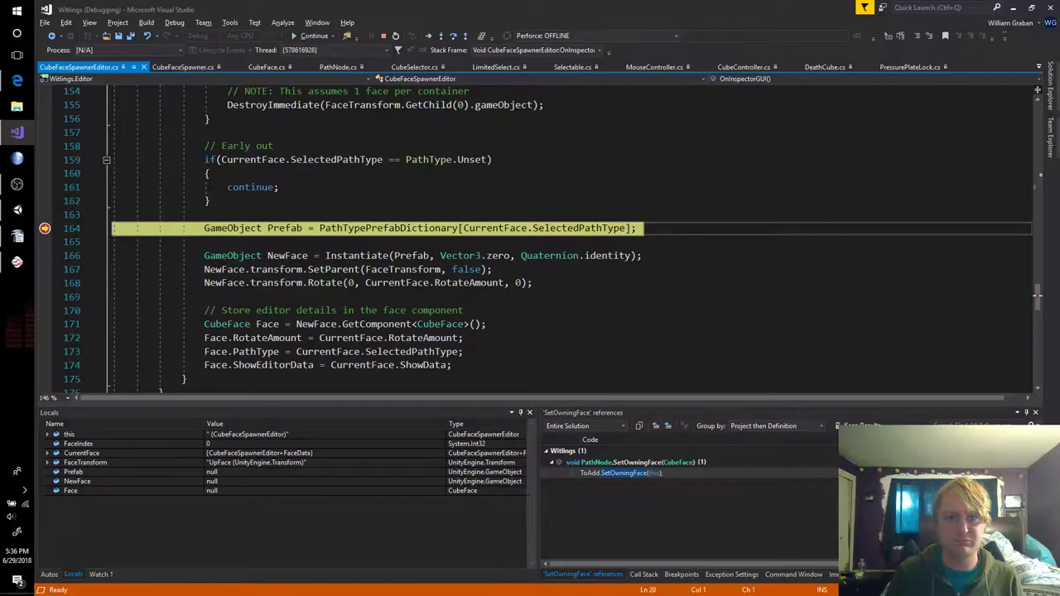
pyautogui.moveTo(588, 229)
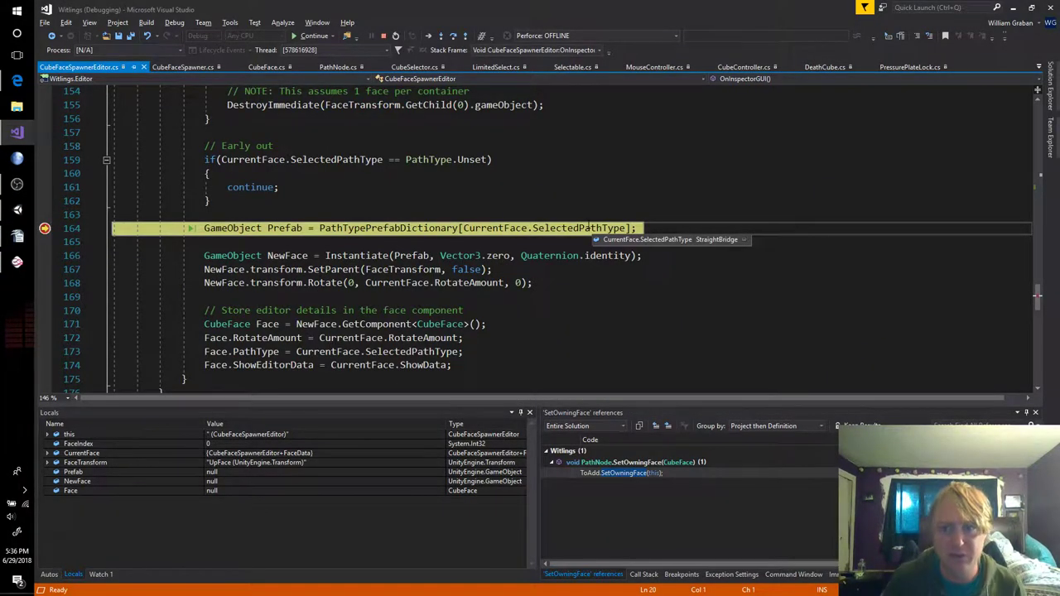
pyautogui.click(392, 239)
pyautogui.moveTo(399, 237)
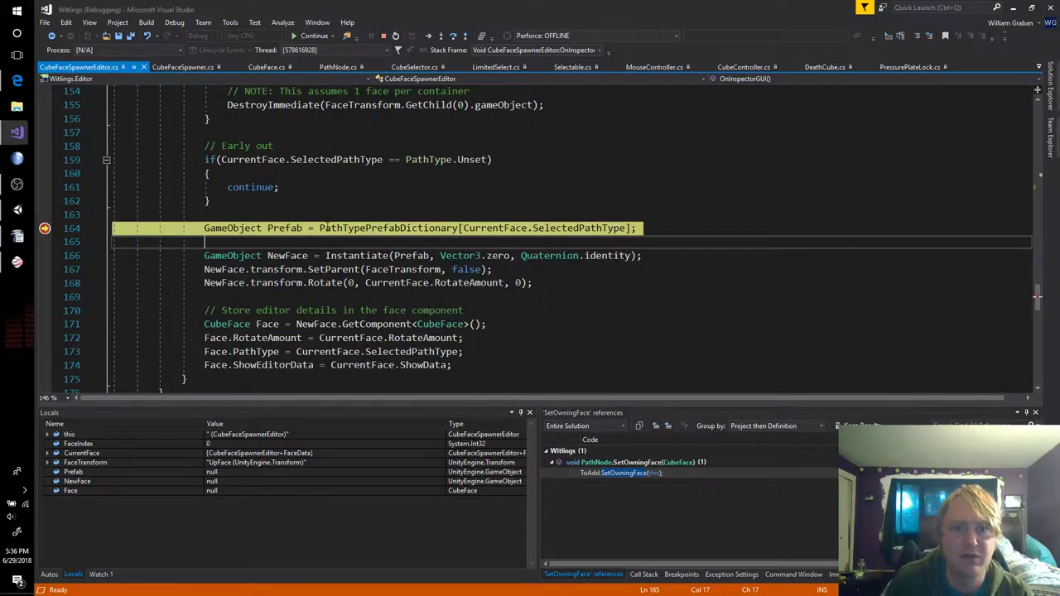
pyautogui.press('Up')
pyautogui.press('Up')
pyautogui.scroll(12, 546, 240)
pyautogui.scroll(20, 547, 240)
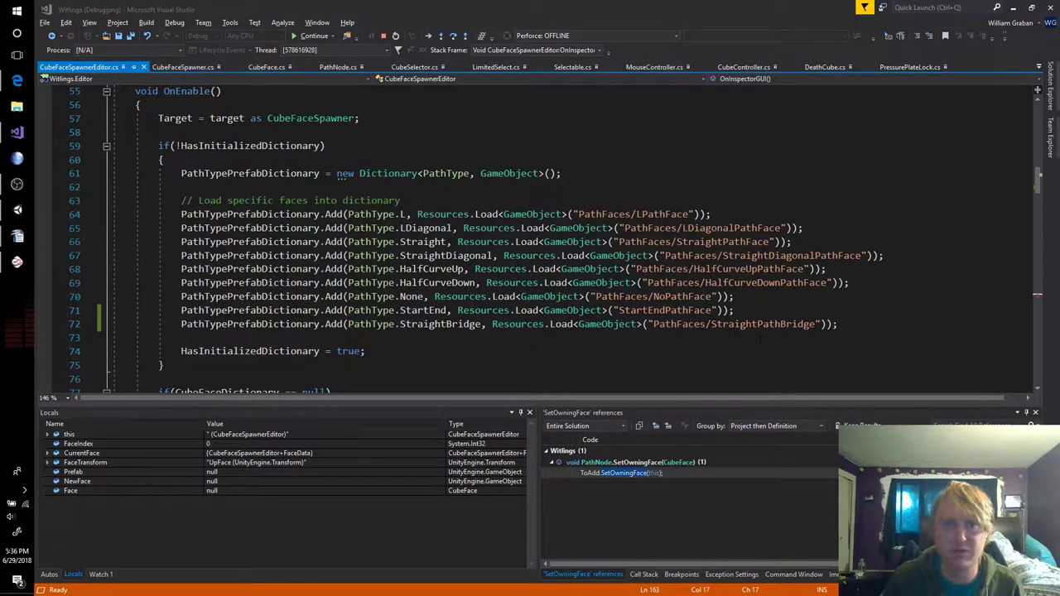
pyautogui.click(383, 36)
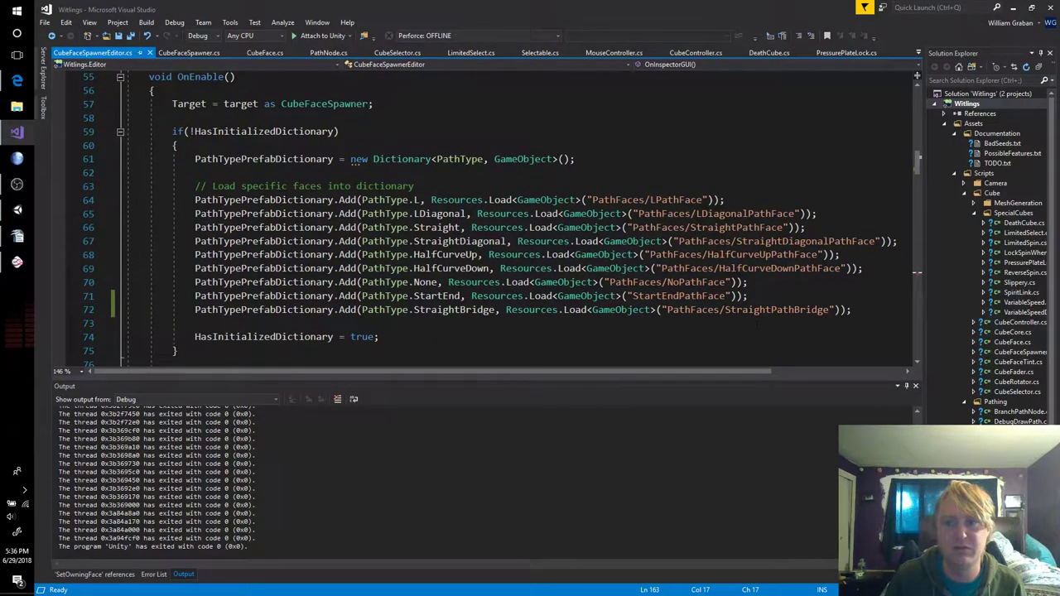
# Paste the prefab's exact name StraightPathBridge into line 72's load path and save
pyautogui.hotkey('alt', 'Tab')
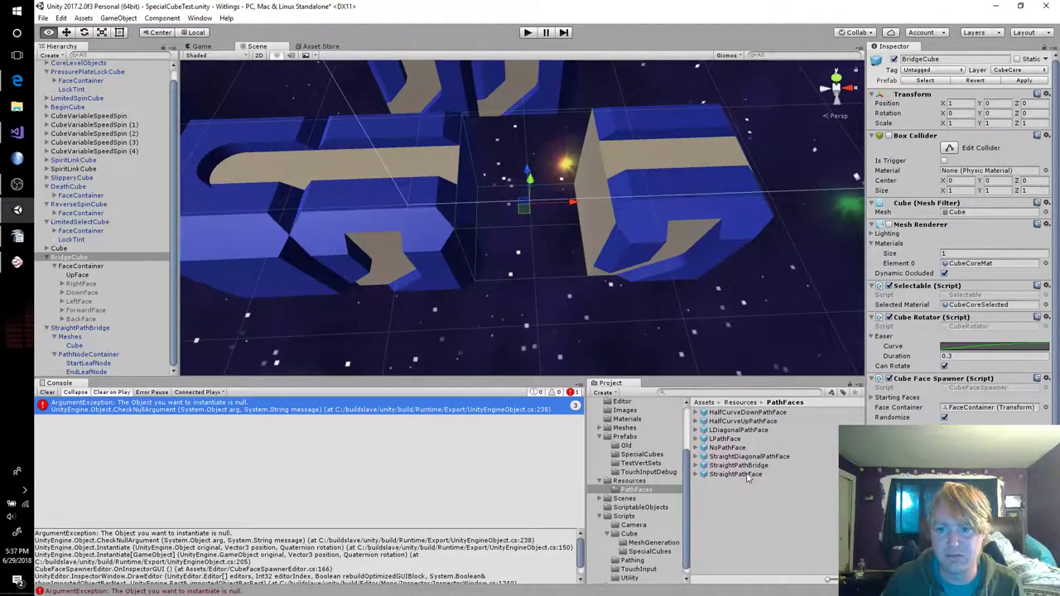
pyautogui.click(750, 465)
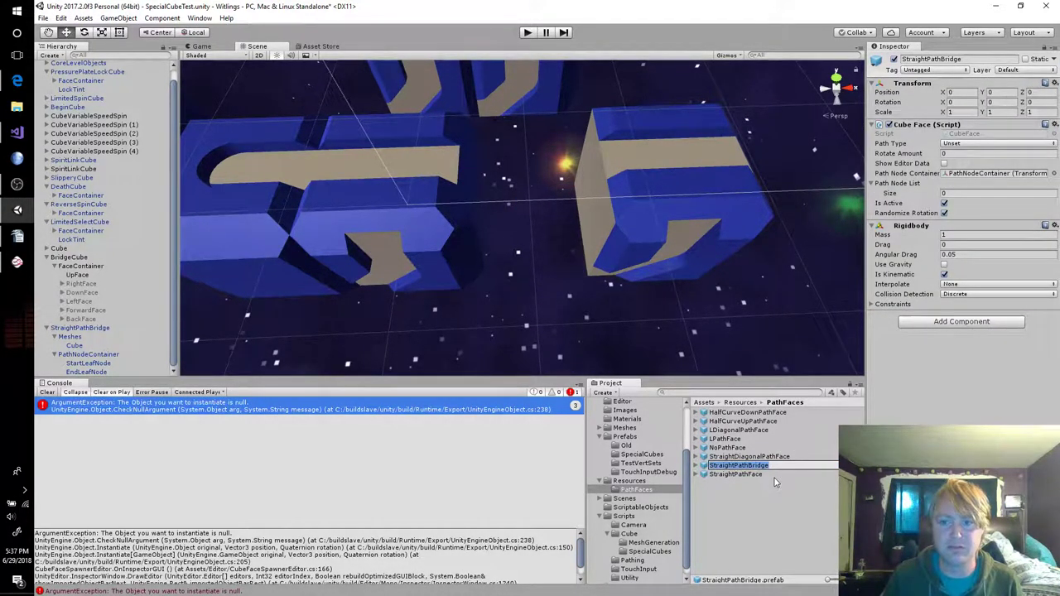
pyautogui.hotkey('alt', 'Tab')
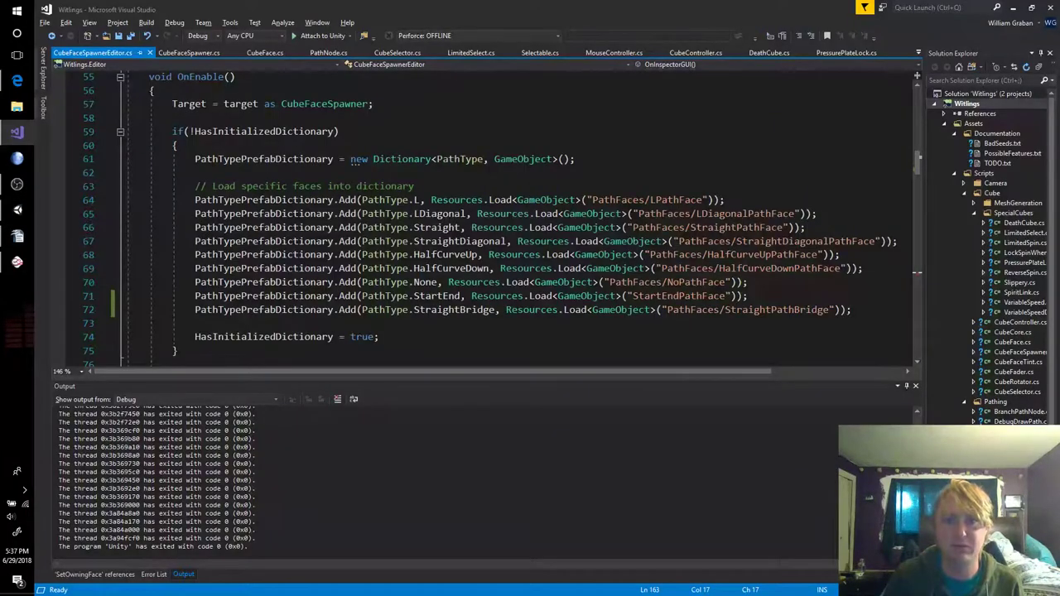
pyautogui.scroll(1, 464, 274)
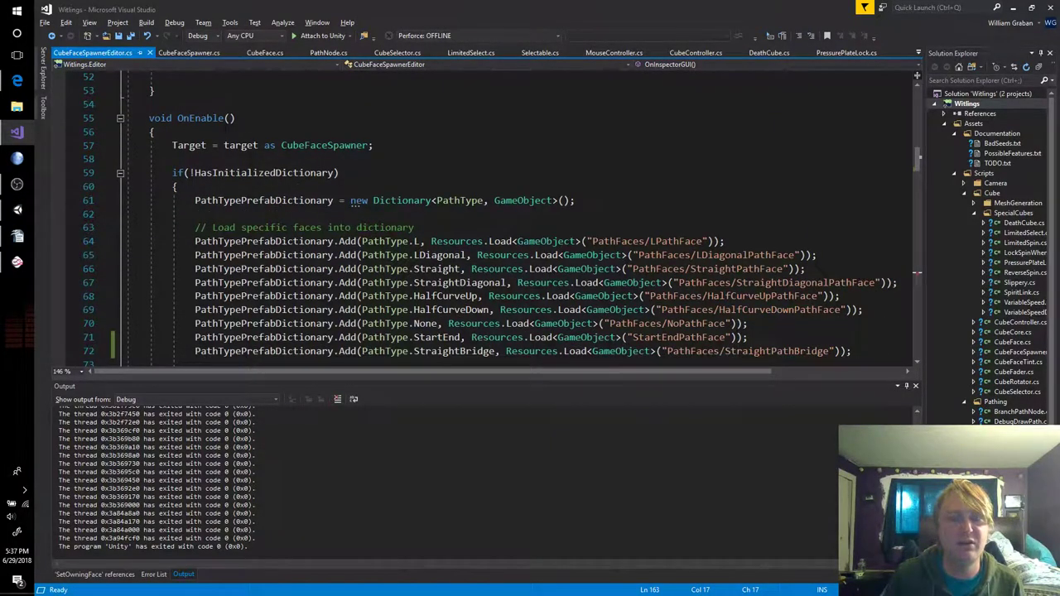
pyautogui.doubleClick(774, 351)
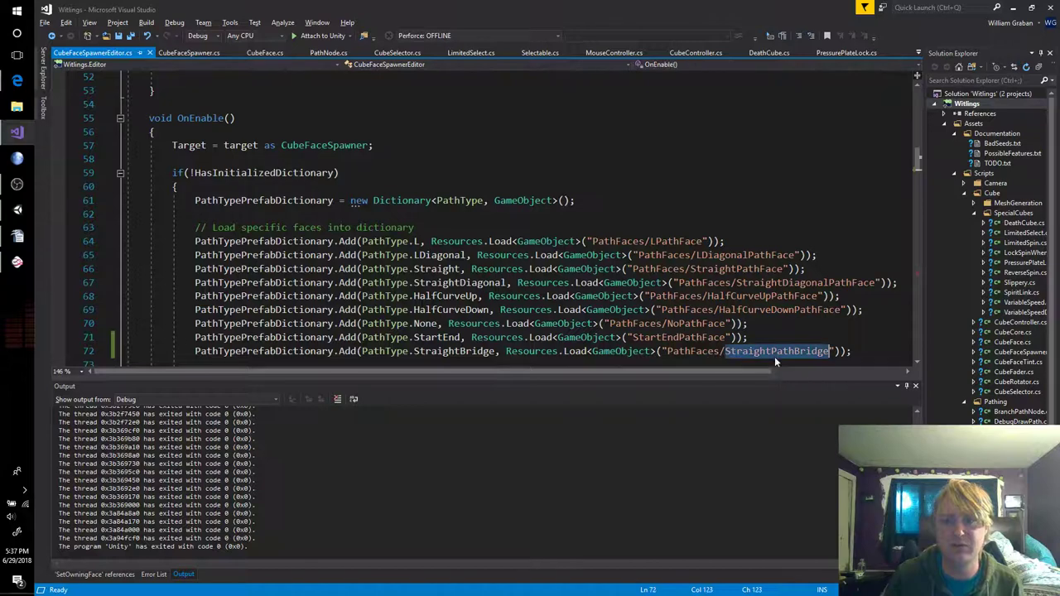
pyautogui.write('StraightPathBridge')
pyautogui.hotkey('ctrl', 's')
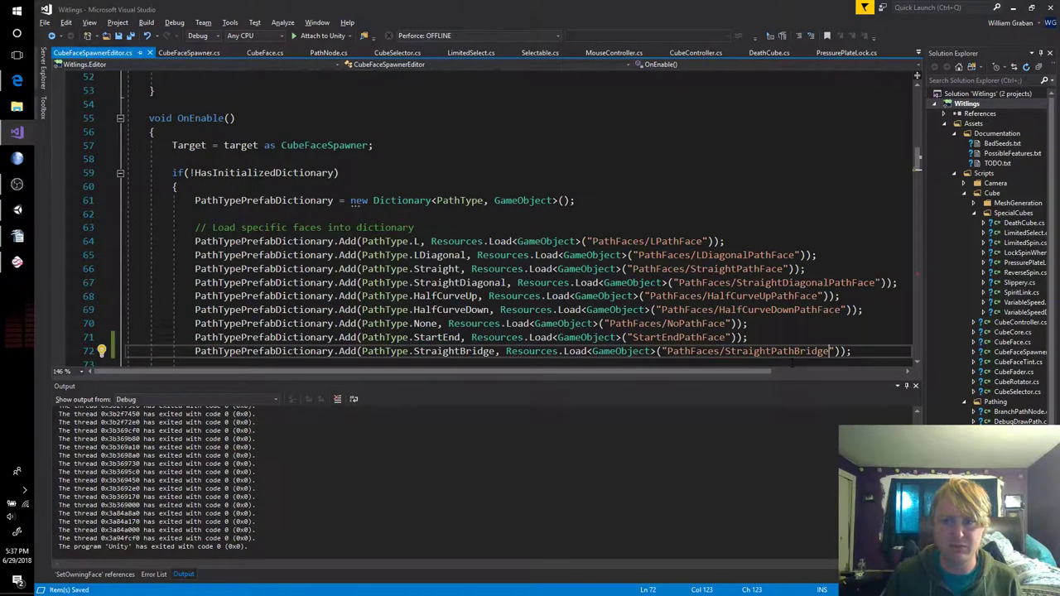
pyautogui.hotkey('alt', 'Tab')
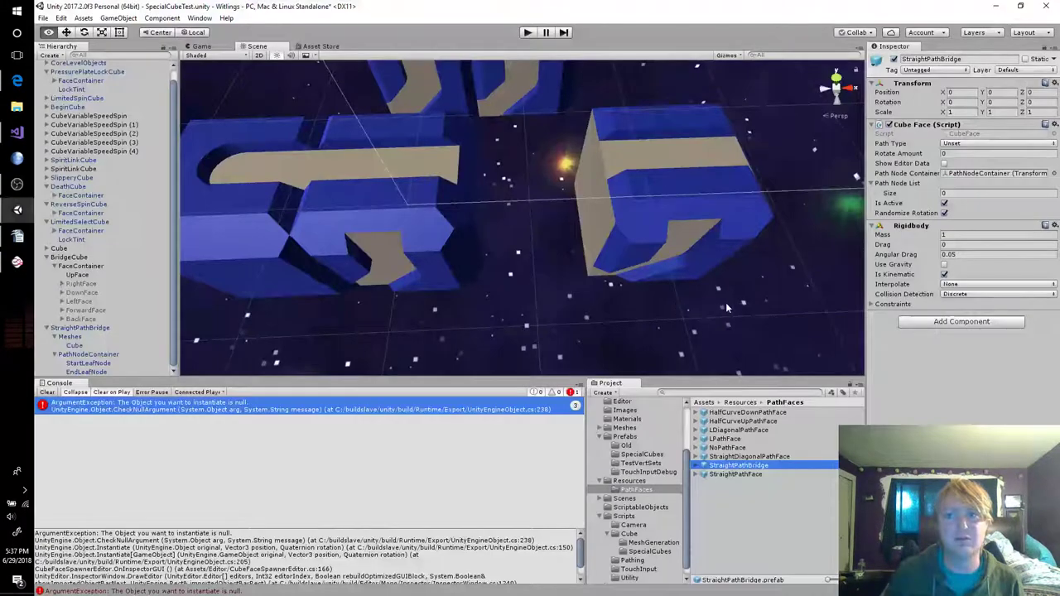
# Toggle the StraightPathBridge object and BridgeCube's Cube Face Spawner component off and on
pyautogui.click(96, 329)
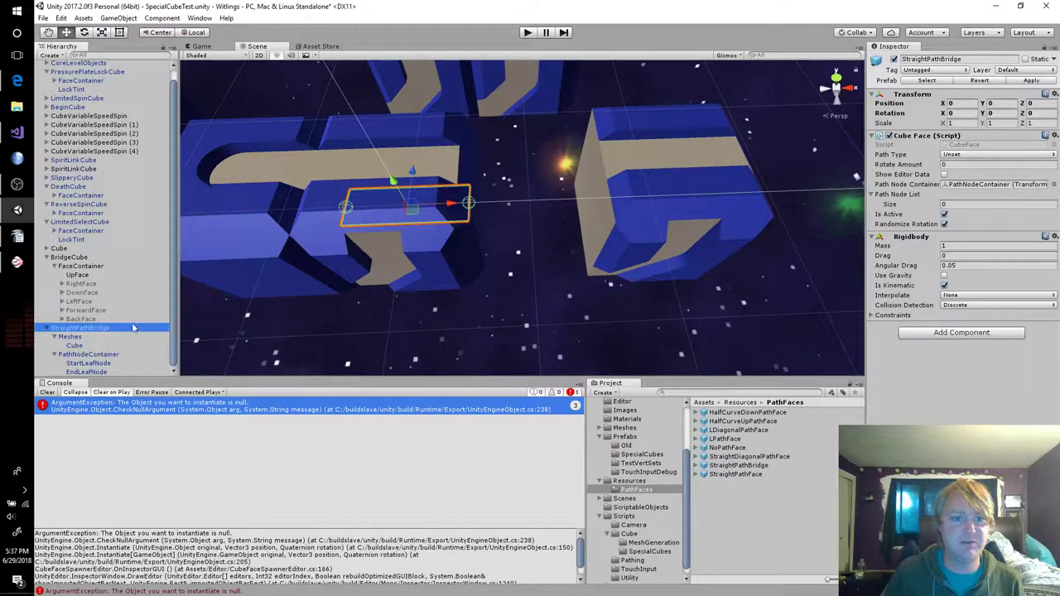
pyautogui.click(894, 60)
pyautogui.click(894, 60)
pyautogui.click(894, 59)
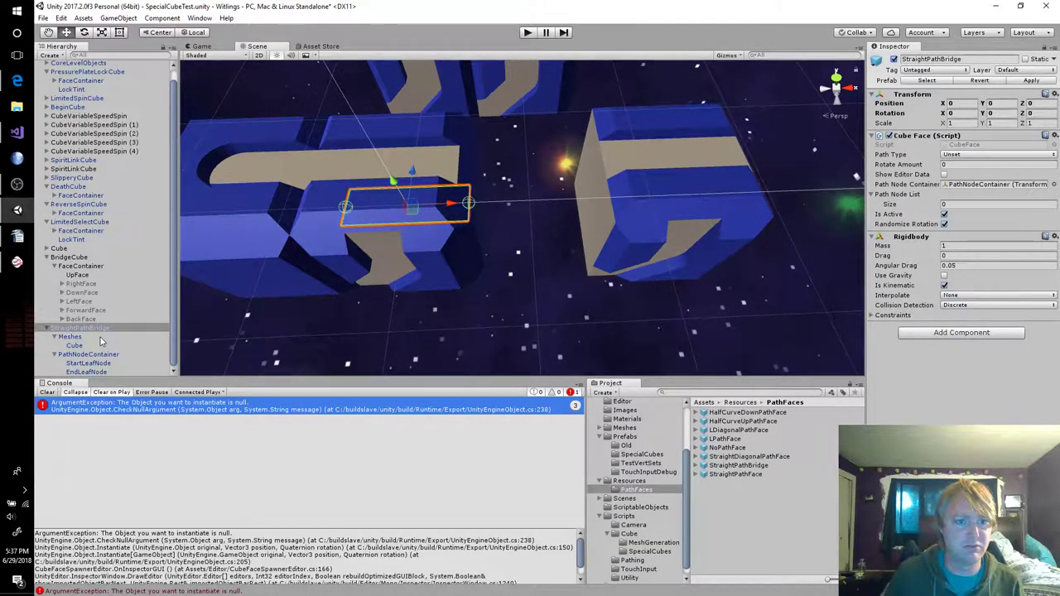
pyautogui.click(101, 257)
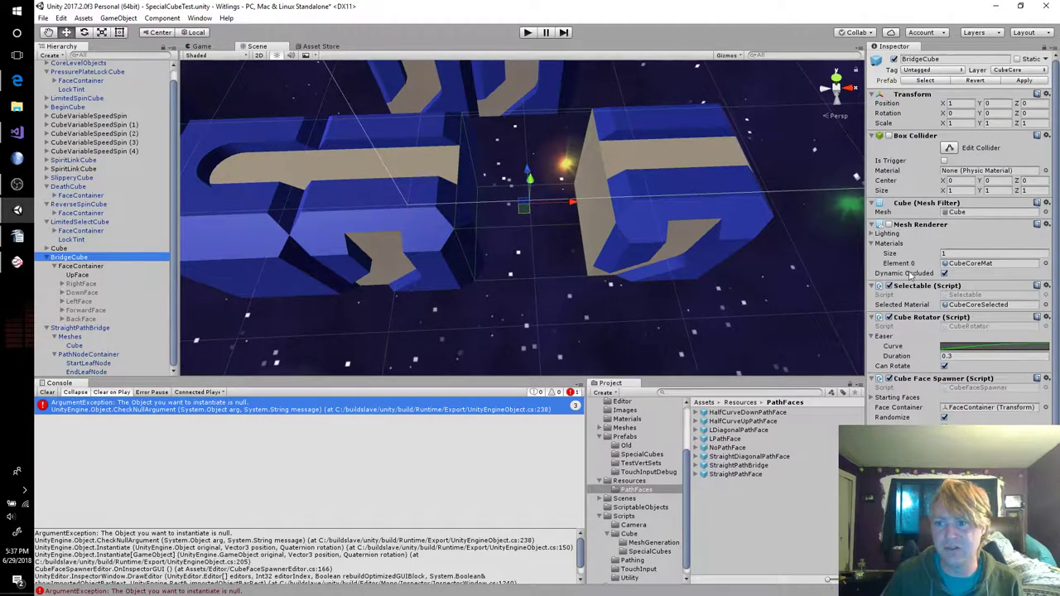
pyautogui.scroll(-1, 895, 324)
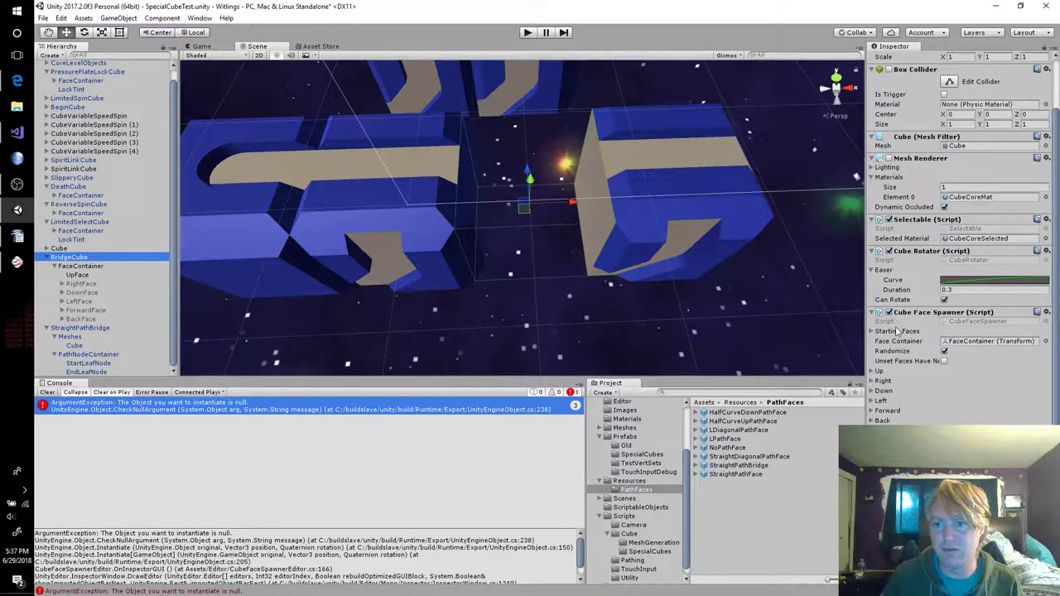
pyautogui.scroll(-1, 895, 330)
pyautogui.click(888, 280)
pyautogui.click(888, 280)
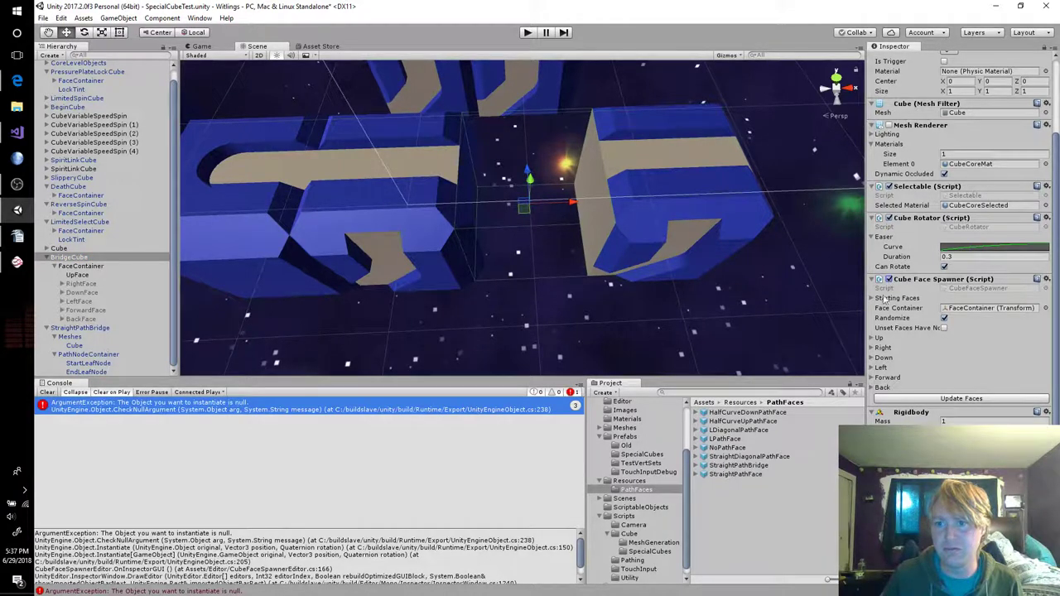
# Set the Up face Path Type to Straight Bridge and run Update Faces twice
pyautogui.click(877, 338)
pyautogui.click(975, 351)
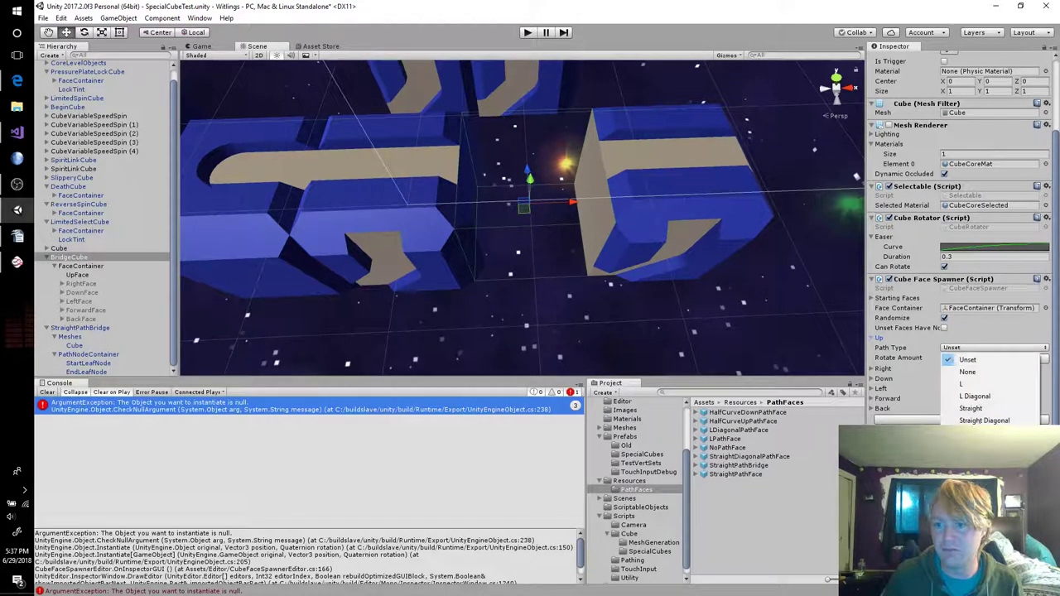
pyautogui.click(977, 409)
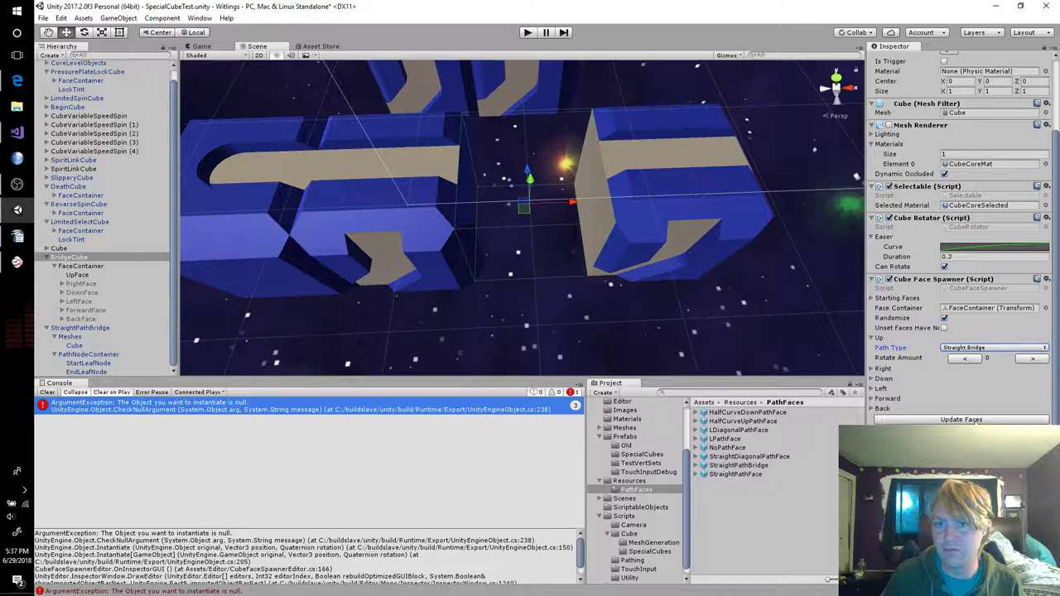
pyautogui.click(977, 420)
pyautogui.click(977, 420)
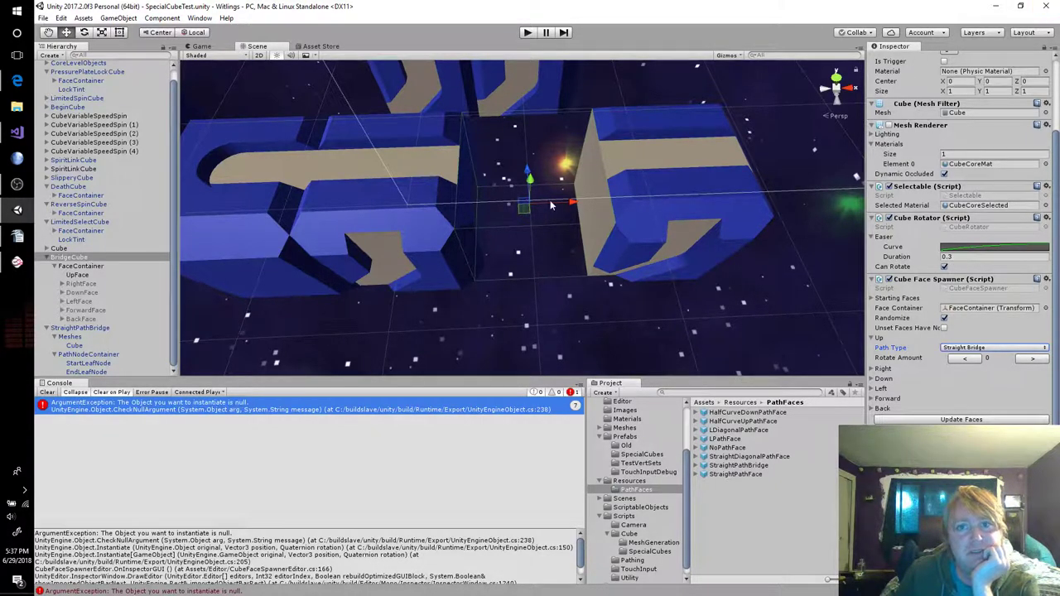
pyautogui.hotkey('alt', 'Tab')
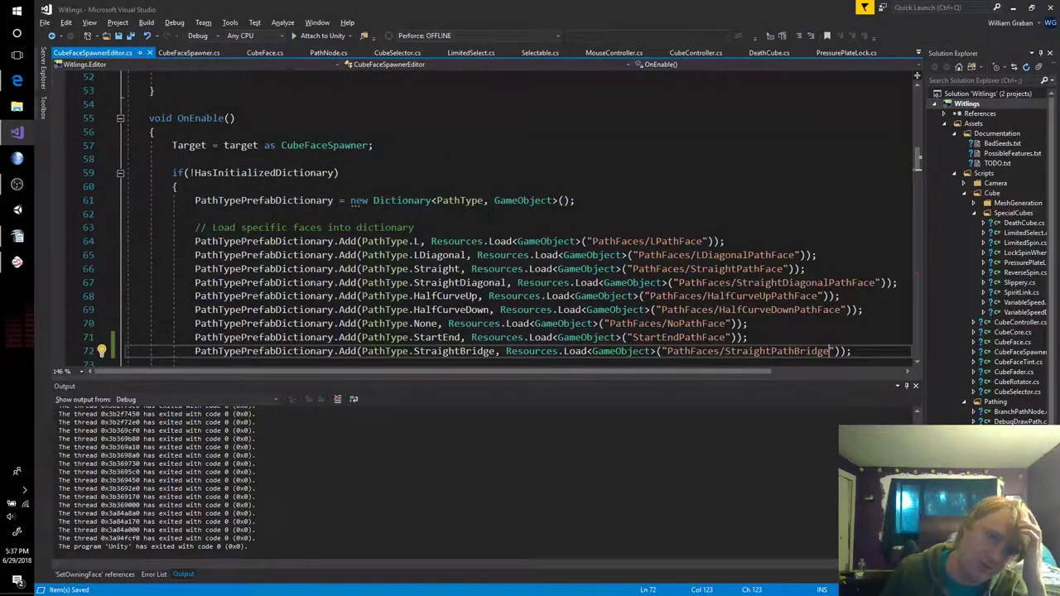
# Relaunch Unity from the taskbar and pick Witlings from the launcher's Projects list
pyautogui.click(17, 209)
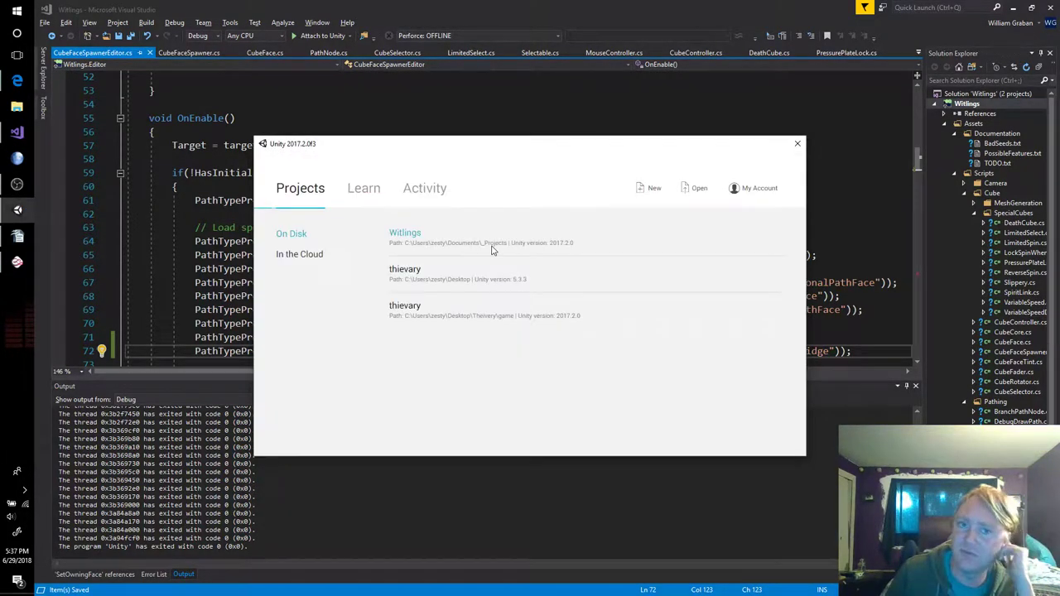
pyautogui.click(411, 235)
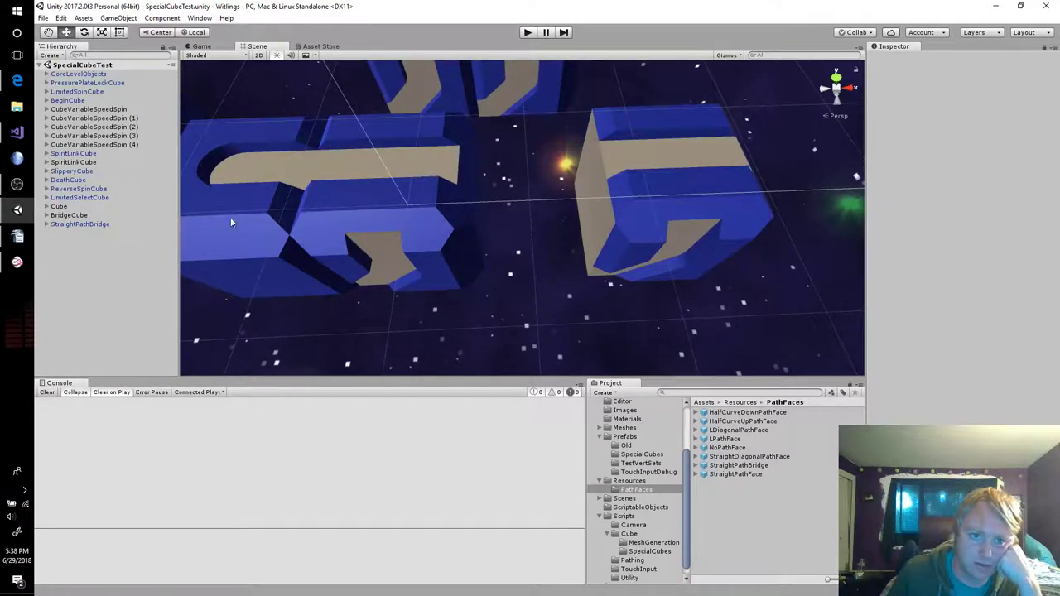
# Select BridgeCube and enter play mode to watch the console errors
pyautogui.click(94, 215)
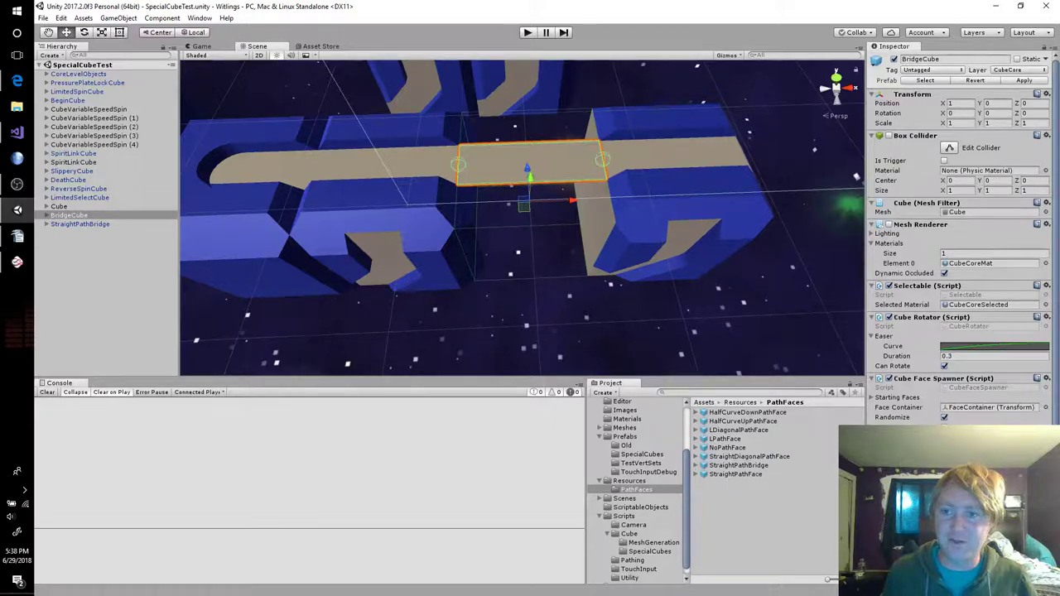
pyautogui.click(528, 33)
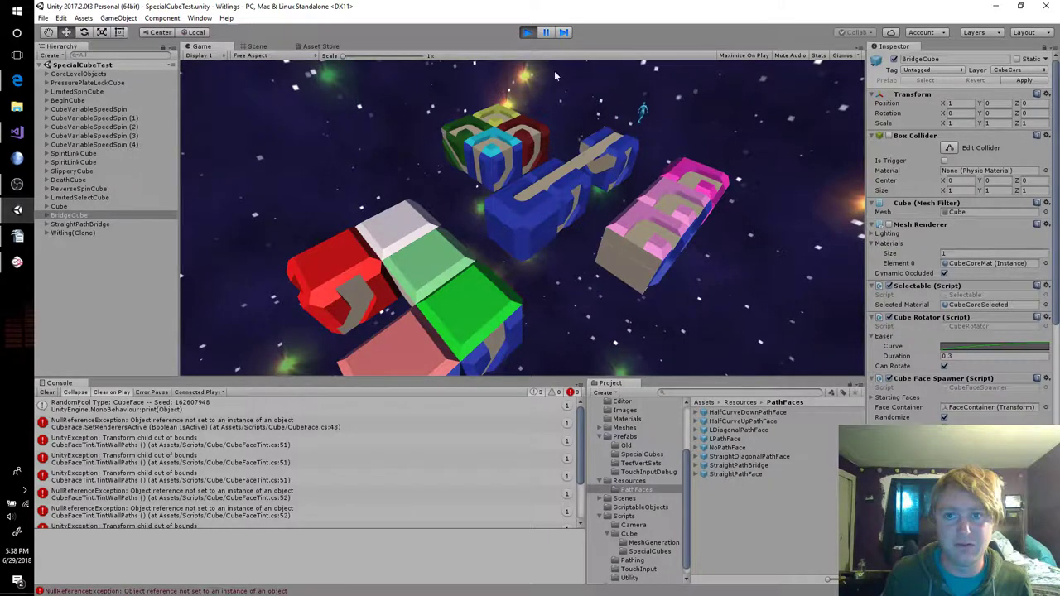
# Stop play mode and jump from the null-reference error to CubeFace.cs line 48's renderer loop
pyautogui.click(525, 33)
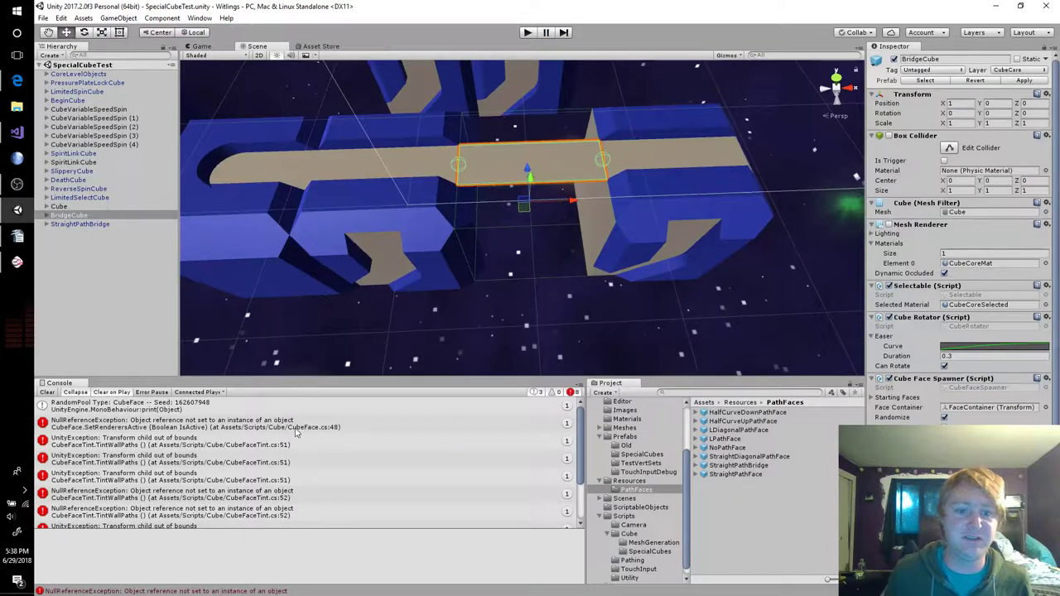
pyautogui.doubleClick(297, 427)
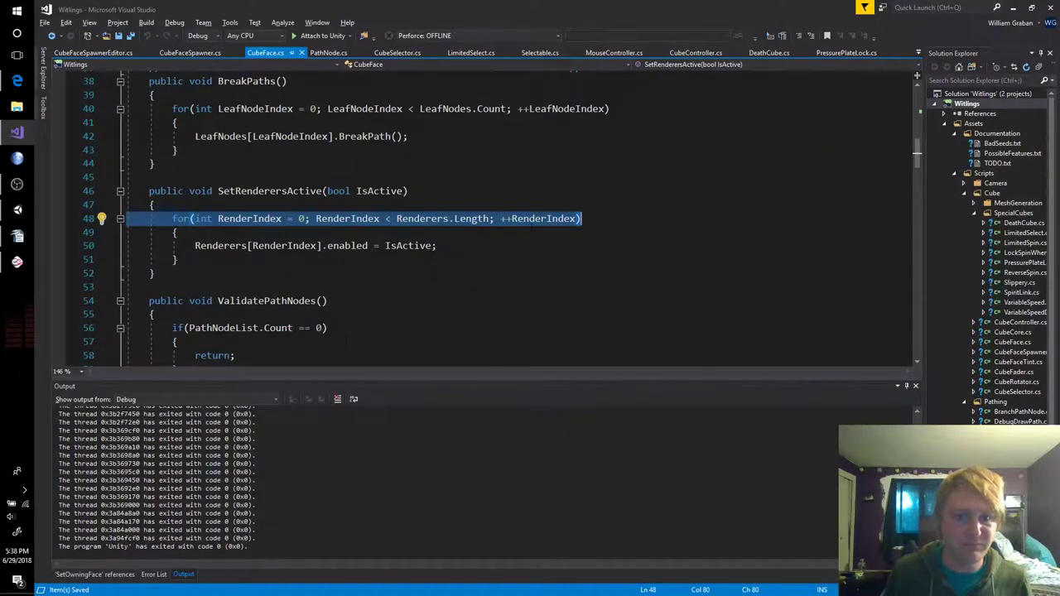
pyautogui.click(594, 218)
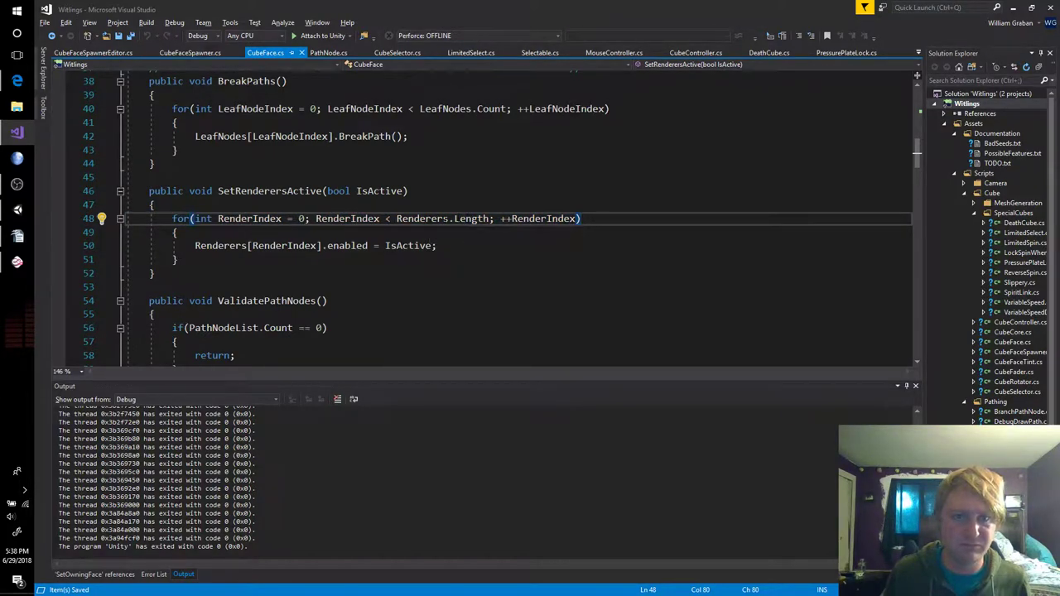
pyautogui.hotkey('alt', 'Tab')
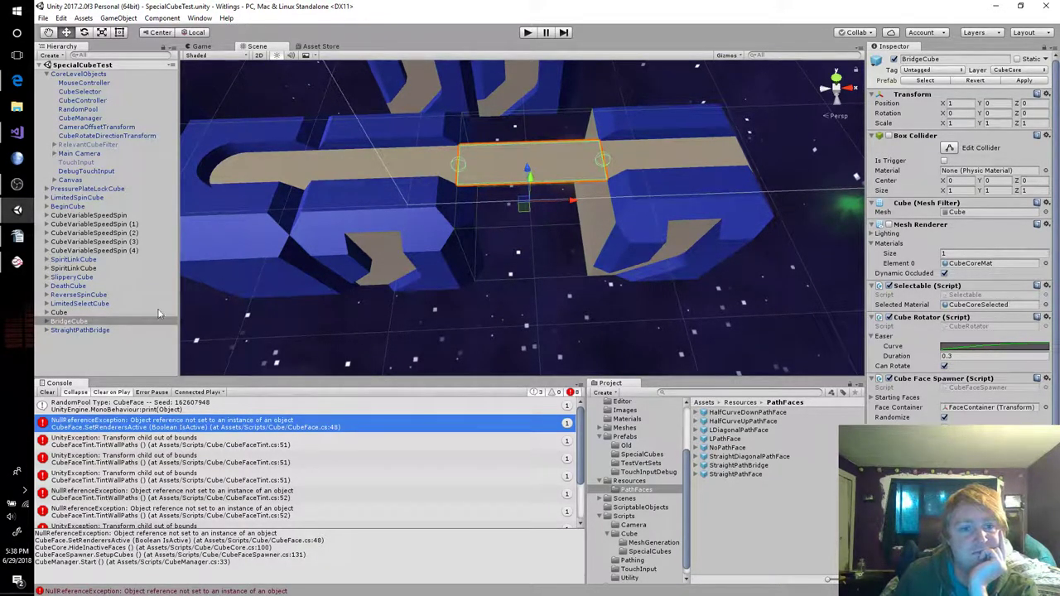
# Activate RightFace through BackFace under BridgeCube's FaceContainer together
pyautogui.click(48, 323)
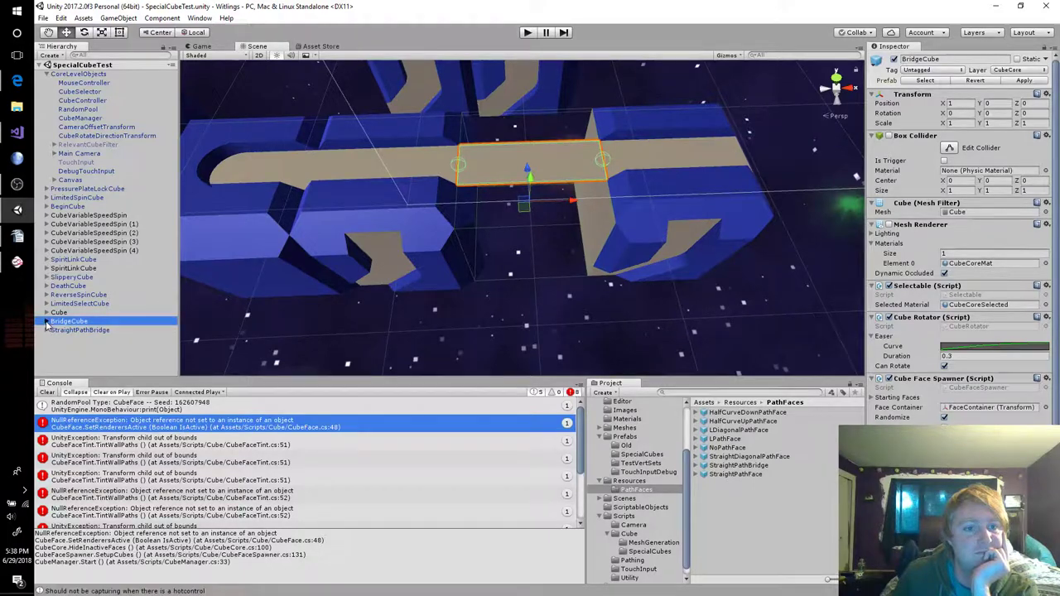
pyautogui.click(47, 321)
pyautogui.click(58, 340)
pyautogui.click(54, 330)
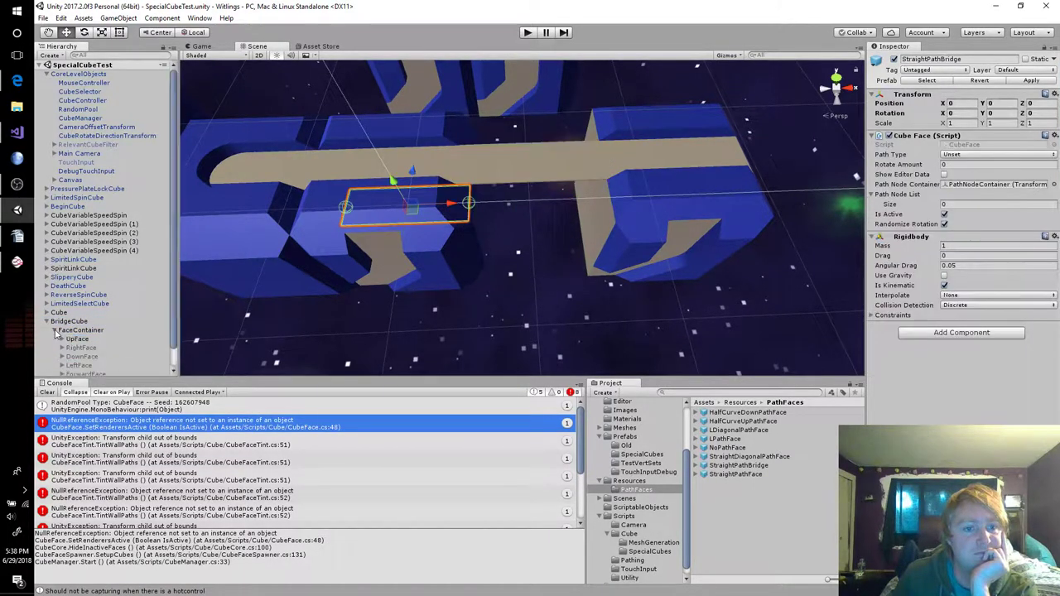
pyautogui.click(96, 348)
pyautogui.keyDown('shift'); pyautogui.click(110, 362); pyautogui.keyUp('shift')
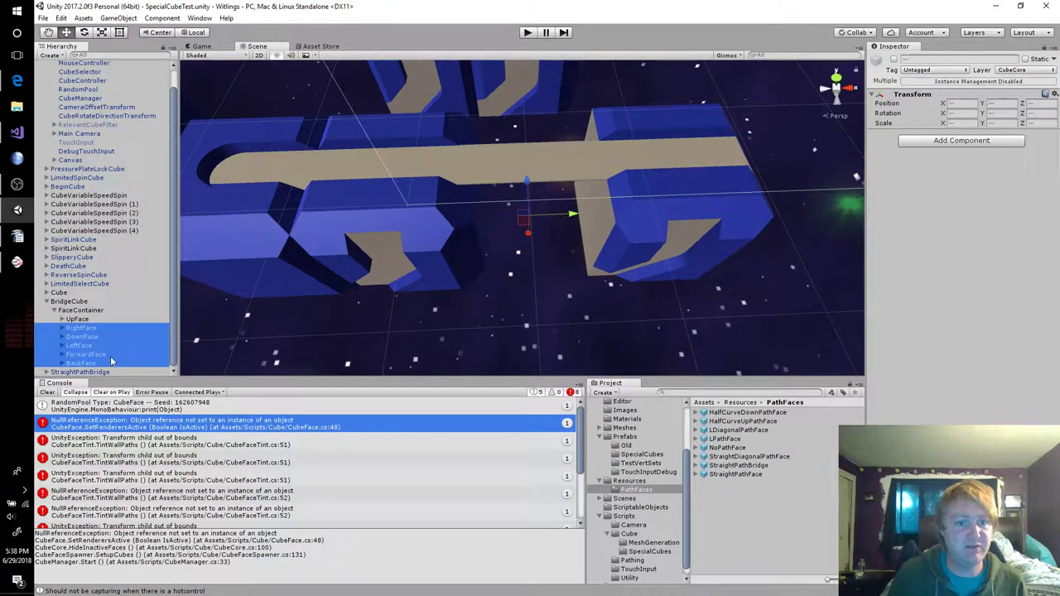
pyautogui.click(894, 60)
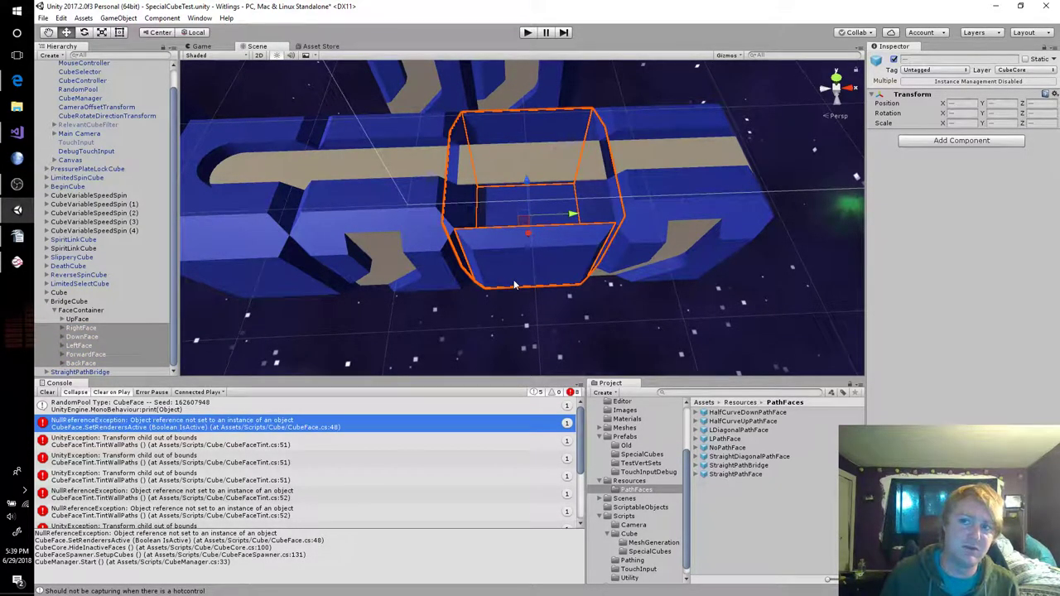
# Inspect RightFace's NoPathFace(Clone), DownFace's transform and BridgeCube in the Hierarchy
pyautogui.click(63, 328)
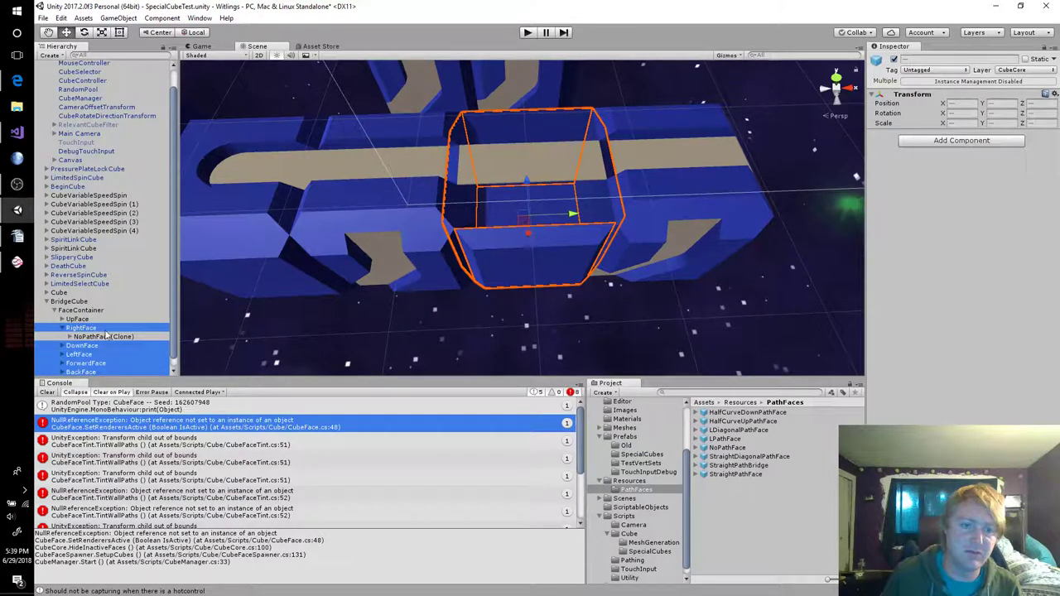
pyautogui.click(111, 336)
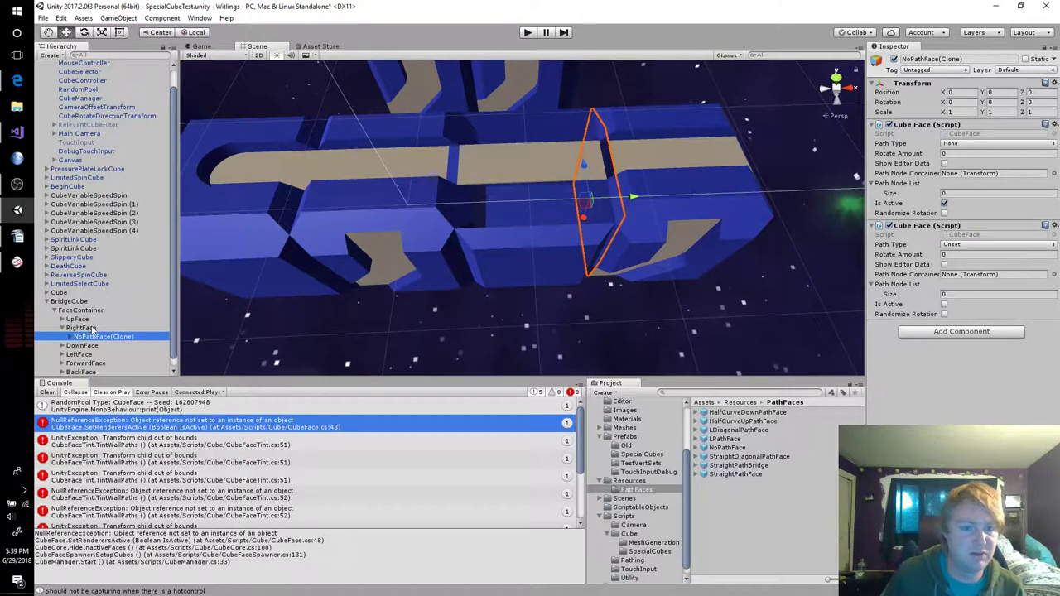
pyautogui.click(97, 310)
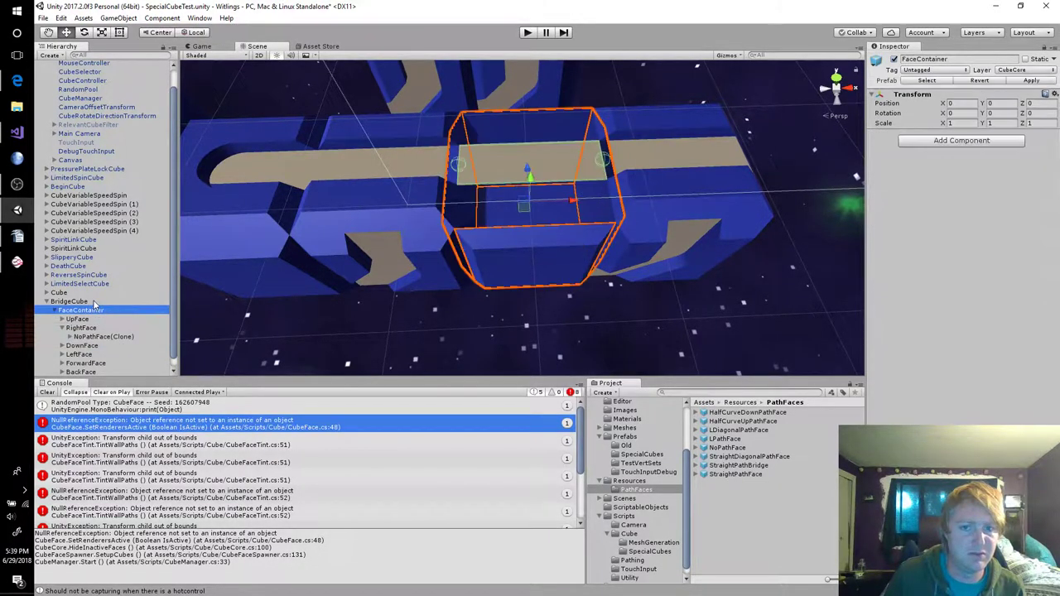
pyautogui.click(97, 303)
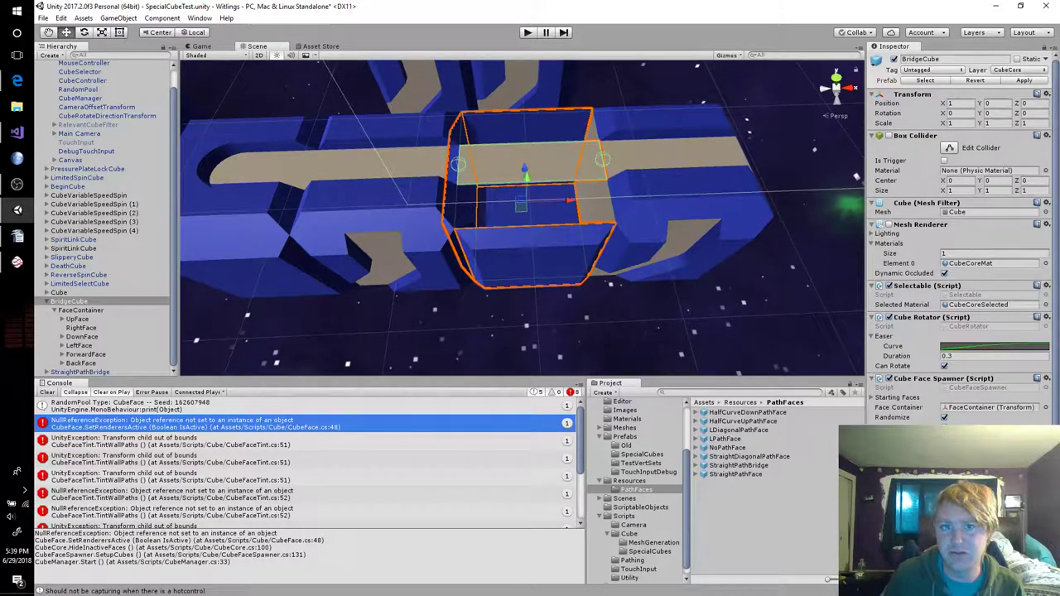
pyautogui.click(96, 345)
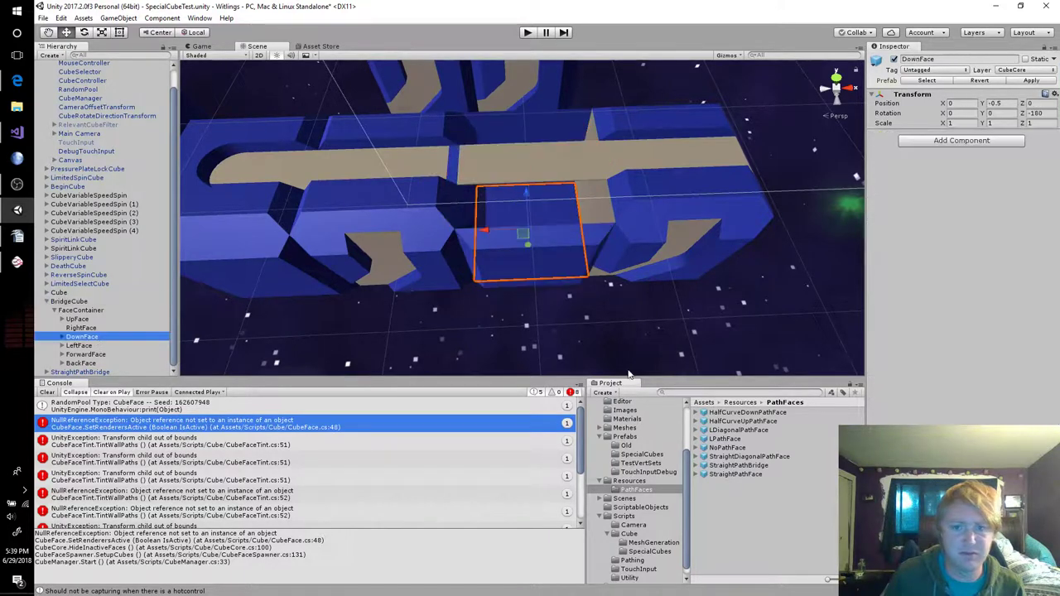
pyautogui.click(93, 311)
pyautogui.click(111, 302)
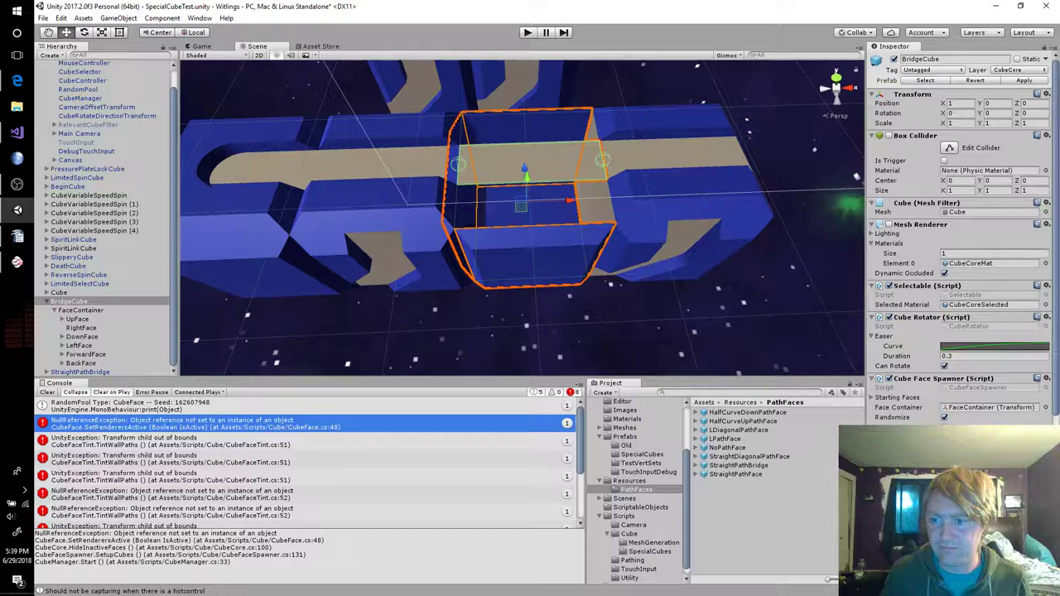
pyautogui.scroll(-3, 960, 240)
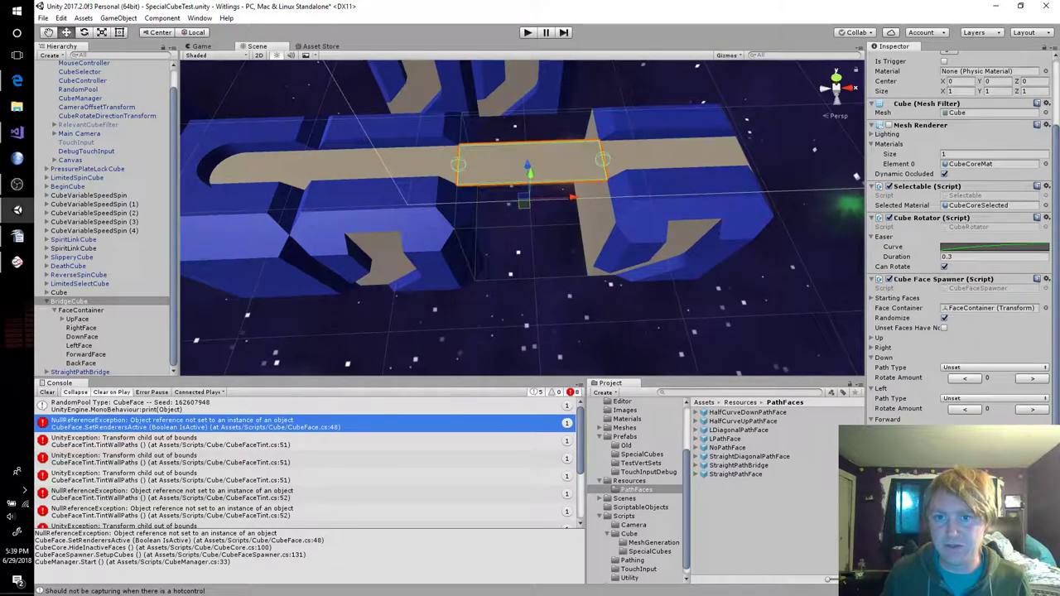
# Enter play mode and review the CubeFaceTint.TintWallPaths null-reference errors in the Console
pyautogui.click(524, 34)
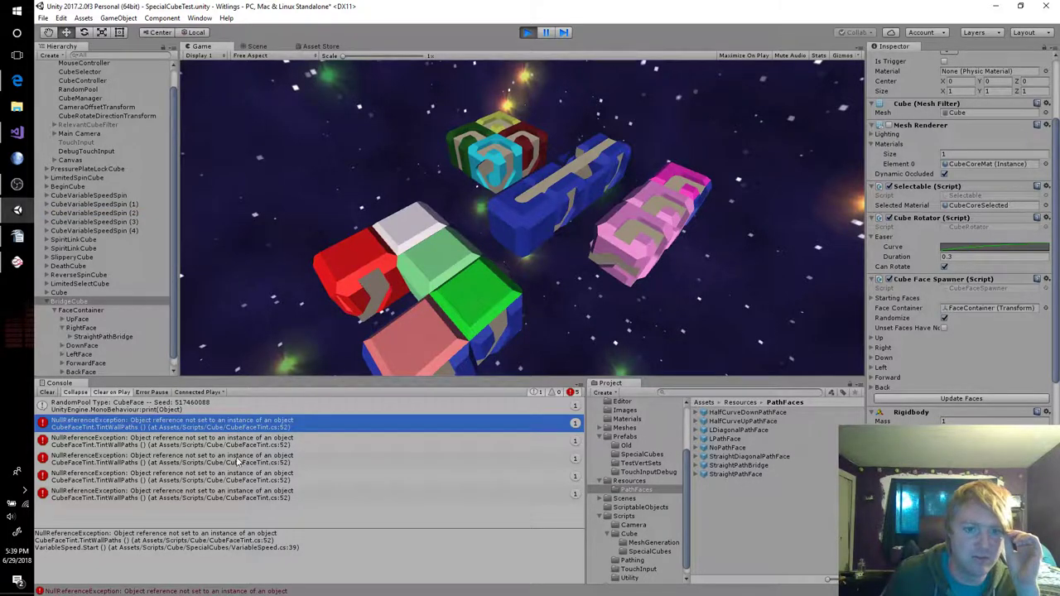
pyautogui.click(240, 442)
pyautogui.click(236, 476)
pyautogui.click(236, 493)
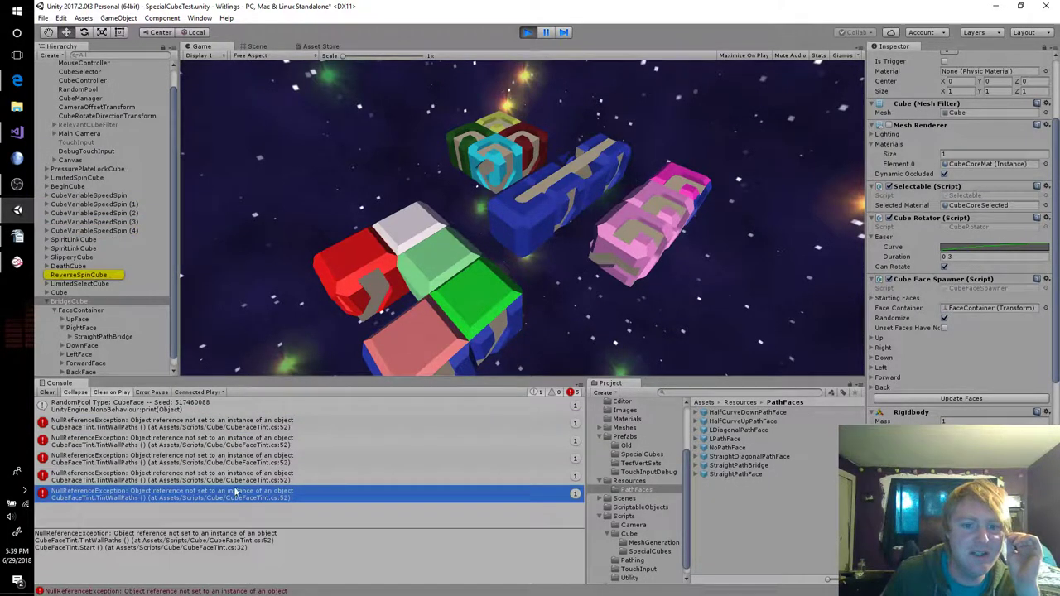
pyautogui.click(240, 427)
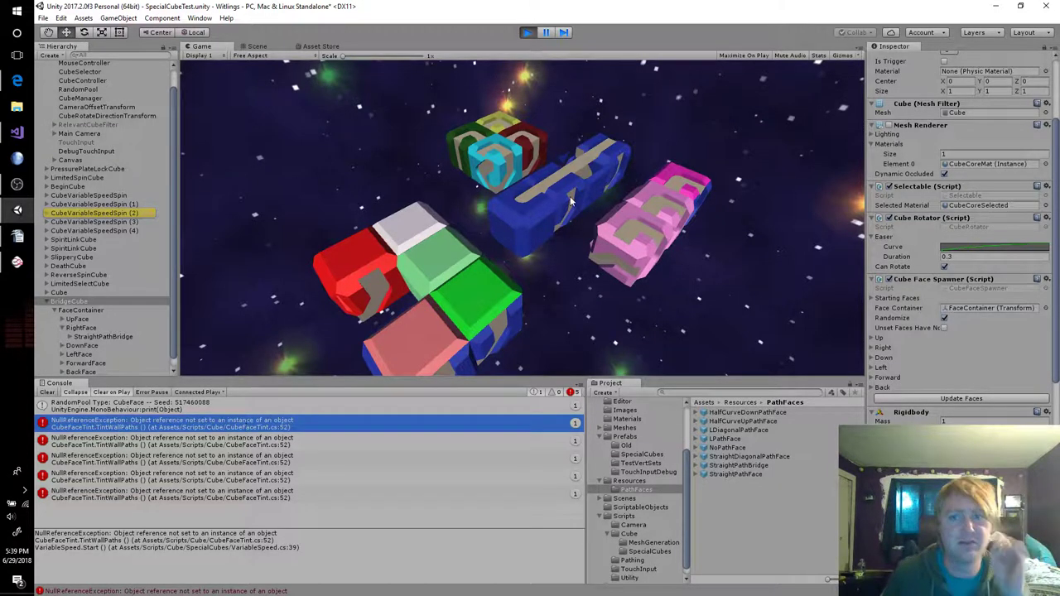
# Frame BridgeCube in the Scene view and orbit around it to inspect its faces
pyautogui.click(257, 46)
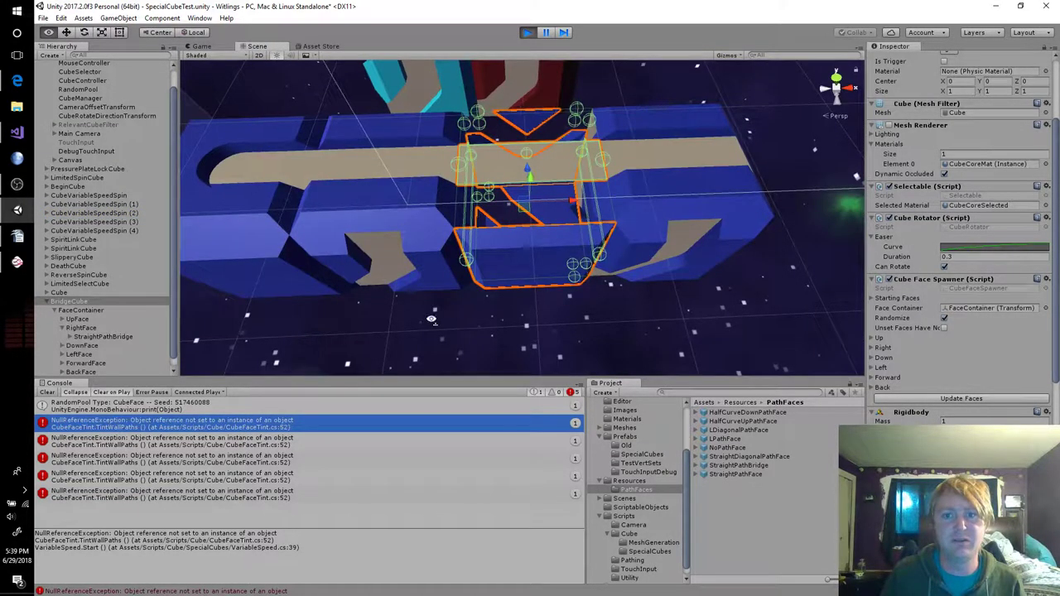
pyautogui.keyDown('alt'); pyautogui.moveTo(615, 263); pyautogui.dragTo(459, 236); pyautogui.keyUp('alt')
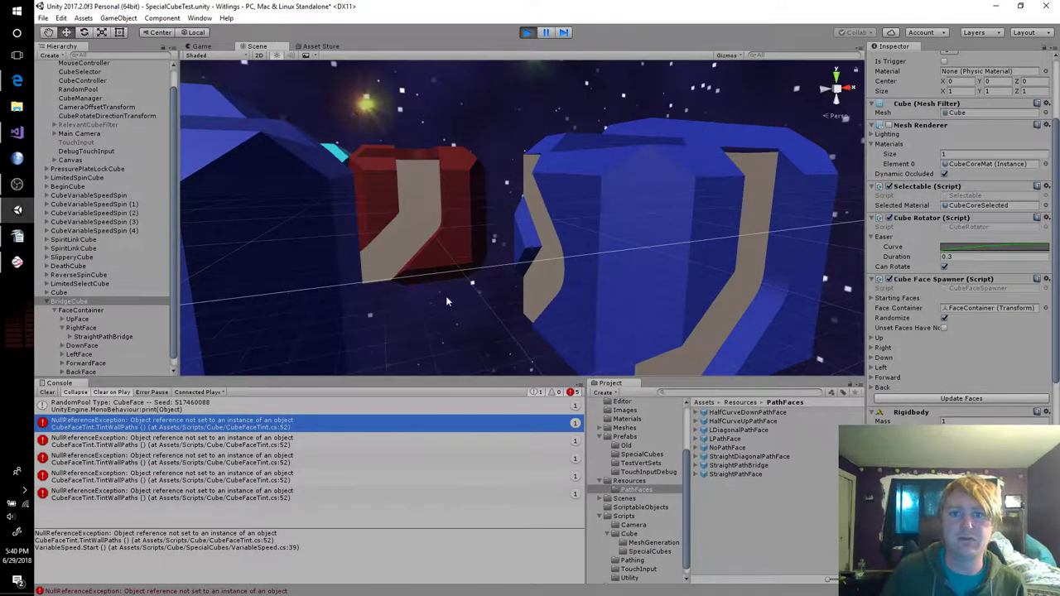
pyautogui.keyDown('alt'); pyautogui.moveTo(445, 301); pyautogui.dragTo(202, 222); pyautogui.keyUp('alt')
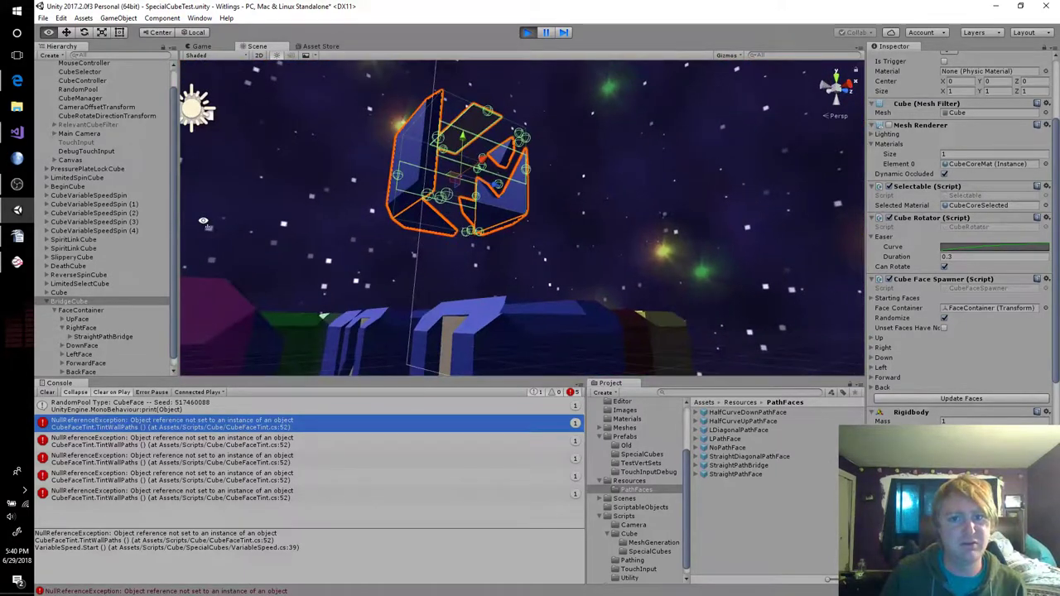
pyautogui.doubleClick(135, 300)
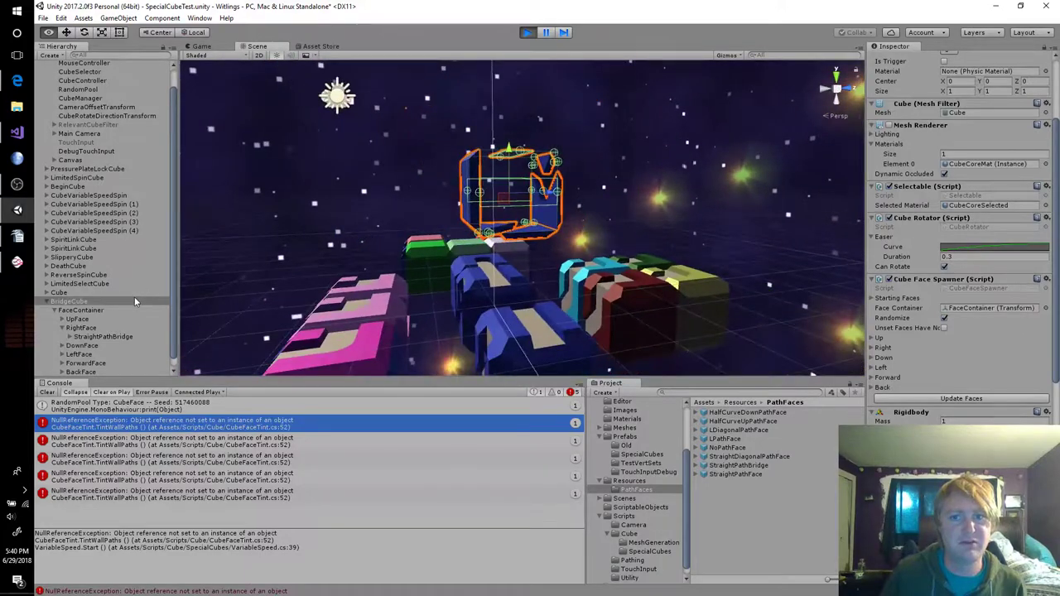
pyautogui.moveTo(520, 251)
pyautogui.keyDown('alt'); pyautogui.mouseDown()
pyautogui.moveTo(600, 240)
pyautogui.moveTo(513, 253)
pyautogui.mouseUp(); pyautogui.keyUp('alt')
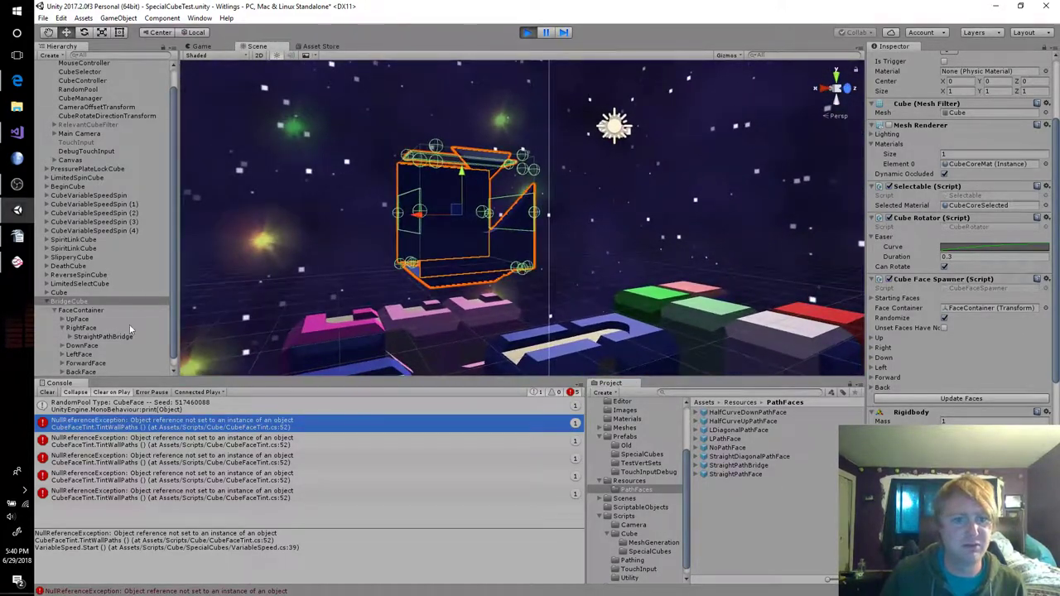
# Inspect DownFace's StraightDiagonalPathFace and LeftFace's StraightPathBridge under BridgeCube
pyautogui.click(63, 347)
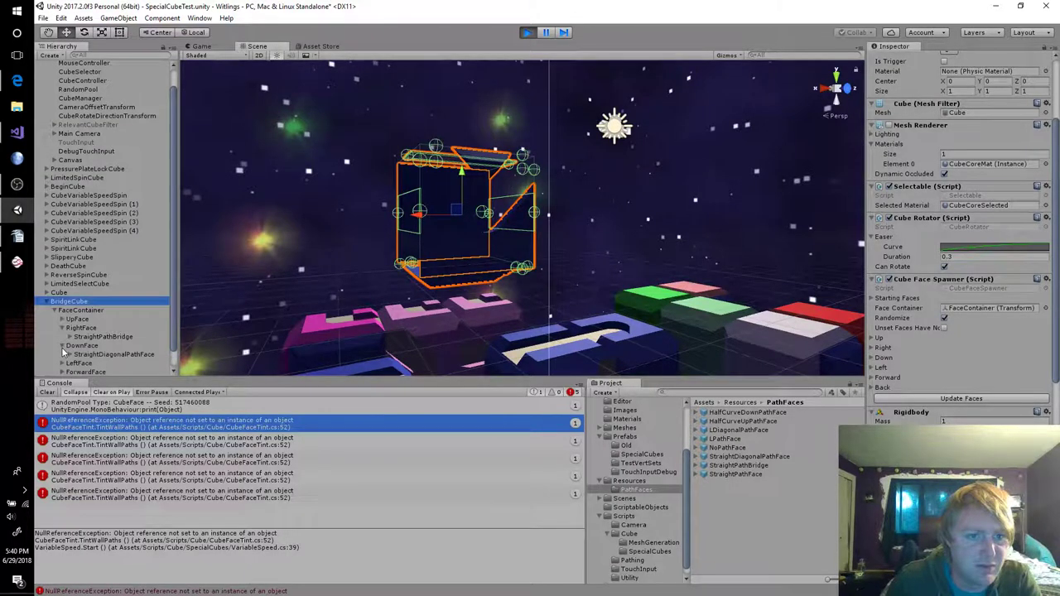
pyautogui.click(83, 355)
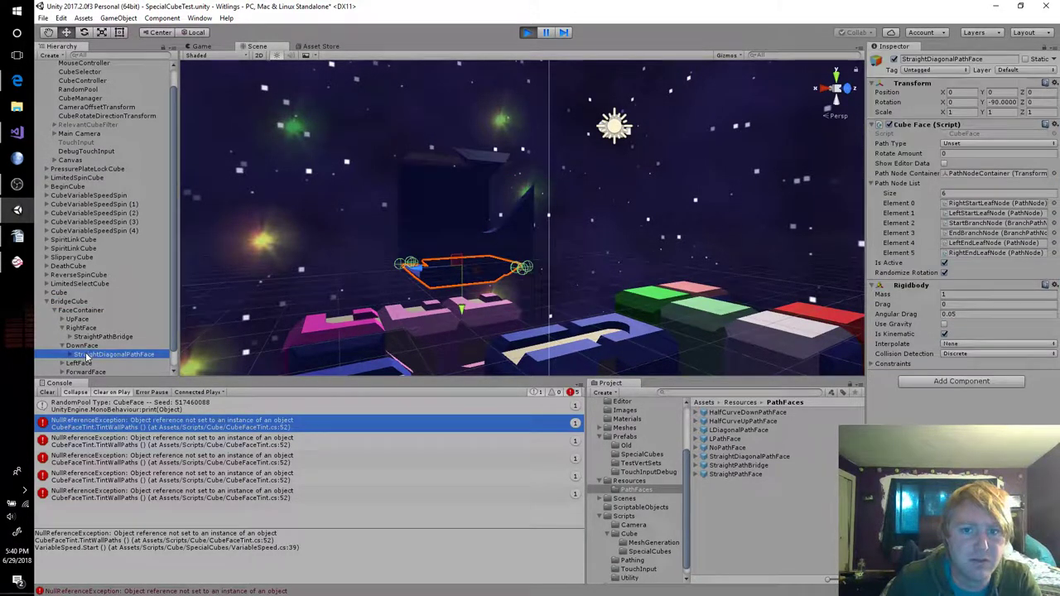
pyautogui.click(63, 363)
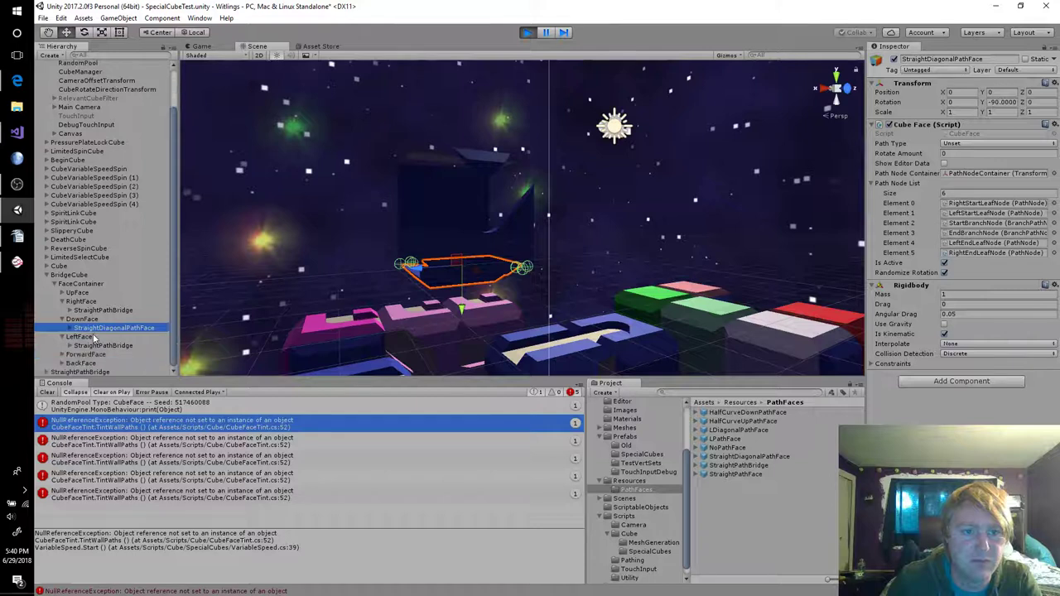
pyautogui.click(106, 346)
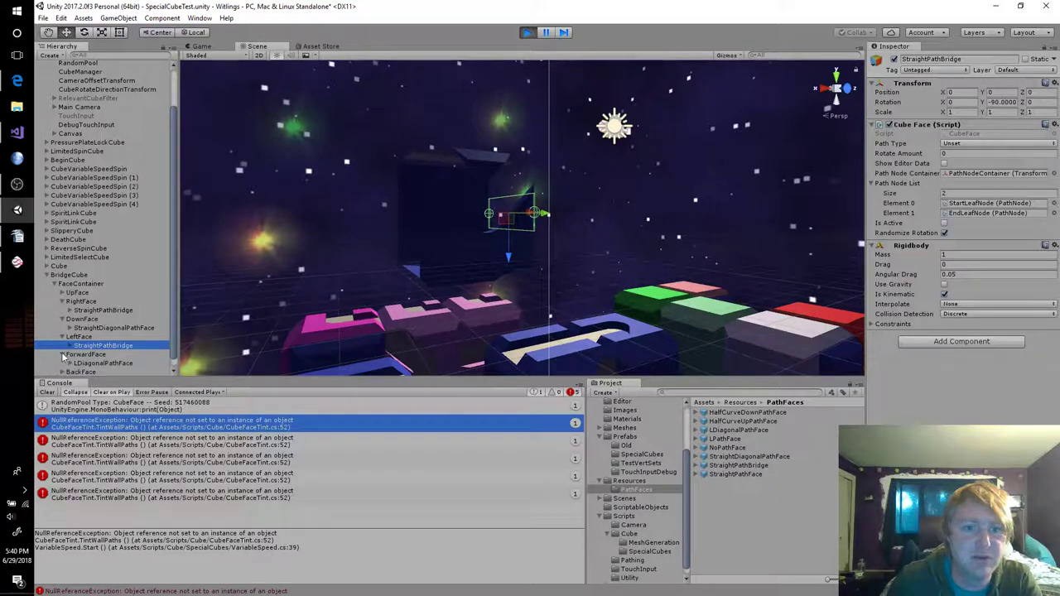
# Select the Cube inside StraightPathBridge's Meshes group, collapse it, and orbit the bridge
pyautogui.click(69, 346)
pyautogui.click(79, 355)
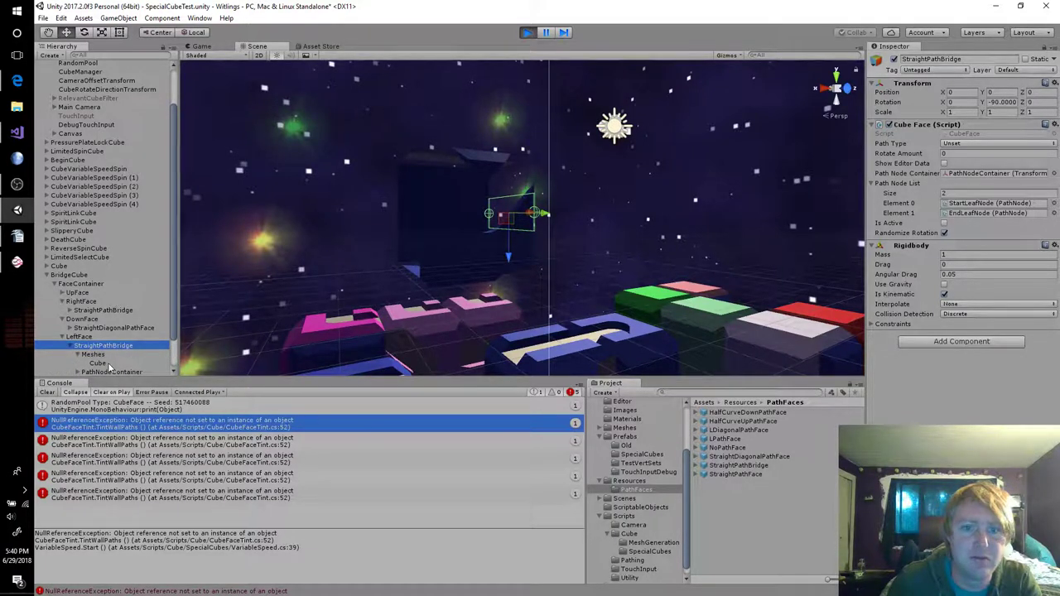
pyautogui.click(98, 363)
pyautogui.click(79, 354)
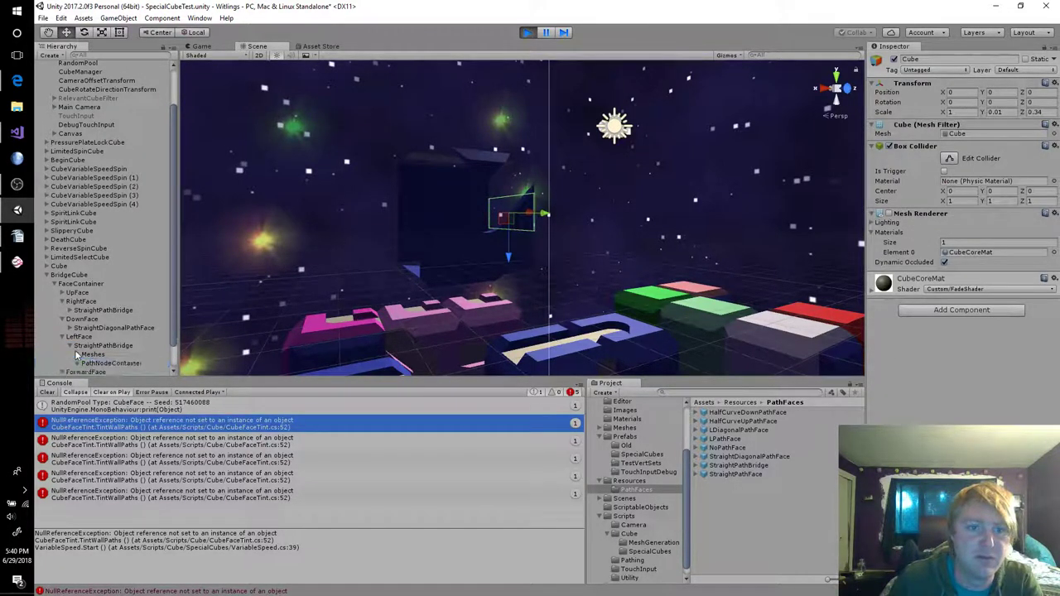
pyautogui.click(70, 344)
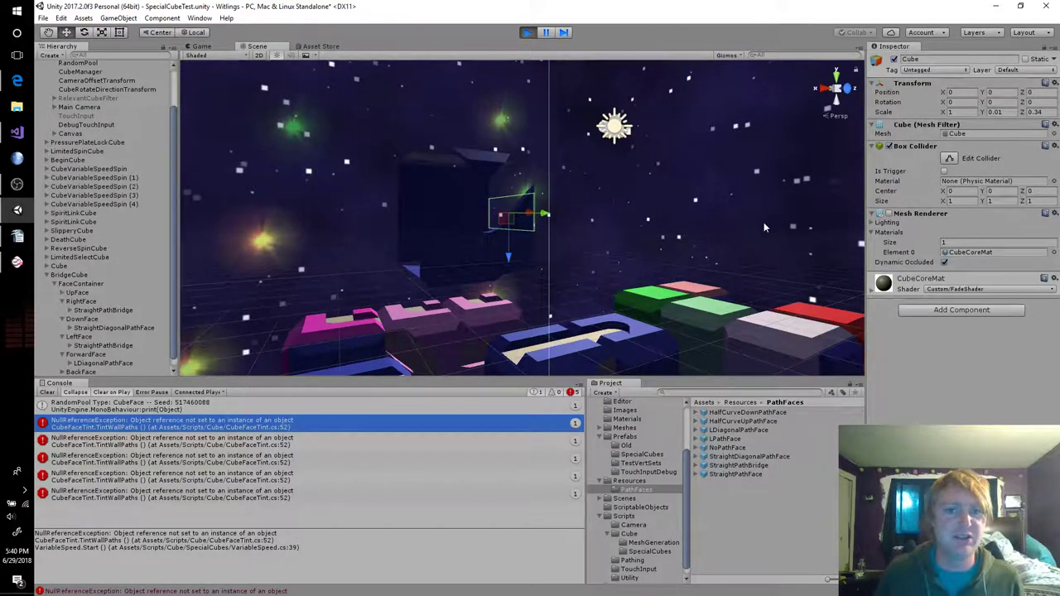
pyautogui.moveTo(763, 222); pyautogui.dragTo(460, 361, button='right')
pyautogui.keyDown('alt'); pyautogui.moveTo(459, 362); pyautogui.dragTo(577, 382); pyautogui.keyUp('alt')
pyautogui.scroll(3, 577, 379)
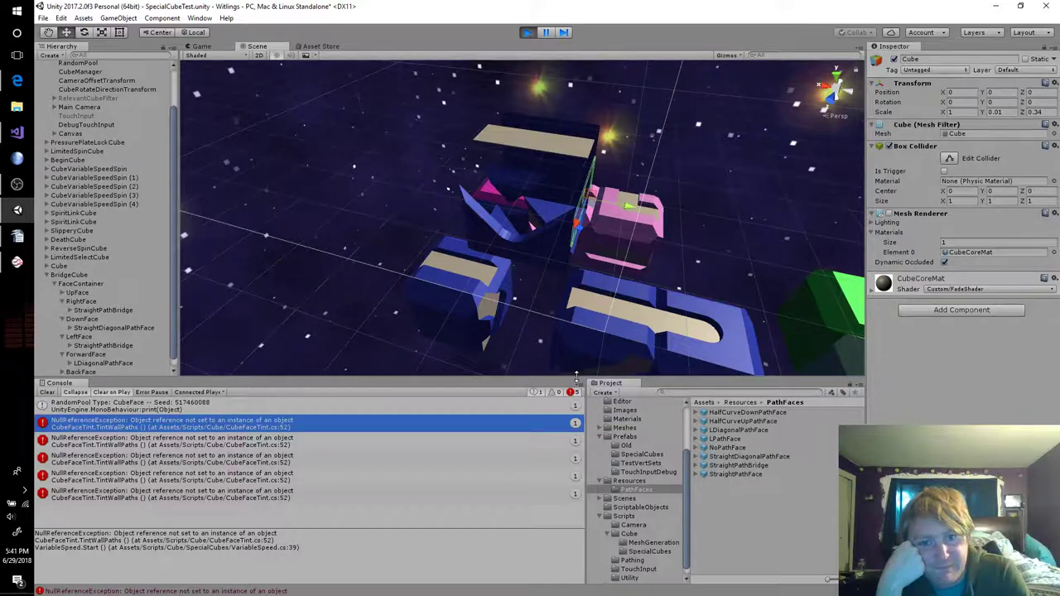
# Open the error's source line, then inspect NoSpinsRemainingTint's Face Container on CubeVariableSpeedSpin (1)
pyautogui.doubleClick(305, 425)
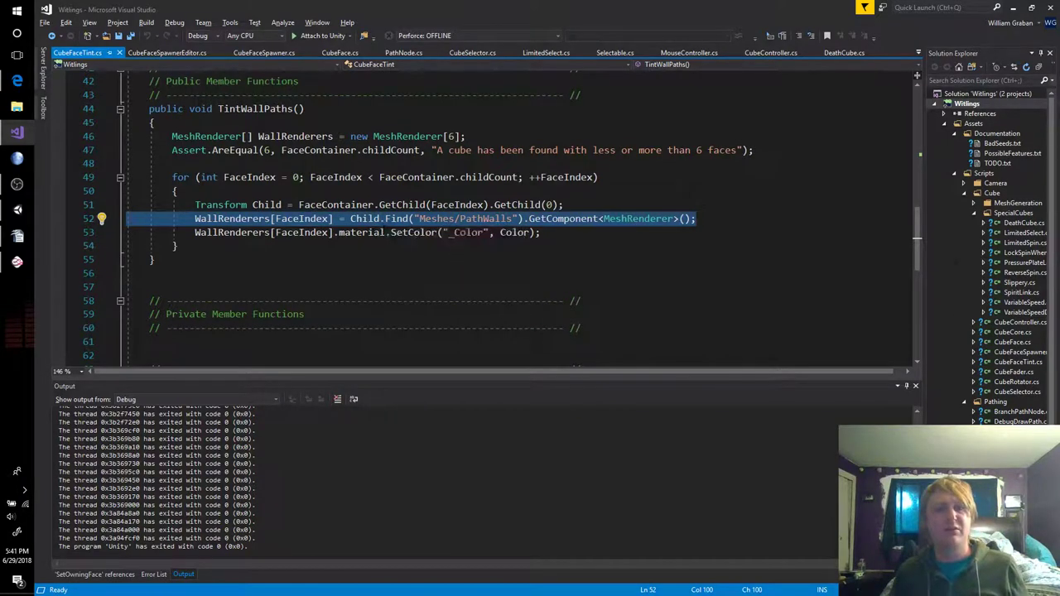
pyautogui.hotkey('alt', 'Tab')
pyautogui.click(246, 439)
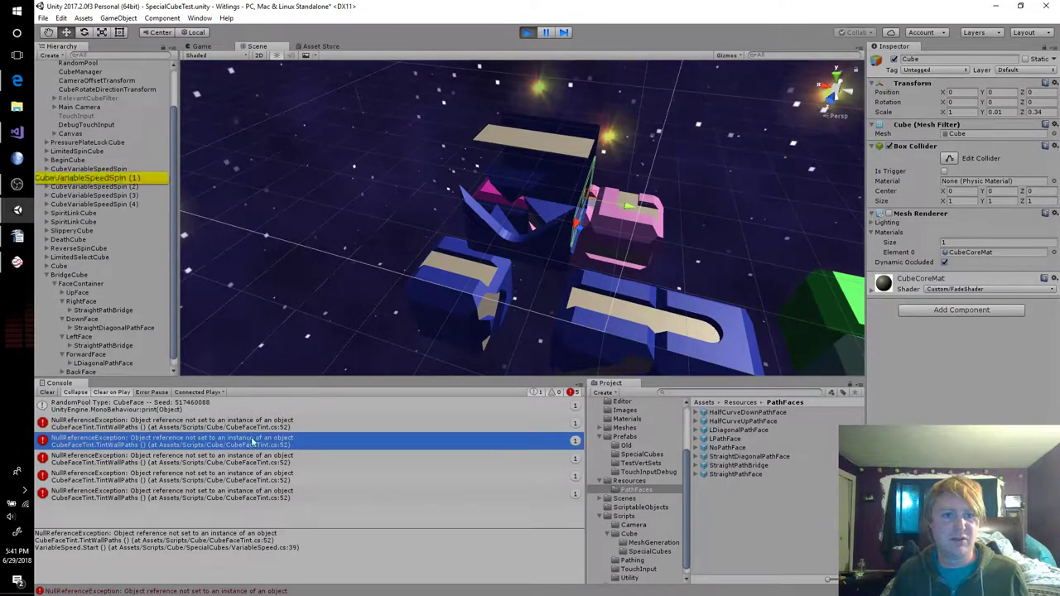
pyautogui.click(46, 178)
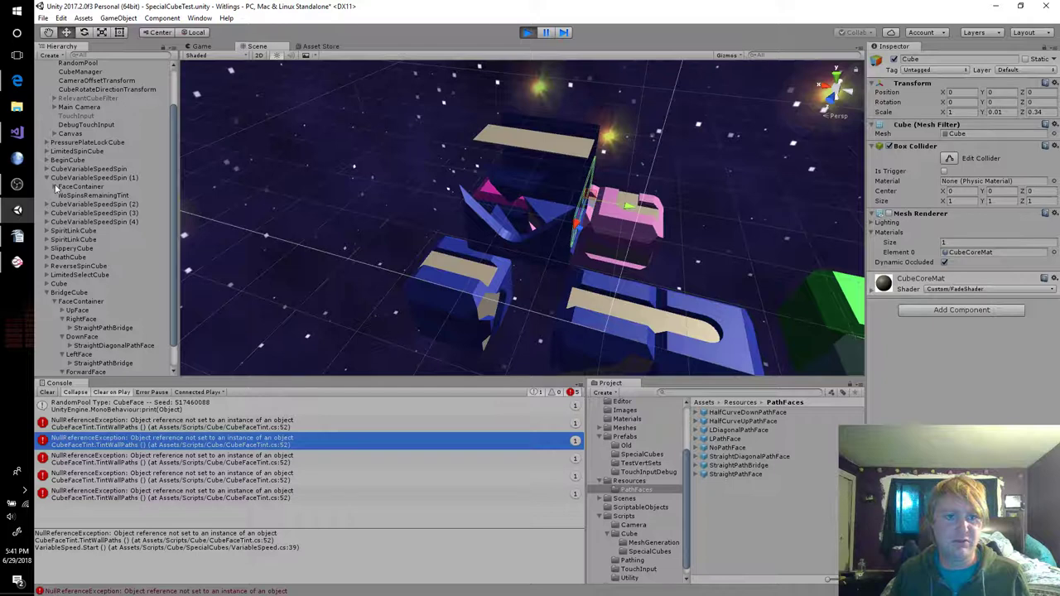
pyautogui.click(65, 195)
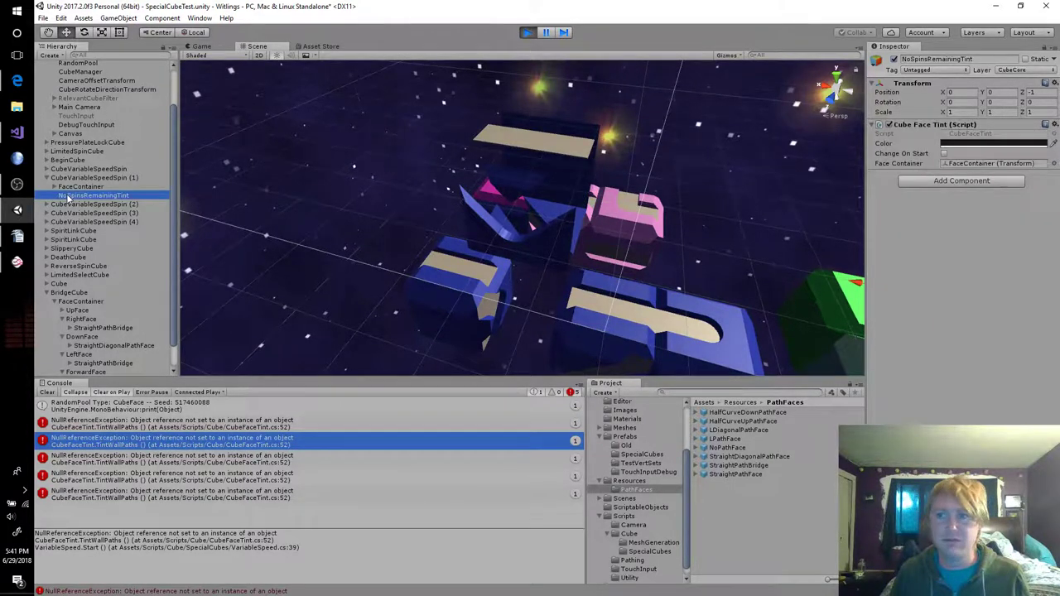
pyautogui.click(963, 164)
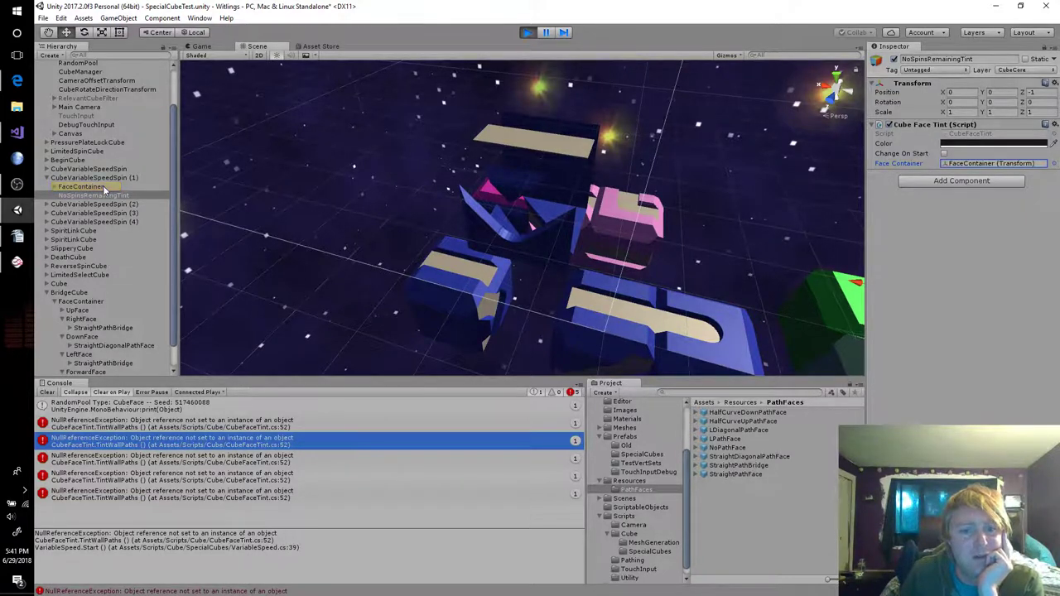
pyautogui.moveTo(529, 248); pyautogui.dragTo(149, 209, button='right')
# Check that FaceContainer's UpFace and RightFace each hold a NoPathFace(Clone)
pyautogui.click(53, 186)
pyautogui.click(61, 195)
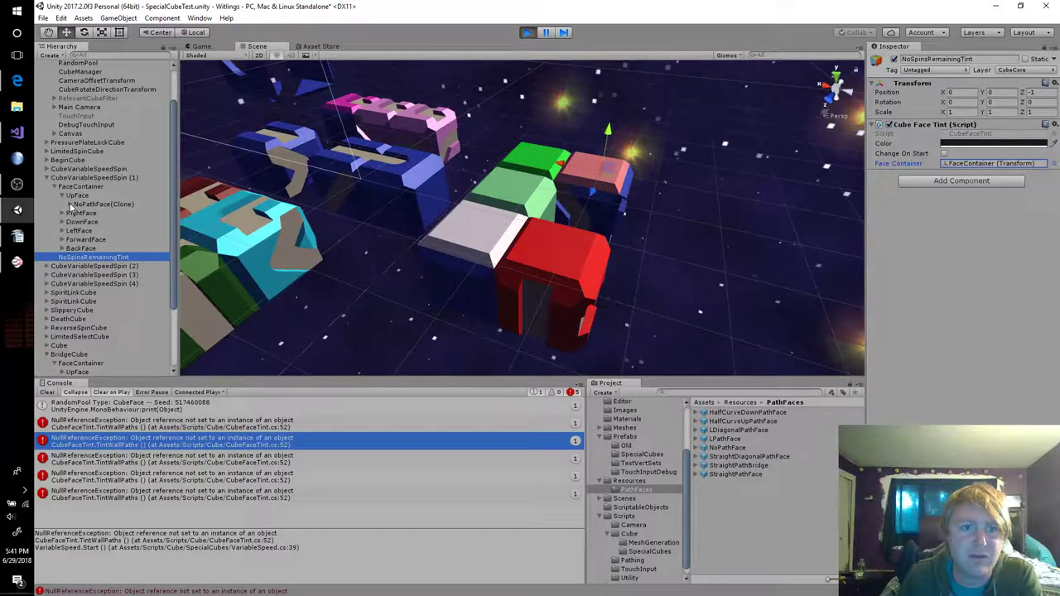
pyautogui.click(93, 205)
pyautogui.click(62, 213)
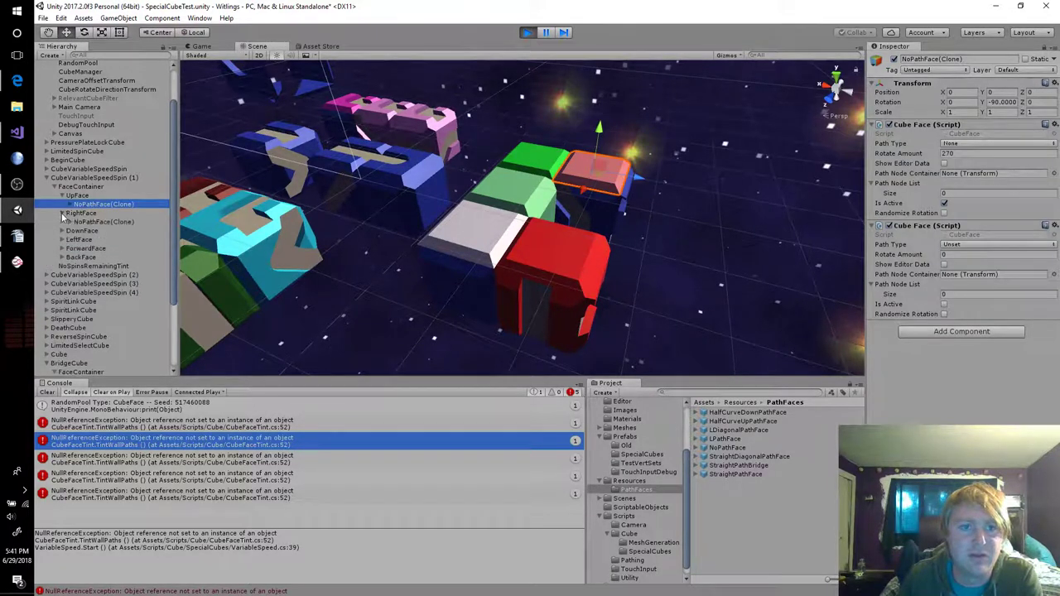
pyautogui.click(96, 223)
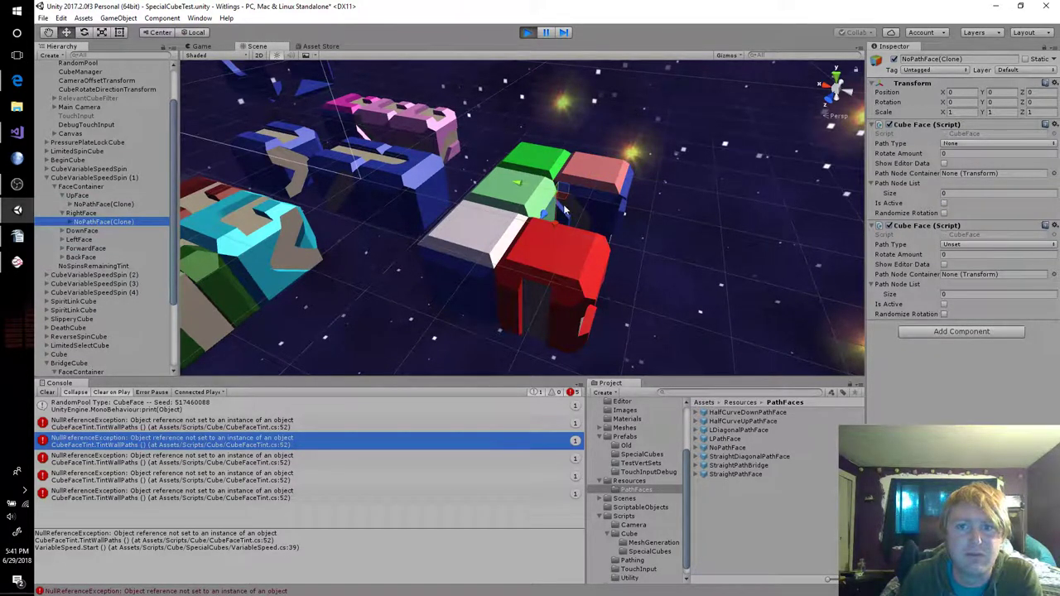
pyautogui.click(522, 184)
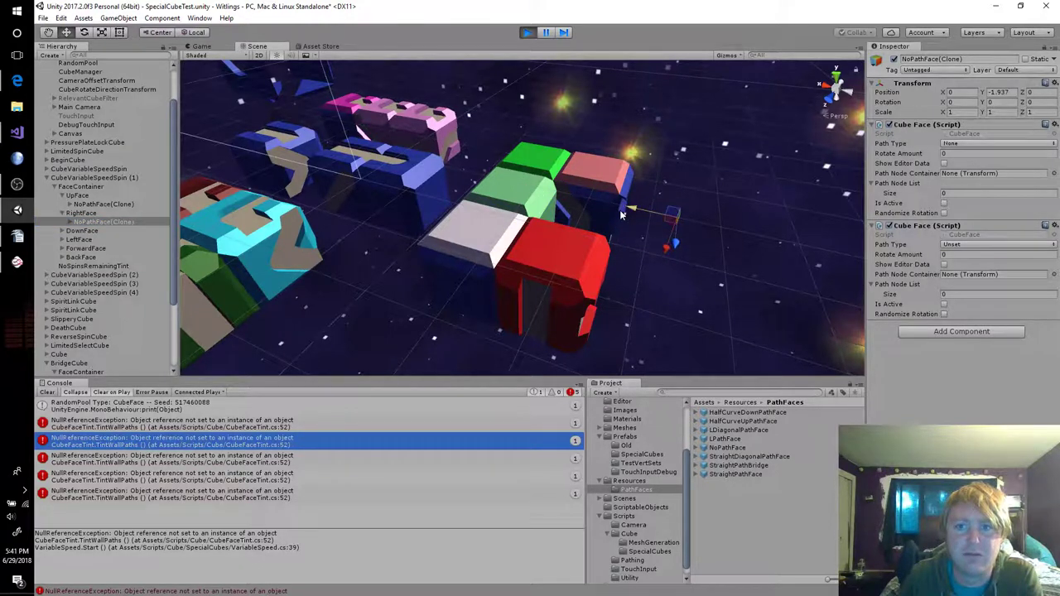
# Confirm DownFace holds StraightPathBridge, then stop play mode and return to CubeFaceTint.cs line 52
pyautogui.click(62, 231)
pyautogui.click(98, 240)
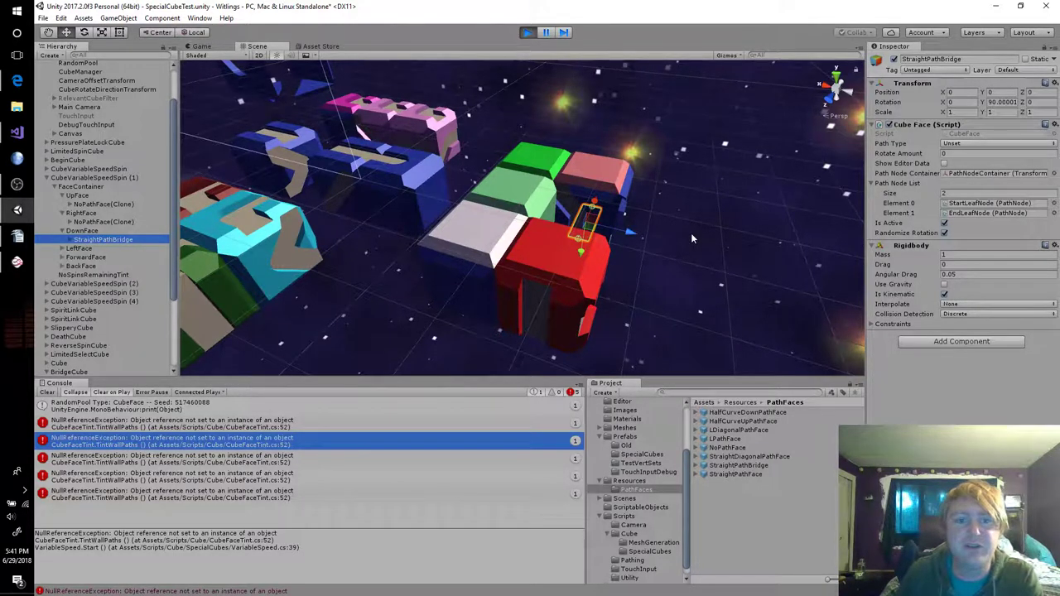
pyautogui.click(70, 239)
pyautogui.click(70, 239)
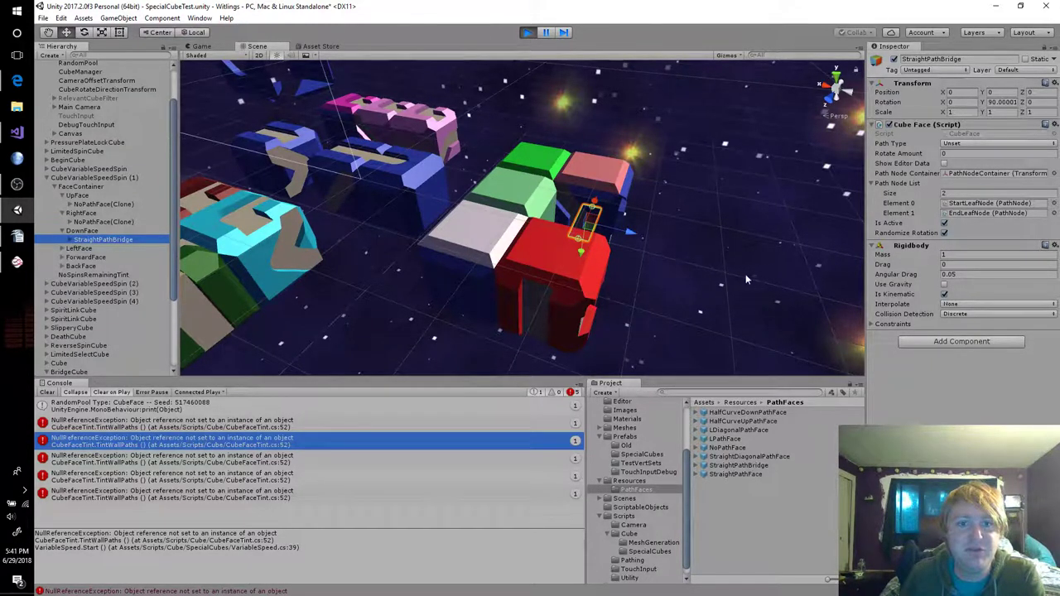
pyautogui.moveTo(745, 280); pyautogui.dragTo(802, 277, button='right')
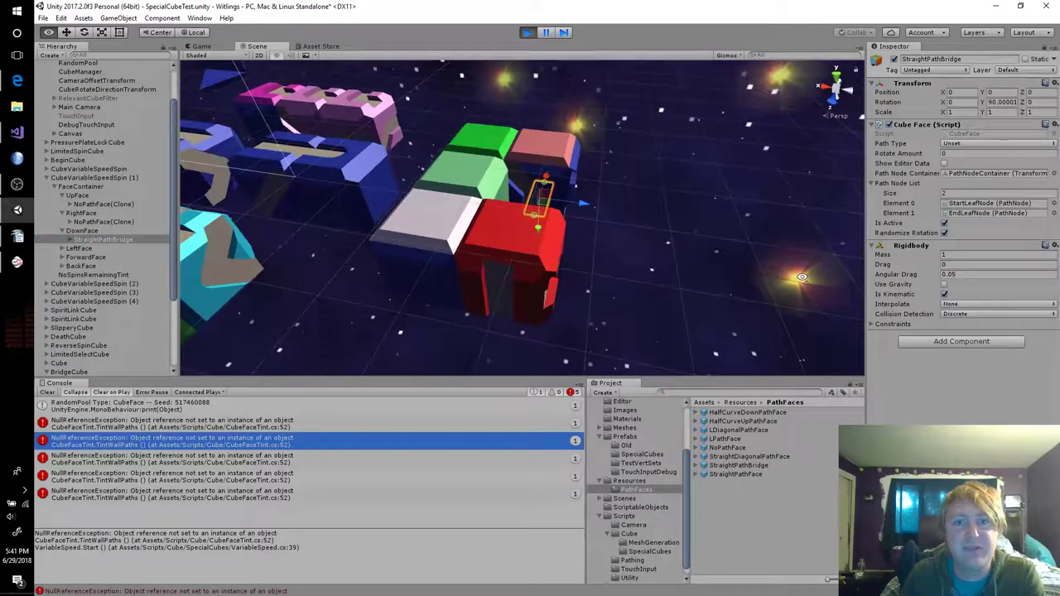
pyautogui.click(528, 33)
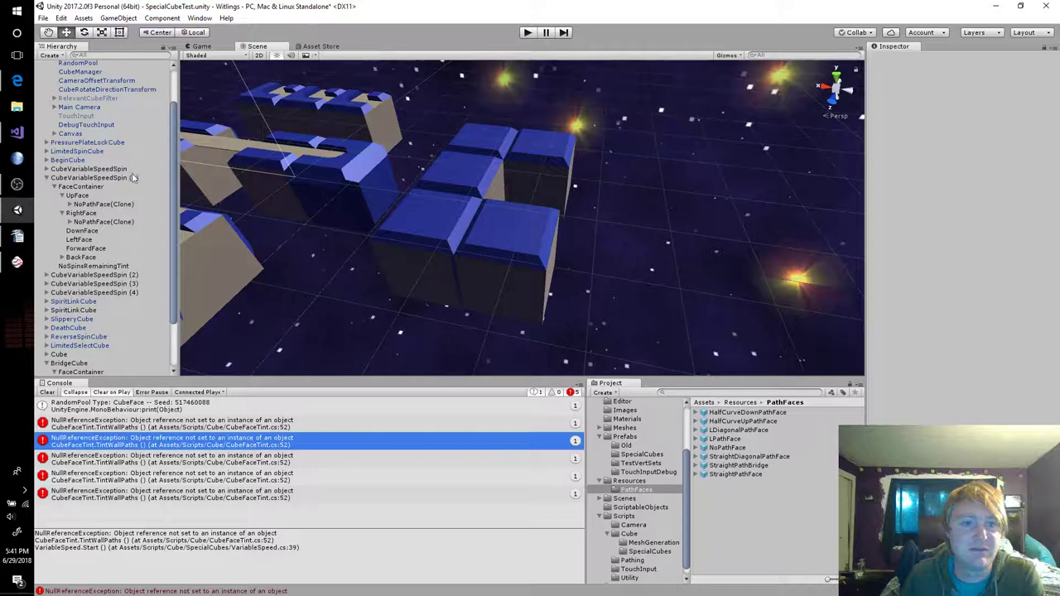
pyautogui.click(16, 132)
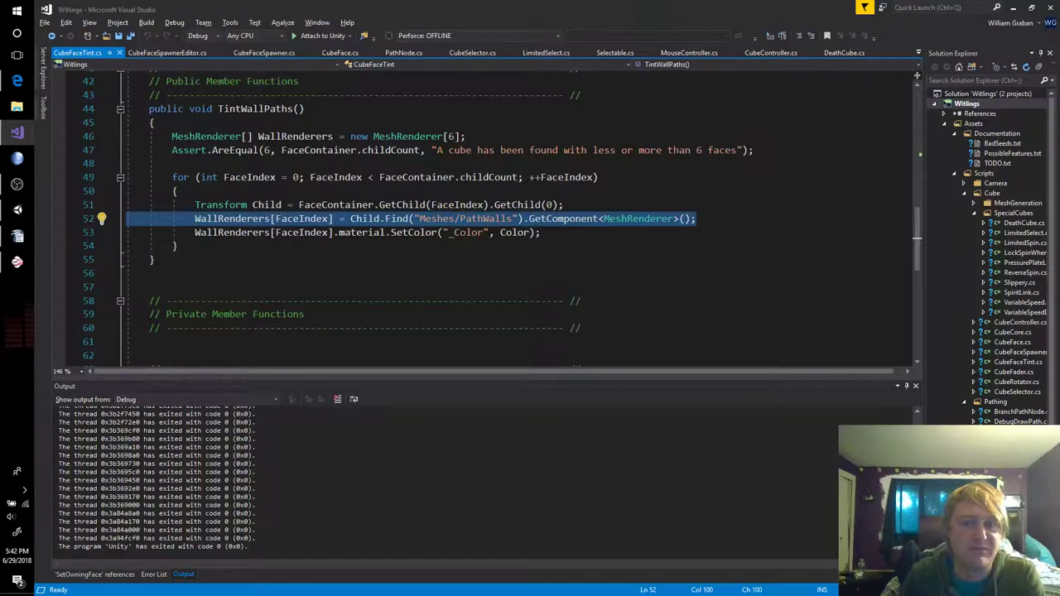
# Show CubeFaceSpawner.cs's PathType enum at the // Bridge Testing line above StraightBridge
pyautogui.click(546, 232)
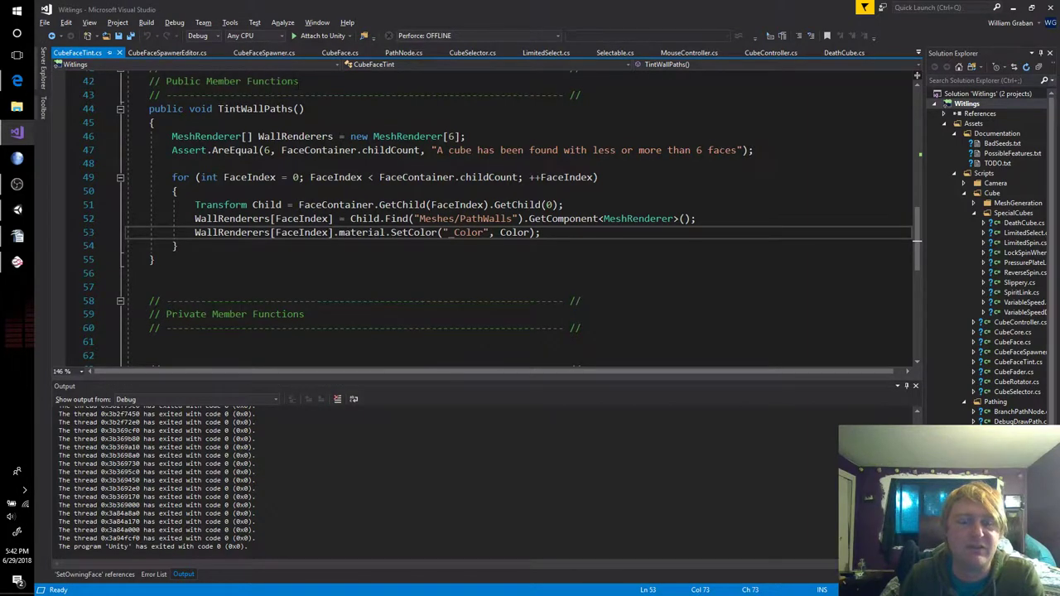
pyautogui.click(277, 55)
pyautogui.scroll(6, 334, 187)
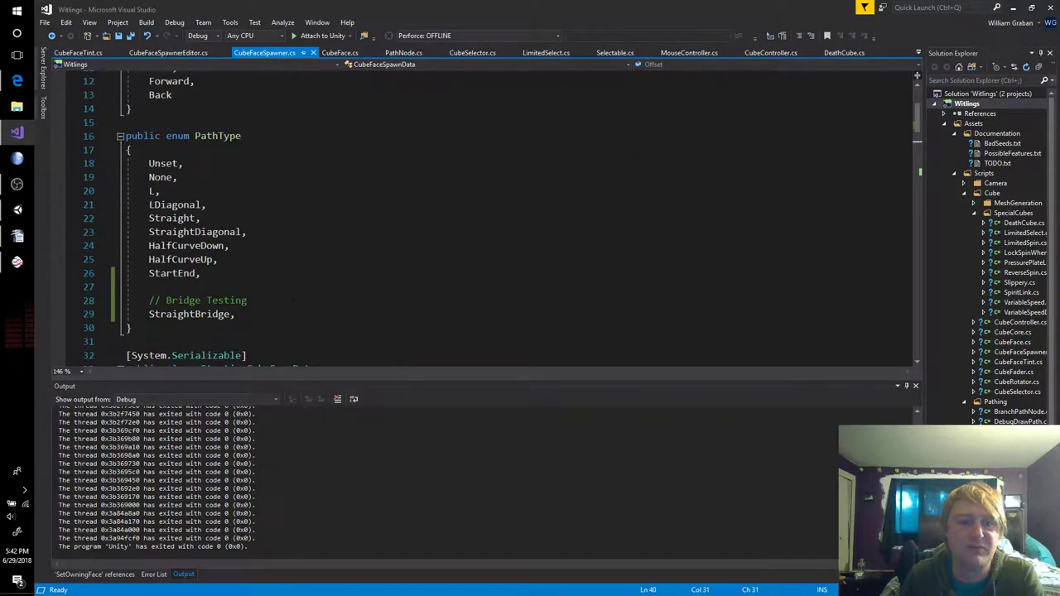
pyautogui.click(292, 300)
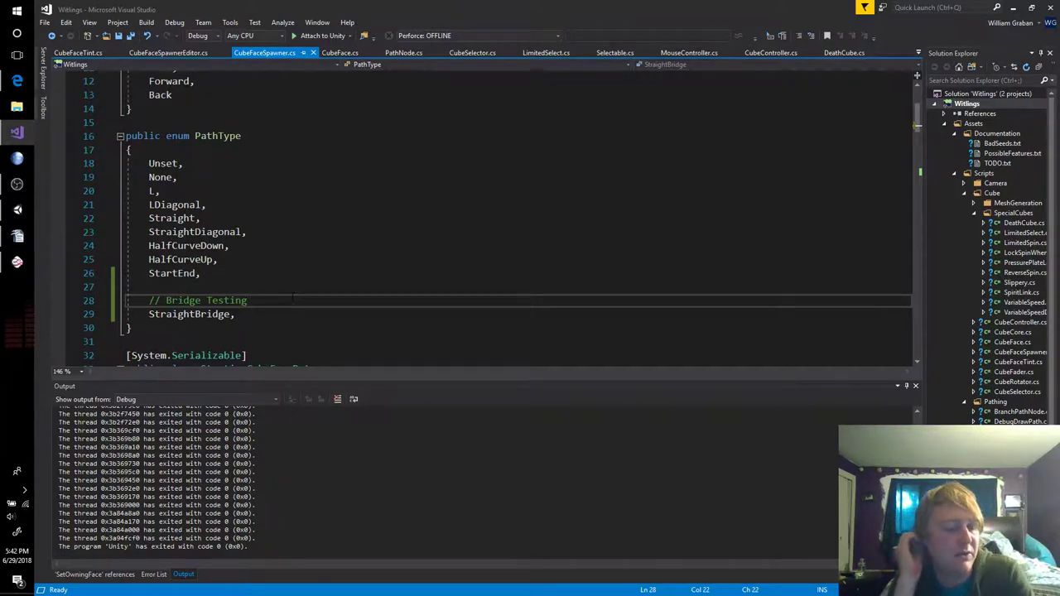
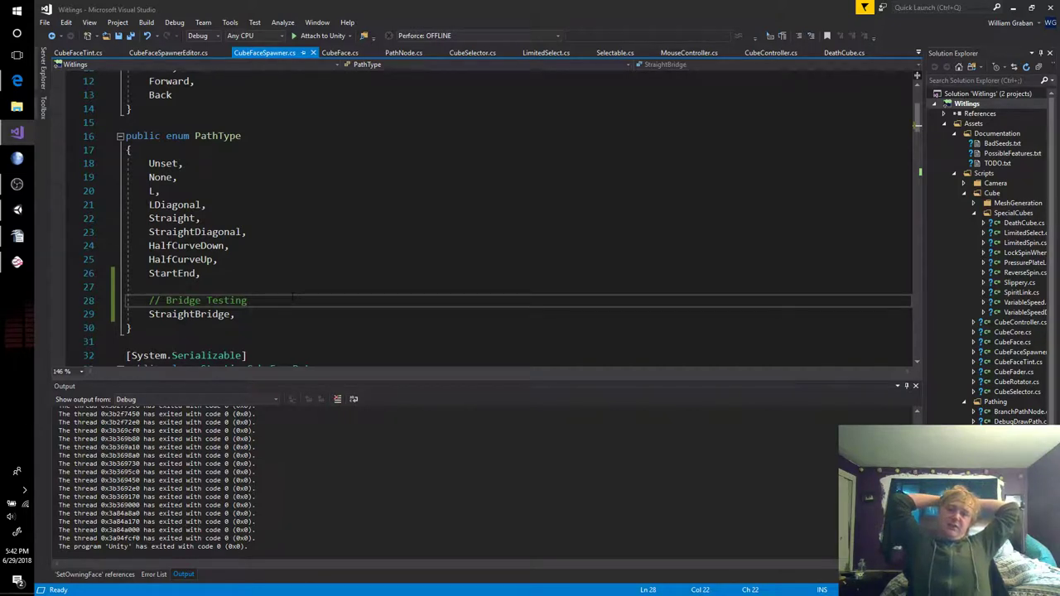
# Comment out the StraightBridge entry, add a 'TODO: Find a better way to solve this problem' note, and save
pyautogui.press('Down')
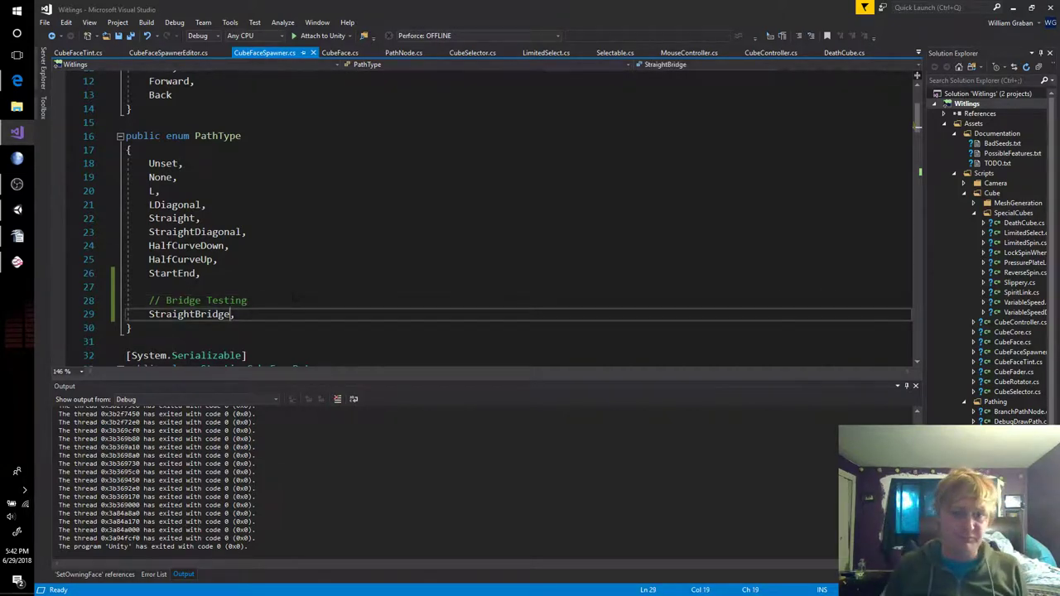
pyautogui.press('Home')
pyautogui.write('//')
pyautogui.press('Up')
pyautogui.hotkey('ctrl', 'Return')
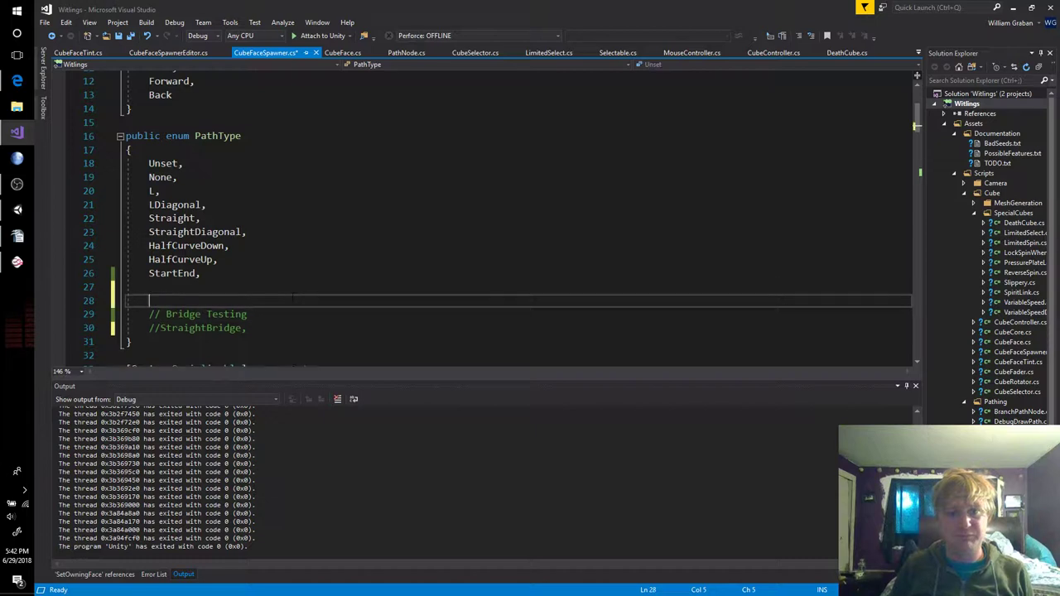
pyautogui.write('// TODO: Fi')
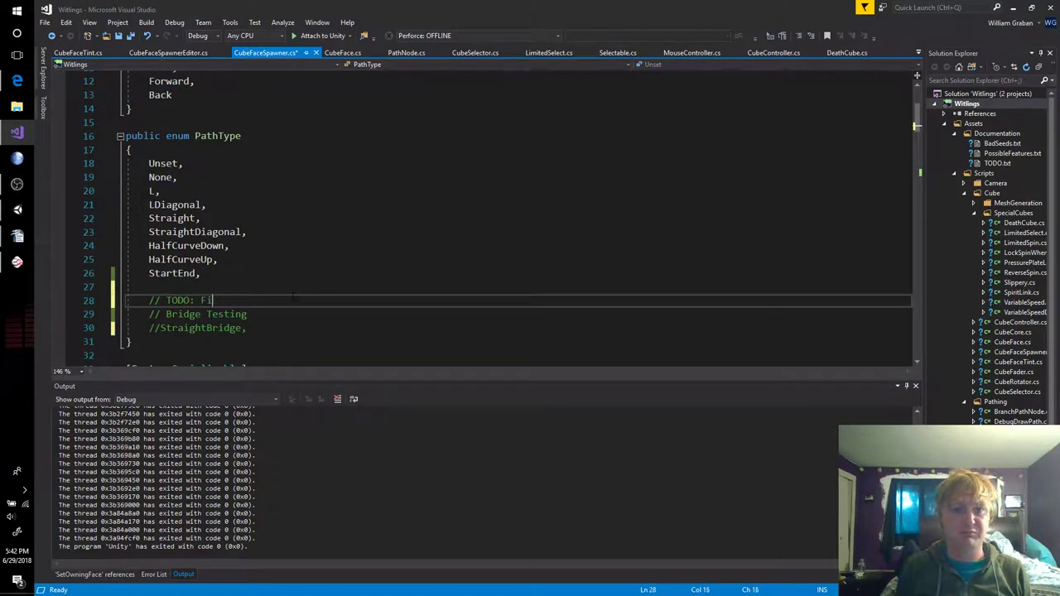
pyautogui.write('nd a better way to so')
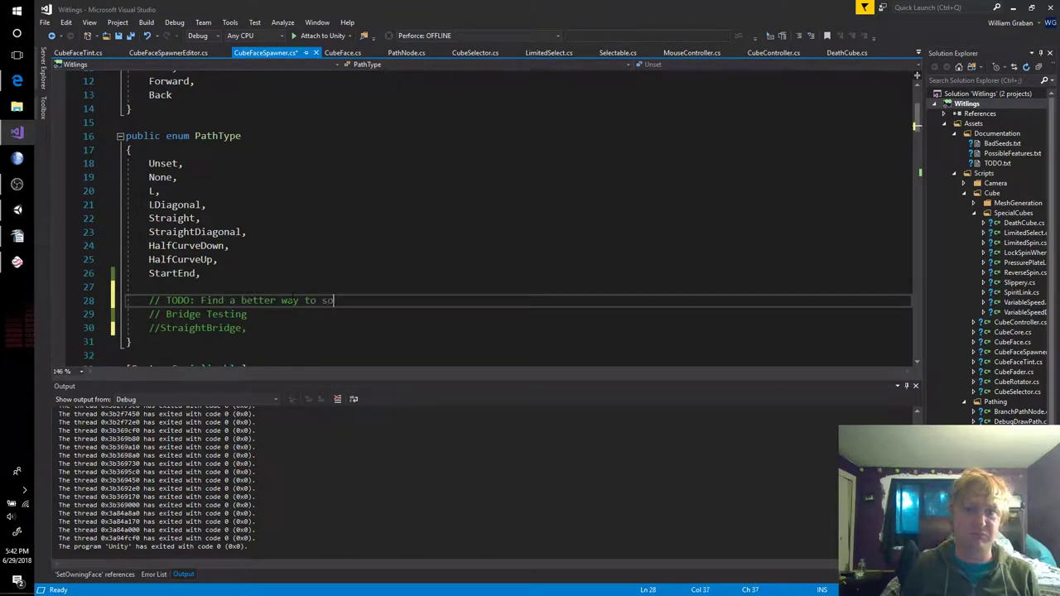
pyautogui.write('lve this probl')
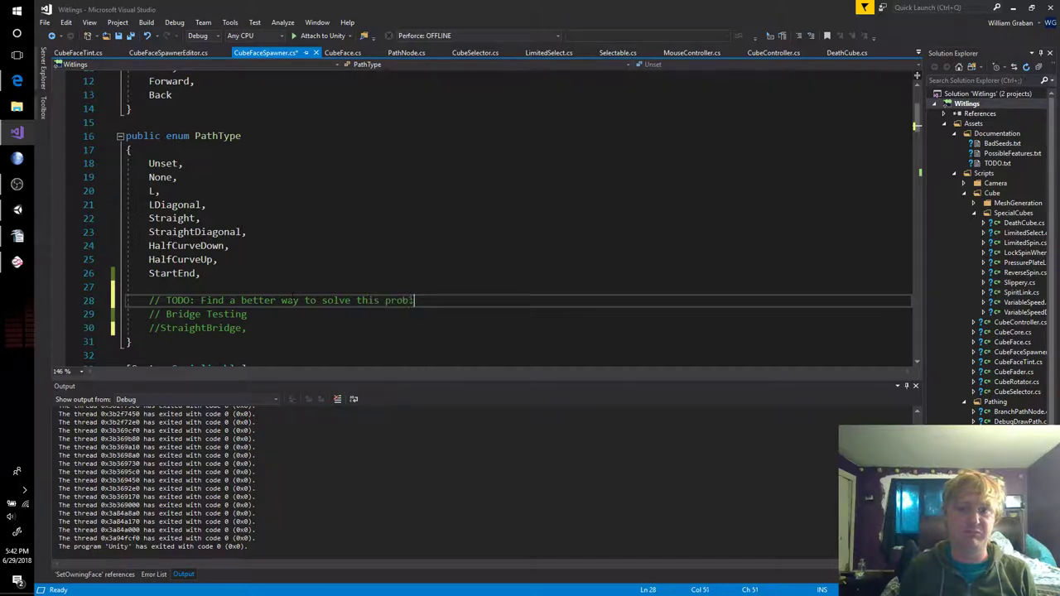
pyautogui.write('em')
pyautogui.hotkey('ctrl', 's')
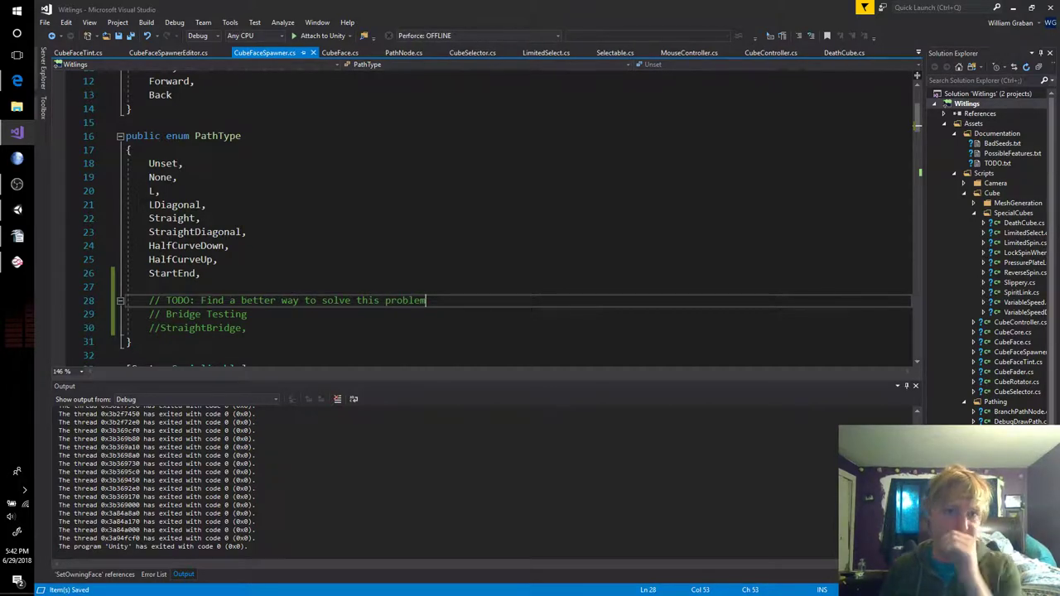
# In CubeFaceSpawnerEditor.cs, comment out line 72, which loads the StraightPathBridge prefab, then return to Unity
pyautogui.click(168, 52)
pyautogui.scroll(-2, 497, 232)
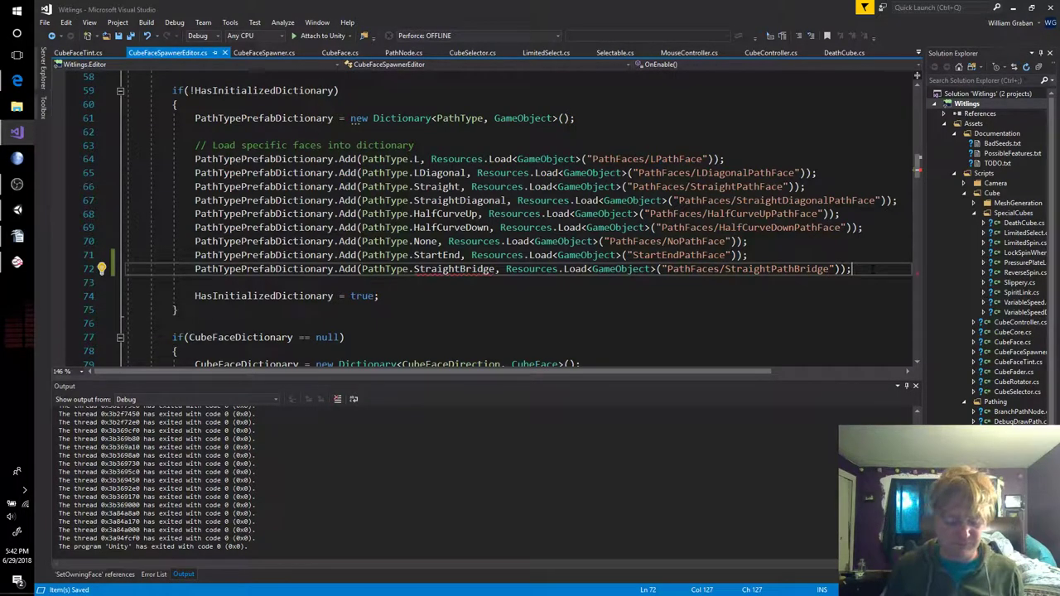
pyautogui.hotkey('ctrl', 'k')
pyautogui.hotkey('ctrl', 'c')
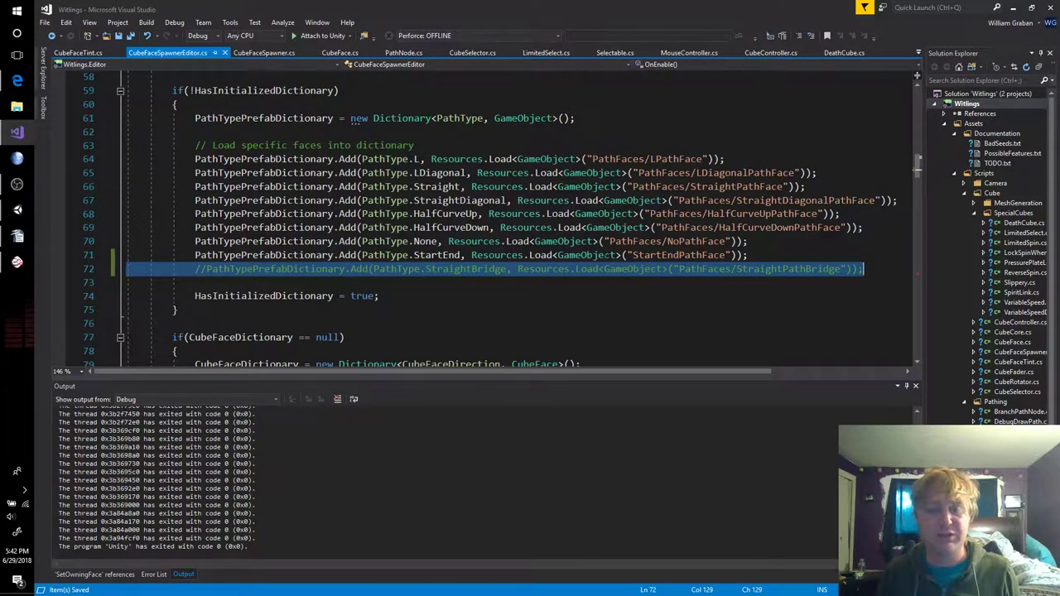
pyautogui.hotkey('alt', 'Tab')
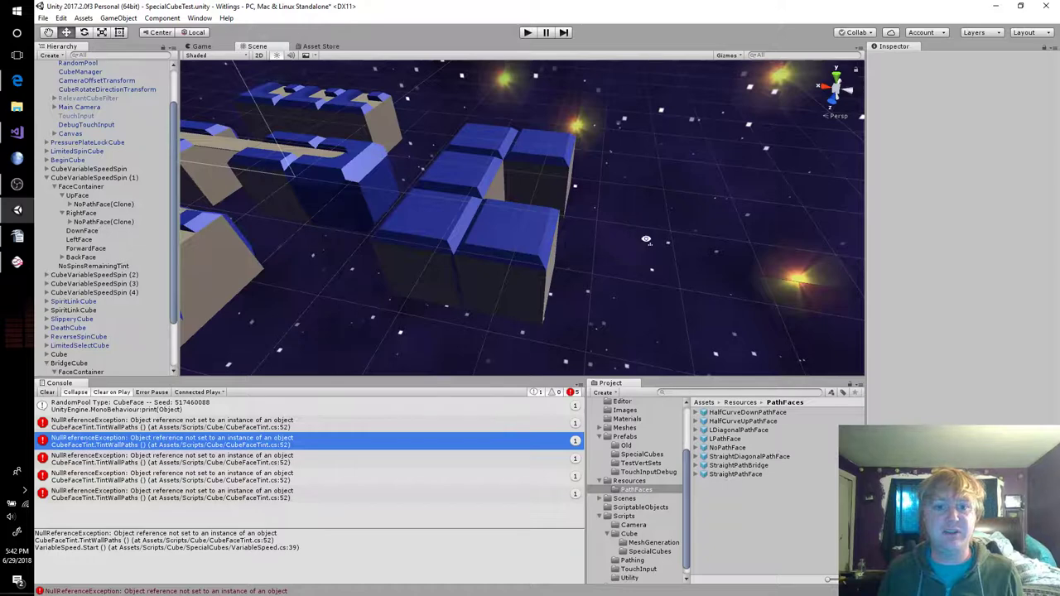
# Play the scene and inspect the three NullReferenceException errors in the Console
pyautogui.keyDown('alt'); pyautogui.moveTo(646, 239); pyautogui.dragTo(495, 214); pyautogui.keyUp('alt')
pyautogui.click(527, 33)
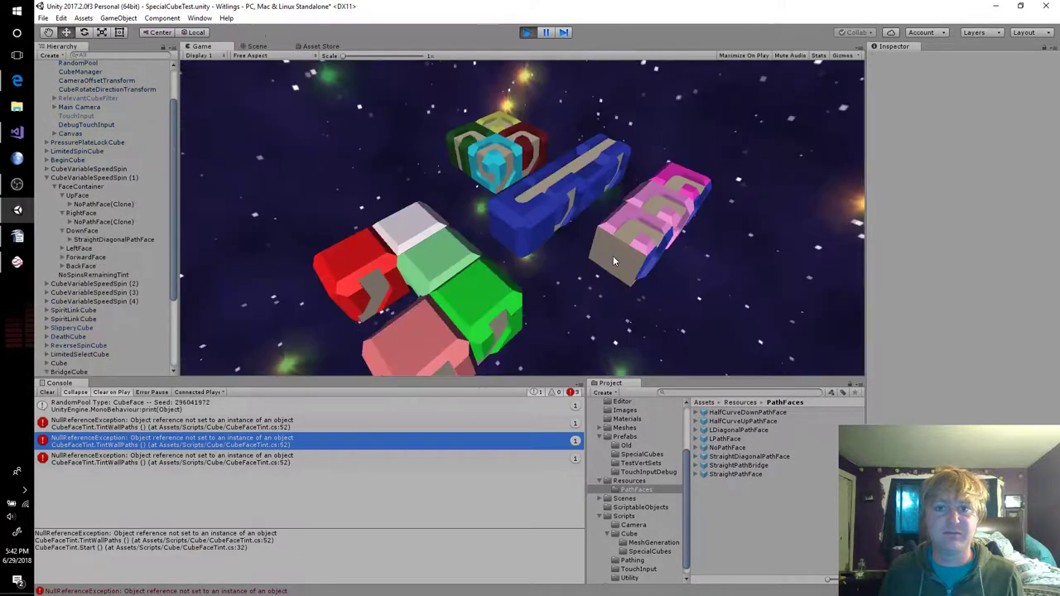
pyautogui.click(315, 429)
pyautogui.click(312, 442)
pyautogui.click(308, 459)
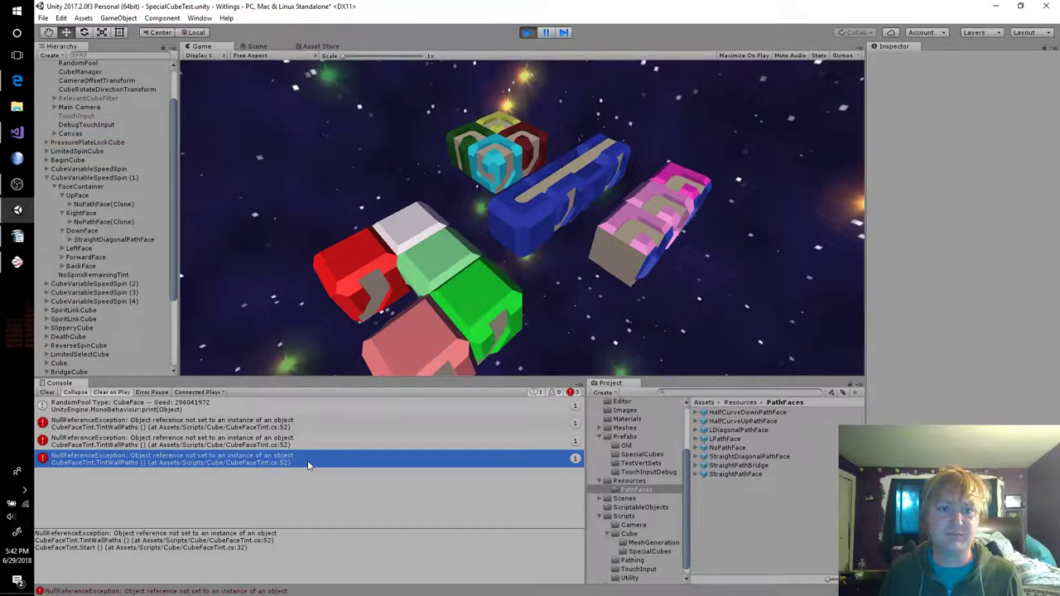
pyautogui.click(265, 432)
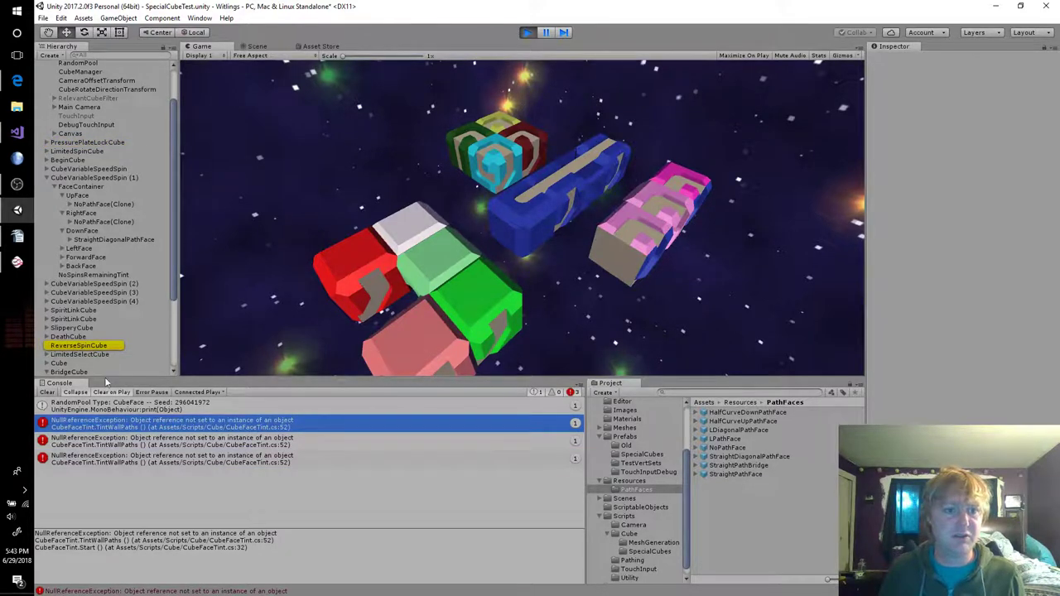
# Expand ReverseSpinCube's Up, Right, Down, Left, Forward and Back faces, inspect BackFace, then stop playing
pyautogui.click(46, 345)
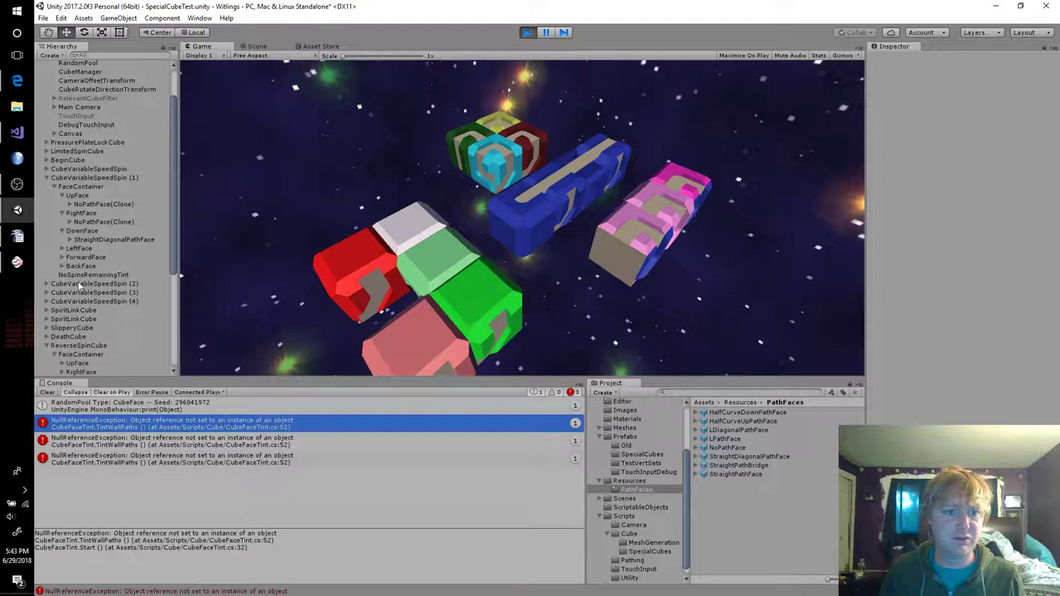
pyautogui.scroll(-5, 79, 285)
pyautogui.click(62, 230)
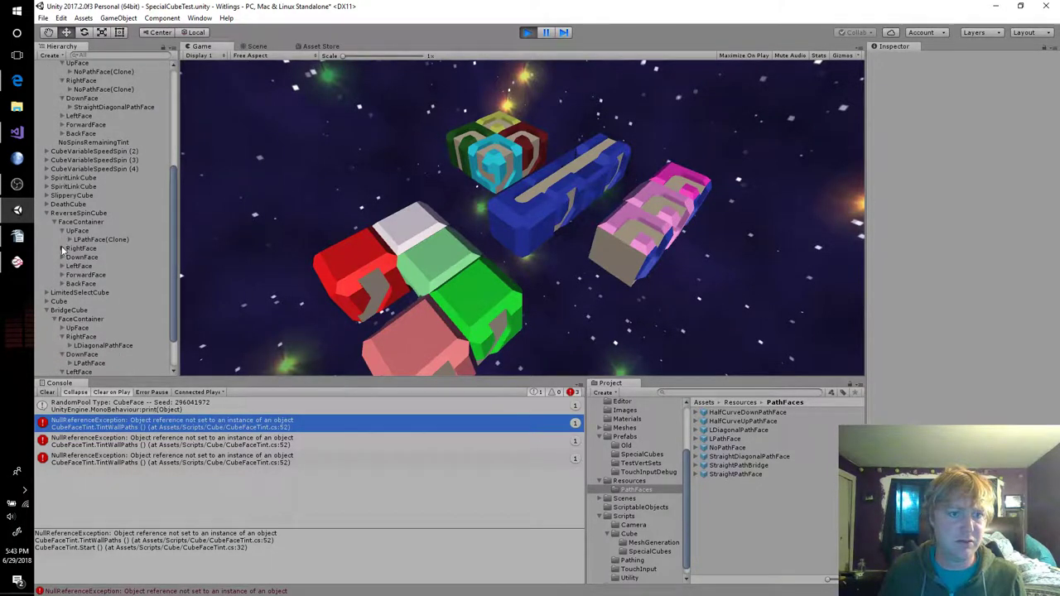
pyautogui.click(62, 249)
pyautogui.click(62, 266)
pyautogui.click(62, 284)
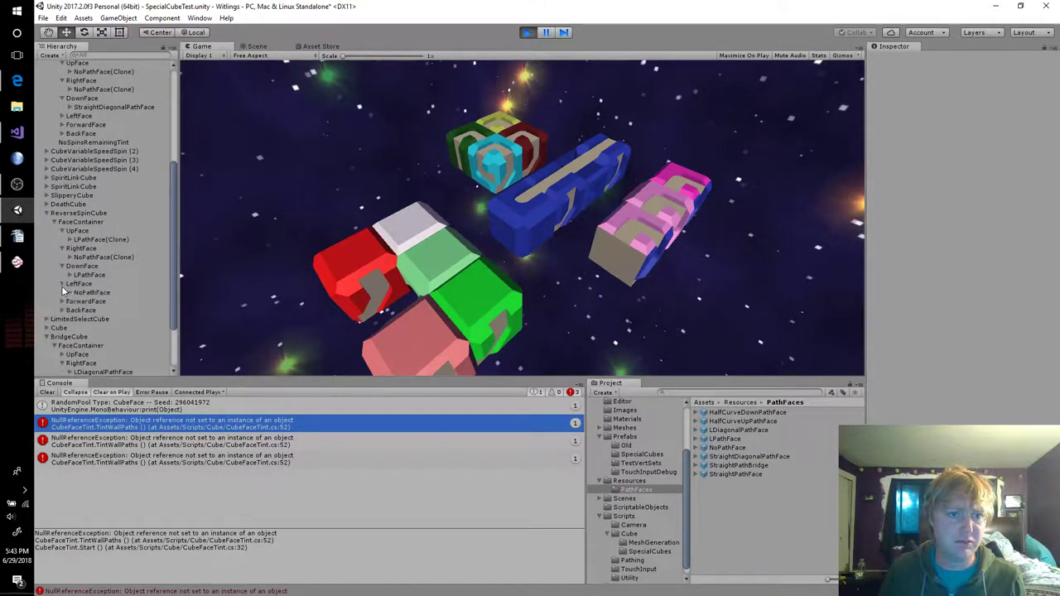
pyautogui.click(62, 301)
pyautogui.click(60, 320)
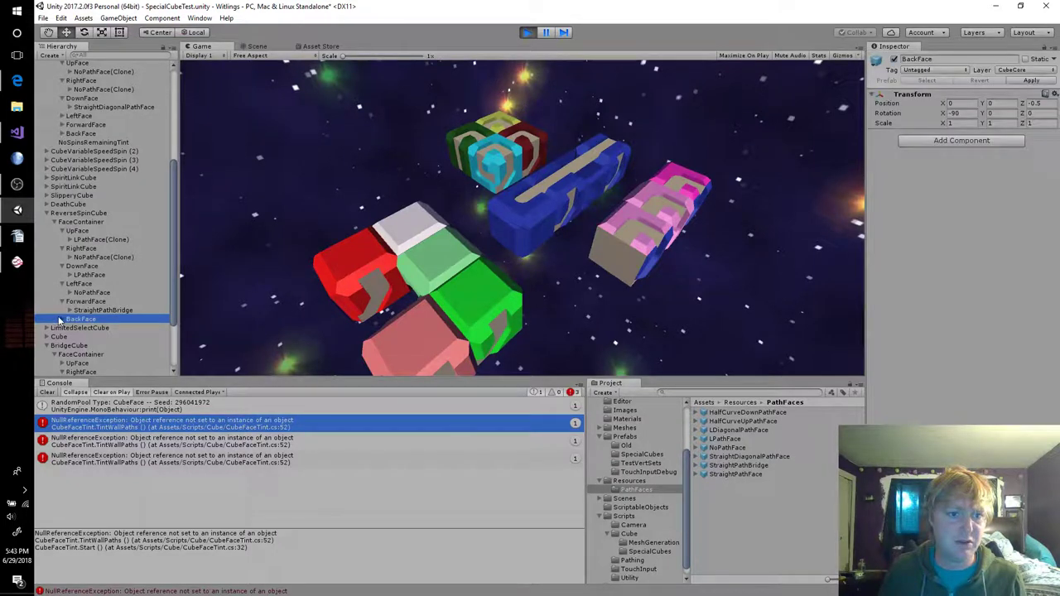
pyautogui.click(62, 319)
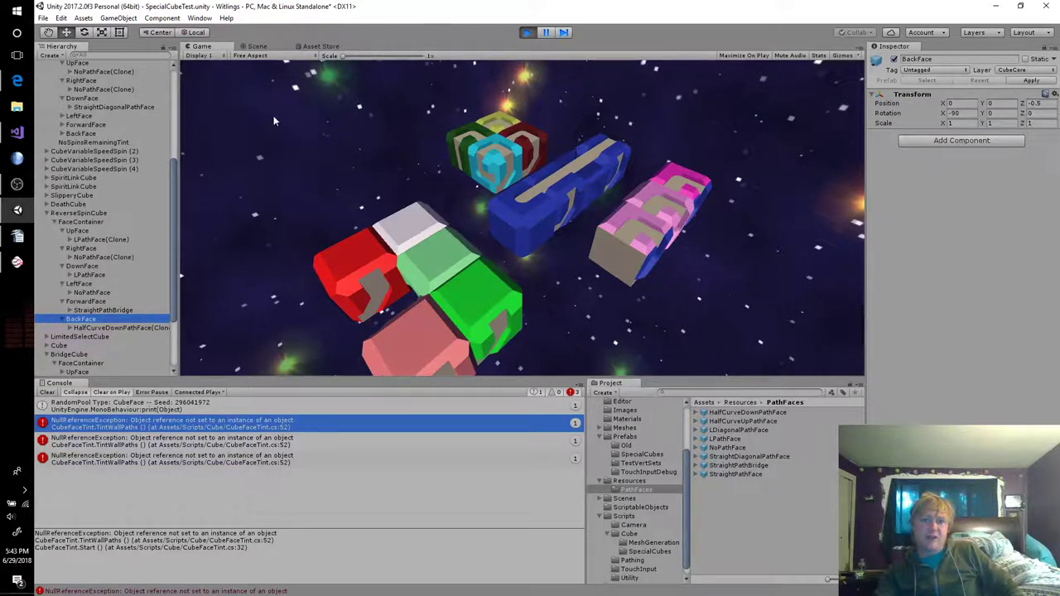
pyautogui.click(527, 32)
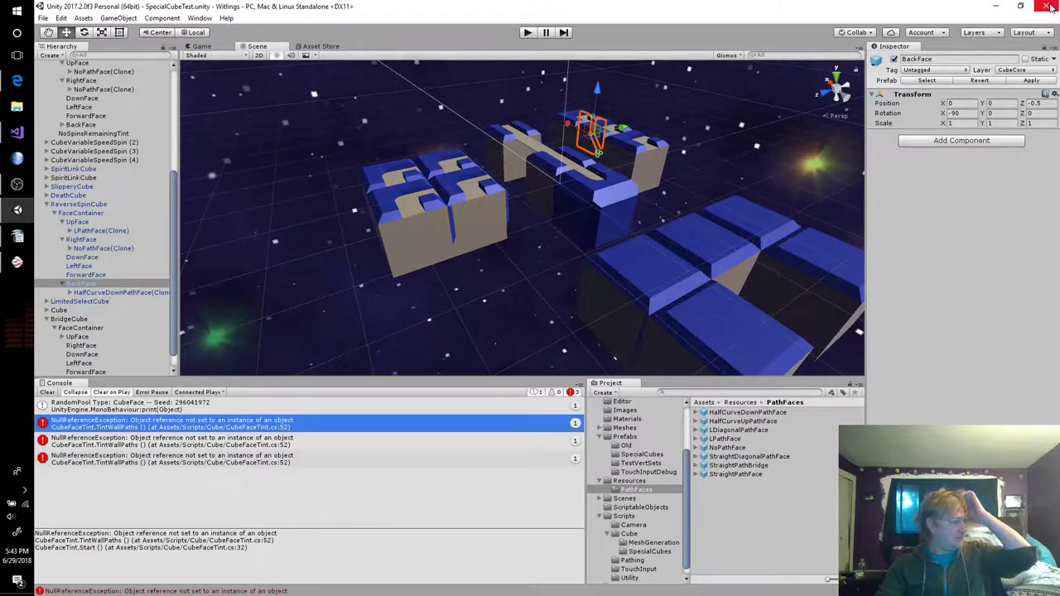
# Relaunch Unity from Visual Studio and open the Witlings project
pyautogui.hotkey('alt', 'Tab')
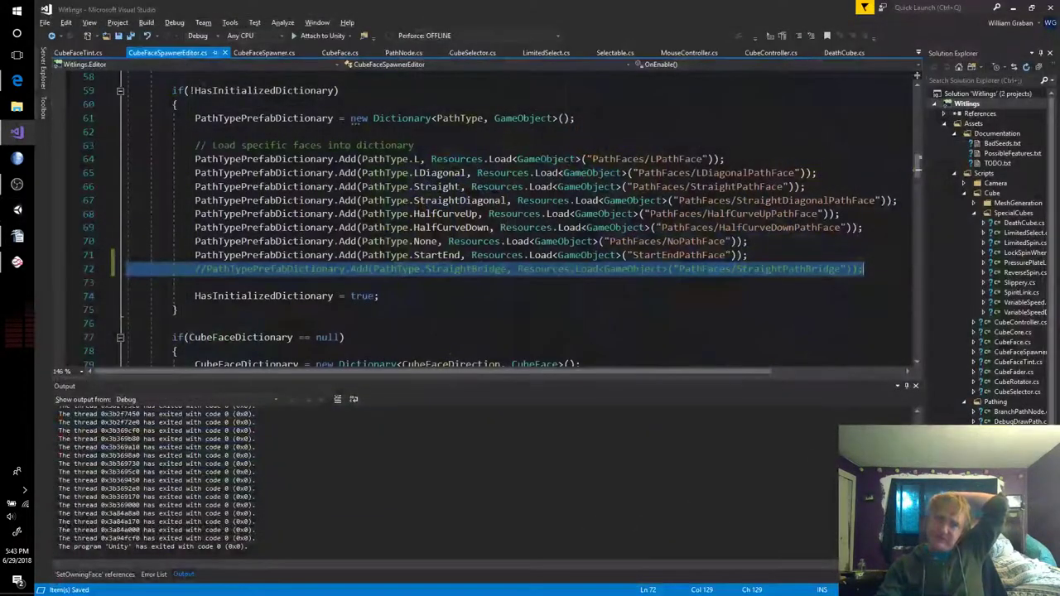
pyautogui.click(19, 211)
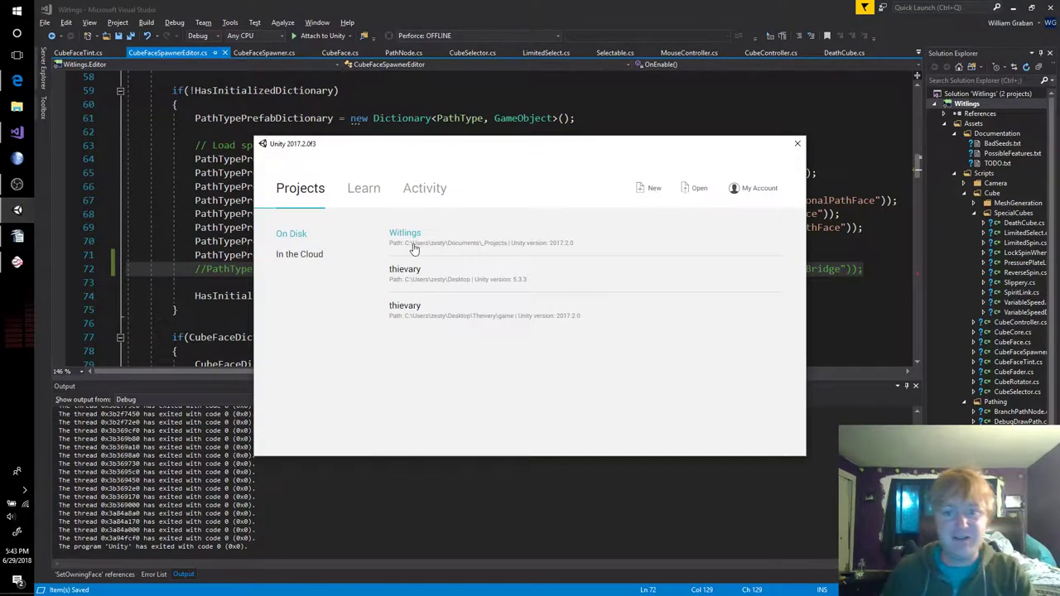
pyautogui.click(406, 233)
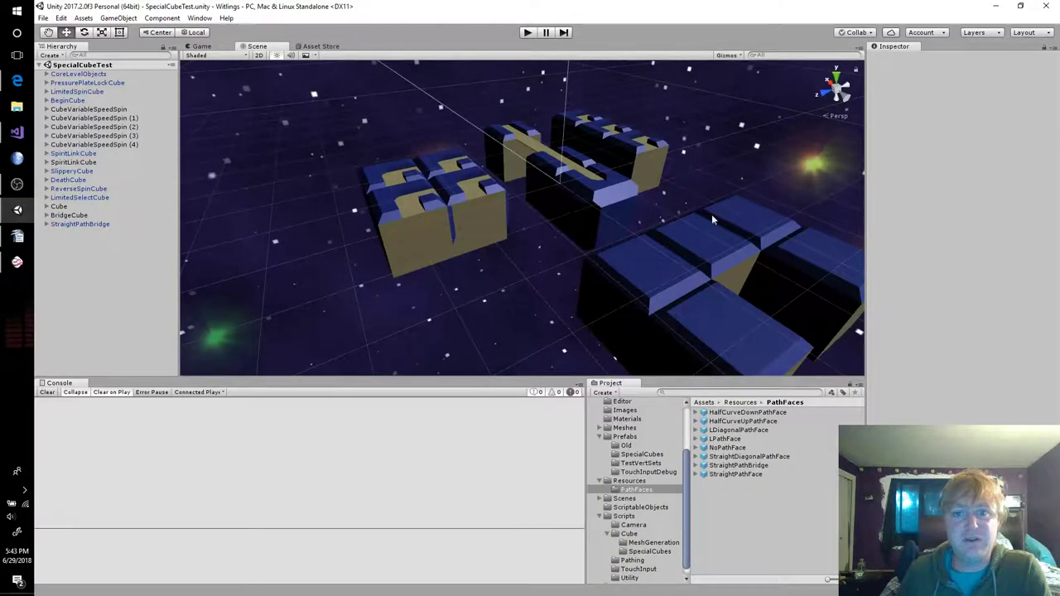
# Play SpecialCubeTest, step through the five NullReferenceException rows in the Console, then stop playing
pyautogui.click(527, 33)
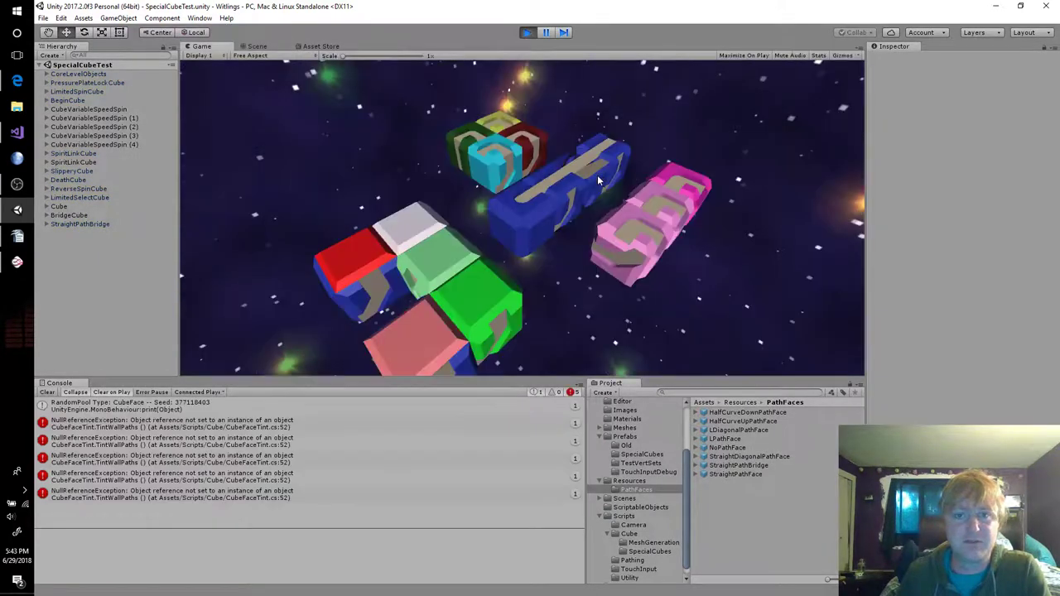
pyautogui.click(268, 440)
pyautogui.click(271, 420)
pyautogui.click(273, 440)
pyautogui.click(272, 458)
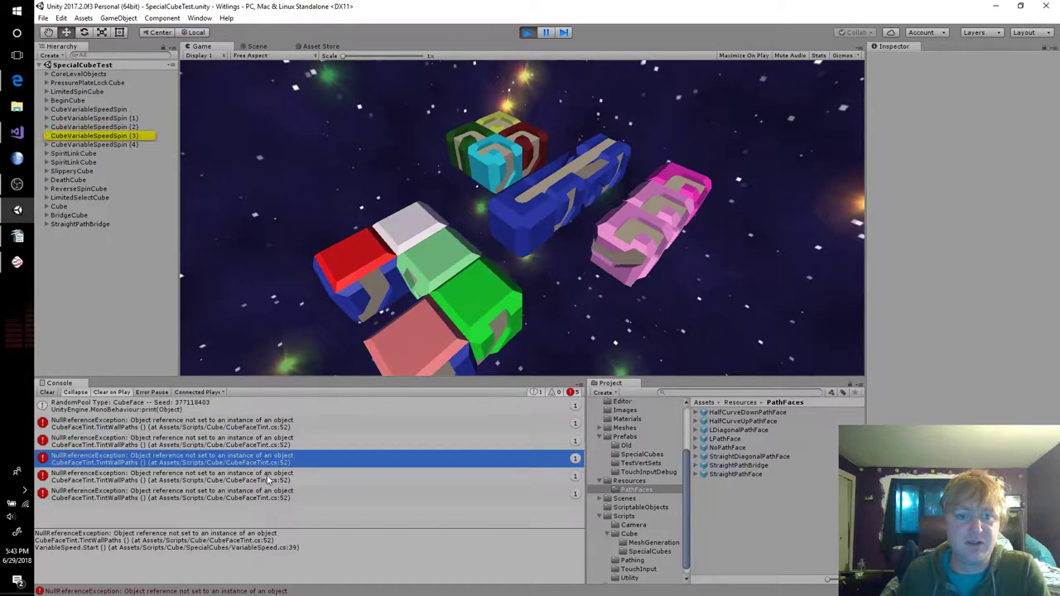
pyautogui.click(273, 476)
pyautogui.click(275, 493)
pyautogui.click(277, 478)
pyautogui.click(281, 457)
pyautogui.click(288, 439)
pyautogui.click(294, 422)
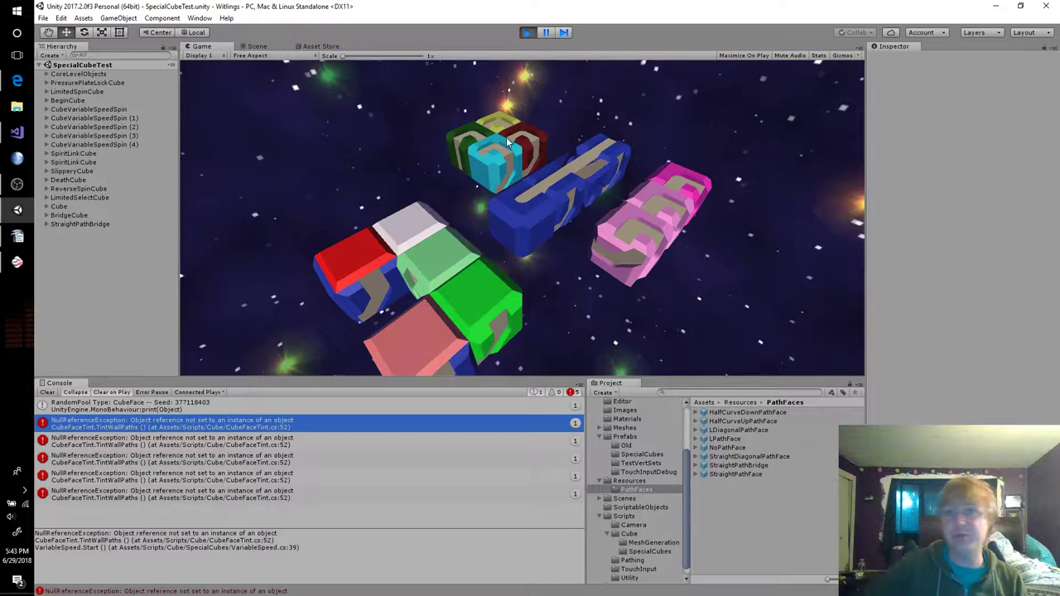
pyautogui.click(530, 33)
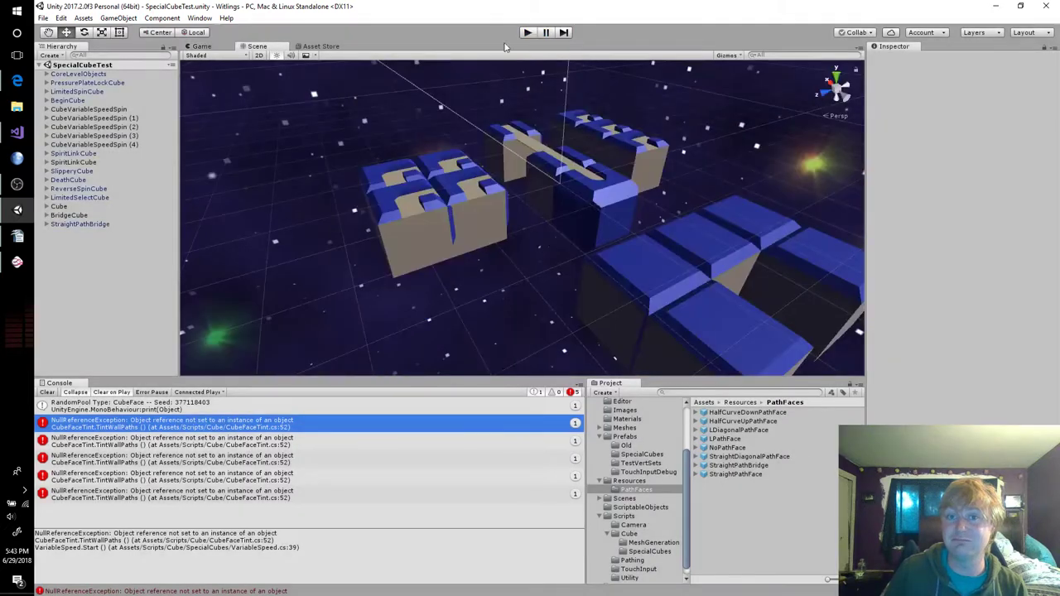